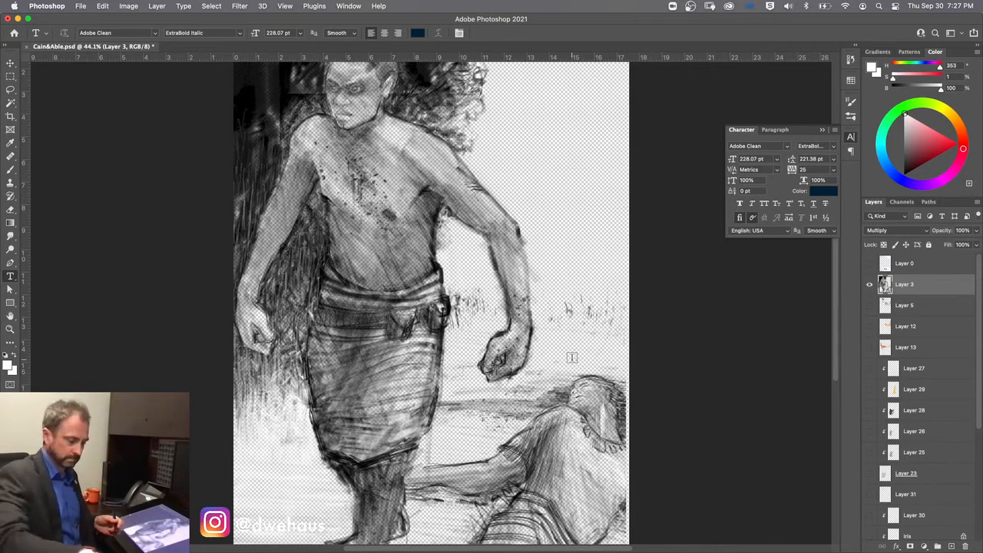
- Show the Sky group with all of its individual layers, from Layer 4 down to Layer 2, hidden
drag(311, 205, 321, 230)
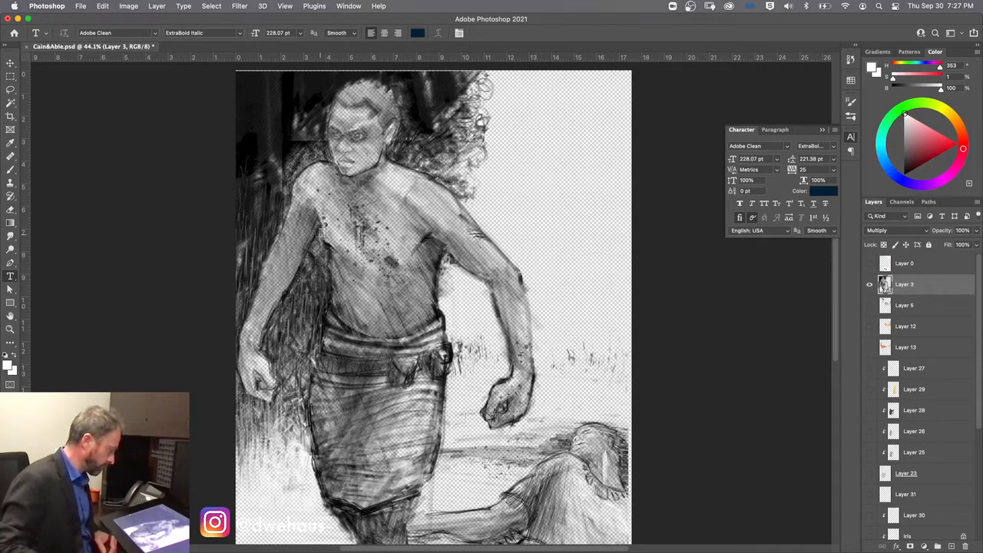
drag(980, 398, 981, 518)
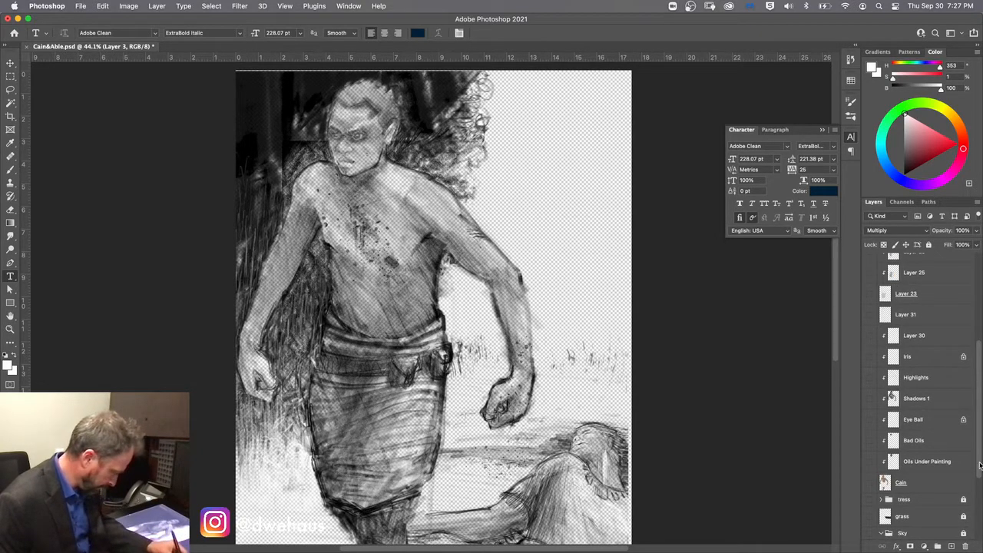
drag(980, 464, 980, 552)
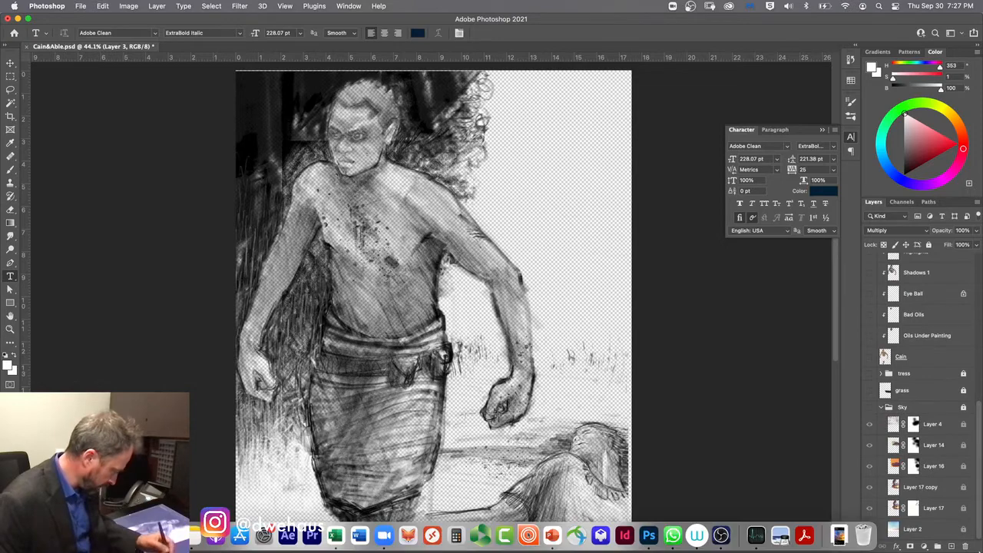
click(869, 407)
drag(870, 534, 872, 547)
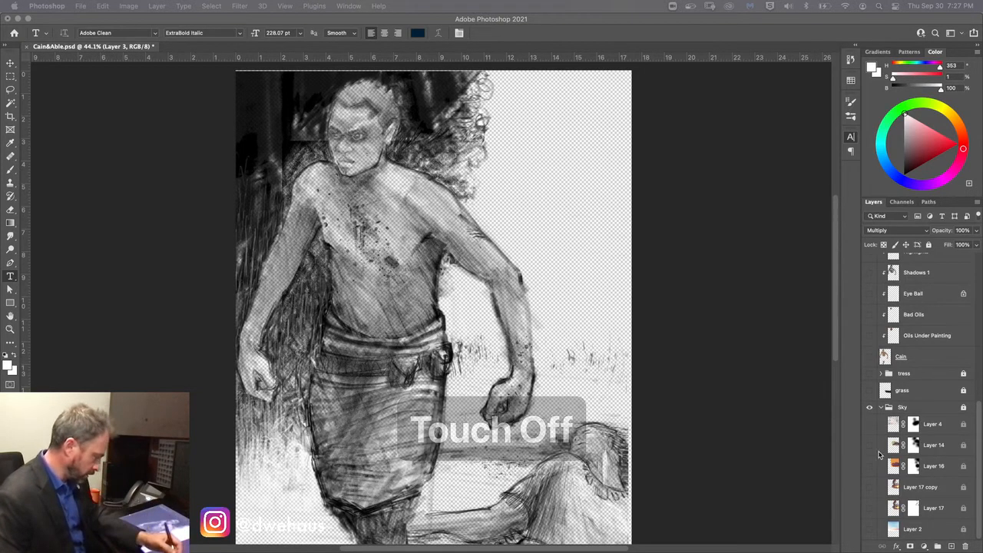
- Show the Sky group's layers one at a time, from Layer 2 at the base up to Layer 4
click(870, 530)
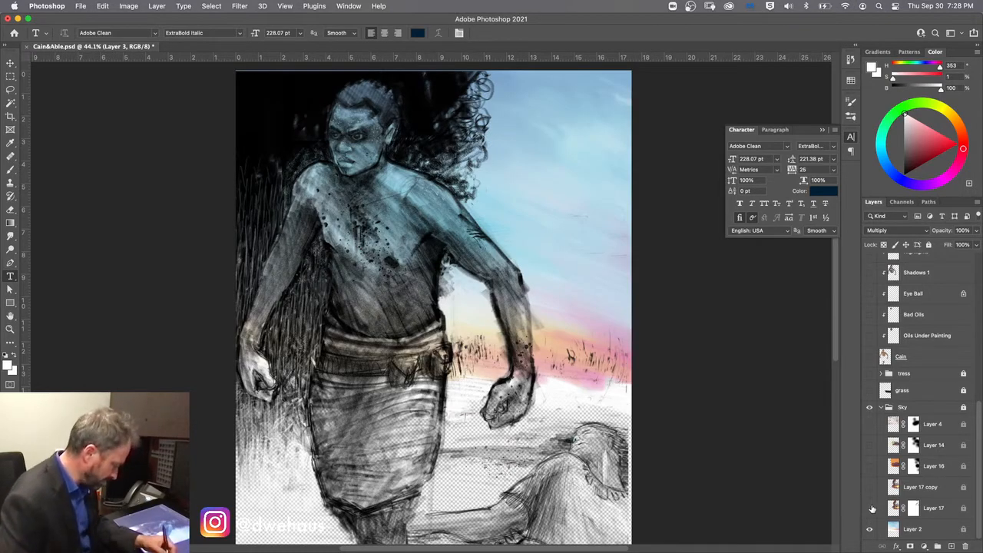
click(870, 508)
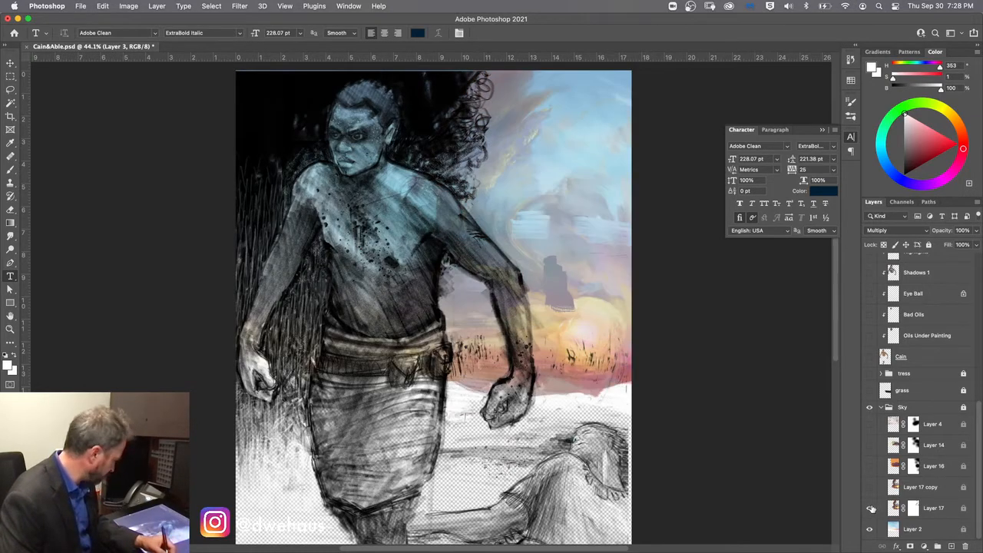
click(871, 489)
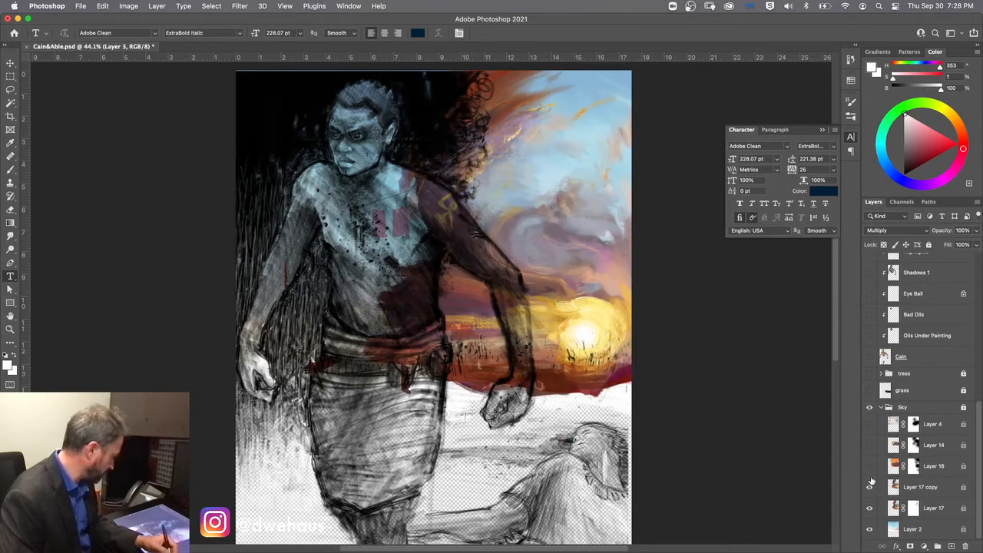
click(870, 467)
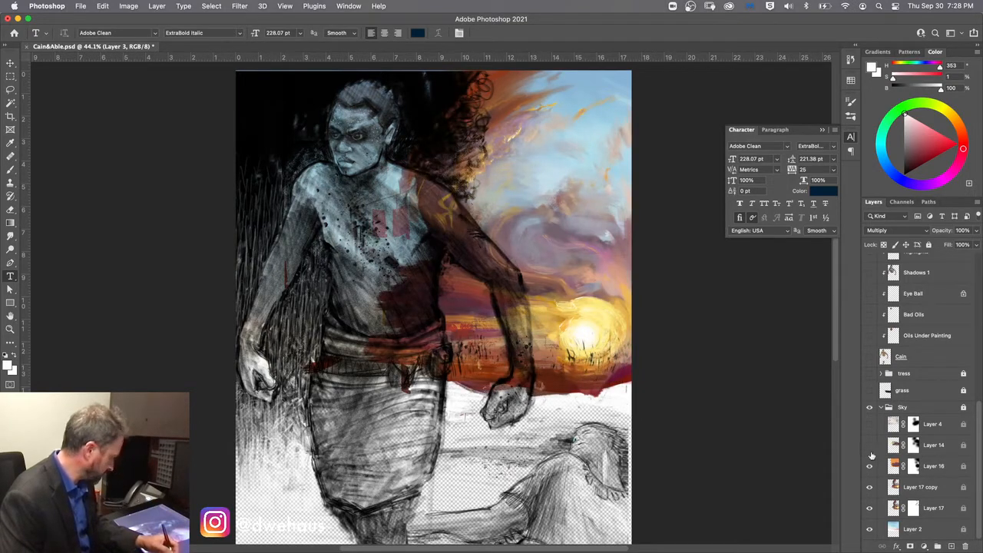
click(870, 446)
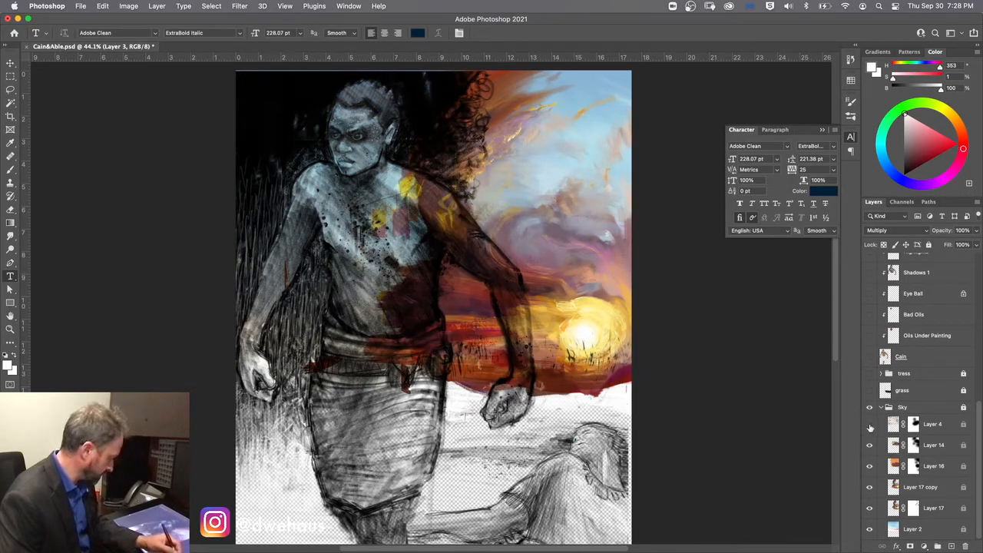
click(870, 424)
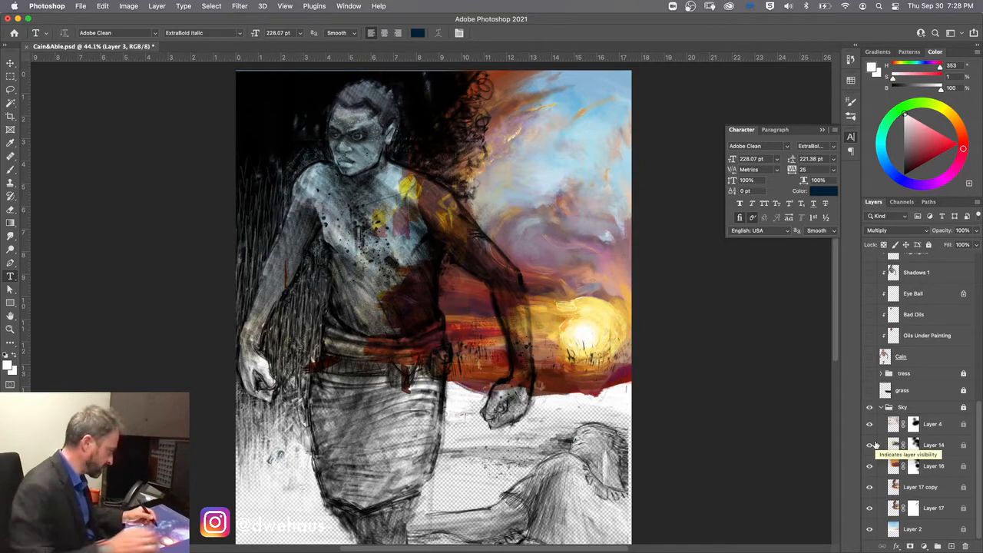
- Show the grass layer above the Sky group
scroll(434, 307, up, 2)
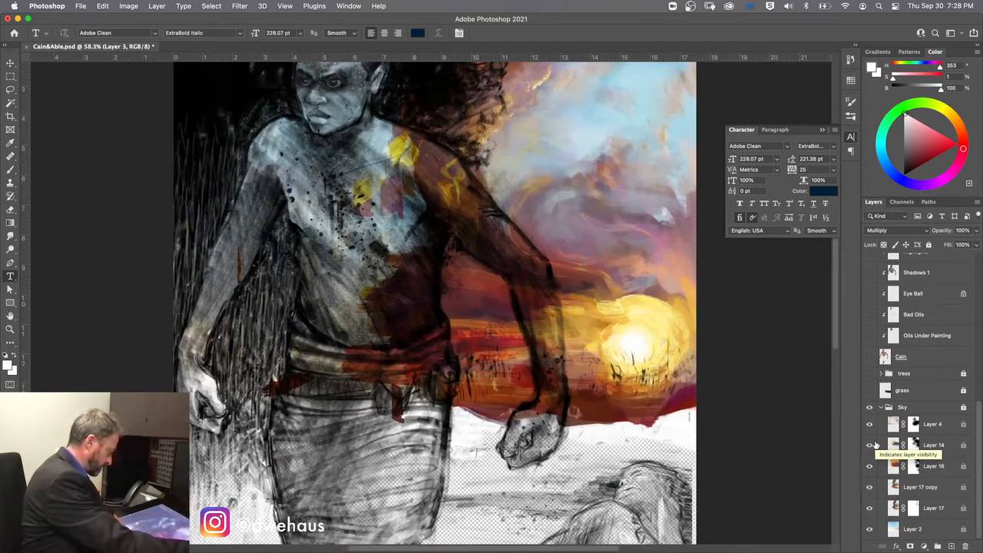
scroll(424, 297, up, 3)
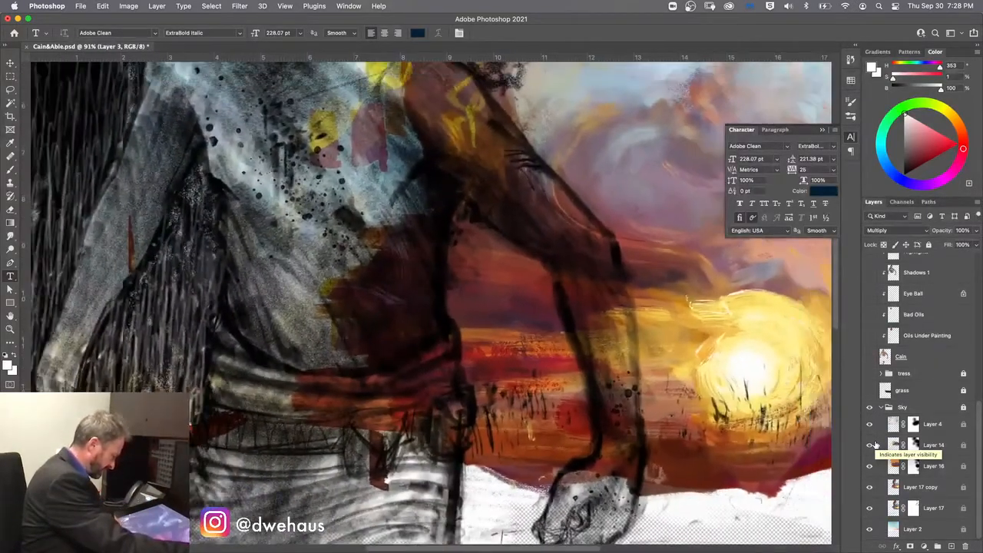
scroll(432, 304, down, 1)
drag(589, 285, 516, 342)
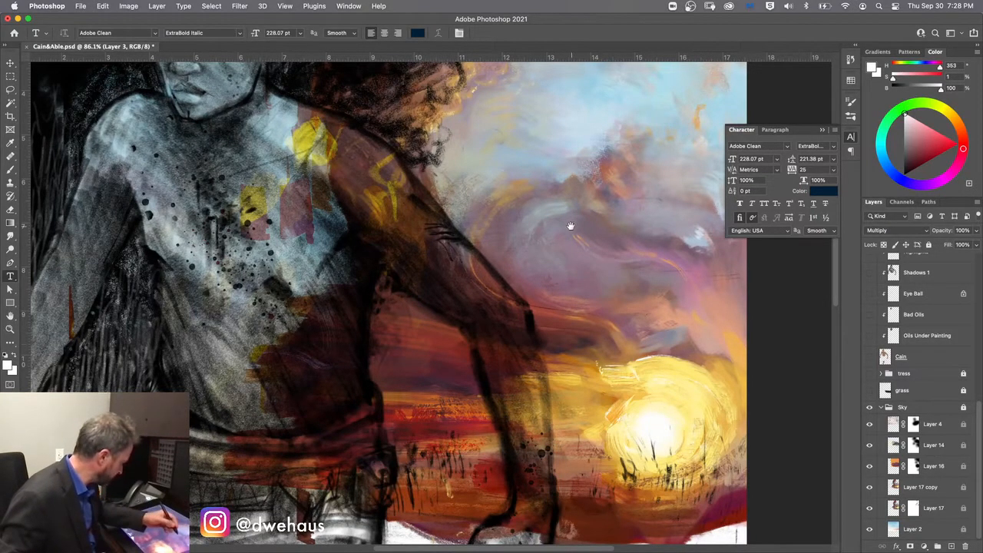
drag(569, 222, 619, 240)
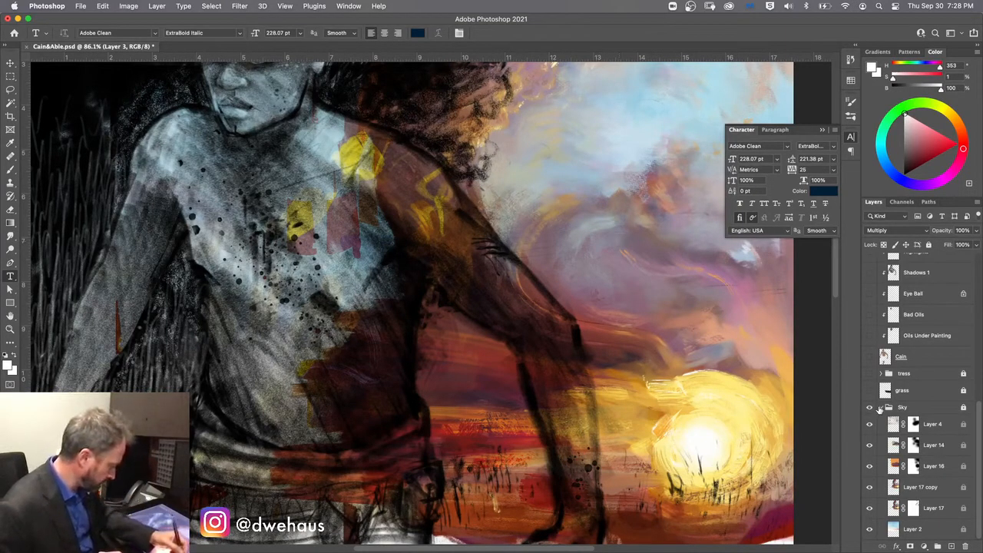
click(870, 391)
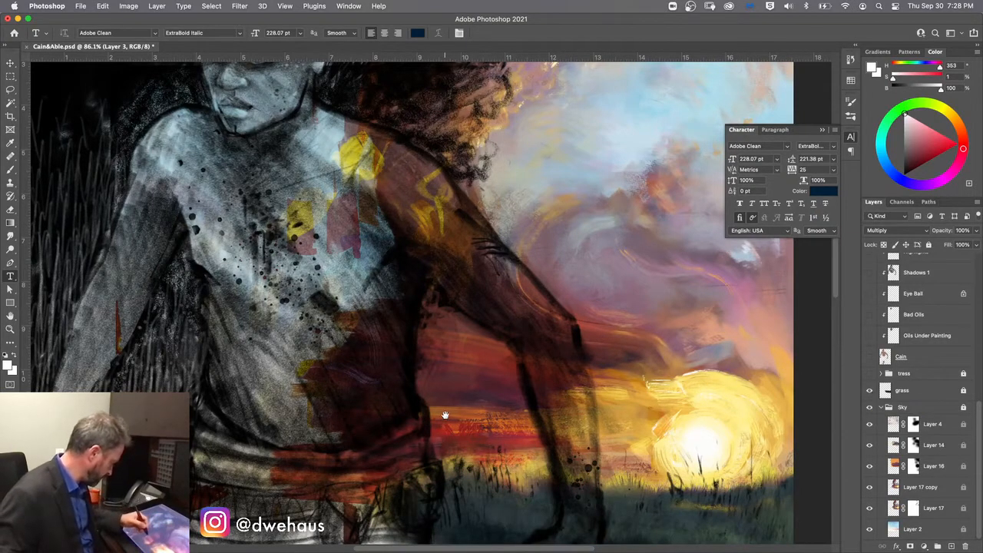
- Show the Cain figure layer, and expand and show the trees group beneath it
drag(445, 414, 457, 341)
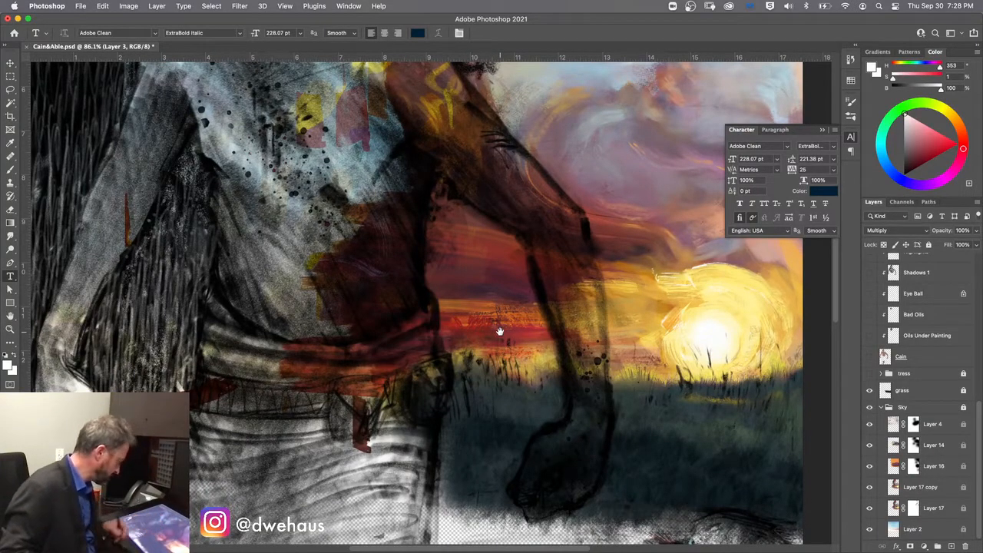
drag(500, 278, 500, 297)
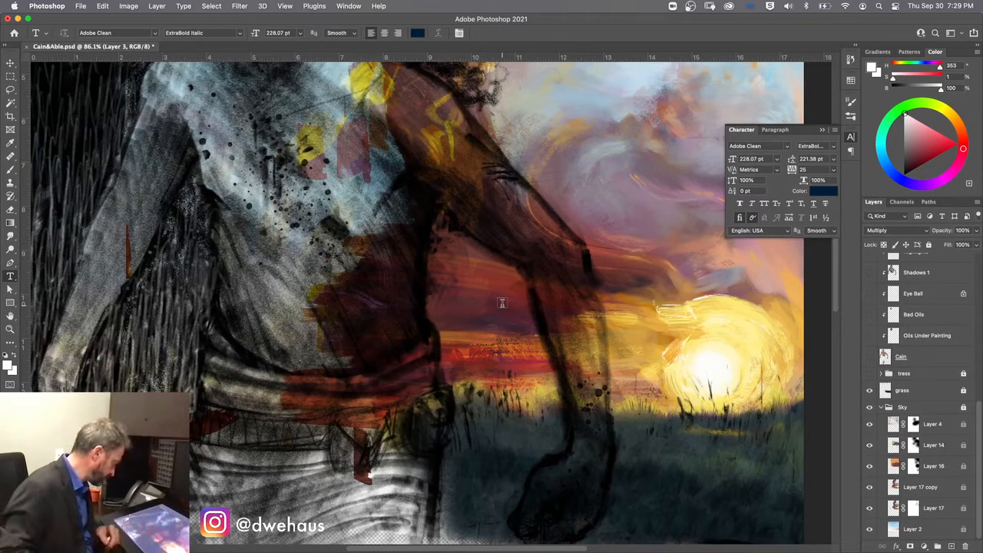
drag(450, 263, 489, 398)
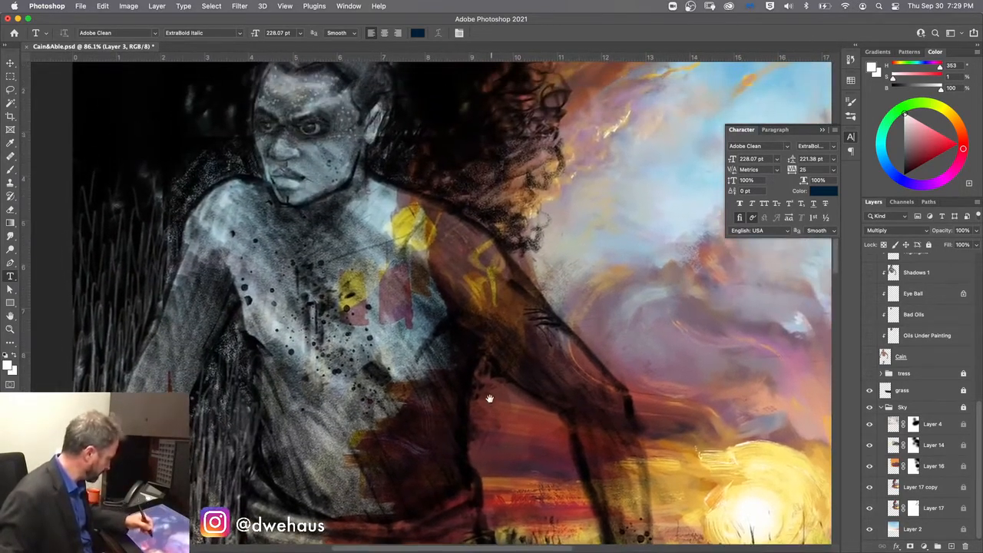
scroll(493, 396, down, 2)
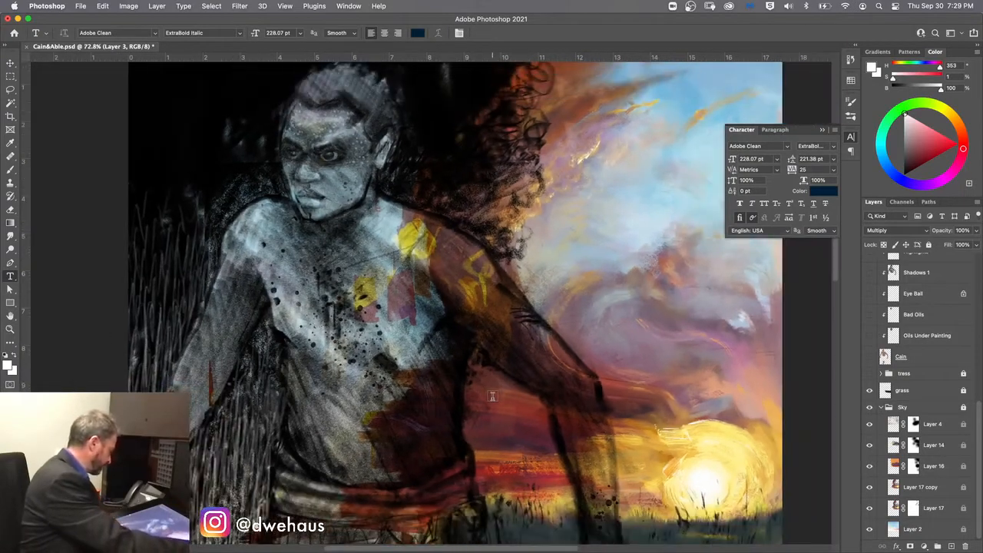
scroll(492, 396, down, 2)
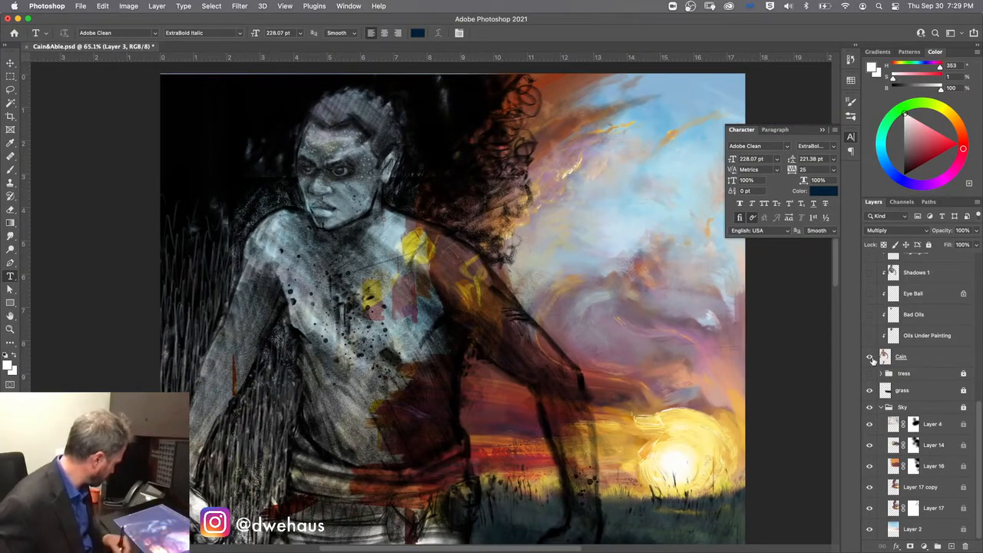
click(870, 357)
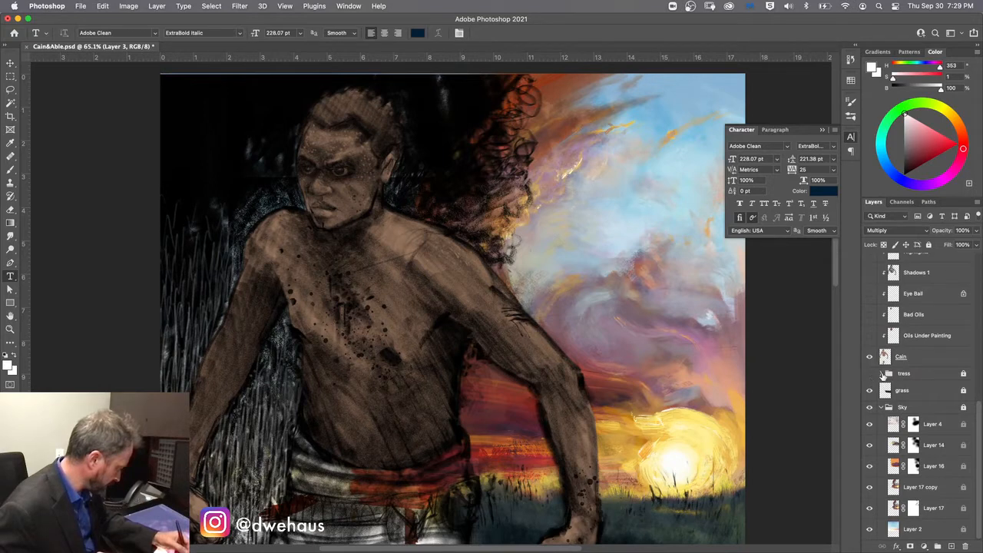
click(881, 373)
click(870, 374)
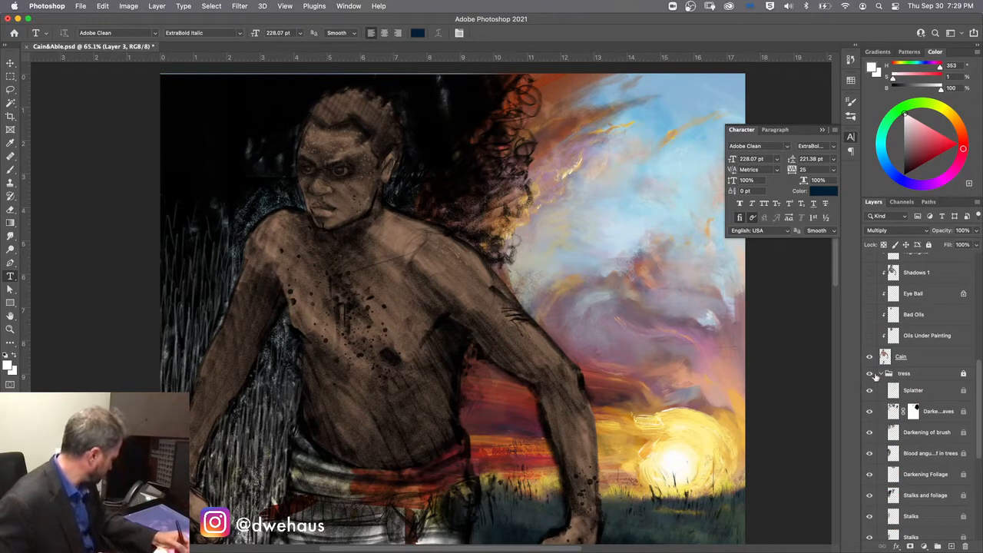
click(876, 374)
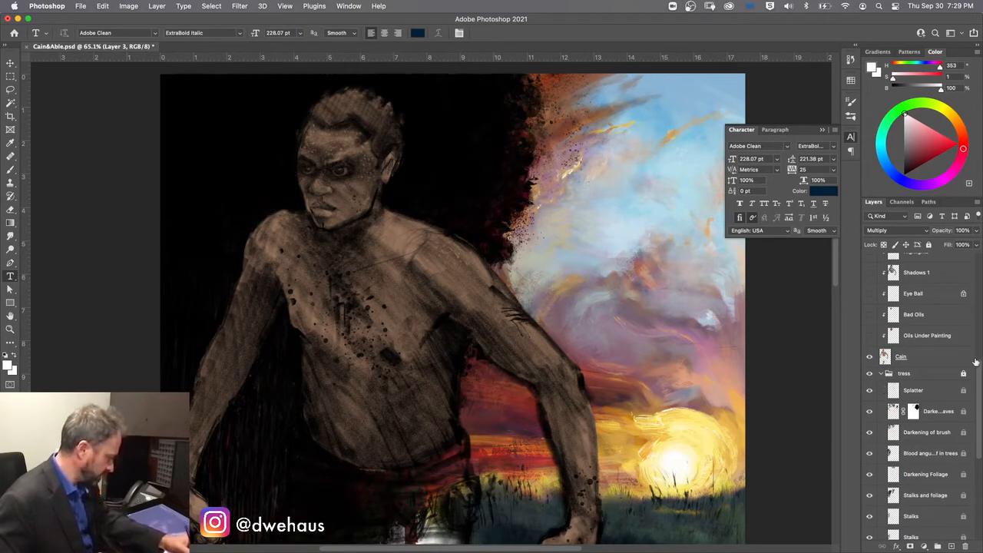
- Hide the Layer 3 sketch and the Cain figure layer to leave only the painted background
drag(978, 363, 980, 284)
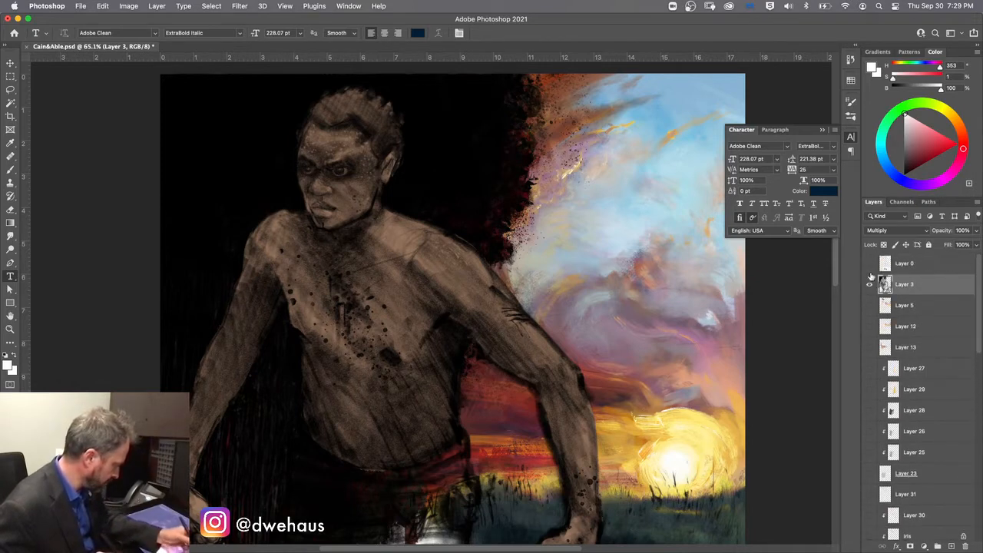
click(879, 285)
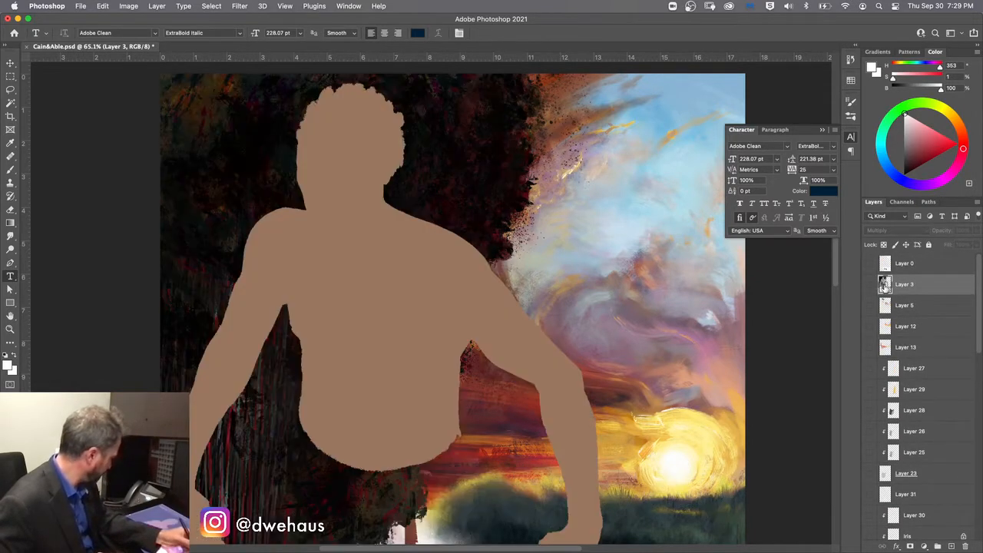
drag(980, 310, 979, 399)
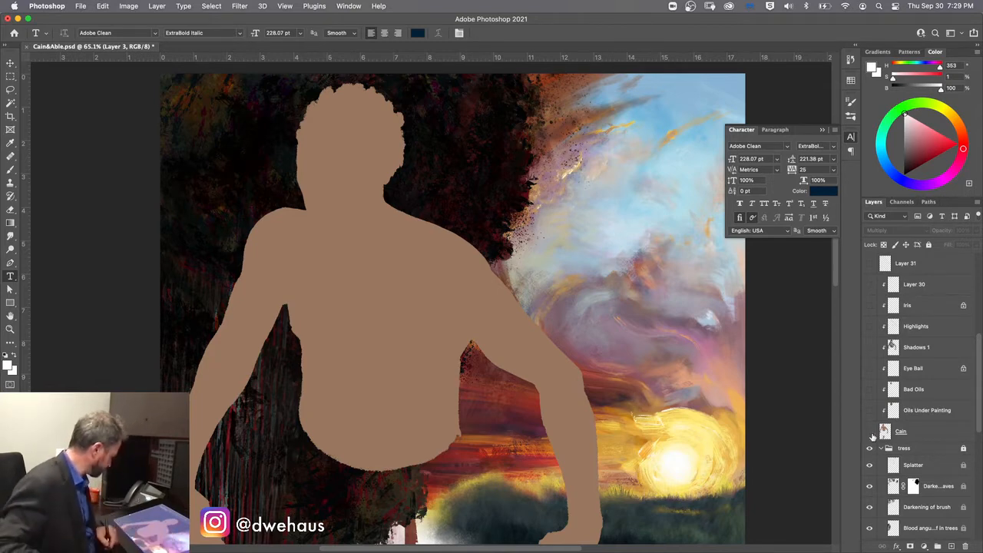
click(871, 433)
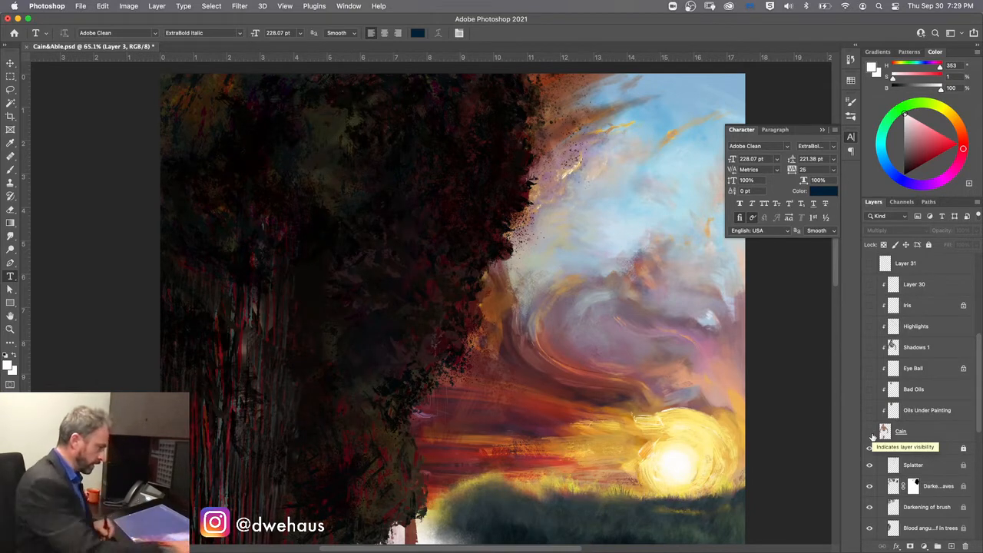
- Examine the painted tree trunks, the dark foliage and its edge against the sunset sky, with the Character panel collapsed
scroll(872, 437, down, 3)
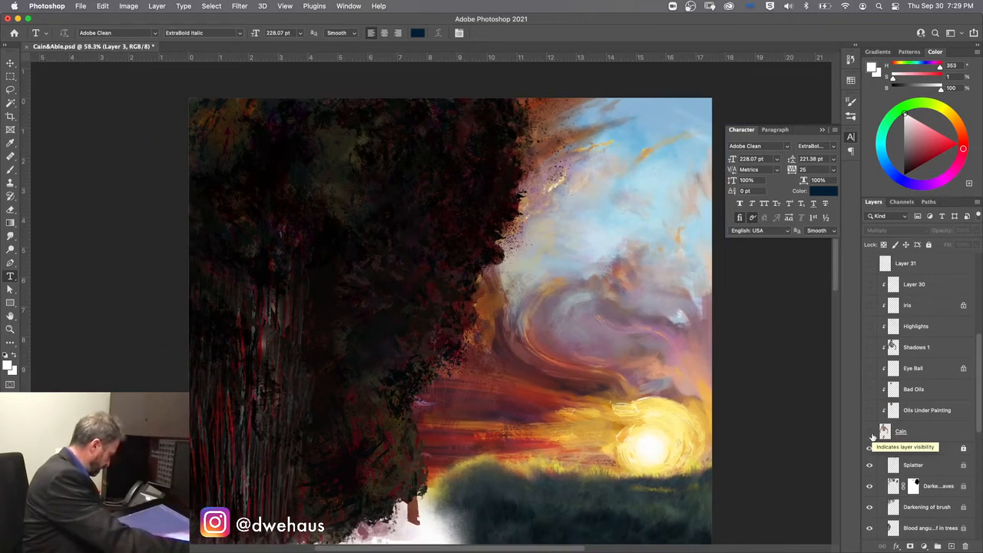
scroll(872, 437, up, 1)
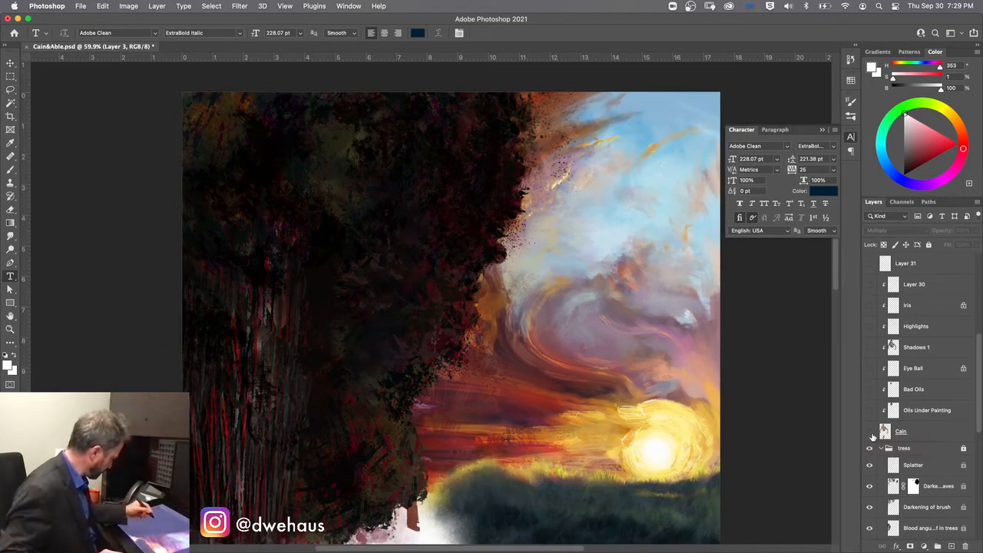
drag(305, 281, 351, 379)
scroll(353, 378, up, 1)
scroll(353, 377, up, 1)
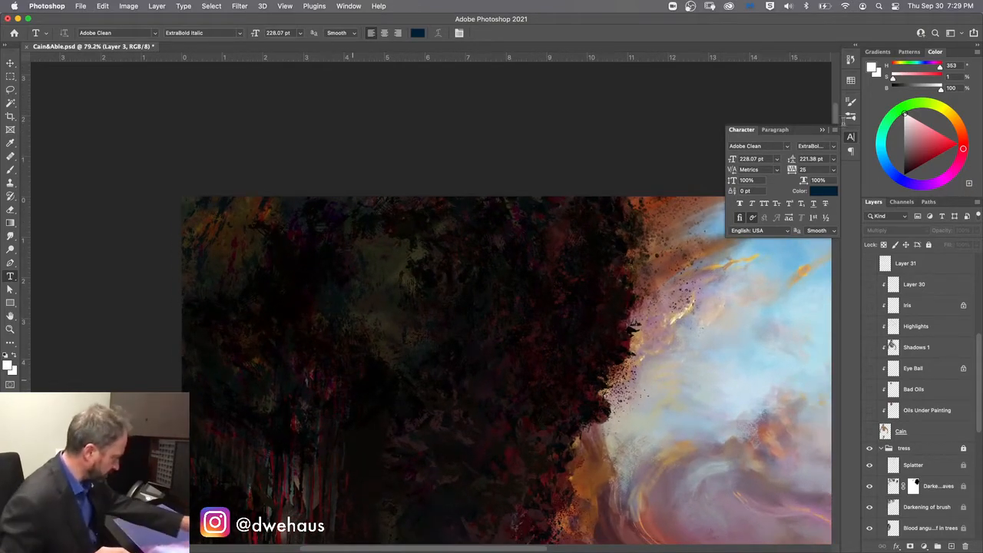
click(850, 139)
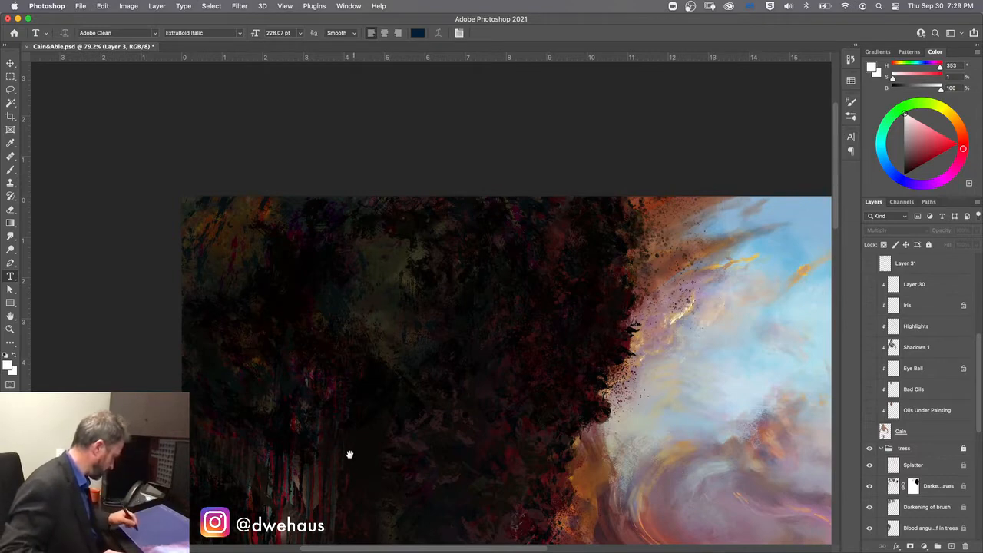
drag(349, 454, 253, 356)
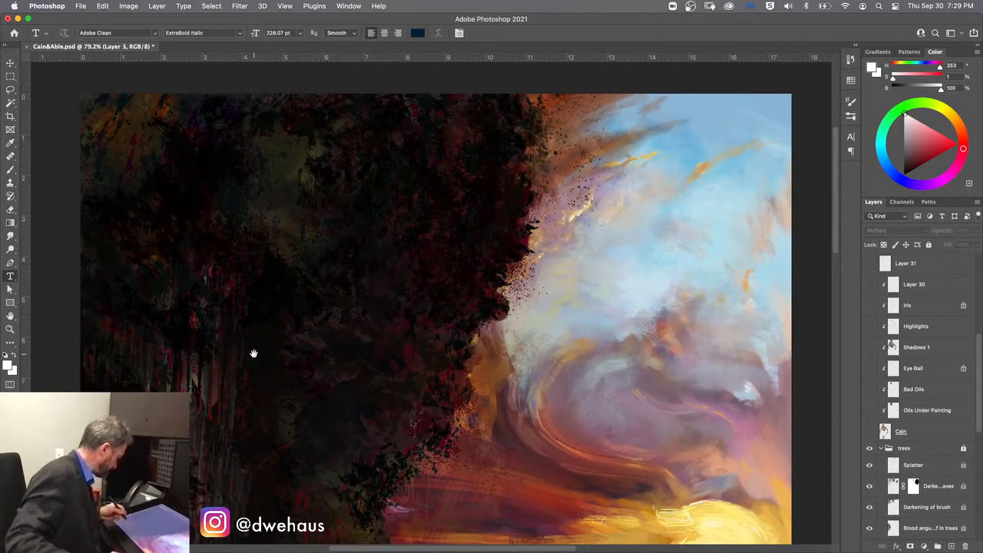
drag(248, 489, 279, 314)
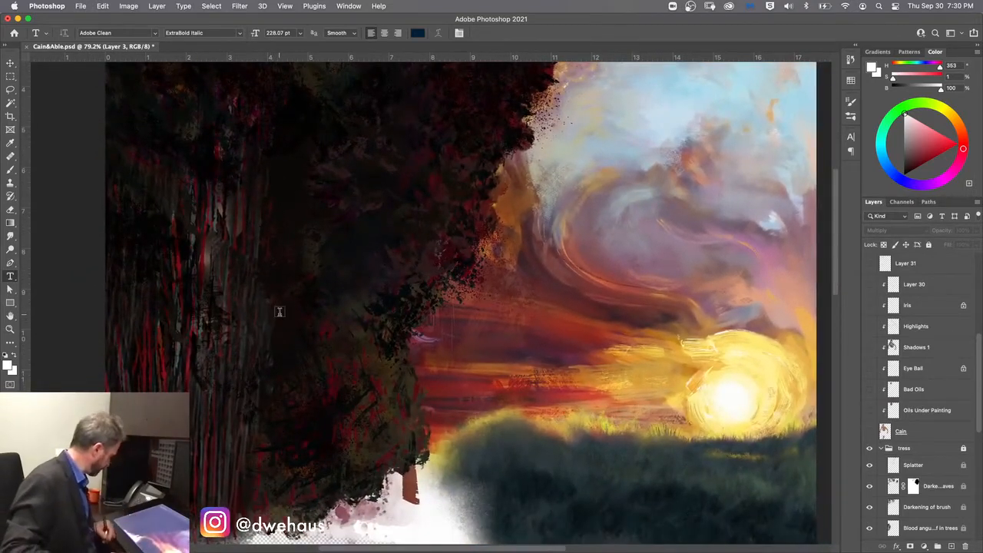
drag(358, 439, 347, 547)
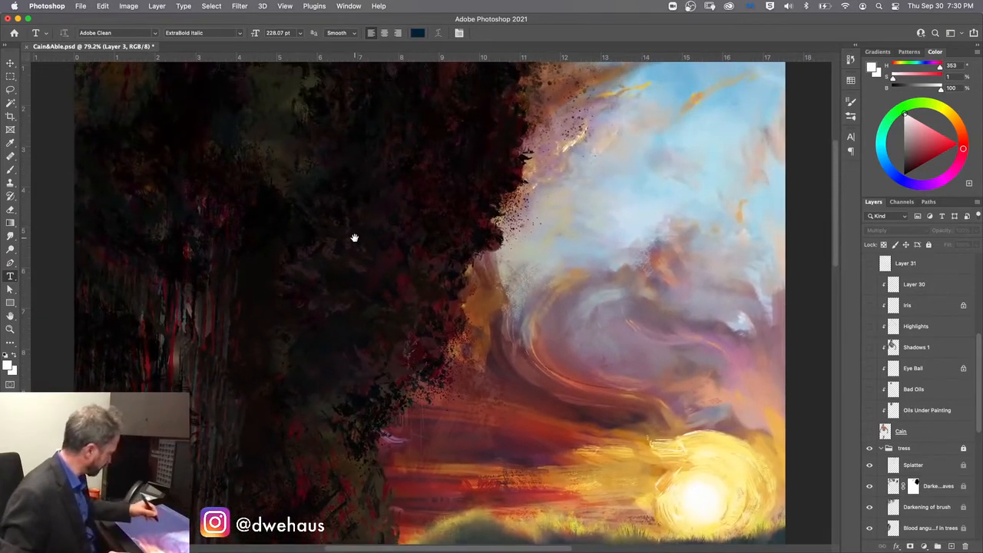
drag(364, 235, 358, 285)
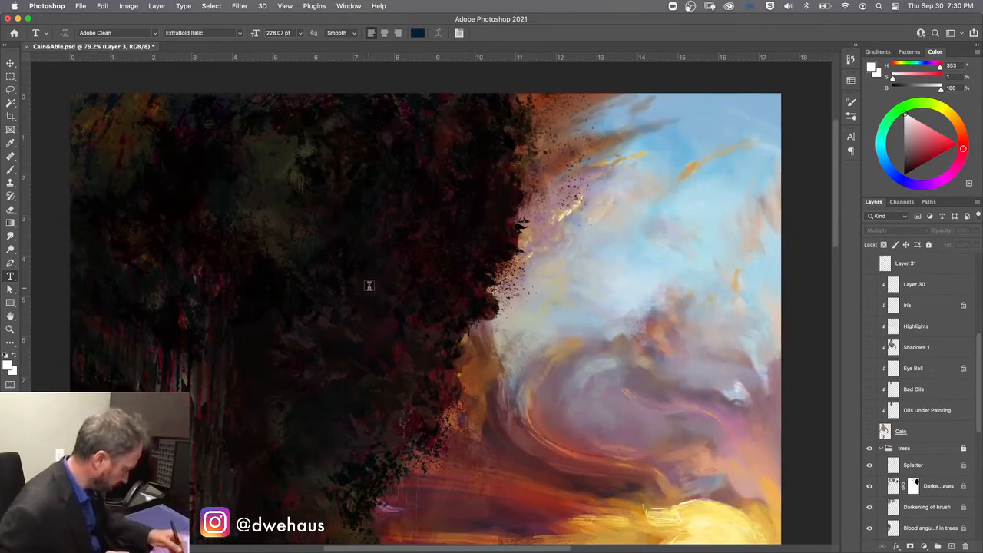
- Show the Cain figure layer and the Layer 3 sketch over the painted background
click(870, 432)
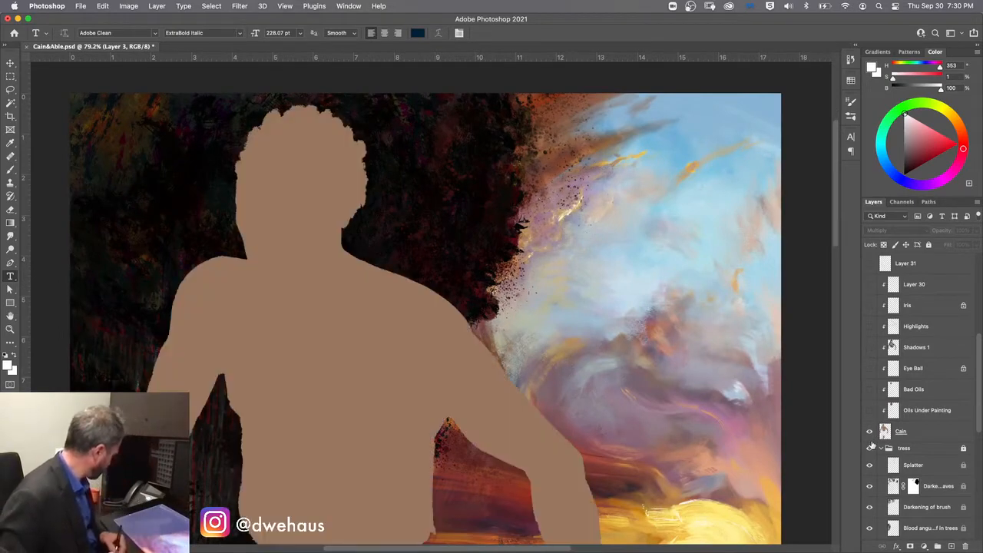
drag(980, 368, 980, 259)
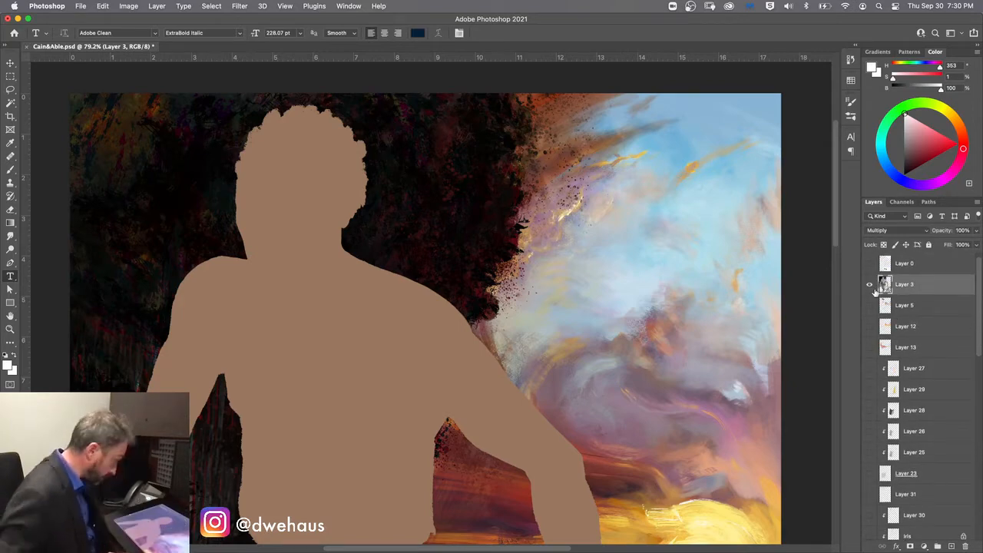
click(872, 286)
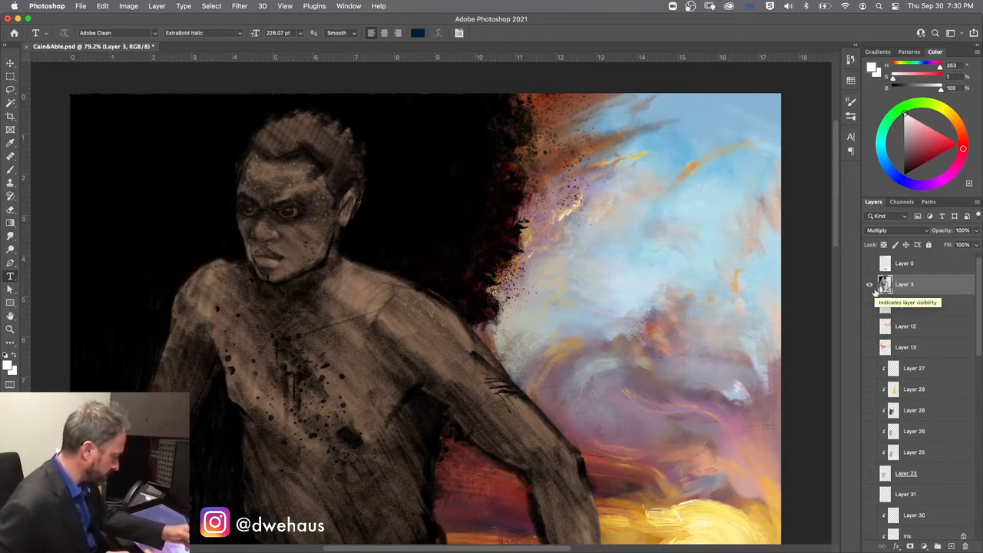
- Lower the Layer 3 sketch's opacity to 16% and check the faint drawing over the flat figure
click(976, 231)
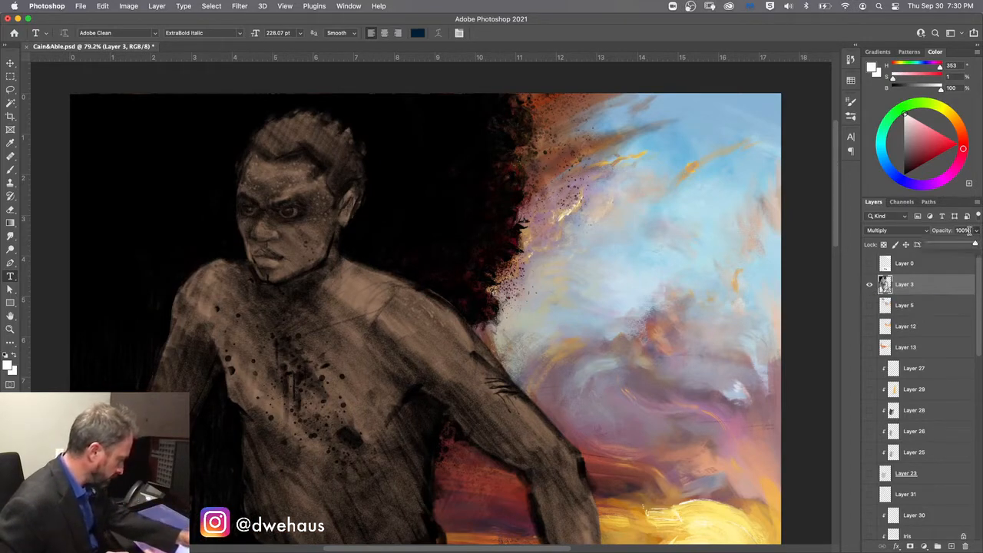
drag(976, 245, 937, 245)
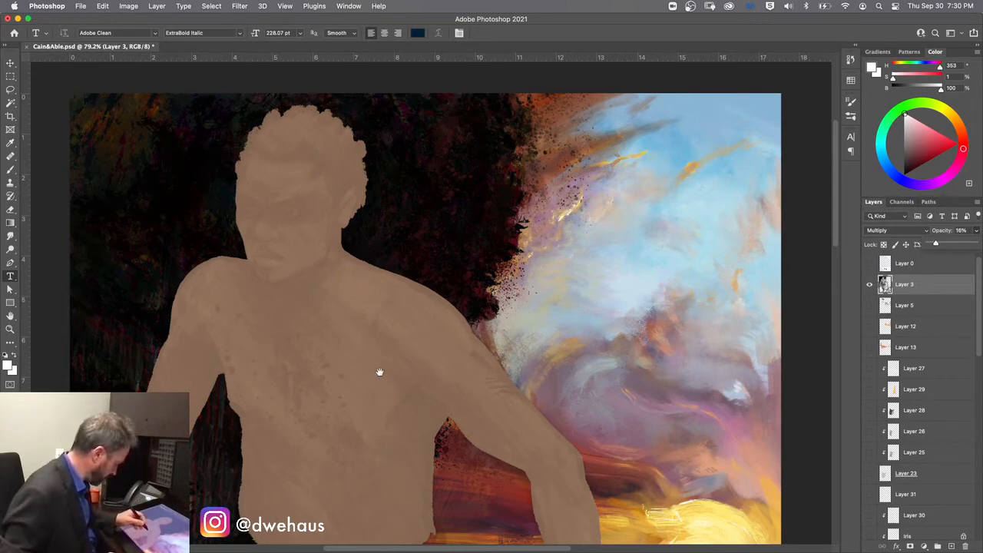
scroll(381, 380, down, 3)
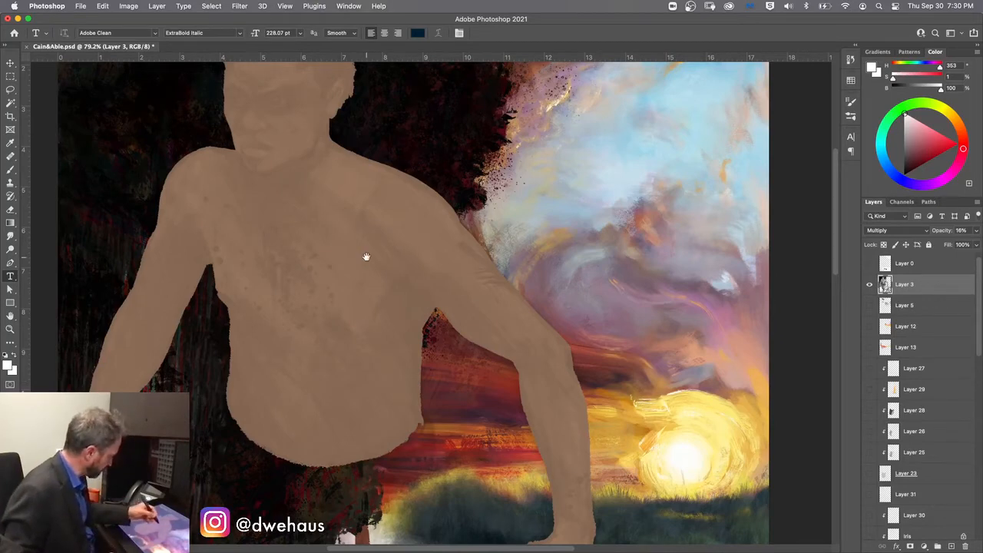
drag(366, 263, 374, 339)
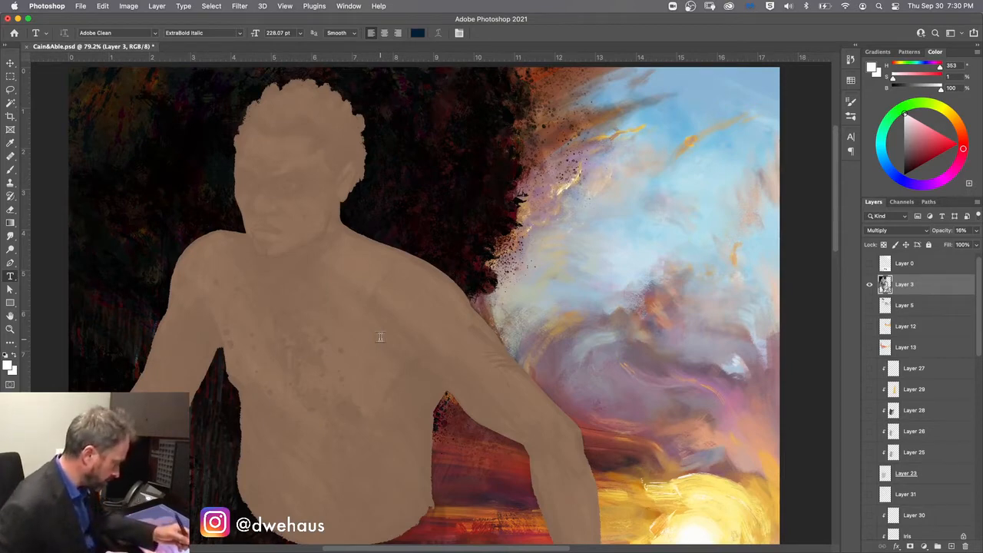
- Preview the Bad Oils and Oils Under Painting layers on the figure's face, and hide both again
scroll(981, 321, down, 1)
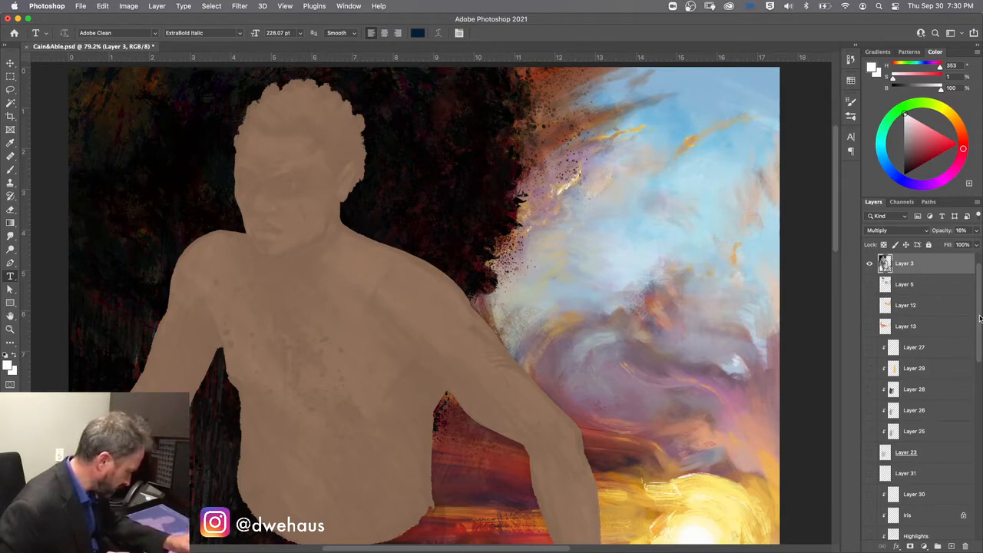
drag(980, 321, 979, 357)
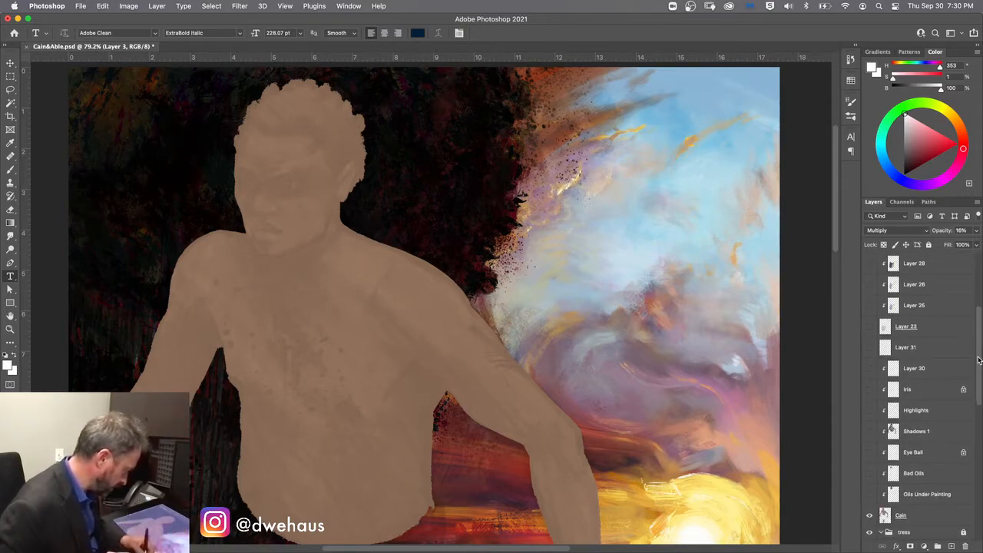
click(876, 481)
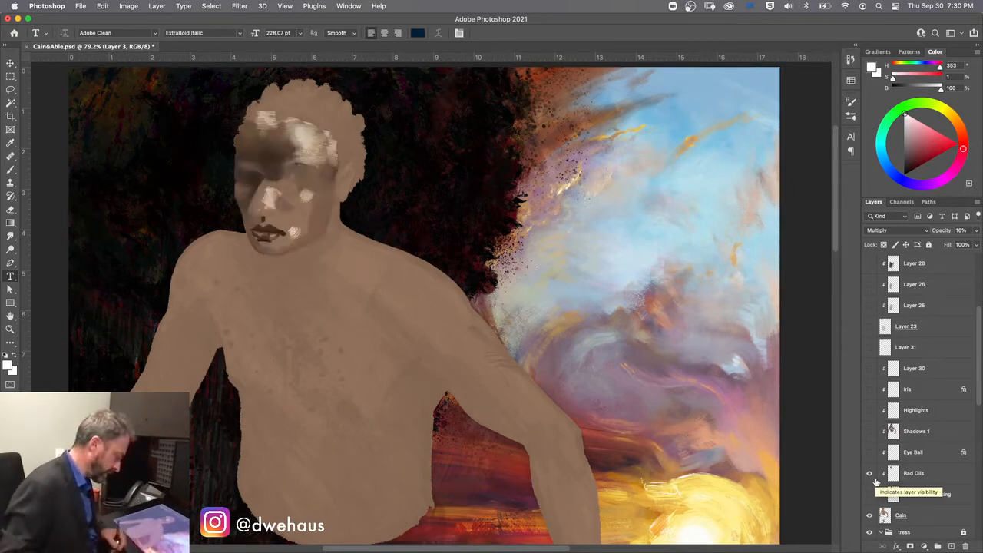
click(871, 495)
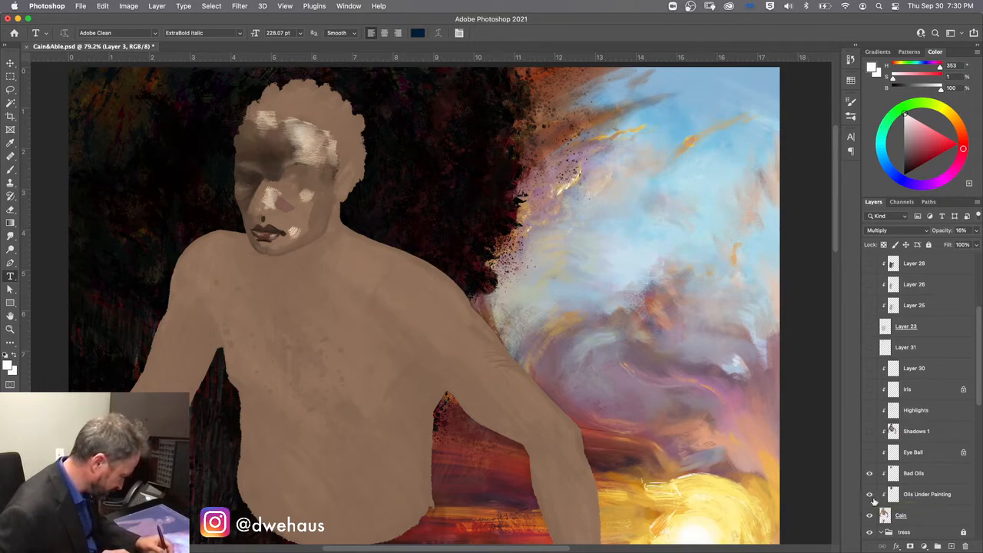
click(872, 498)
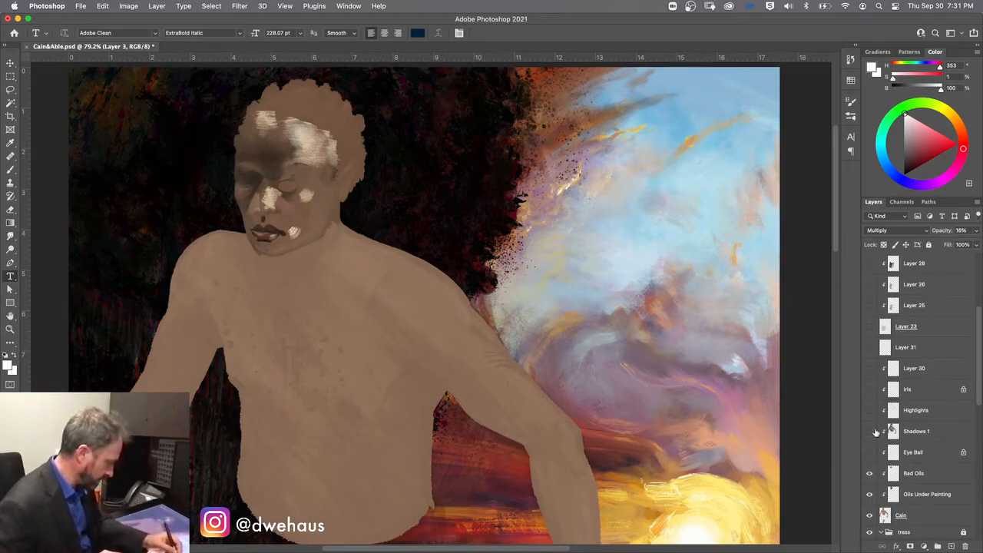
click(869, 473)
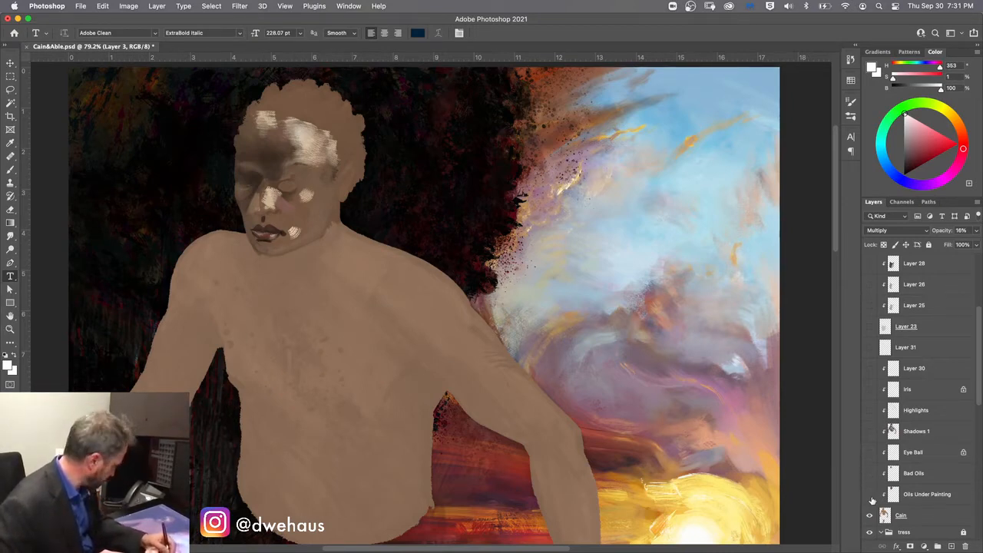
click(872, 500)
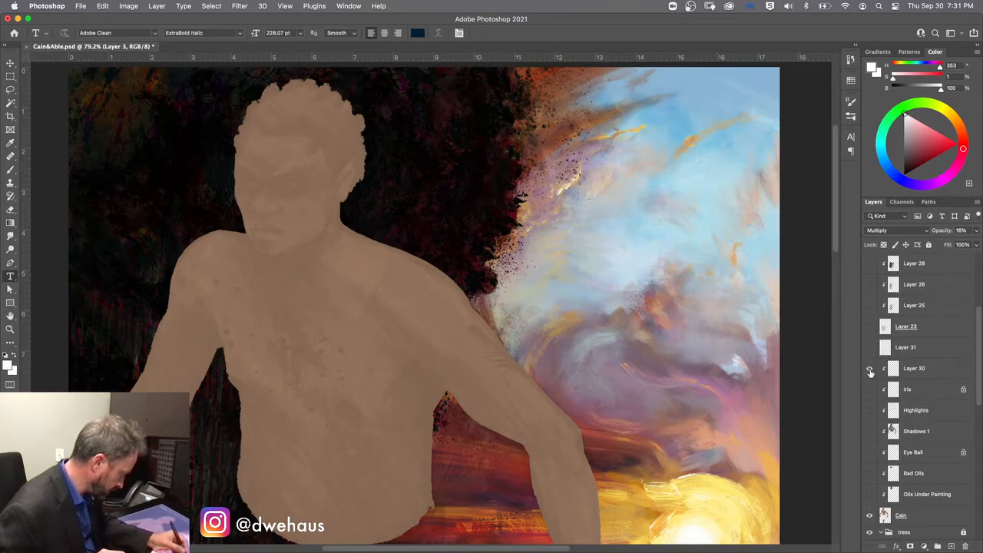
- Show the clipped figure layers Layer 30, Iris, Highlights, Shadows 1 and Eye Ball above Cain
drag(871, 370, 868, 473)
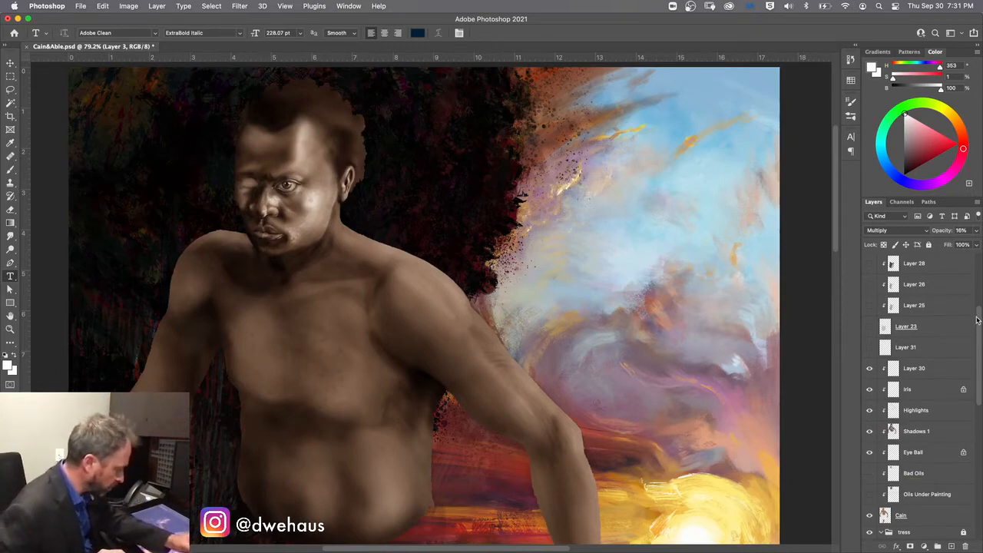
drag(979, 316, 980, 296)
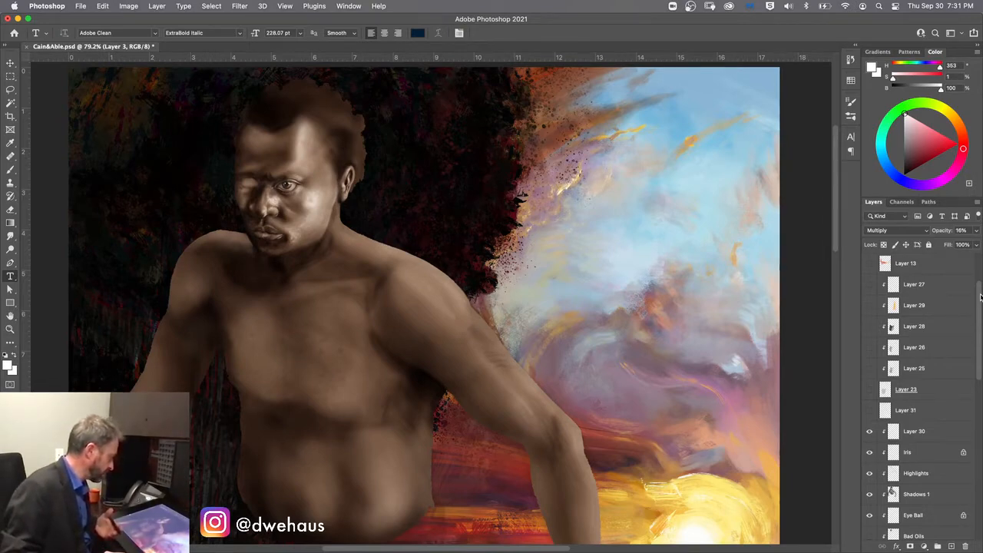
- Examine the foliage splatter, the sky's brushwork, and the sun and grass behind the figure's arm at 142% zoom
key(super+plus)
key(super+plus)
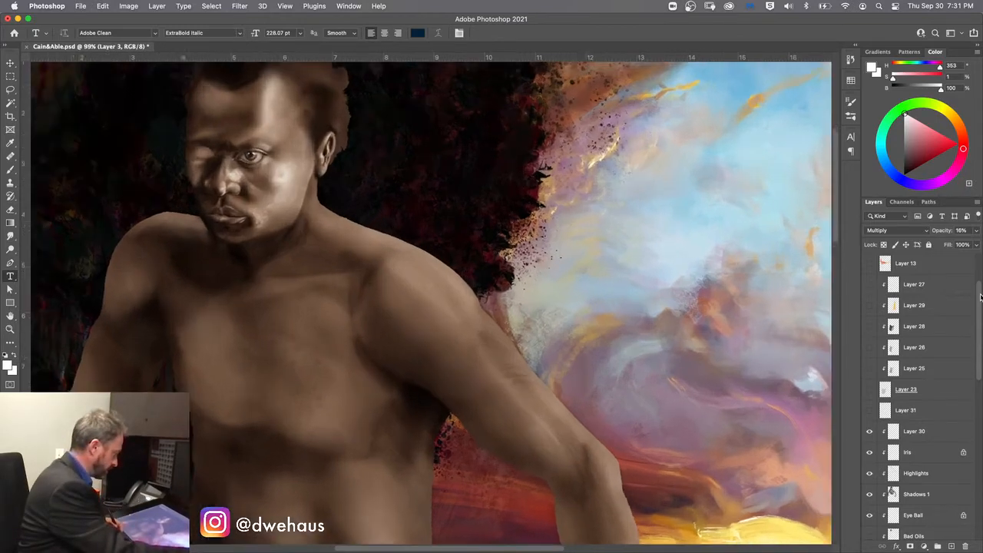
key(super+plus)
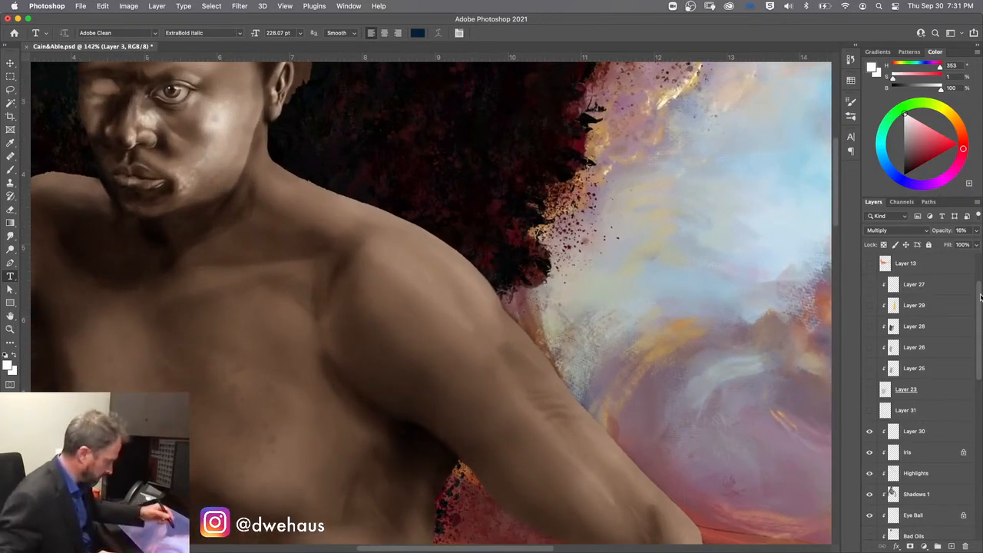
drag(641, 204, 374, 384)
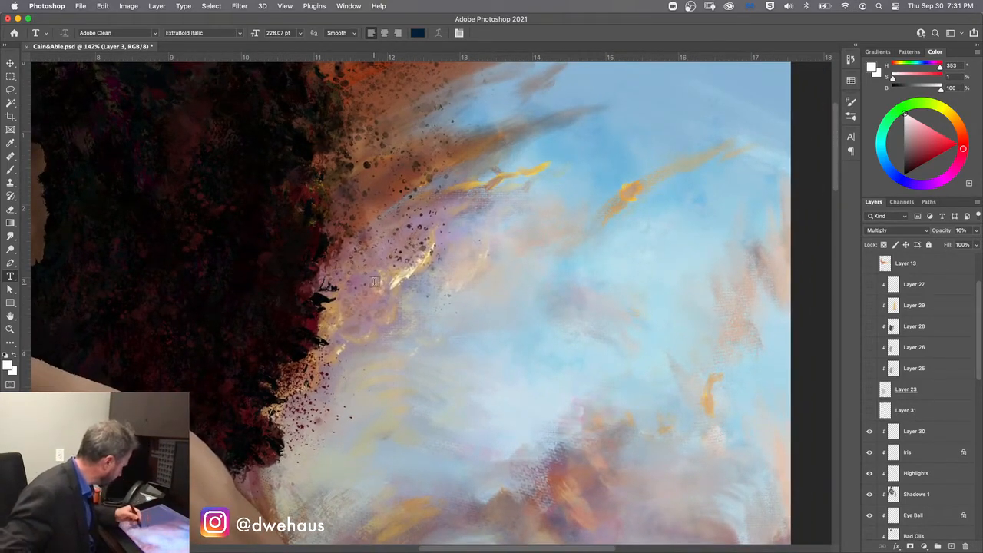
drag(390, 466, 391, 171)
drag(487, 487, 479, 251)
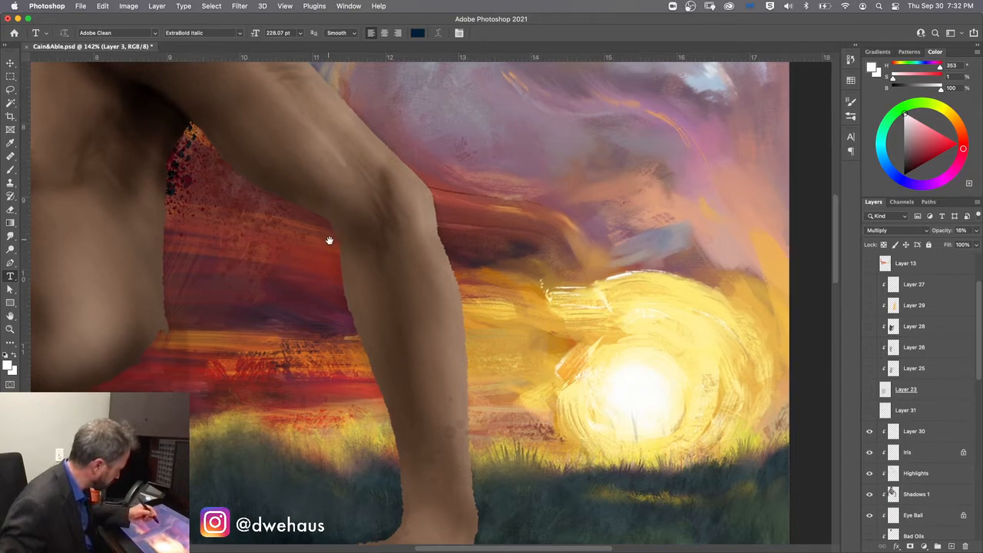
drag(330, 237, 346, 256)
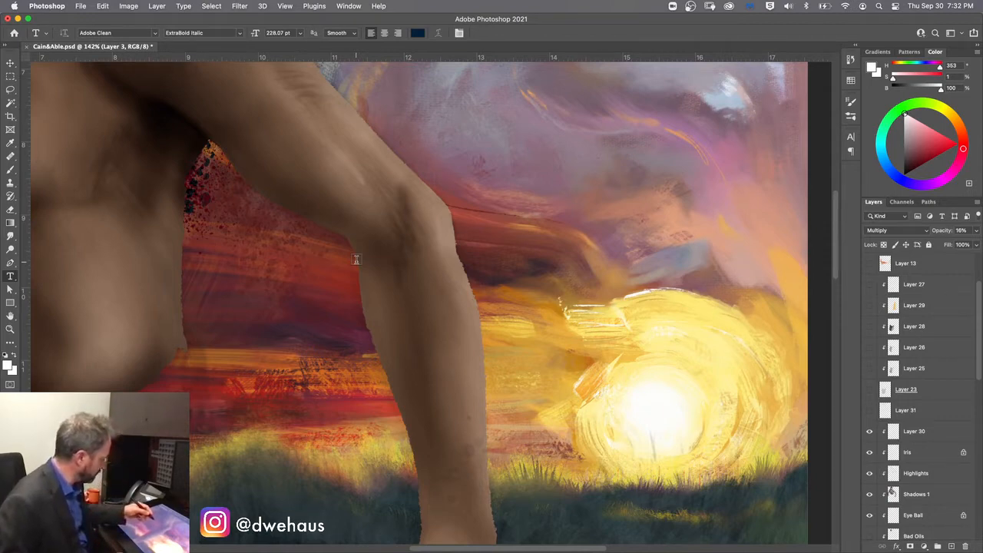
- Examine the modelling of the figure's face, eye and skin highlights up close at 300% zoom
drag(305, 253, 543, 468)
drag(326, 246, 508, 476)
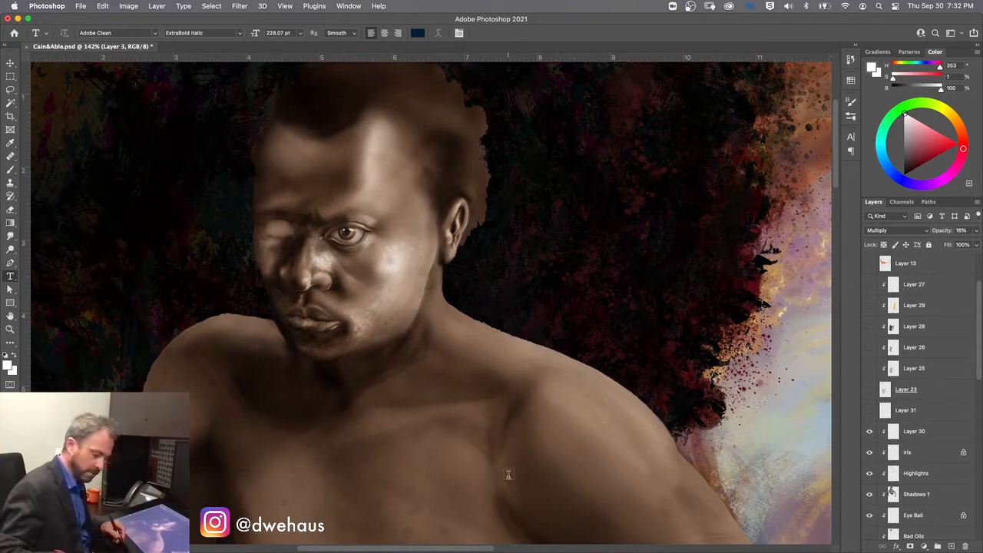
key(super+equal)
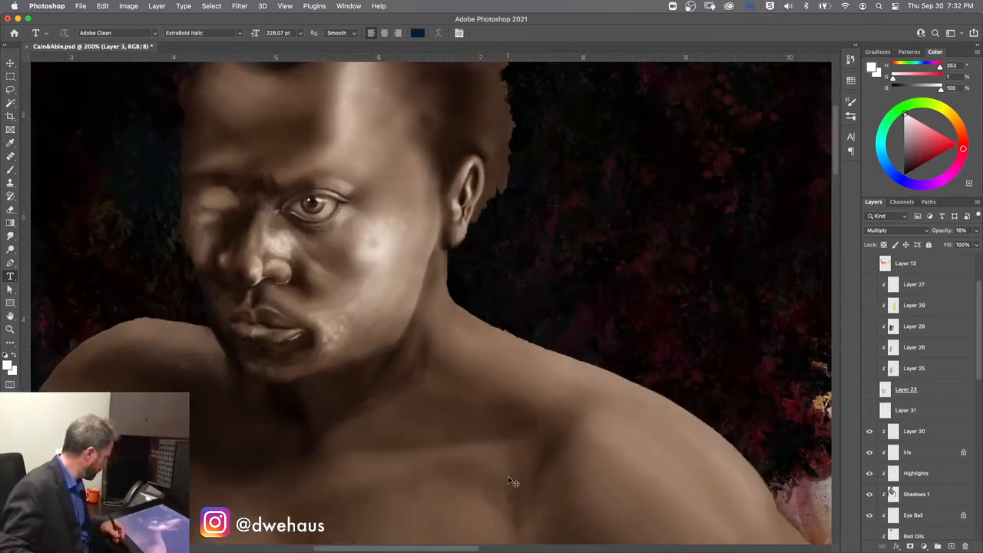
key(super+equal)
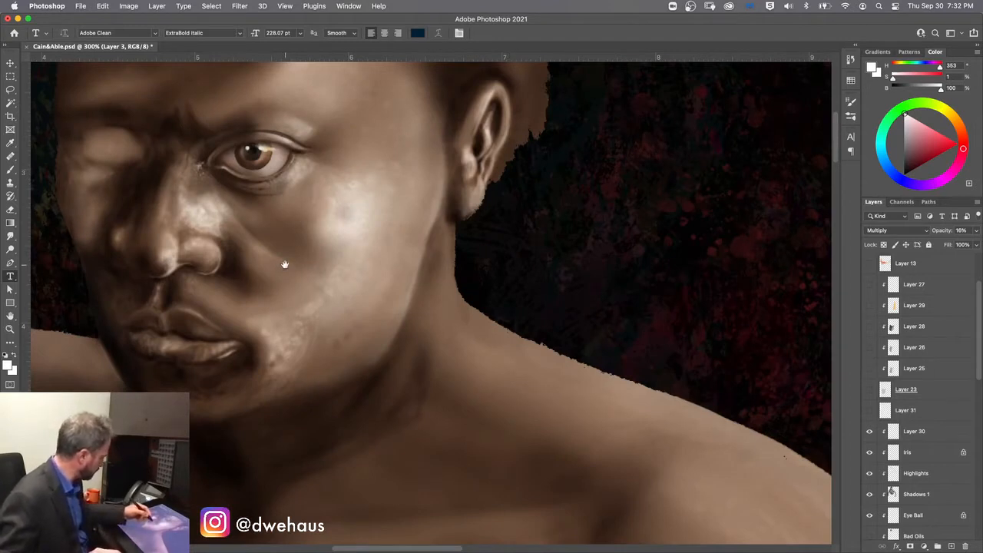
drag(284, 264, 491, 371)
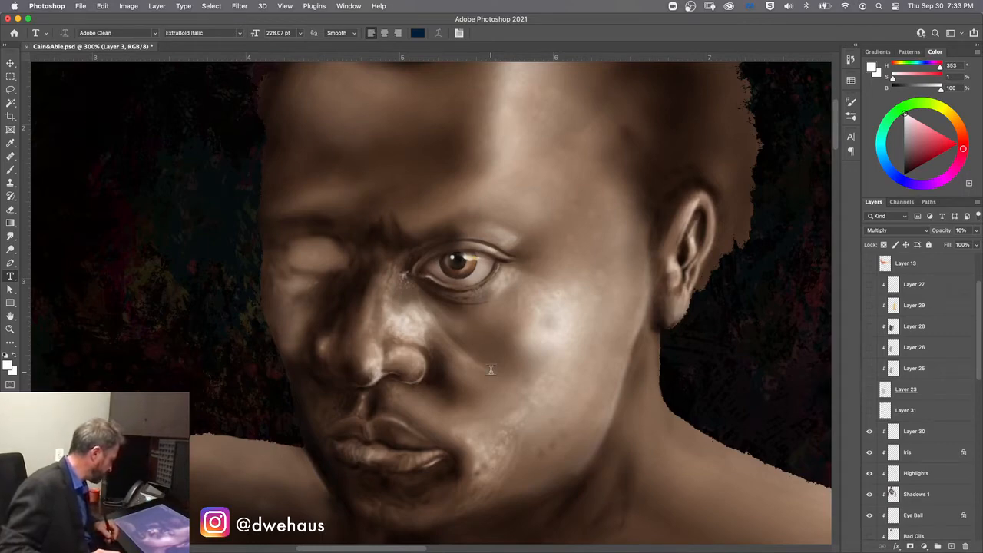
drag(351, 458, 343, 431)
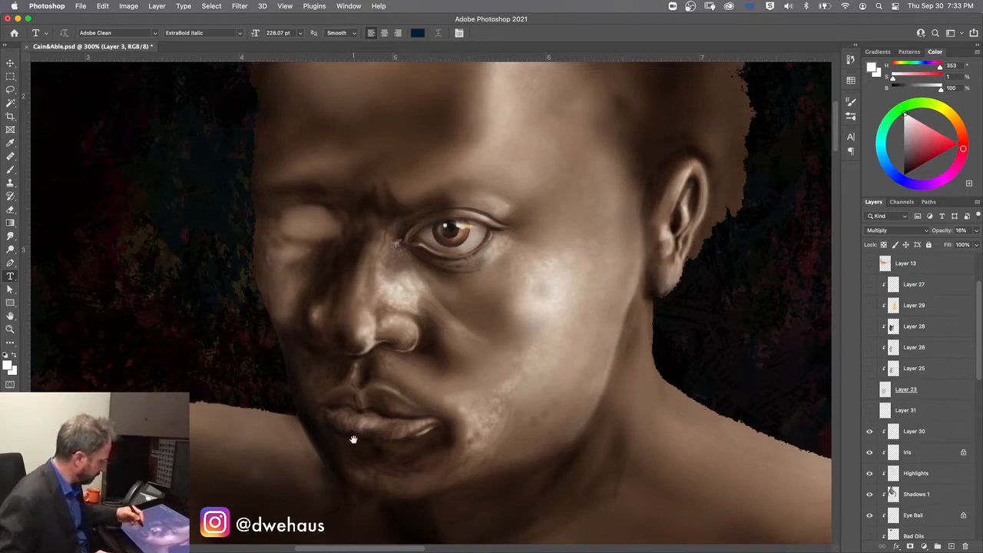
drag(456, 450, 450, 479)
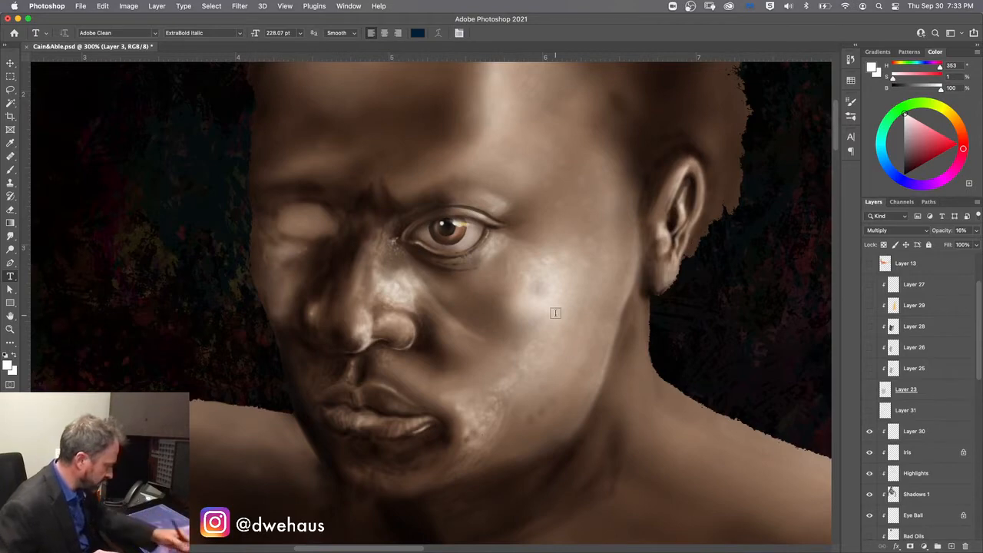
- Compare the face with and without the Layer 3 sketch, leaving the sketch shown
drag(978, 308, 976, 263)
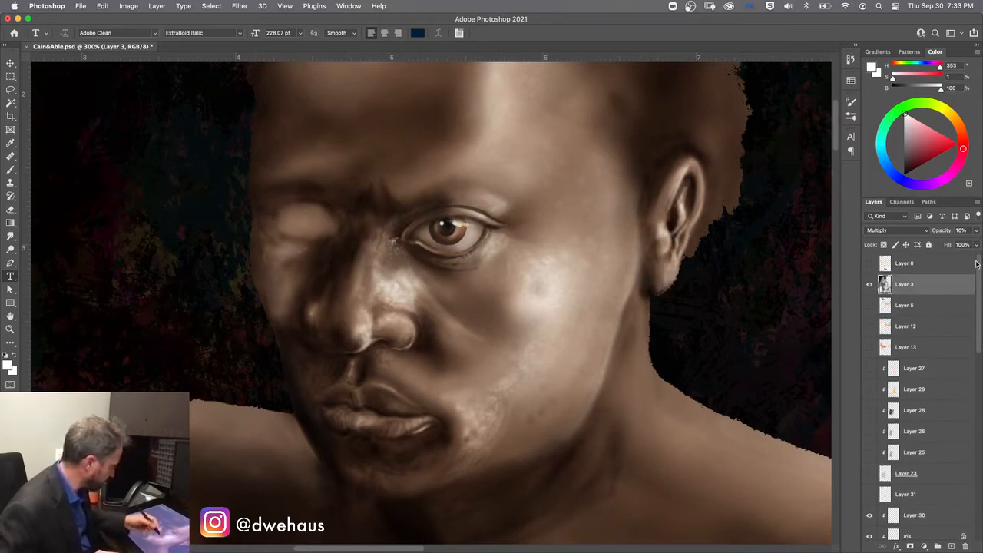
click(869, 285)
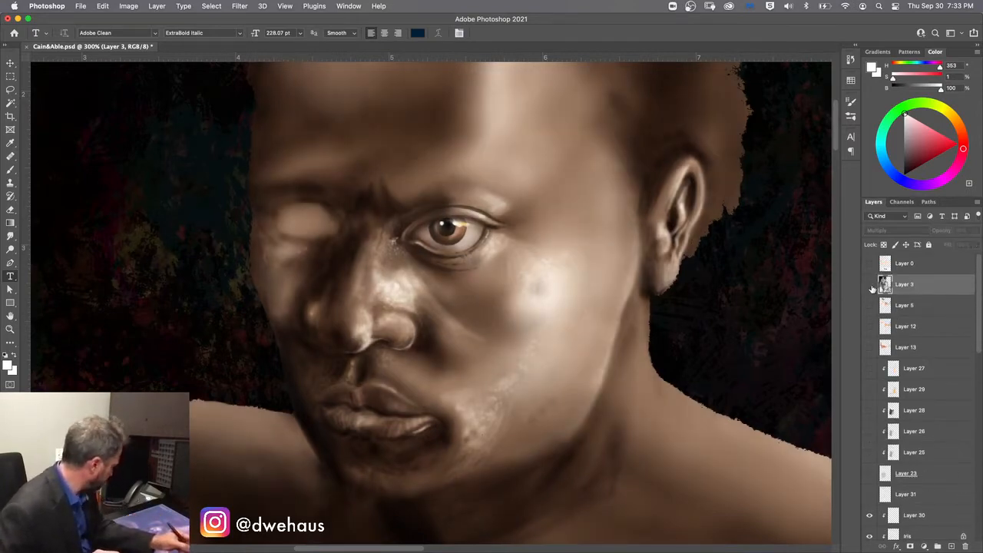
click(870, 286)
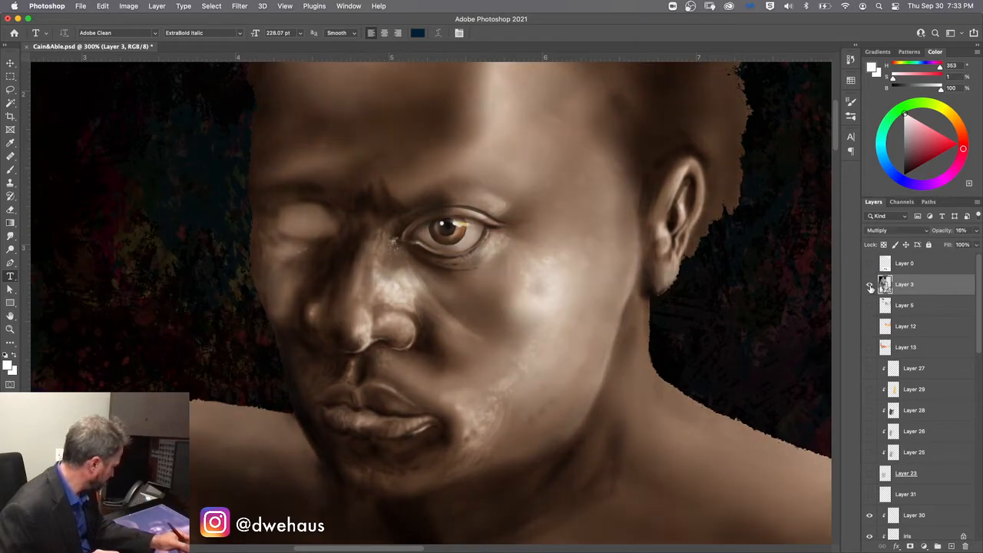
click(870, 288)
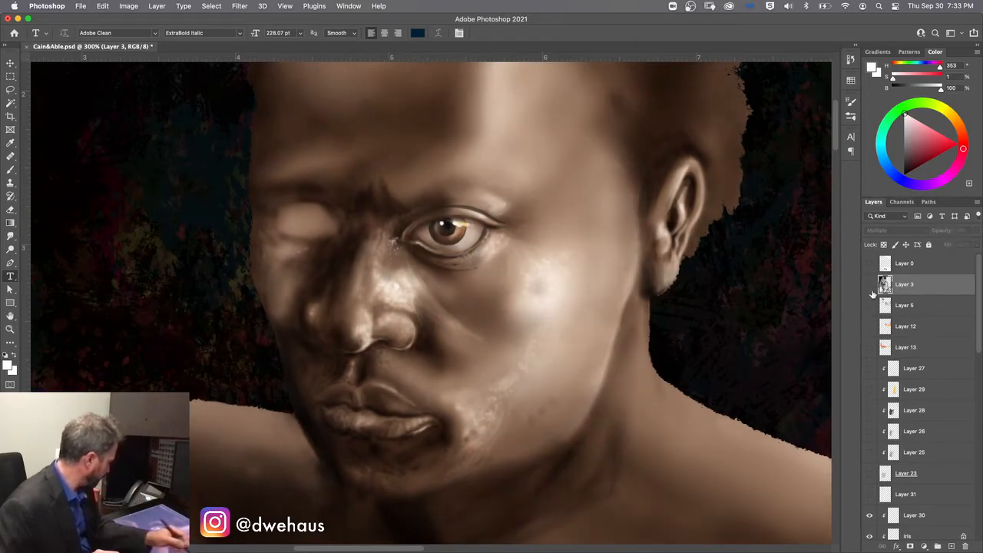
click(871, 288)
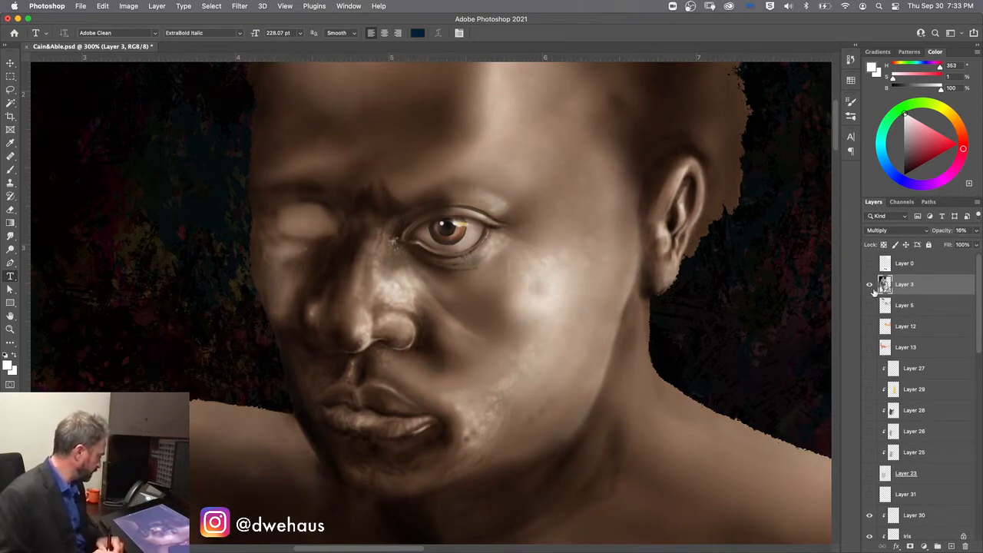
- Try Layer 3's opacity at 36% to bring out the sketch texture, and settle on 15%
click(976, 231)
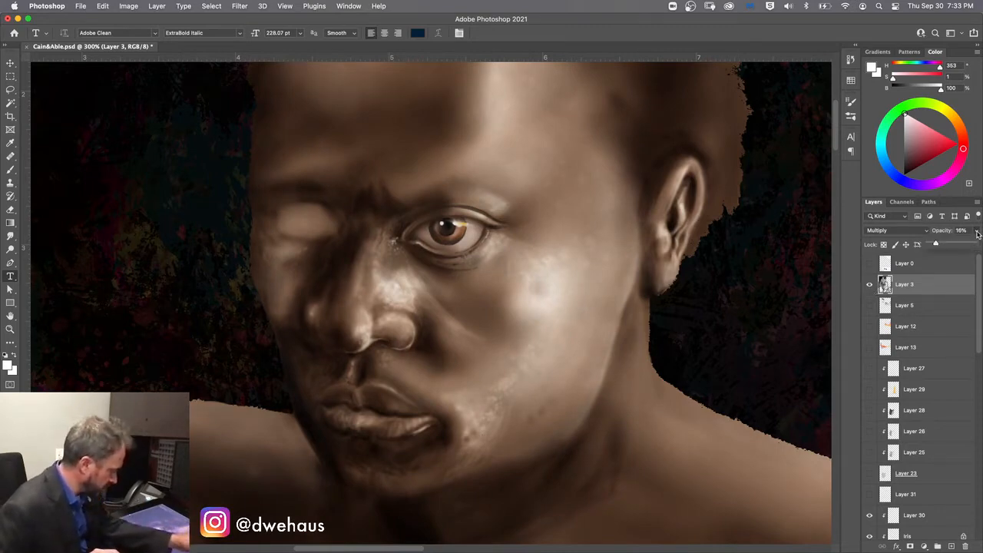
drag(943, 247, 946, 245)
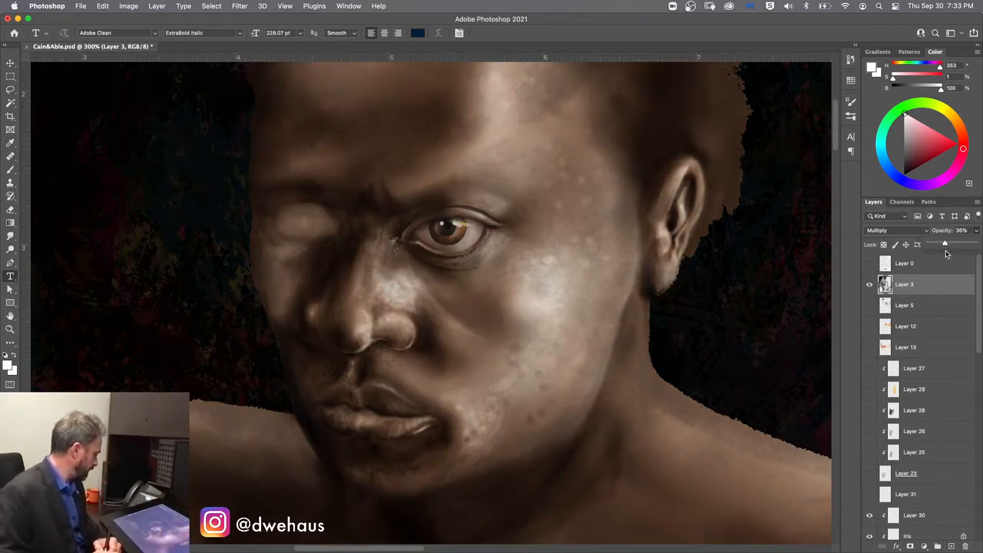
drag(945, 246, 940, 244)
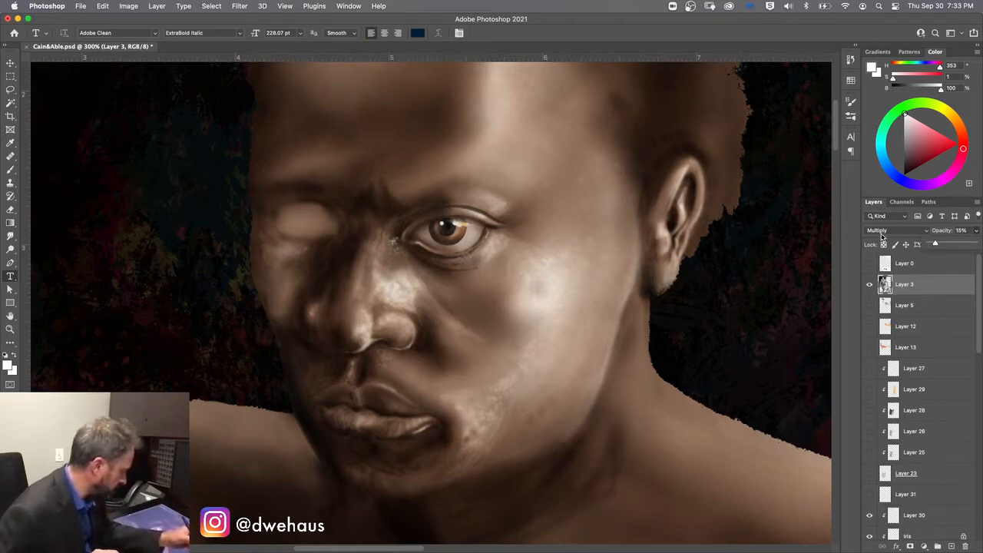
- Lock the sketch on Layer 3 completely, keeping its opacity at 15%
drag(935, 249, 935, 251)
click(930, 245)
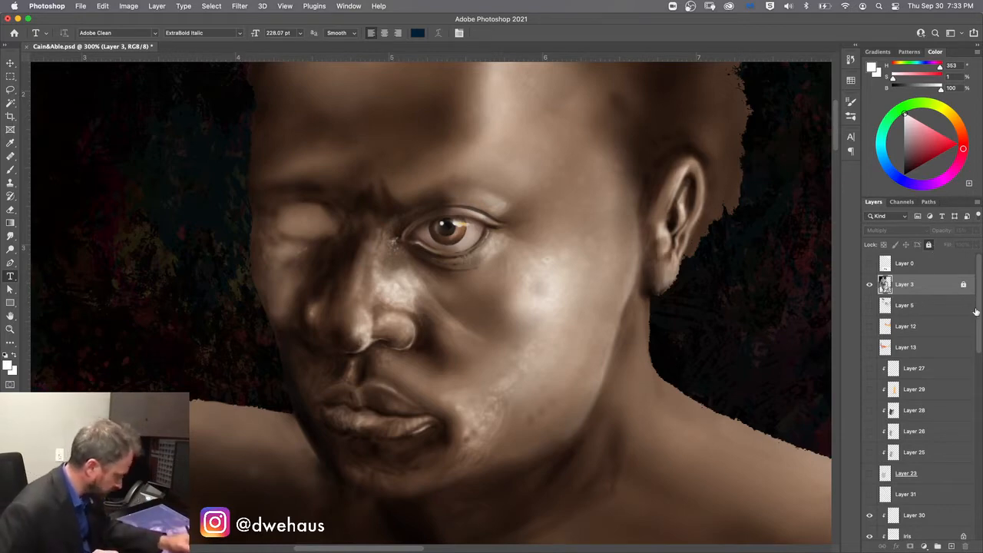
- Show Layer 31 with the painted eyebrow and make it the active layer
drag(979, 313, 979, 345)
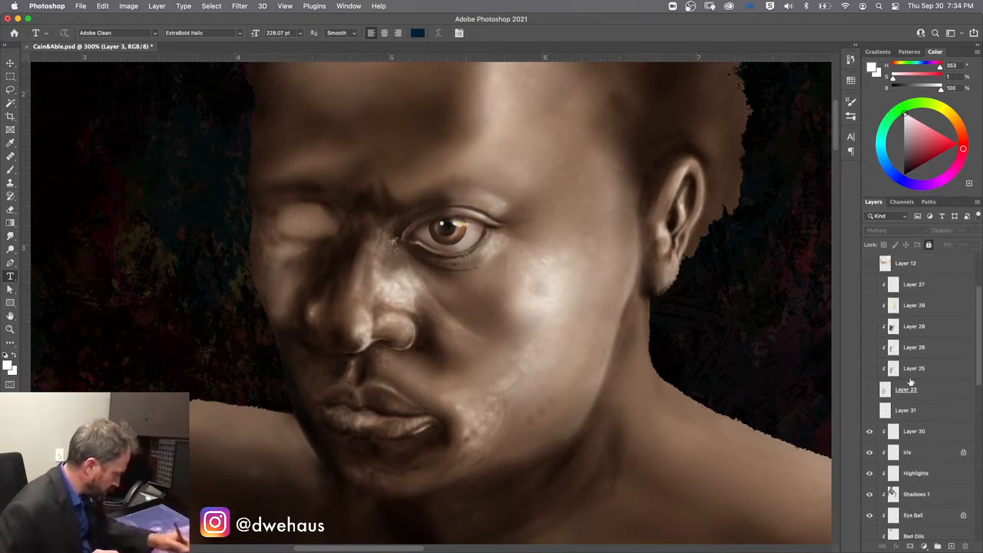
click(870, 411)
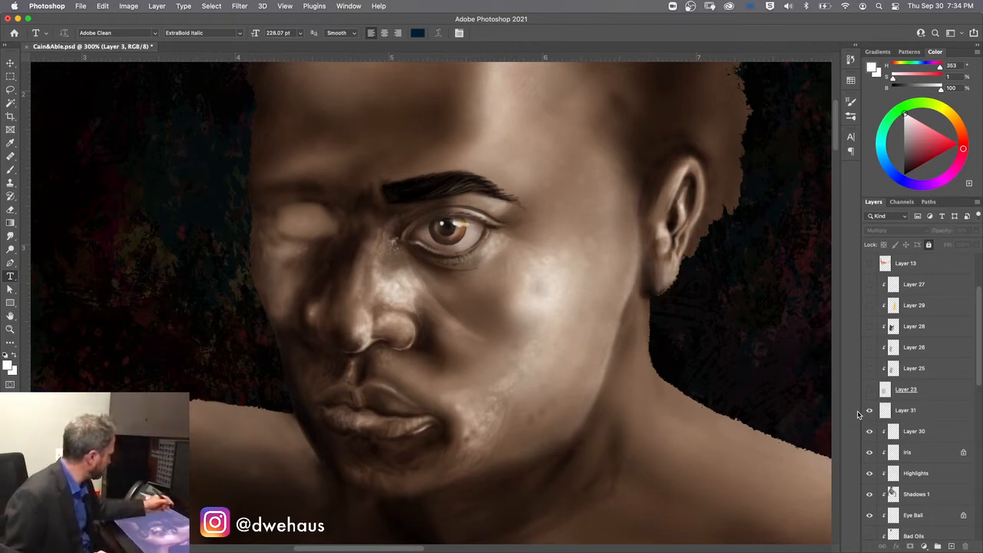
click(239, 7)
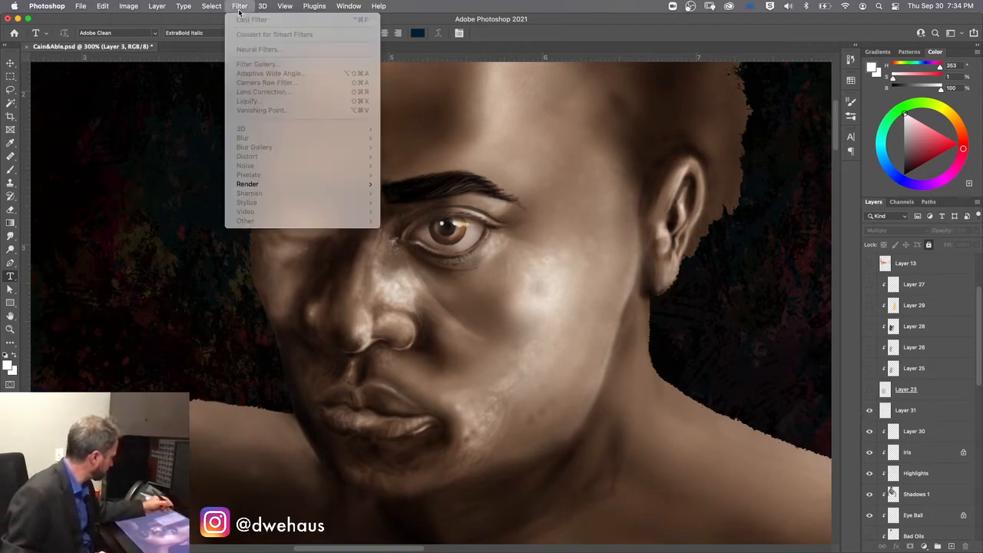
click(918, 411)
click(917, 412)
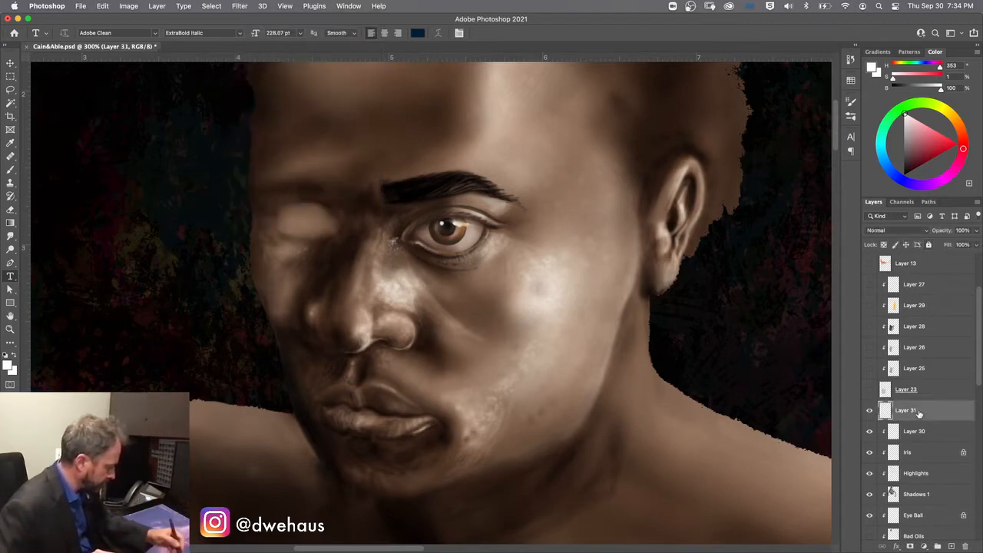
- Open Layer 31 in the Liquify filter and frame the eyebrow and eye at 400% zoom
click(239, 7)
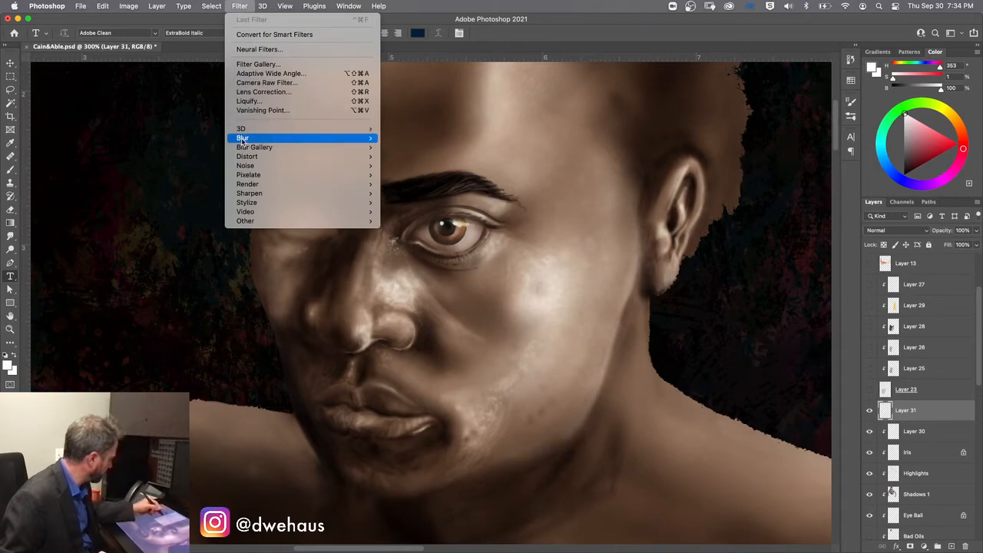
click(246, 102)
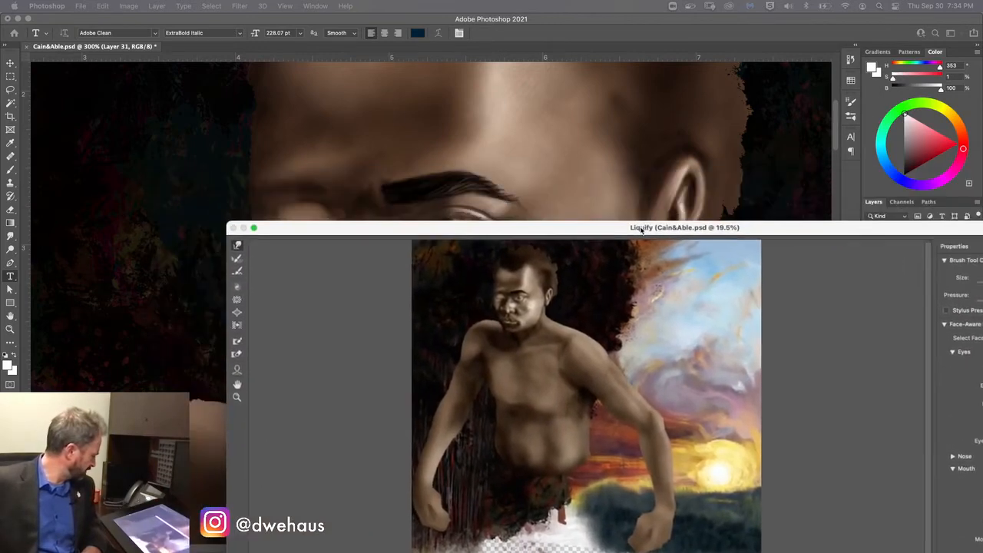
mouse_move(641, 229)
mouse_down()
mouse_move(634, 272)
mouse_move(408, 72)
mouse_move(420, 29)
mouse_move(439, 36)
mouse_up()
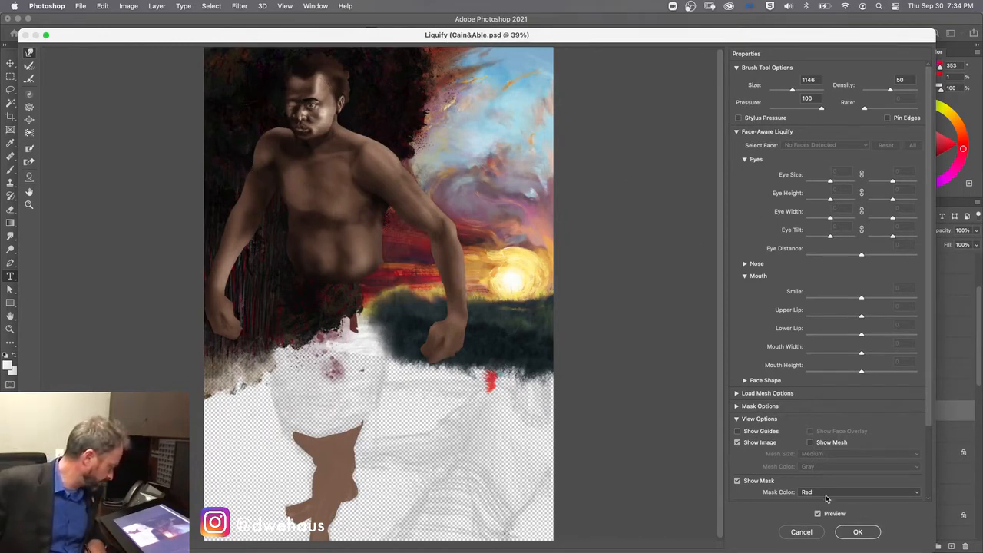
key(super+equal)
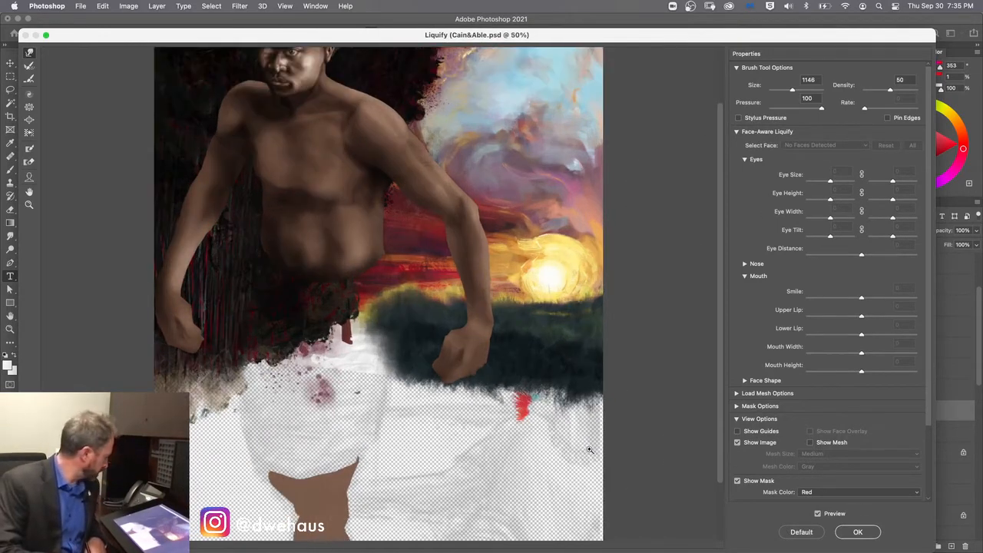
key(super+equal)
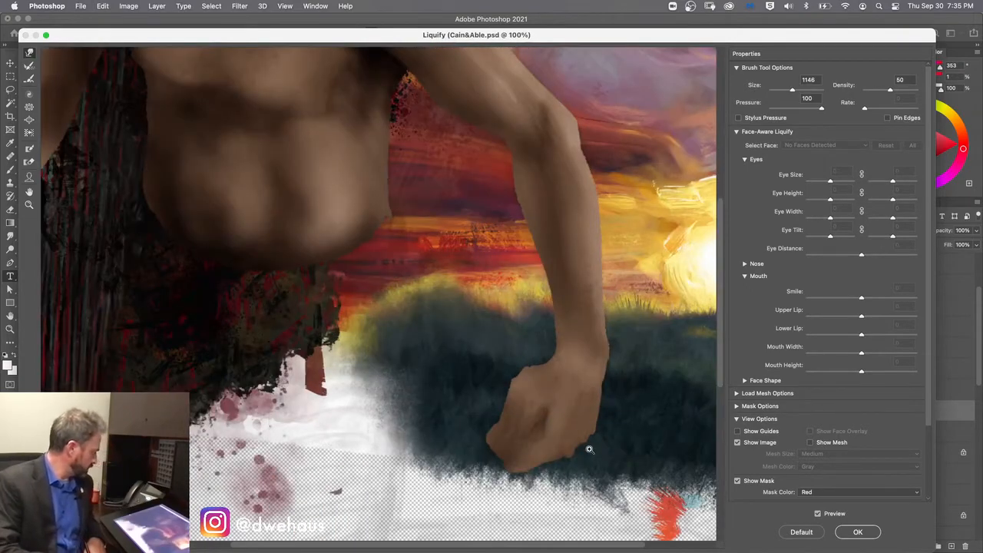
key(super+equal)
key(super+equal)
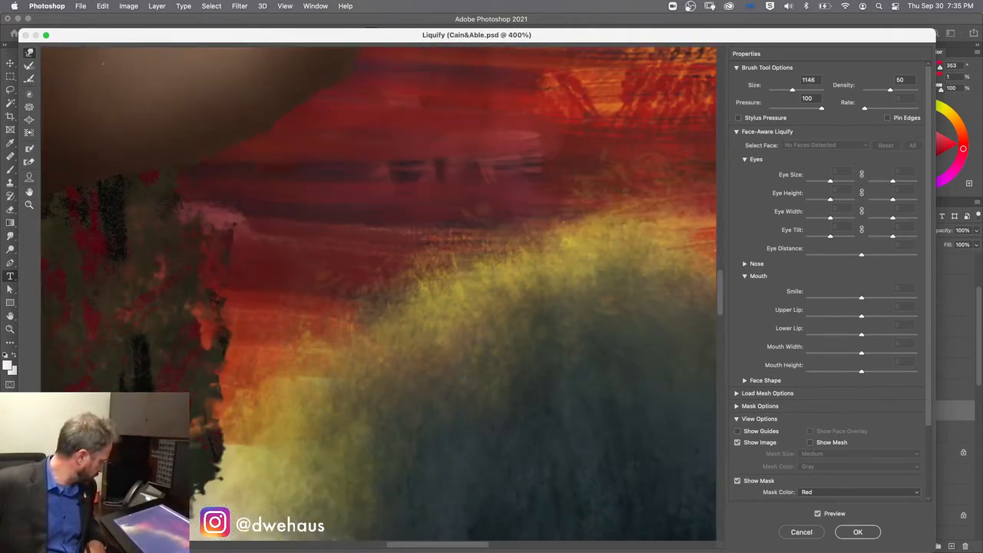
scroll(378, 293, up, 10)
scroll(377, 293, left, 8)
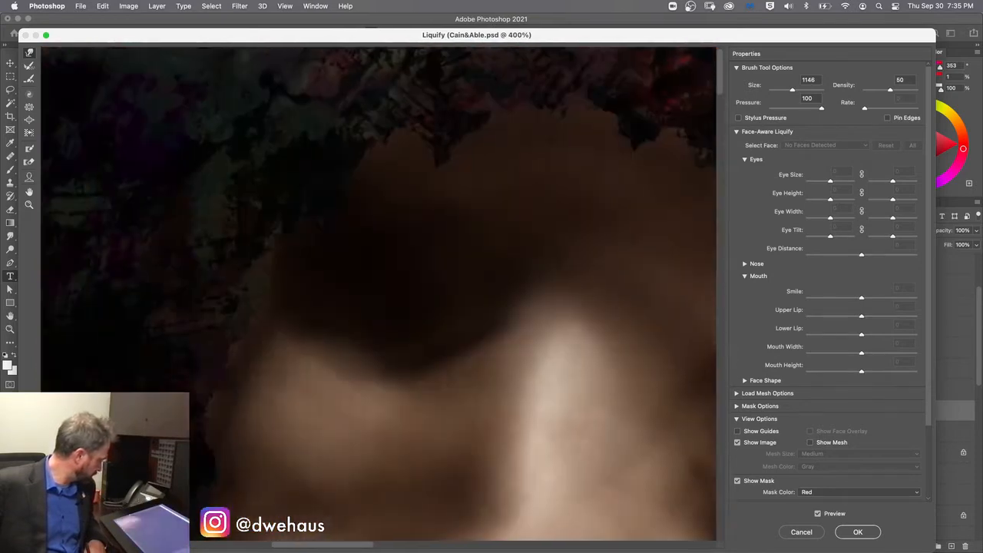
scroll(378, 294, down, 3)
scroll(378, 293, right, 5)
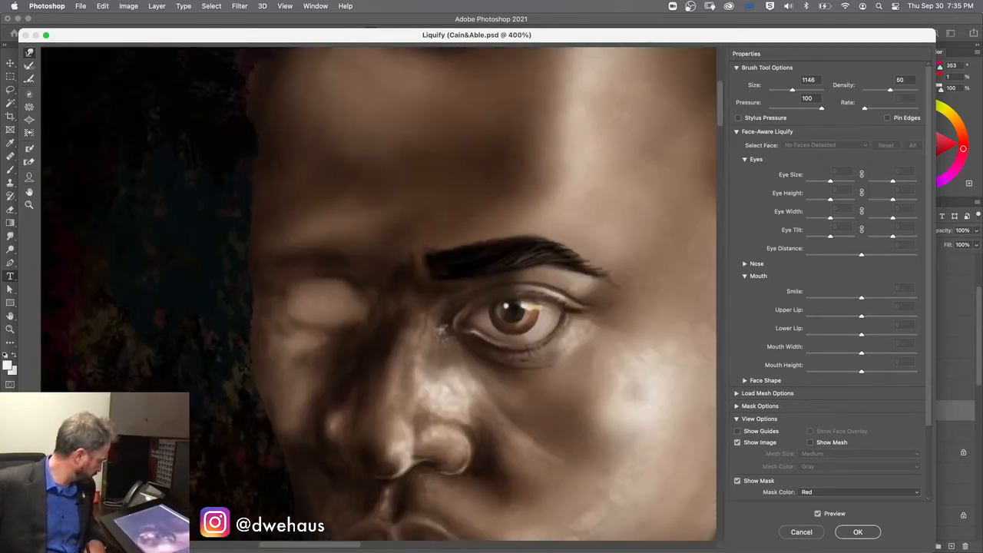
scroll(378, 293, right, 3)
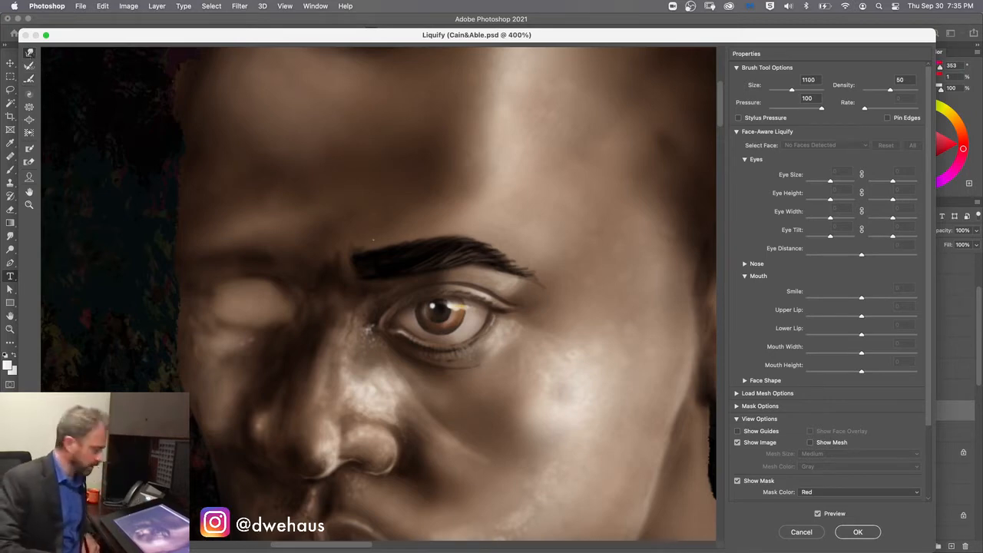
- Reduce the Liquify brush size to 100, try pushing the inner end of the eyebrow, and discard the distortion
key(bracketleft)
key(bracketleft)
key(bracketleft)
key(bracketleft)
key(bracketleft)
key(bracketleft)
key(bracketleft)
key(bracketleft)
key(bracketleft)
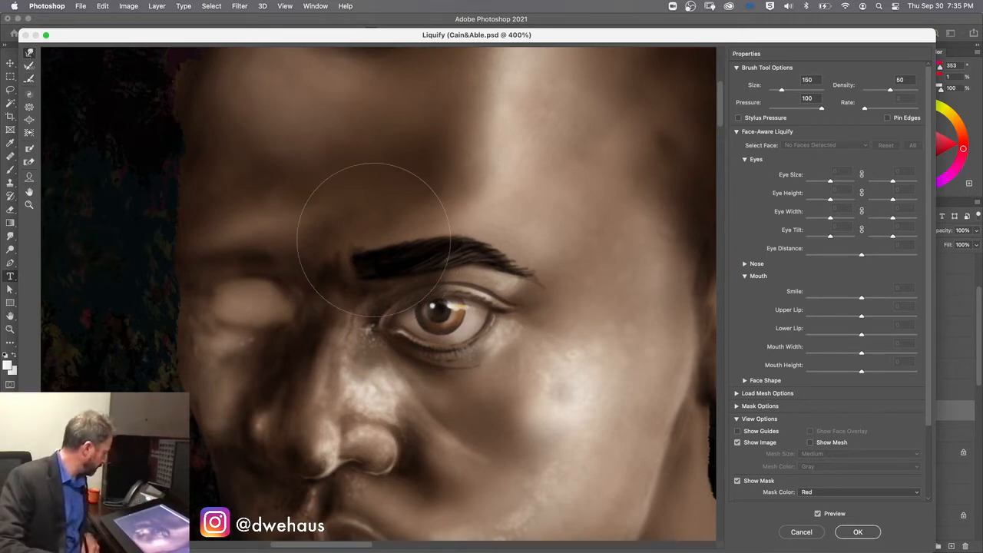
key(bracketleft)
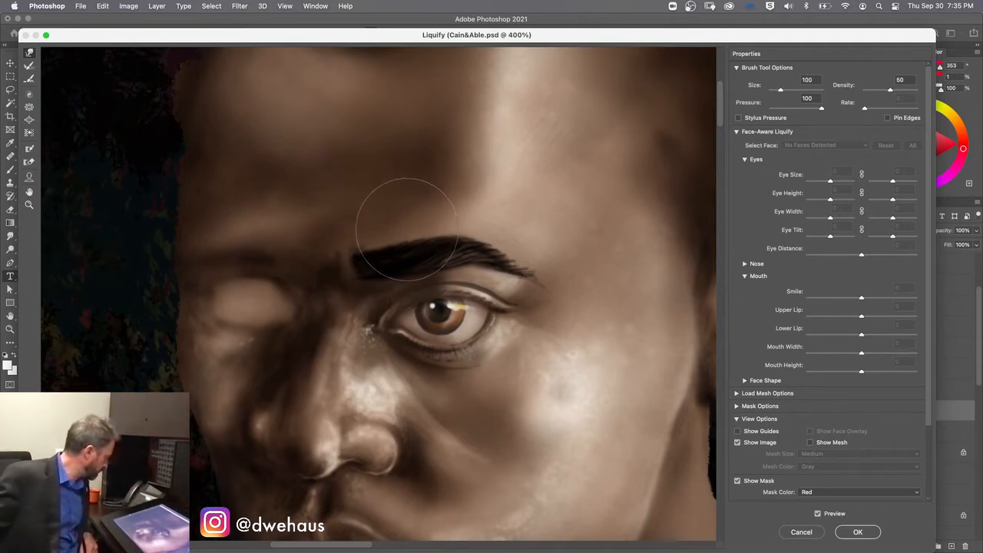
mouse_move(361, 226)
mouse_down()
mouse_move(355, 238)
mouse_move(371, 254)
mouse_up()
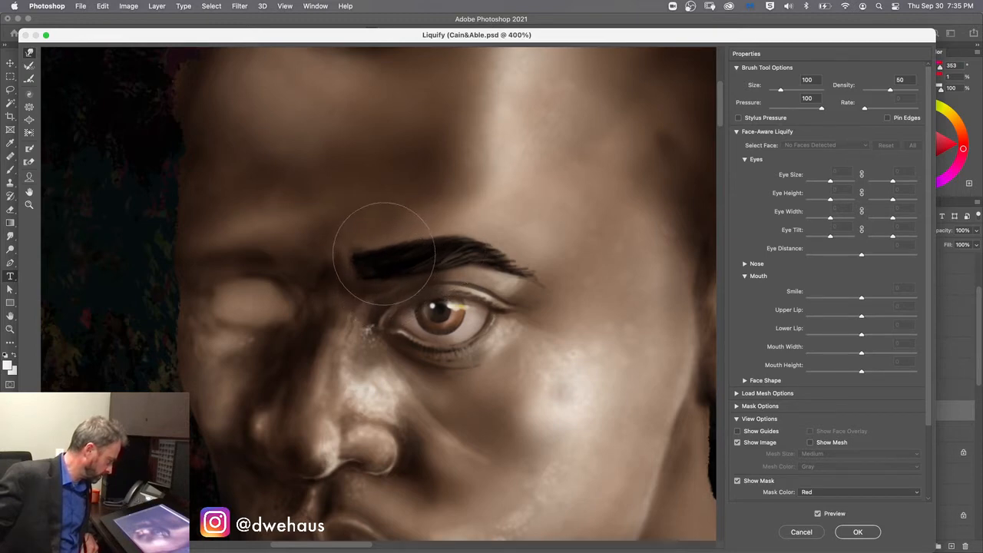
click(814, 532)
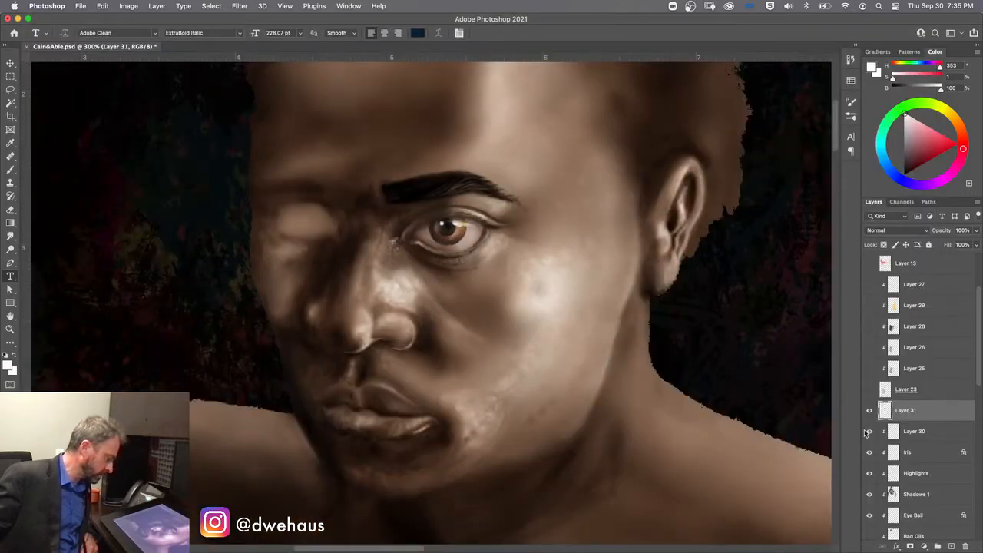
- Compare the face with and without the Layer 31 eyebrow, leaving the eyebrow shown
click(870, 411)
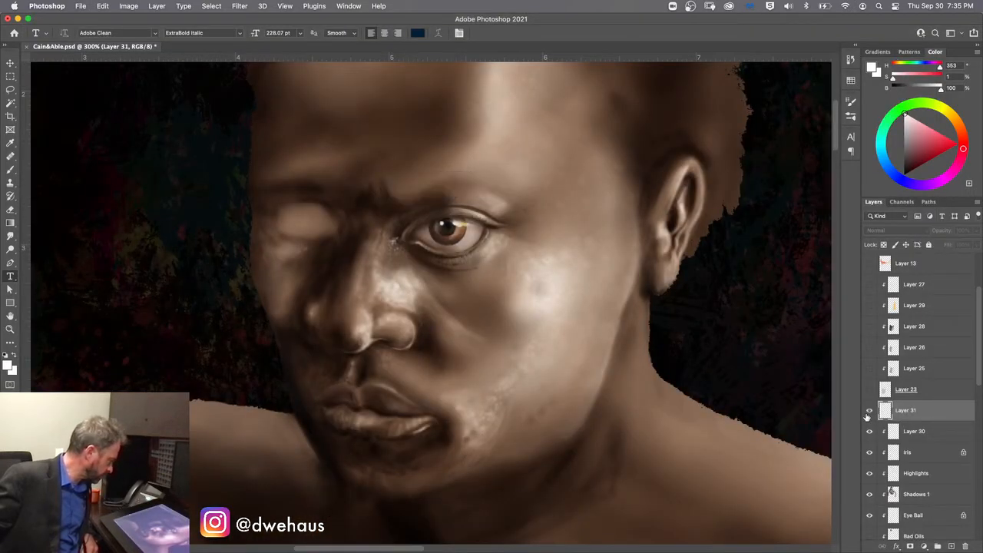
click(869, 411)
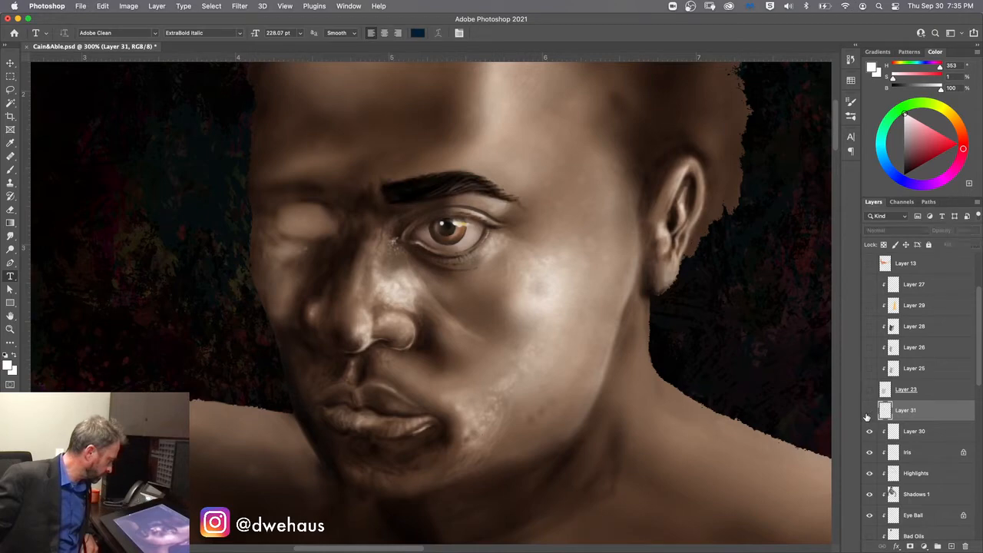
click(870, 412)
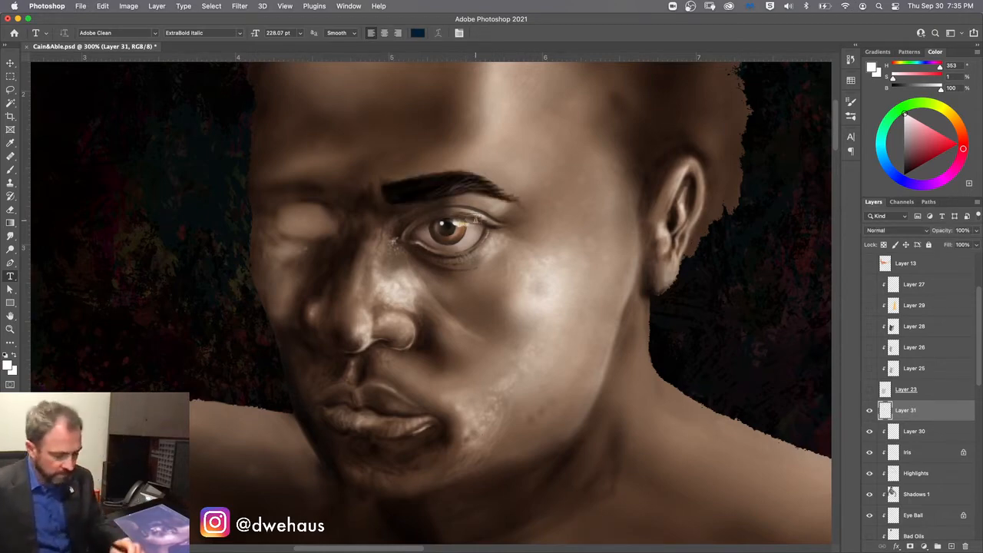
- Select the eyebrow with a close freehand lasso outline that stays clear of the eye
key(l)
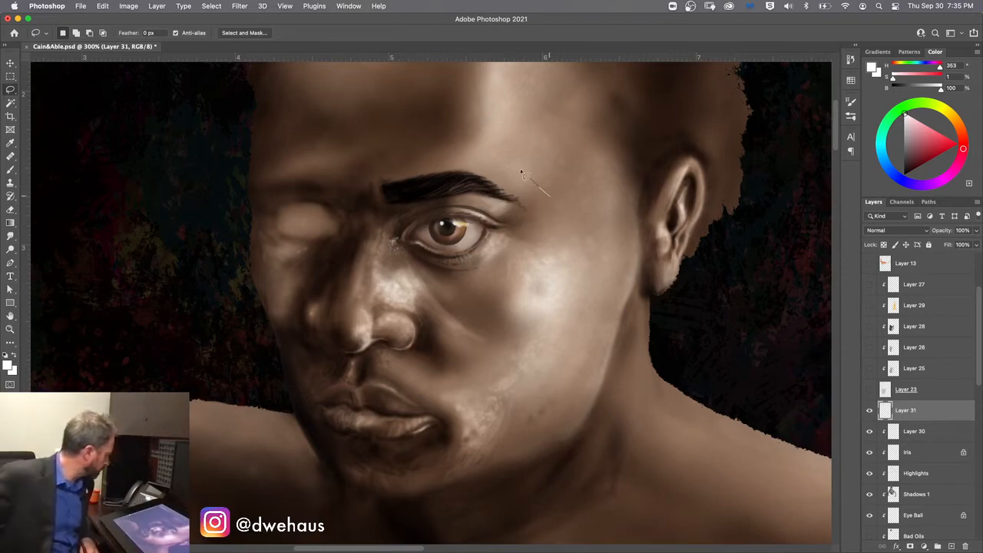
drag(549, 196, 325, 171)
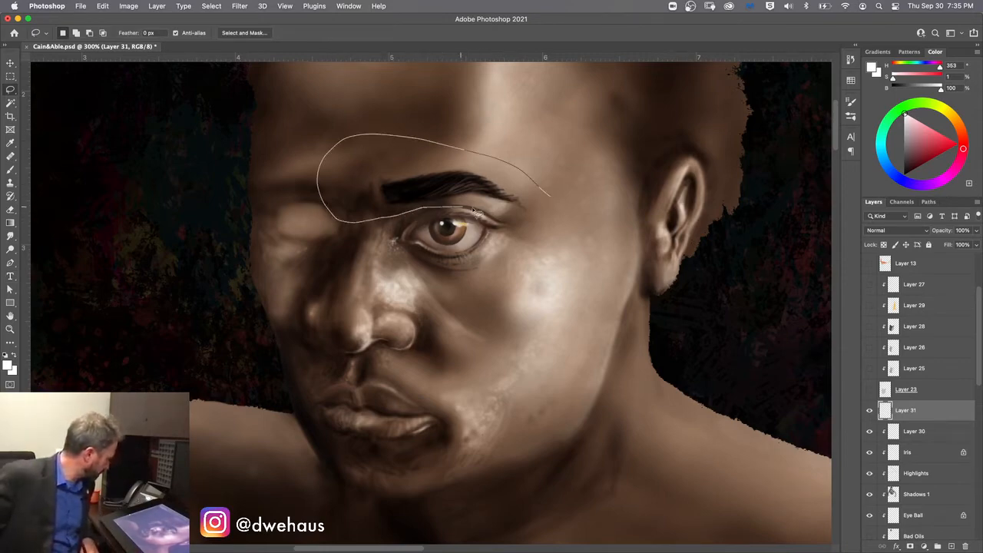
drag(548, 198, 549, 198)
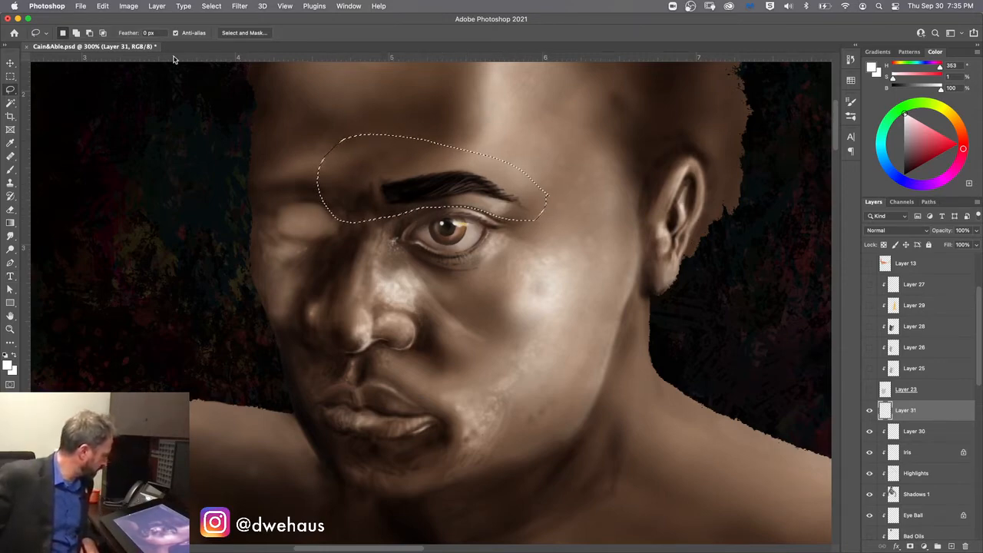
key(super+d)
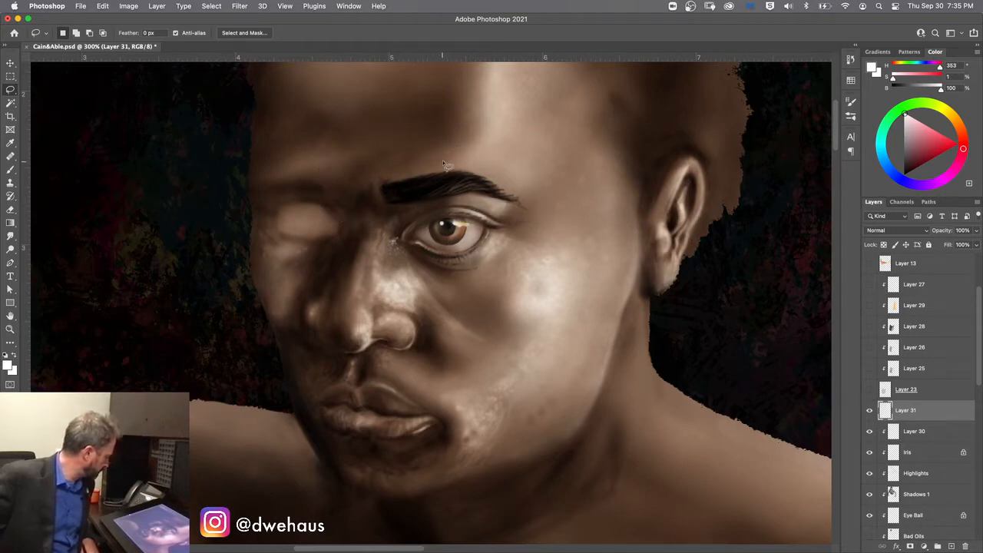
mouse_move(443, 163)
mouse_down()
mouse_move(411, 155)
mouse_move(356, 185)
mouse_up()
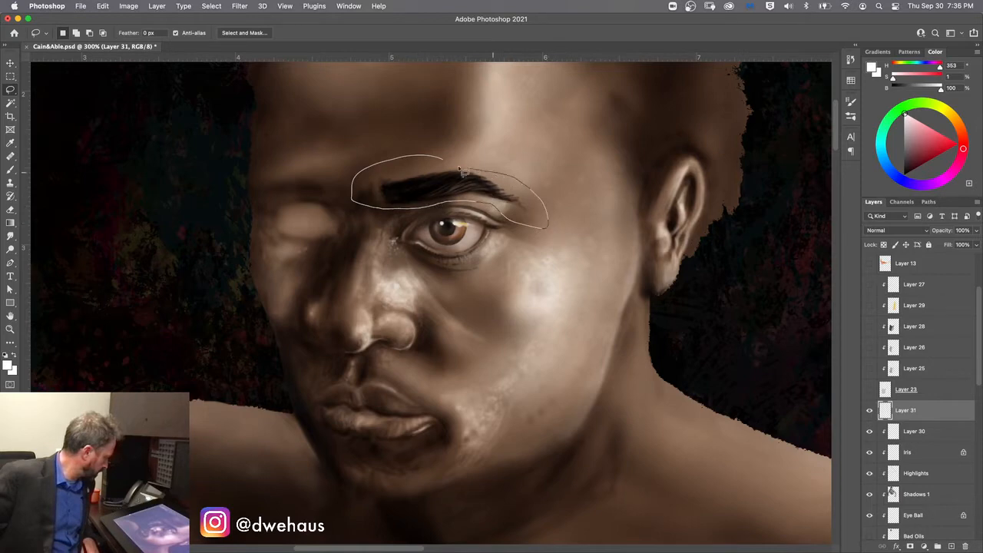
drag(459, 170, 444, 158)
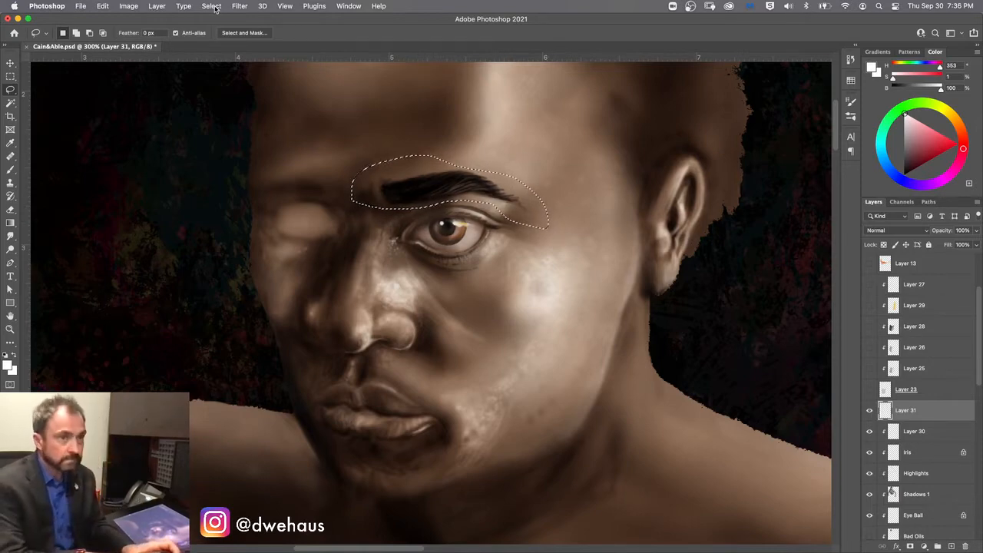
- Liquify the selected eyebrow at 600% zoom, pushing its shape with the size 100 brush into a steeper slant, and apply it
key(super+shift+x)
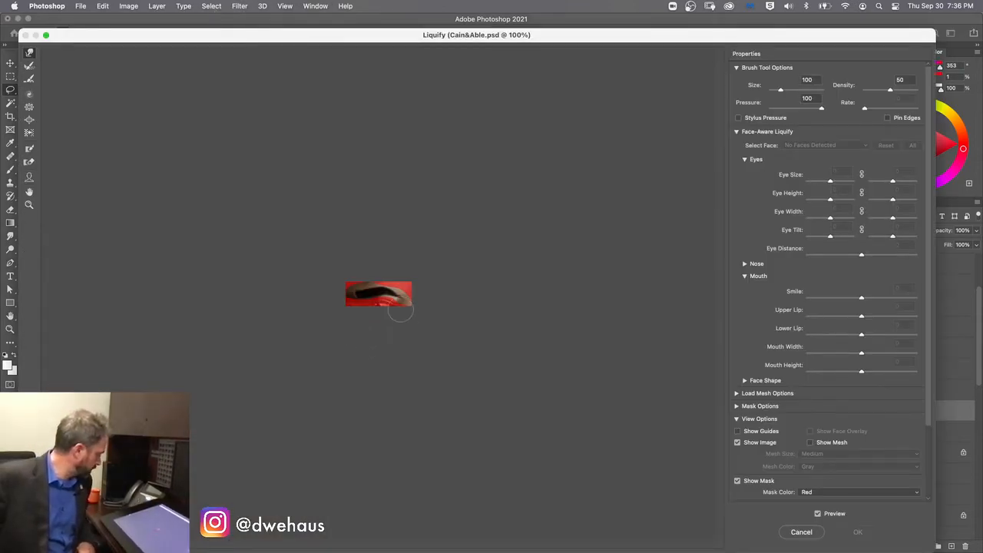
drag(376, 283, 376, 283)
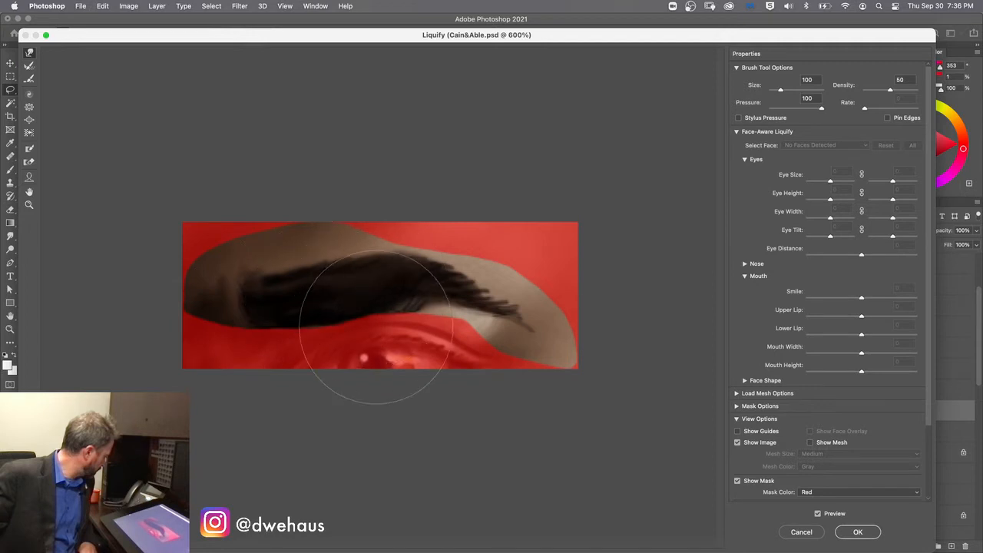
drag(376, 336, 372, 321)
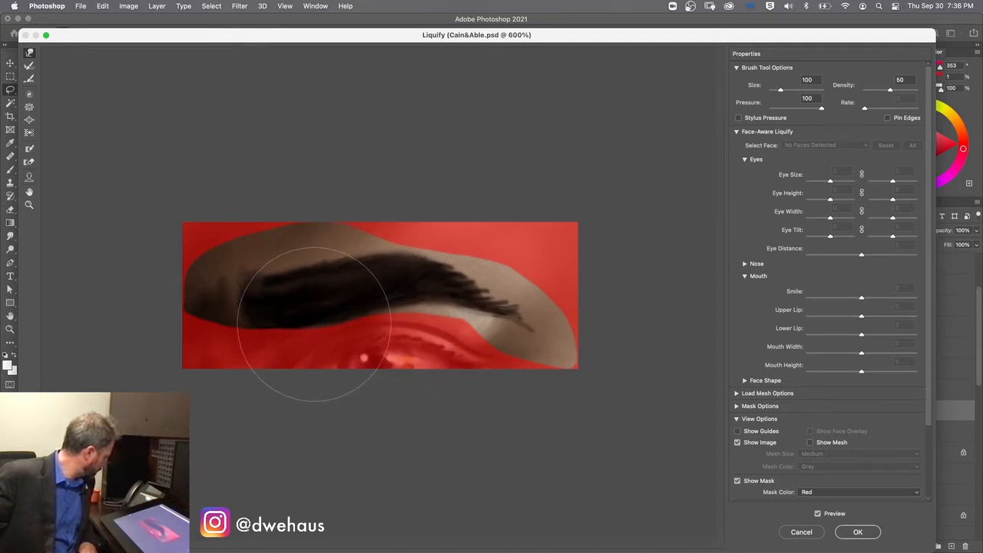
drag(279, 309, 295, 297)
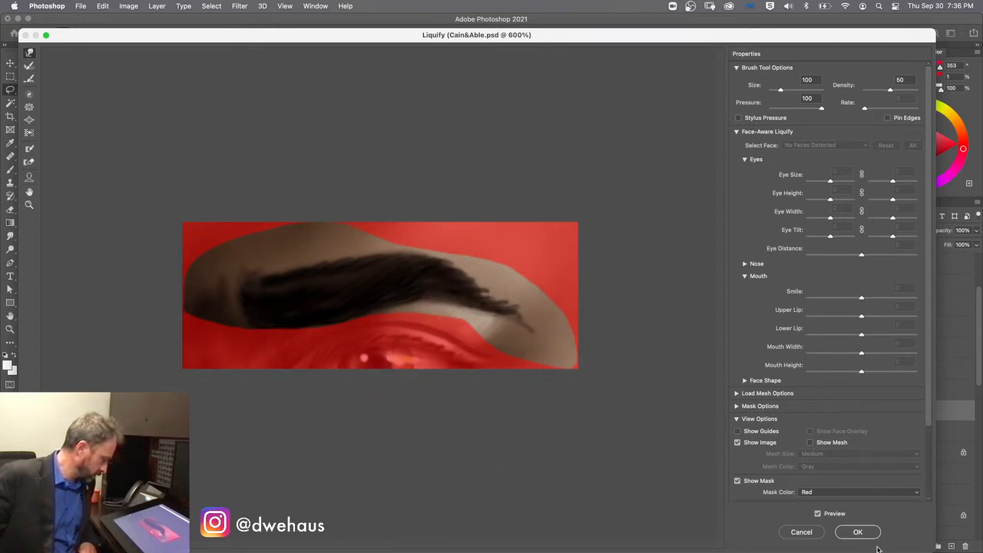
click(856, 532)
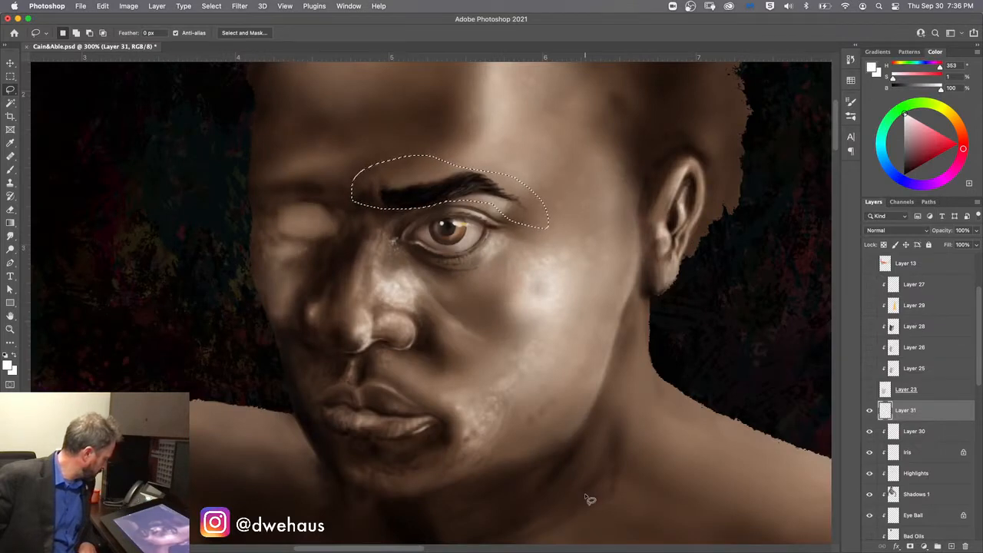
- Deselect the eyebrow to view its warped shape, and undo both the deselection and the Liquify warp
key(ctrl+d)
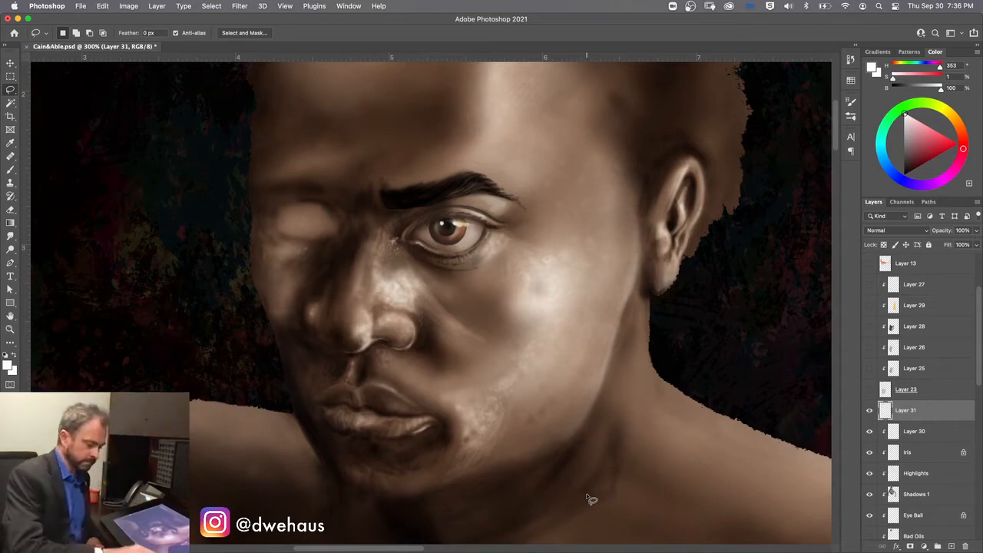
mouse_move(355, 201)
mouse_down()
mouse_move(453, 160)
mouse_move(361, 205)
mouse_up()
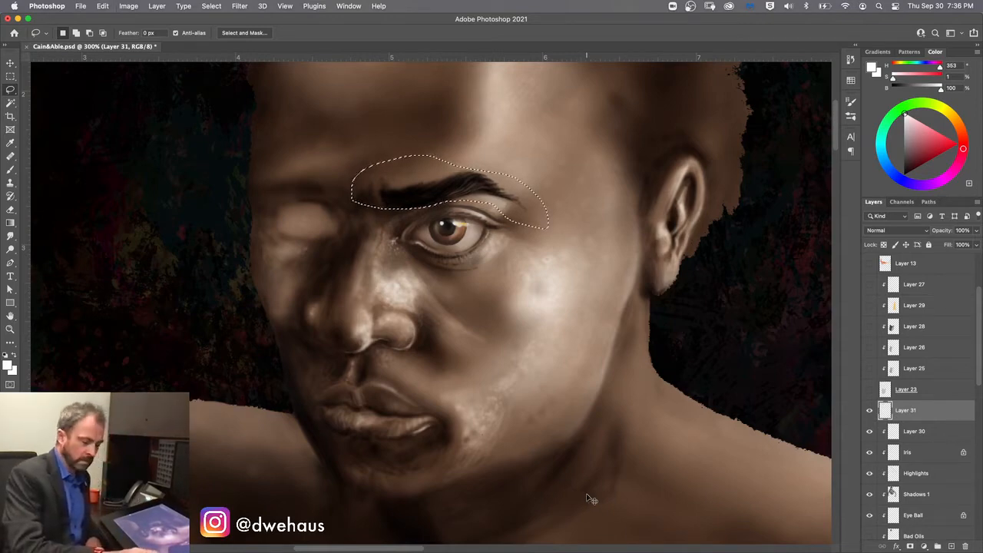
key(super+t)
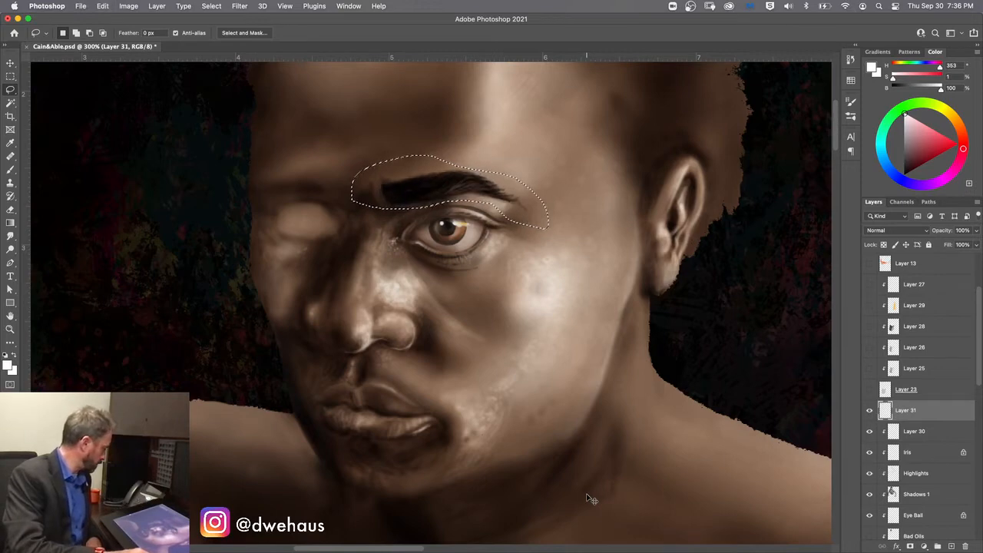
- Undo one more change to the eyebrow's shape and clear the lasso selection around it
key(super+z)
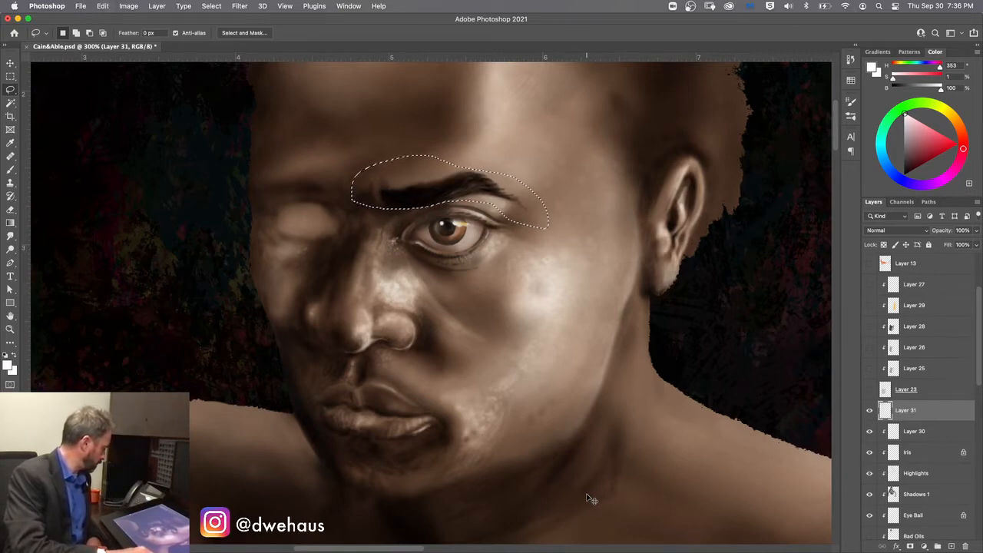
key(super+minus)
key(super+minus)
key(super+minus)
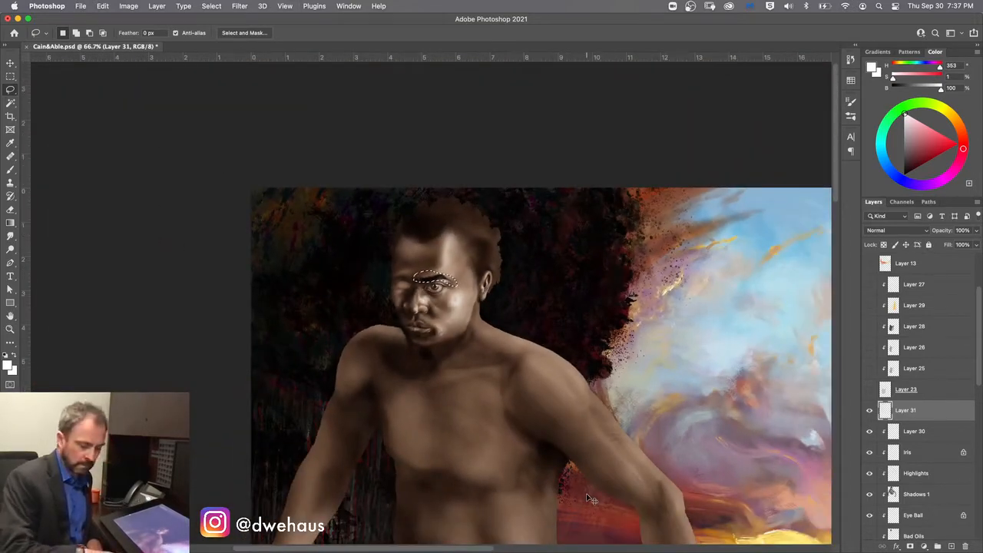
key(super+d)
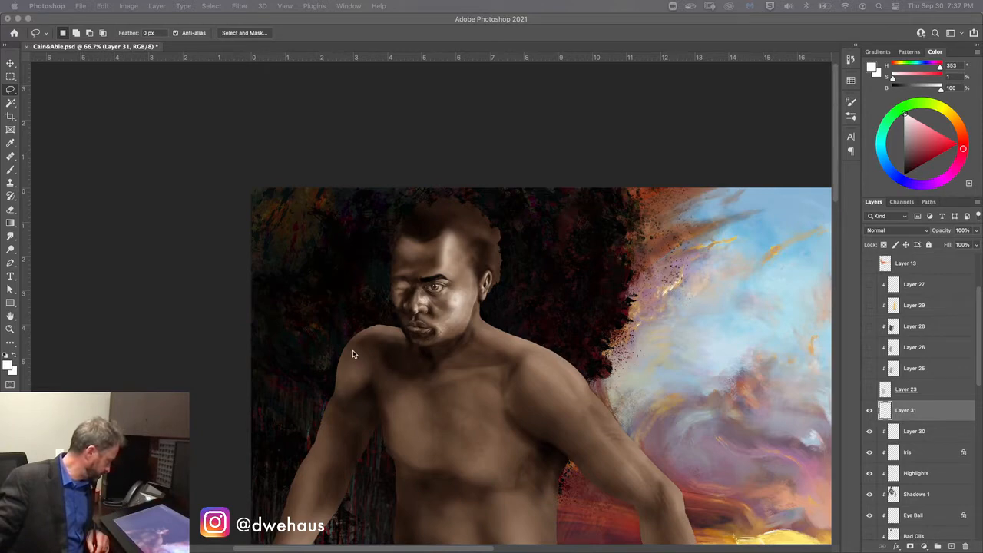
- Compare the face with and without the Shadows 1 and Highlights layers, leaving both shown
scroll(353, 354, up, 5)
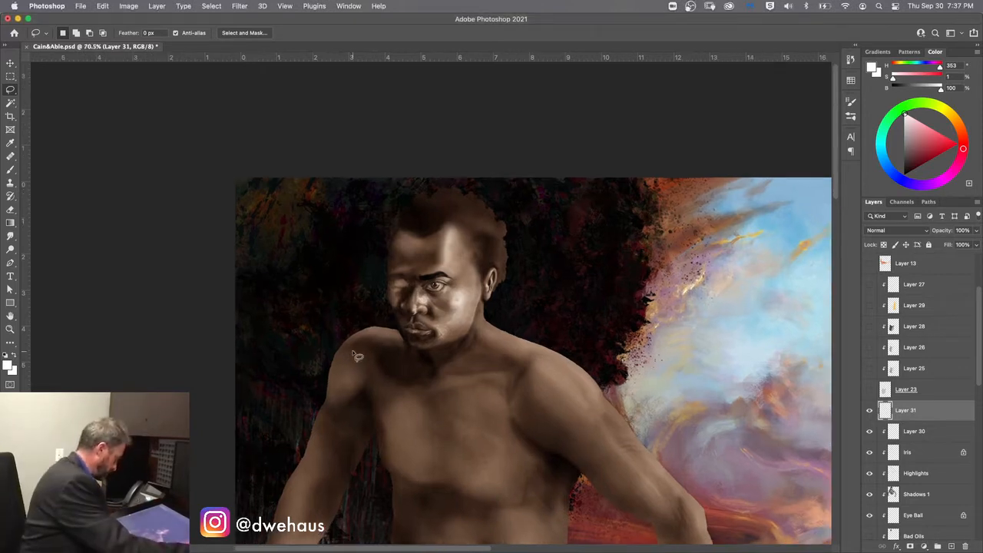
scroll(352, 354, up, 6)
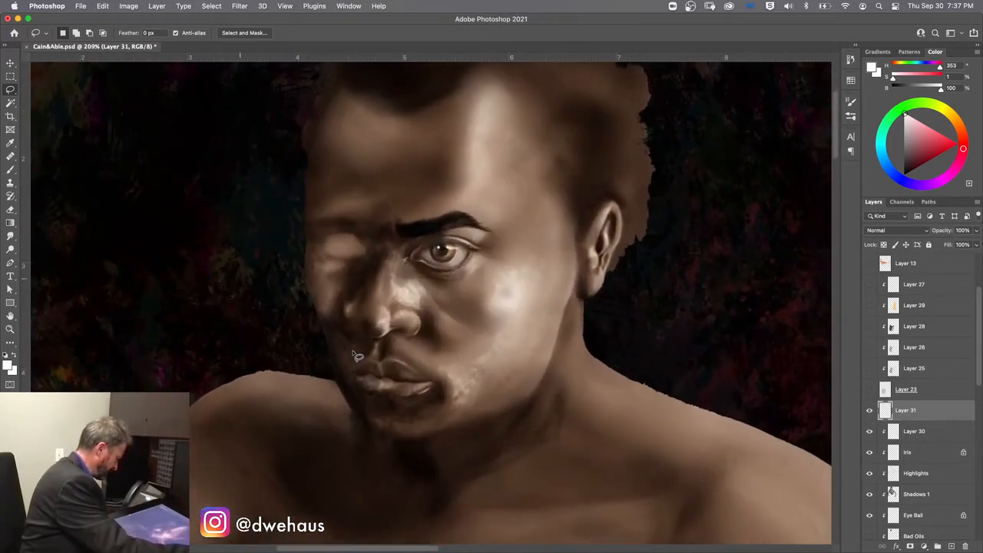
scroll(355, 355, up, 1)
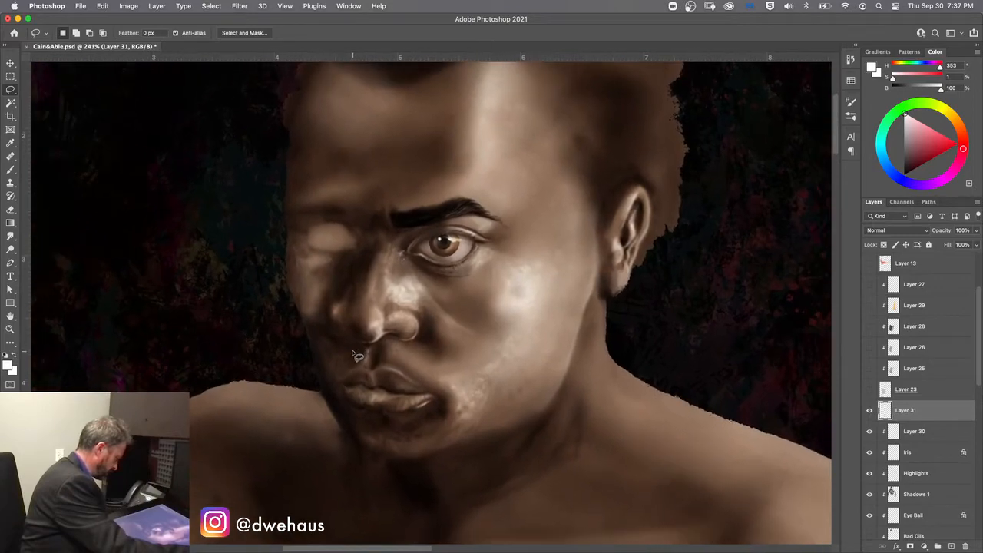
scroll(354, 355, up, 1)
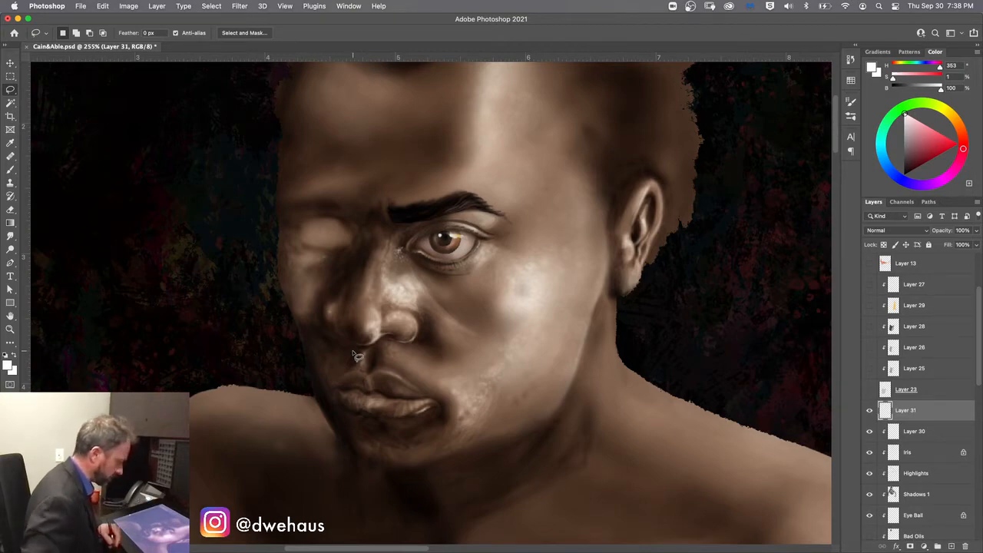
drag(979, 335, 980, 363)
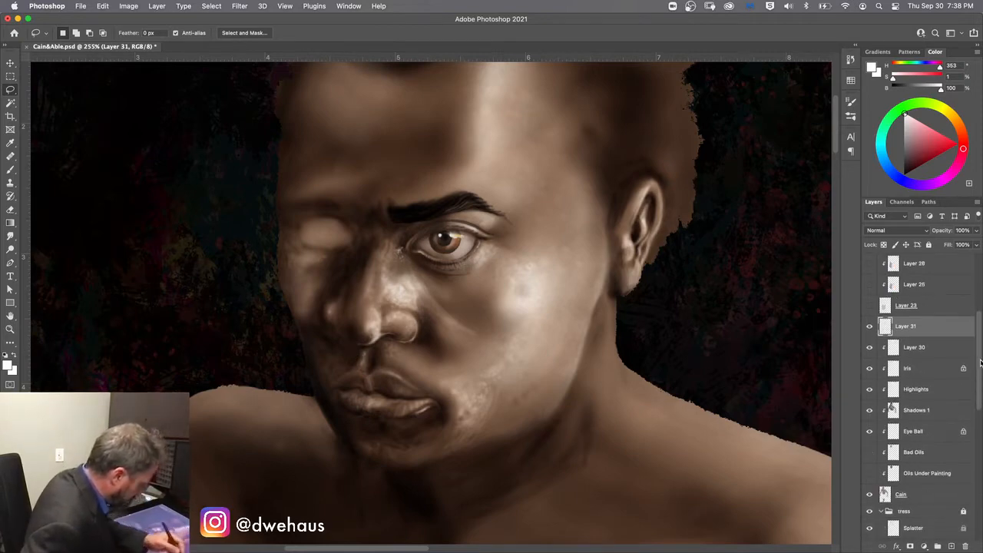
click(871, 413)
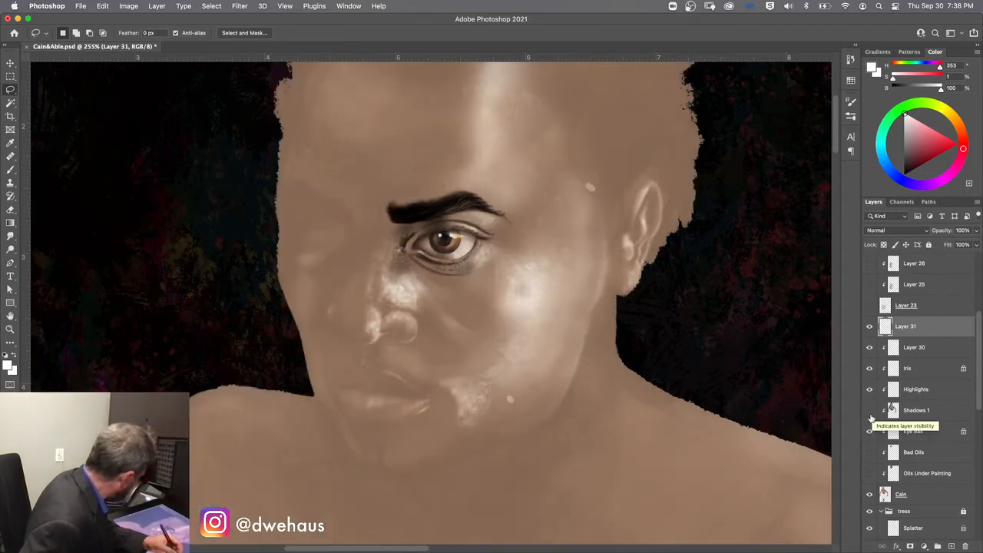
click(870, 414)
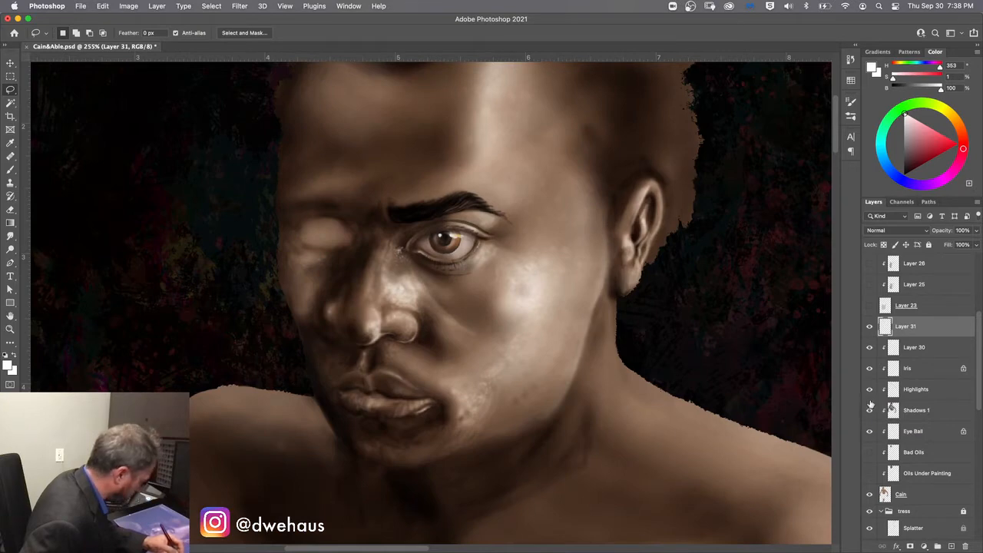
click(870, 390)
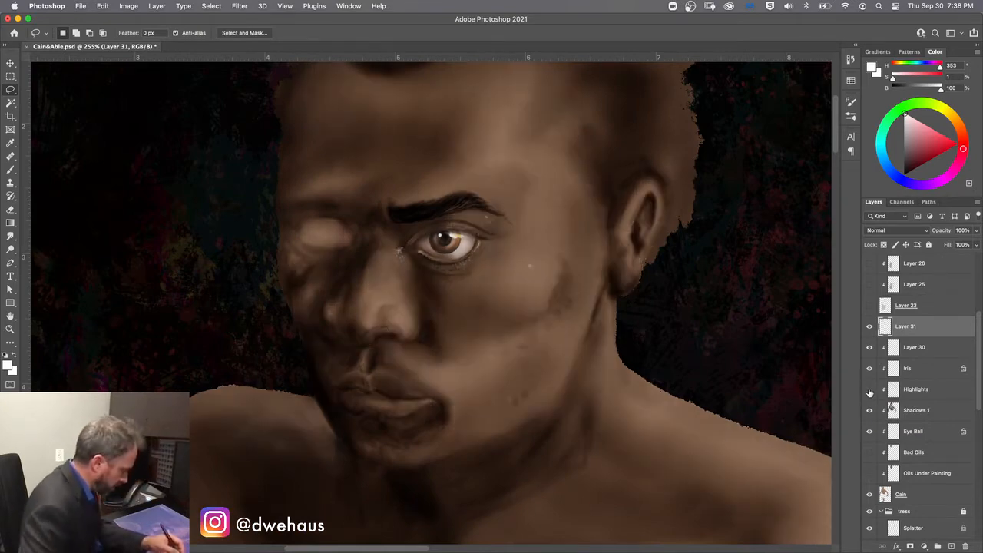
click(870, 390)
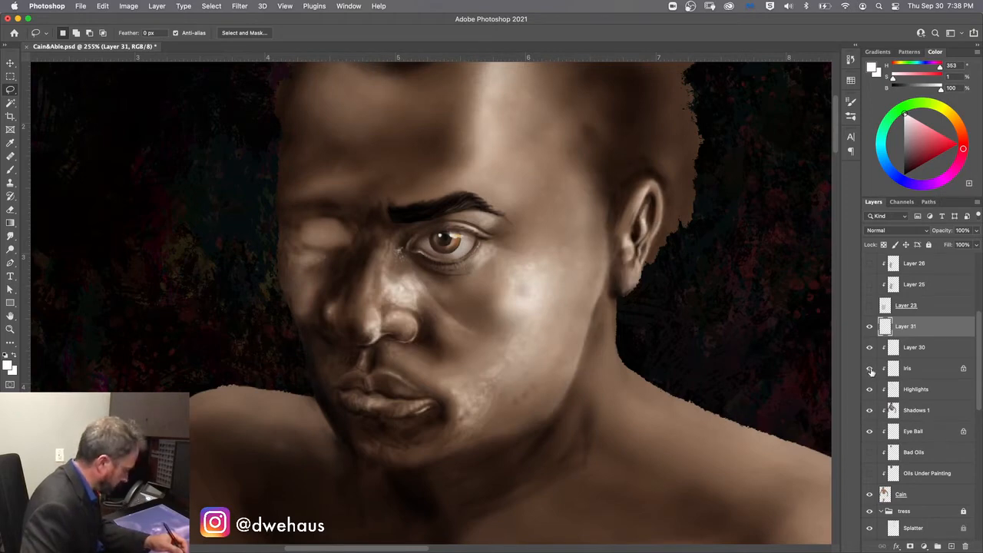
- Compare the eye with and without the Iris and Layer 30 layers, leaving both shown
click(870, 370)
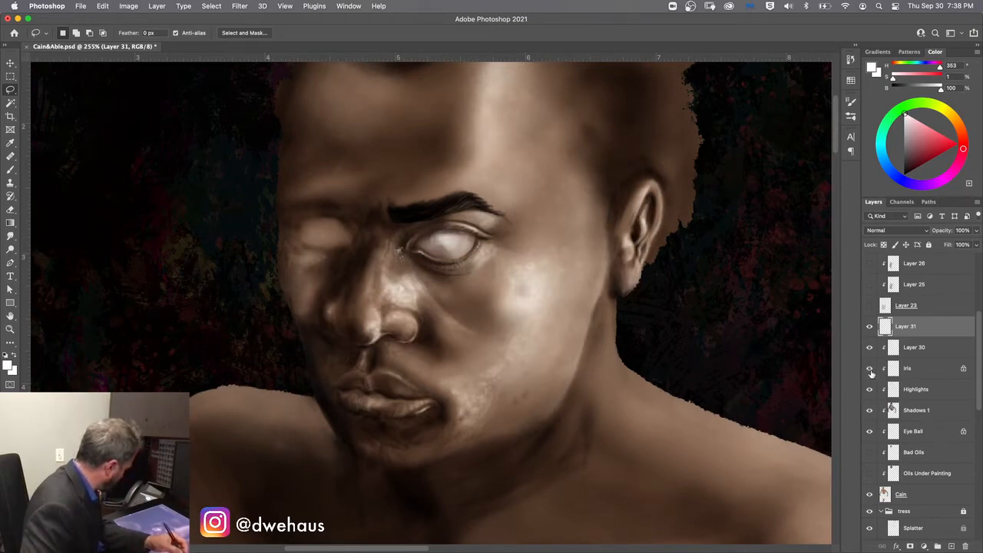
click(871, 370)
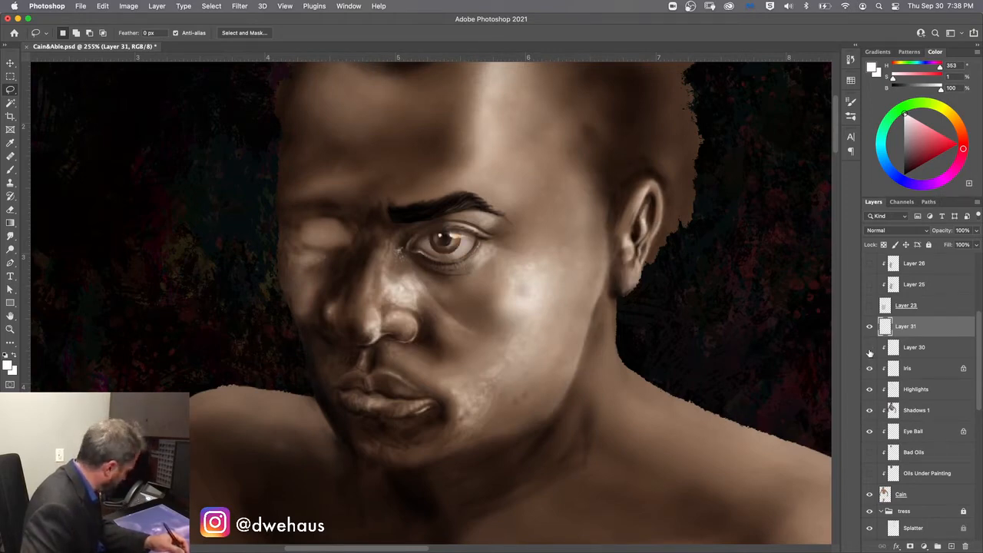
click(870, 351)
click(870, 350)
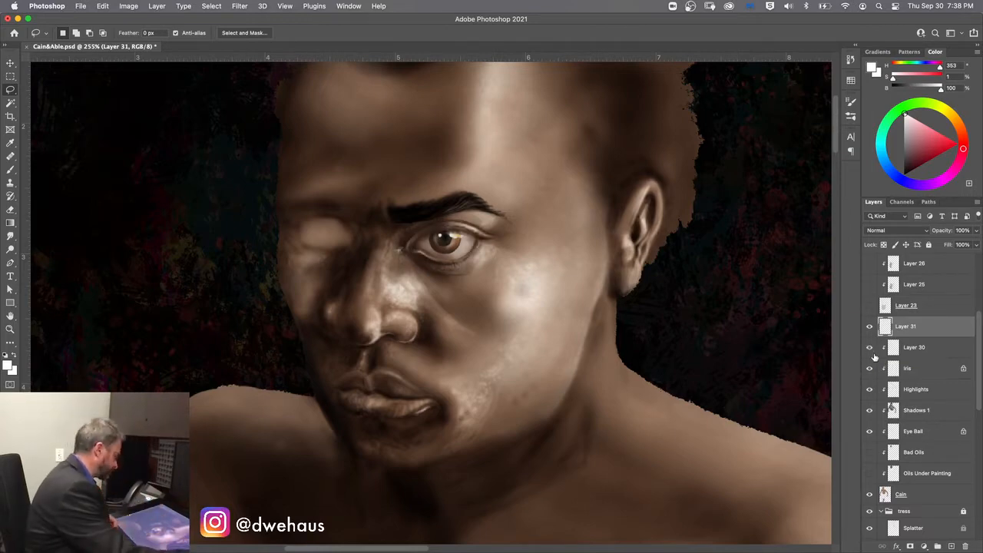
- Switch to the Brush tool, reduce its size to 3, and sample a dark brown beside the small catchlight in the eye
scroll(432, 310, up, 5)
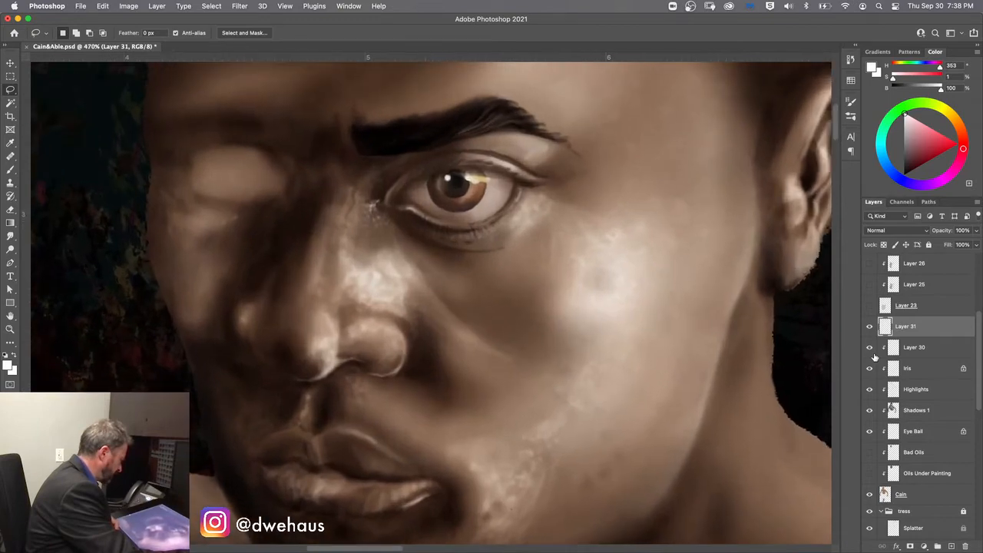
scroll(432, 310, up, 2)
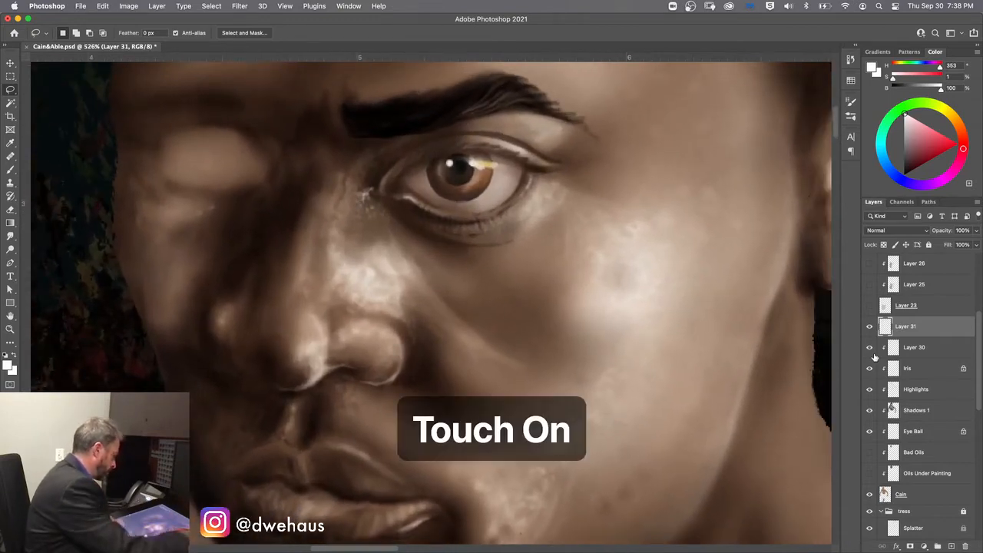
scroll(571, 213, up, 3)
scroll(570, 214, up, 3)
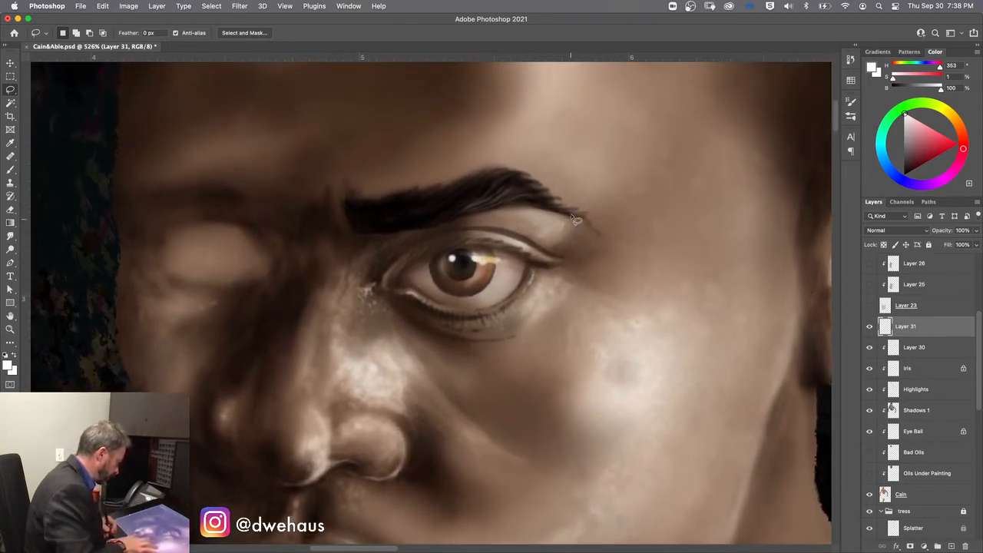
scroll(471, 281, up, 3)
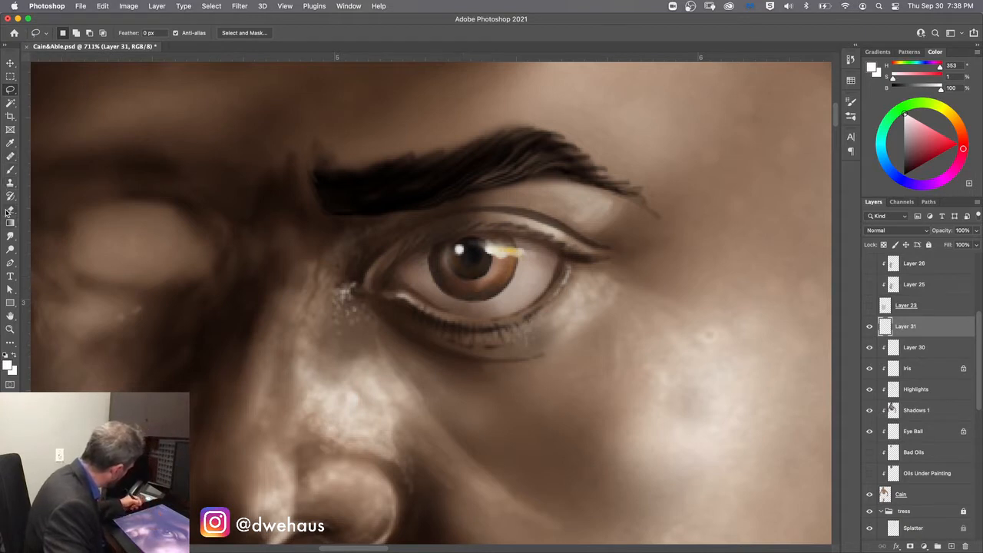
click(9, 172)
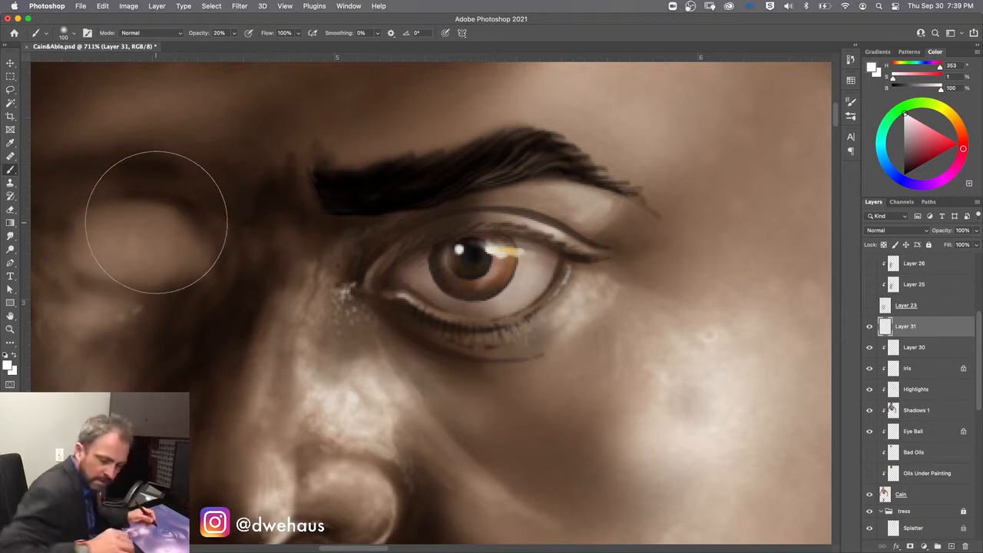
key(bracketleft)
key(bracketleft)
key(bracketleft)
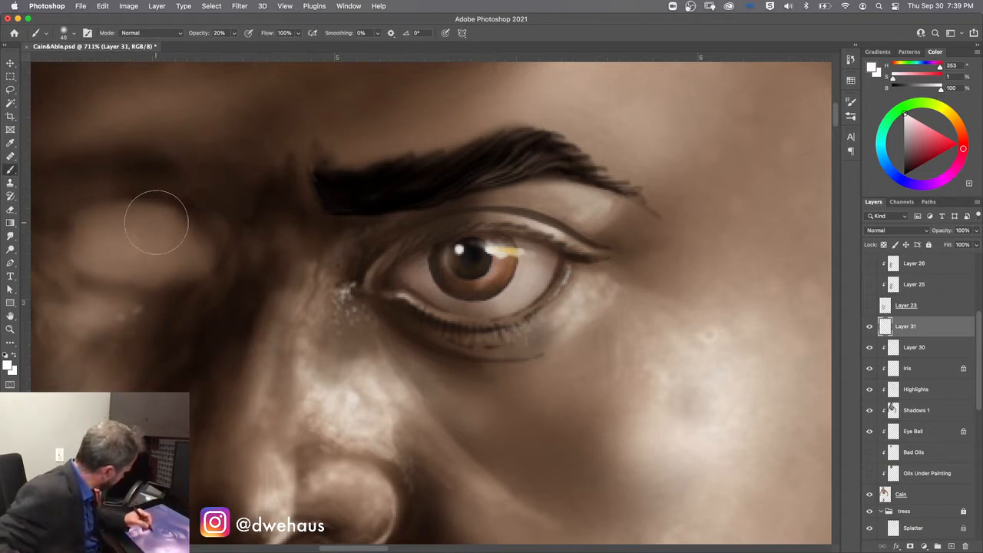
key(bracketleft)
key(bracketleft)
key(bracketleft)
key(bracketleft)
key(bracketleft)
key(bracketleft)
key(bracketleft)
key(bracketleft)
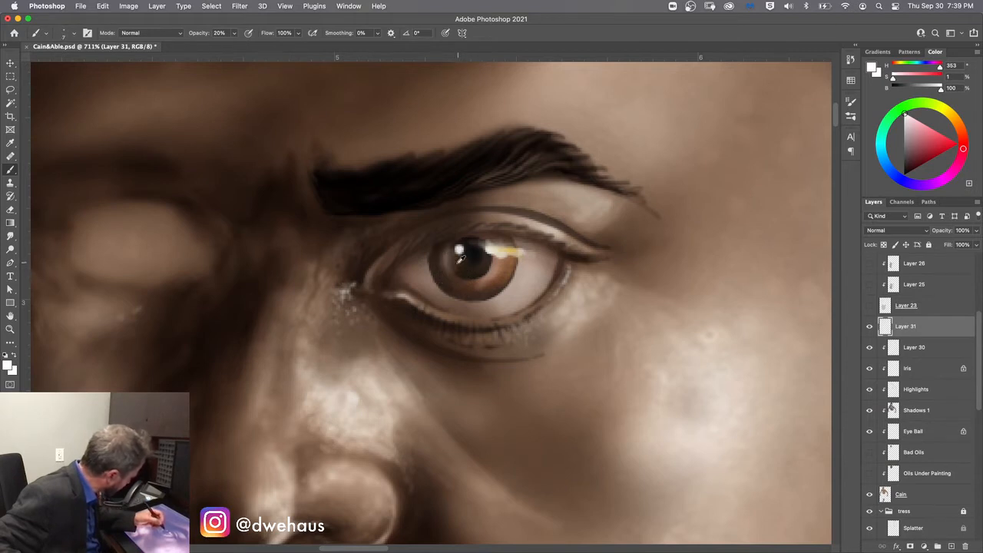
alt+click(461, 255)
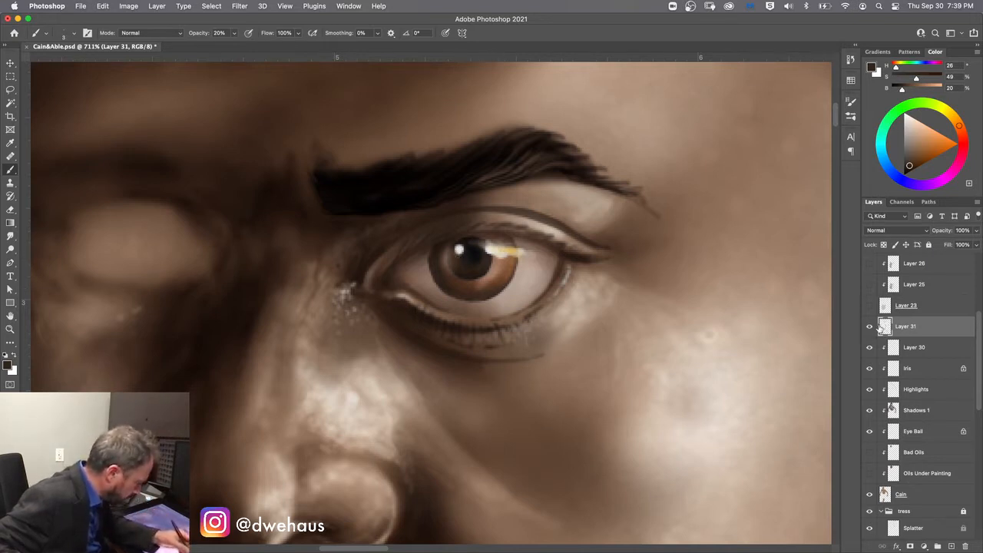
- Check what the Iris layer holds, make it active, and sample dark tones around the catchlight for retouching it at 20% opacity
click(869, 368)
click(869, 367)
click(915, 368)
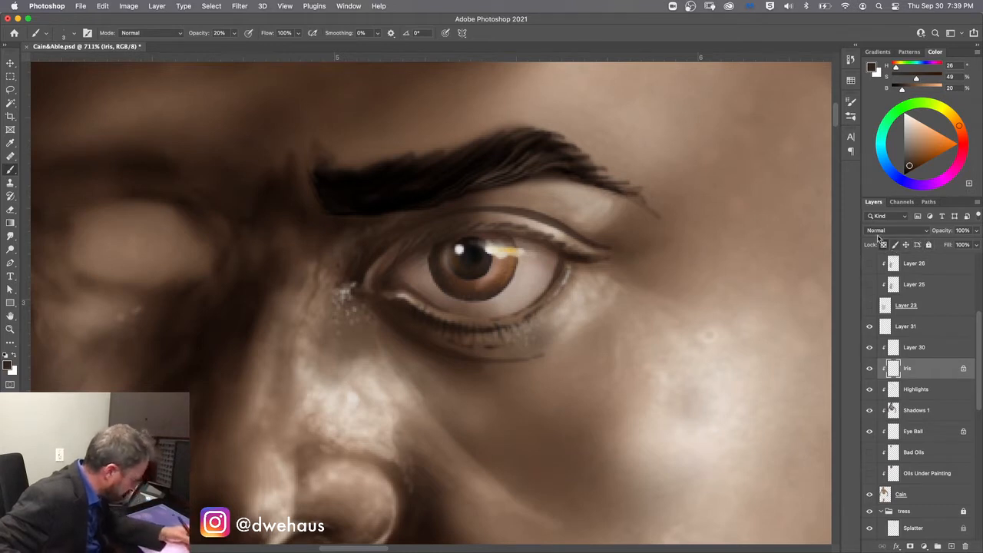
alt+click(459, 254)
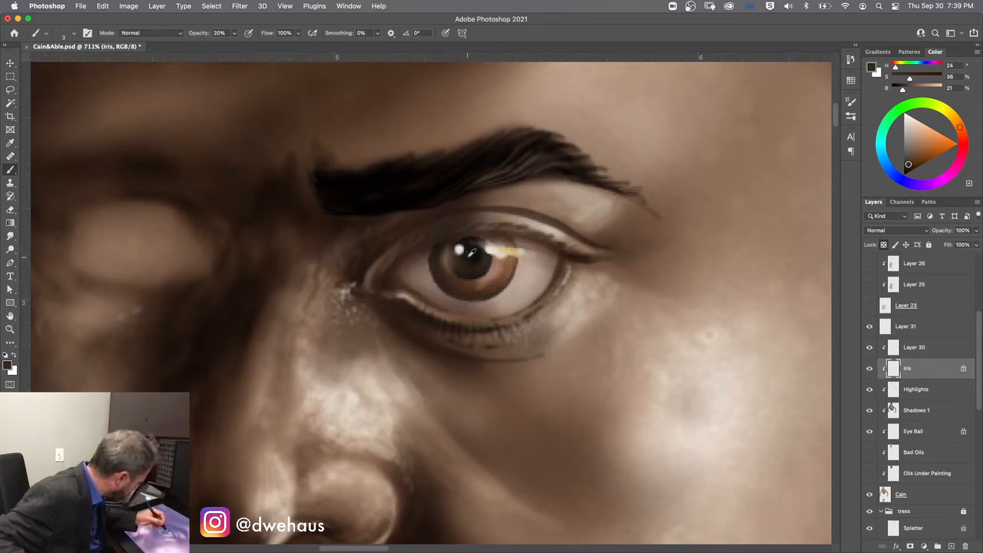
alt+click(465, 251)
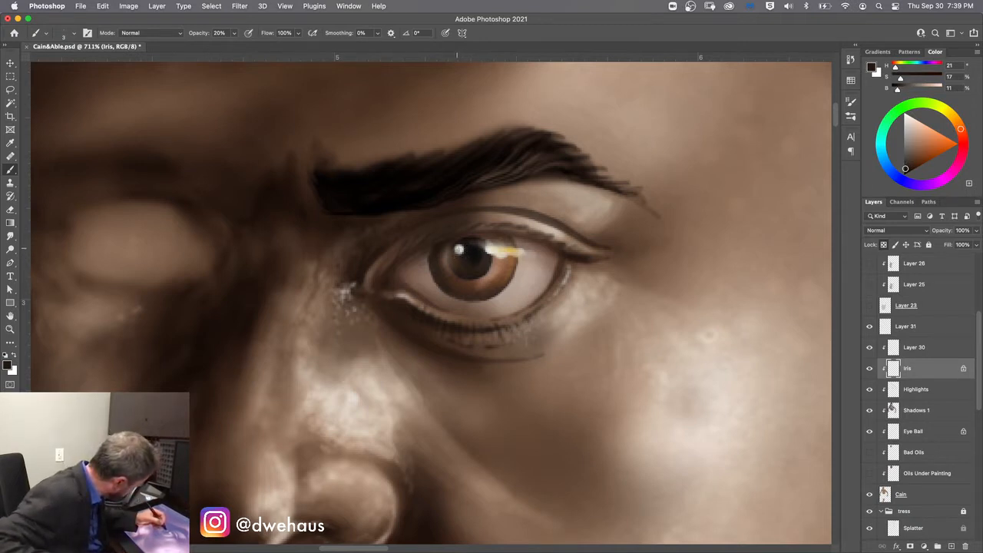
alt+click(460, 251)
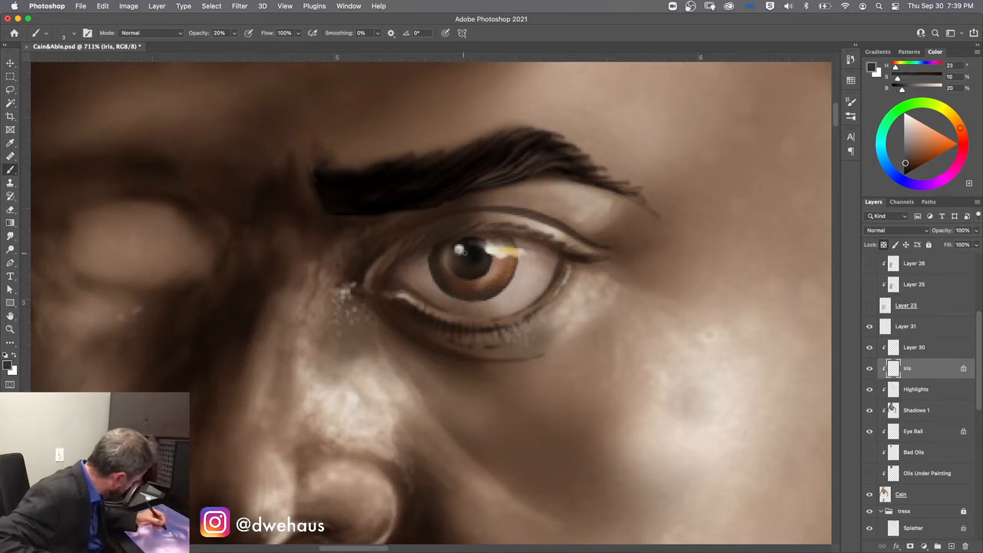
- Raise the brush opacity to 100% and start covering the small catchlight by the pupil with dark browns sampled around it
key(0)
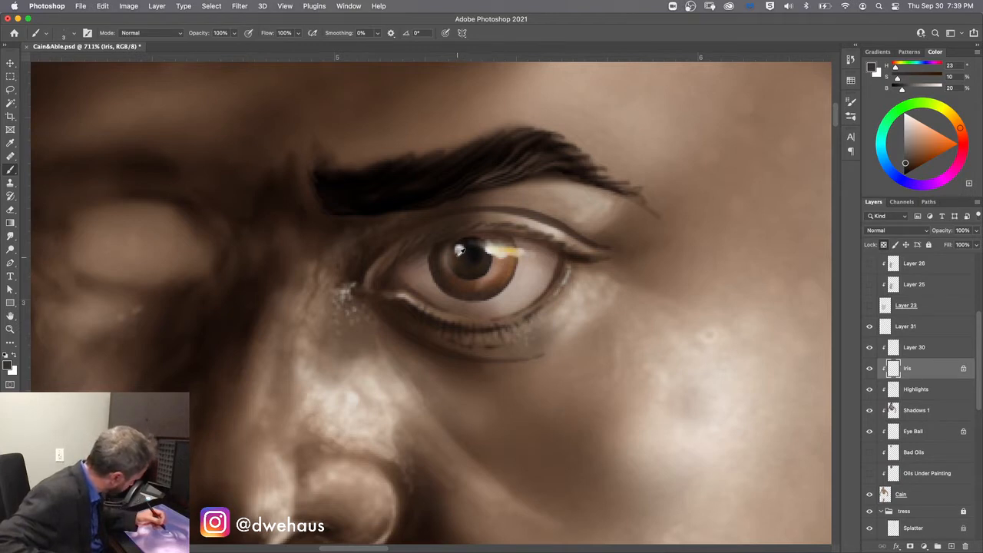
alt+click(459, 250)
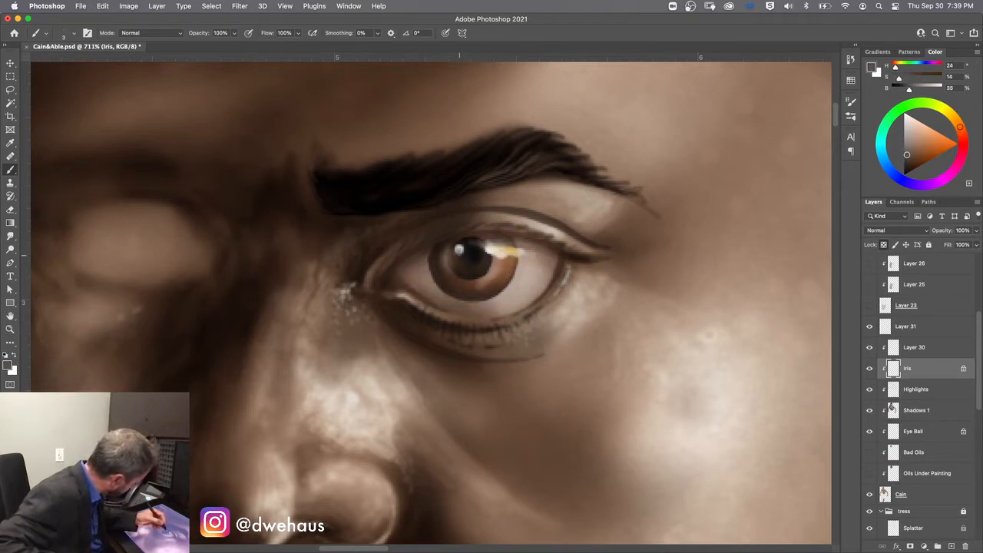
alt+click(461, 249)
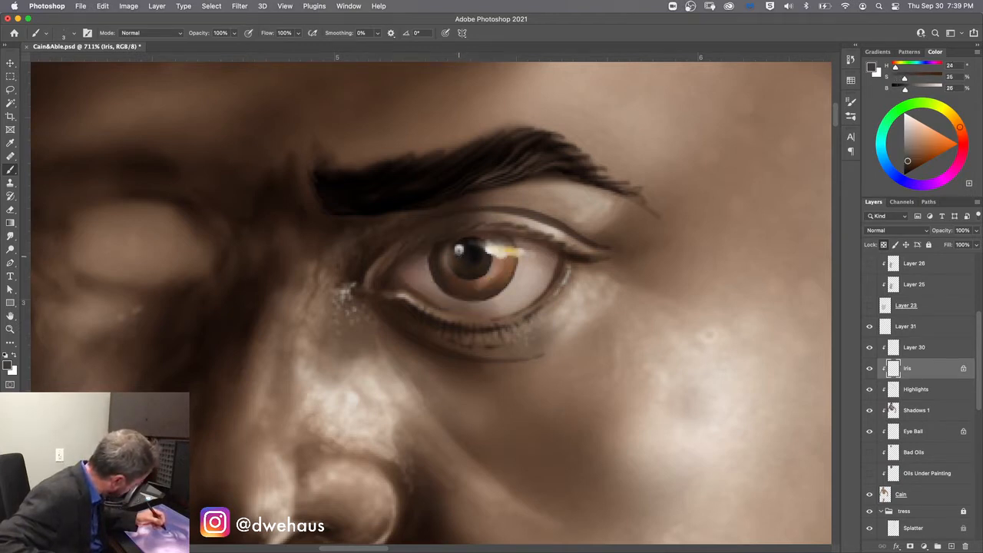
alt+click(459, 251)
alt+click(460, 251)
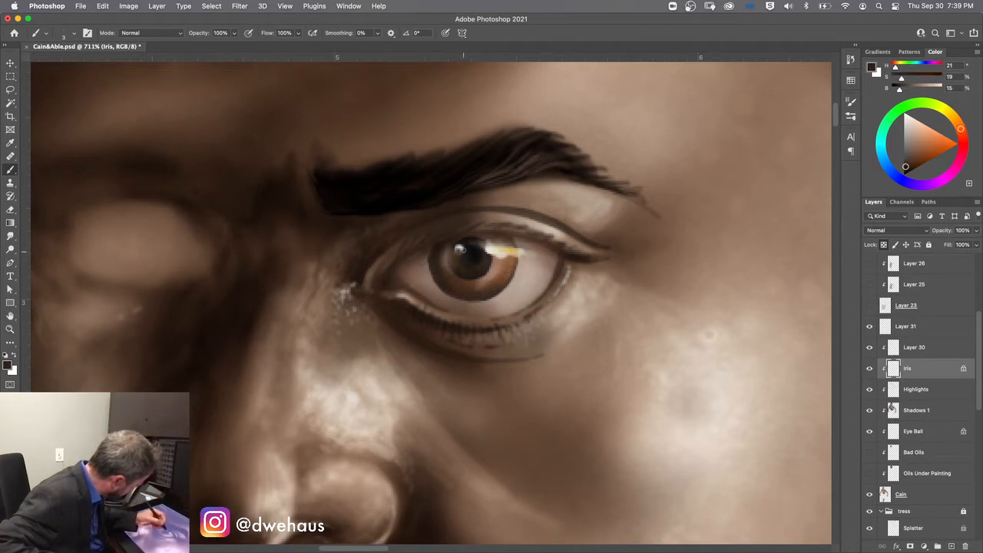
alt+click(460, 249)
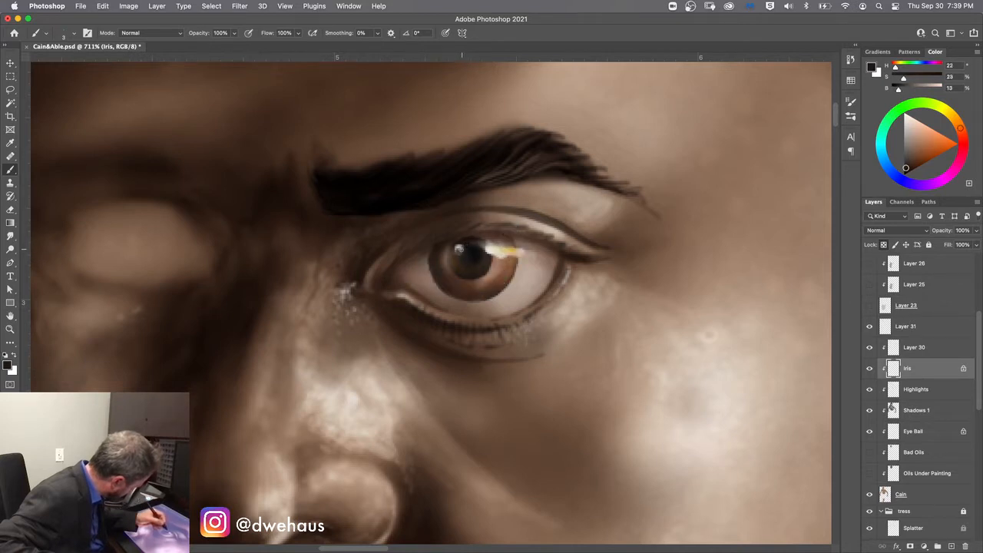
alt+click(458, 249)
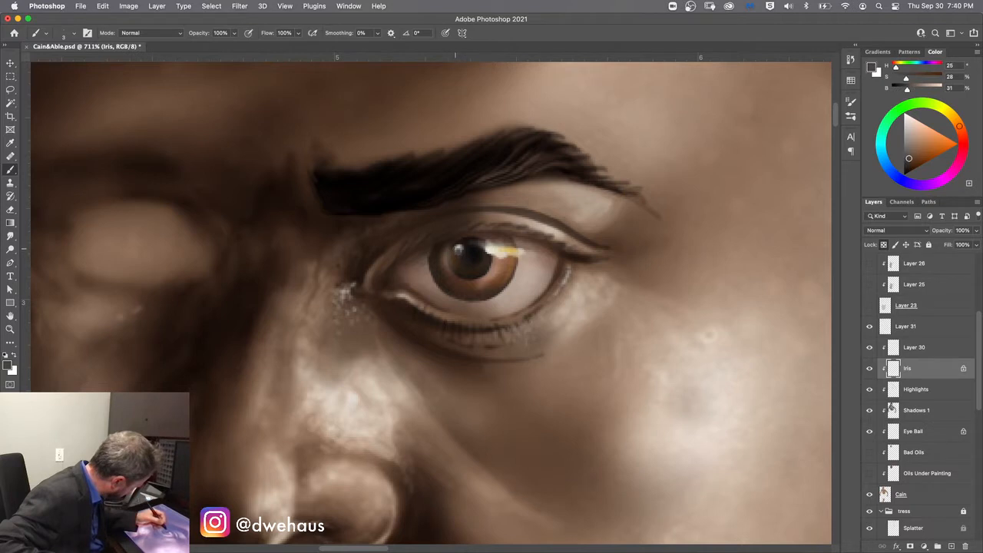
- Paint sampled brown over the upper edge and centre of the small catchlight on the Iris layer
alt+click(458, 246)
drag(457, 246, 459, 243)
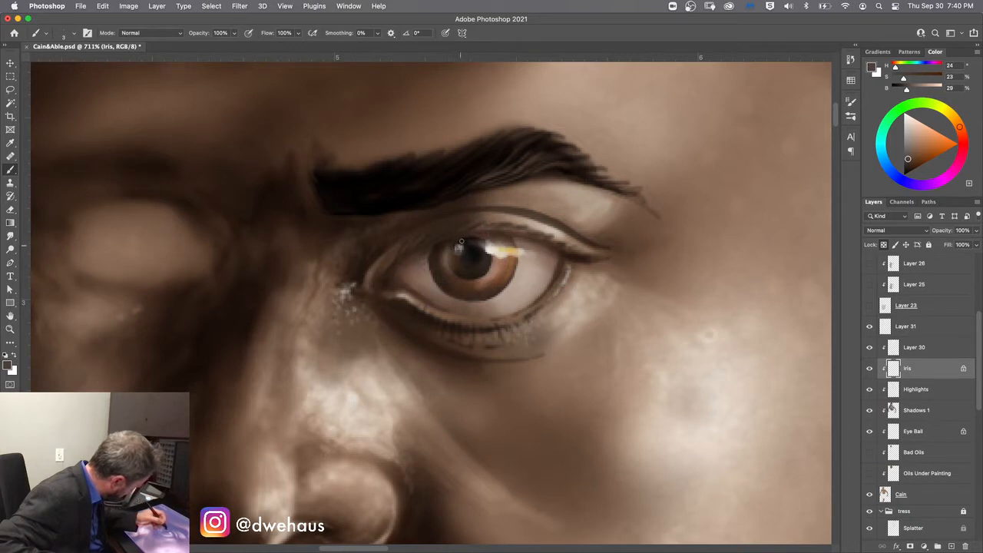
drag(463, 243, 459, 247)
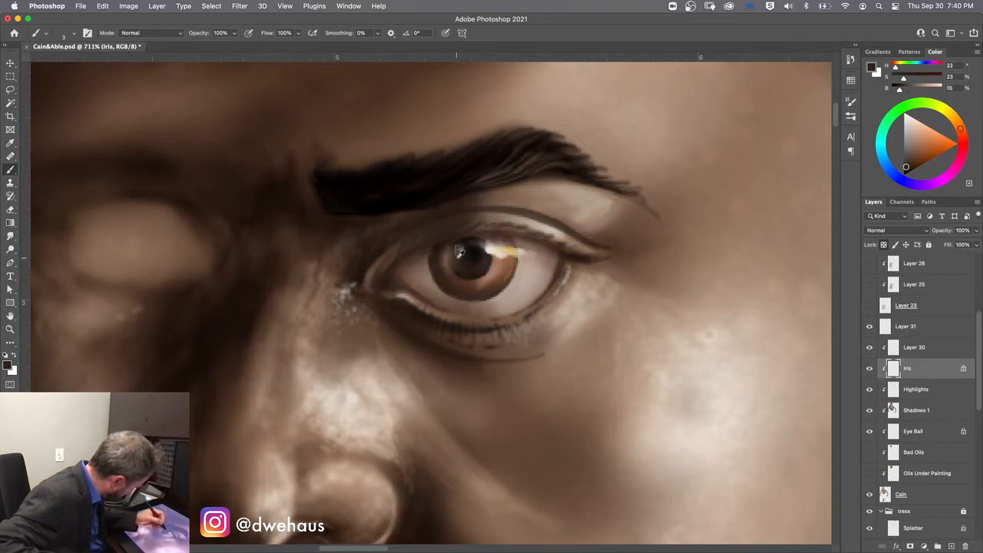
drag(460, 251, 456, 250)
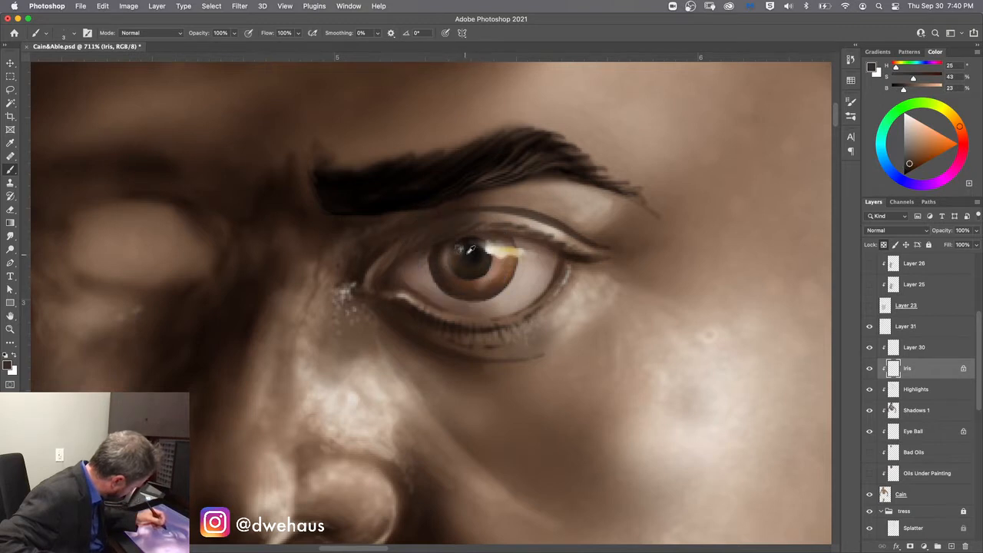
- Blend out the remaining traces of the small catchlight with dark tones sampled from the pupil and upper iris
alt+click(463, 249)
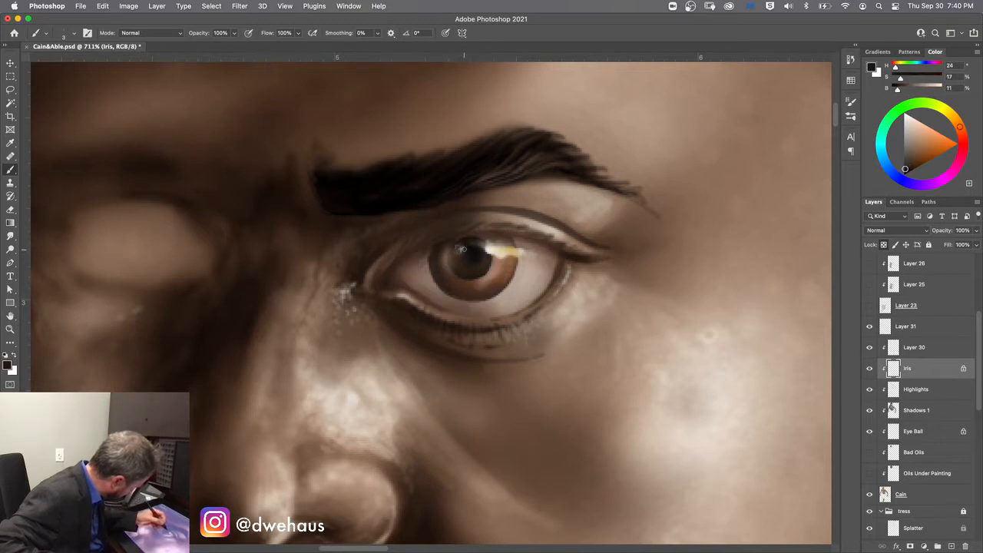
alt+click(464, 239)
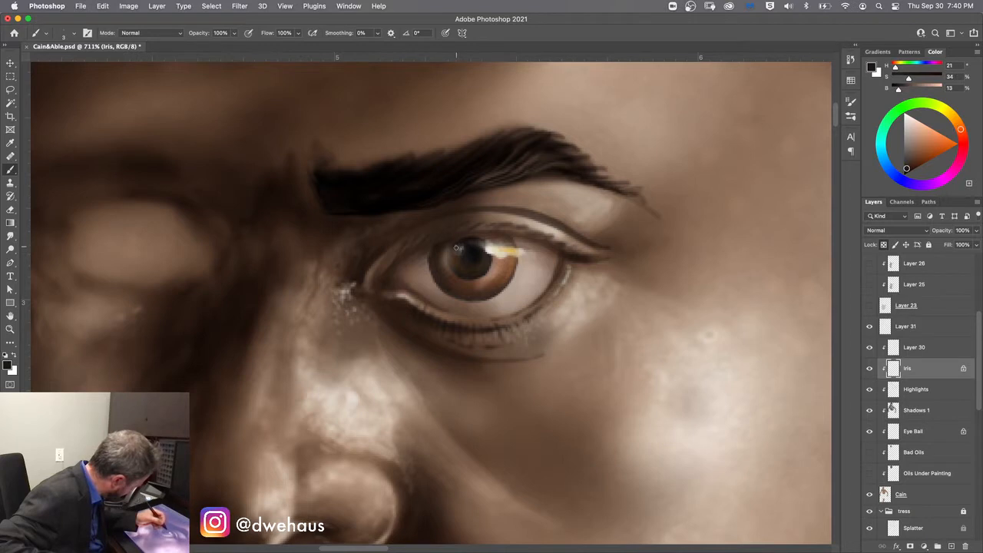
alt+click(458, 249)
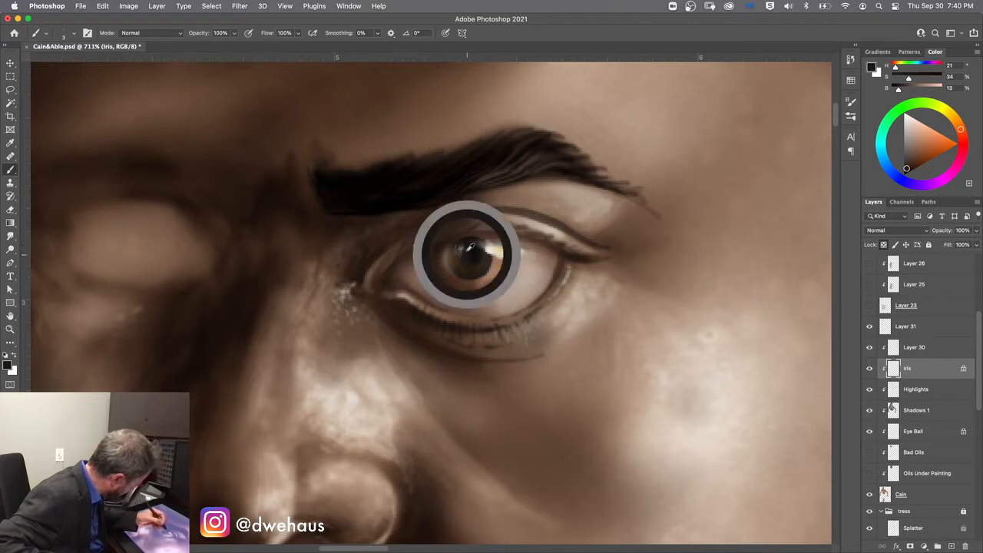
alt+click(461, 251)
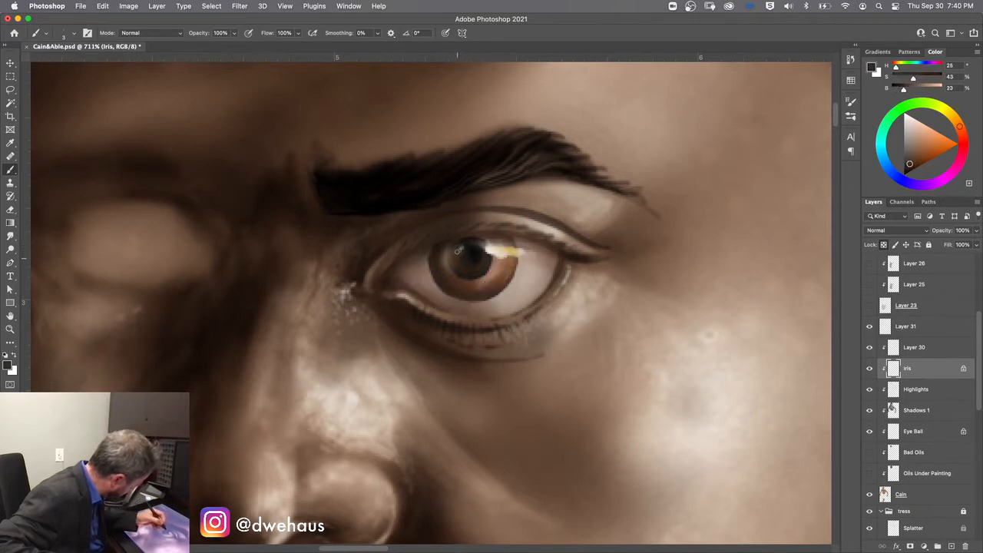
alt+click(460, 242)
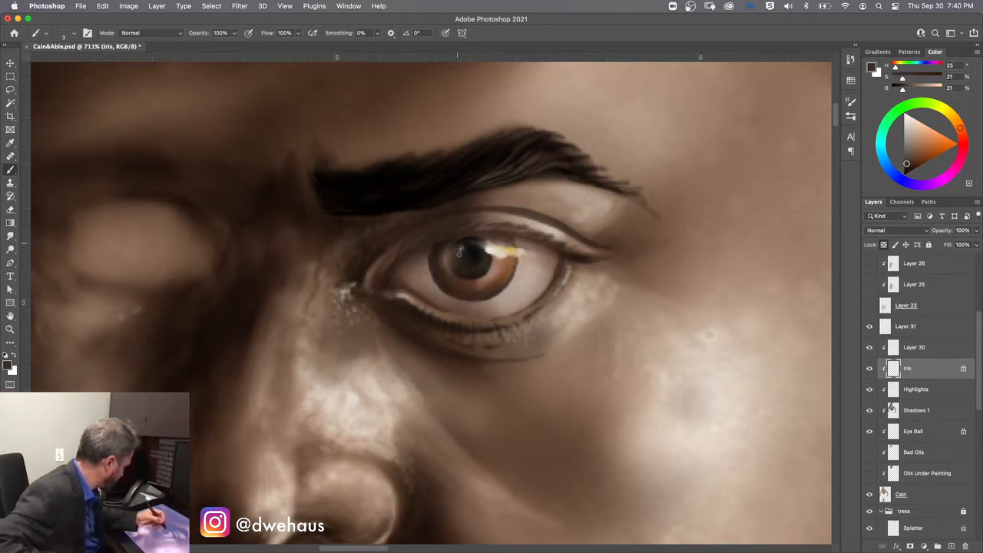
alt+click(458, 243)
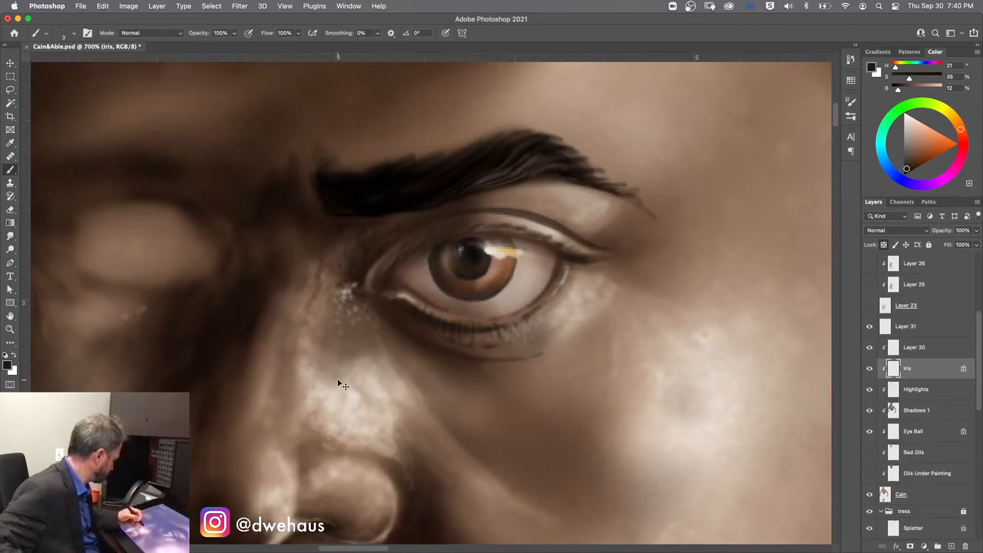
- Make the Shadows 1 layer active and enlarge the brush to 30 px for work on the whole face
key(super+minus)
key(super+minus)
key(super+minus)
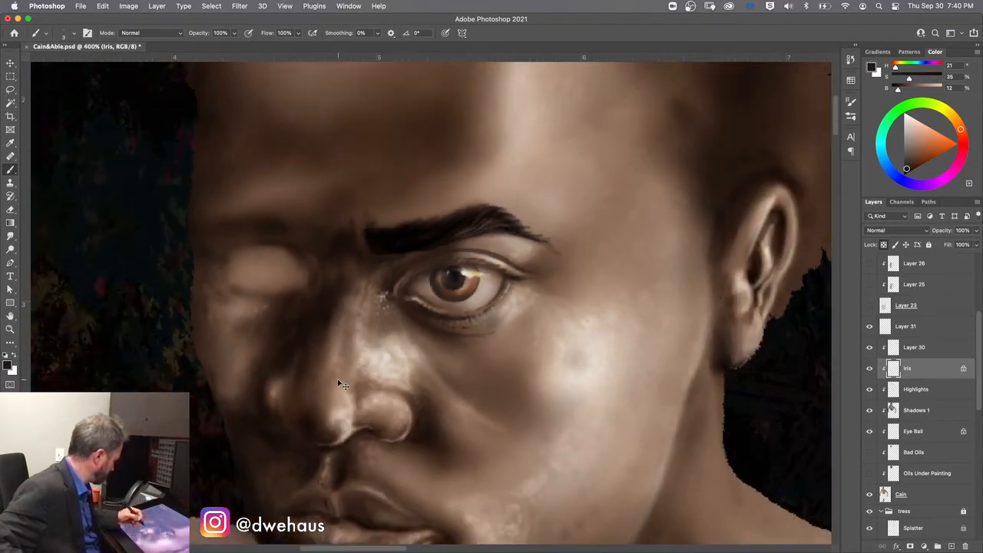
key(super+minus)
key(super+minus)
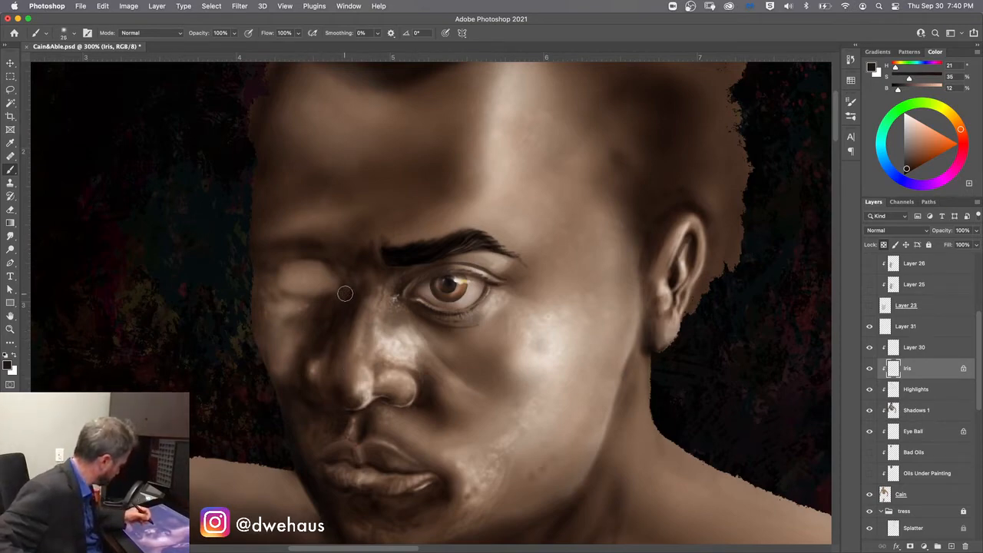
key(bracketright)
key(bracketright)
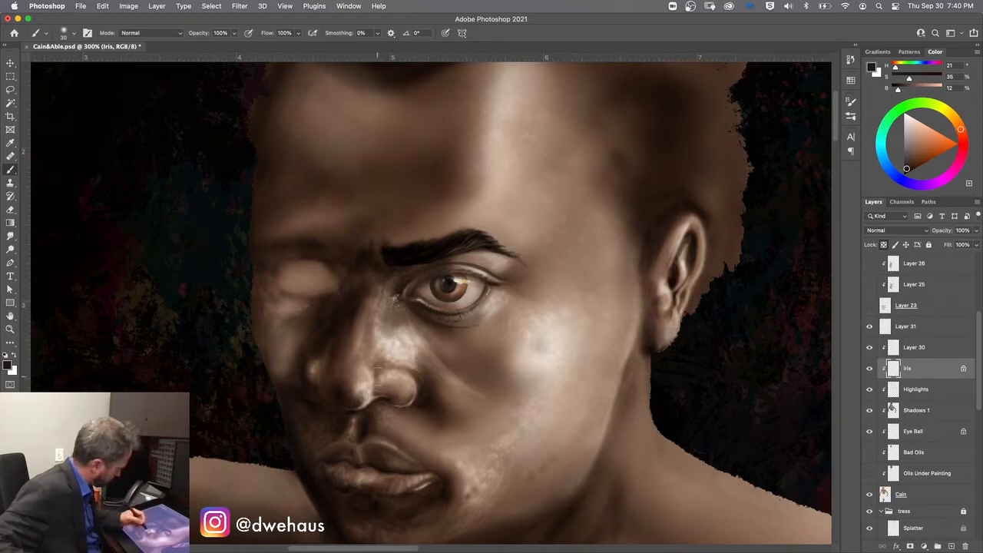
click(901, 411)
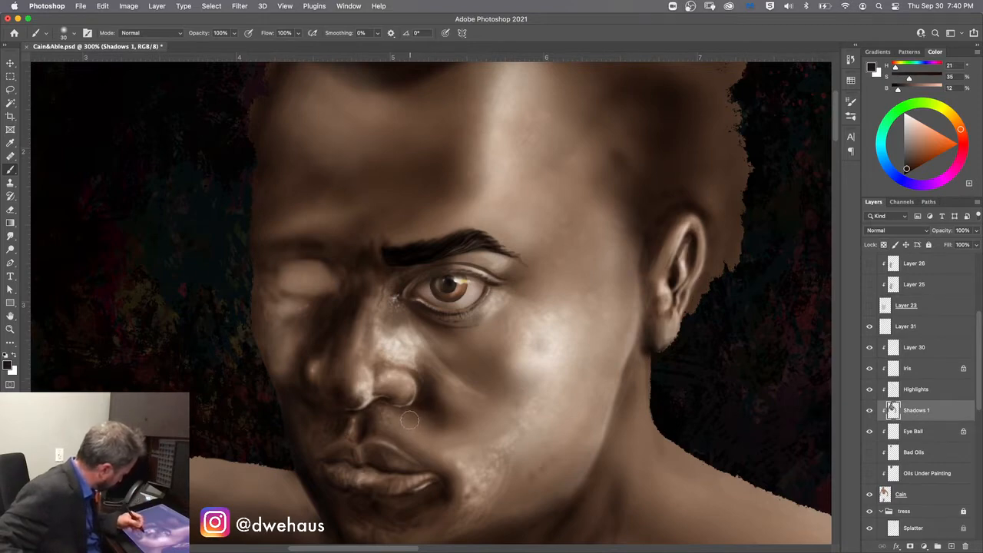
- Sample a mid-brown from the shoulder and set the brush to Multiply at 10% opacity for shading beneath the nostril
alt+click(426, 396)
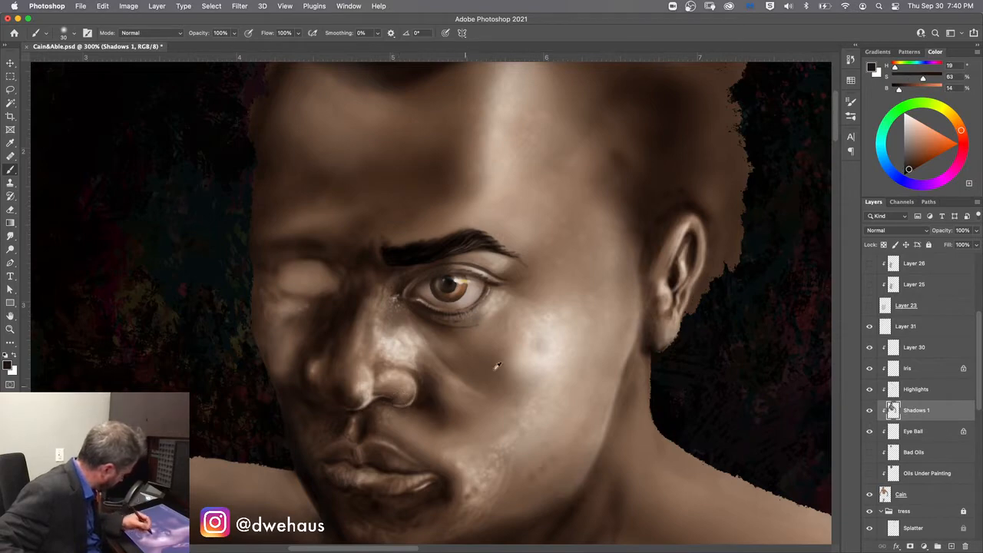
alt+click(643, 447)
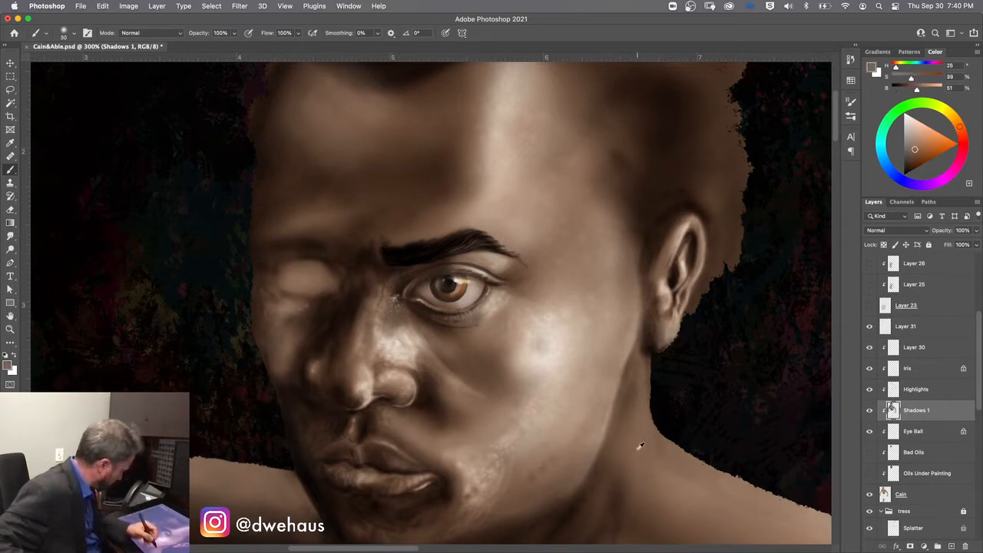
alt+click(674, 459)
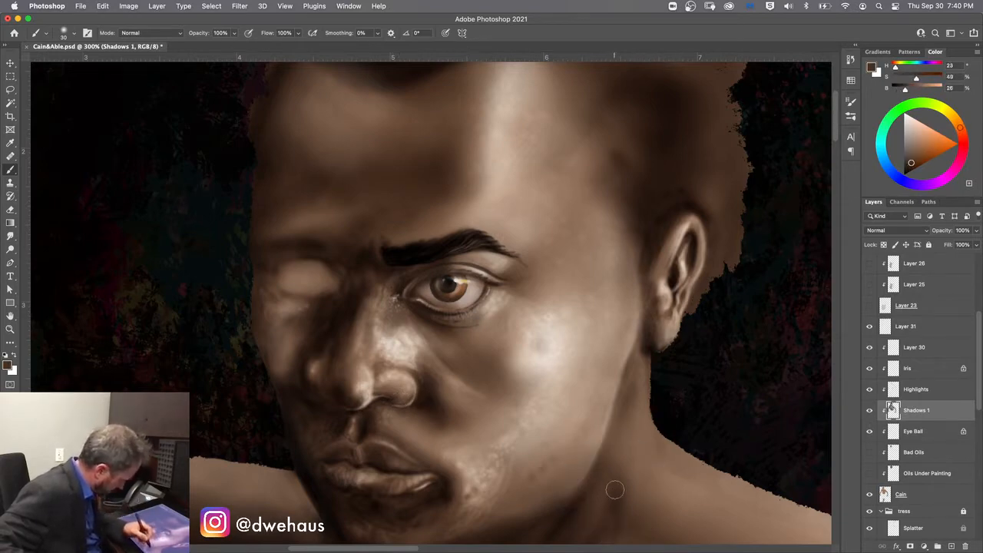
alt+click(669, 468)
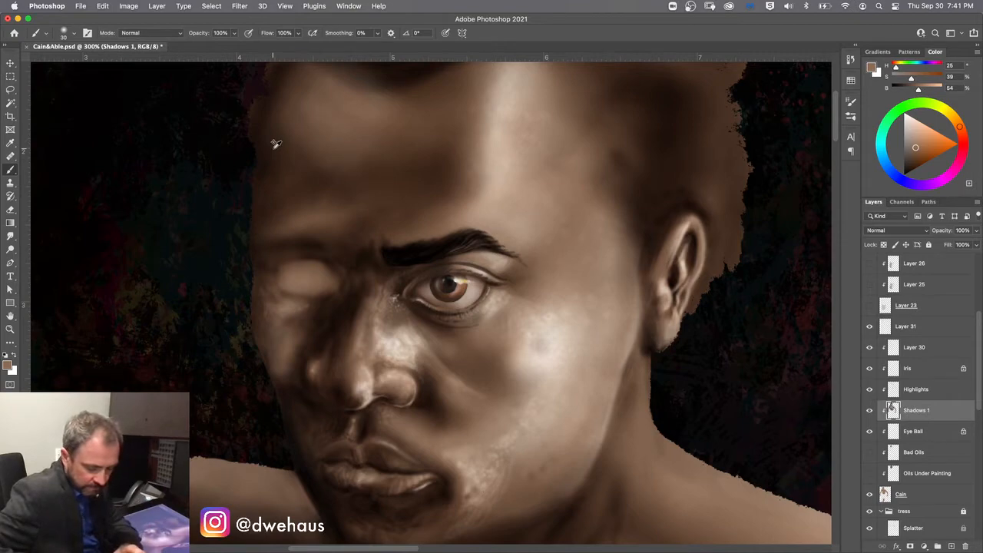
key(shift+alt+m)
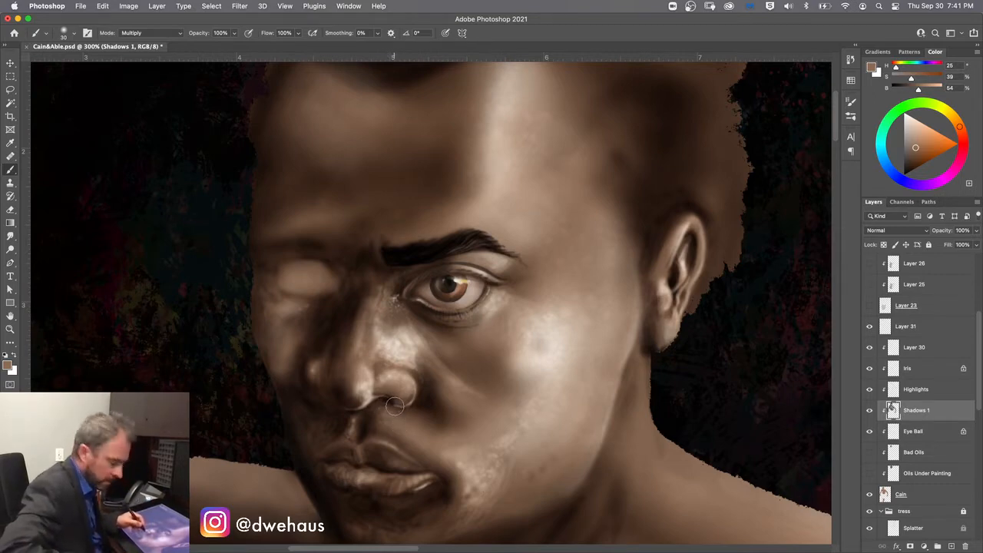
key(1)
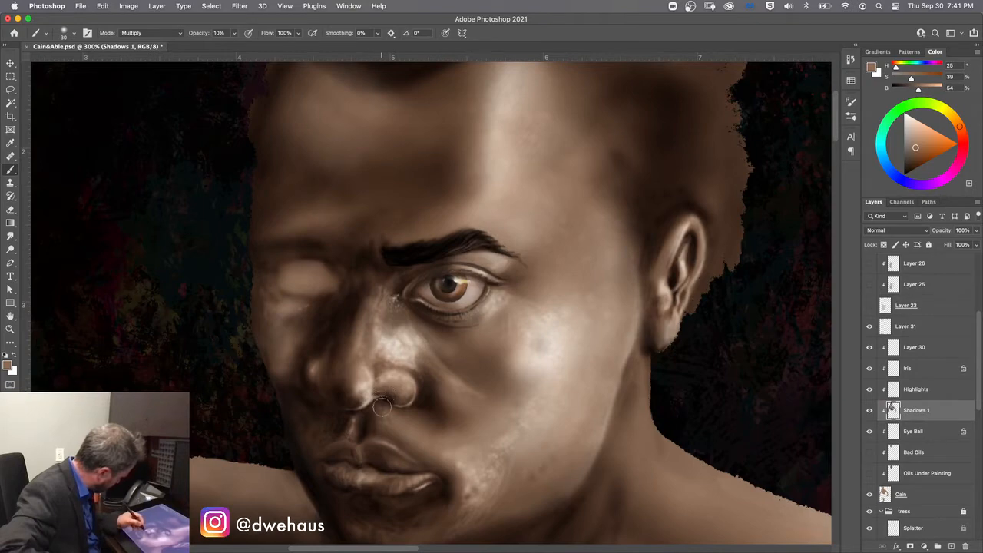
- Make the Highlights layer active, set the brush mode to Screen, and choose the Soft Round Pressure Size brush
click(908, 396)
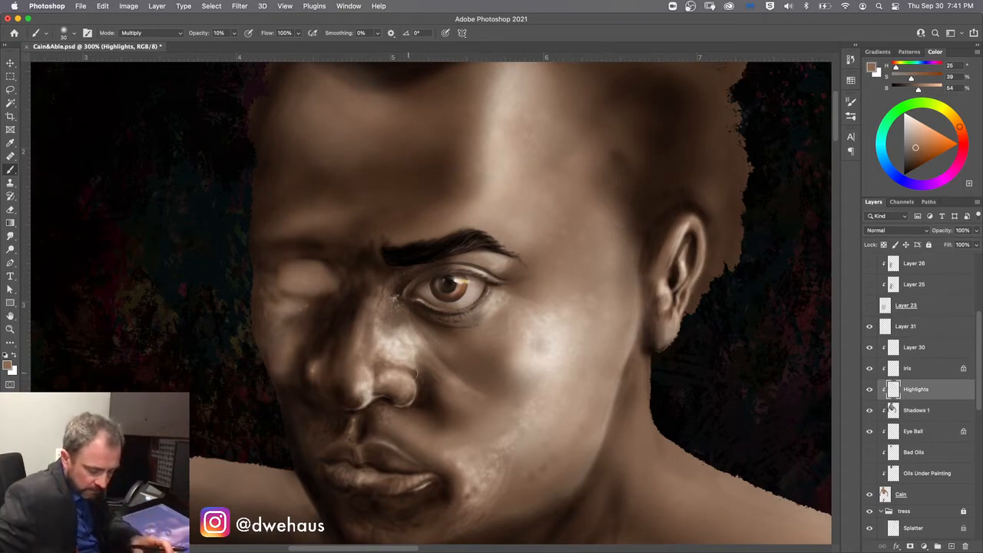
key(alt+shift+s)
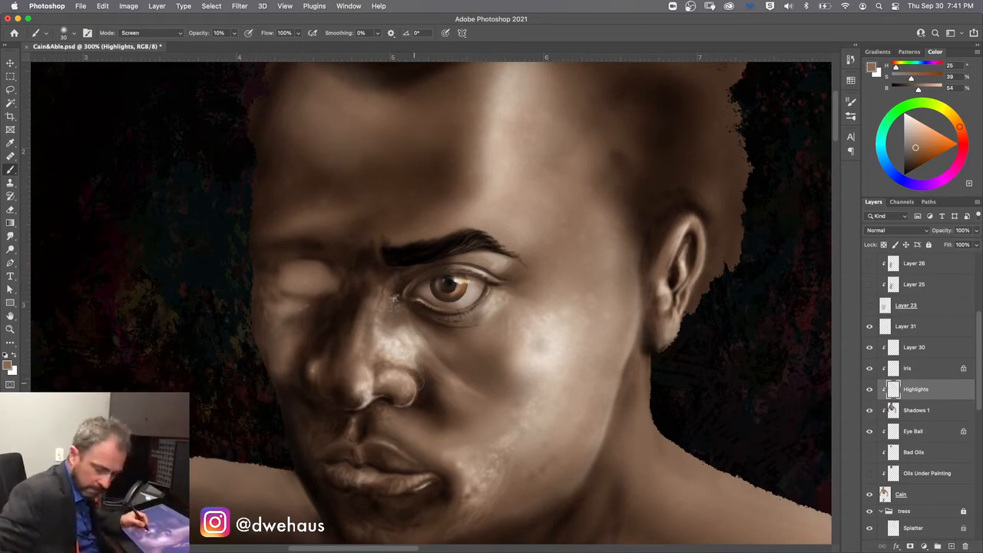
key(bracketleft)
key(bracketleft)
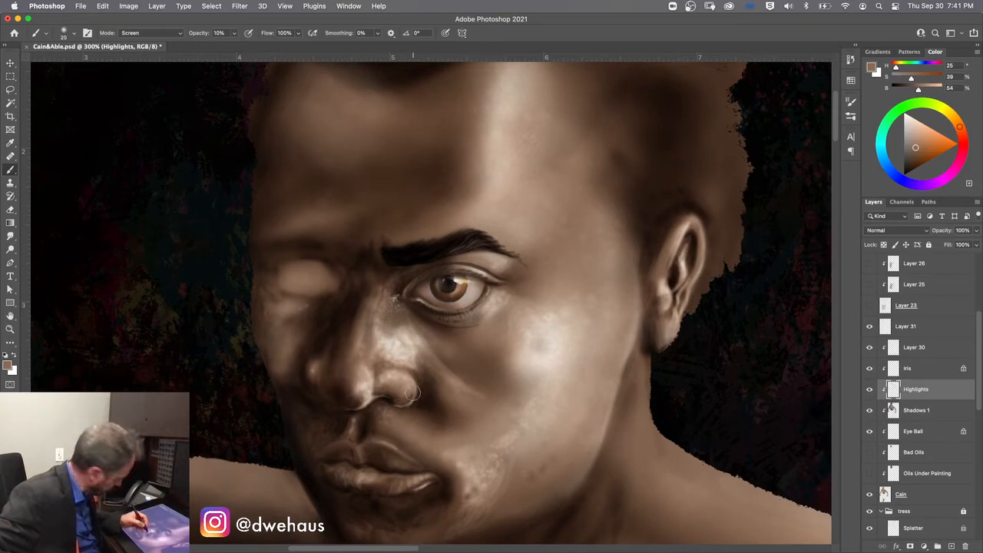
click(851, 116)
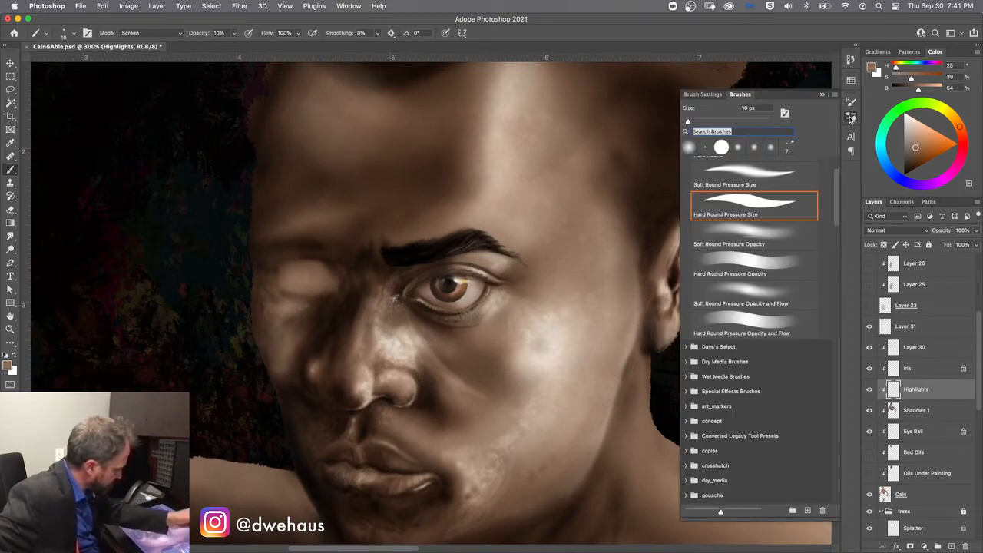
click(717, 175)
drag(840, 196, 835, 168)
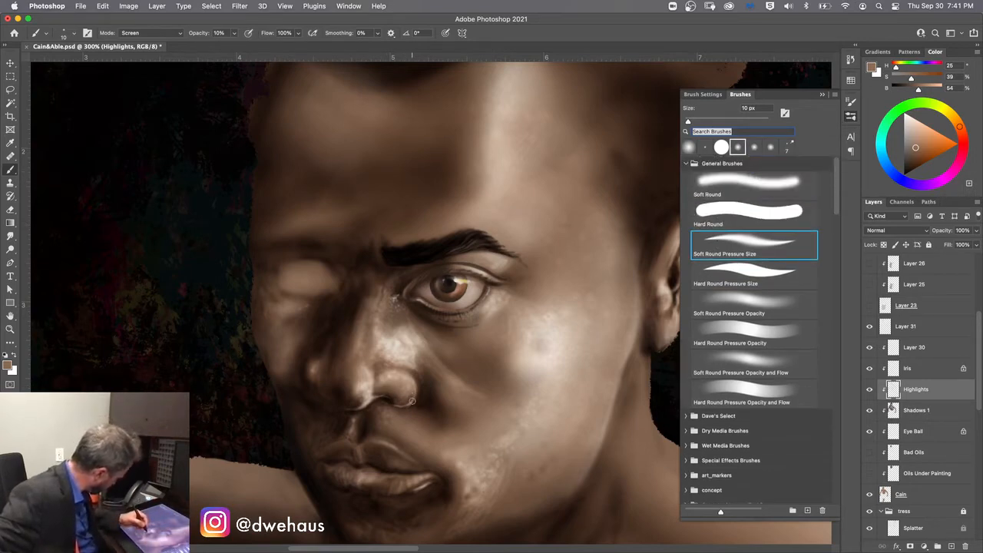
- Paint a thin highlight along the nostril's outer edge with a 9 px brush at 60% opacity
key(bracketleft)
key(bracketright)
key(bracketright)
key(bracketright)
key(bracketright)
key(bracketright)
key(bracketright)
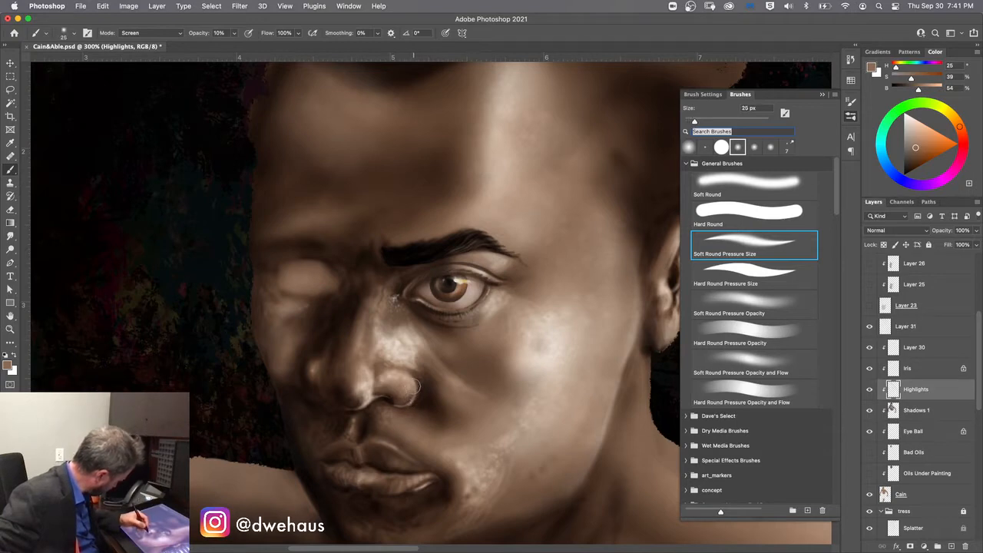
key(bracketleft)
key(bracketleft)
key(bracketleft)
key(bracketleft)
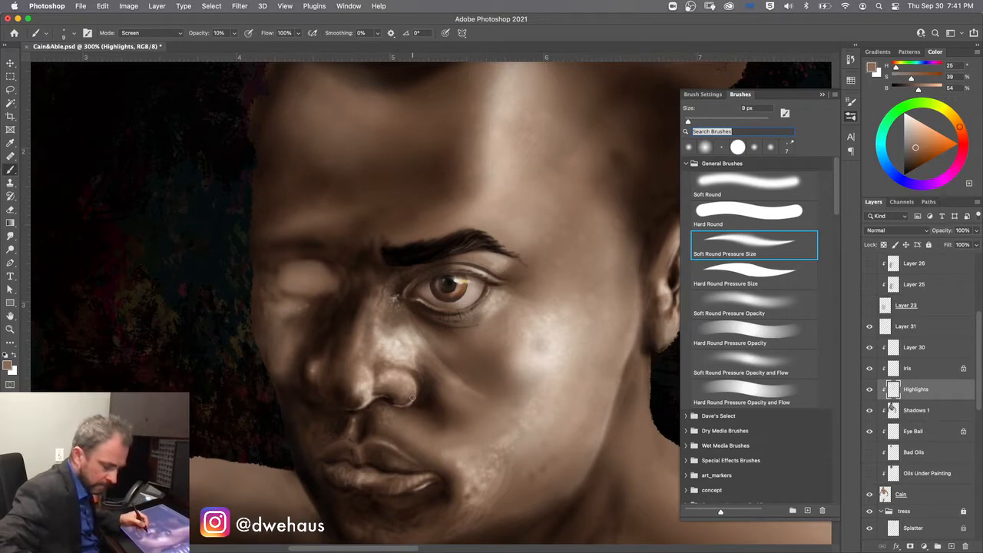
key(6)
drag(411, 400, 413, 390)
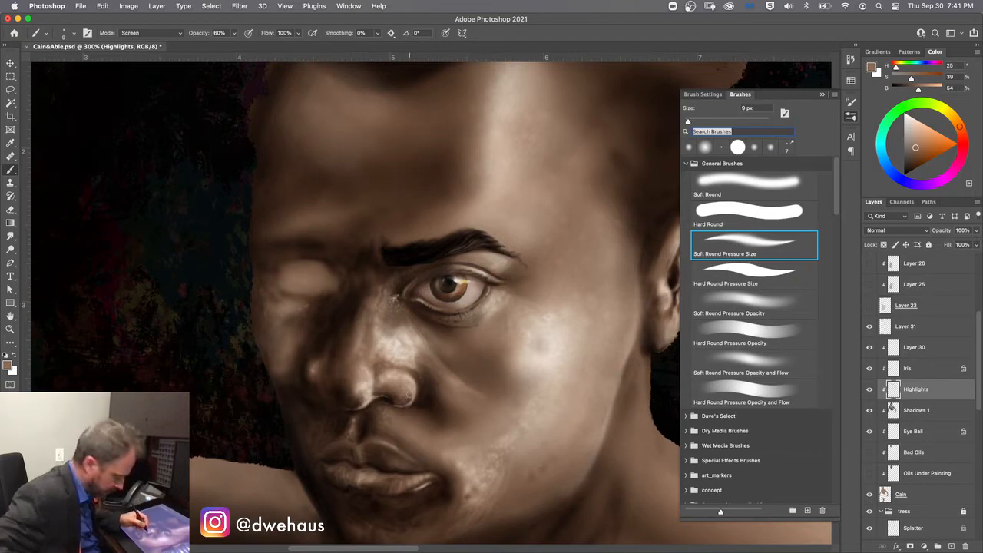
- Enlarge the brush to 25 px and brighten the upper part of the nostril
key(bracketright)
key(bracketright)
key(bracketright)
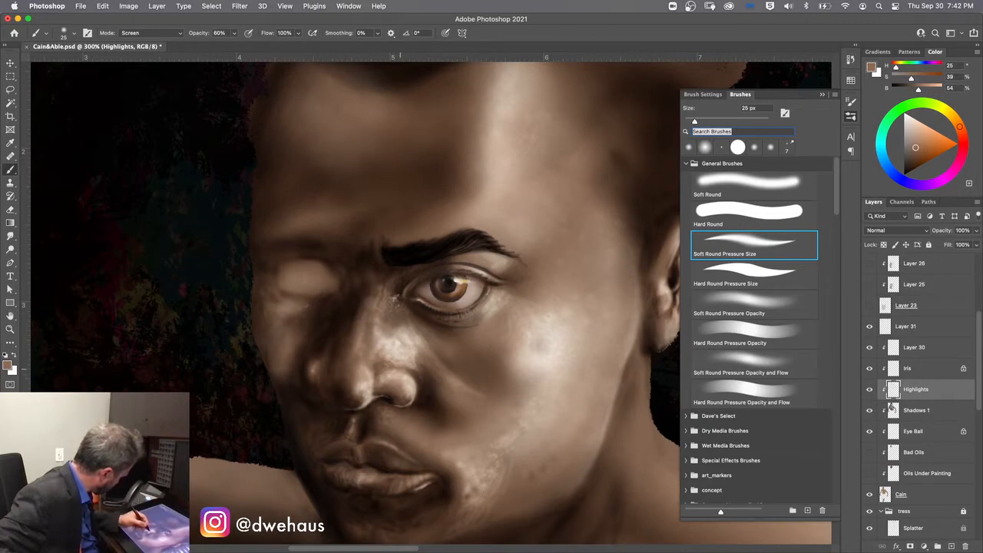
mouse_move(400, 370)
mouse_down()
mouse_move(392, 366)
mouse_move(414, 370)
mouse_move(403, 370)
mouse_up()
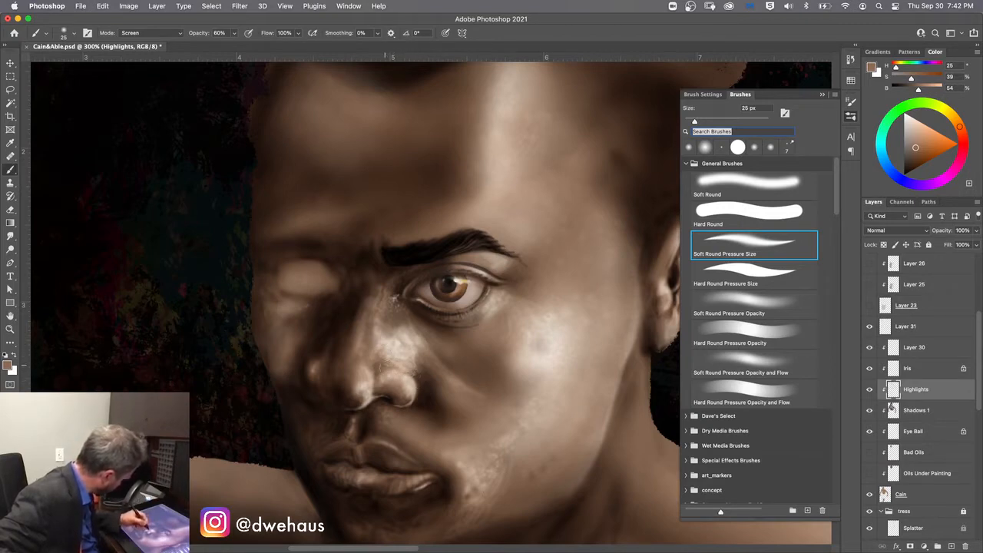
- Enlarge the brush to 40 px and brighten the side of the nose just above the nostril
key(bracketright)
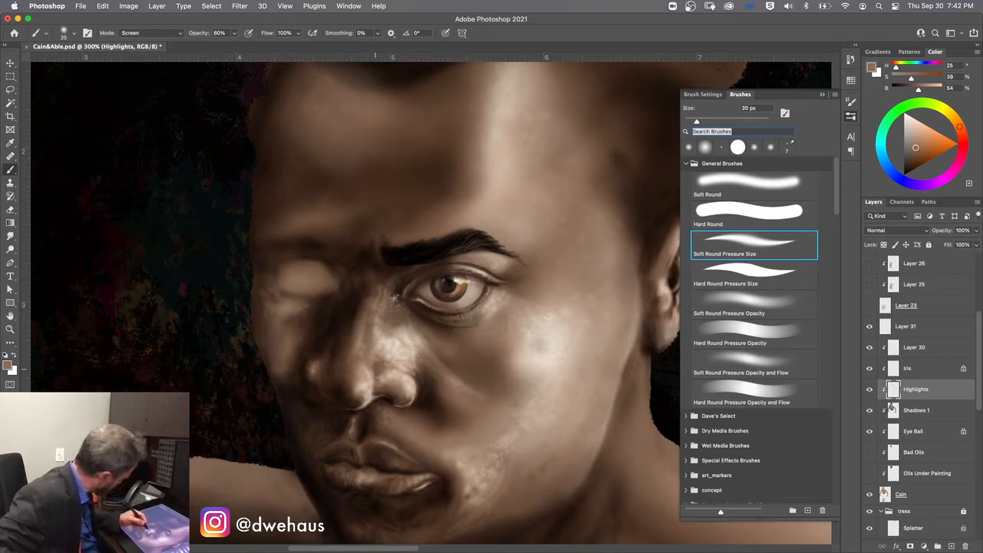
key(bracketright)
drag(376, 367, 383, 390)
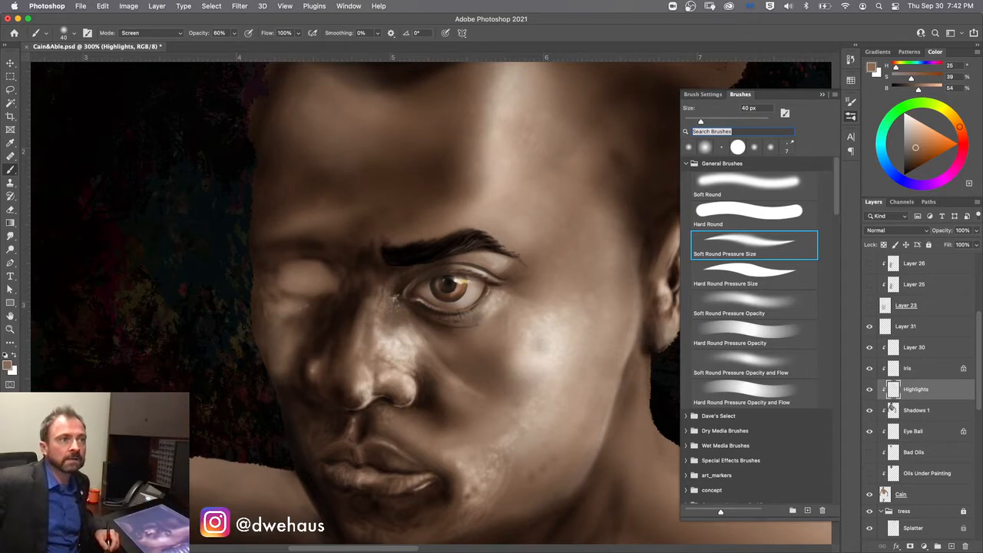
key(F5)
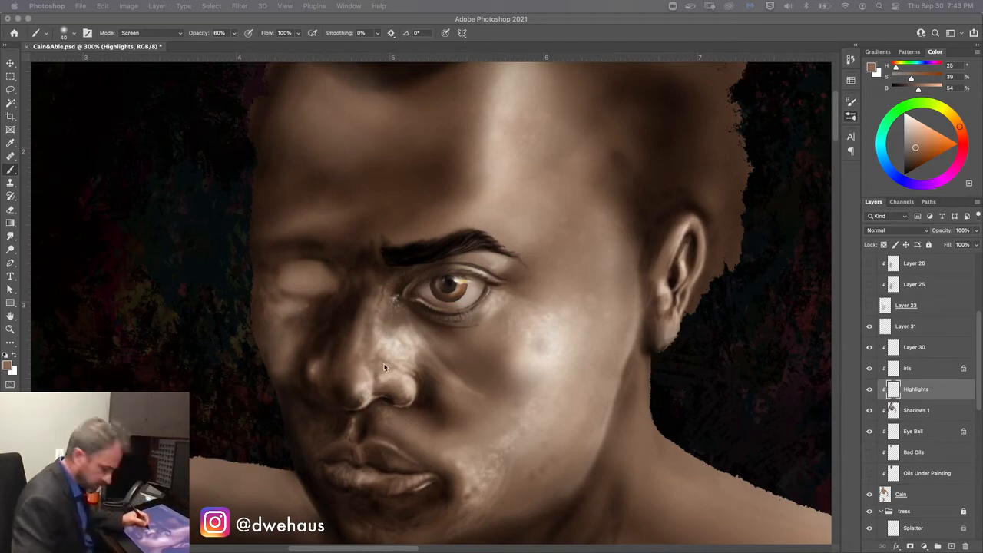
key(F5)
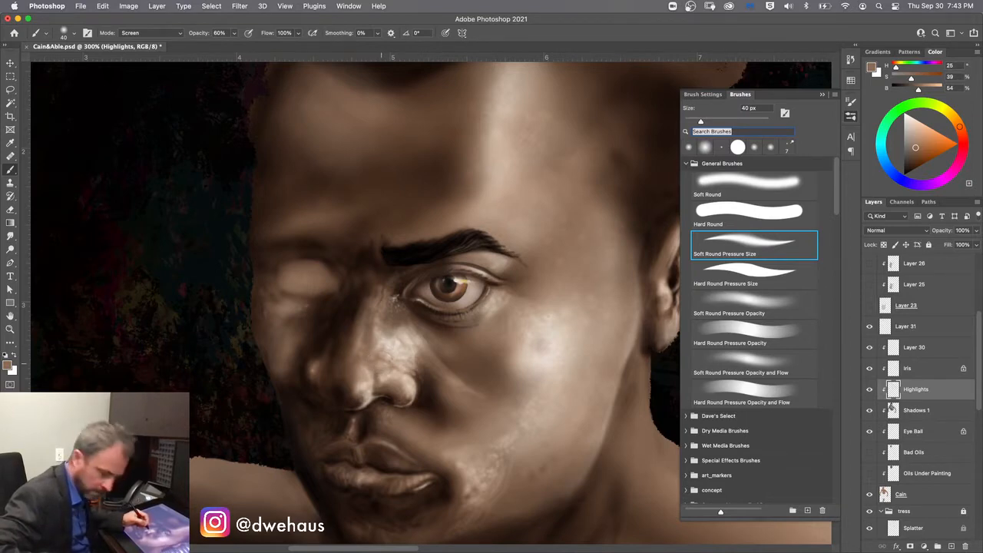
- Paint stronger highlights along the nose bridge and around the tip with a 30 px brush at 60% opacity
key(bracketleft)
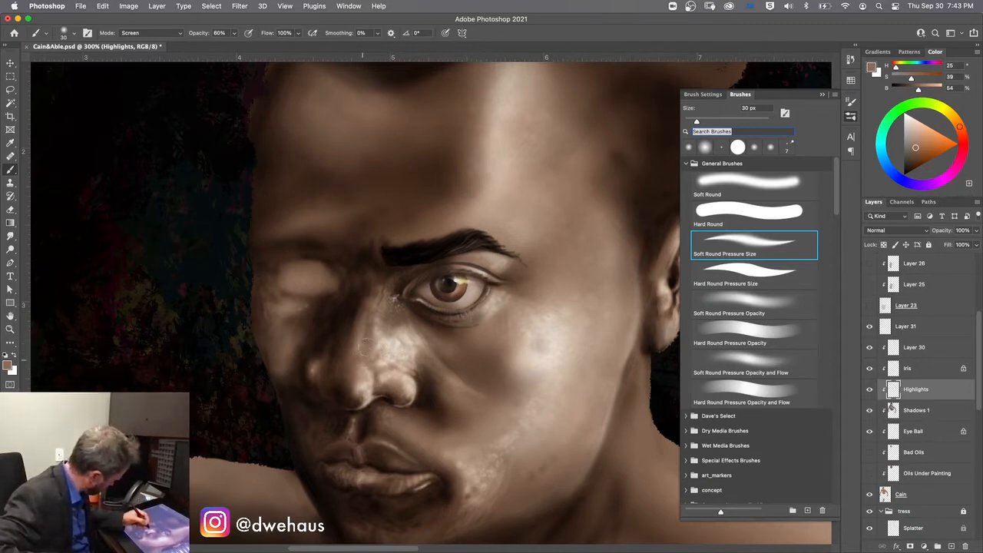
mouse_move(367, 348)
mouse_down()
mouse_move(360, 361)
mouse_move(376, 338)
mouse_move(367, 349)
mouse_up()
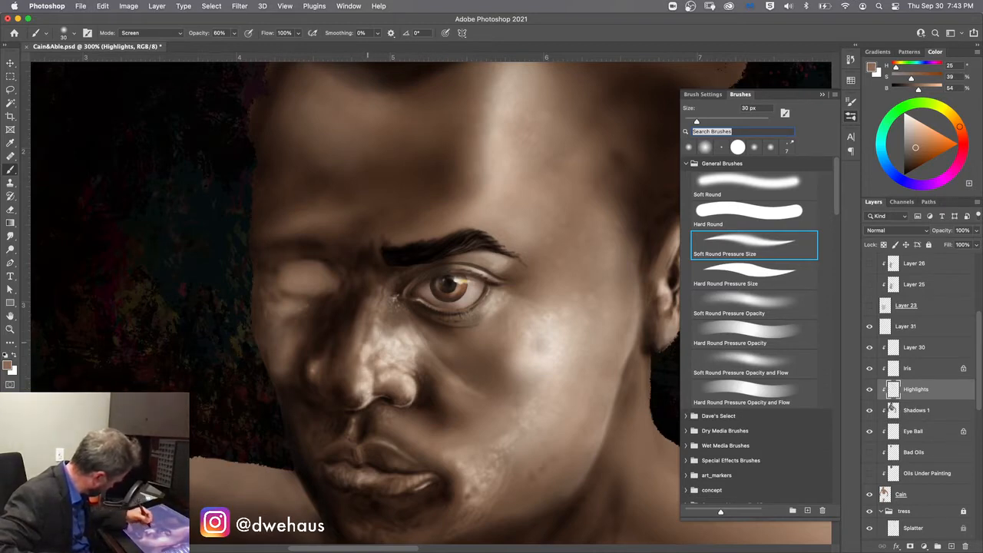
drag(367, 346, 372, 331)
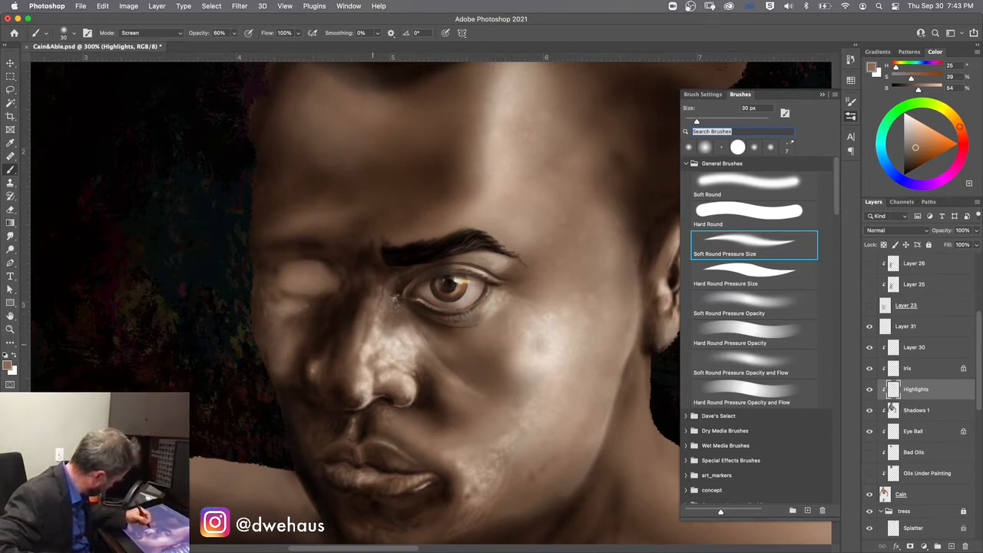
mouse_move(374, 380)
mouse_down()
mouse_move(381, 350)
mouse_move(370, 318)
mouse_move(366, 330)
mouse_up()
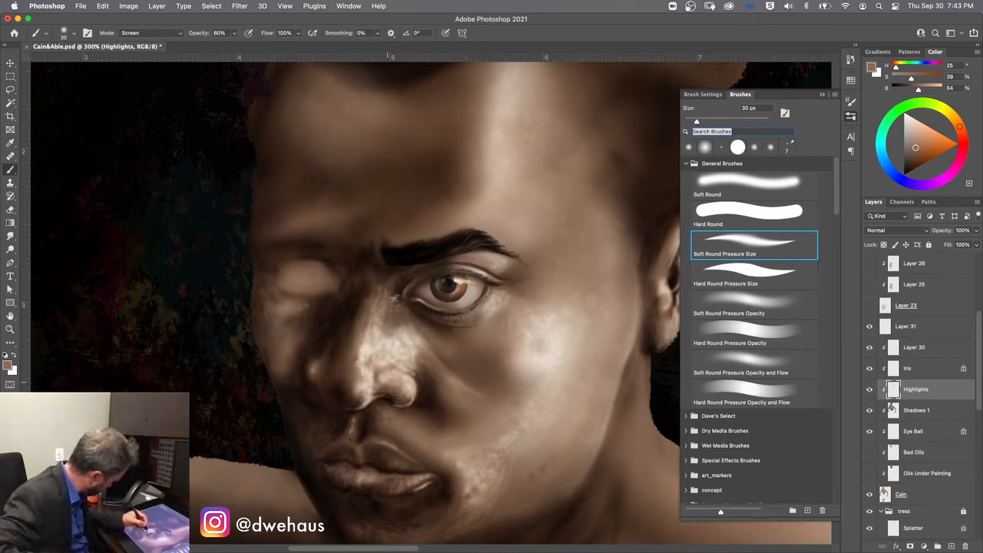
drag(384, 378, 375, 378)
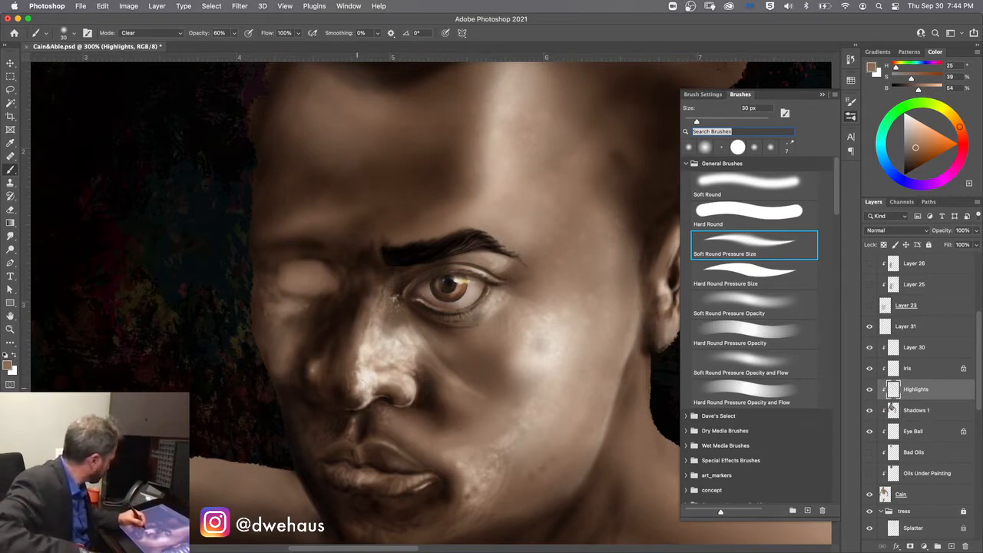
- Soften the highlight on the nose tip with a 45 px brush in Clear mode at 20% opacity
key(2)
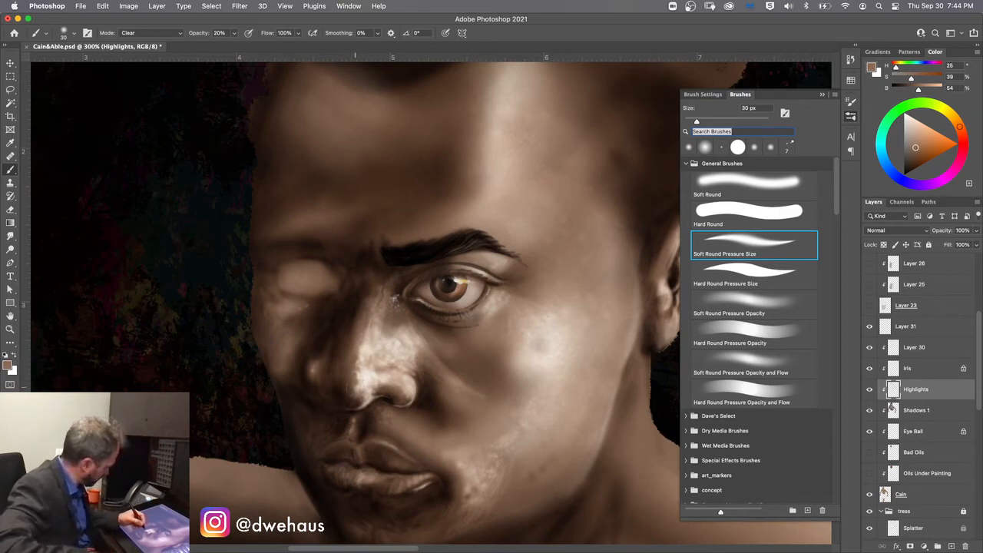
key(bracketright)
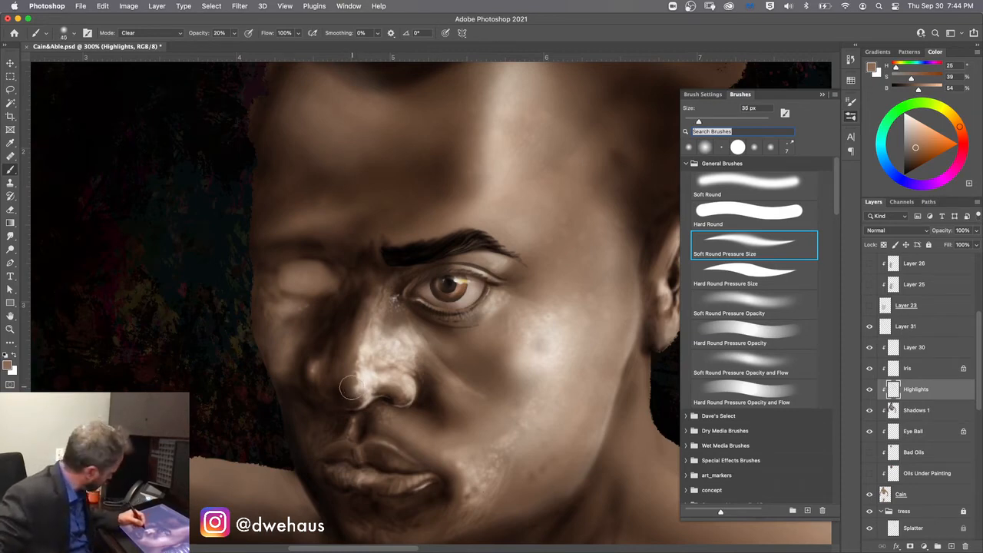
key(bracketright)
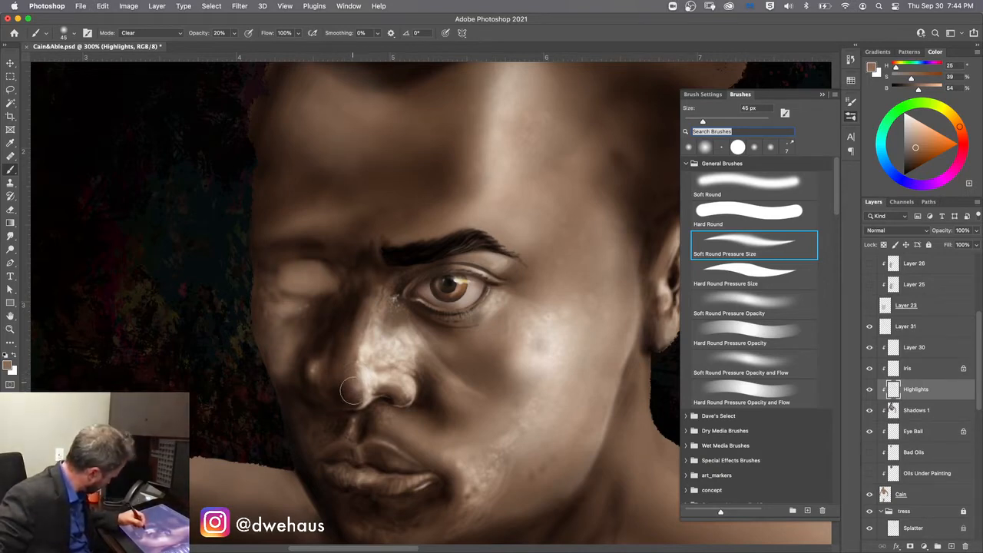
mouse_move(353, 391)
mouse_down()
mouse_move(360, 404)
mouse_move(364, 384)
mouse_up()
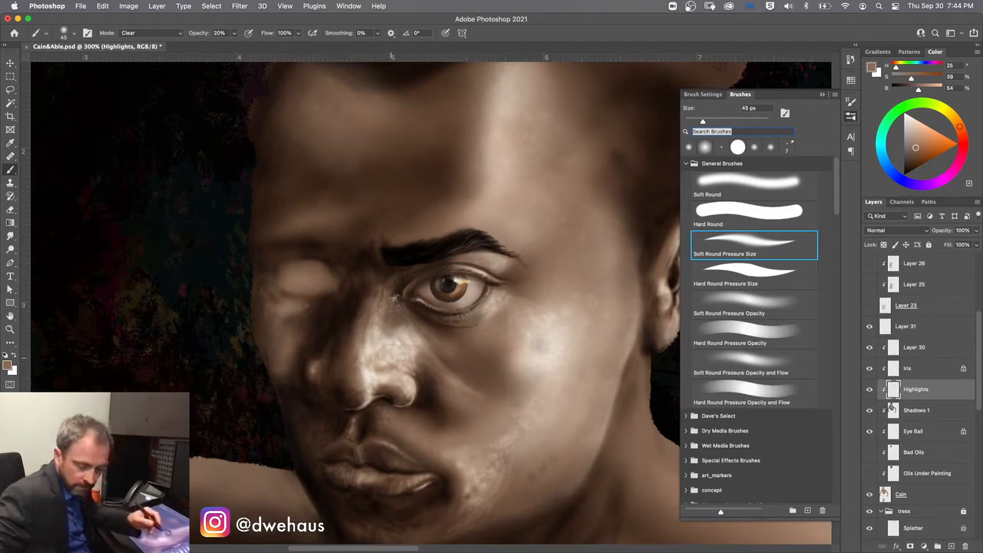
- Return the brush to Screen mode, highlight the upper nose bridge beside the inner eye corner, and set the opacity to 40%
key(shift+alt+s)
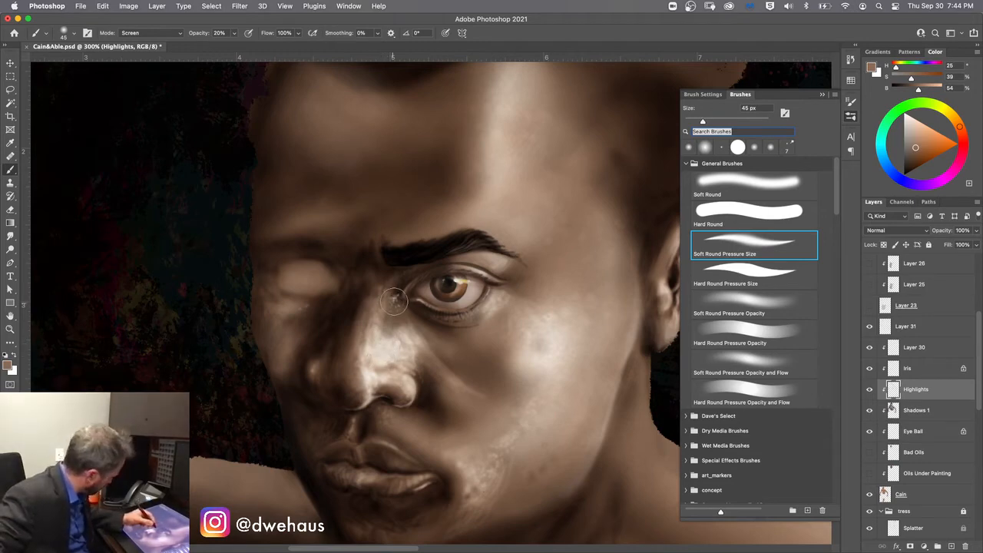
drag(394, 301, 381, 320)
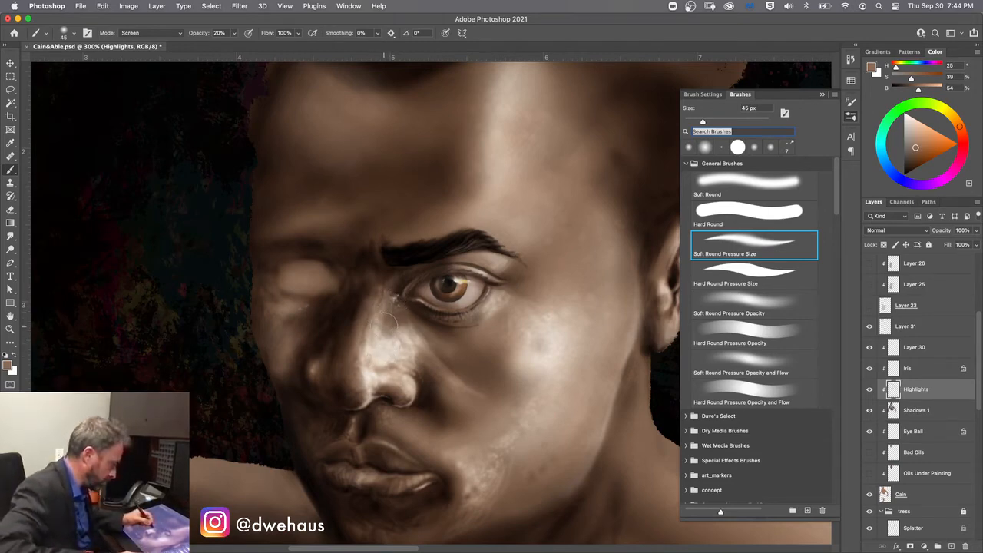
key(4)
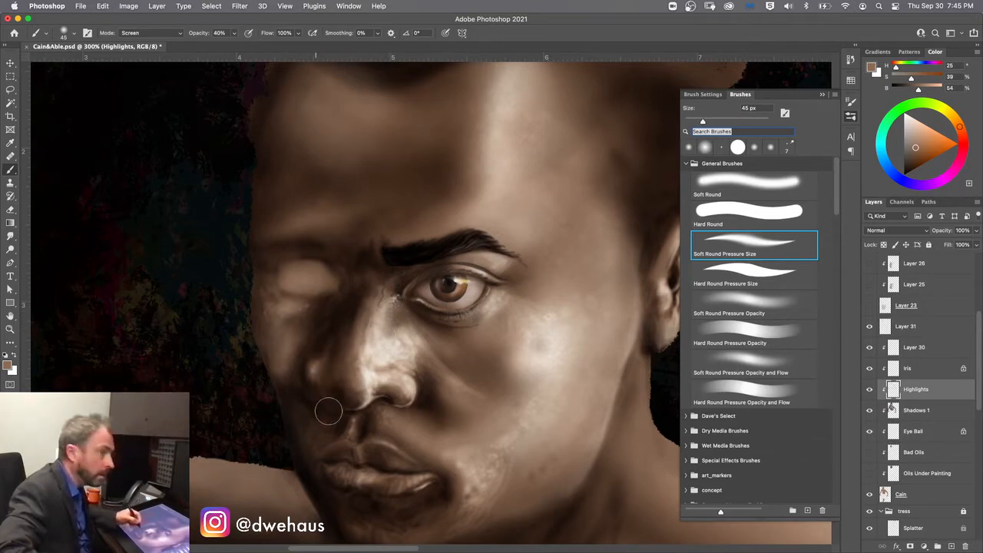
- Try brightening the shadowed side of the nose at 40% opacity and undo those strokes
drag(344, 392, 342, 358)
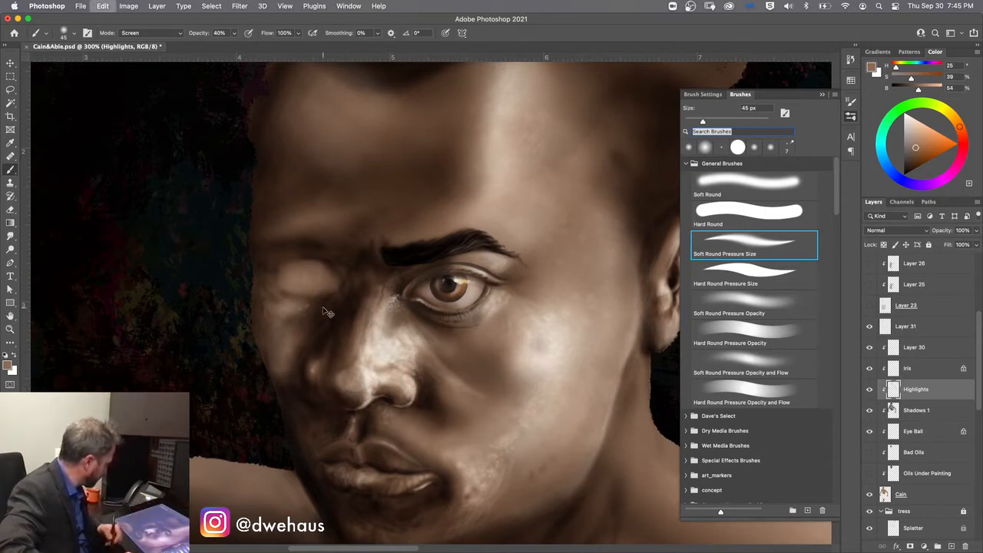
key(super+z)
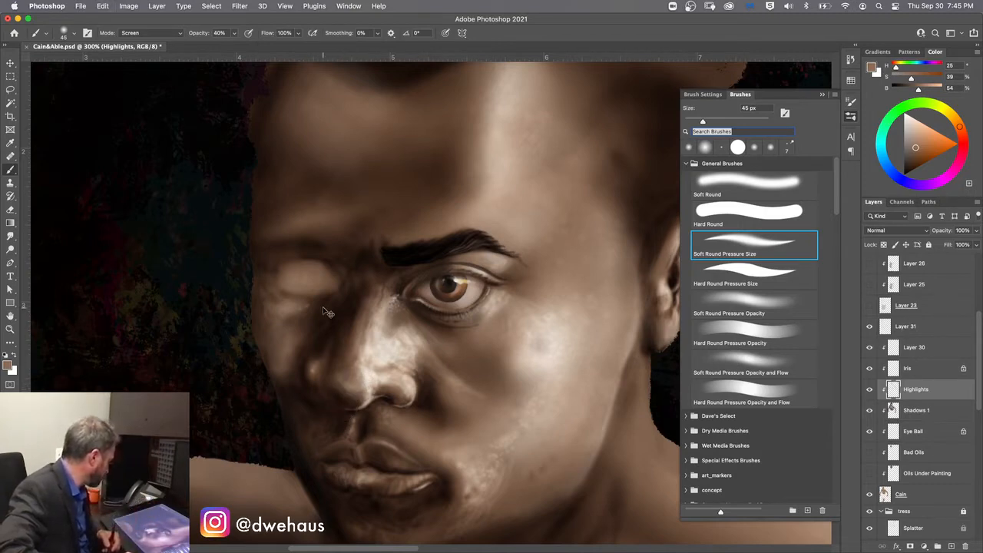
key(super+z)
key(super+z)
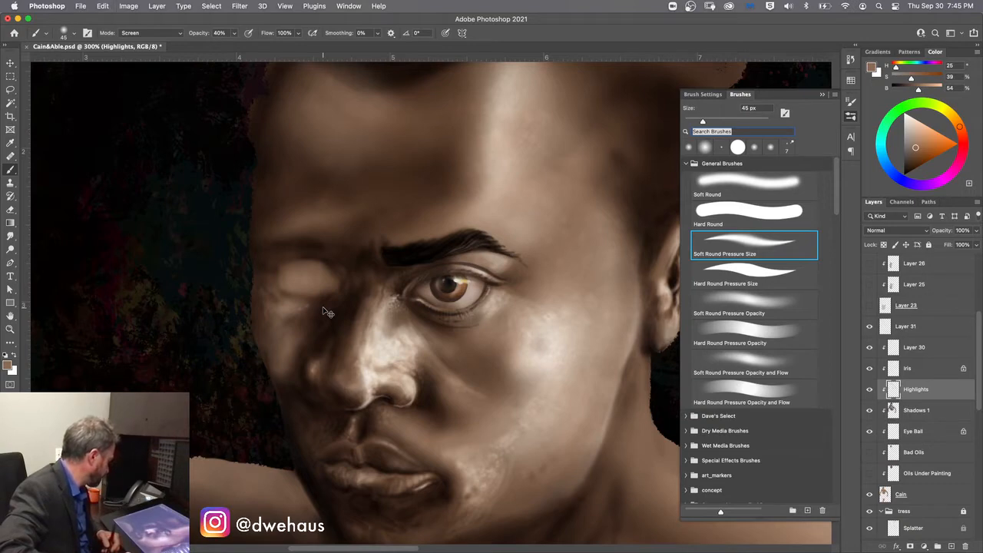
key(super+z)
key(super+z)
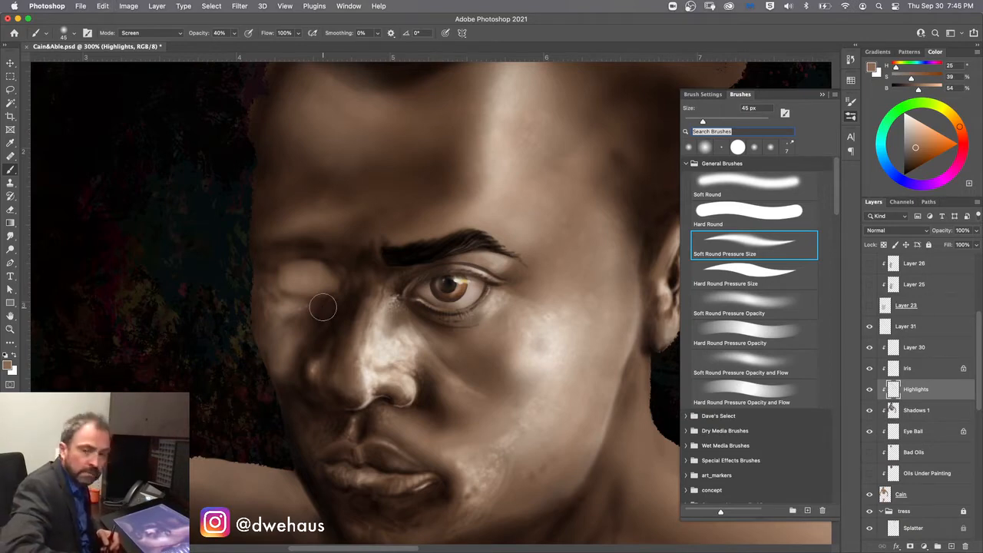
key(1)
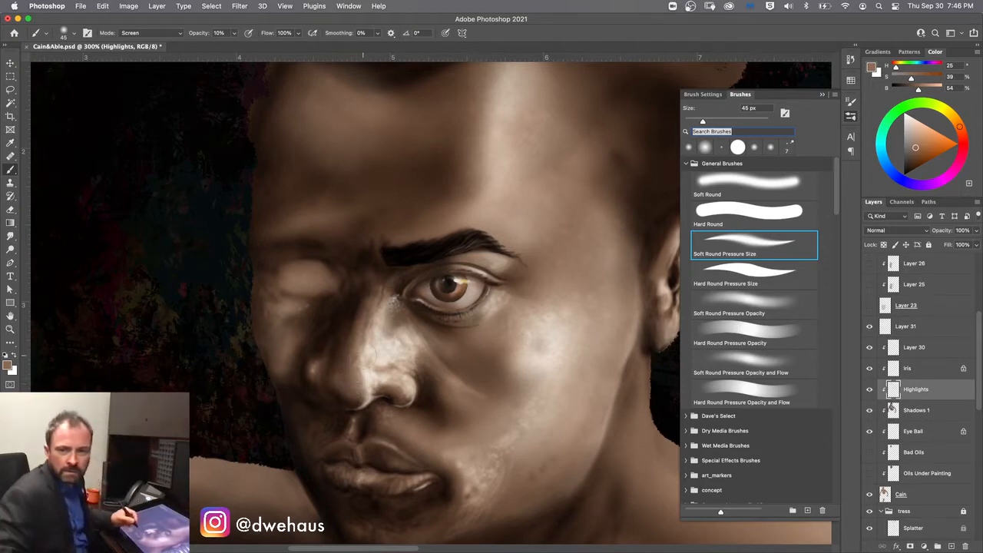
drag(367, 354, 614, 165)
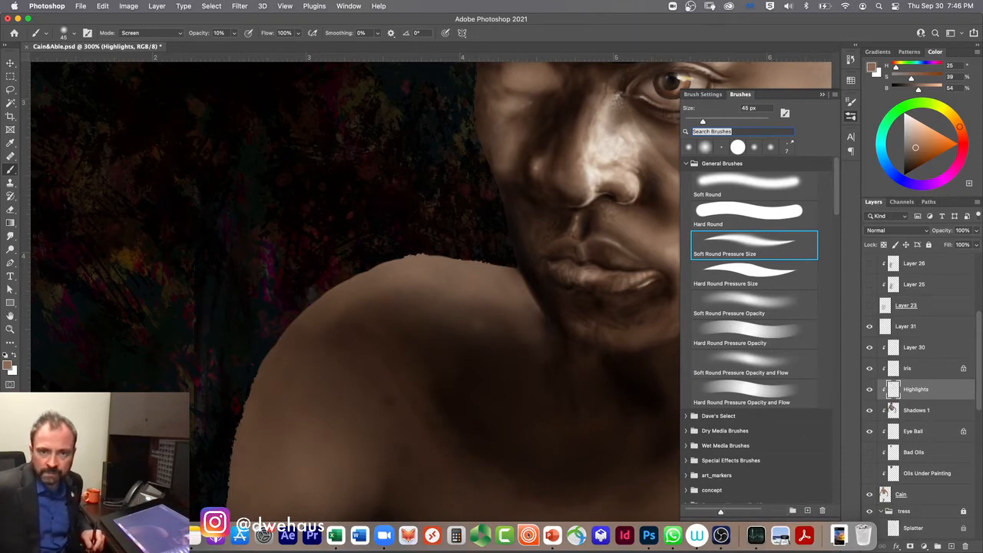
key(super+Tab)
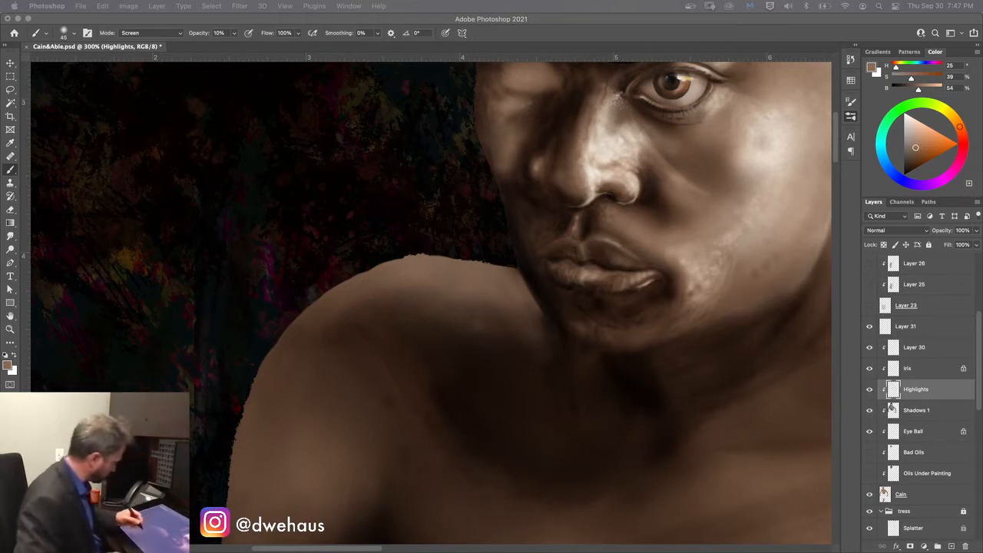
key(F5)
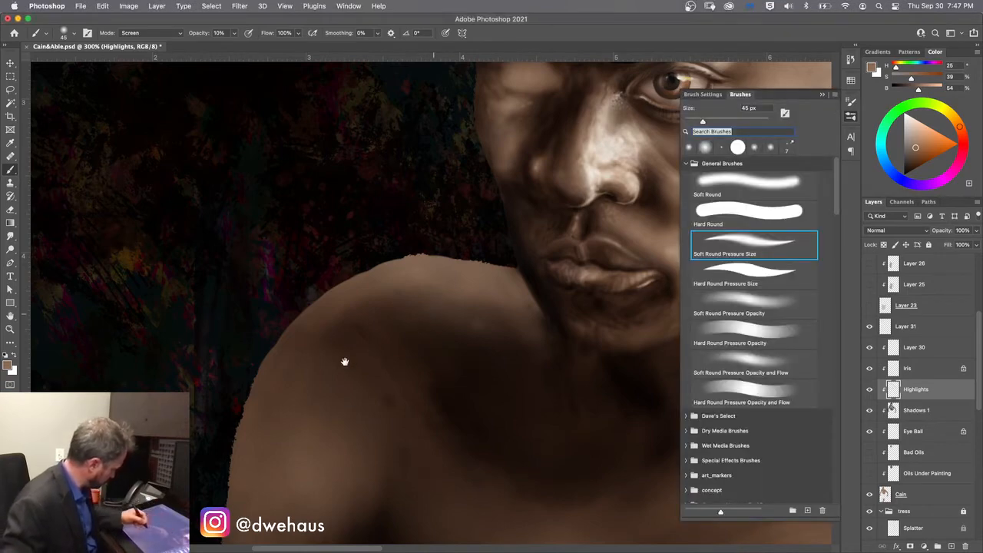
mouse_move(430, 328)
mouse_down()
mouse_move(334, 368)
mouse_move(222, 446)
mouse_move(250, 482)
mouse_move(235, 479)
mouse_up()
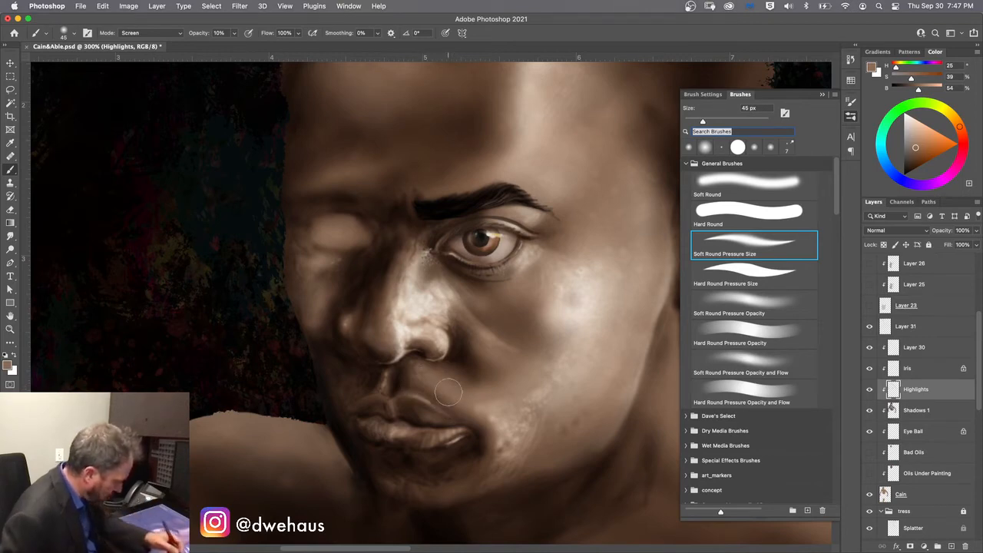
- Reactivate the Highlights layer and set the Screen brush to 30% opacity and 80 px for the cheek beside the nostril
click(893, 410)
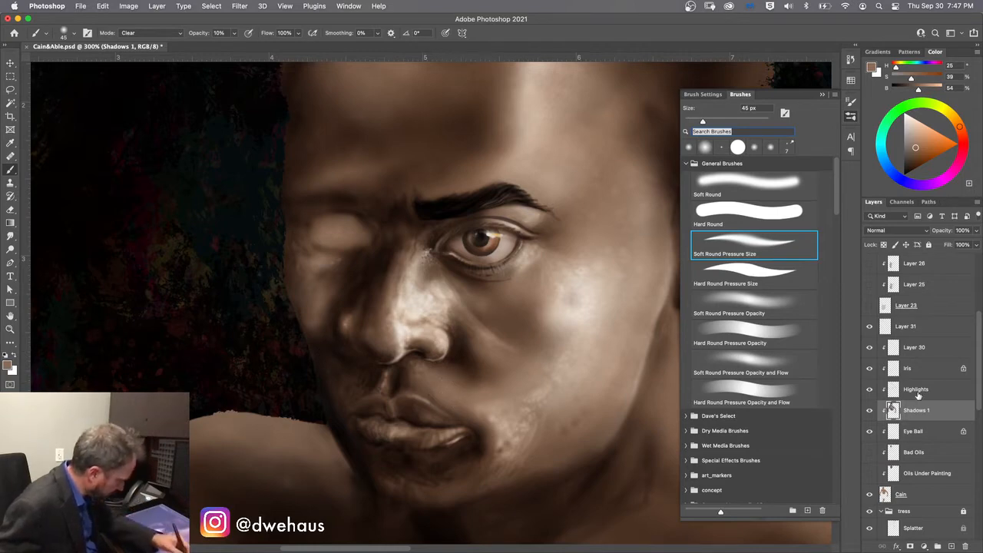
key(alt+bracketright)
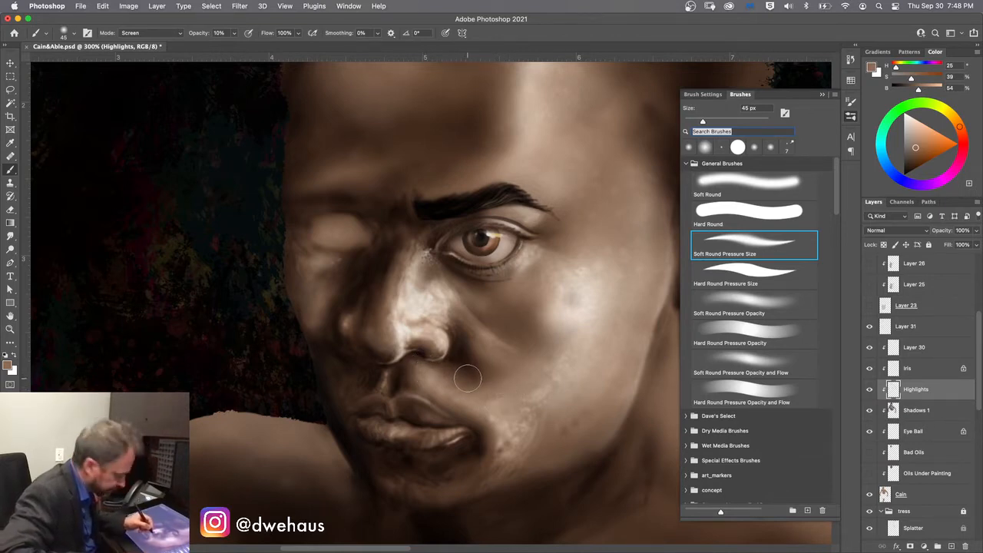
key(3)
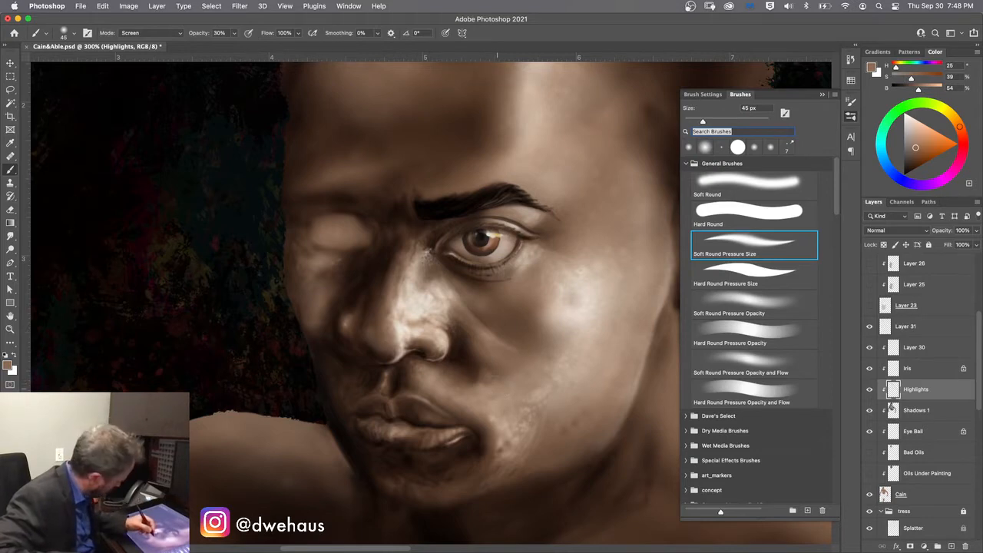
key(bracketright)
key(bracketright)
key(bracketright)
key(bracketright)
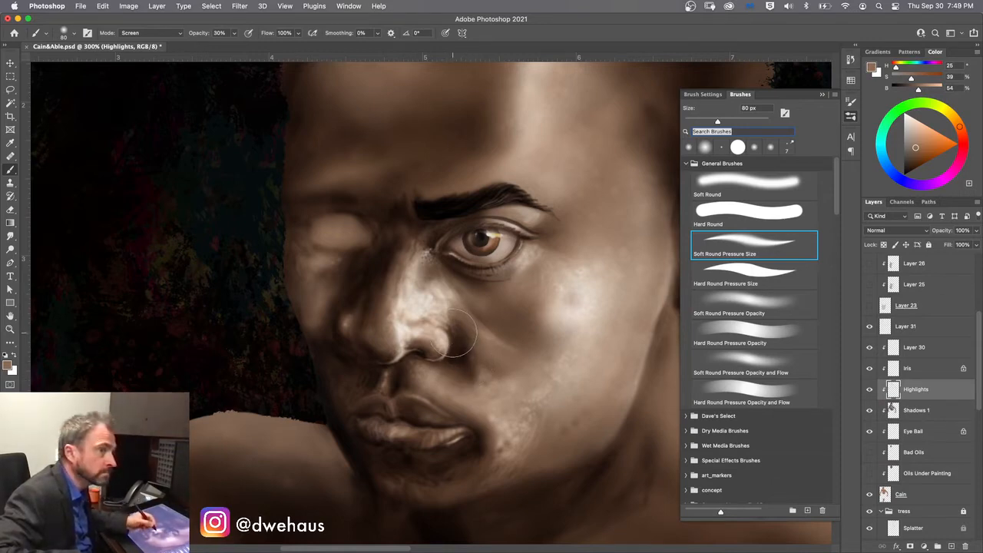
- Enlarge the brush to 175 px for broad, soft highlights on the cheek between the nostril and mouth
key(bracketright)
key(bracketright)
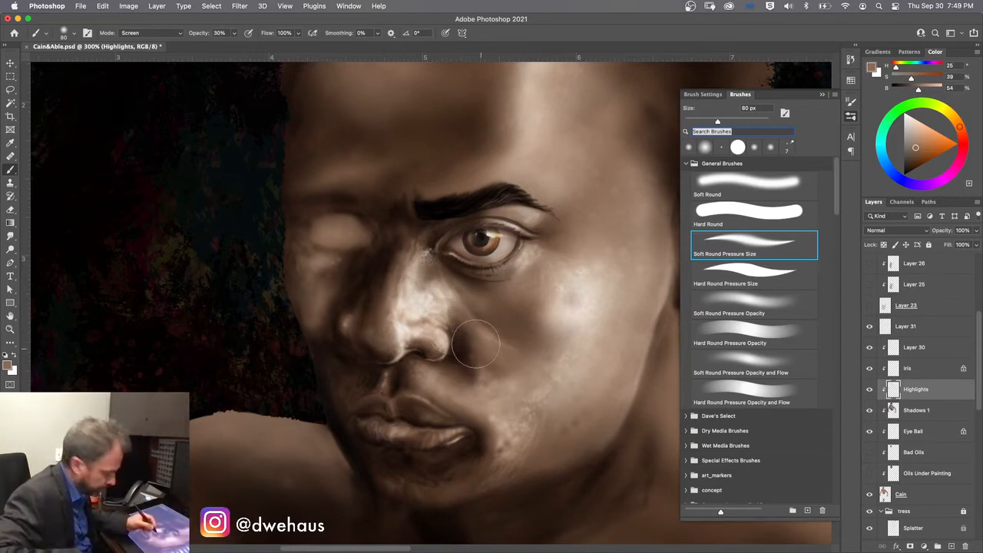
key(bracketright)
key(bracketright)
key(bracketright)
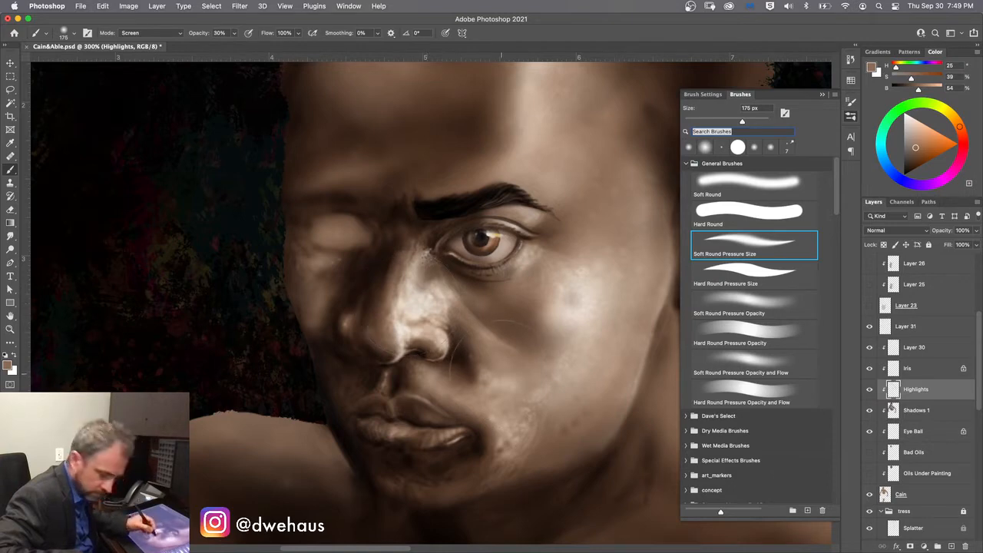
- Reduce the brush to 30 px and paint highlights from the nose bridge down to the nostril's outer edge
key(bracketleft)
key(bracketleft)
key(bracketleft)
key(bracketleft)
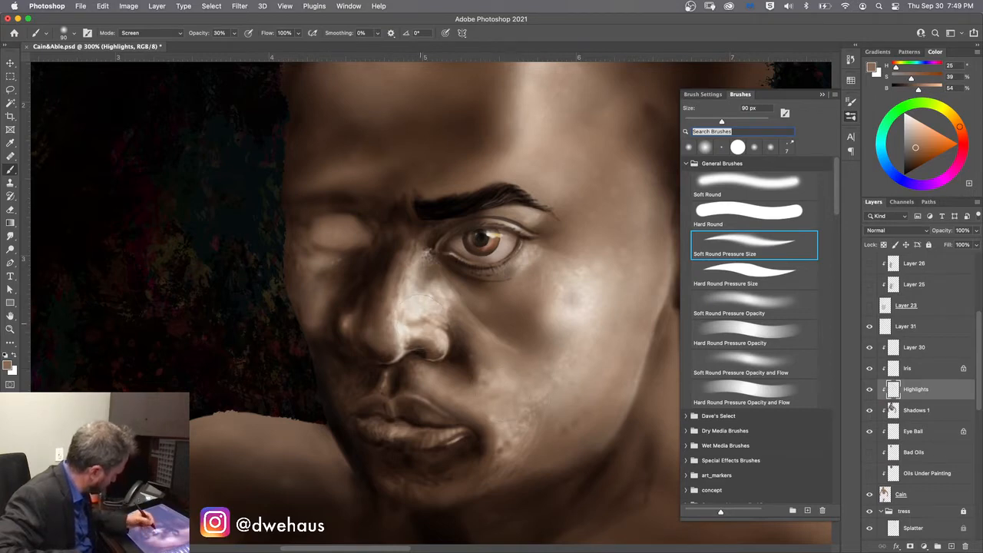
key(bracketleft)
key(bracketleft)
key(bracketleft)
key(bracketleft)
key(bracketleft)
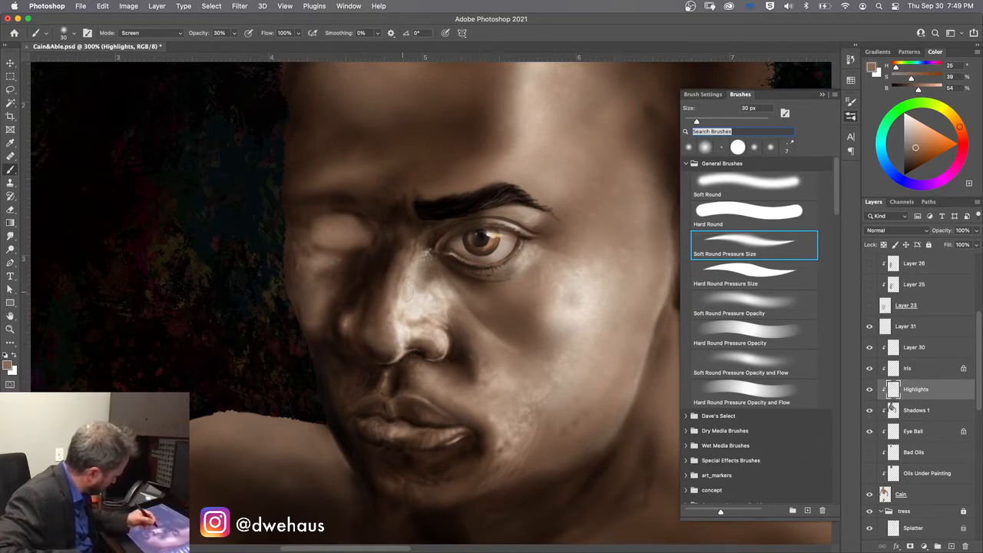
drag(408, 292, 455, 342)
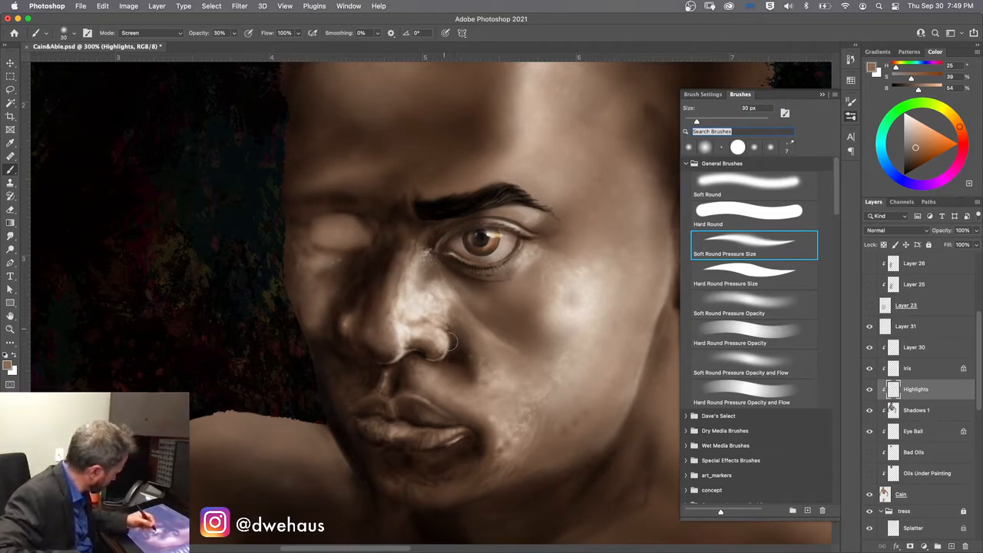
- Activate the Shadows 1 layer and shade under the nostril's outer edge with a 30 px Hard Round Pressure Size brush in Multiply at 10% opacity
click(914, 411)
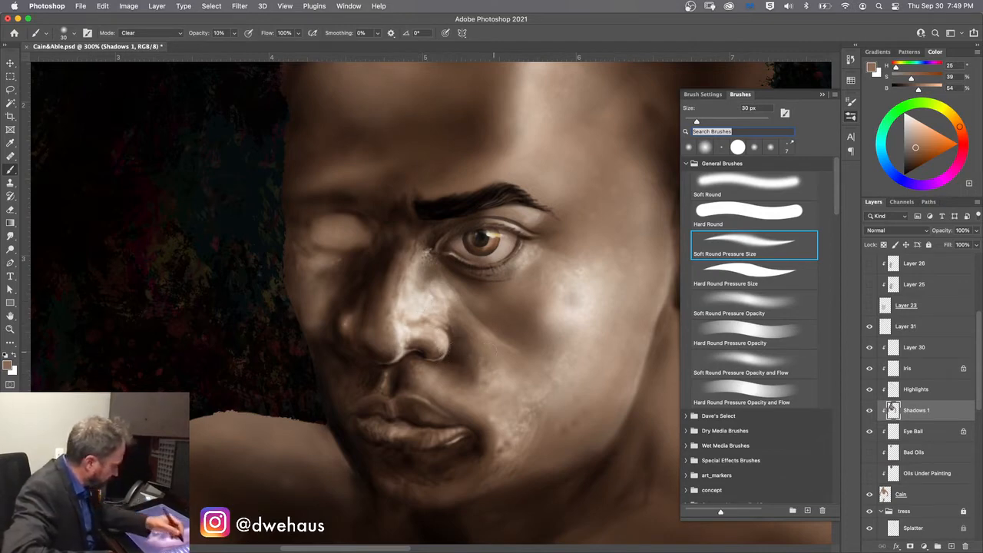
click(732, 270)
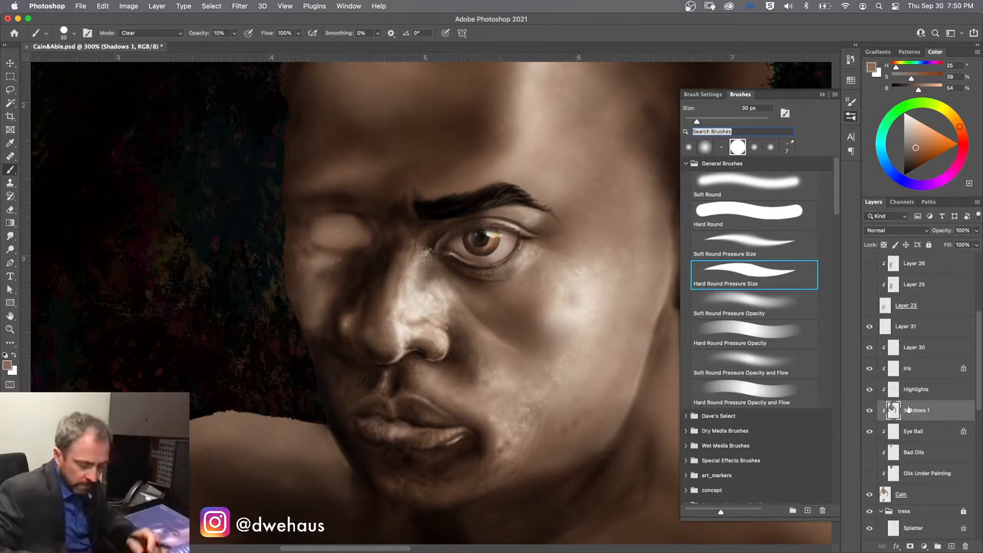
key(alt+shift+m)
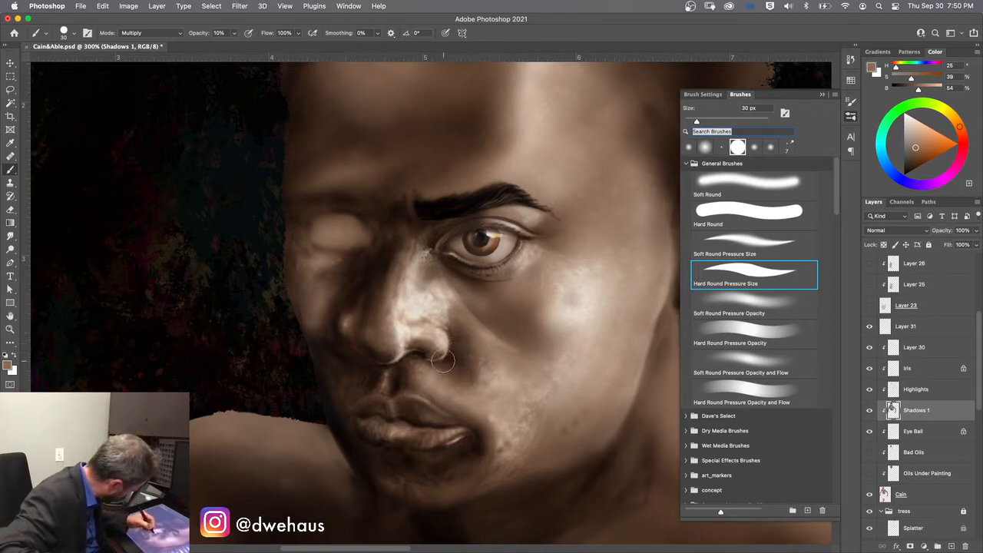
drag(443, 361, 450, 355)
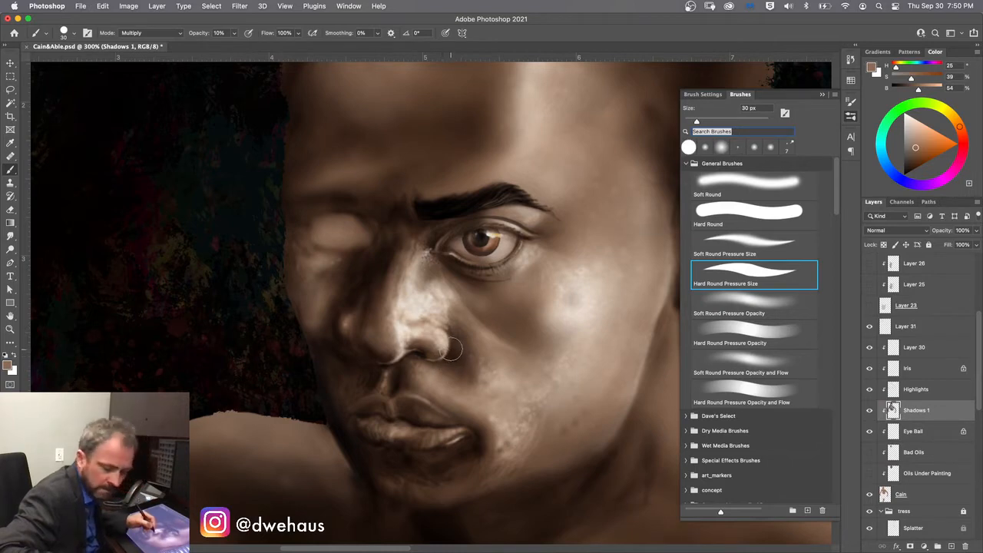
- Set the brush to 80% opacity and 10 px and darken the crease around the nostril's lower outer edge
key(8)
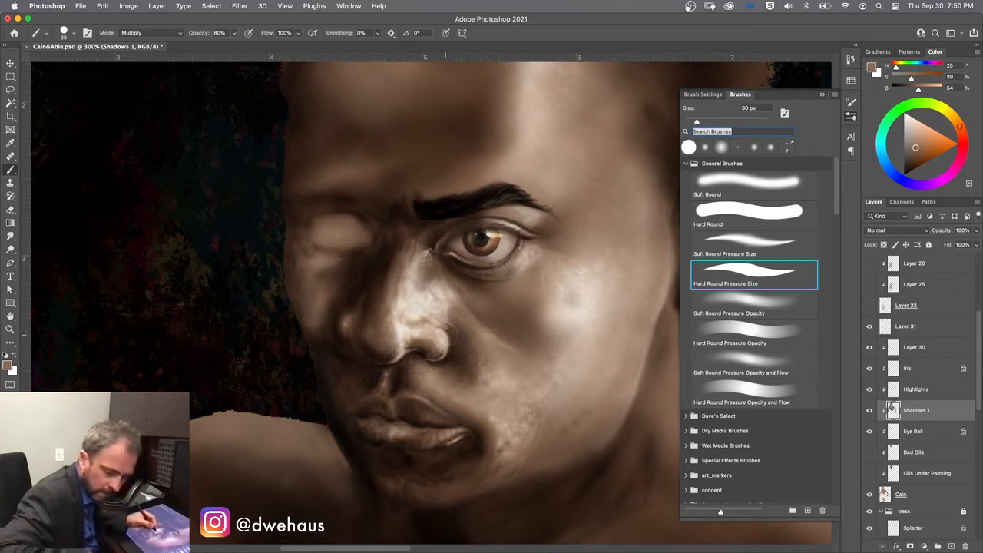
key(bracketleft)
key(bracketleft)
key(bracketleft)
key(bracketleft)
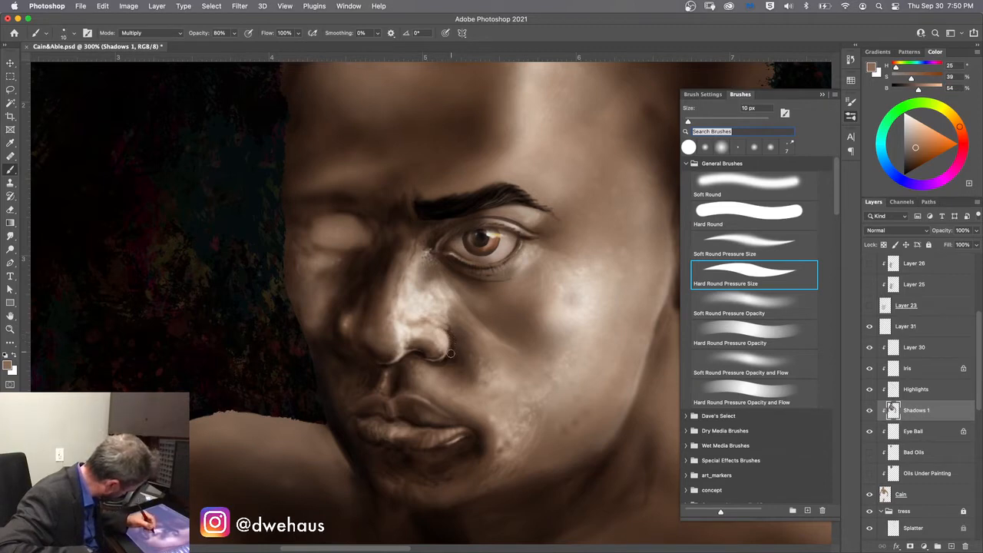
drag(451, 354, 443, 362)
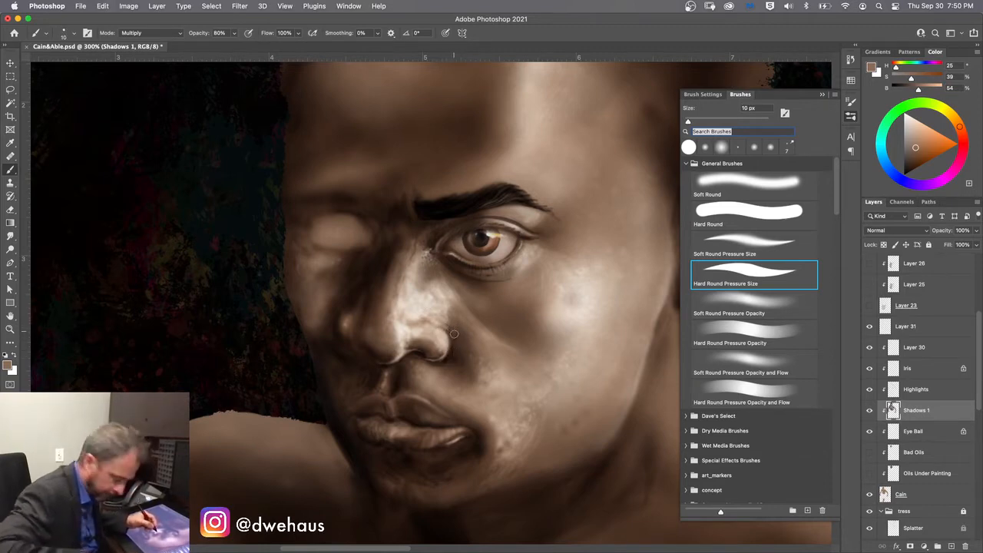
- Reduce the Multiply brush to 6 px for fine shadow lines around the nostril and undo the latest strokes
key(bracketleft)
key(bracketleft)
key(bracketleft)
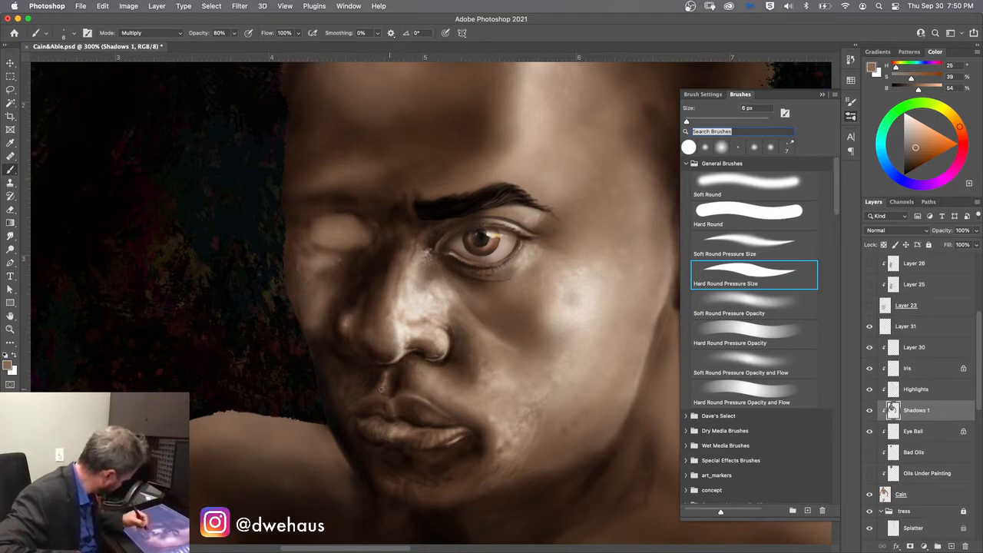
key(super+z)
key(super+z)
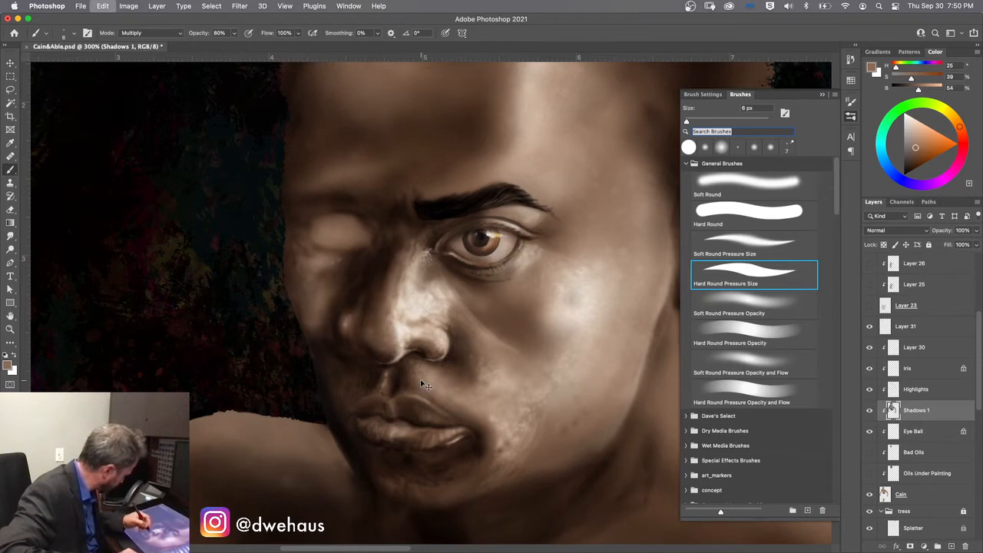
key(super+z)
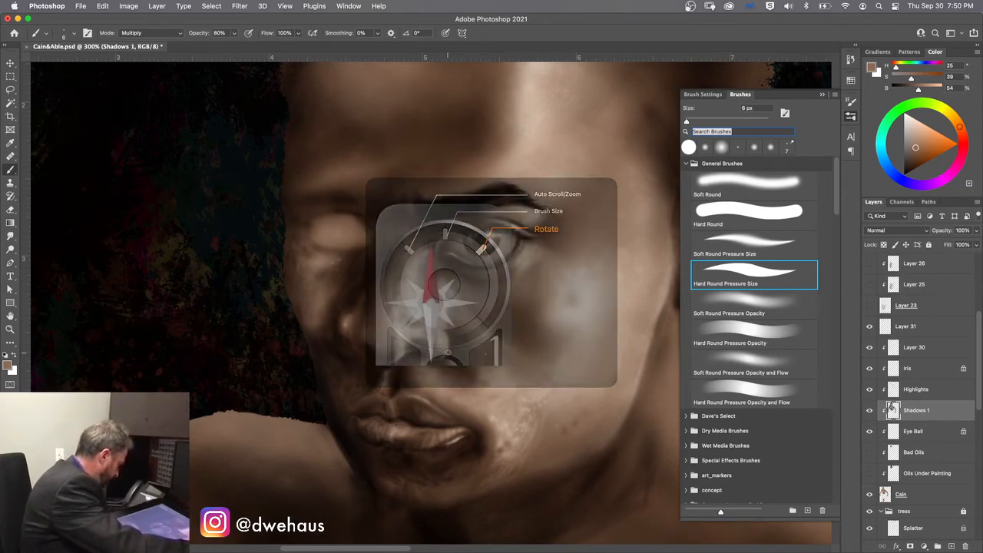
- Rotate the canvas to lay the face sideways and refine the dark nostril edge at 6 px, undoing the stray stroke
scroll(448, 352, down, 8)
scroll(447, 351, down, 2)
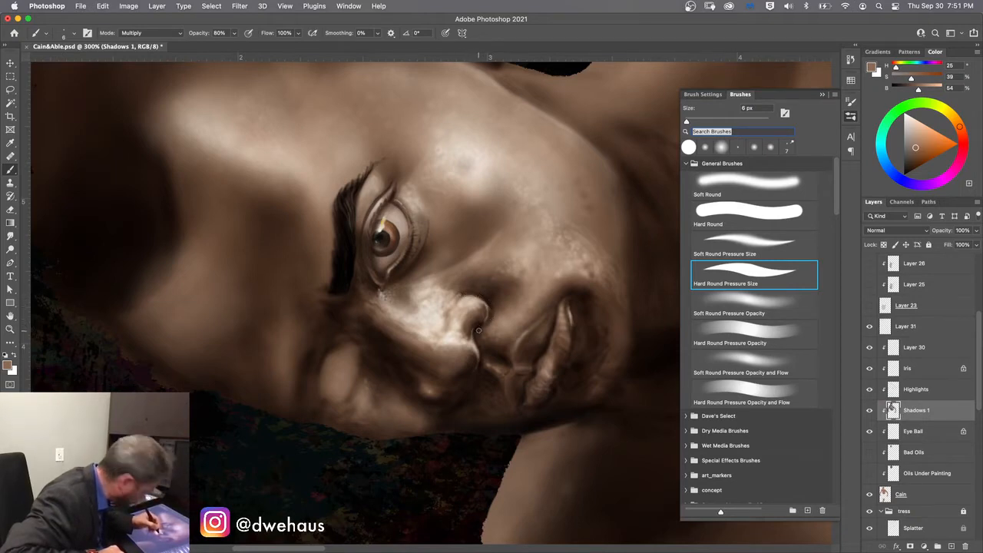
key(super+z)
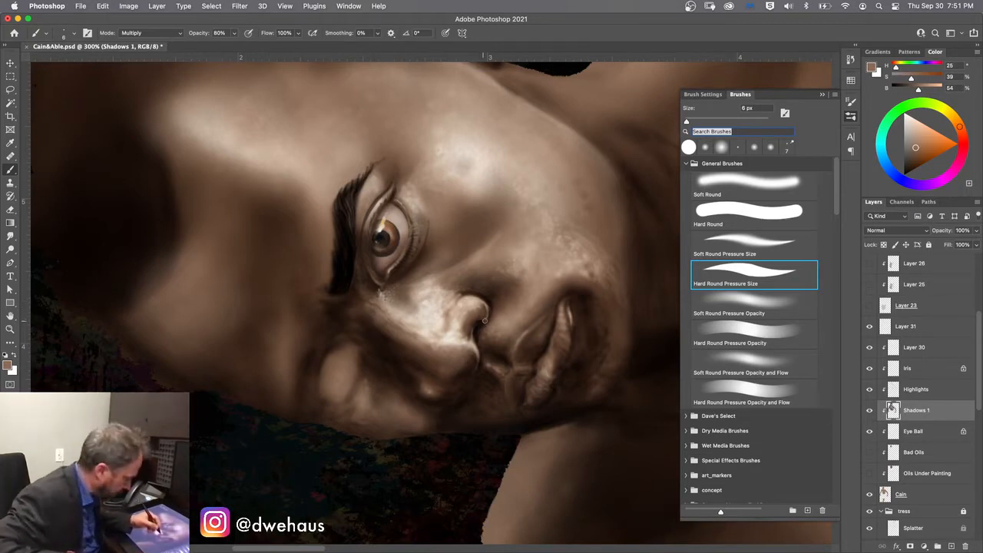
- Switch to the Soft Round Pressure Size brush at 20 px, try soft shading around the nostril and undo those strokes
click(722, 242)
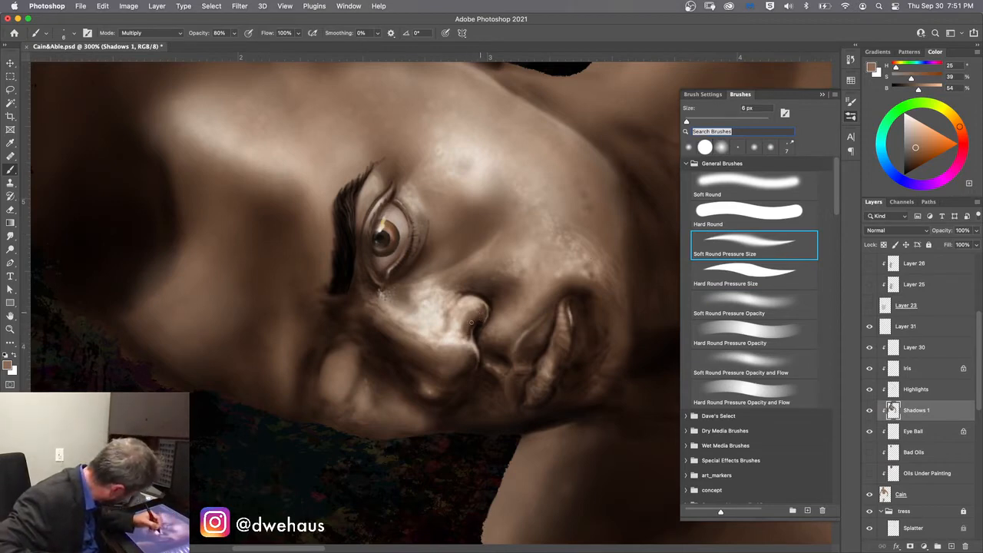
key(bracketright)
key(bracketright)
key(bracketright)
key(bracketright)
key(bracketright)
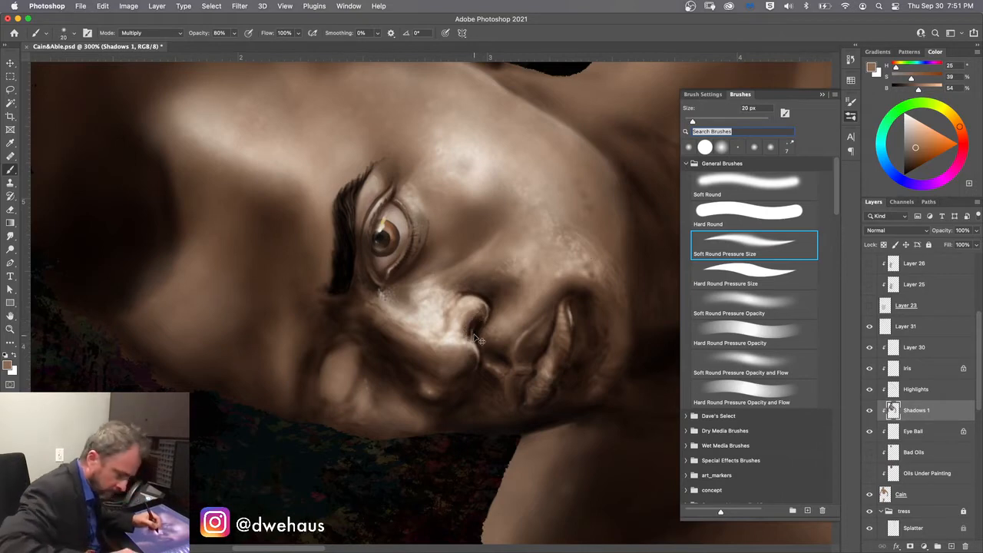
key(ctrl+z)
key(ctrl+z)
key(ctrl+z)
key(ctrl+z)
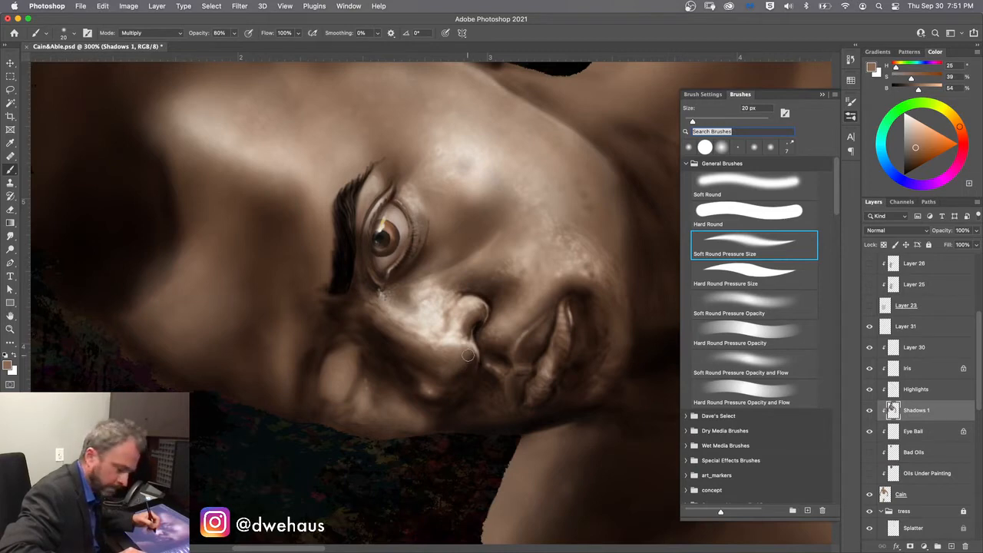
key(ctrl+z)
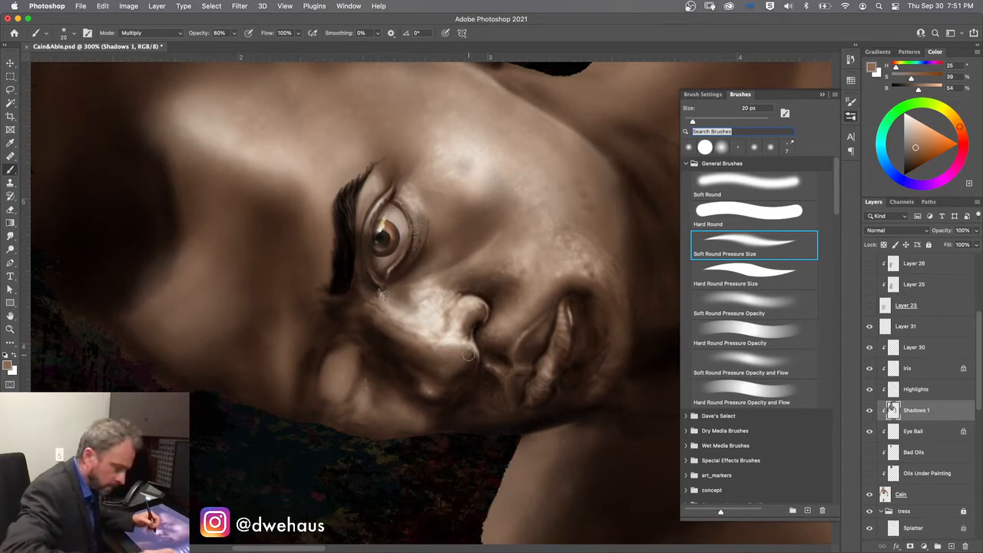
- Lower the Multiply brush to 10% opacity and enlarge it to 30 px for gentle shading on the nostril wing
key(1)
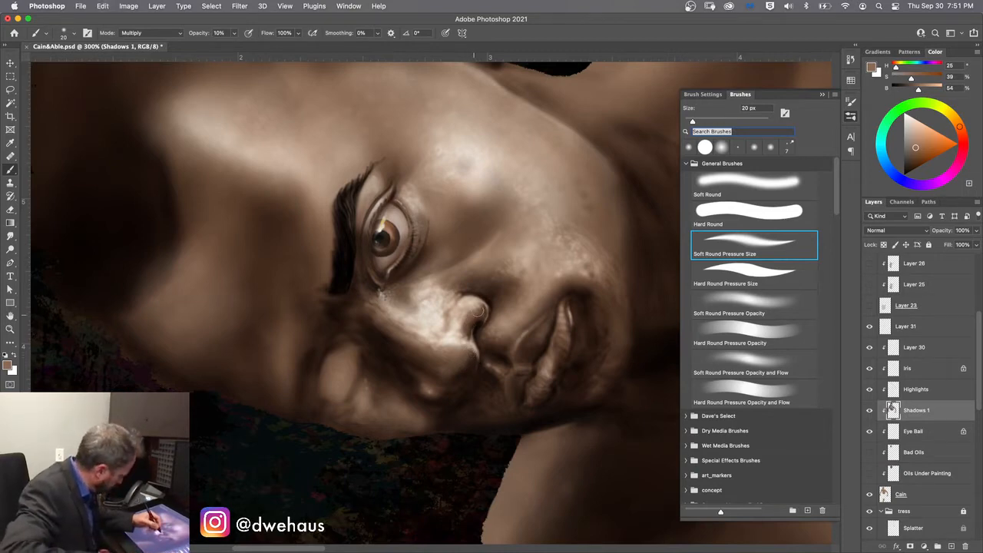
key(bracketright)
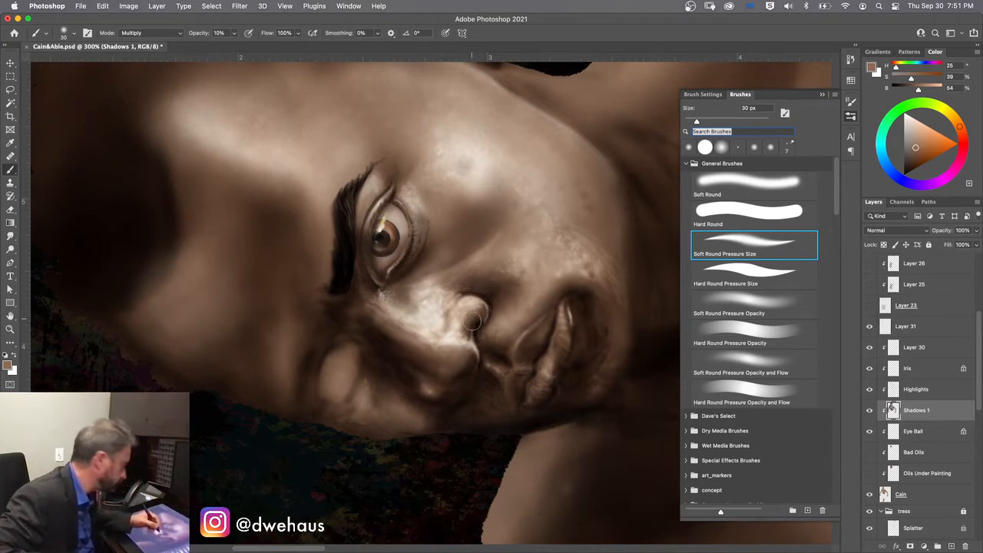
- Activate the Highlights layer and brighten the nostril wing and nose tip with the Screen brush at 30% opacity
click(910, 389)
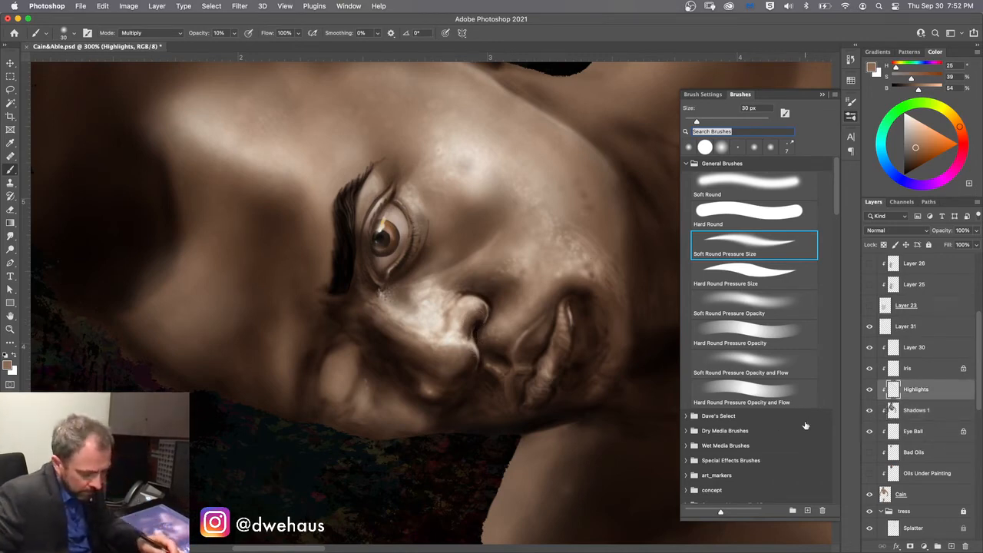
key(alt+shift+s)
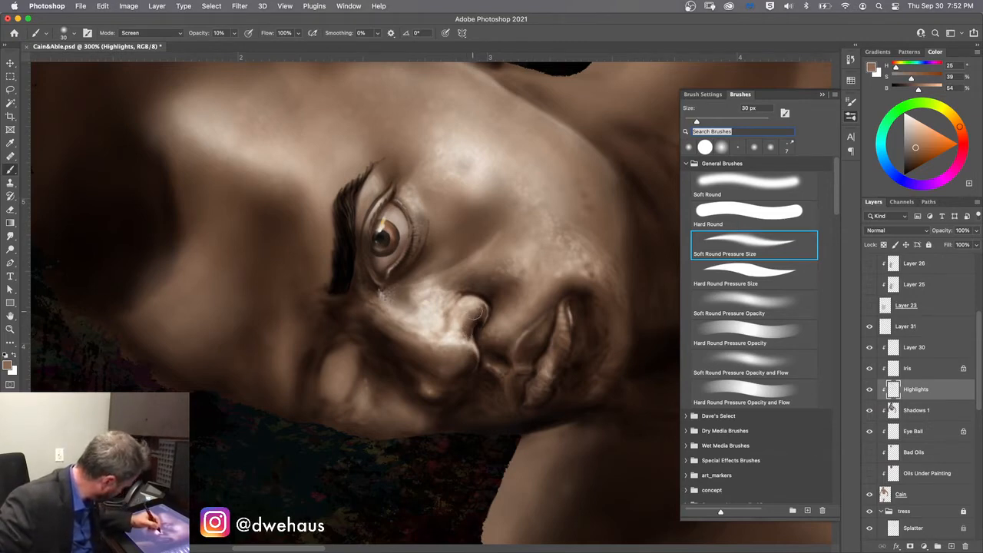
key(3)
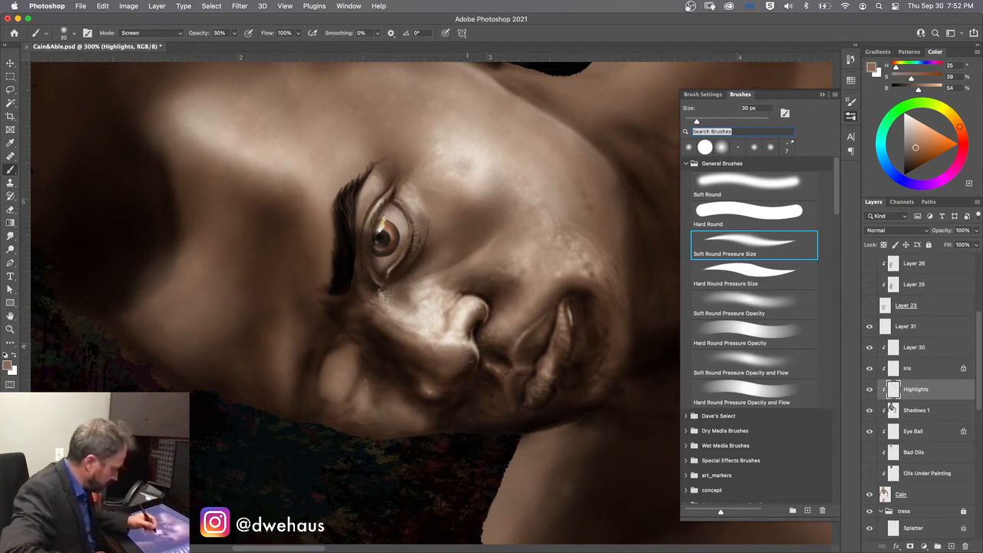
- Soften the nose highlights with the brush in Clear mode at 10% opacity and rotate the canvas back upright
key(alt+shift+c)
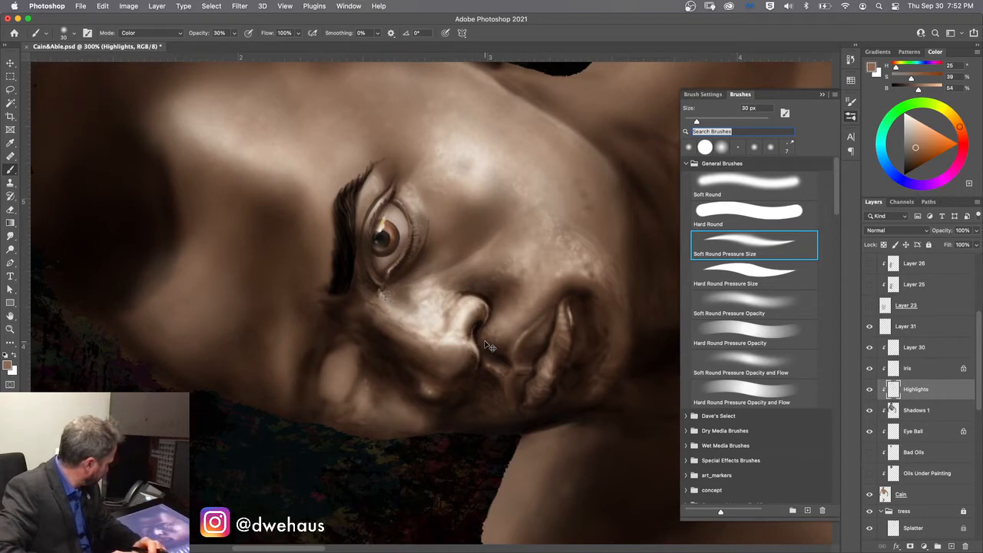
key(shift+alt+r)
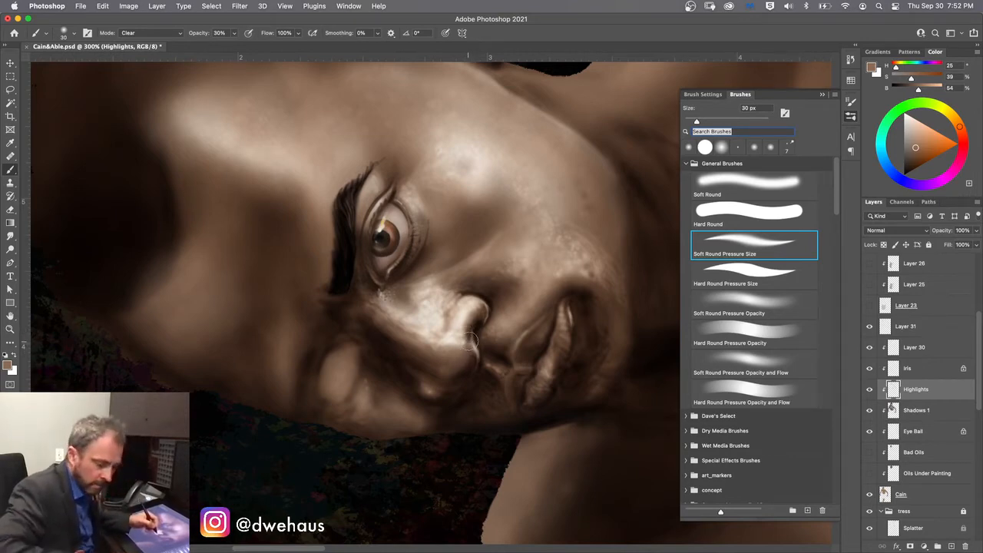
key(2)
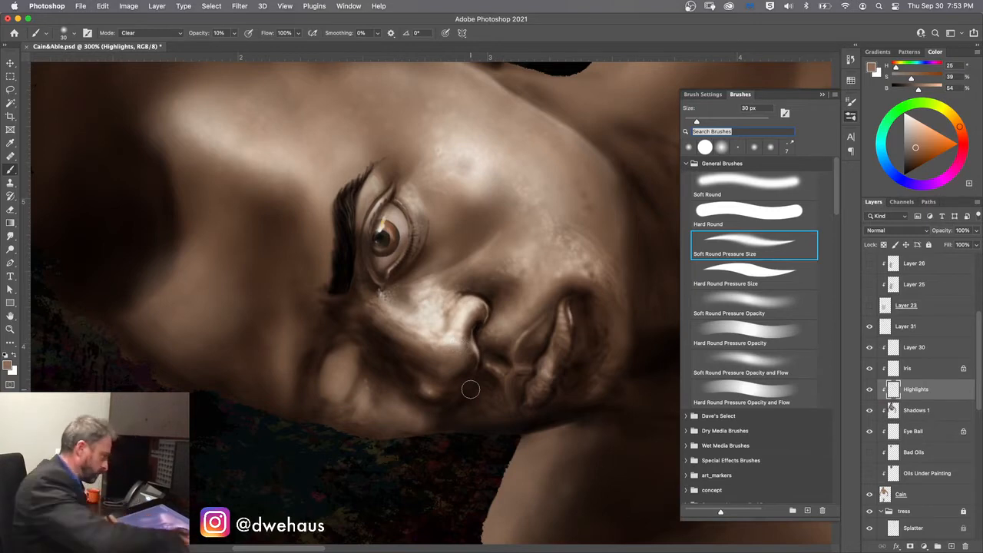
key(r)
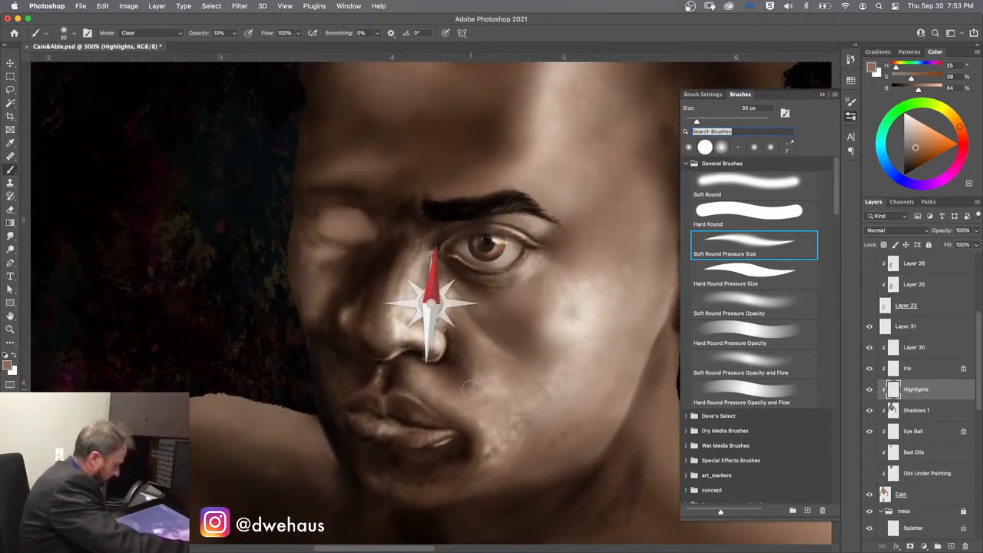
drag(470, 390, 470, 390)
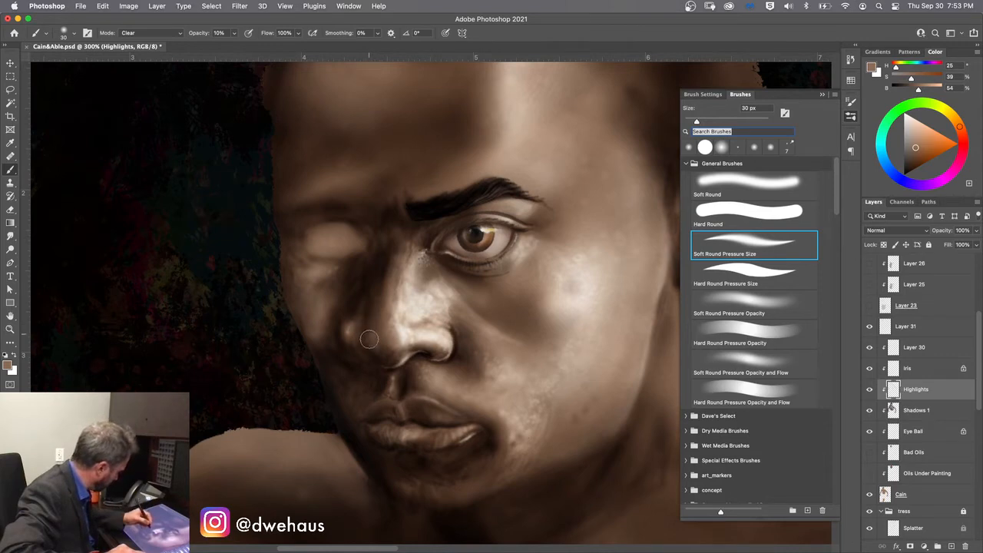
- Activate the Shadows 1 layer and lighten the shadowed side of the nose with a 45 px Clear brush at 10% opacity
click(914, 411)
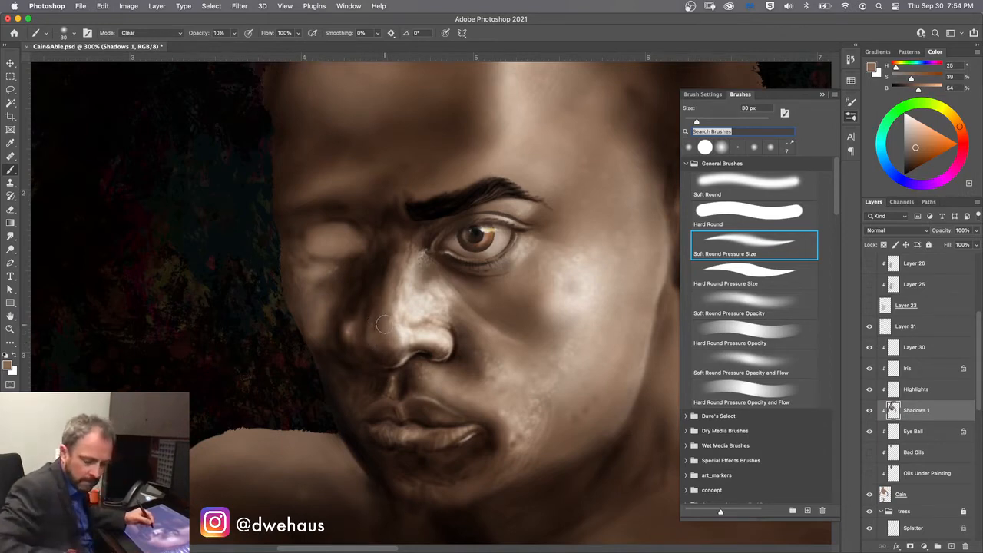
key(])
key(])
key(])
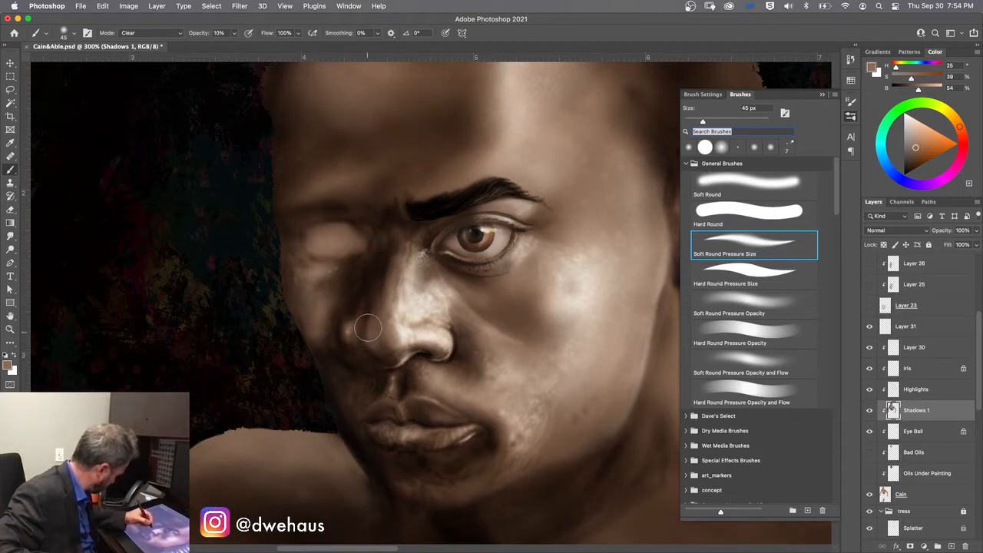
drag(369, 341, 382, 346)
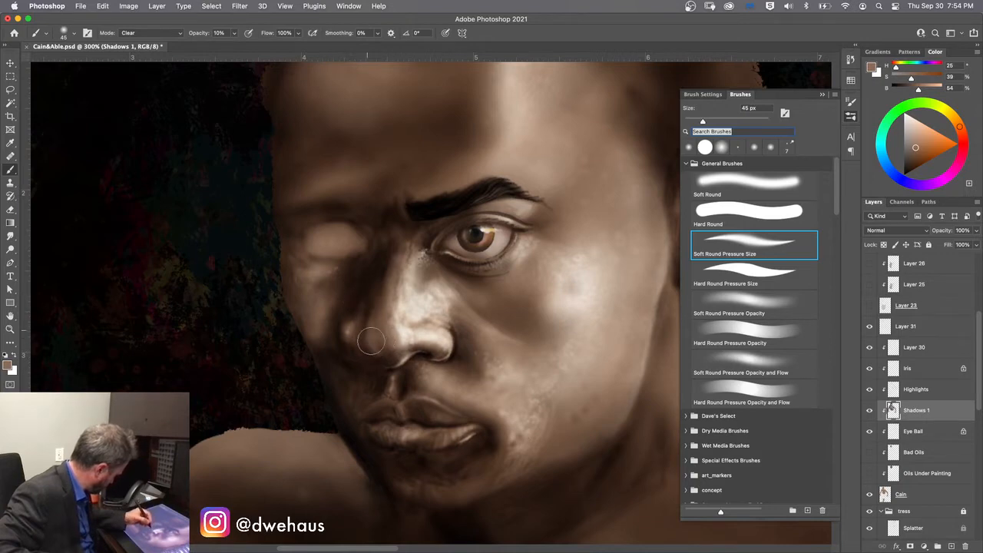
mouse_move(351, 285)
mouse_down()
mouse_move(376, 332)
mouse_move(381, 295)
mouse_up()
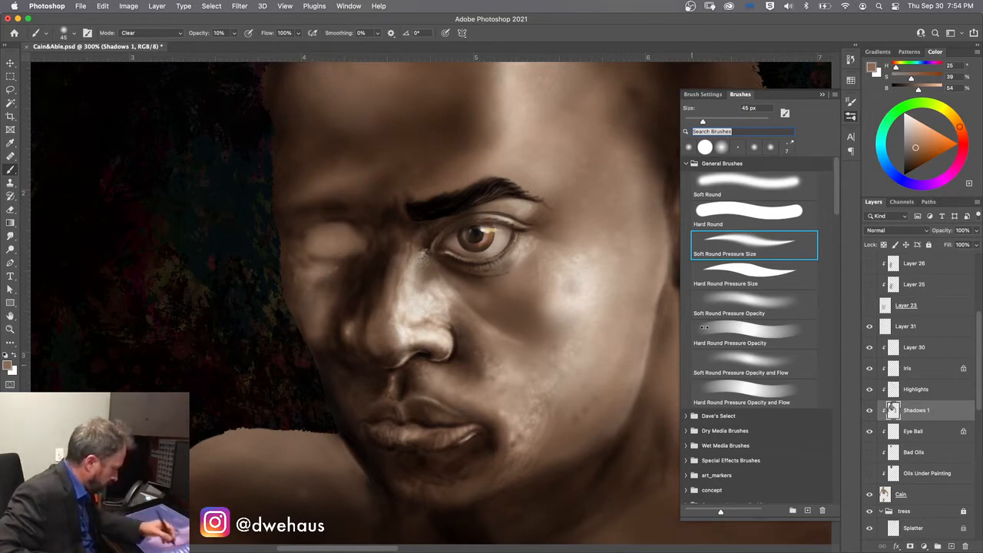
- On the Highlights layer, brighten the nose's shadowed side in Screen mode and soften it with a 25 px Clear brush at 20% opacity
click(909, 390)
key(shift+alt+s)
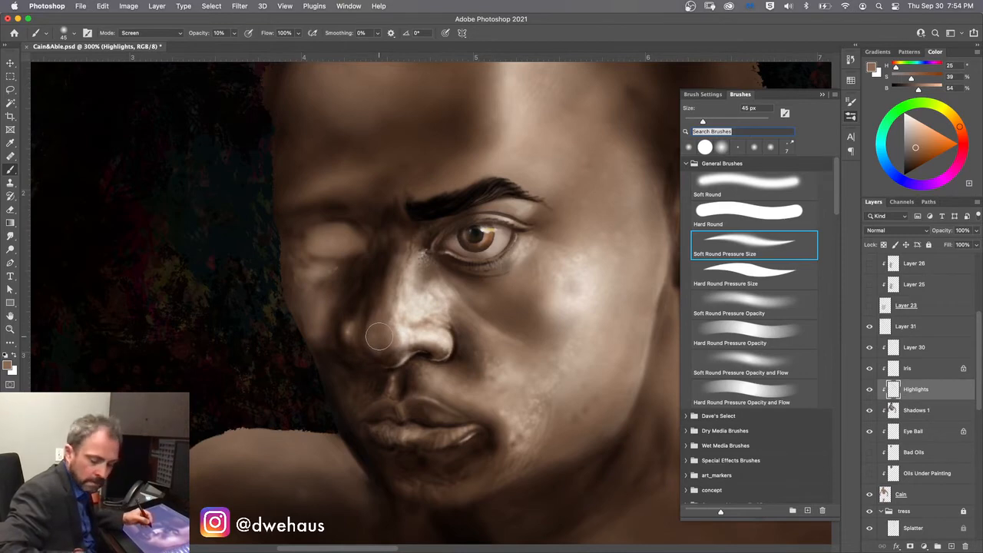
key(bracketleft)
key(bracketleft)
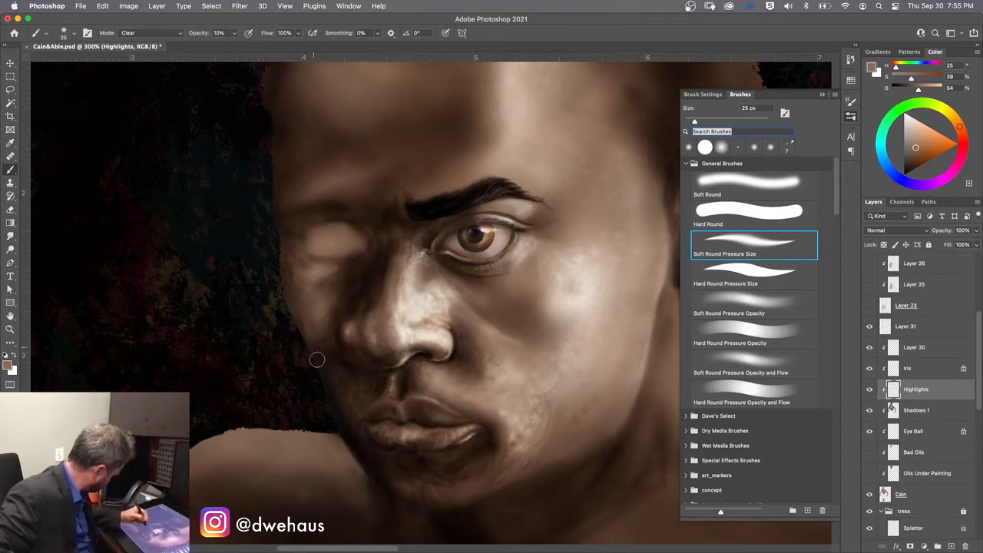
key(2)
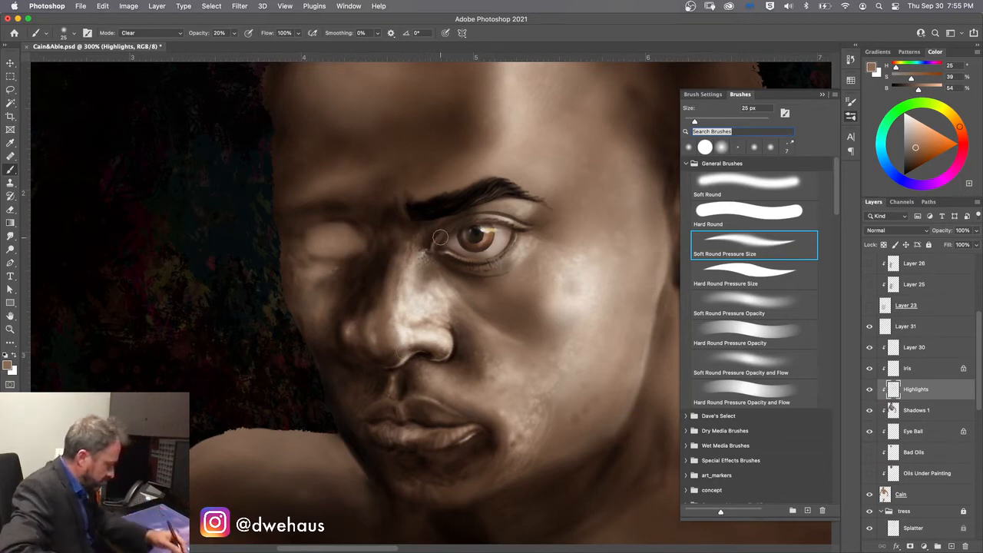
- On the Shadows 1 layer, deepen the shadow under the nose with a 25 px Hard Round Pressure Size brush in Multiply mode at 80% opacity
click(917, 411)
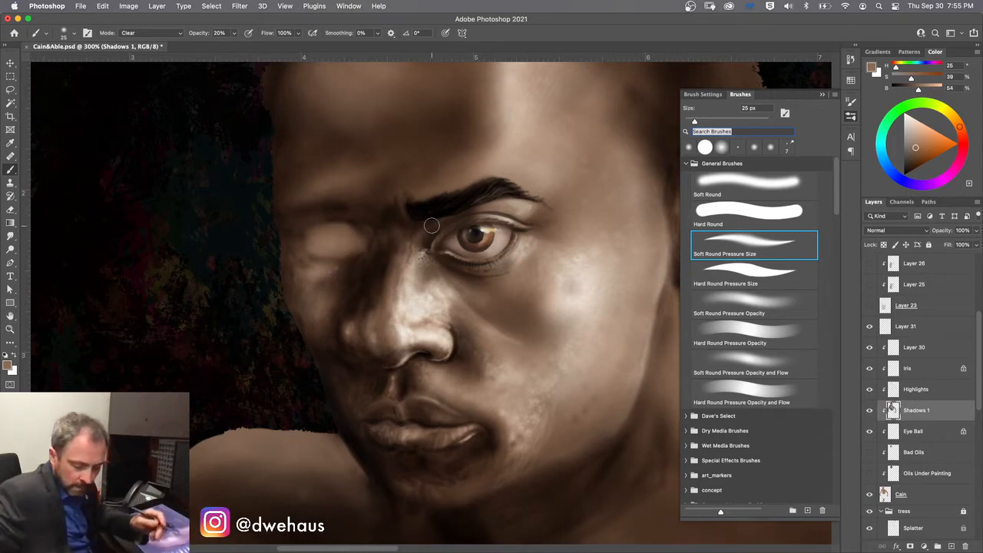
key(alt+shift+m)
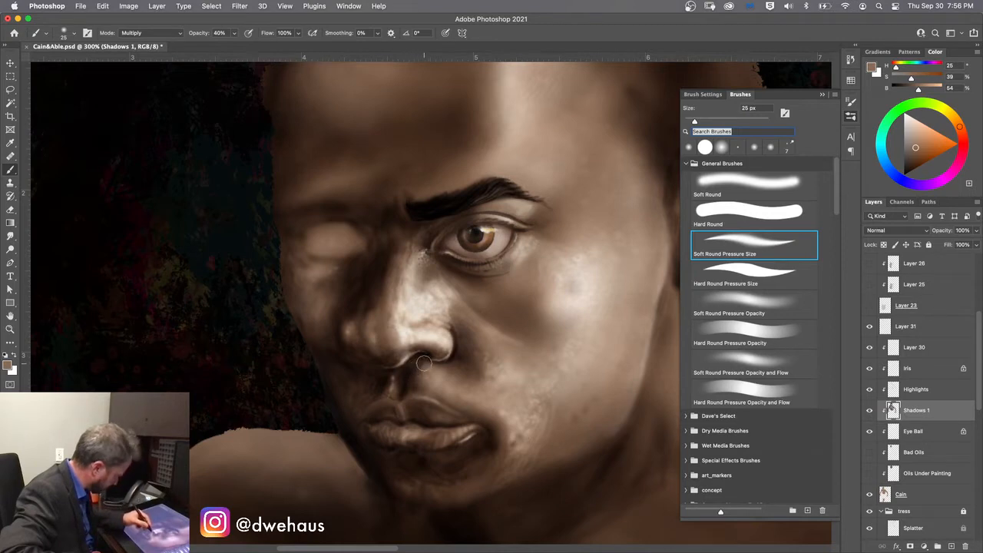
click(726, 267)
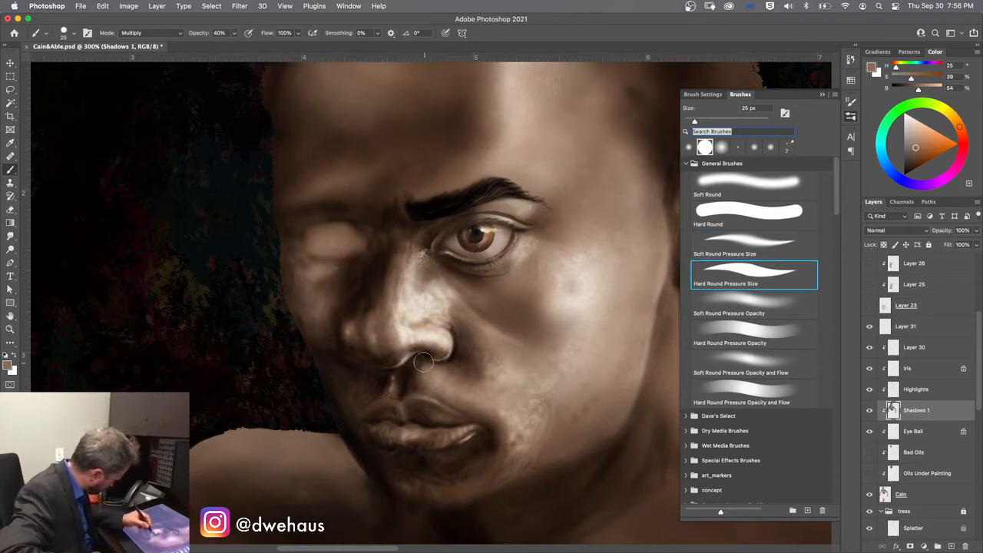
drag(419, 364, 407, 366)
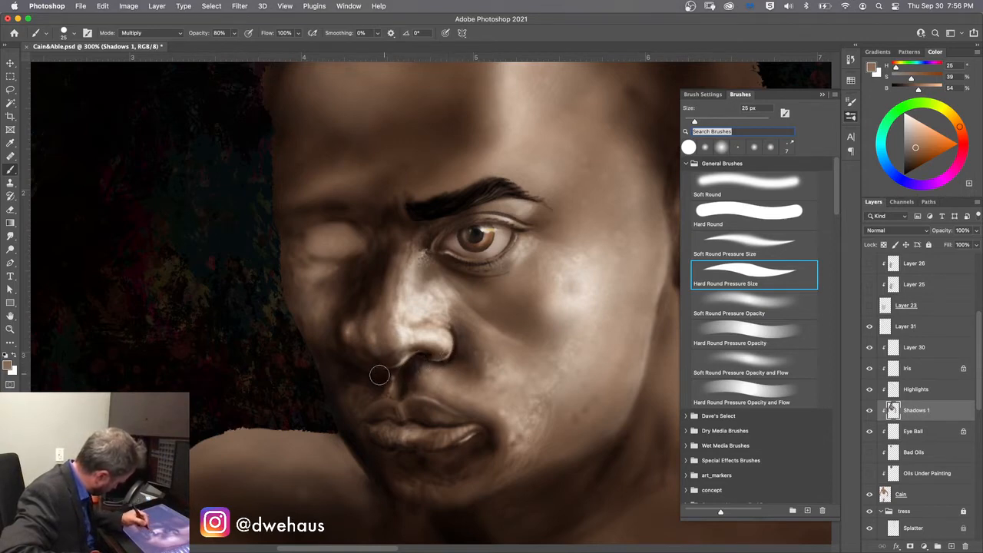
key(super+z)
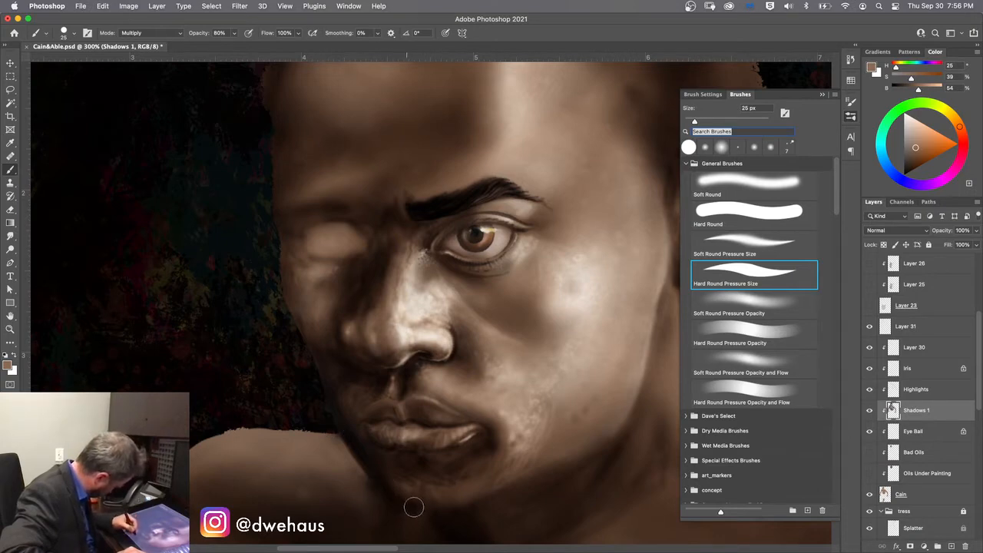
key(super+z)
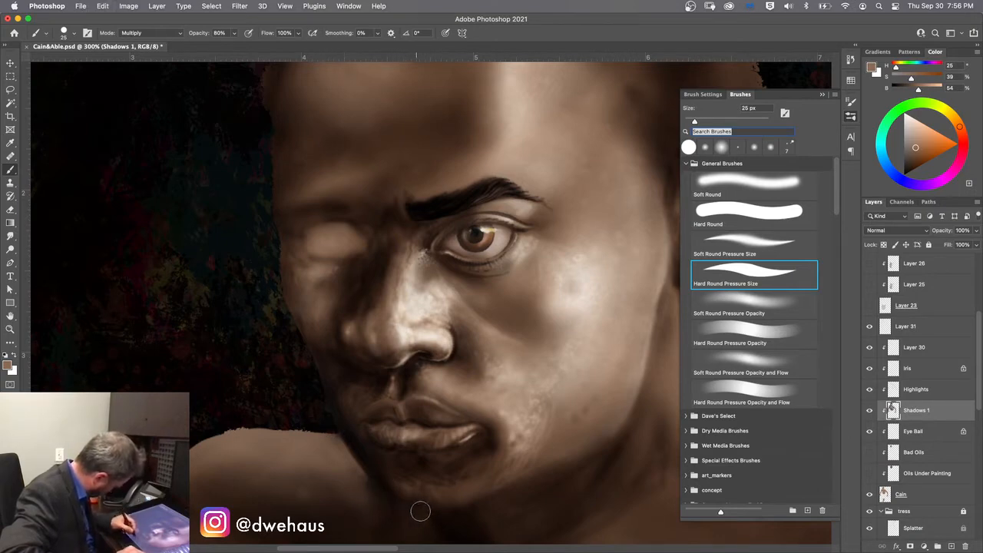
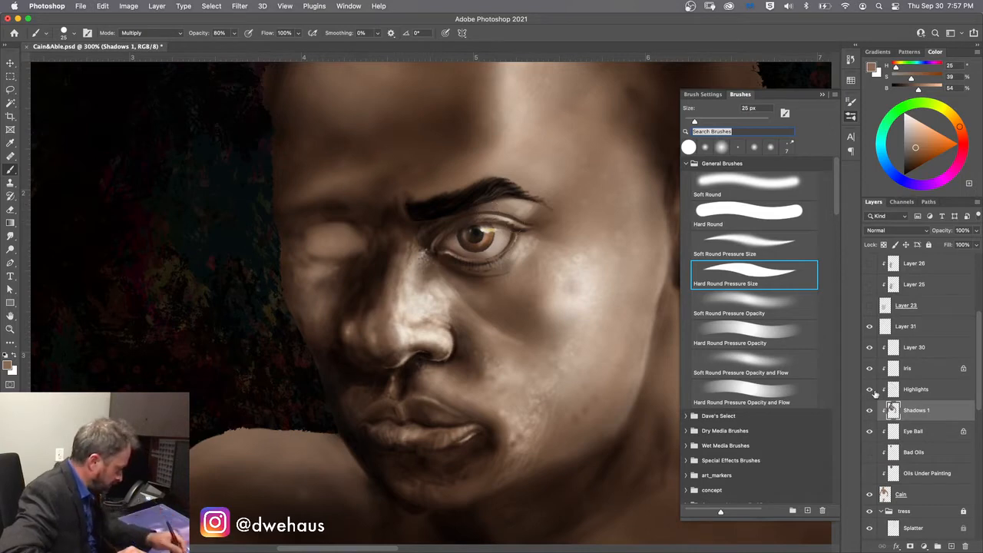
- Hide and reshow the Highlights layer to compare the face with and without its highlights
click(871, 391)
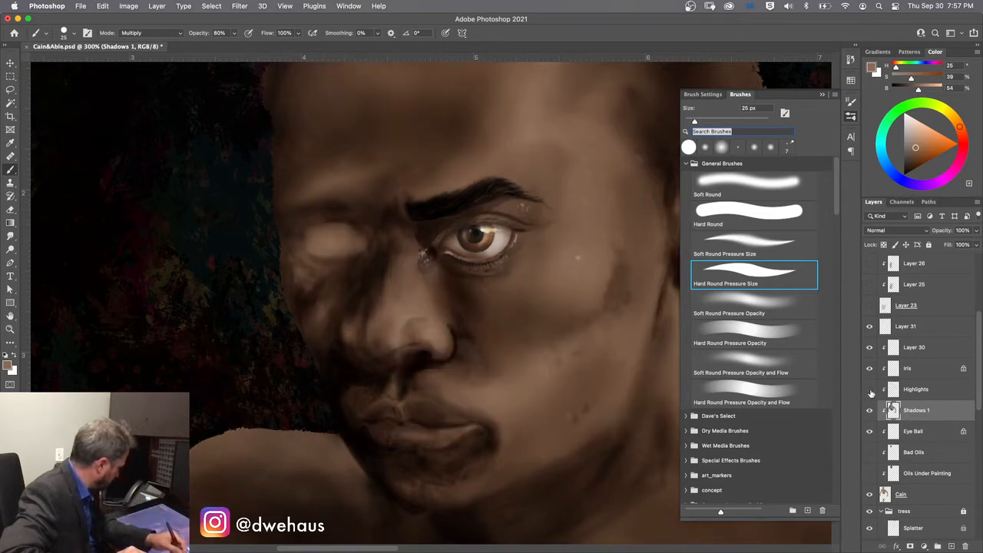
click(870, 390)
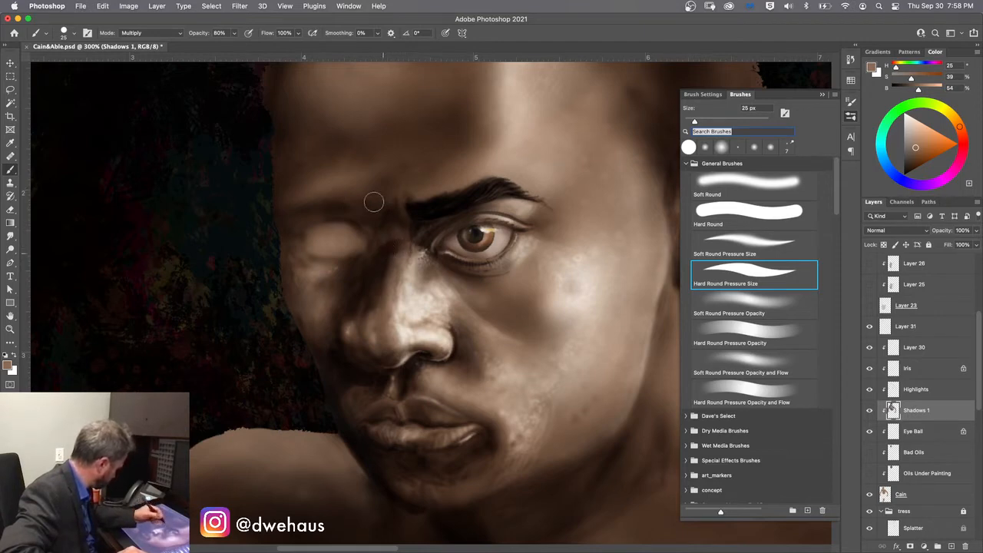
- Undo the last brow strokes and shade the forehead above the eyebrow with a 60 px Soft Round Pressure Size Multiply brush at 60% opacity
key(super+z)
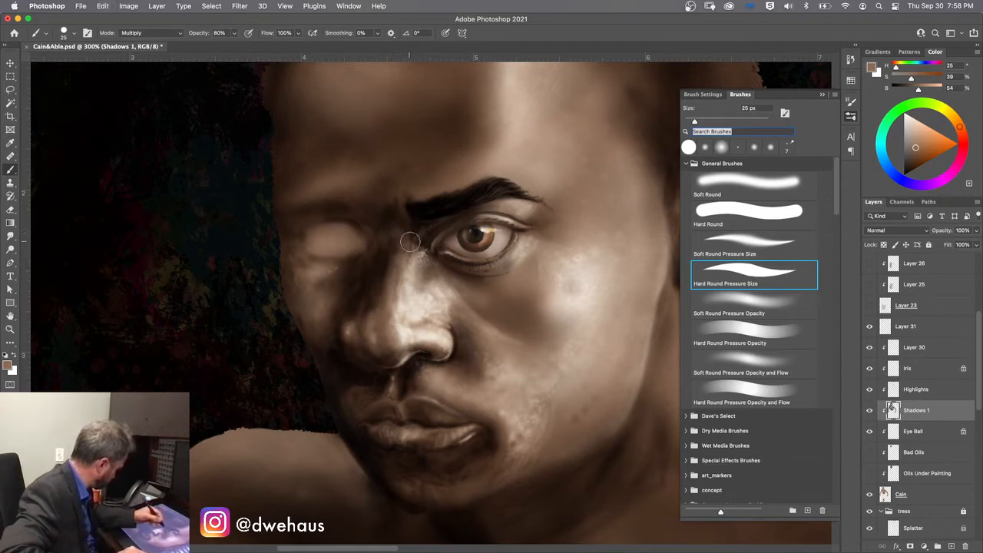
key(super+z)
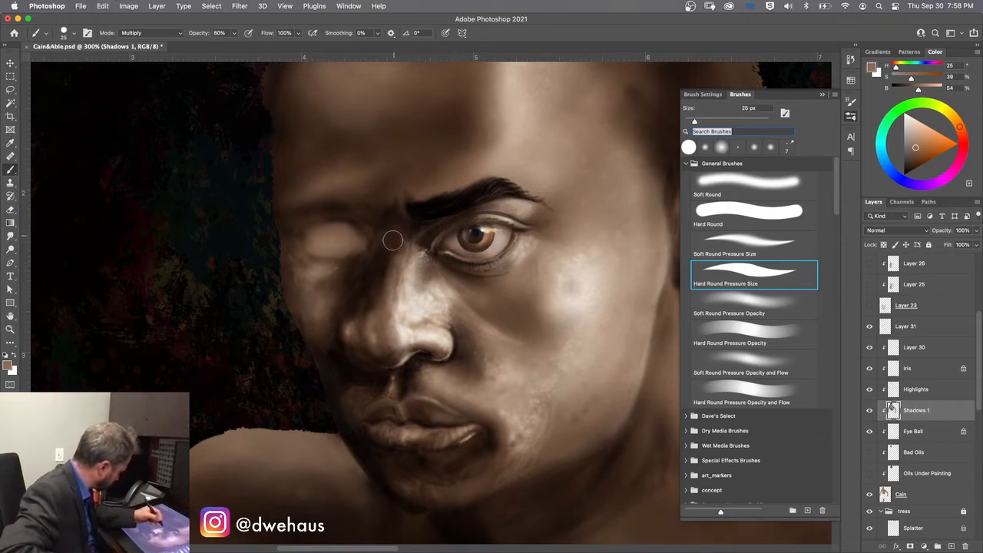
key(6)
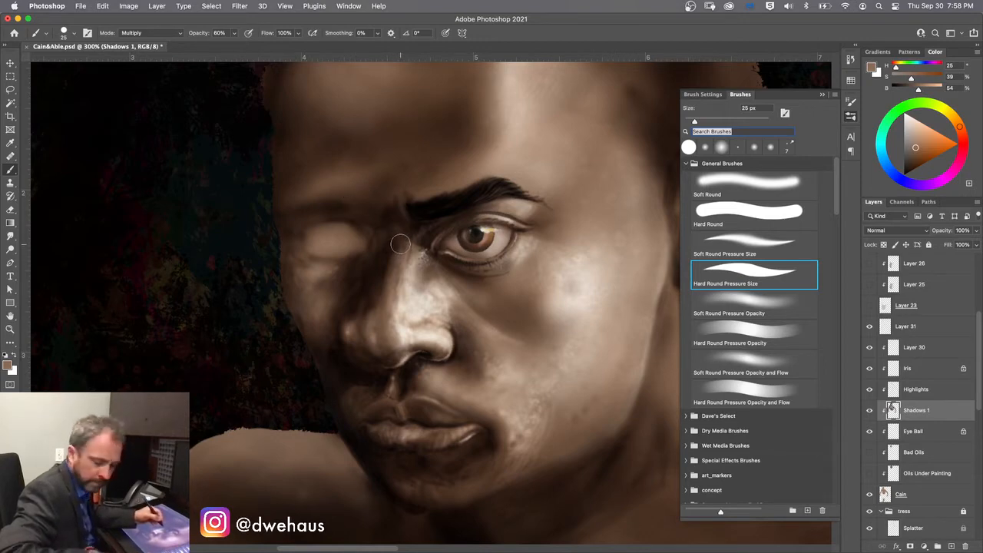
key(bracketright)
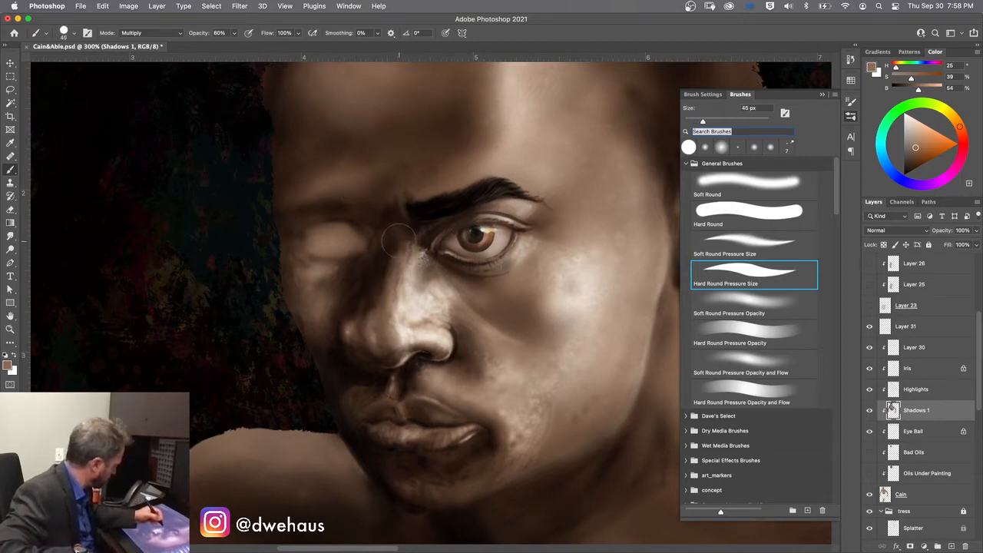
key(bracketright)
key(bracketright)
key(bracketright)
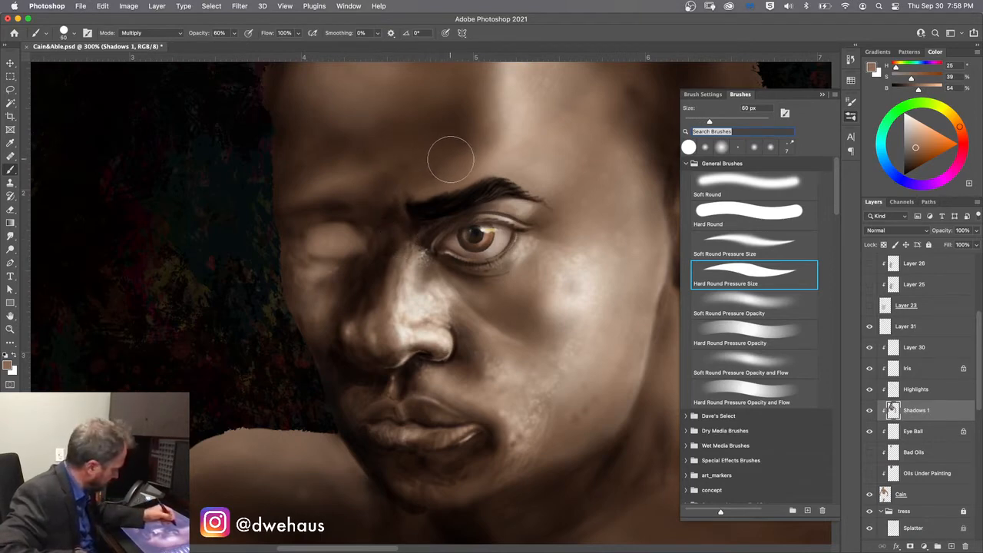
click(716, 238)
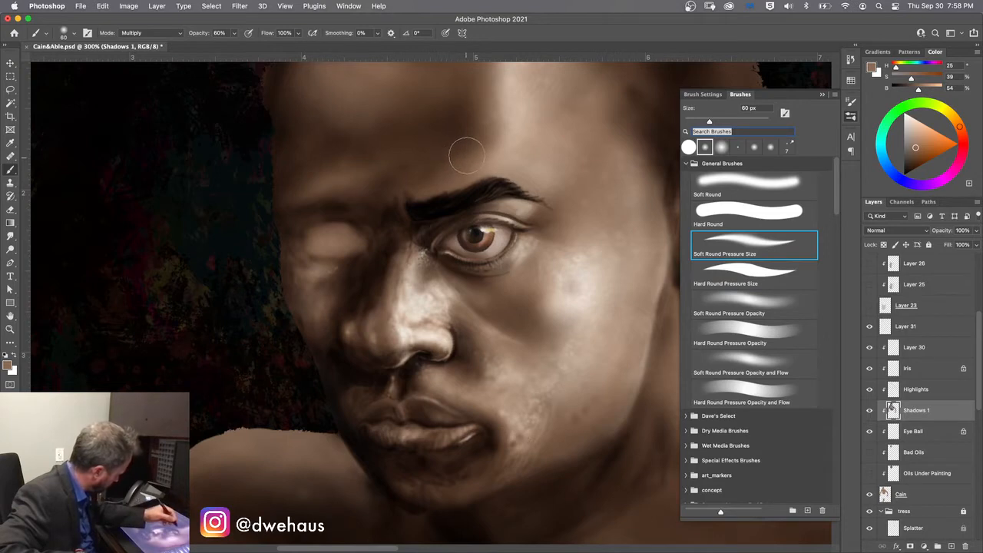
click(399, 191)
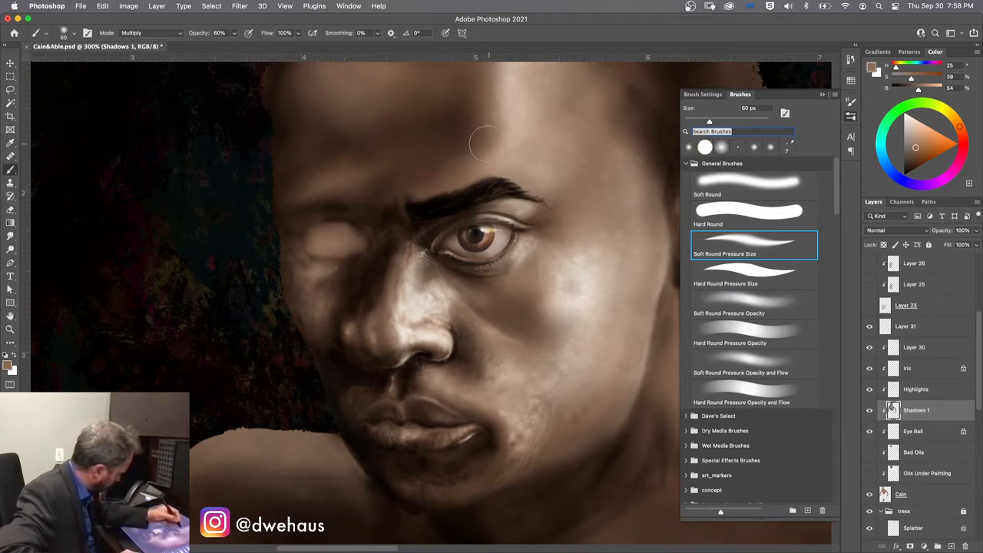
mouse_move(482, 144)
mouse_down()
mouse_move(405, 189)
mouse_move(429, 168)
mouse_up()
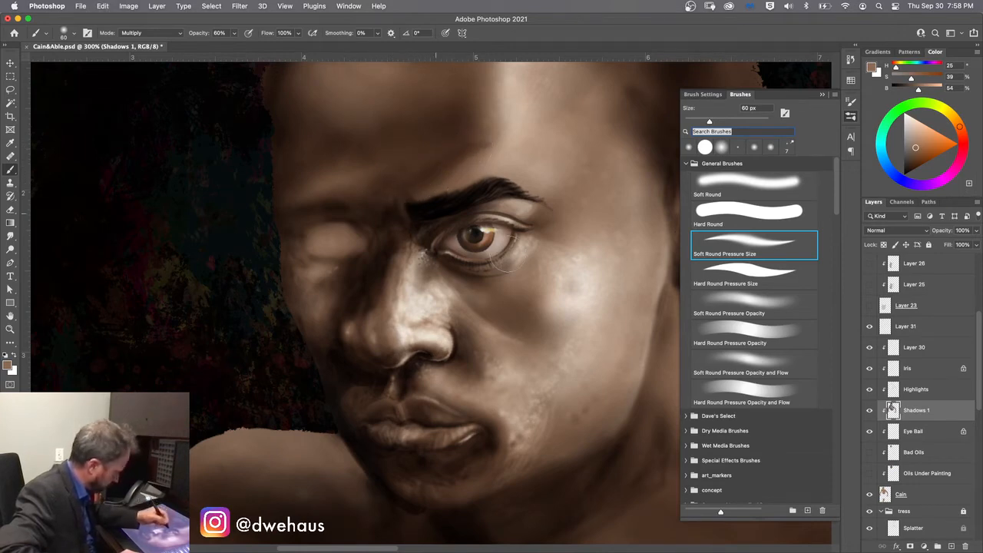
- Activate the Highlights layer and save the painting
click(908, 390)
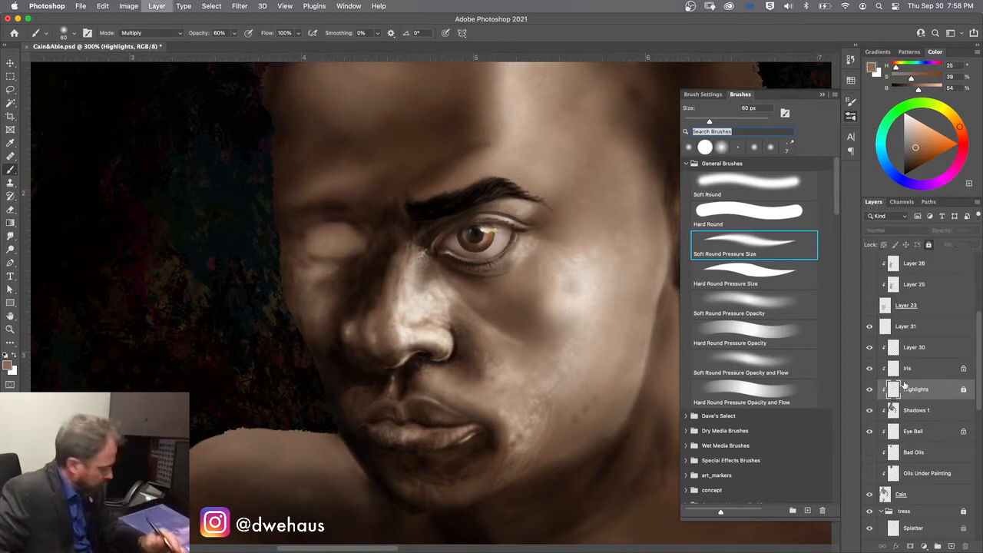
key(super+s)
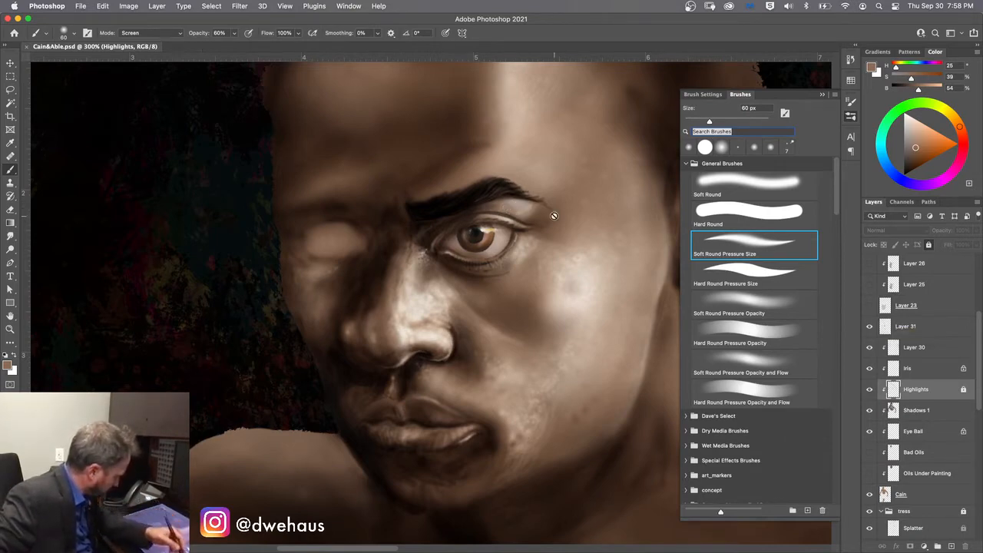
- Unlock the Highlights layer and brighten the skin above the eyebrow with the 60 px soft brush in Screen mode at 60% opacity
click(916, 412)
click(916, 390)
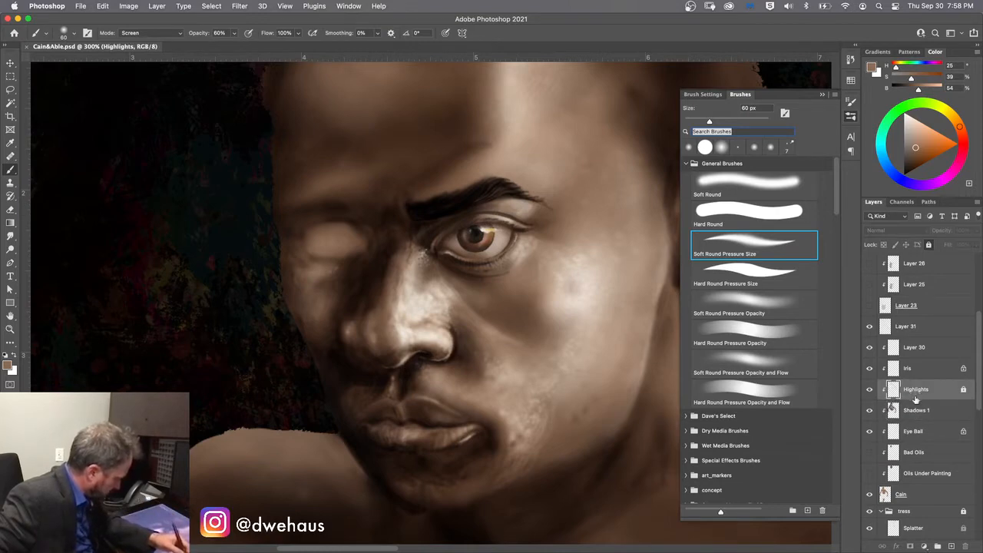
click(929, 246)
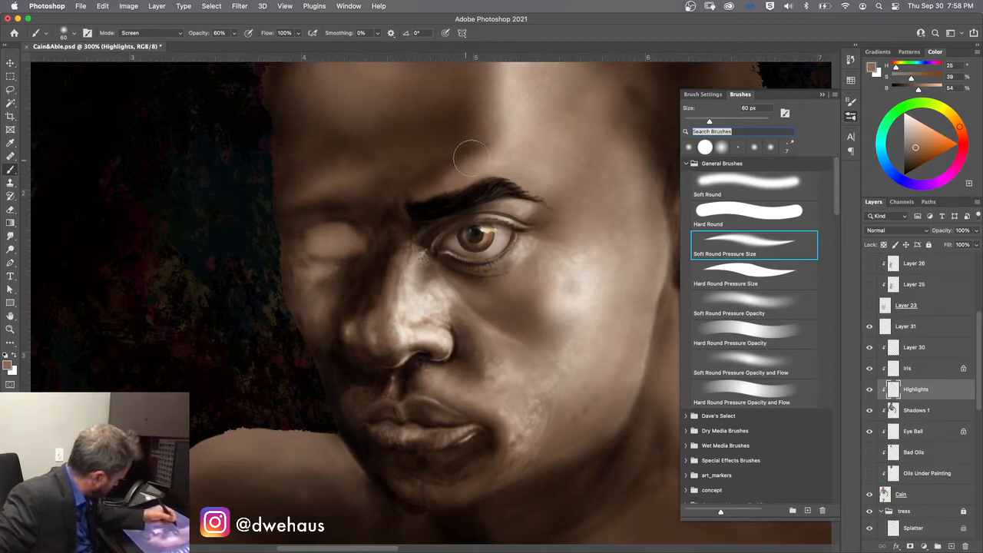
mouse_move(515, 166)
mouse_down()
mouse_move(486, 165)
mouse_move(476, 184)
mouse_up()
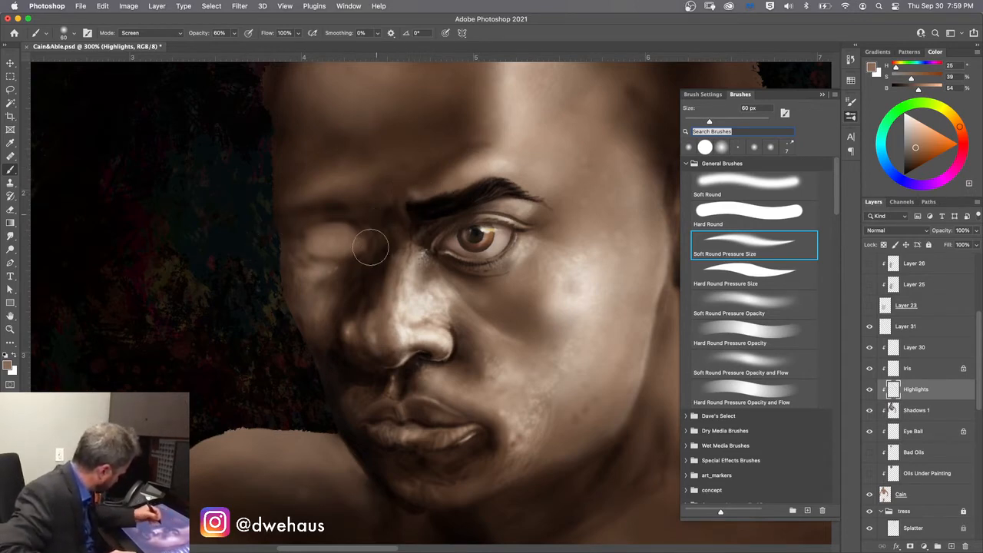
- Switch the brush colour to white and lightly highlight the skin at the eyebrow's inner end in Screen mode at 10% opacity
alt+click(386, 189)
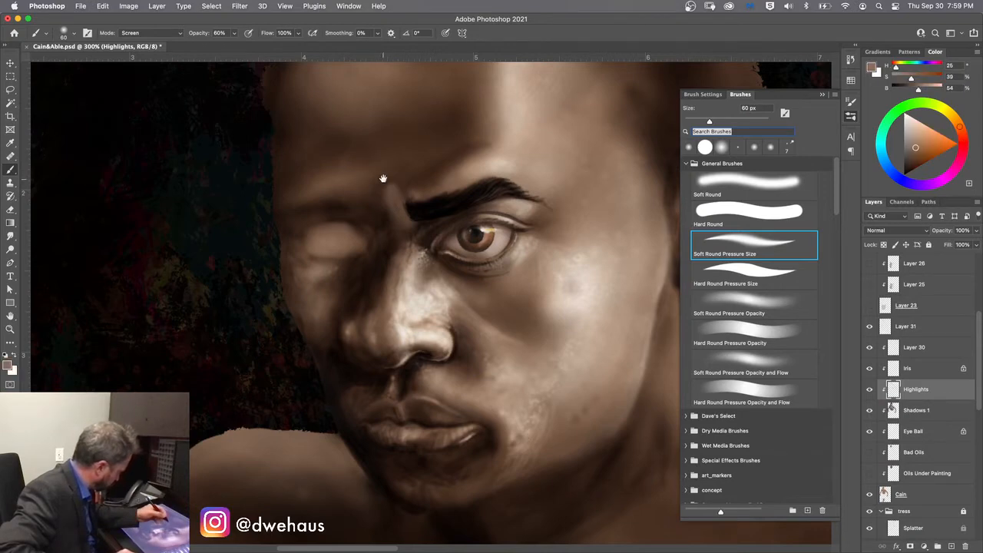
key(x)
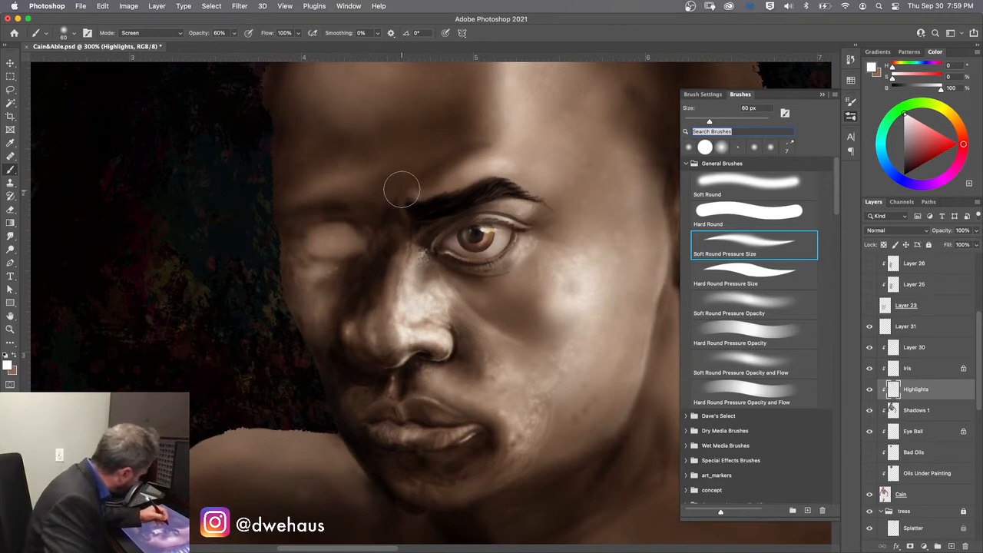
drag(397, 184, 404, 193)
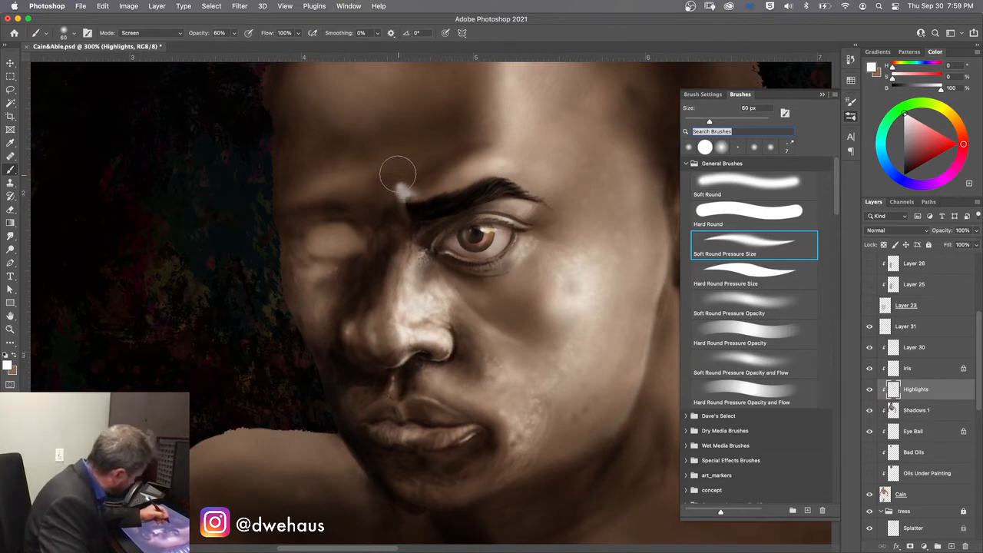
key(super+z)
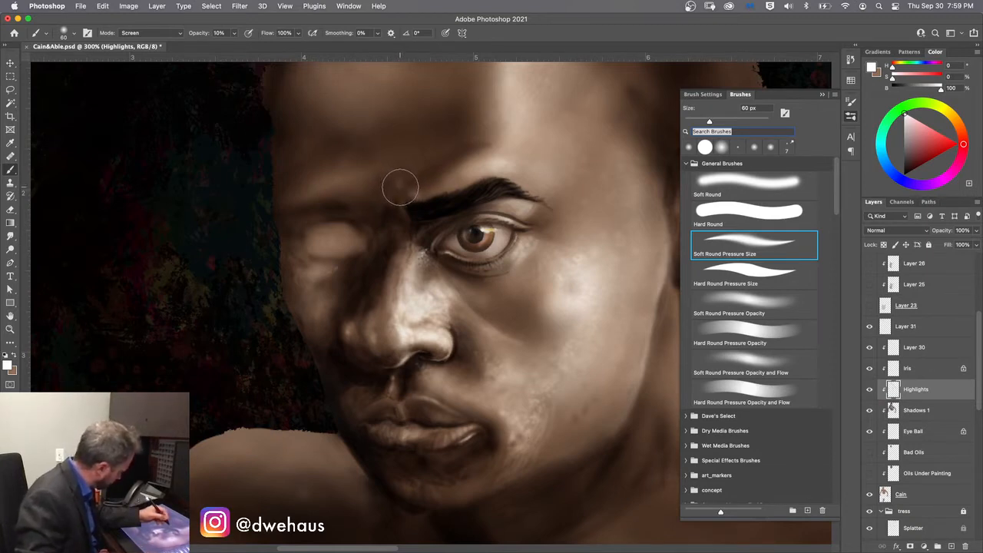
drag(400, 188, 414, 199)
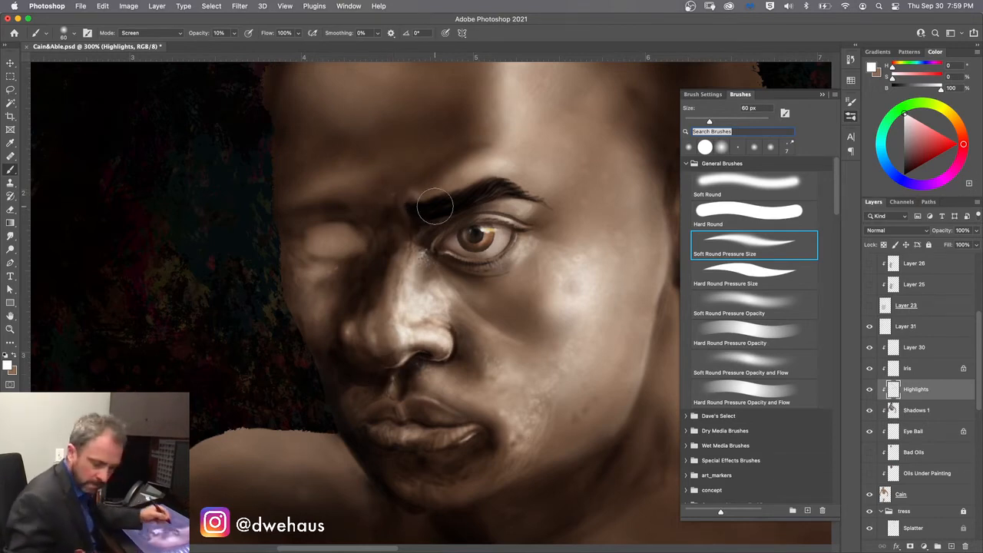
- Reduce the Screen brush to 15 px and try a fine highlight beside the eyebrow's inner end at 10% opacity
key(bracketleft)
key(bracketleft)
key(bracketleft)
key(bracketleft)
key(bracketleft)
key(bracketleft)
key(bracketleft)
key(bracketleft)
key(bracketleft)
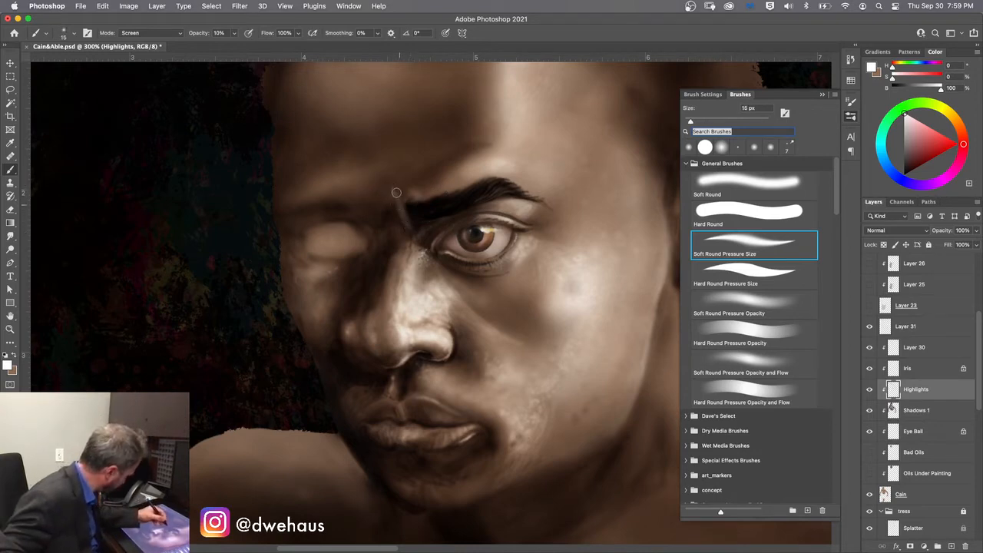
key(super+z)
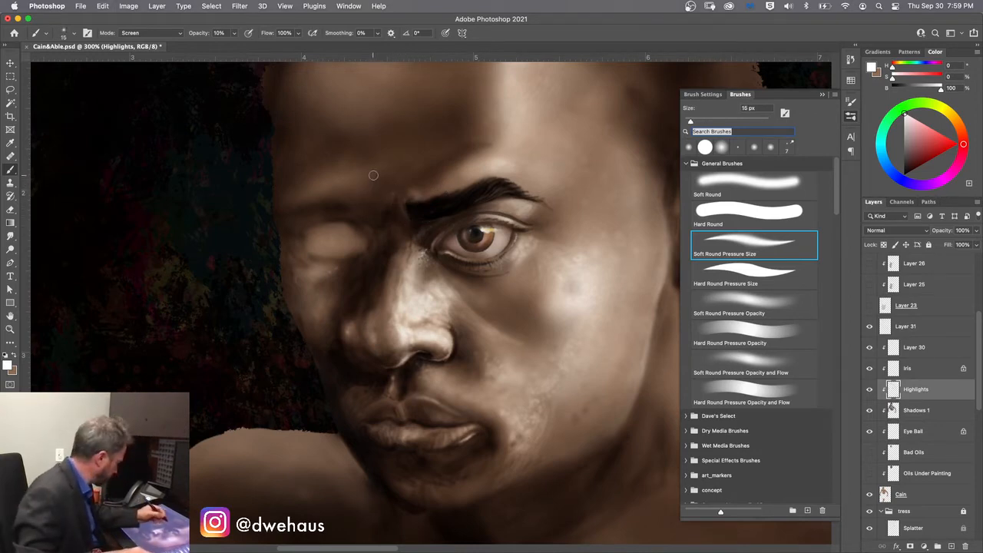
key(super+z)
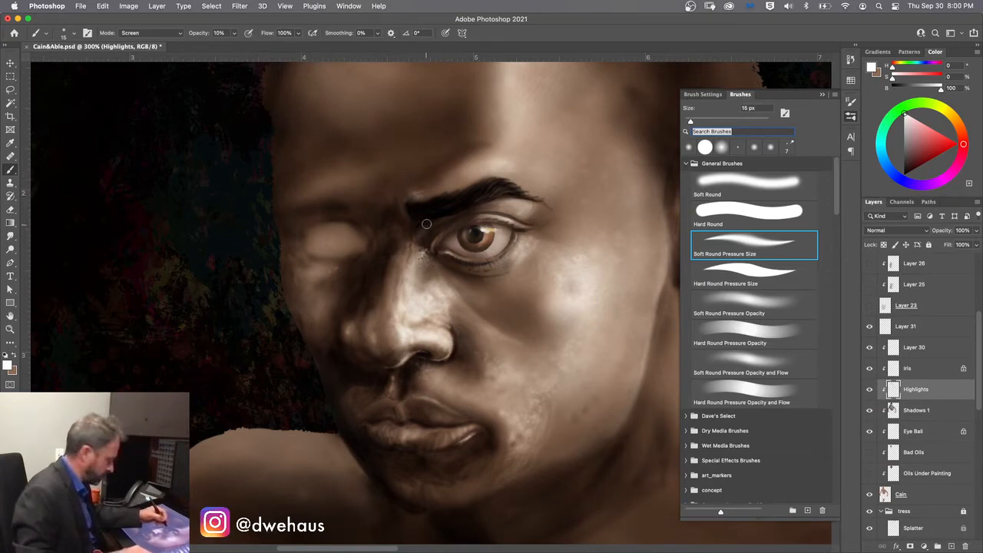
- Undo the latest highlight strokes and repaint a small highlight at the eyebrow's inner end with the 15 px white brush
key(super+z)
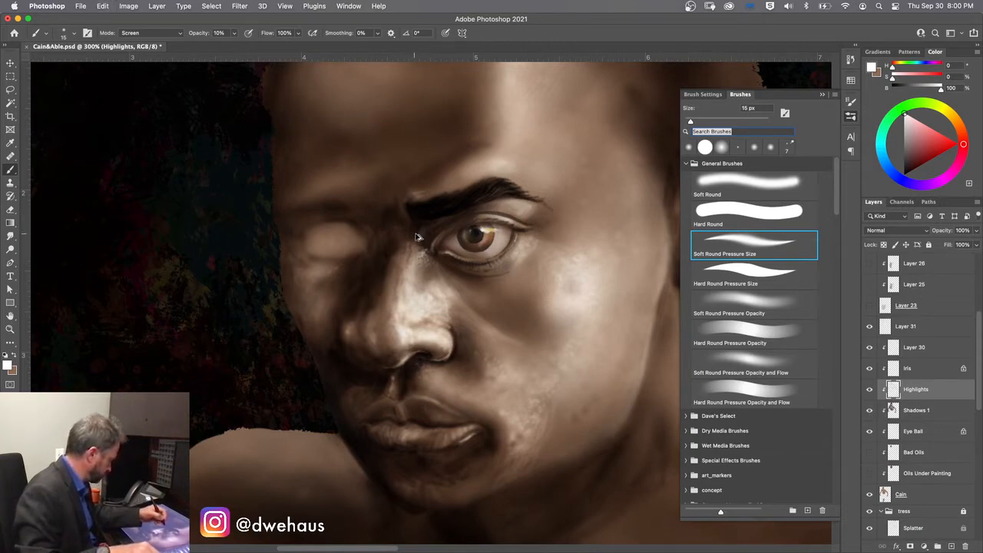
key(super+z)
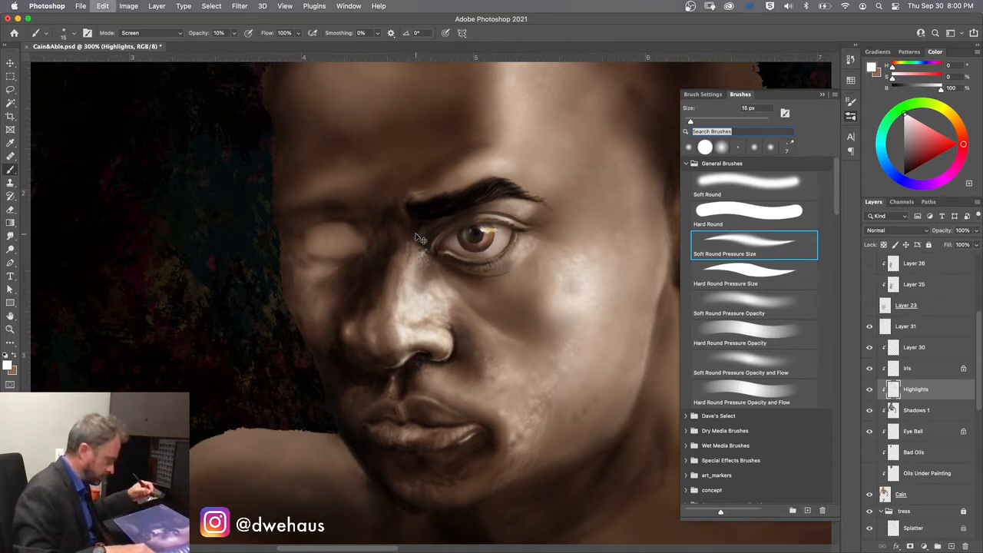
key(super+z)
key(super+z)
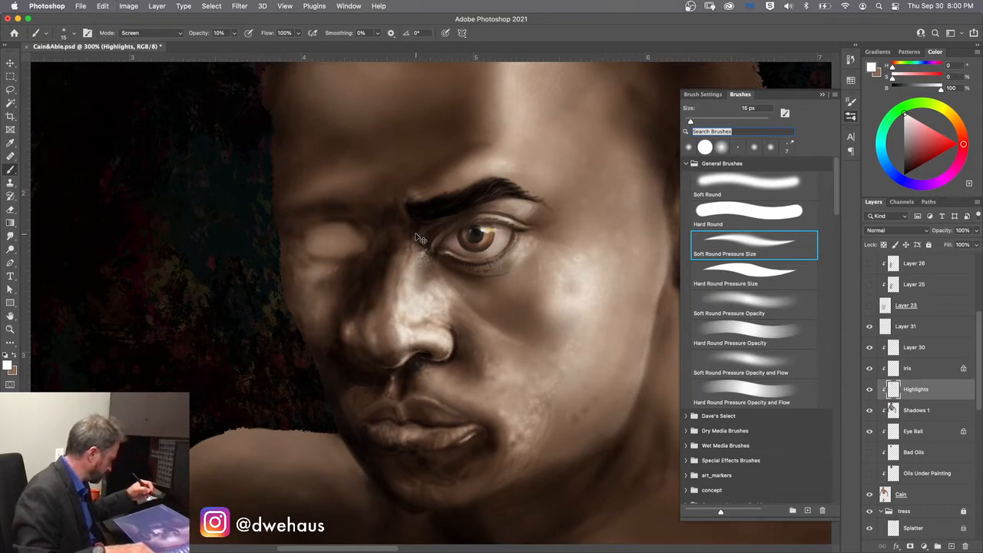
key(super+z)
key(super+z)
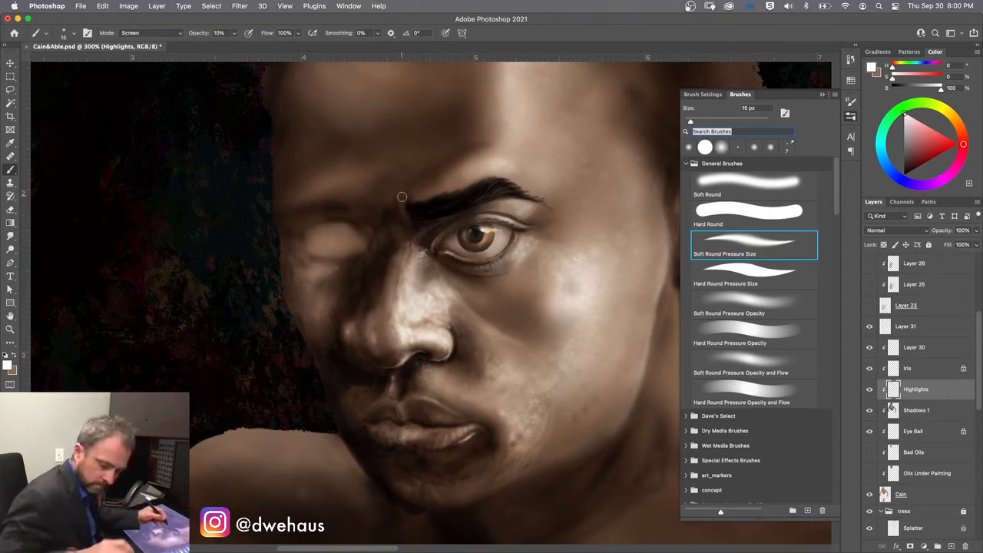
drag(399, 192, 402, 192)
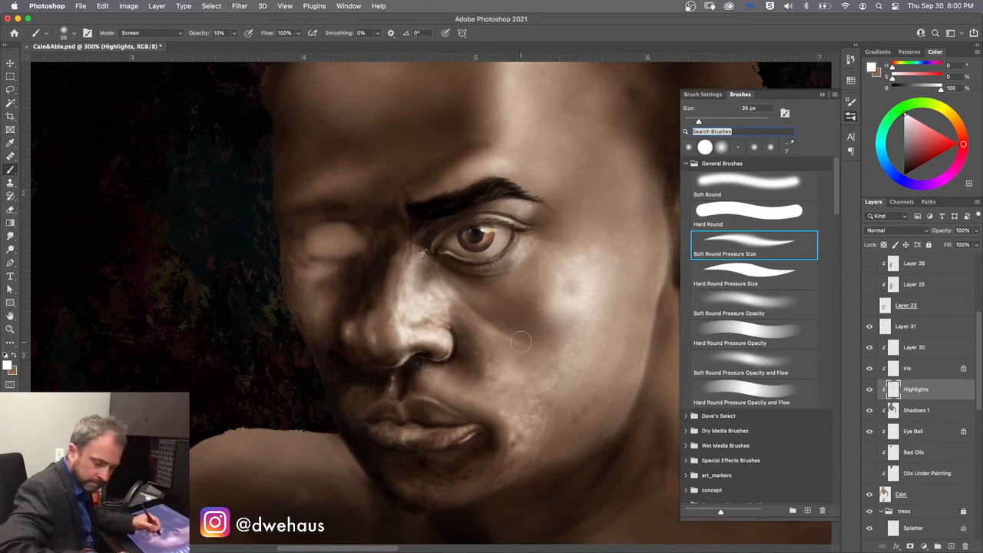
- Enlarge the white Screen brush to about 80 px and lightly brighten the cheek beside the nose at 10% opacity
key(bracketright)
key(bracketright)
key(bracketright)
key(bracketright)
key(bracketright)
key(bracketright)
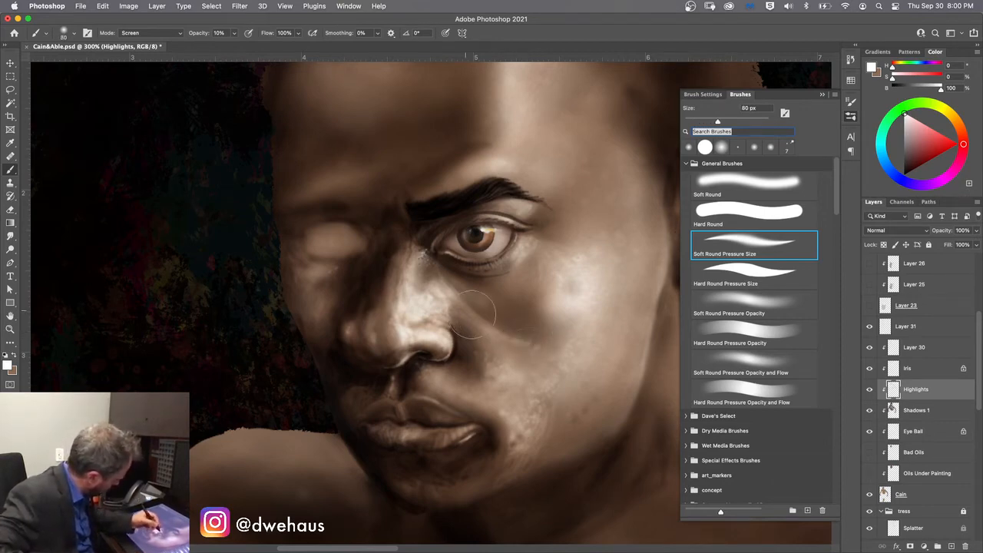
key(bracketright)
key(bracketright)
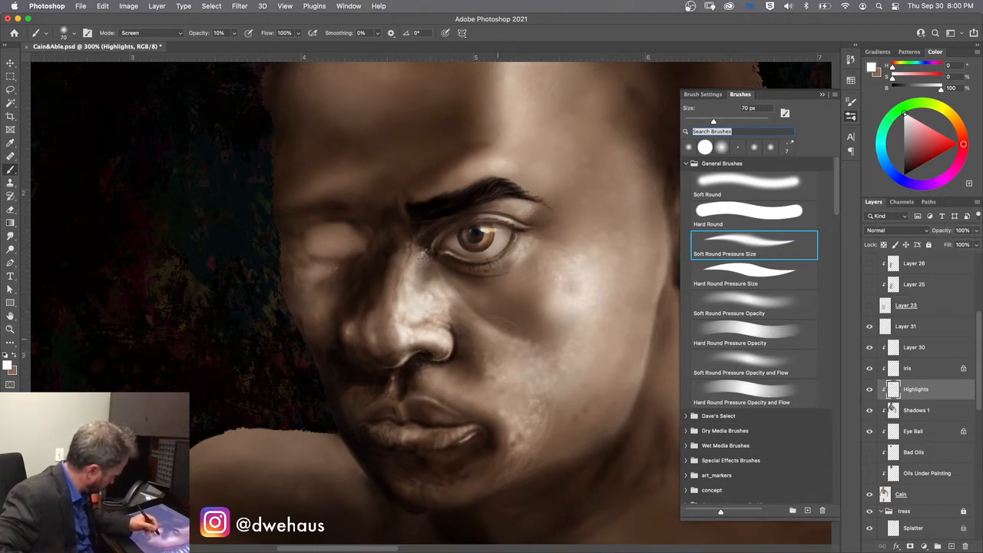
- Reduce the Screen brush to 45 px, swap its colour to brown and try a 10% opacity highlight between the eyebrows, undoing the trial strokes
key(bracketleft)
key(bracketleft)
key(bracketleft)
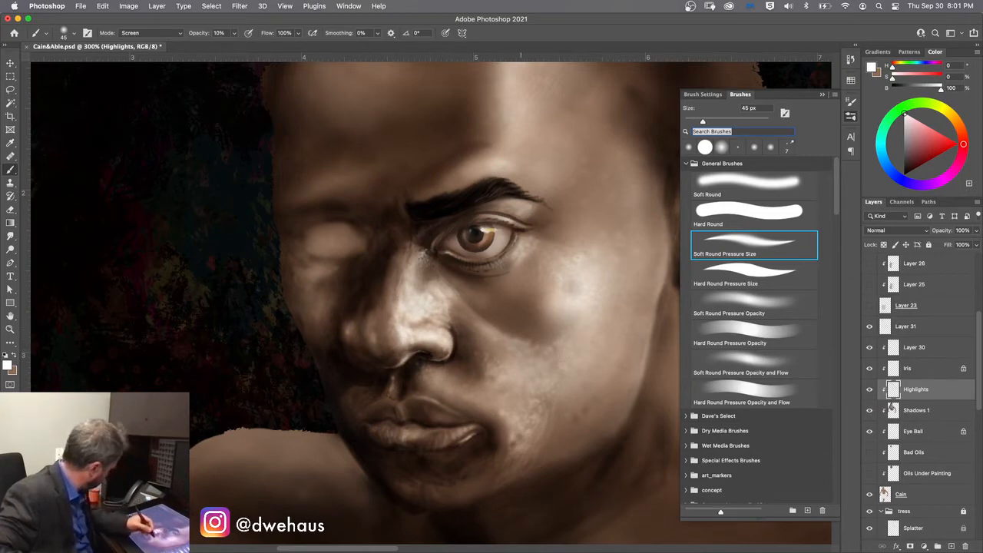
click(16, 357)
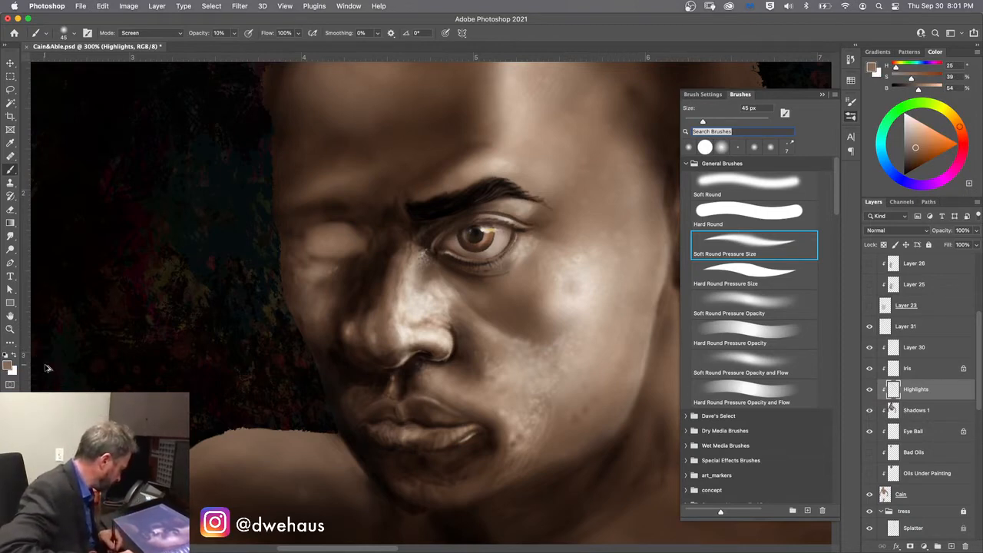
key(super+z)
key(super+z)
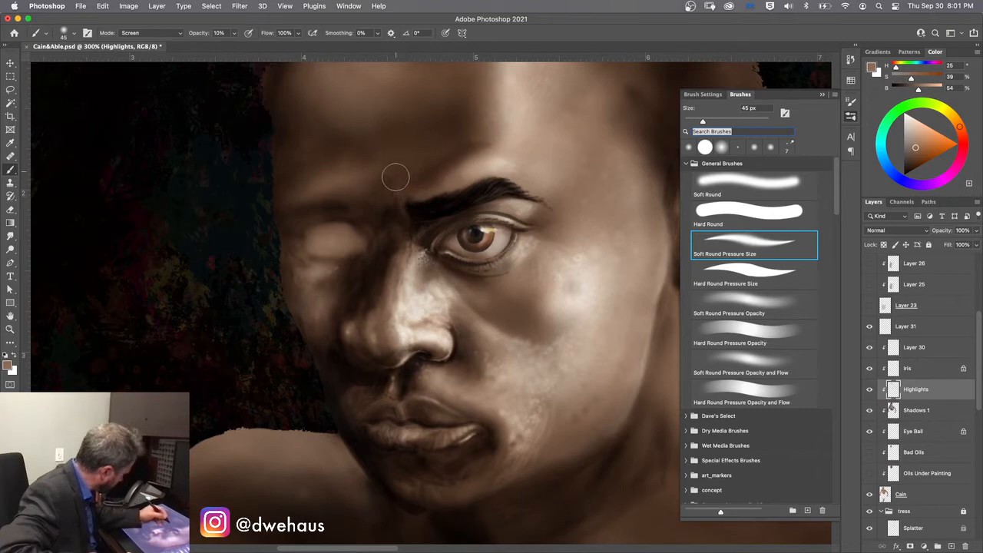
- Raise the brown Screen brush's opacity to 20% and rework the highlight between the eyebrows, undoing unwanted strokes
key(2)
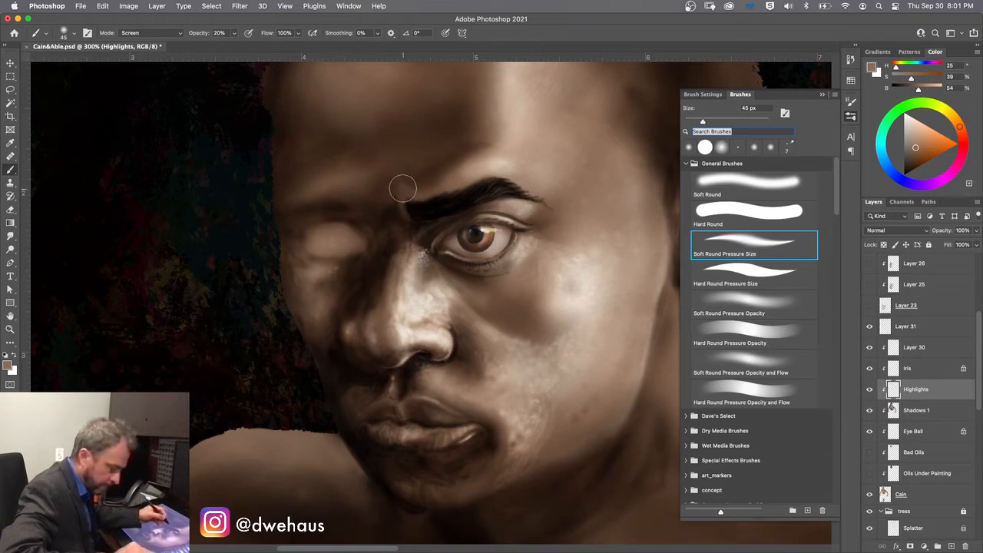
key(super+z)
key(super+z)
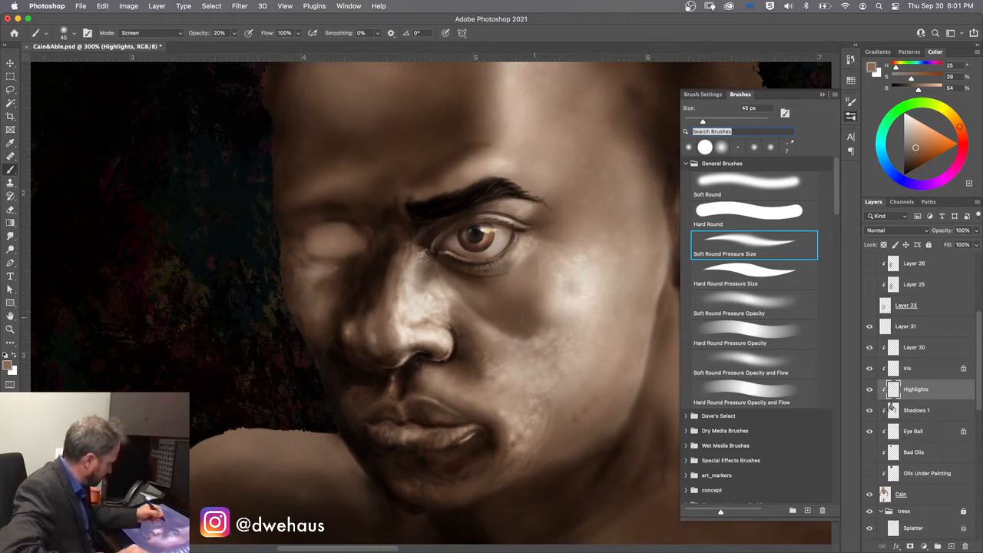
- Switch the brush to Clear mode at 70 px, try softening the cheek beside the nose at 20% opacity, and undo the strokes
key(alt+shift+r)
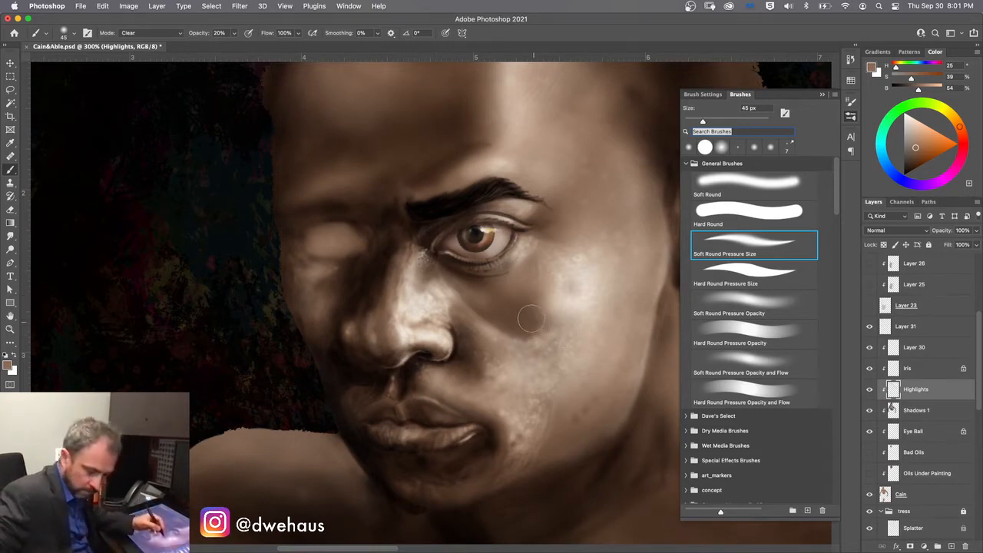
key(bracketright)
key(bracketright)
key(bracketright)
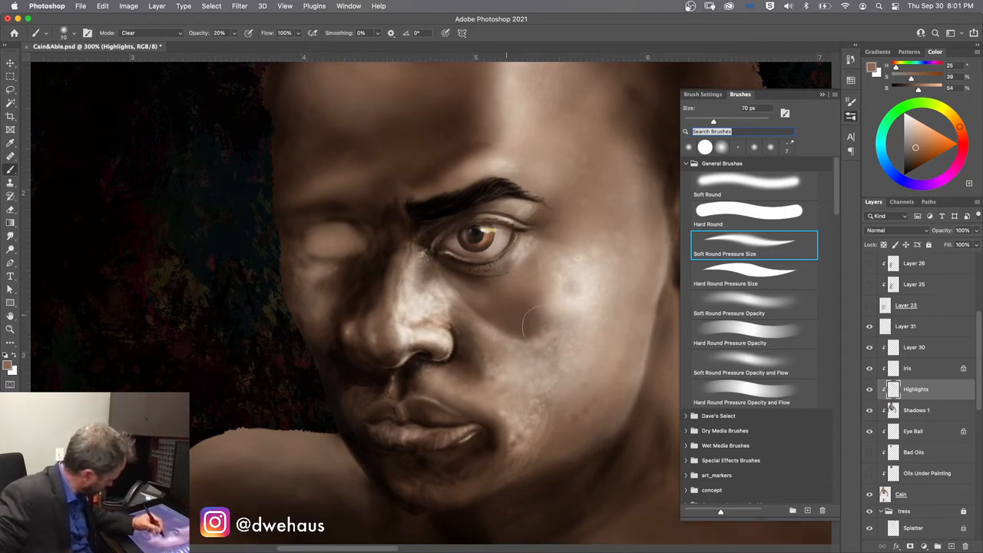
mouse_move(543, 326)
mouse_down()
mouse_move(504, 324)
mouse_move(514, 316)
mouse_move(524, 337)
mouse_move(490, 320)
mouse_up()
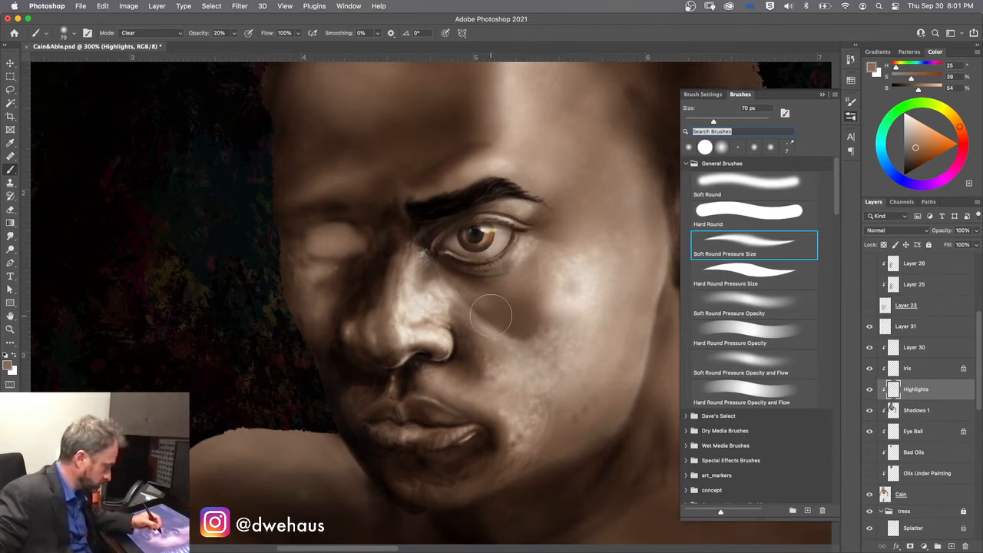
key(super+z)
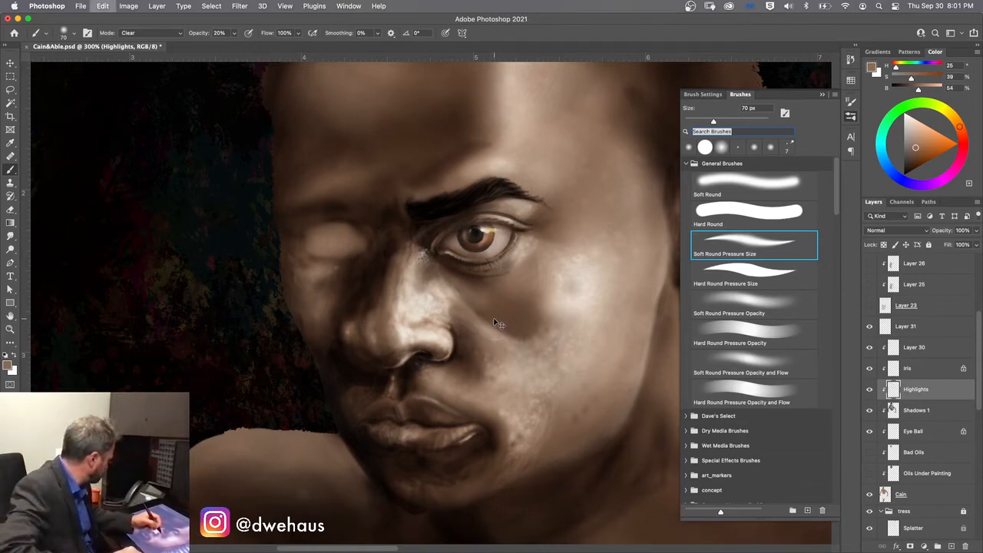
key(super+z)
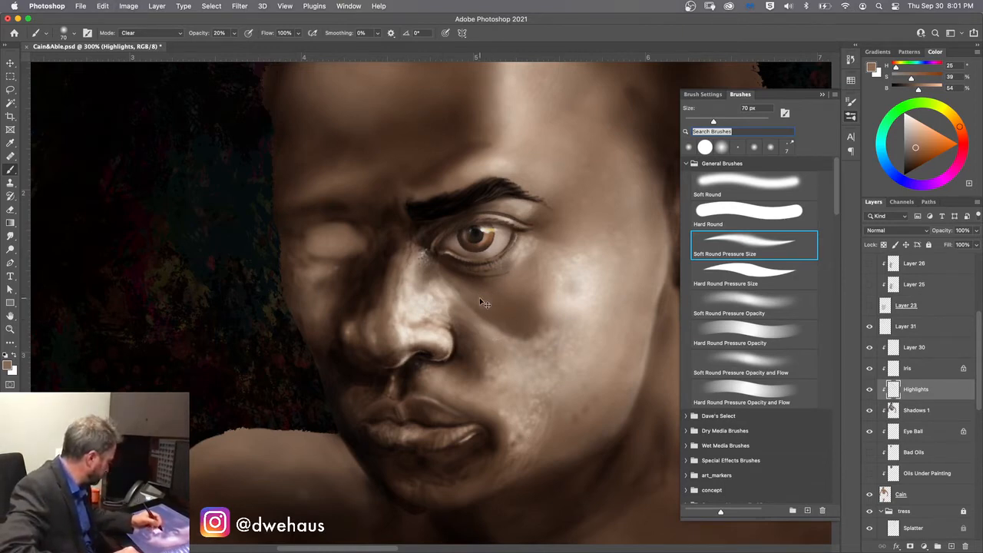
- Lower the Clear brush's opacity to 10%, enlarge it to 100 px and gently soften the cheek highlights beside the nose
key(1)
click(514, 324)
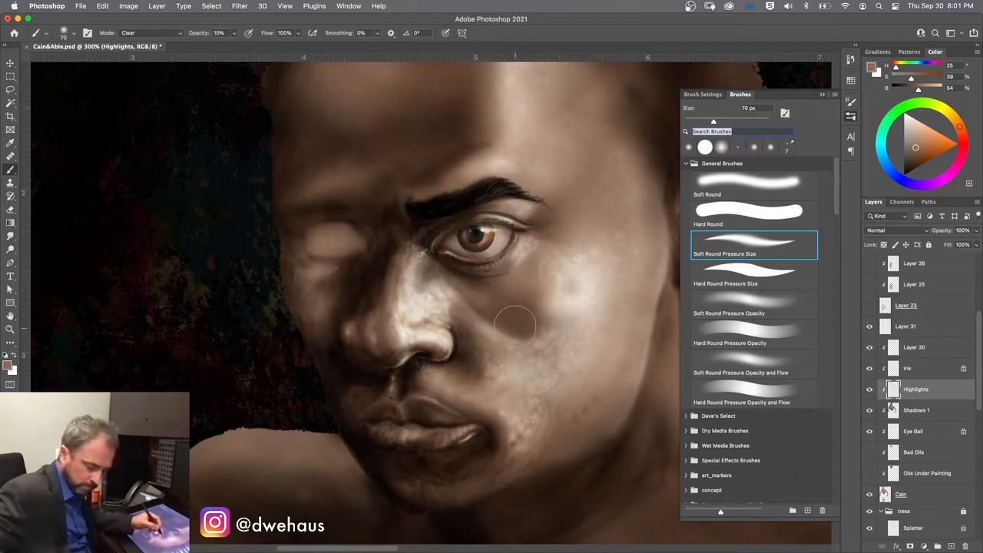
key(bracketright)
key(bracketright)
key(bracketright)
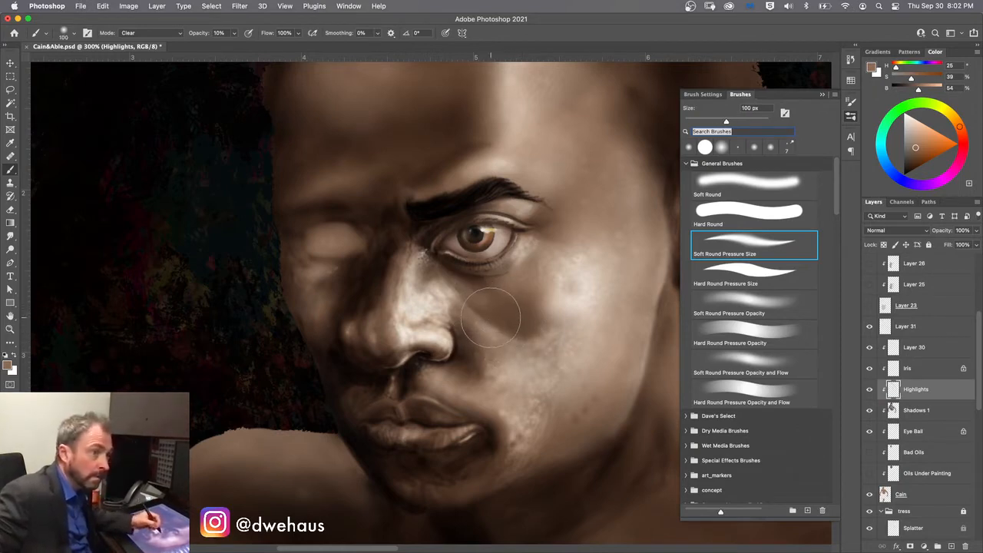
drag(475, 297, 489, 328)
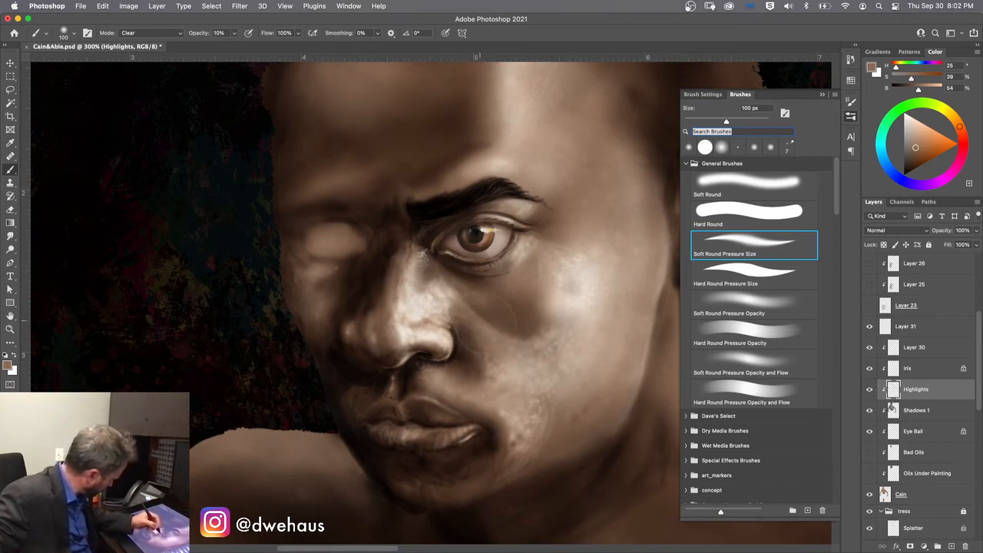
- Reduce the clearing brush to 60 px for softening highlights between the nose and cheek on the Highlights layer
key(bracketleft)
key(bracketleft)
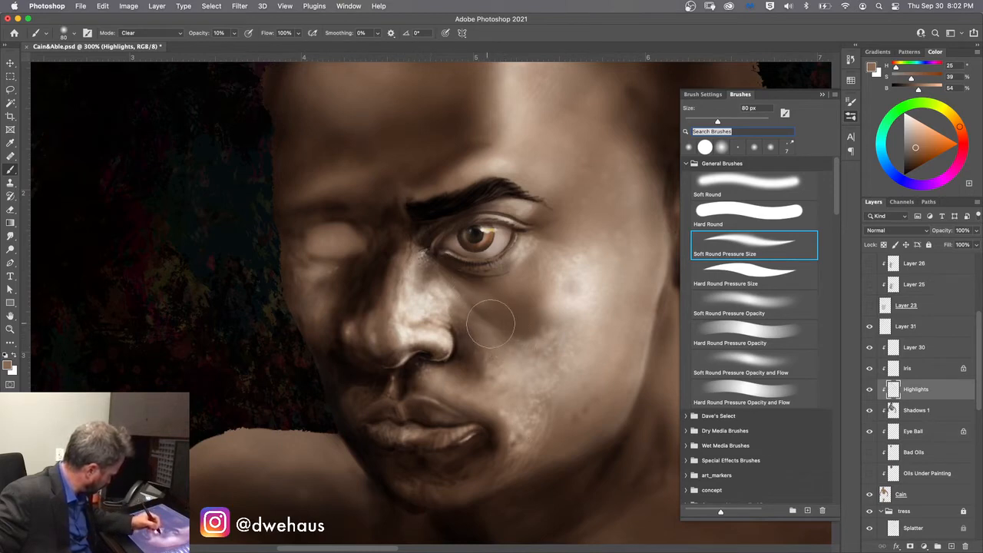
key(bracketleft)
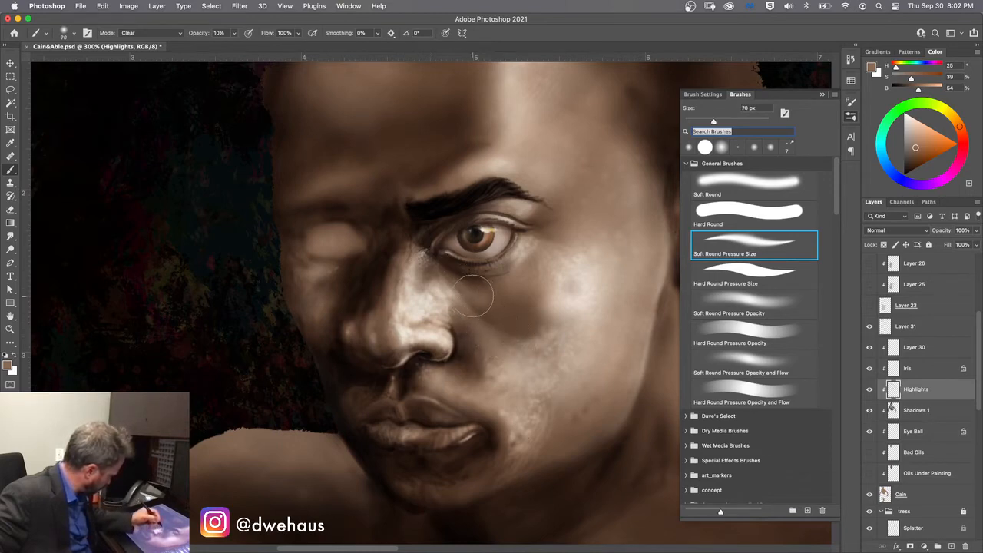
key(bracketright)
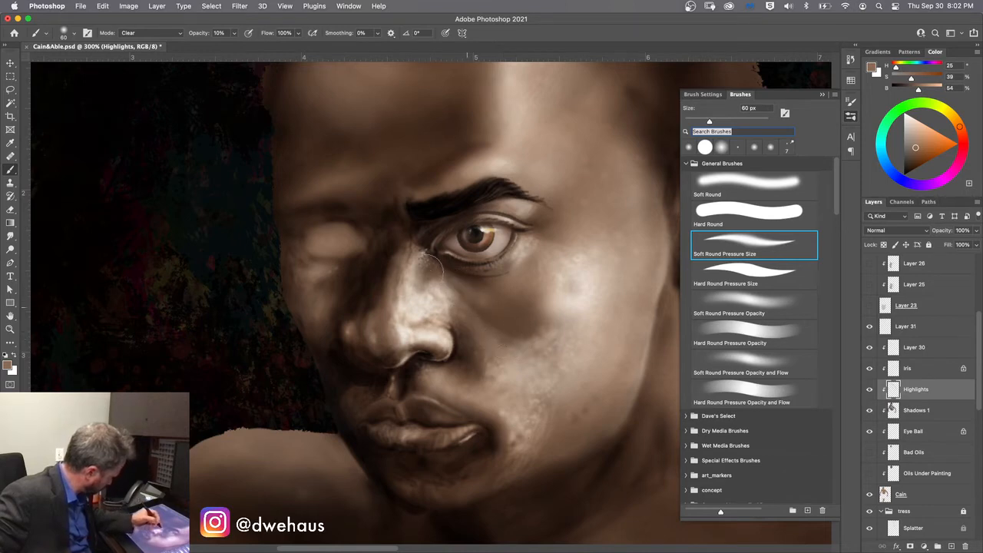
- Switch to the Shadows 1 layer and set the Soft Round Pressure Size brush to Multiply mode
click(892, 409)
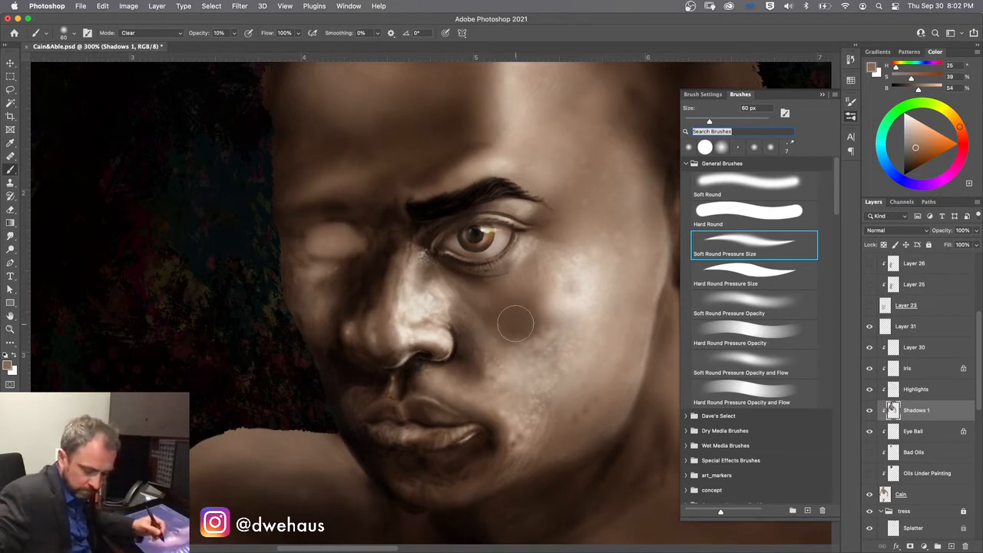
key(shift+alt+n)
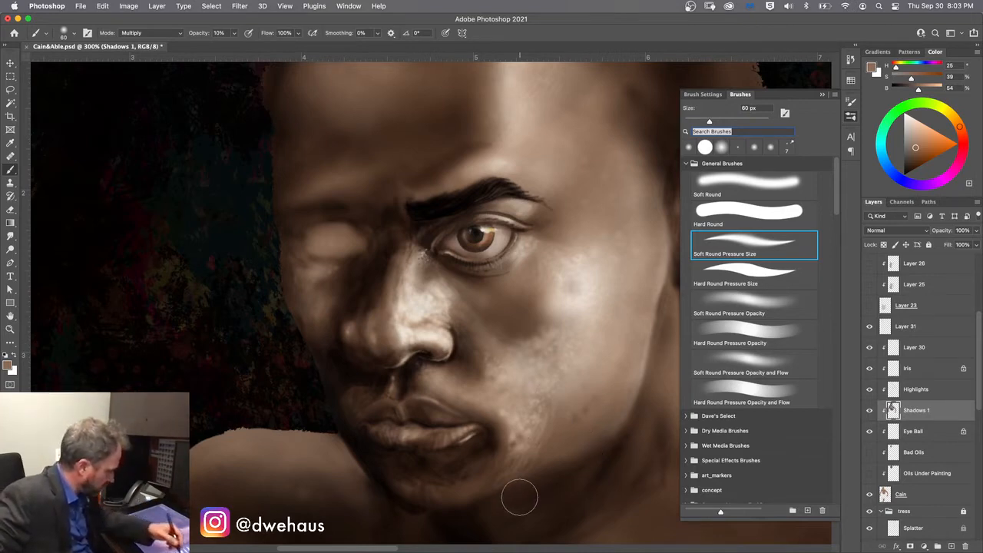
click(726, 246)
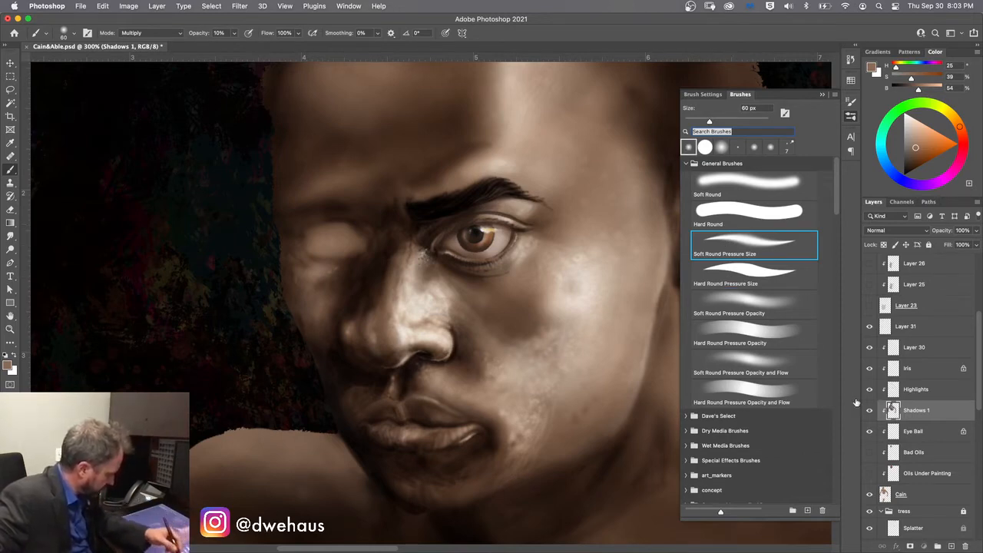
- Return to the Highlights layer and set the brush to Screen mode at 50% opacity
click(912, 392)
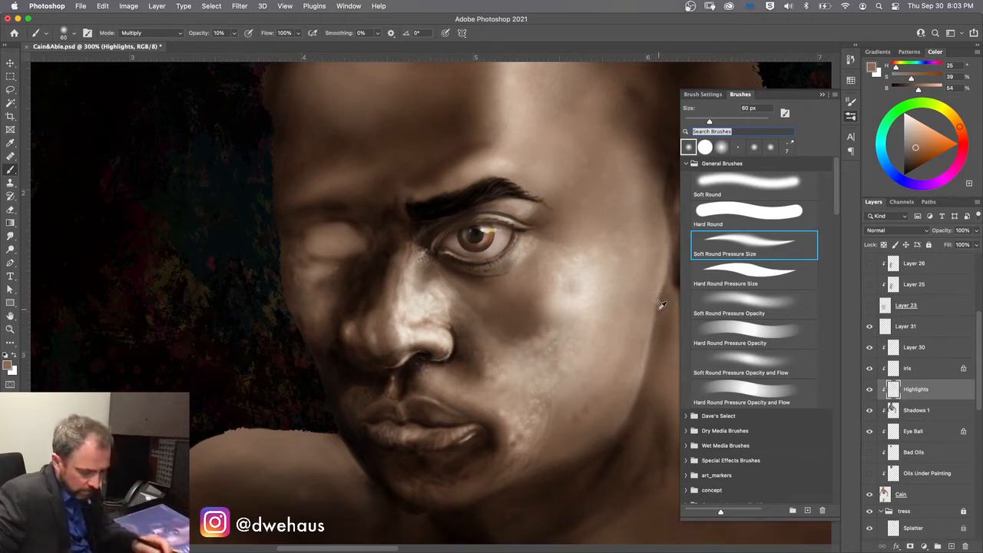
key(shift+alt+s)
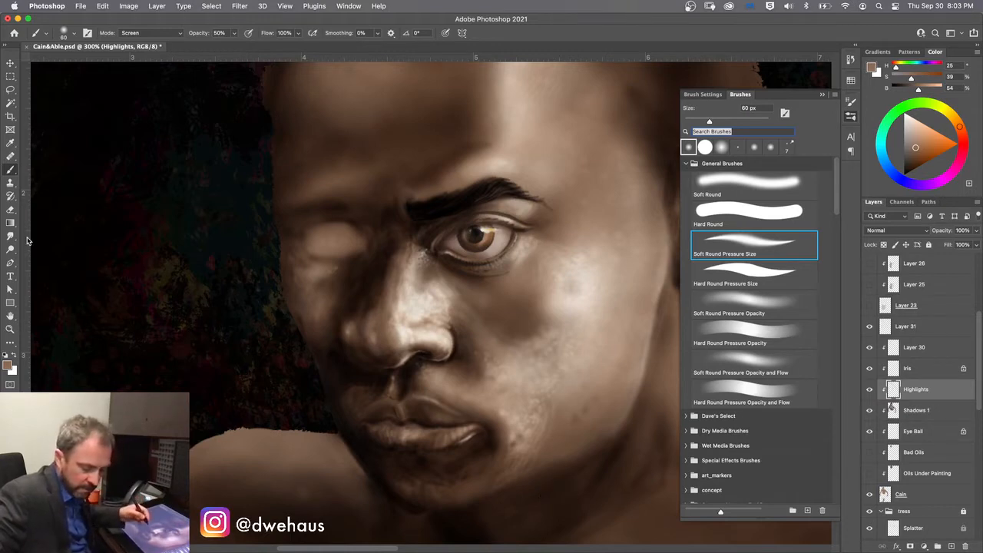
- Lasso the lit side of the face along the temple, cheek and jaw, and return to the Soft Round Pressure Size brush
key(l)
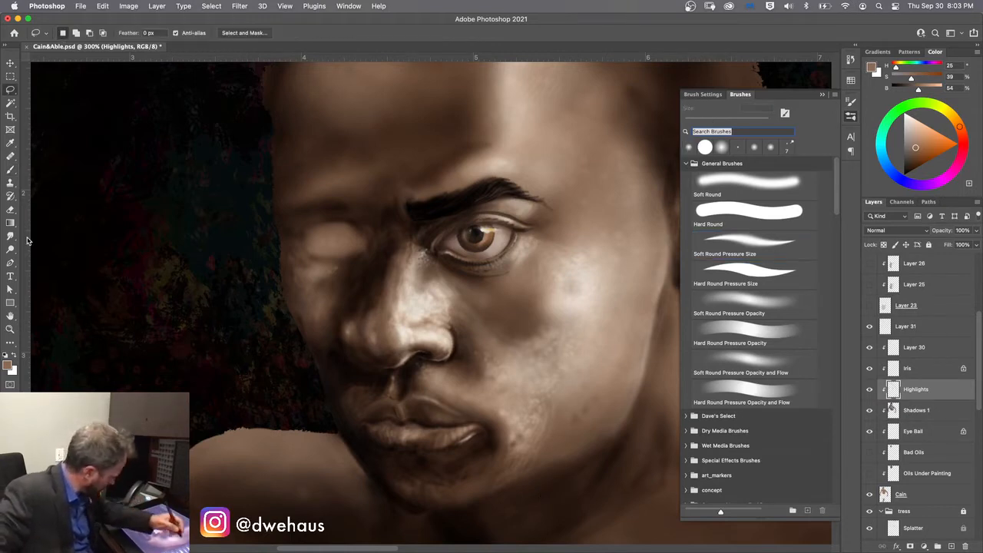
mouse_move(665, 182)
mouse_down()
mouse_move(670, 269)
mouse_move(628, 416)
mouse_move(581, 456)
mouse_move(478, 501)
mouse_move(460, 473)
mouse_move(454, 273)
mouse_move(584, 138)
mouse_move(665, 166)
mouse_move(668, 193)
mouse_up()
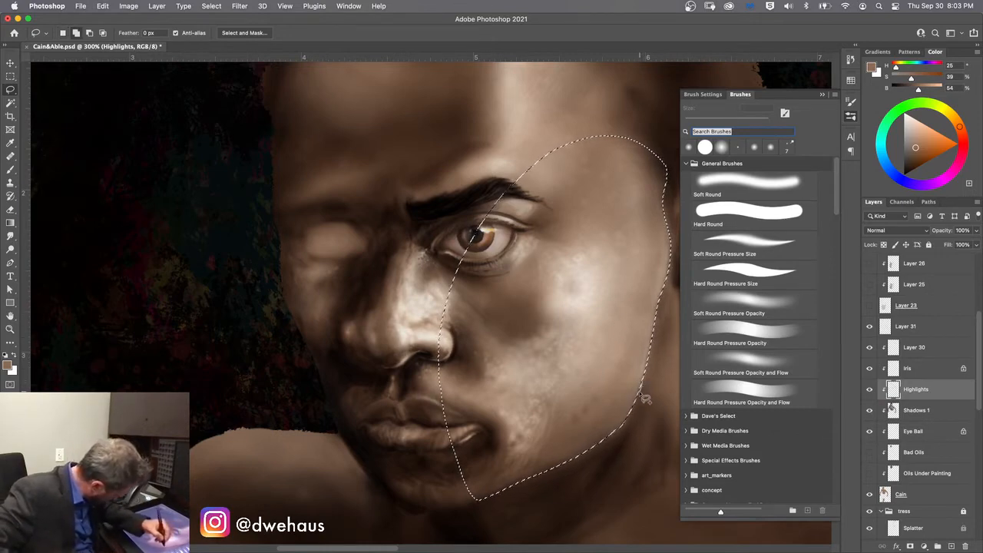
key(super+c)
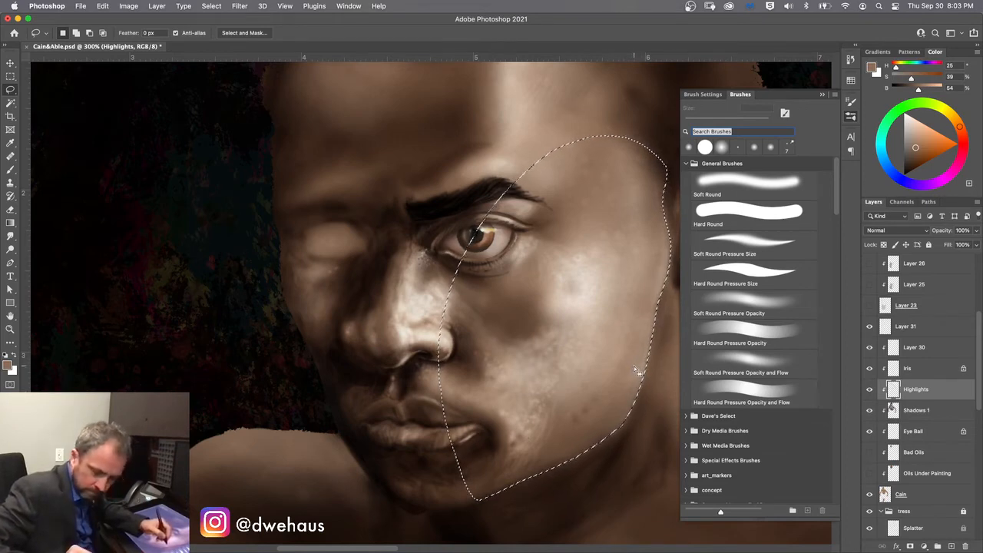
key(shift)
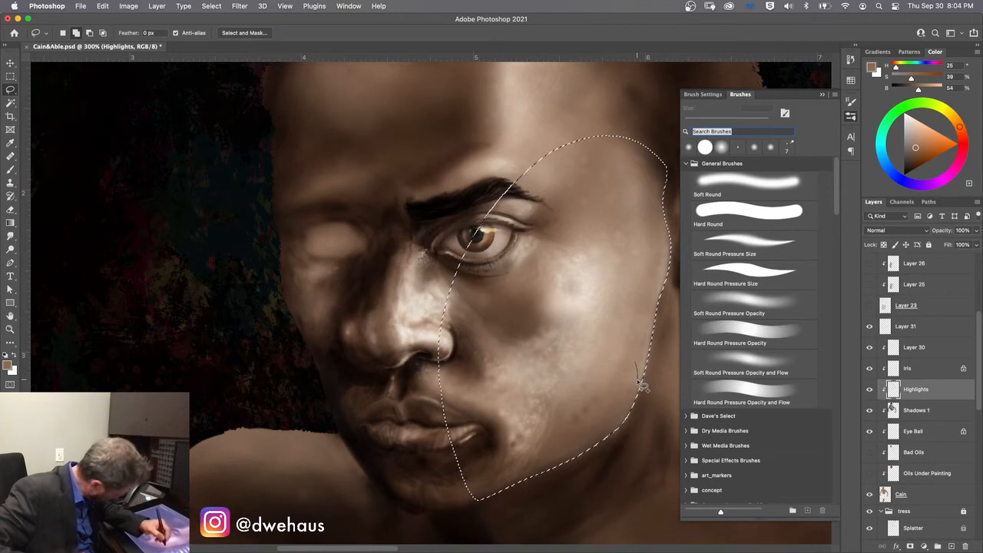
mouse_move(639, 391)
mouse_down()
mouse_move(629, 429)
mouse_move(566, 469)
mouse_move(513, 487)
mouse_move(506, 477)
mouse_move(533, 399)
mouse_move(587, 354)
mouse_move(636, 366)
mouse_up()
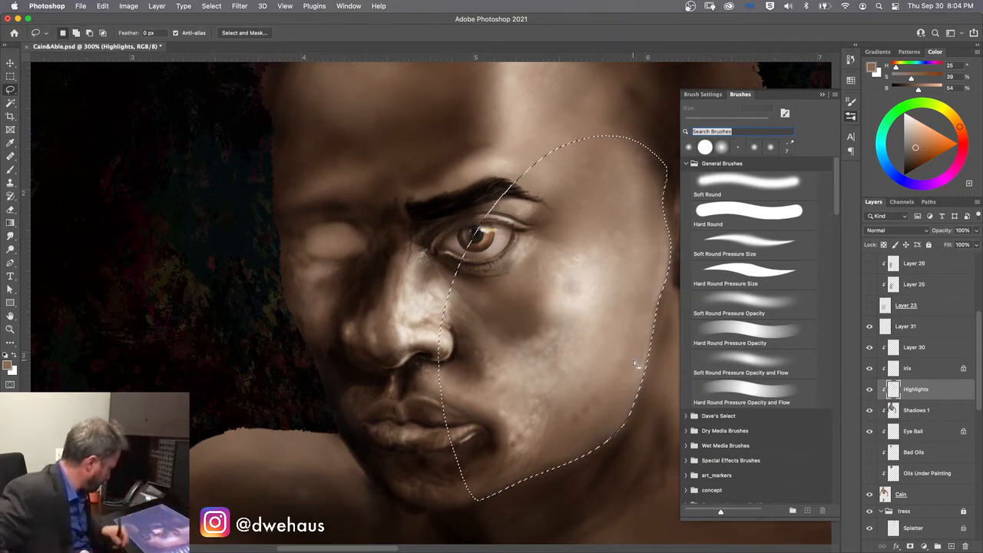
click(724, 232)
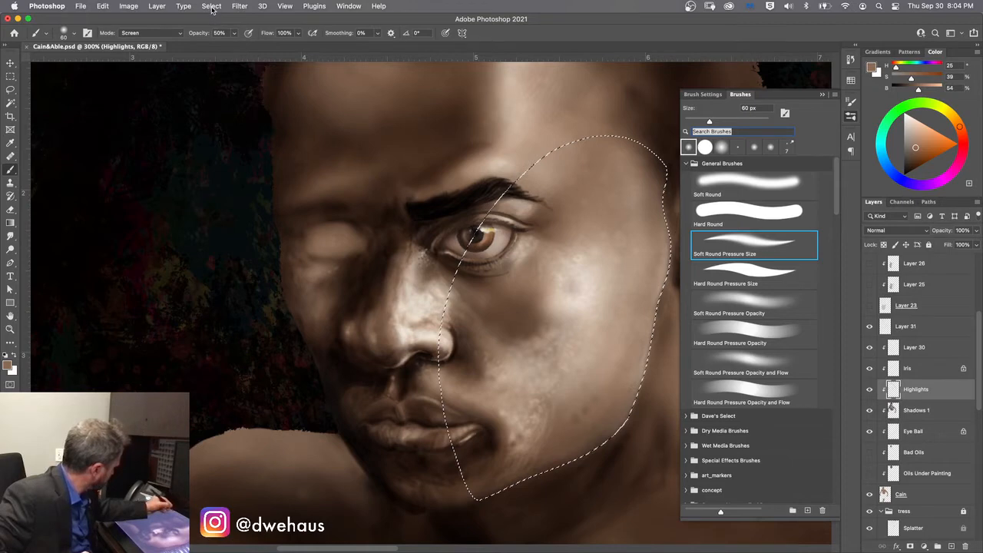
- Open the Feather option for the active cheek selection
click(212, 8)
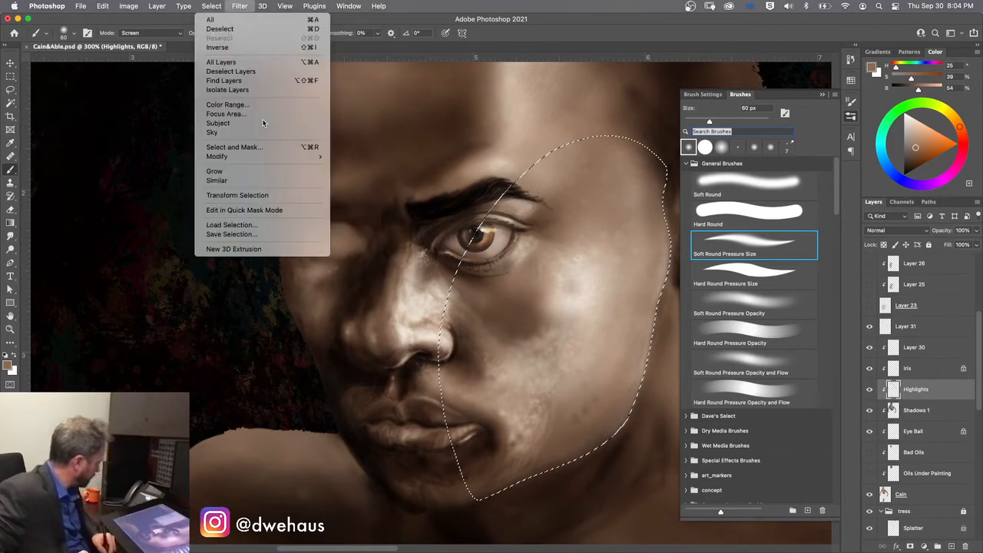
key(Escape)
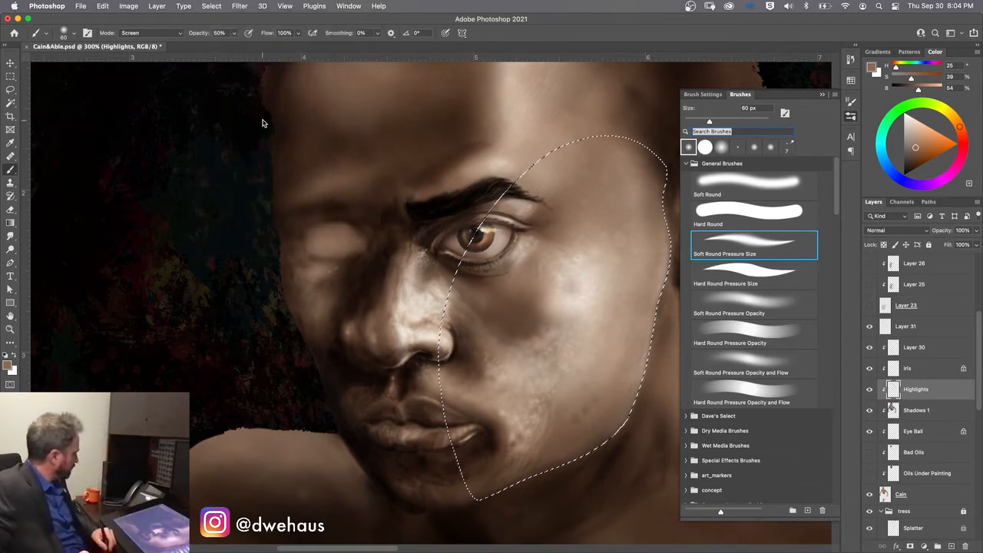
click(211, 7)
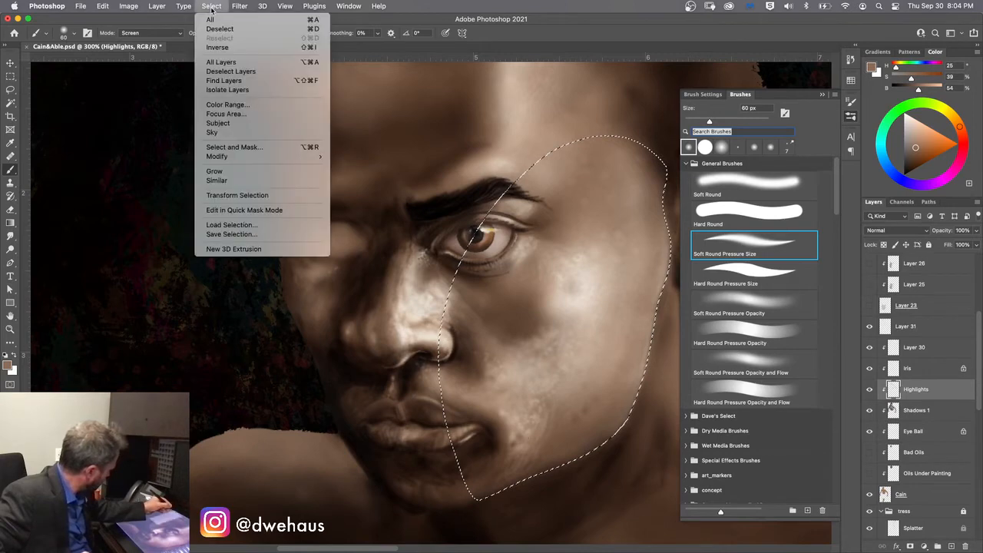
click(211, 9)
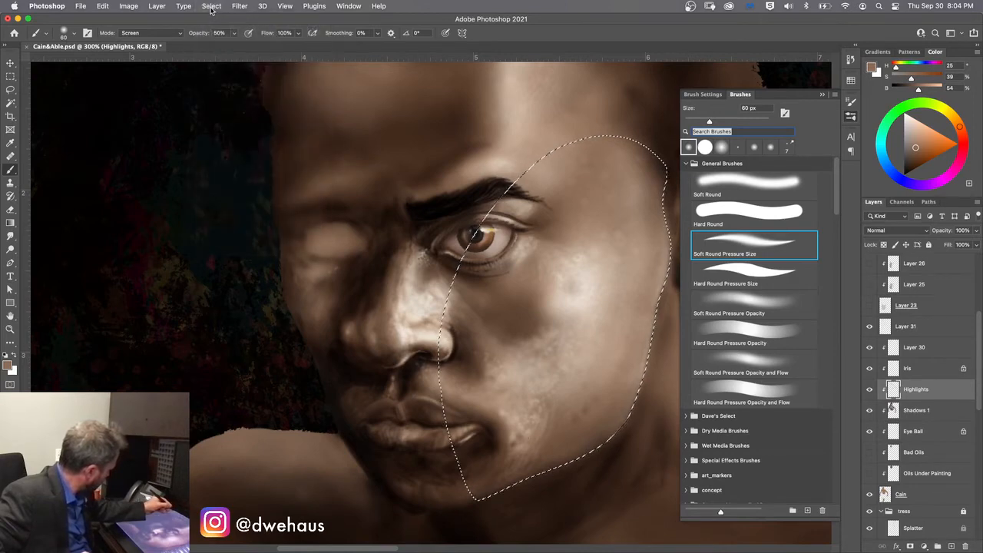
click(212, 8)
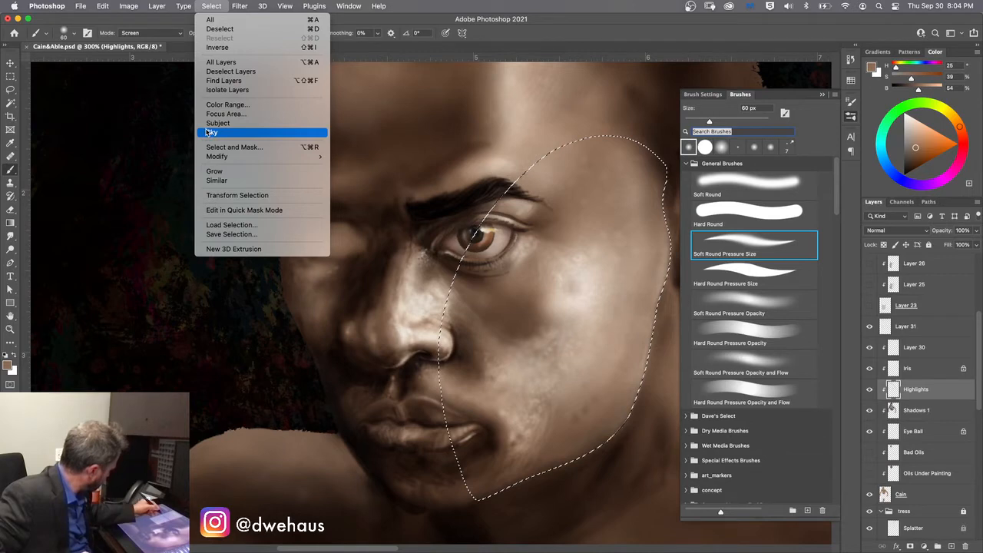
mouse_move(215, 159)
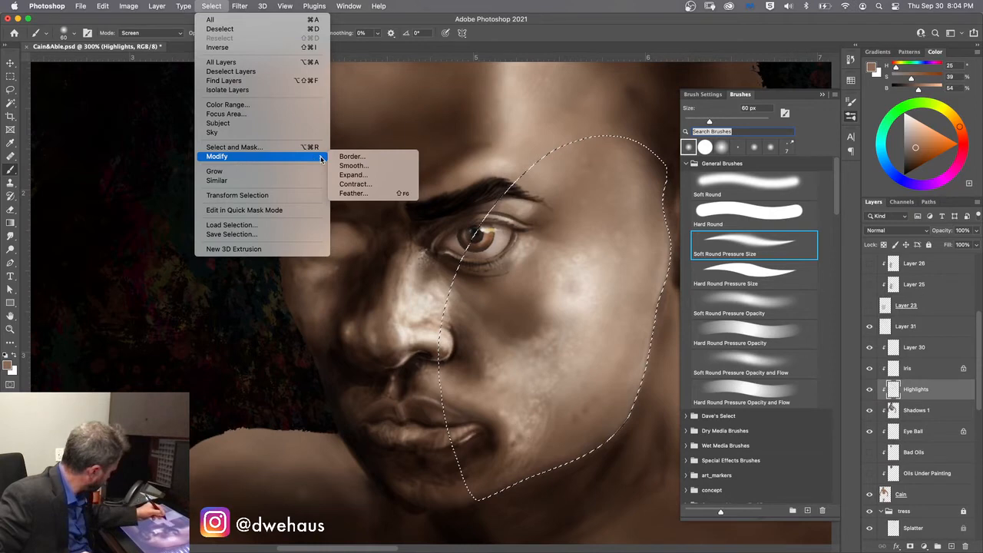
click(346, 200)
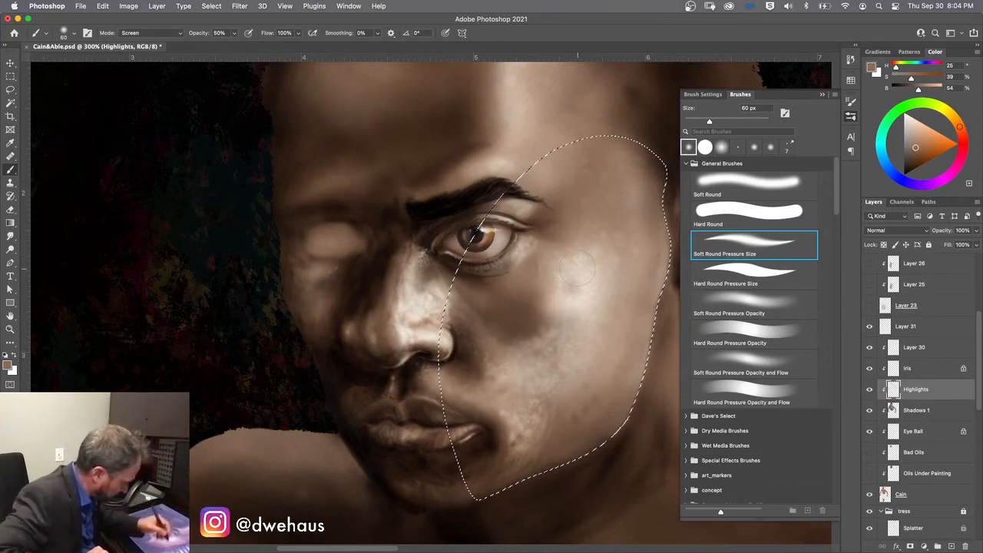
- Add a layer in Screen blend mode above Highlights and paint a highlight along the selected cheek and jaw edge
click(951, 546)
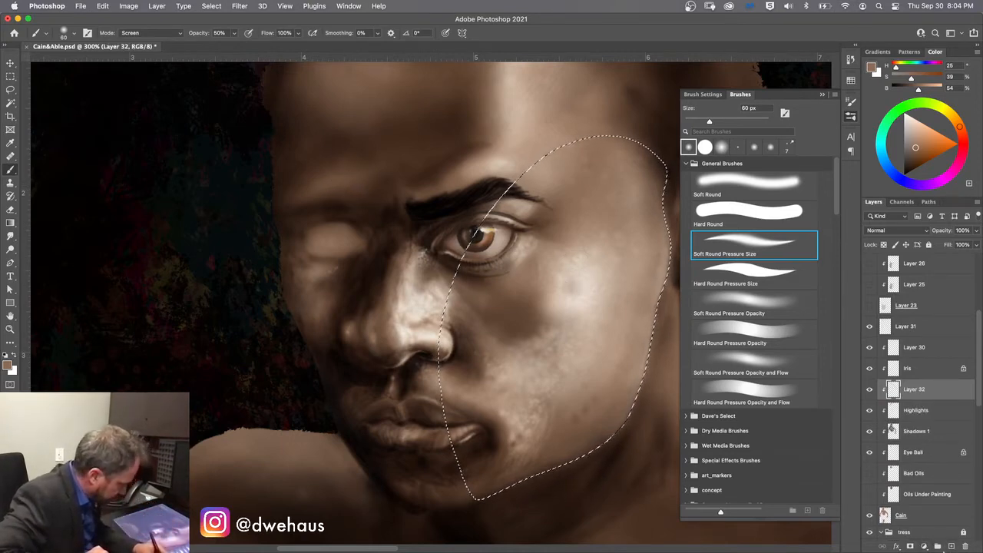
click(874, 231)
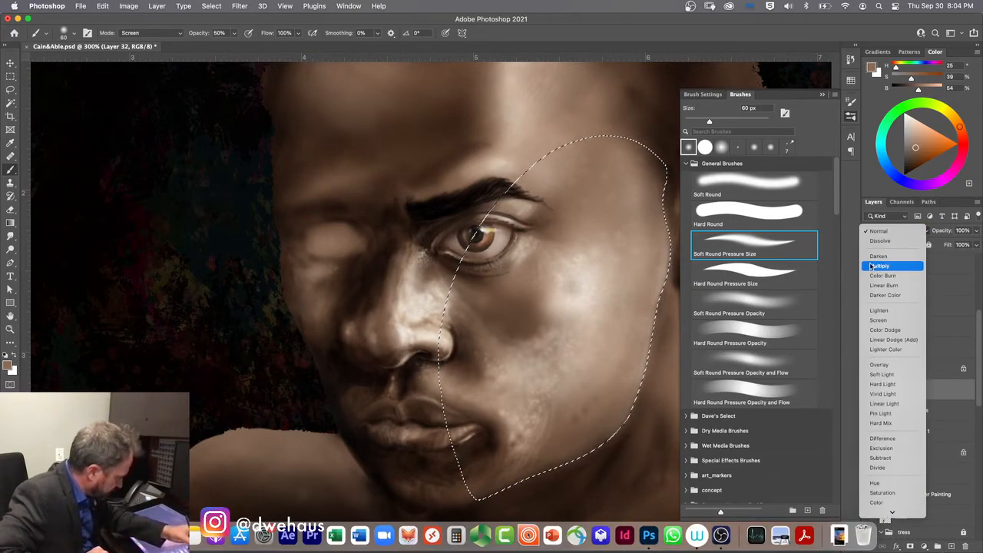
click(878, 319)
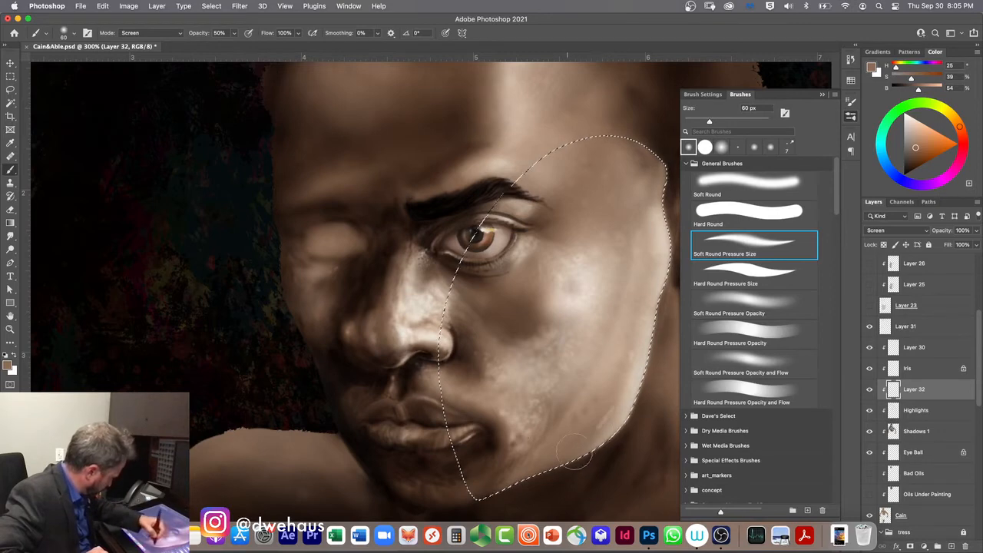
- Undo the last highlight strokes on the lower cheek and jaw
key(super+z)
key(super+z)
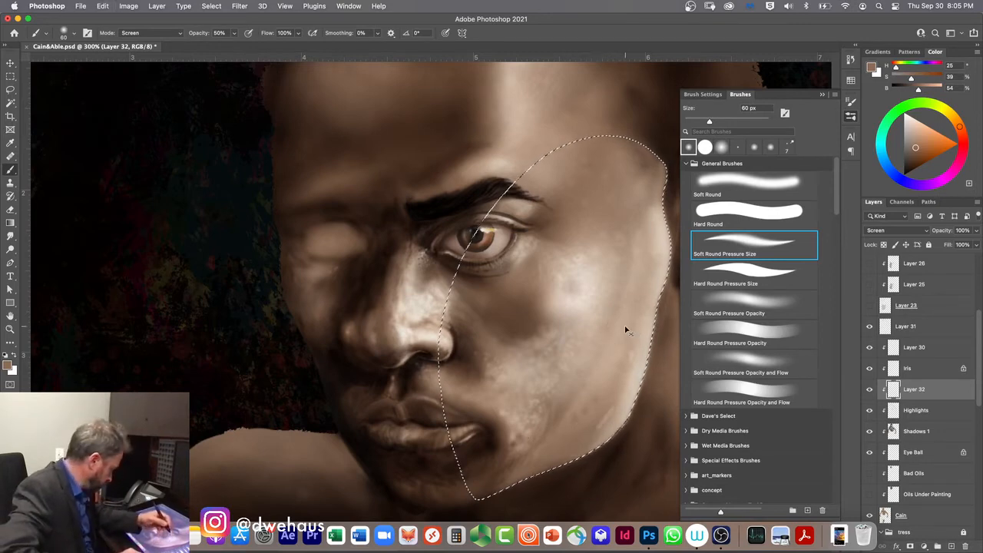
key(super+z)
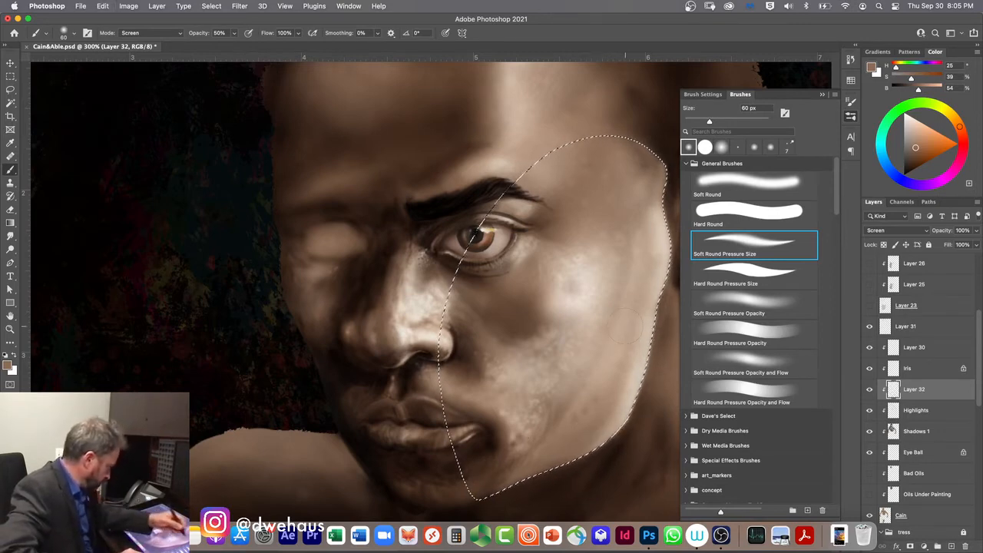
- Brighten the outer cheek inside the selection with the Soft Round brush, enlarge it to 100 px in Clear mode, and deselect
click(749, 185)
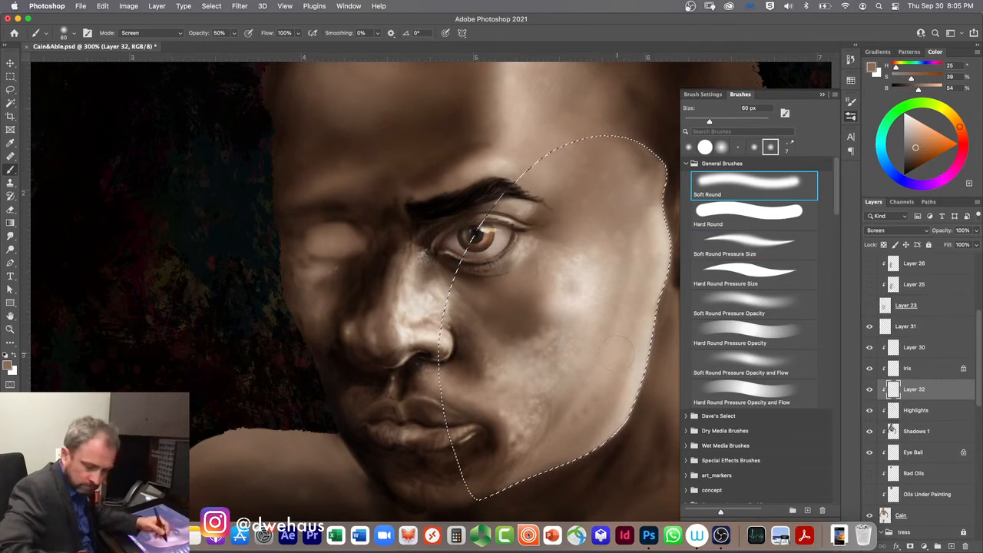
key(bracketright)
key(bracketright)
key(bracketright)
key(bracketright)
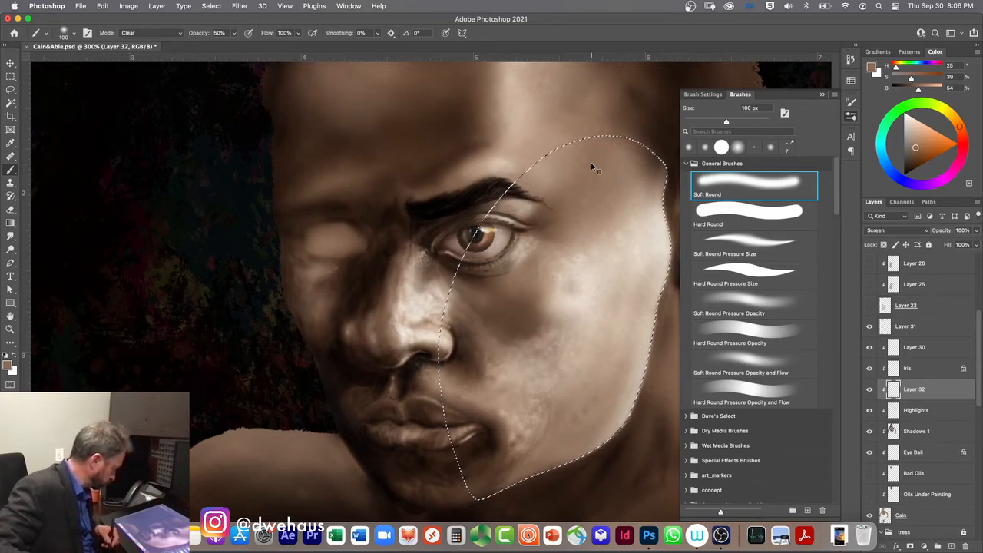
key(super+d)
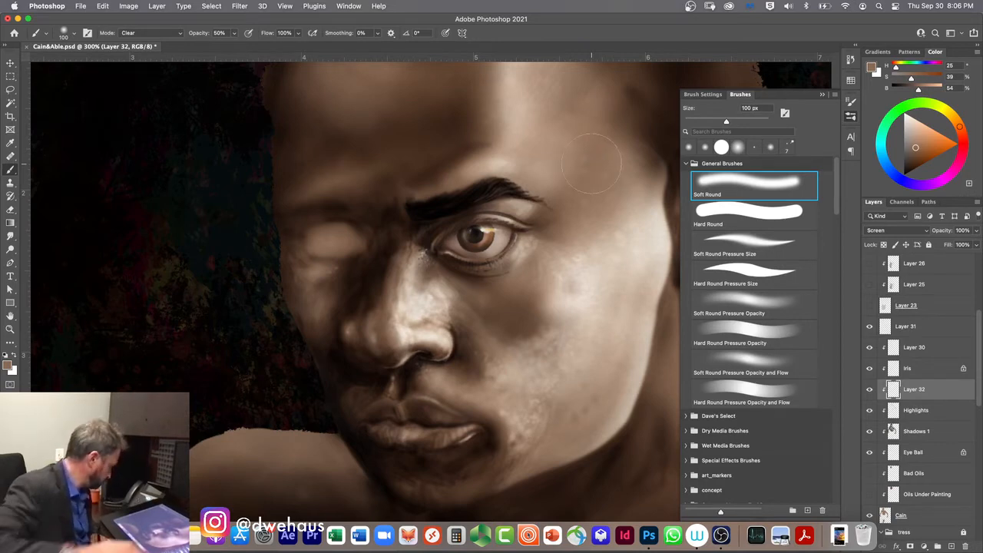
key(r)
mouse_move(590, 166)
mouse_down()
mouse_move(572, 142)
mouse_move(591, 163)
mouse_move(645, 299)
mouse_move(628, 222)
mouse_move(606, 177)
mouse_move(641, 277)
mouse_move(603, 168)
mouse_move(593, 165)
mouse_move(619, 204)
mouse_up()
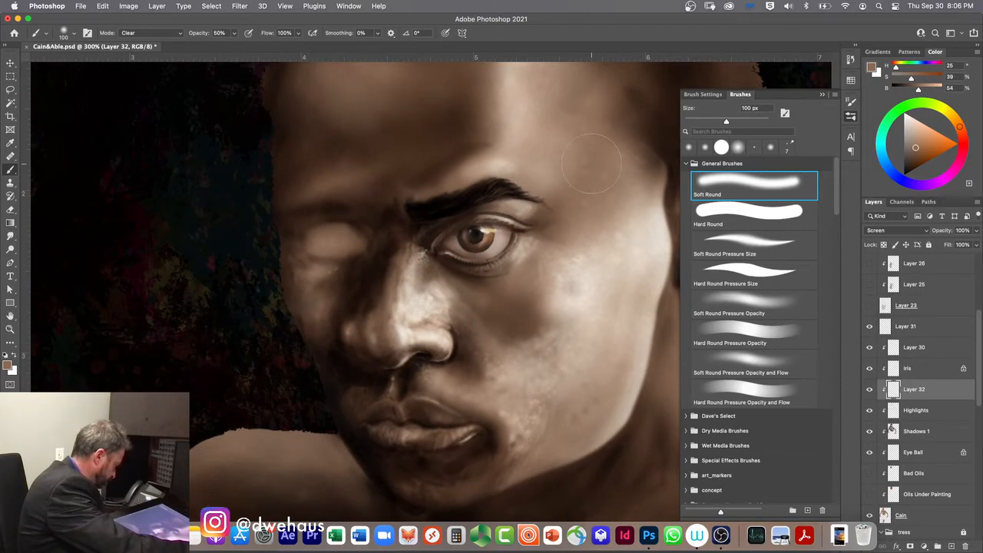
mouse_move(591, 162)
mouse_down()
mouse_move(614, 198)
mouse_move(591, 163)
mouse_up()
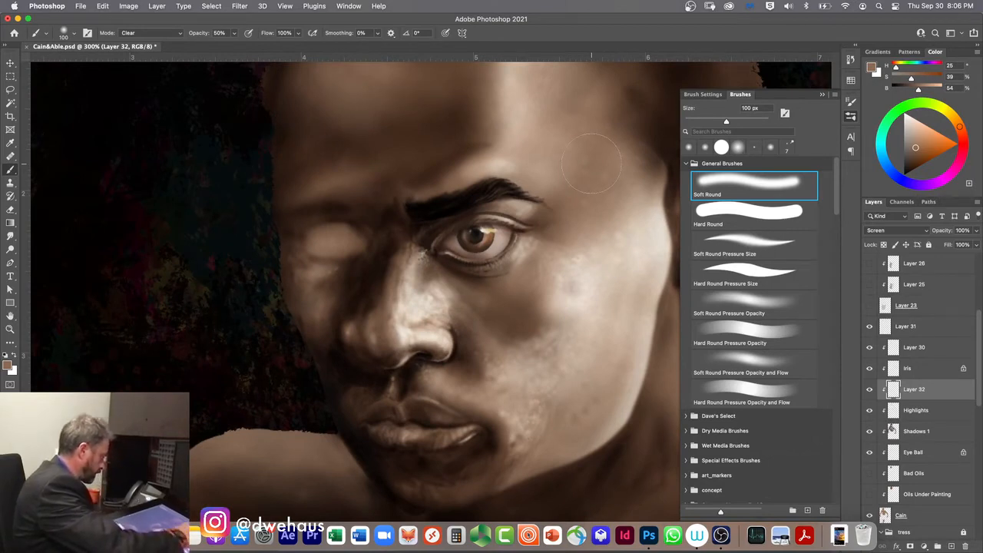
- Choose the Hard Round Pressure Size brush and reduce it to 9 px for work along the cheek's outer edge
click(728, 265)
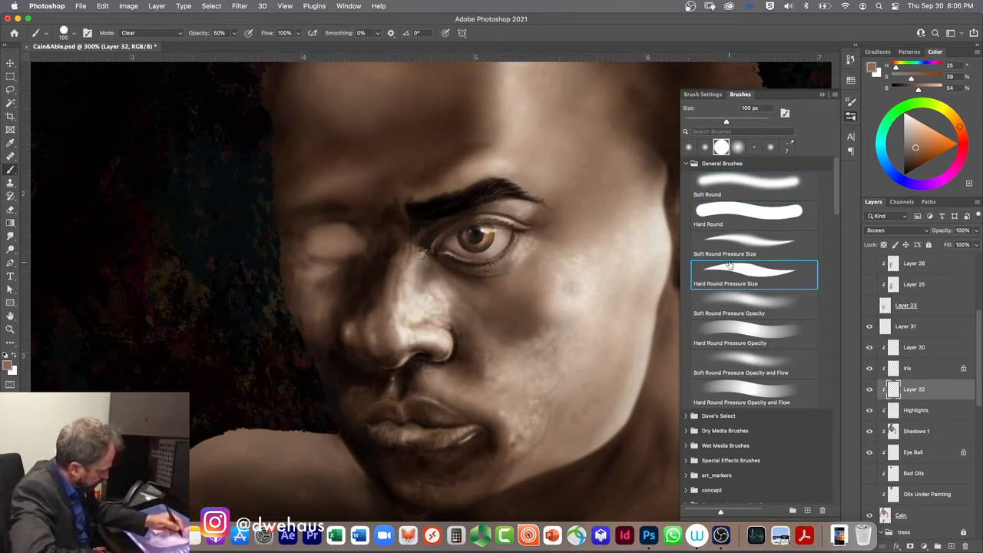
key(bracketleft)
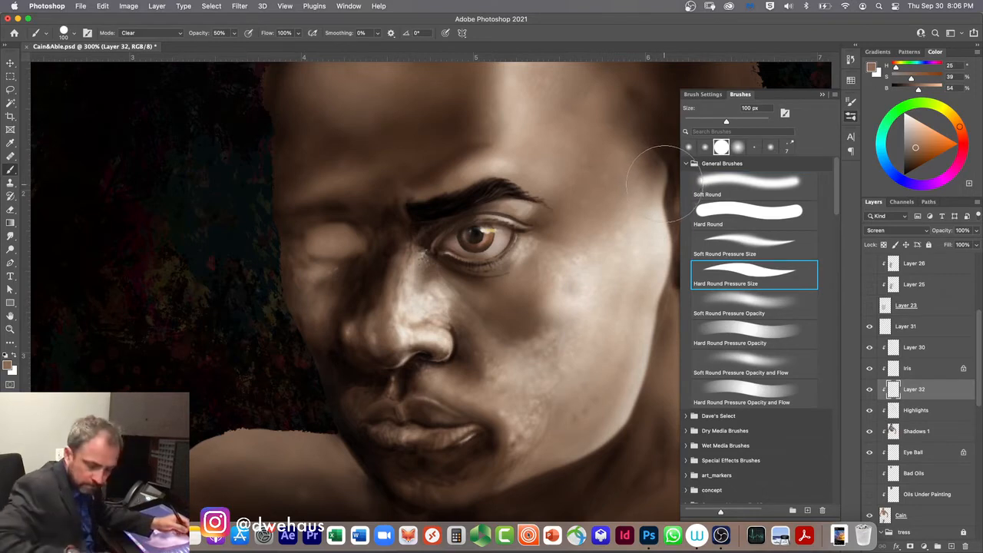
key(bracketleft)
key(bracketleft)
key(bracketleft)
key(bracketleft)
key(bracketleft)
key(bracketleft)
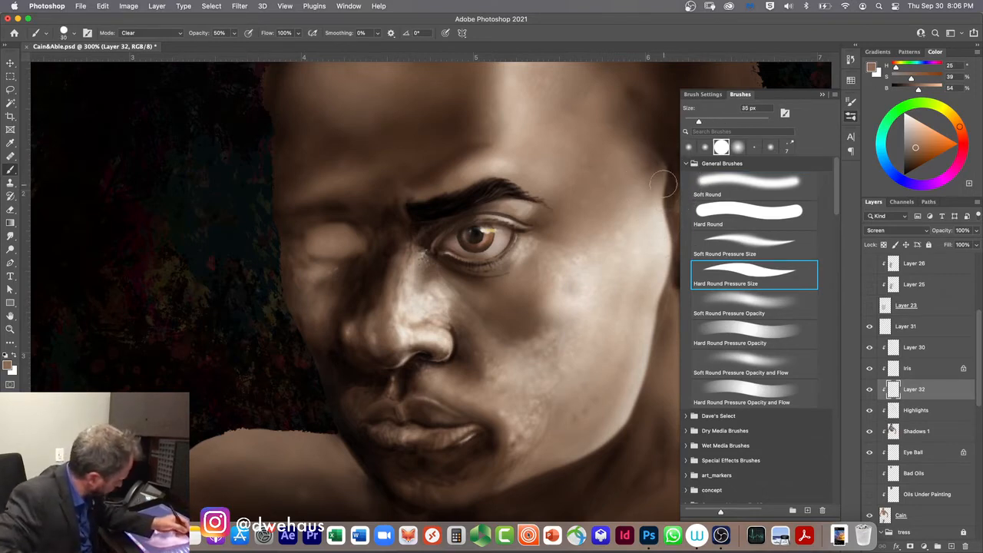
key(bracketleft)
key(bracketleft)
key(bracketleft)
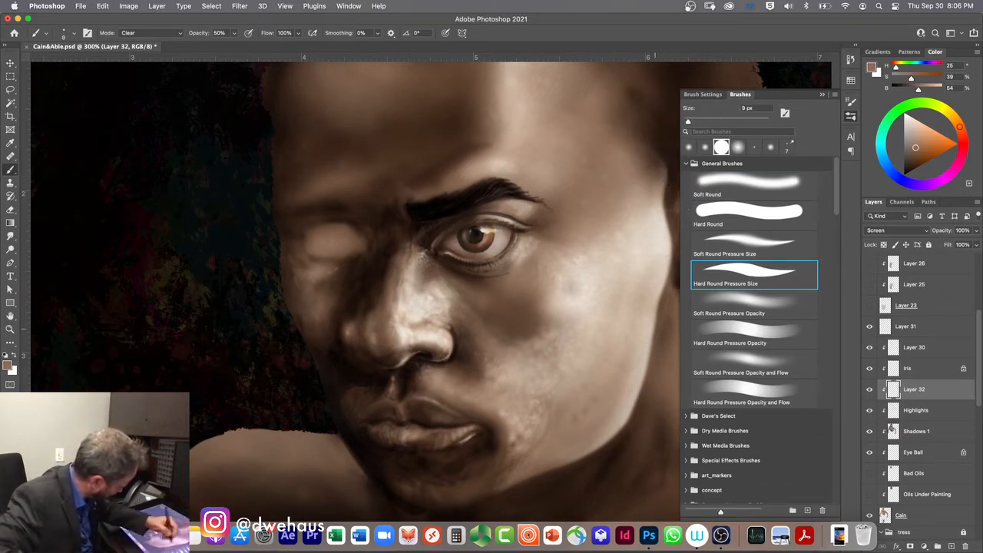
- Set the brush to Screen mode at 100% opacity and try a fine 8 px stroke along the jaw edge
drag(582, 457, 611, 437)
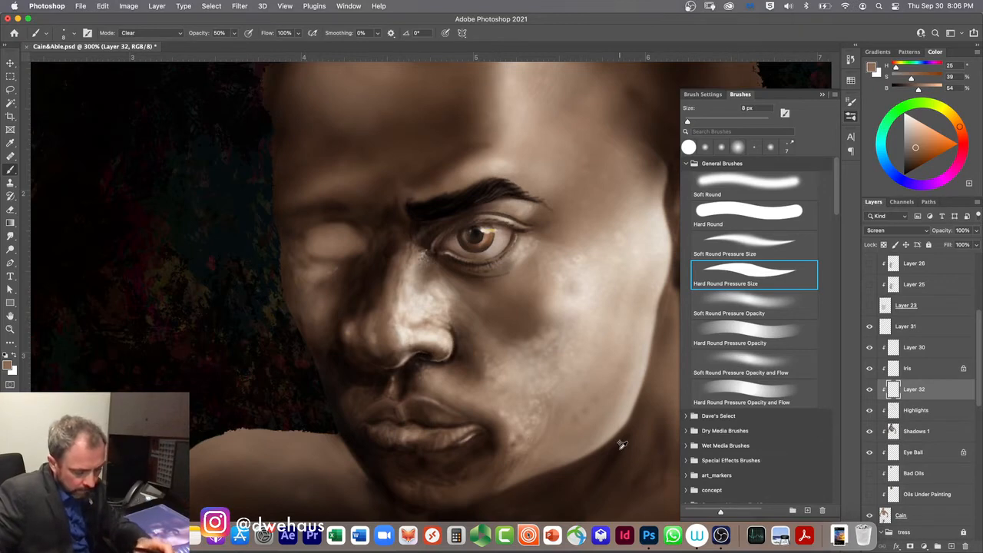
key(shift+alt+s)
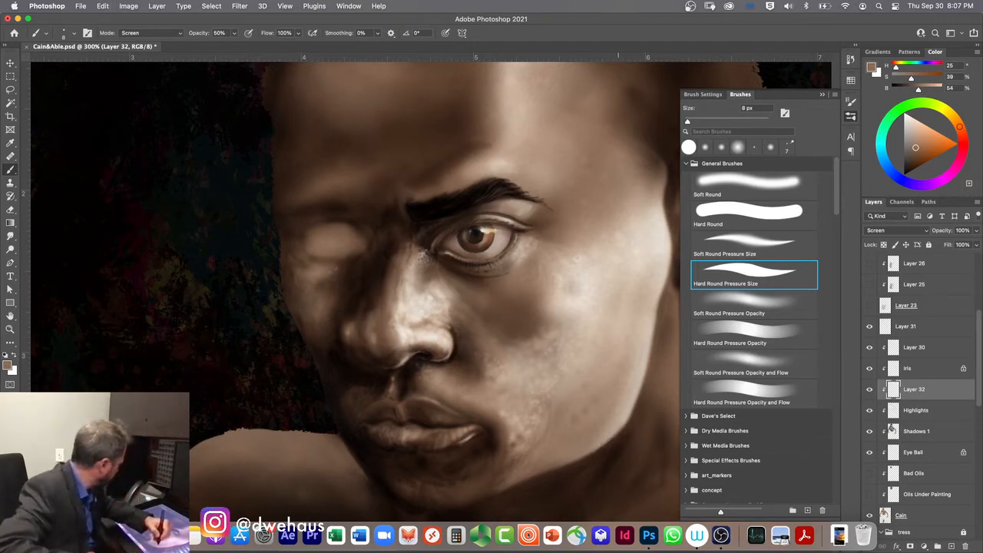
key(0)
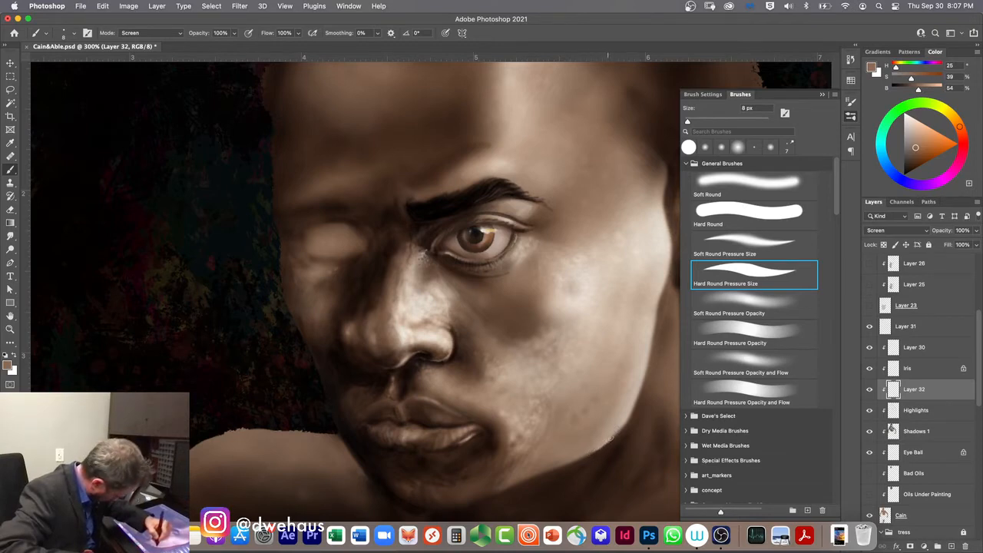
drag(617, 431, 646, 370)
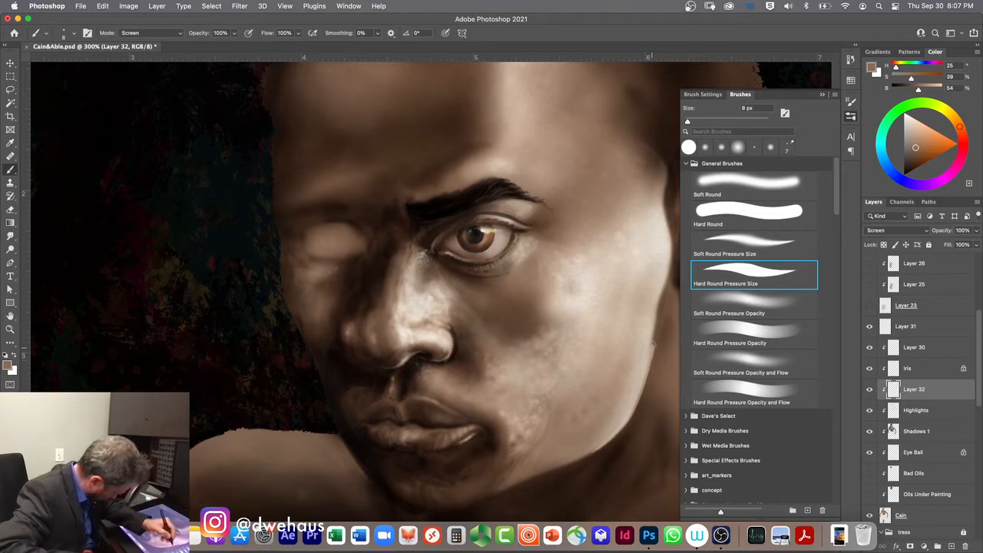
key(super+z)
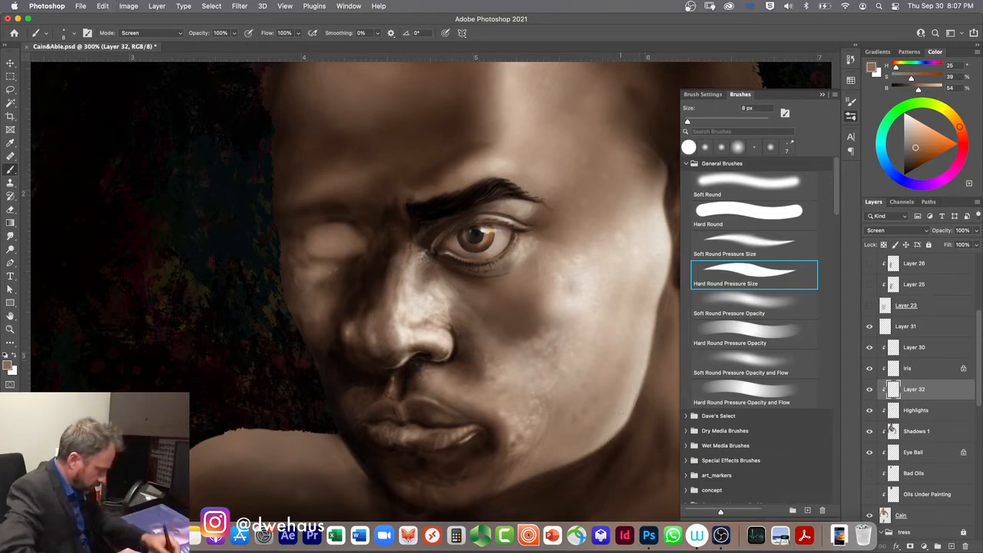
- Add a new layer above Layer 32 and try a black stroke along the lower cheek and jaw edge
click(953, 546)
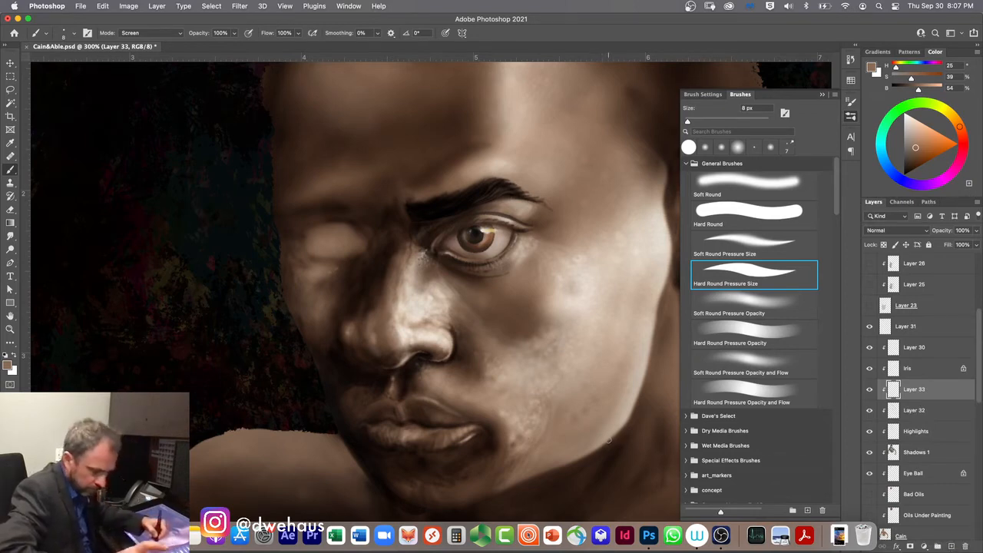
key(d)
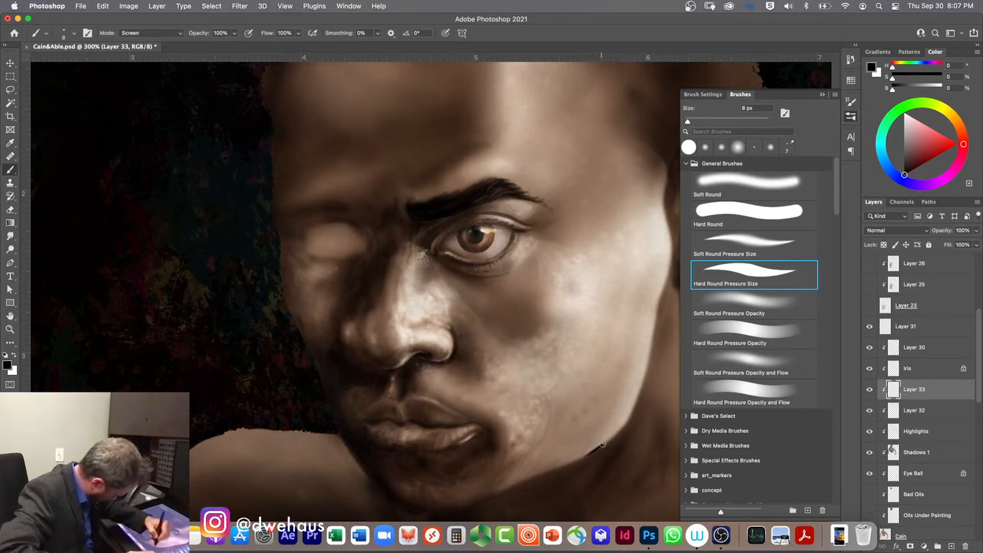
mouse_move(613, 439)
mouse_down()
mouse_move(647, 381)
mouse_move(655, 338)
mouse_up()
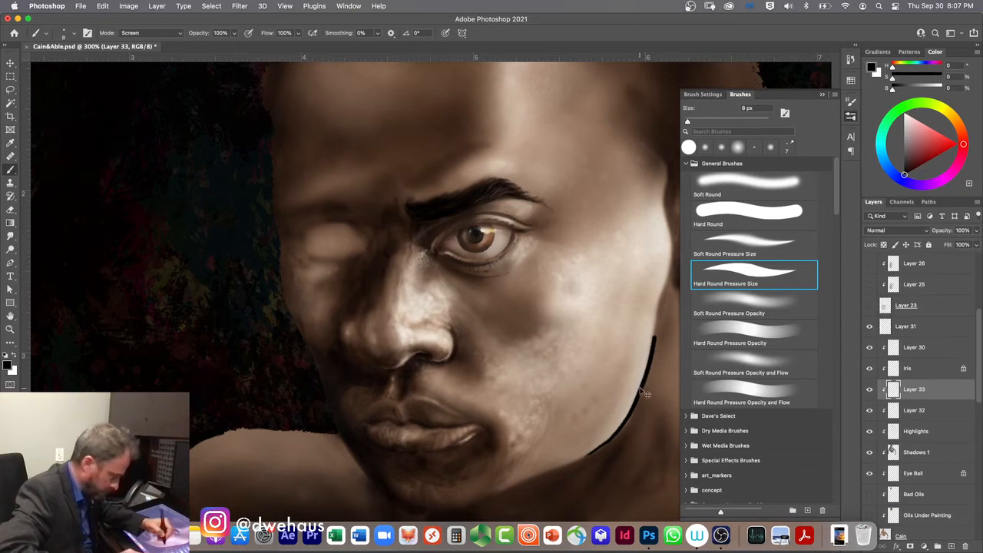
key(super+z)
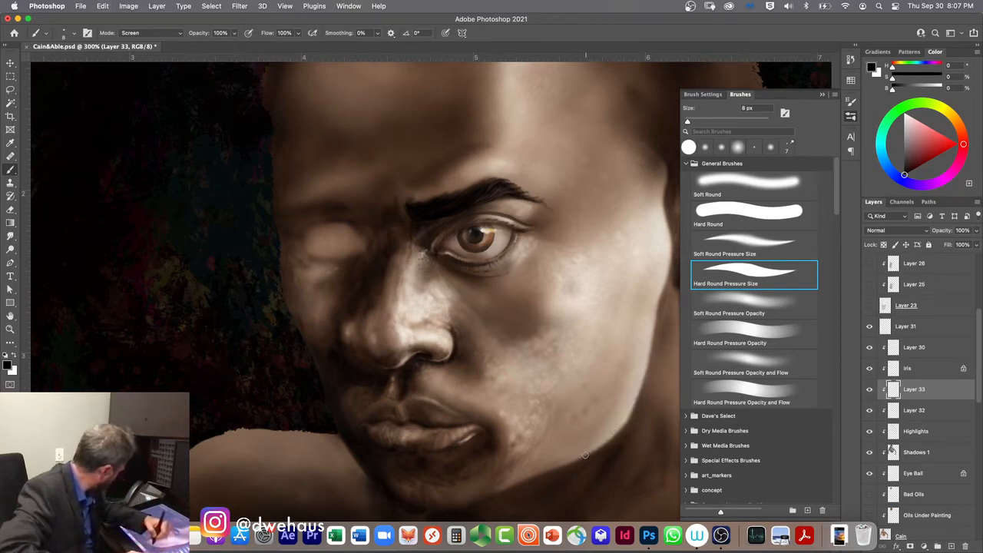
- Set the brush to Normal mode with white as the foreground colour for work along the cheek edge
key(super+z)
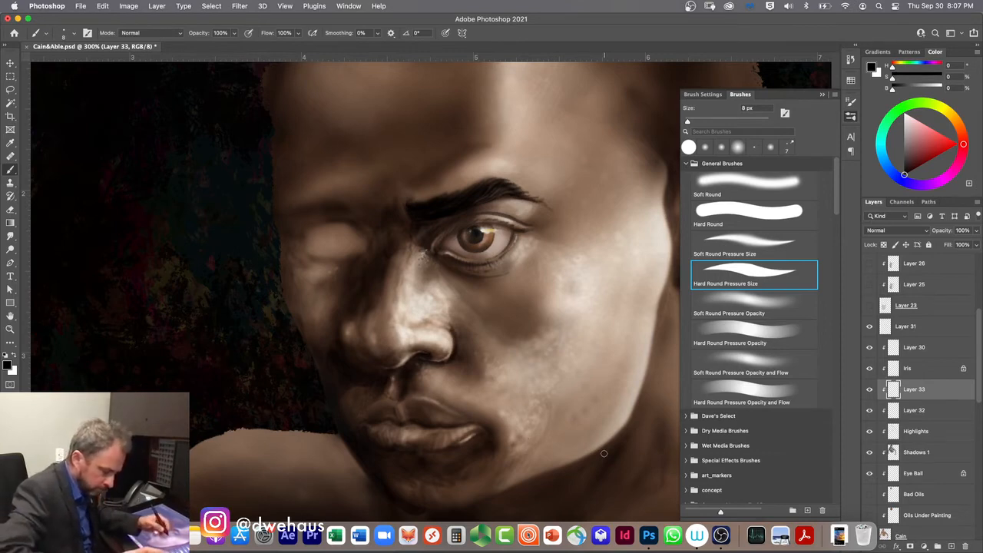
key(x)
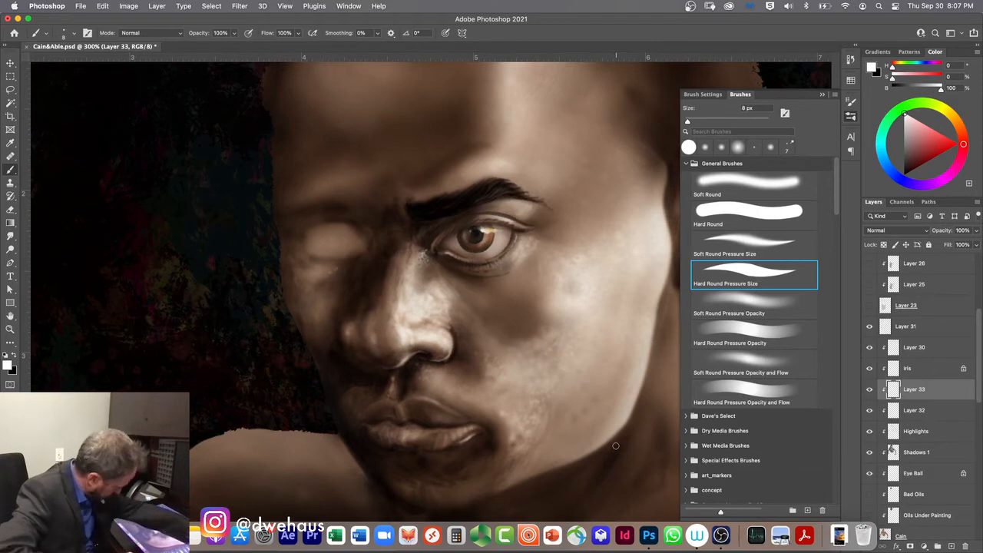
key(r)
mouse_move(615, 446)
mouse_down()
mouse_move(592, 395)
mouse_move(615, 446)
mouse_up()
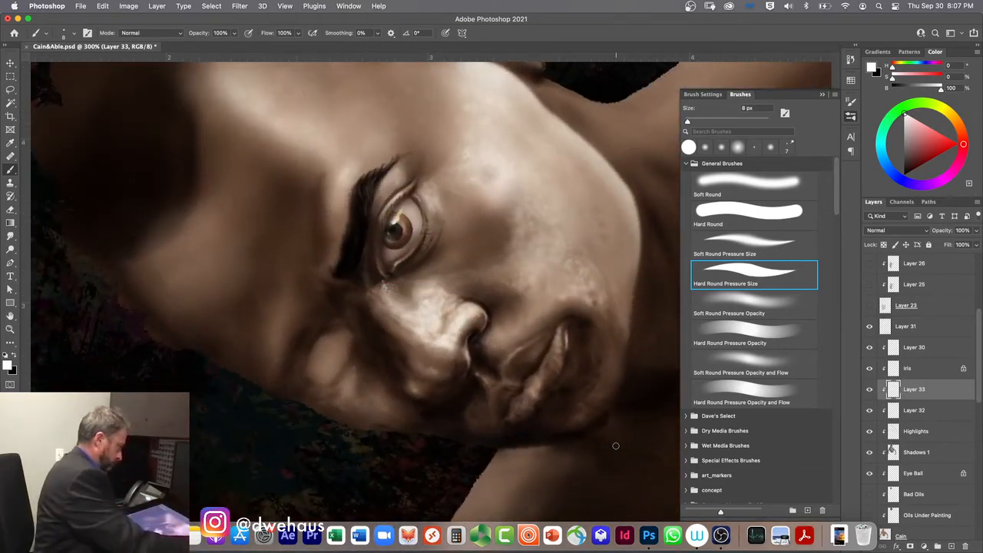
drag(615, 445, 532, 277)
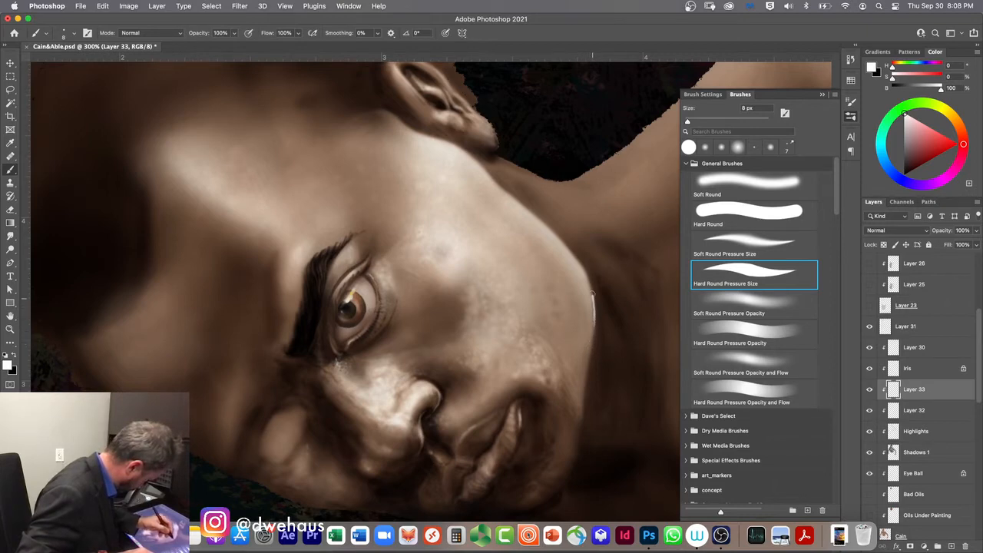
- Paint a white 8 px rim line along the cheek and jaw edge, replacing the first attempt with one continuous stroke from jaw to ear
mouse_move(590, 278)
mouse_down()
mouse_move(511, 194)
mouse_move(442, 138)
mouse_move(405, 128)
mouse_up()
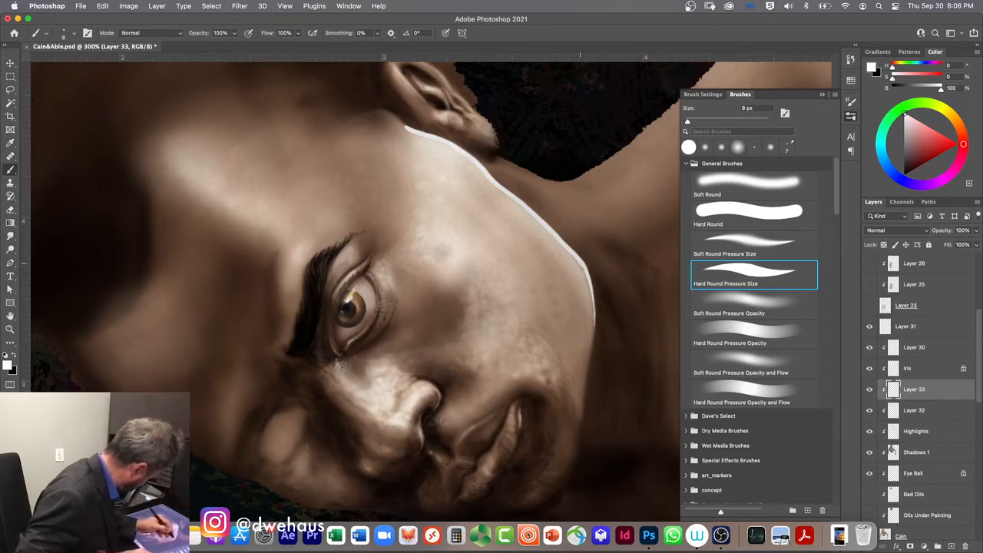
drag(587, 277, 596, 307)
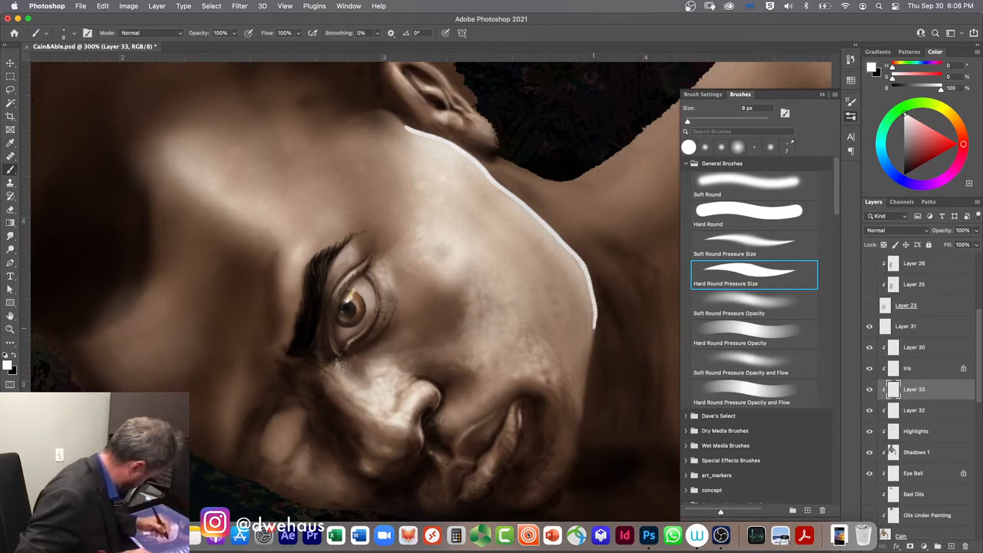
key(super+z)
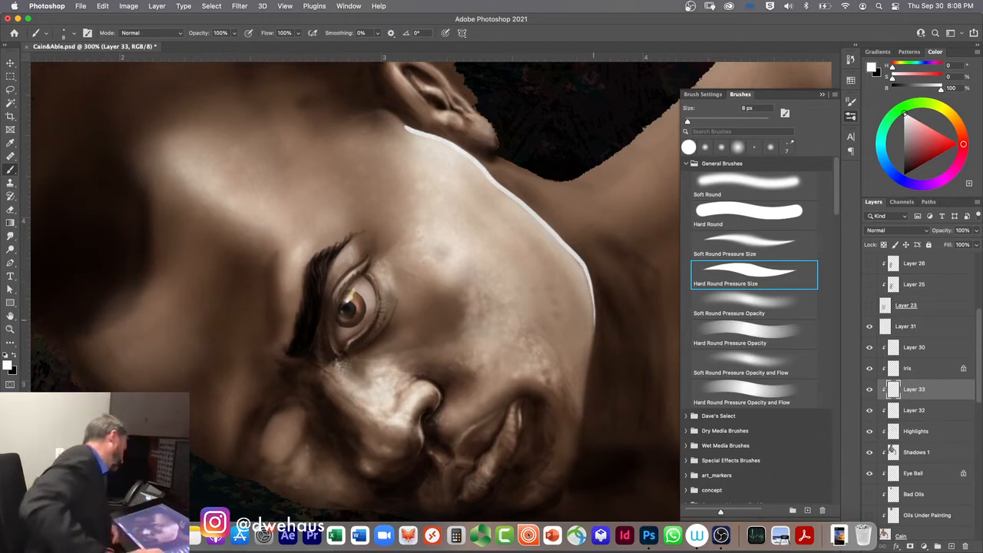
key(super+z)
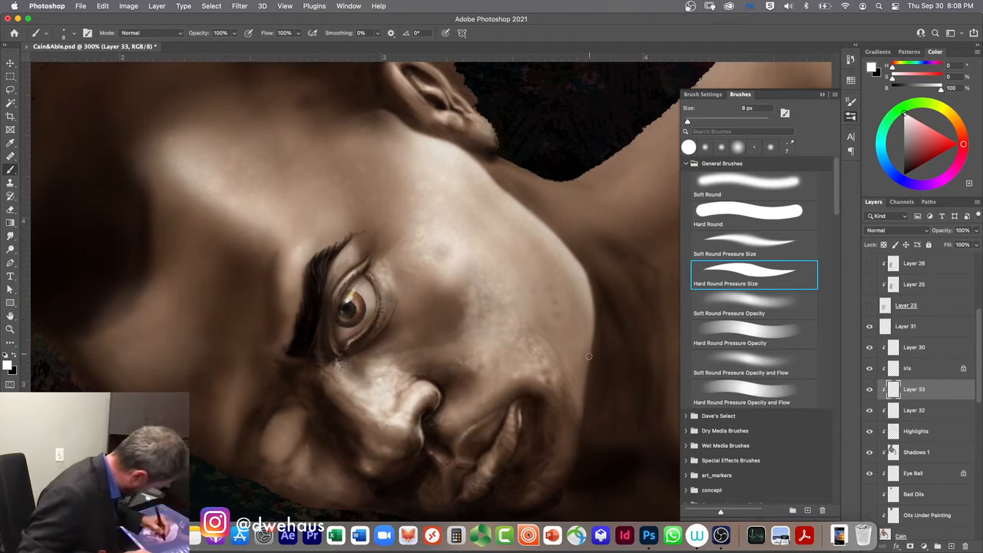
mouse_move(592, 337)
mouse_down()
mouse_move(578, 256)
mouse_move(457, 144)
mouse_move(399, 120)
mouse_up()
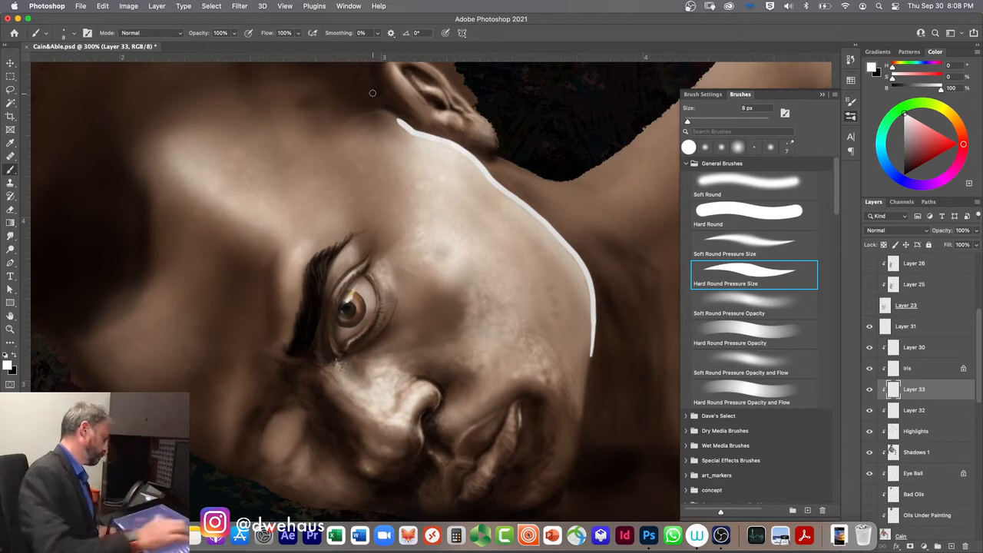
- Examine how the white rim line reads on the upright face and within the whole figure
key(r)
drag(477, 253, 507, 323)
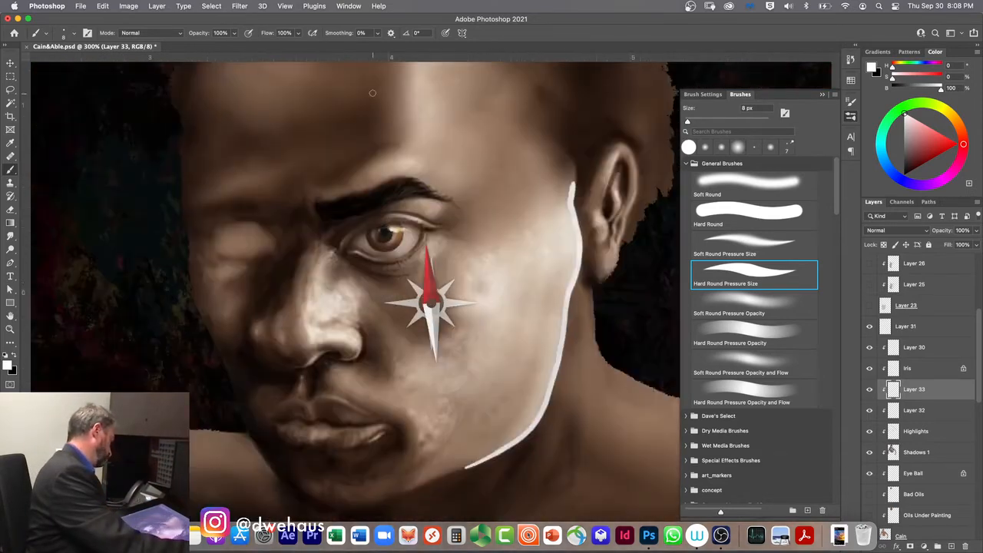
scroll(372, 93, down, 3)
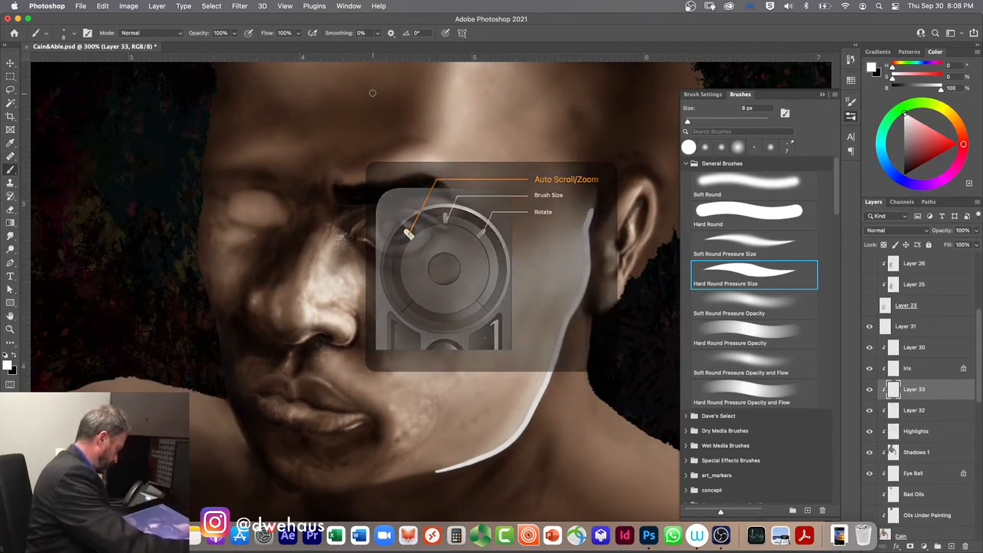
scroll(373, 93, down, 10)
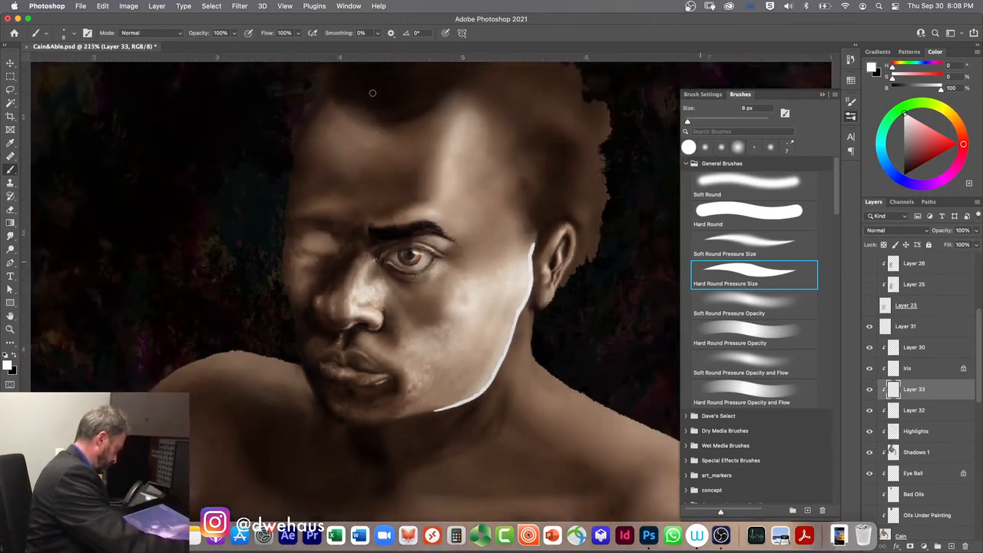
scroll(372, 93, down, 6)
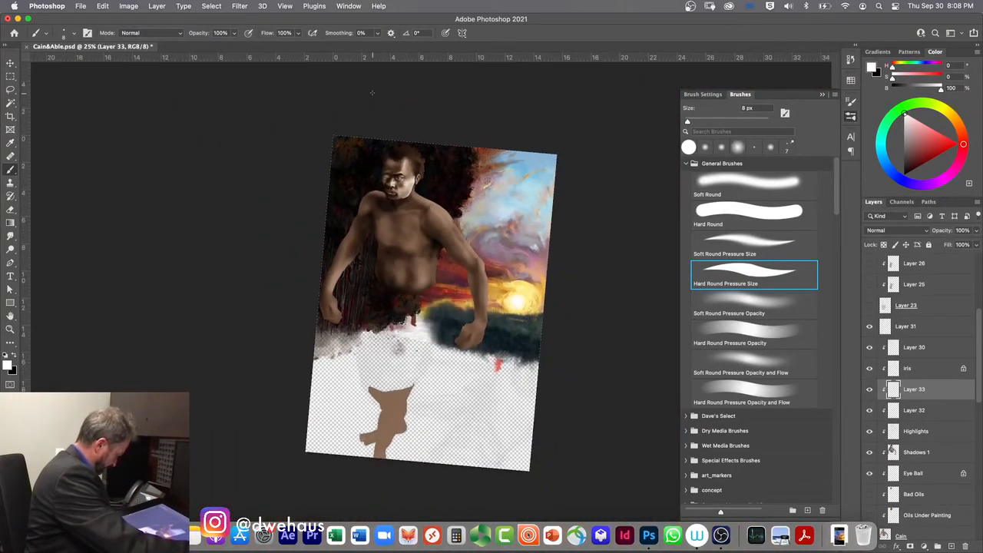
scroll(373, 93, up, 3)
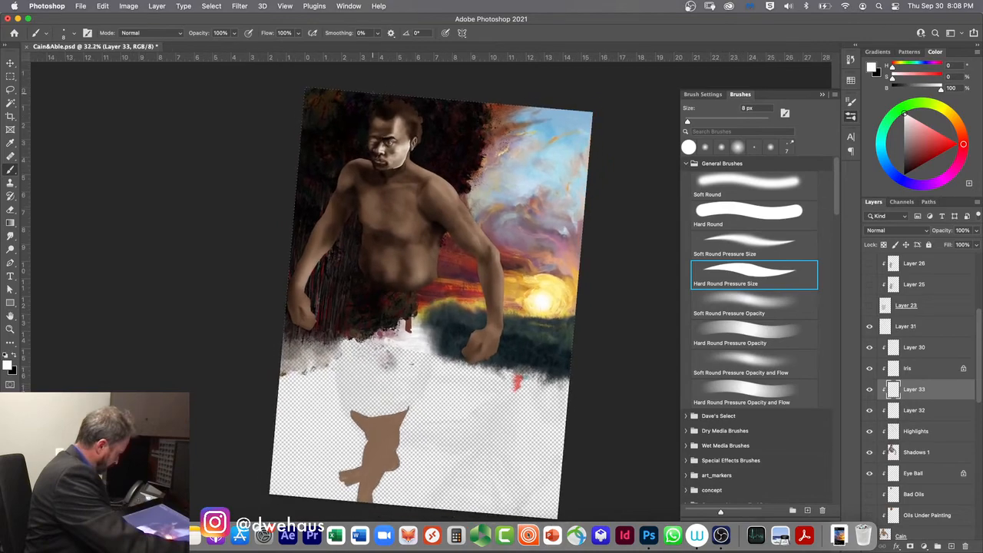
scroll(373, 93, up, 7)
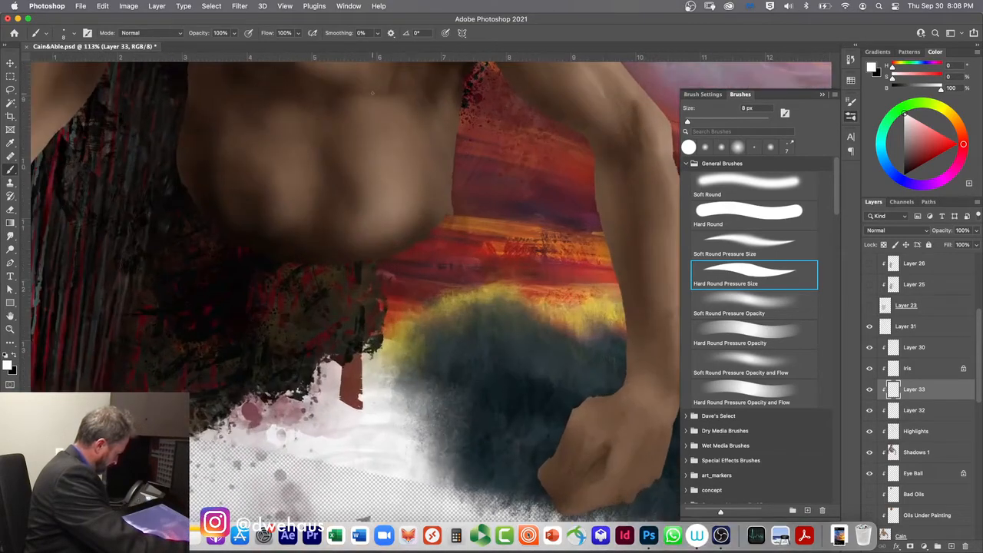
scroll(373, 93, up, 1)
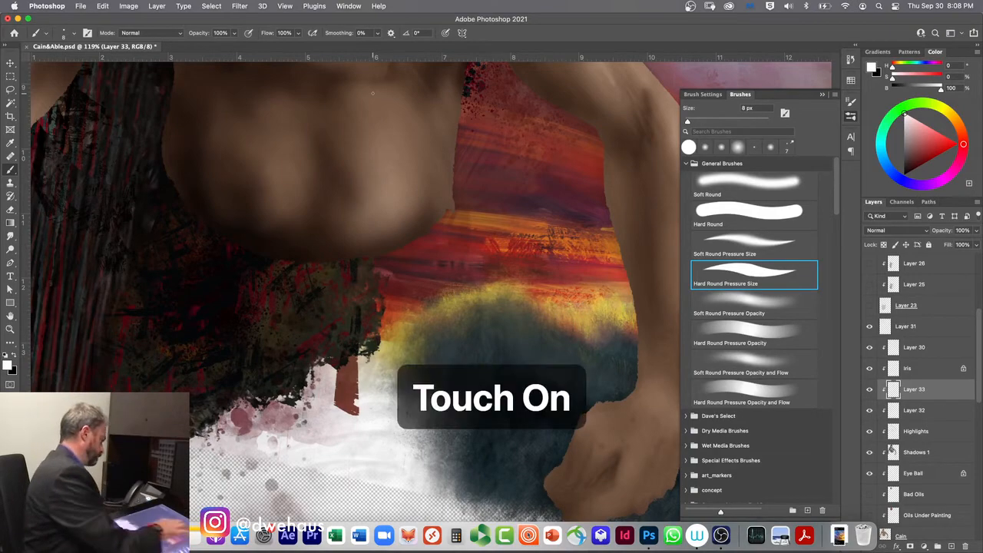
drag(372, 93, 606, 511)
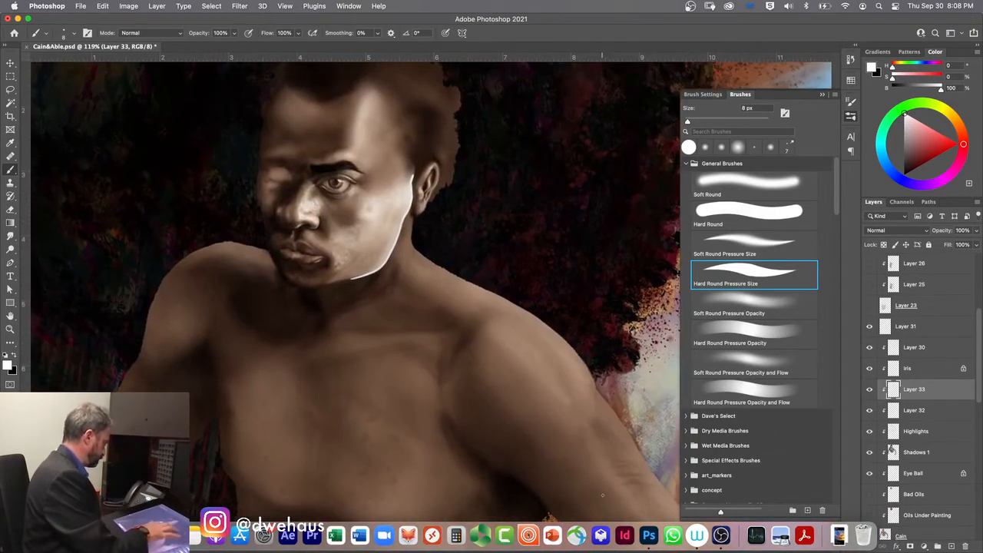
drag(454, 433, 451, 356)
- Soften the white rim line along the cheek and jaw with the Soft Round Pressure Opacity brush in Clear mode at 80 px
key(r)
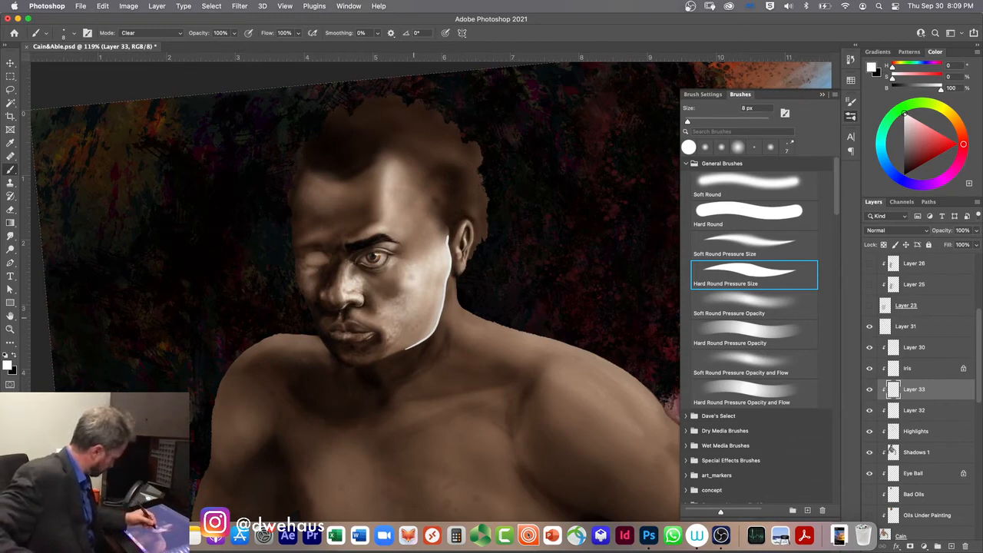
click(730, 293)
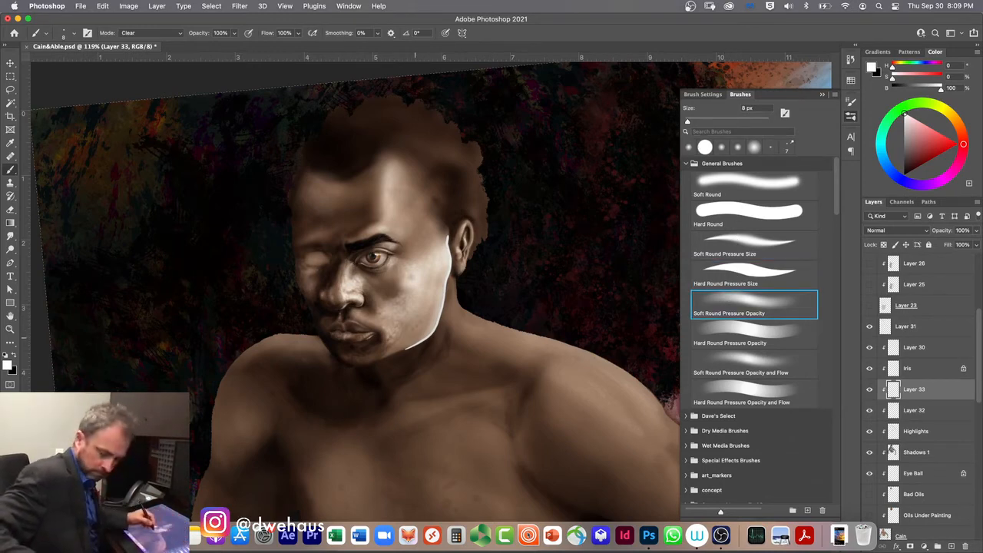
key(bracketright)
key(bracketright)
key(bracketright)
key(bracketright)
key(bracketright)
key(bracketright)
key(bracketright)
key(bracketright)
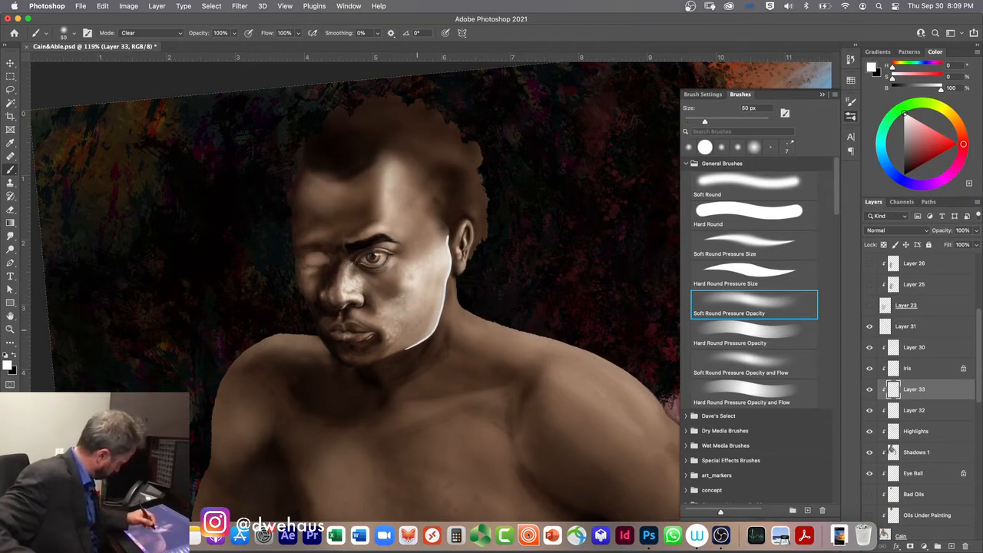
key(bracketright)
key(bracketright)
key(bracketright)
mouse_move(407, 351)
mouse_down()
mouse_move(424, 338)
mouse_move(395, 354)
mouse_up()
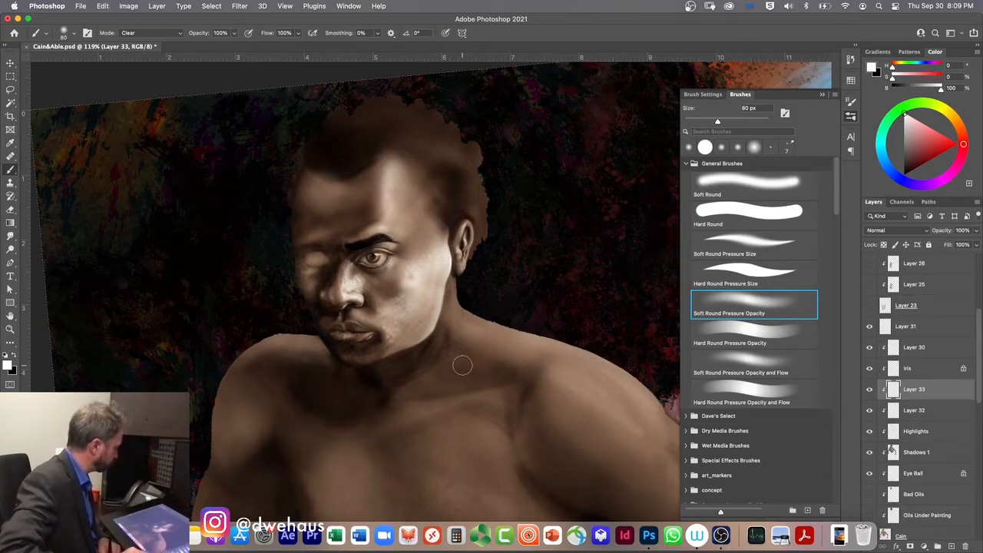
- Compare the face with the Shadows 1 and Highlights layers switched off and on
click(870, 453)
click(869, 452)
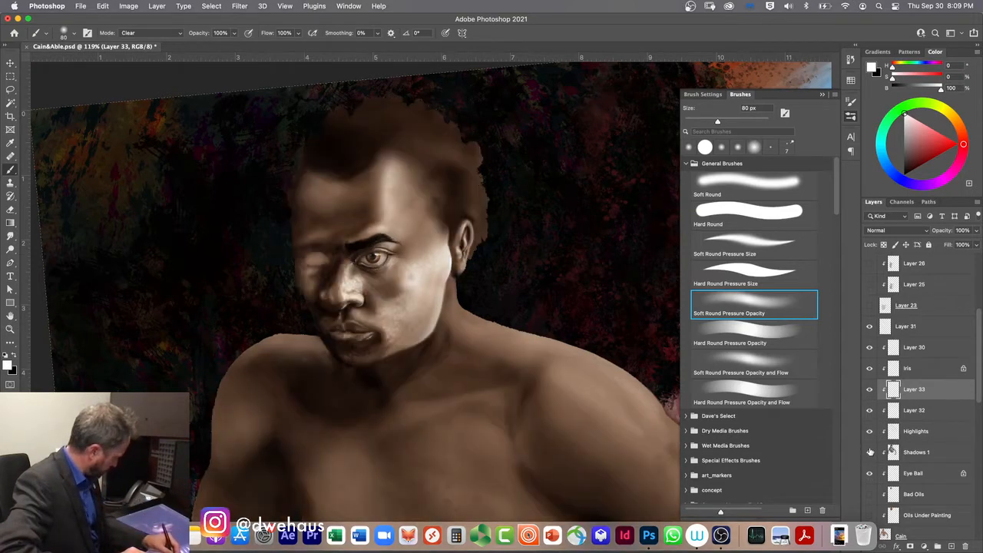
click(869, 432)
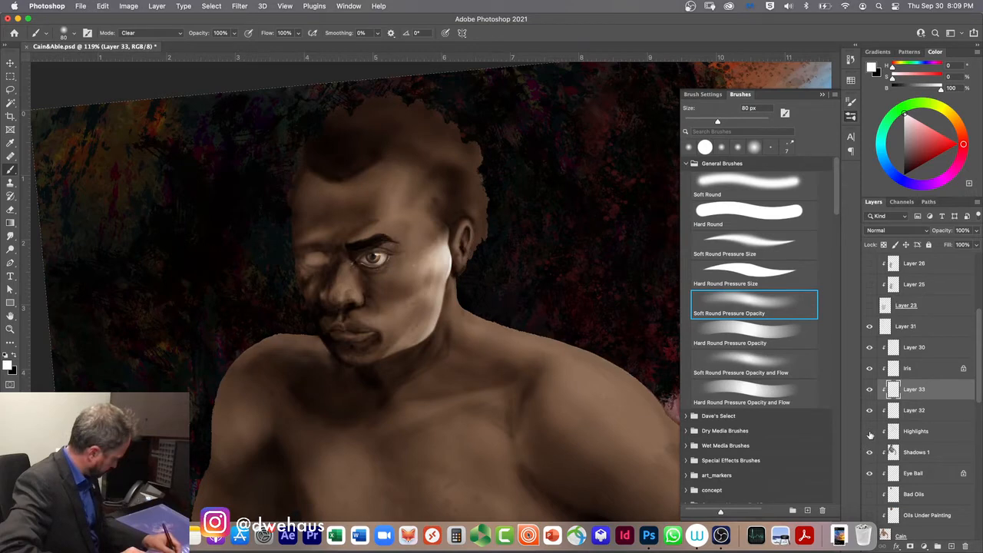
click(870, 432)
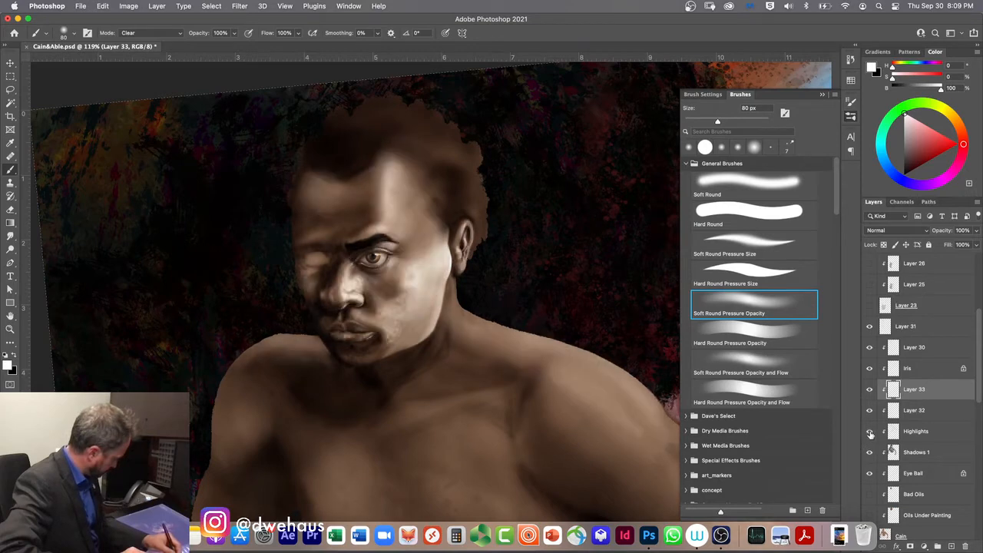
- On the Highlights layer, brighten the cheek with a skin tone sampled from the shoulder, using a 40 px brush in Screen mode
click(910, 437)
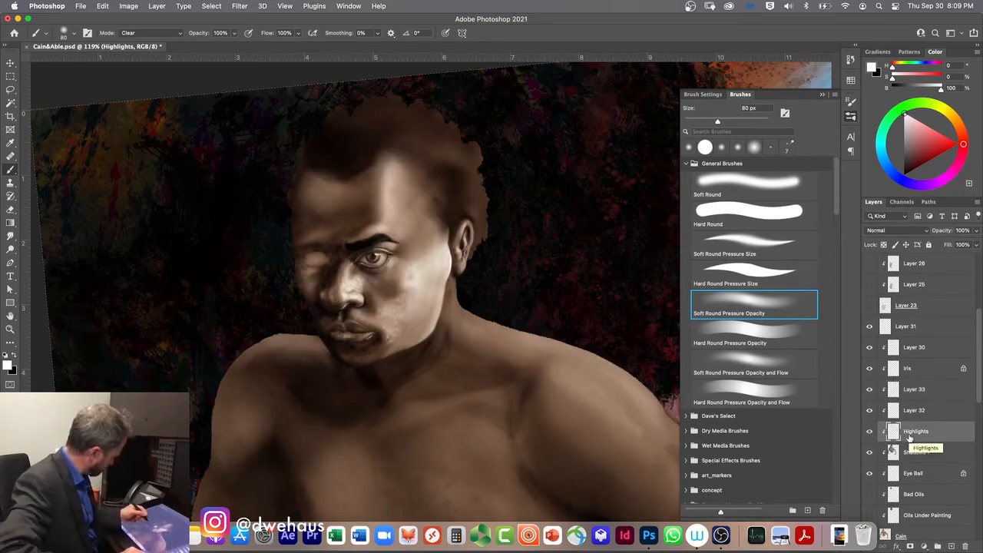
alt+click(582, 387)
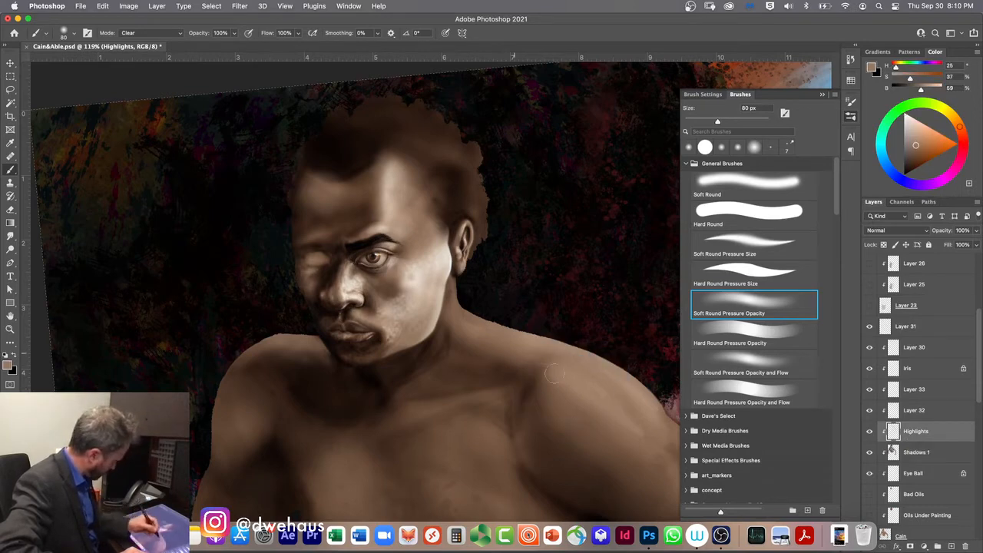
alt+click(583, 384)
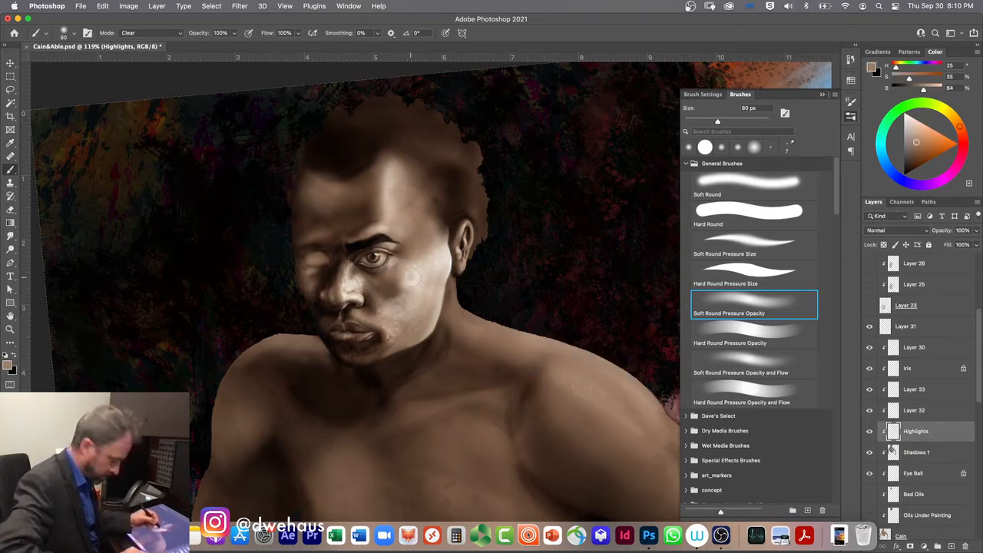
key([)
key([)
key([)
key([)
key([)
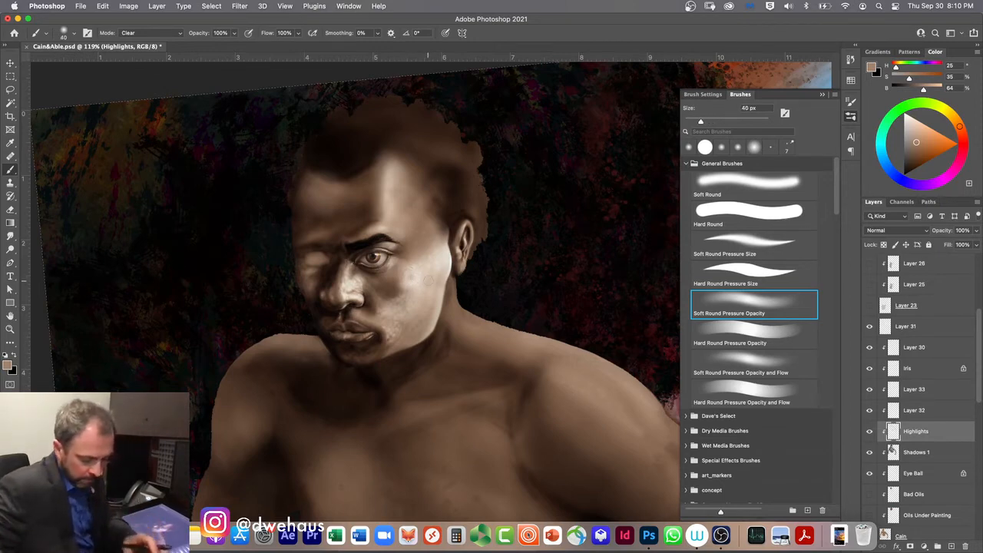
key(shift+alt+s)
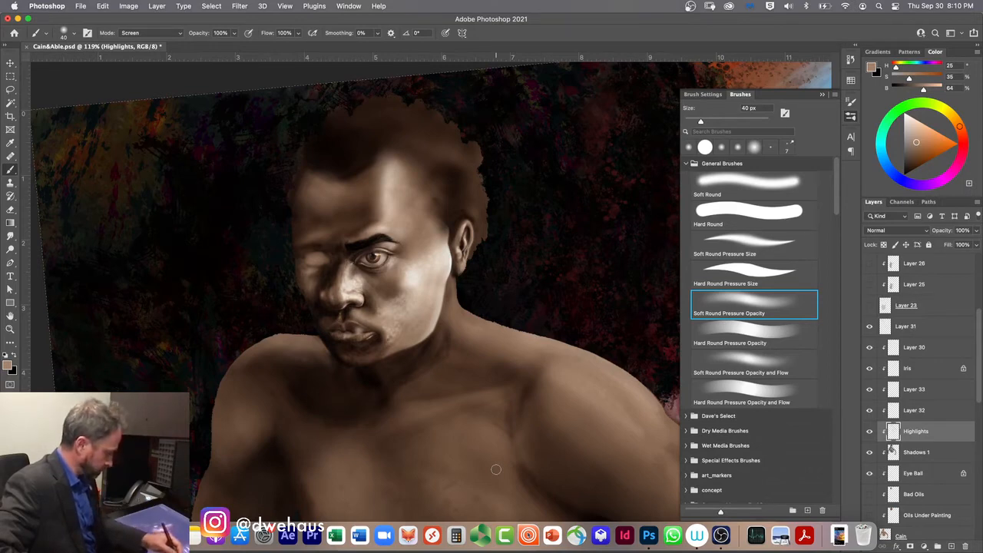
- Soften the cheek highlight in Clear mode with the Soft Round Pressure Opacity brush at 100 px
key(alt+shift+r)
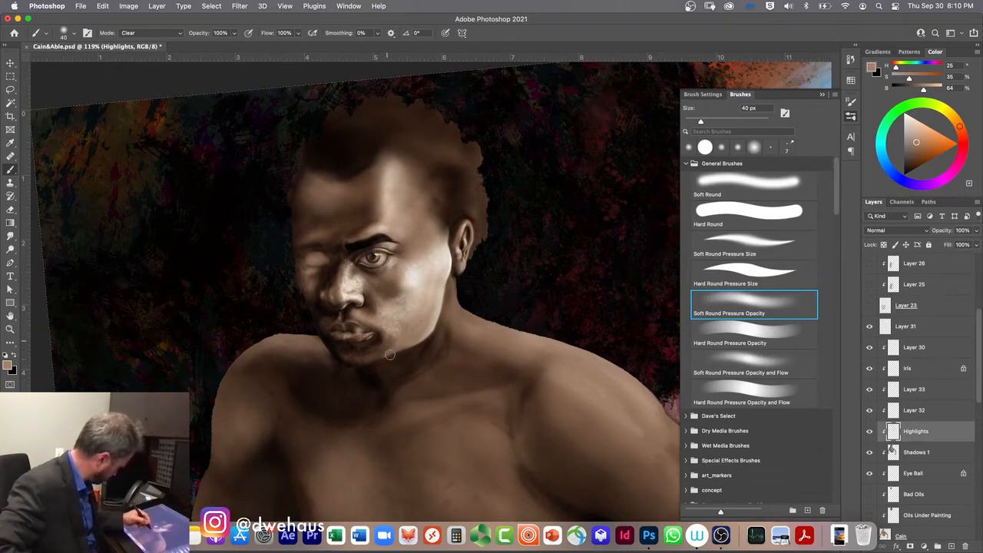
key(bracketright)
key(bracketright)
key(bracketright)
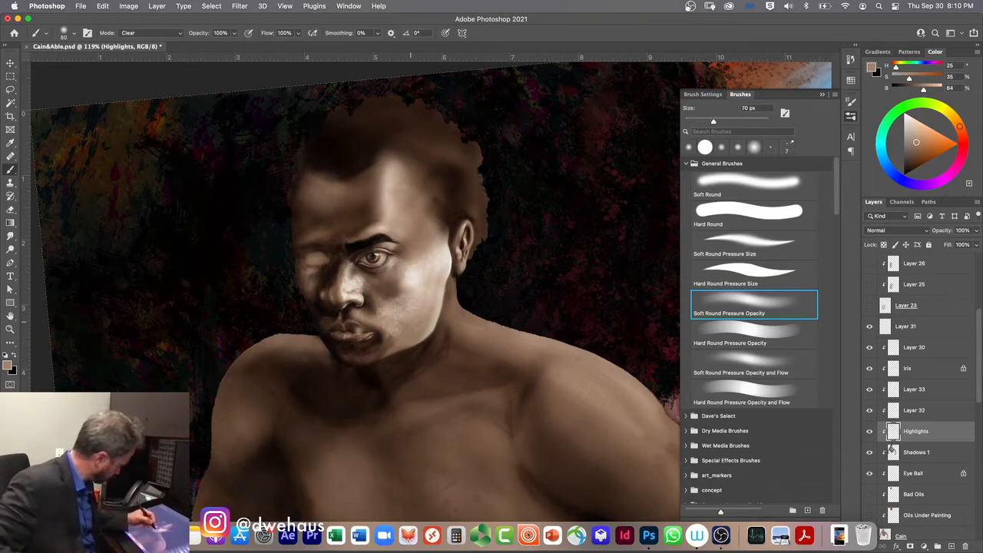
key(bracketright)
key(bracketright)
key(bracketright)
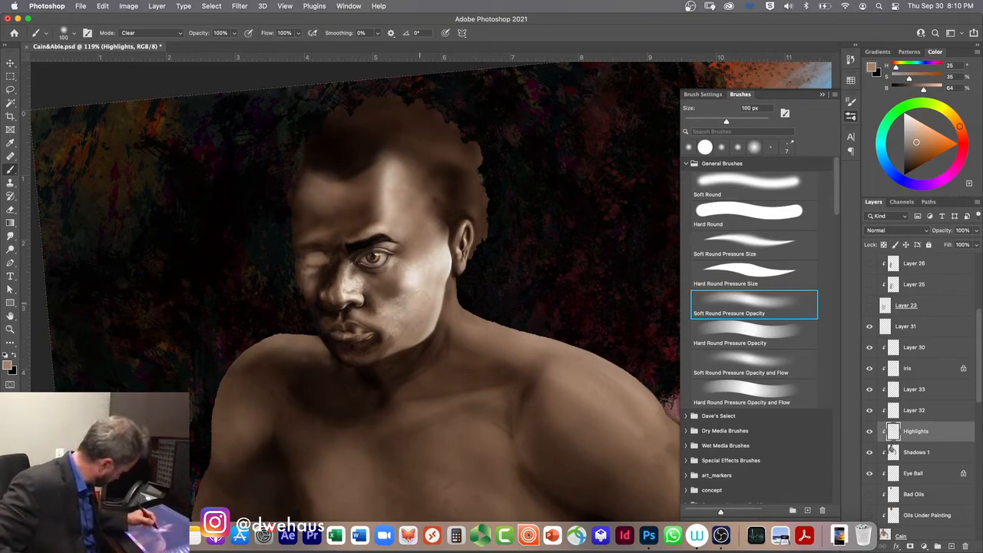
drag(418, 306, 419, 309)
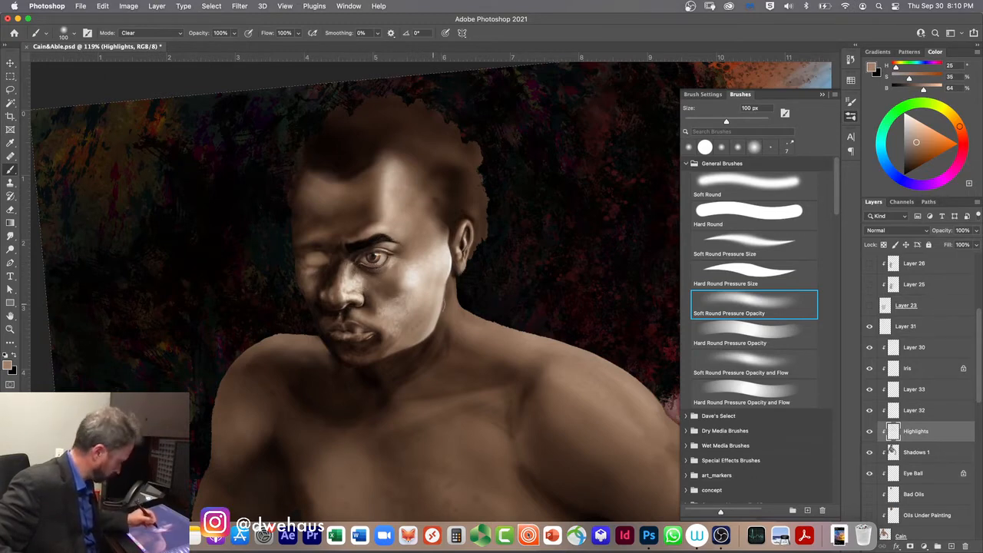
- Try a single highlight dab on the shadowed collarbone below the chin in Screen mode, and reduce the brush to 70 px
key(shift+alt+s)
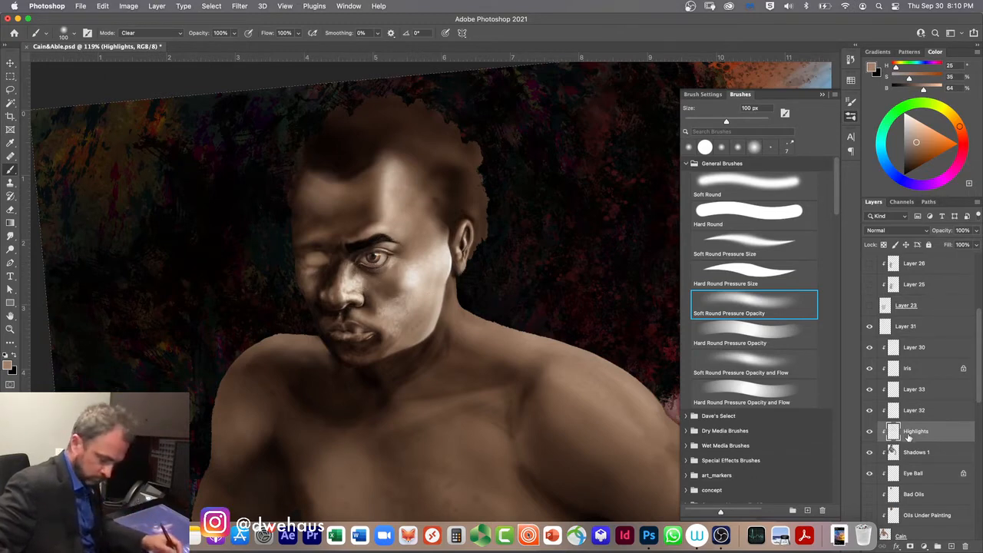
click(316, 369)
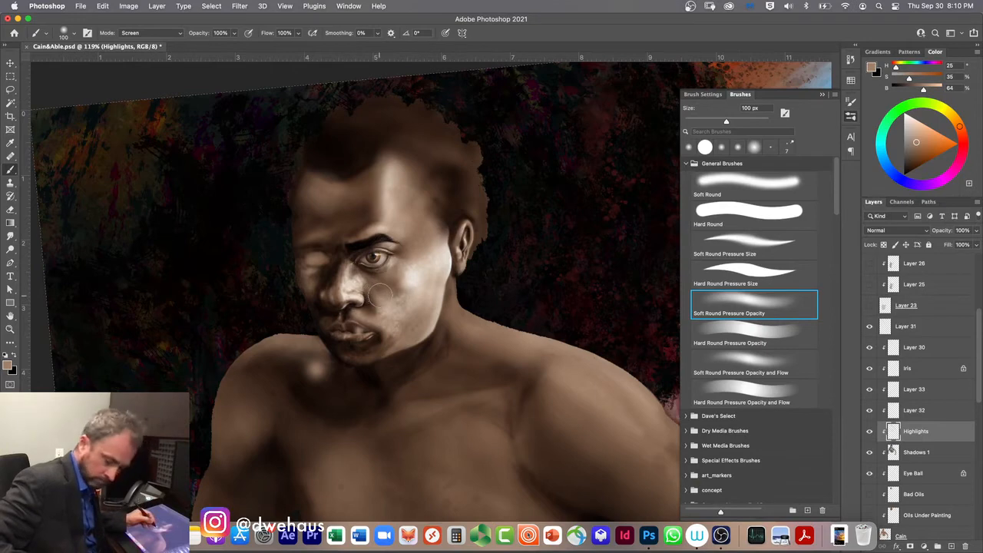
key(bracketleft)
key(bracketleft)
key(bracketleft)
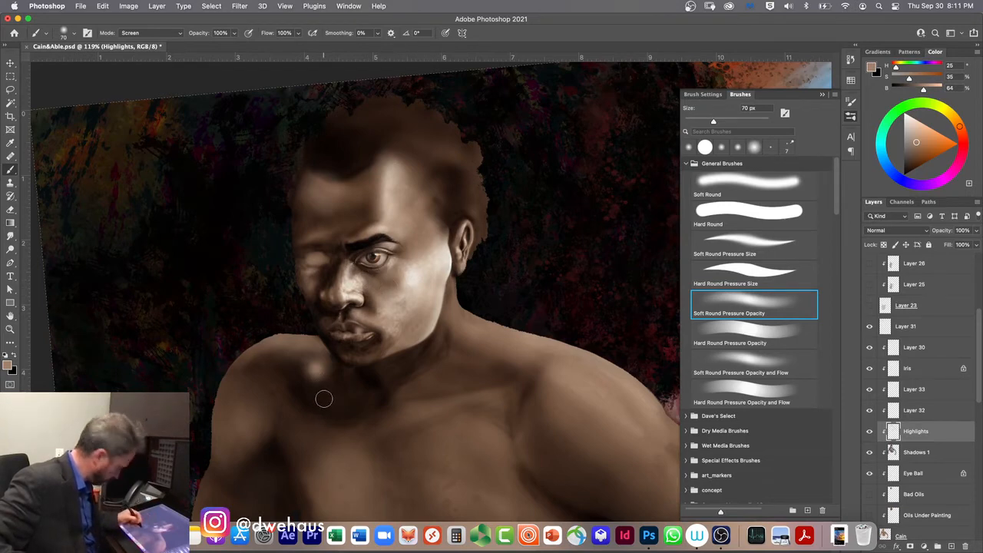
- Try a lasso selection around the collarbone dab, undoing and redoing both the selection and the dab
key(l)
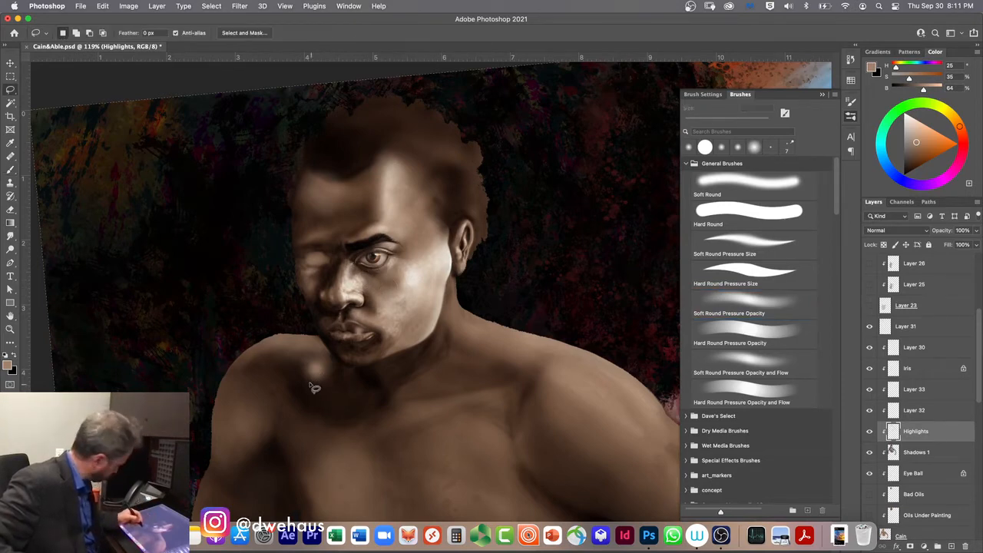
mouse_move(313, 389)
mouse_down()
mouse_move(313, 356)
mouse_move(332, 374)
mouse_move(317, 393)
mouse_up()
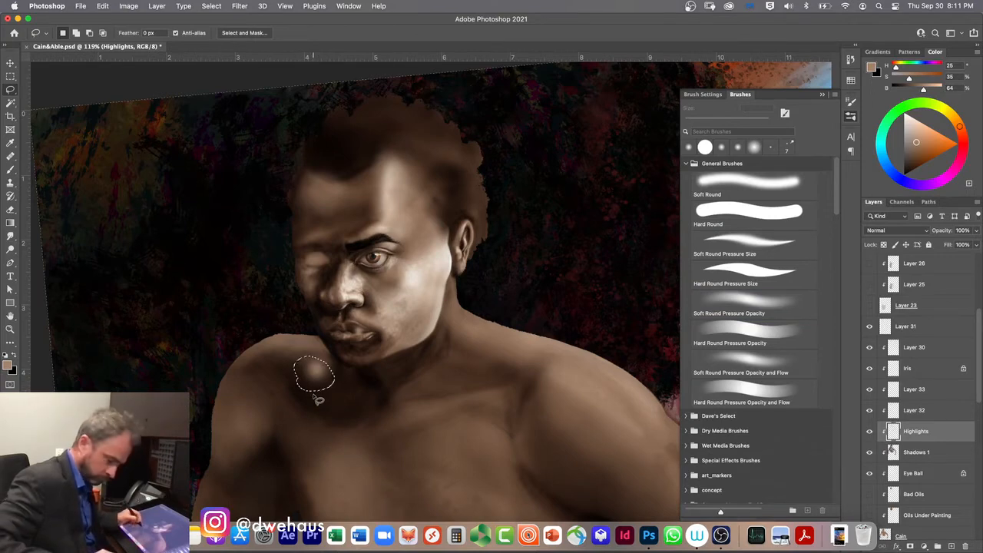
key(super+z)
key(super+z)
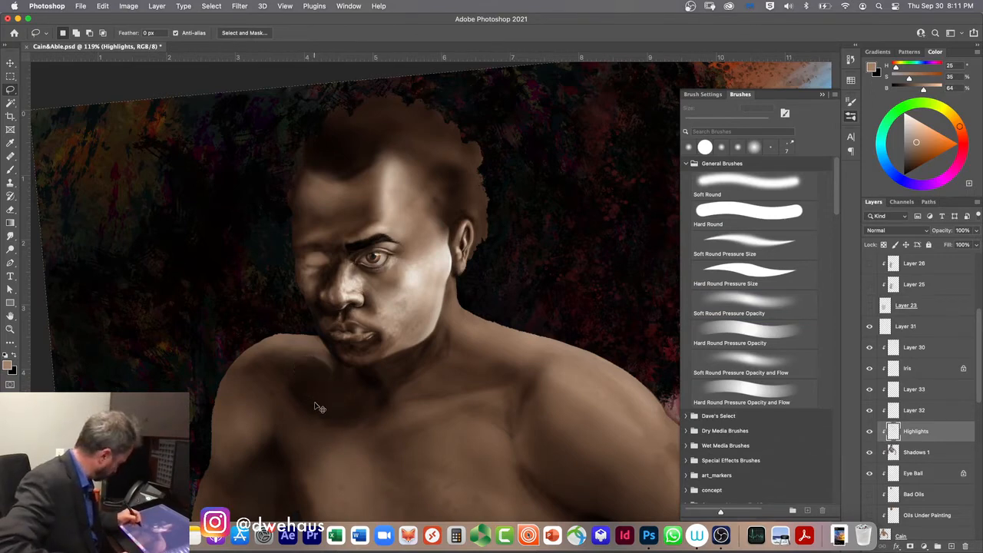
key(super+shift+z)
key(super+shift+z)
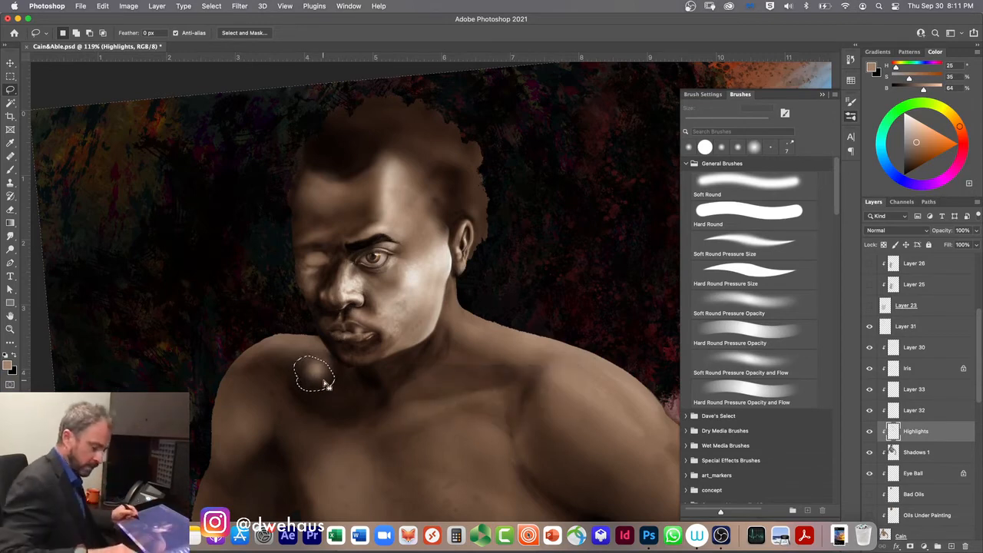
- Drop the lasso selection and erase the collarbone dab with the 70 px brush in Clear mode
key(super+d)
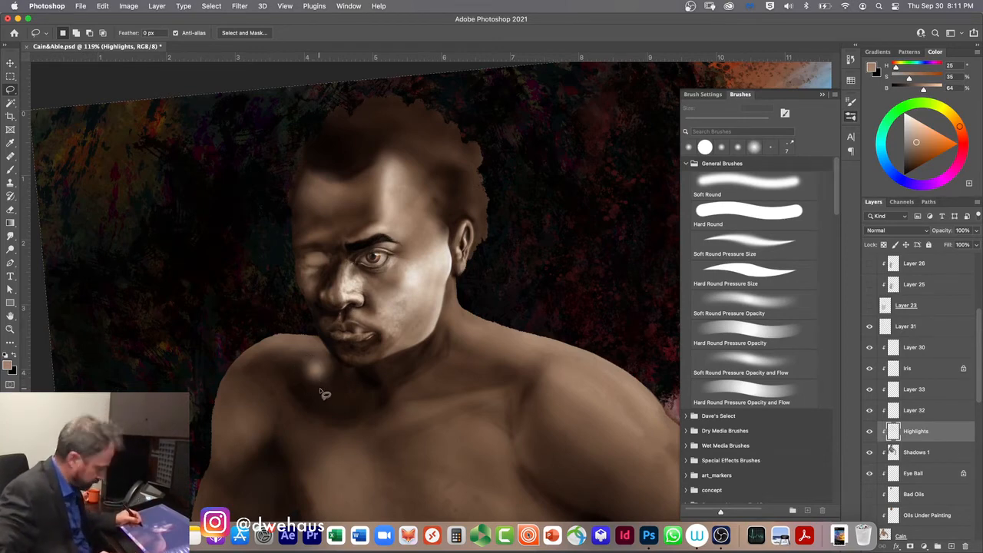
key(b)
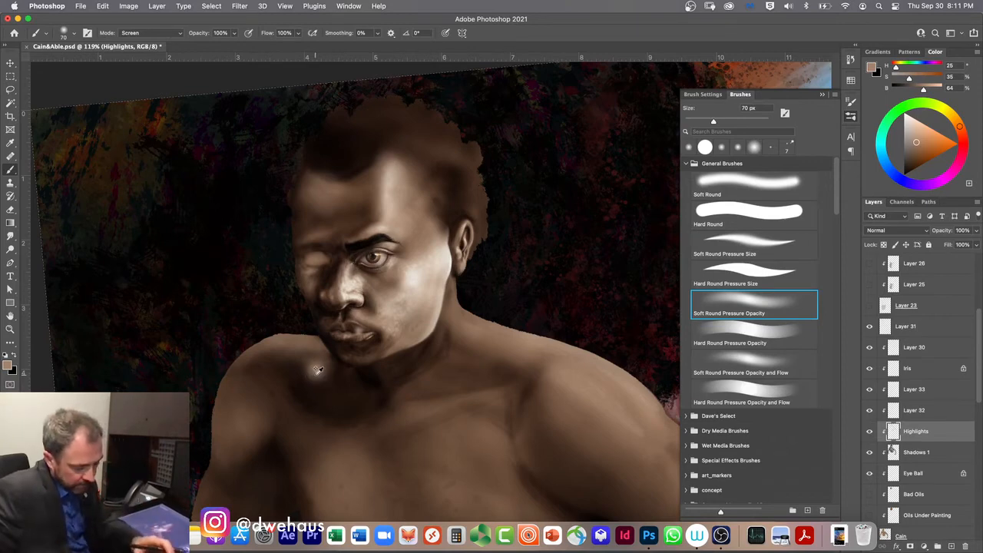
key(alt+shift+r)
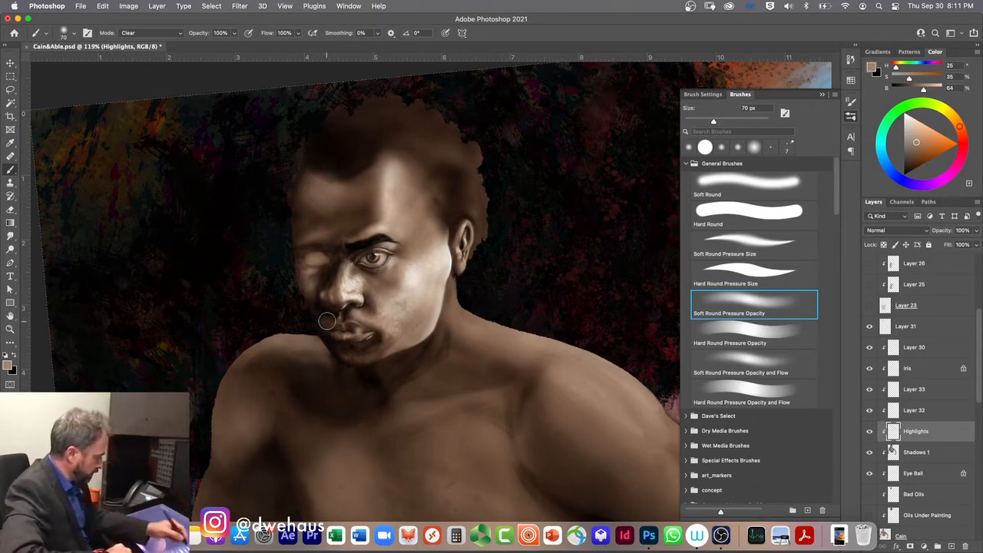
- Paint fine highlights along the outer rim of the ear with the Hard Round Pressure Size brush at 7 px in Screen mode
key(comma)
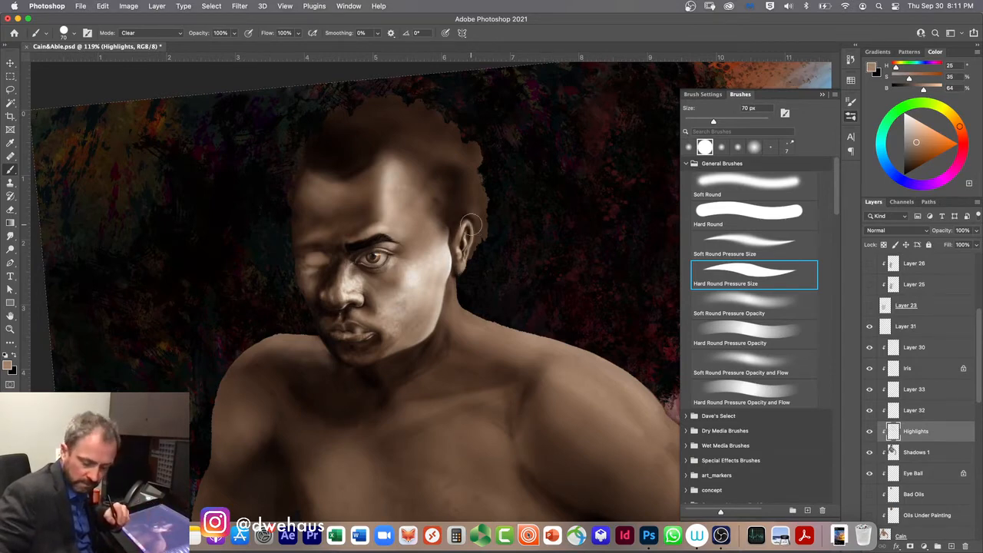
key(super+plus)
key(super+plus)
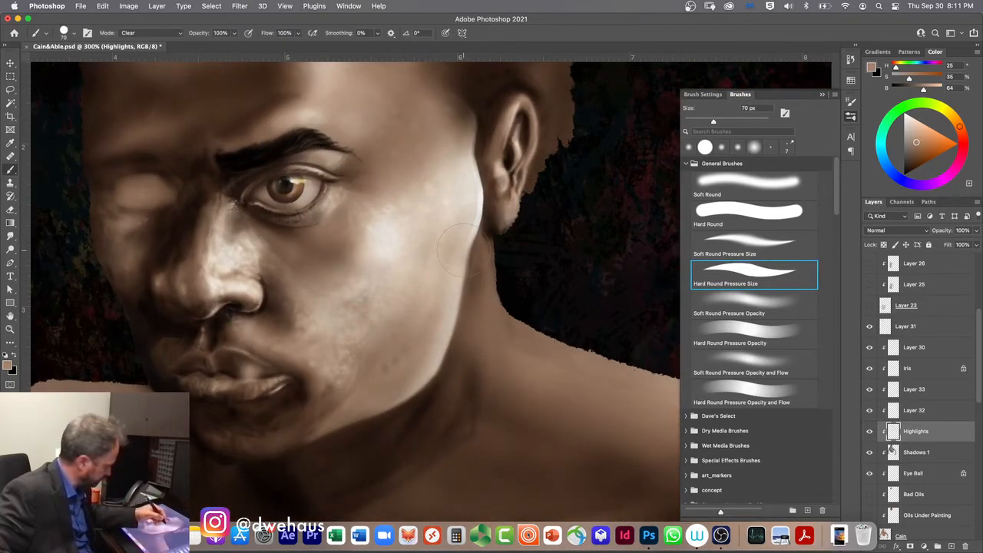
drag(450, 241, 433, 386)
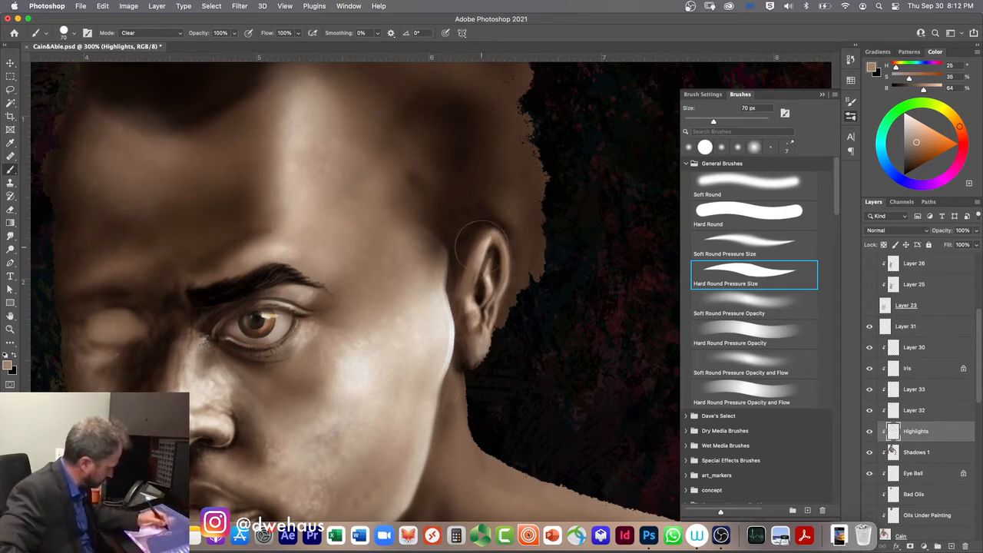
drag(481, 250, 476, 246)
key(bracketleft)
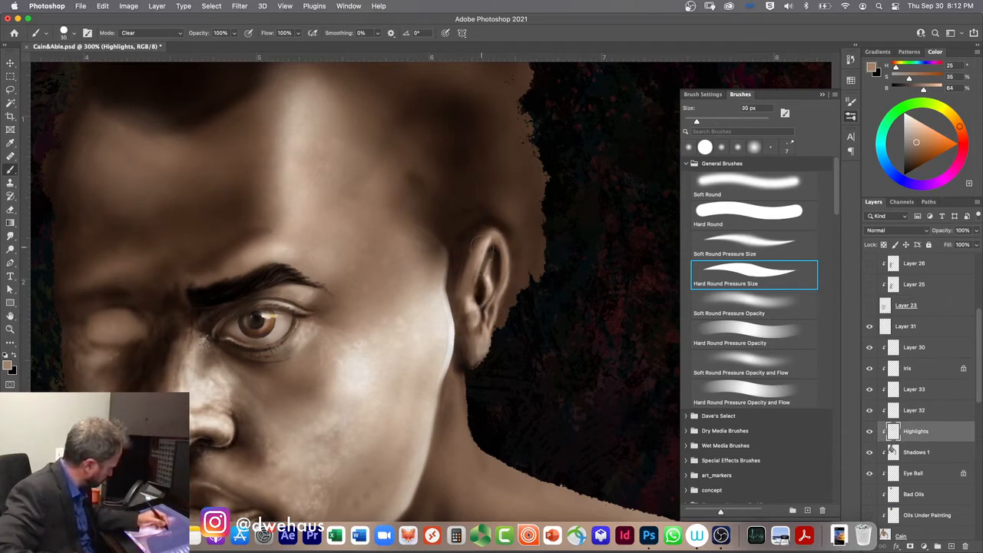
key(bracketleft)
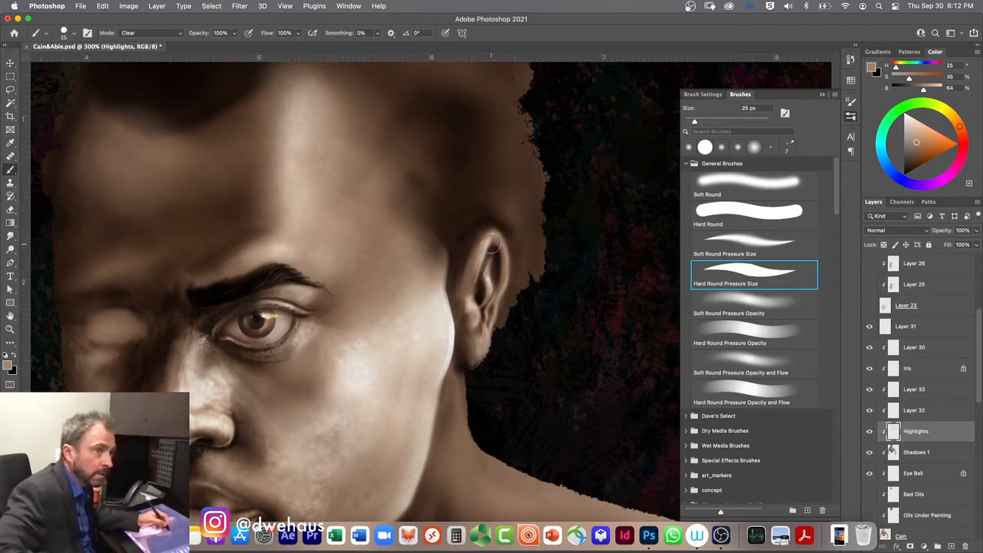
key(bracketleft)
key(bracketleft)
key(bracketleft)
key(bracketleft)
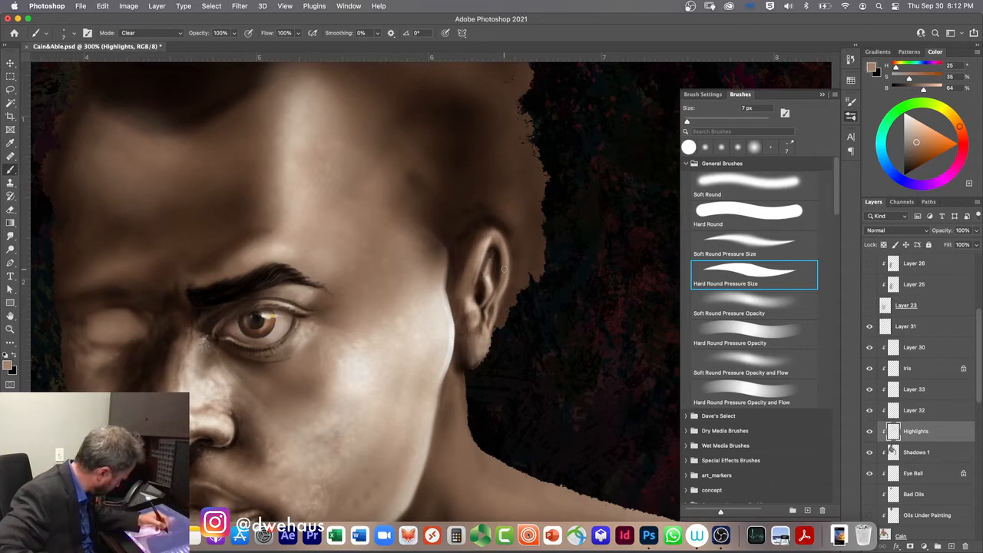
key(shift+alt+s)
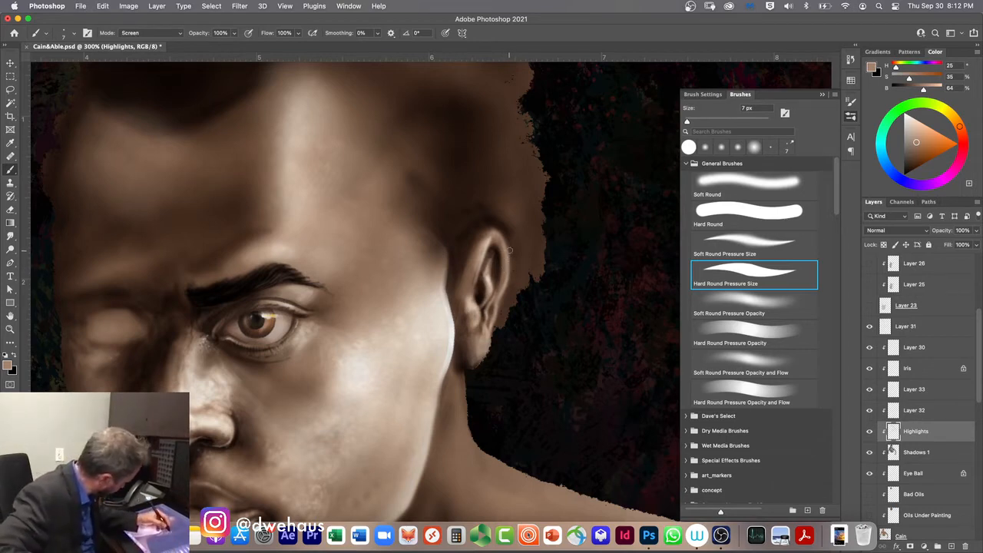
drag(504, 269, 502, 242)
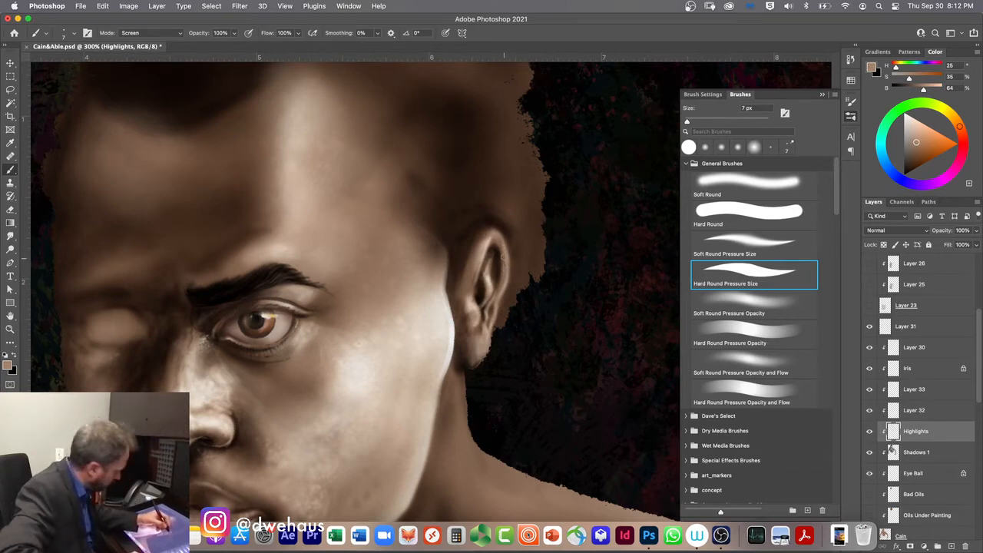
drag(509, 267, 495, 230)
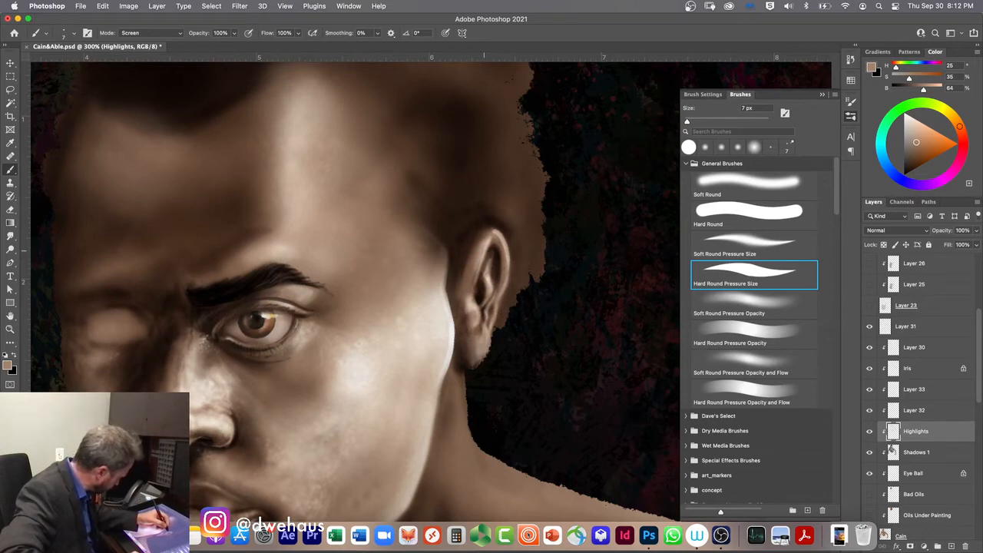
drag(484, 244, 487, 235)
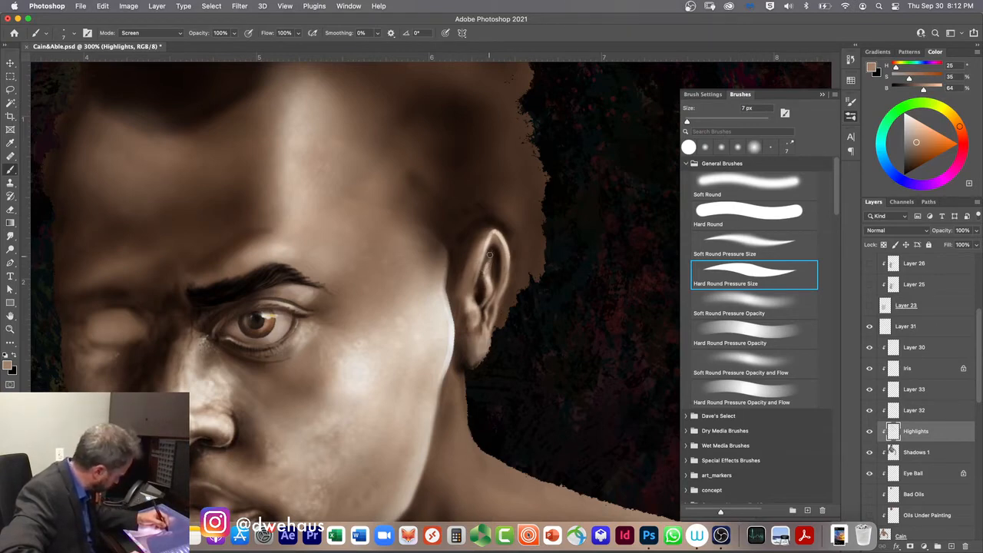
- Paint fine highlights on the inner ridges of the ear with the same 7 px brush
drag(489, 254, 478, 278)
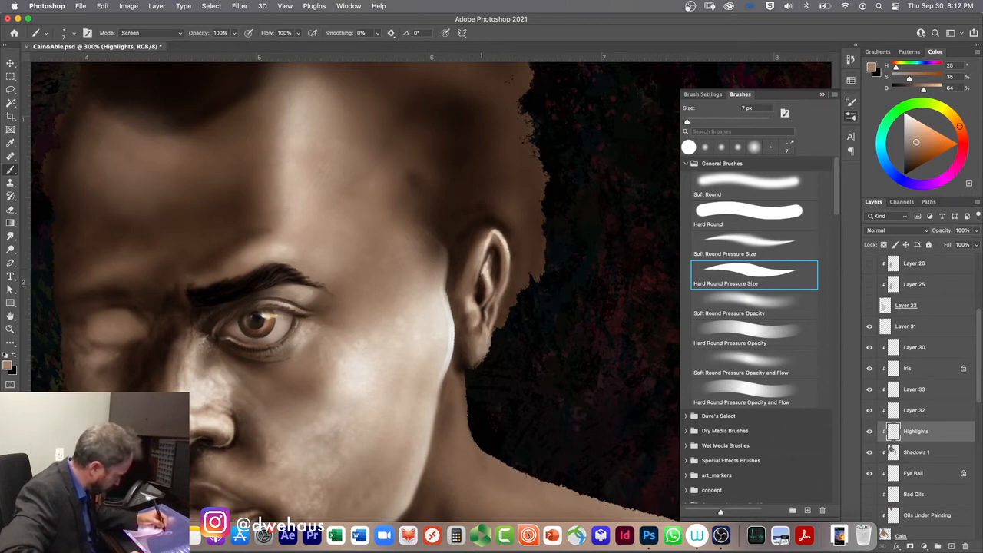
drag(489, 256, 480, 275)
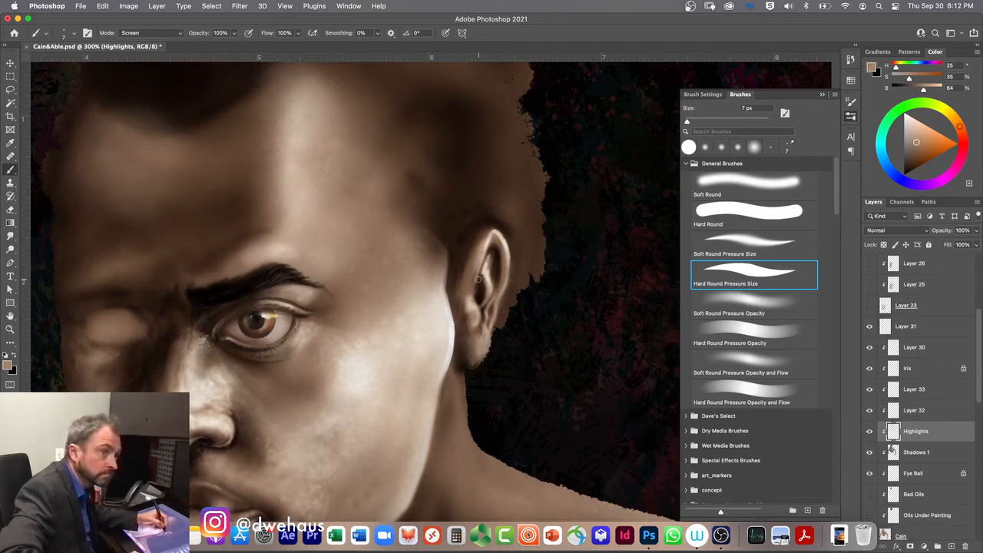
drag(478, 278, 485, 265)
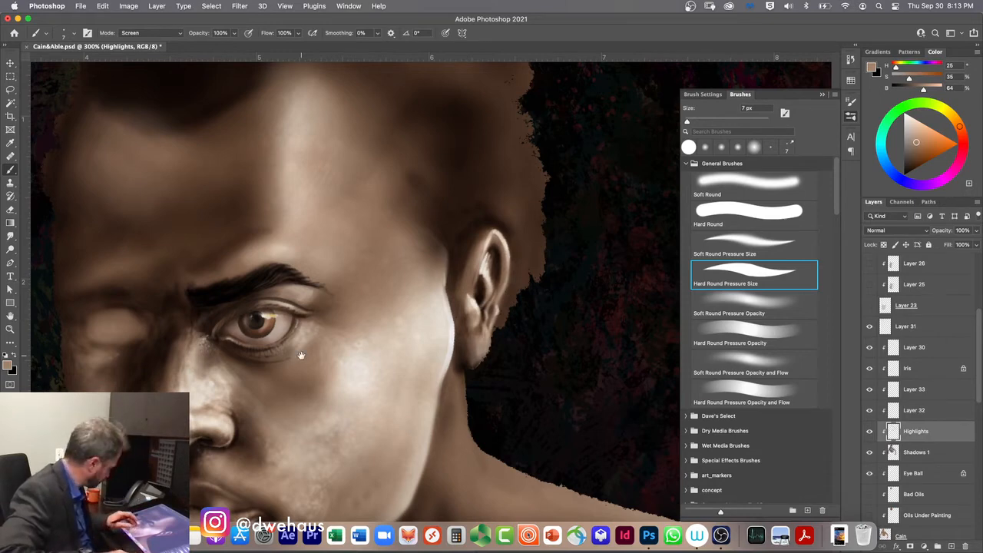
- Bring the lips into view and set the brush to Clear mode on the Highlights layer
mouse_move(275, 417)
mouse_down()
mouse_move(446, 406)
mouse_move(468, 379)
mouse_move(464, 356)
mouse_up()
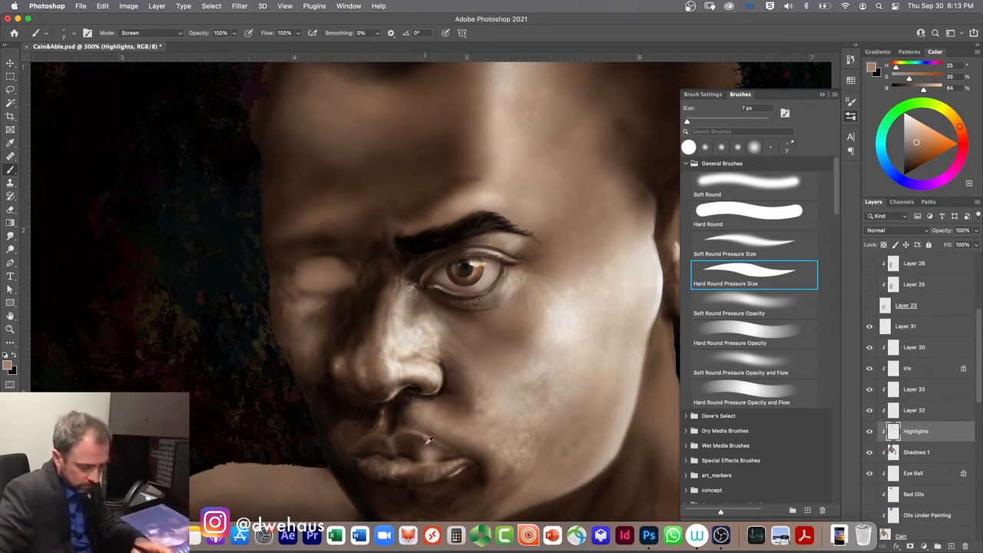
key(shift+alt+r)
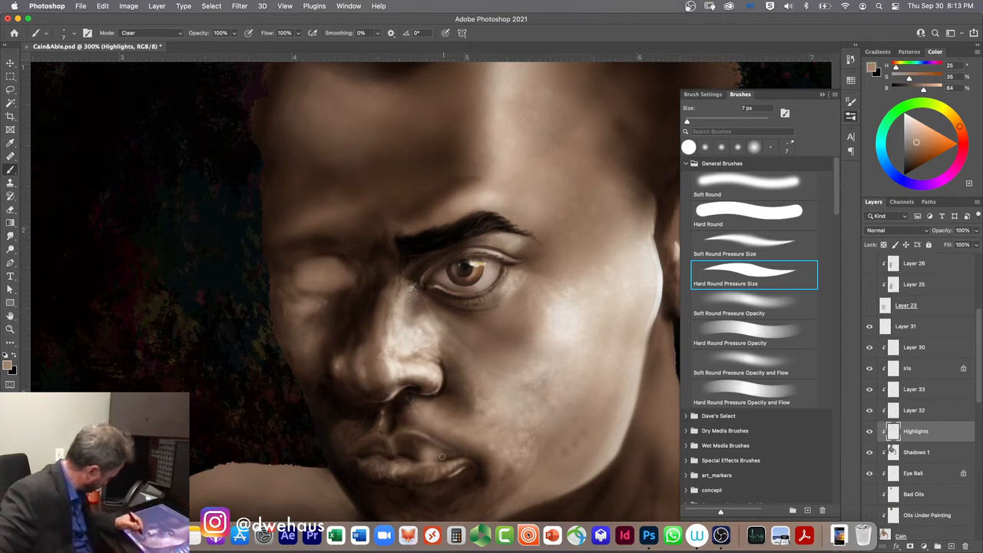
- Try erasing the highlight on the lips with the 7 px brush at 100% opacity, and undo the strokes
drag(433, 450, 435, 459)
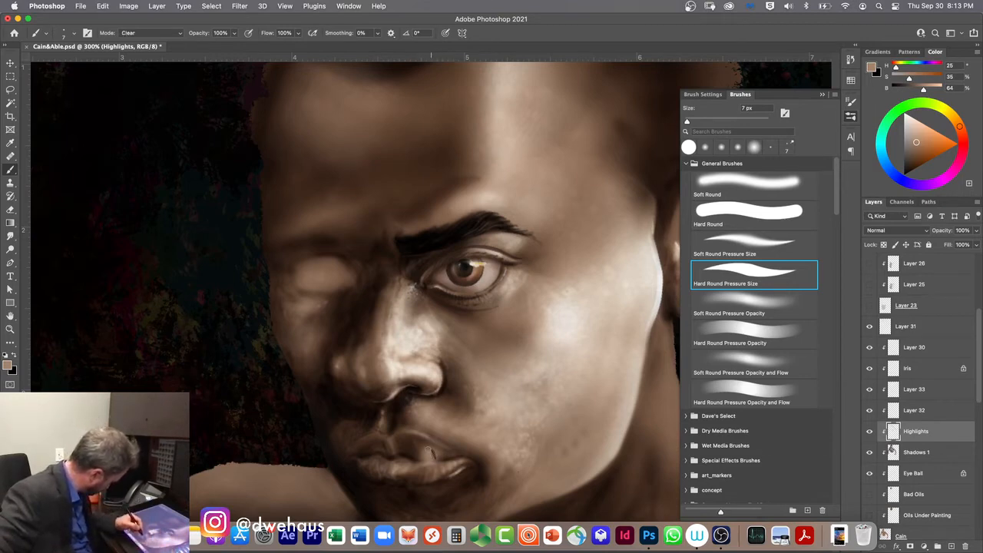
key(super+z)
key(super+z)
key(super+z)
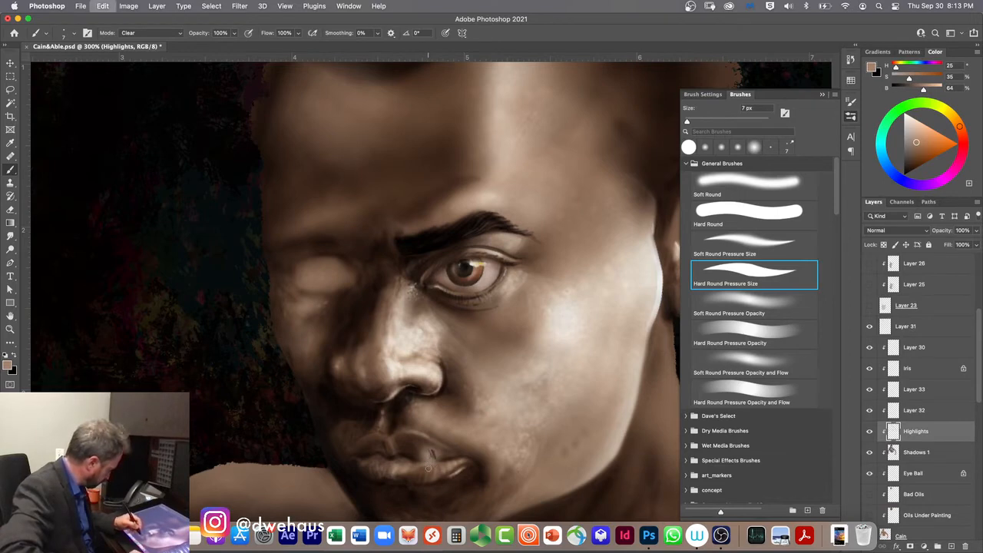
key(super+z)
key(super+z)
key(super+z)
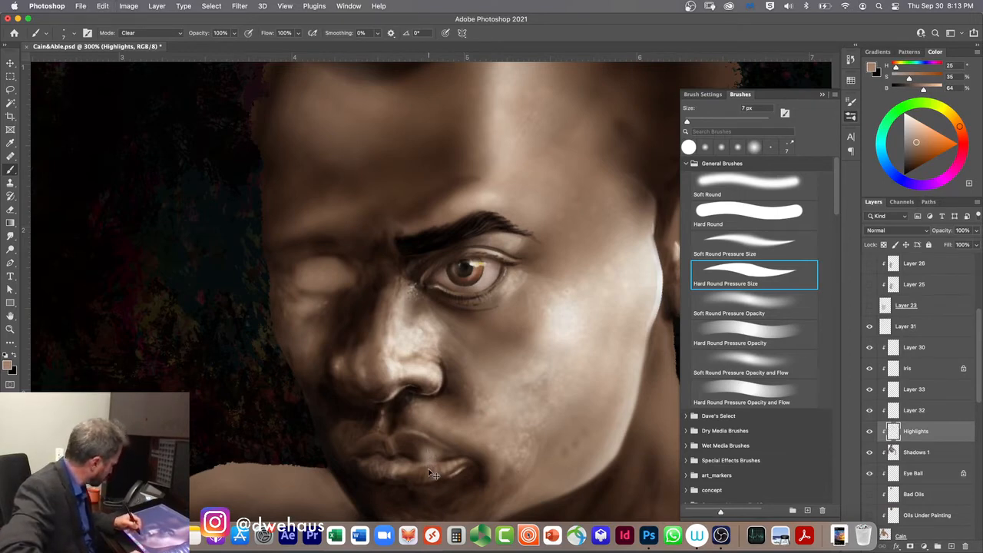
- Soften the lip highlights in Clear mode, going from 30 px at 10% opacity down to 10 px at 60% opacity
key(1)
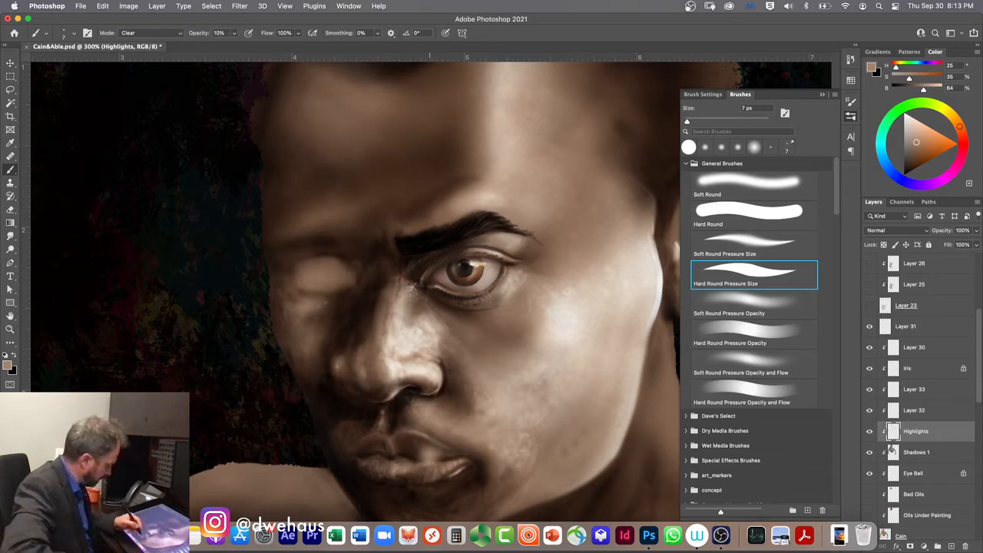
key(bracketright)
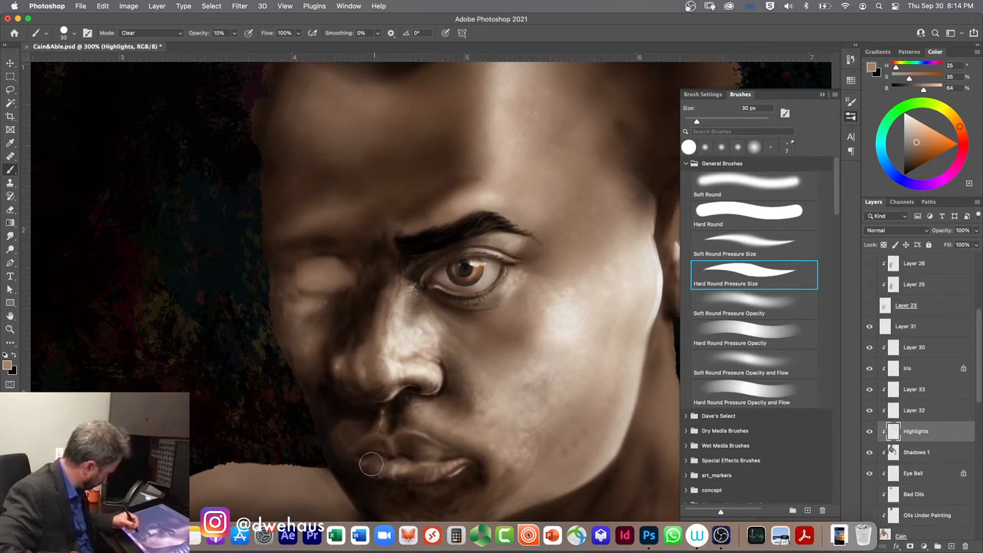
key(bracketleft)
key(bracketleft)
key(bracketleft)
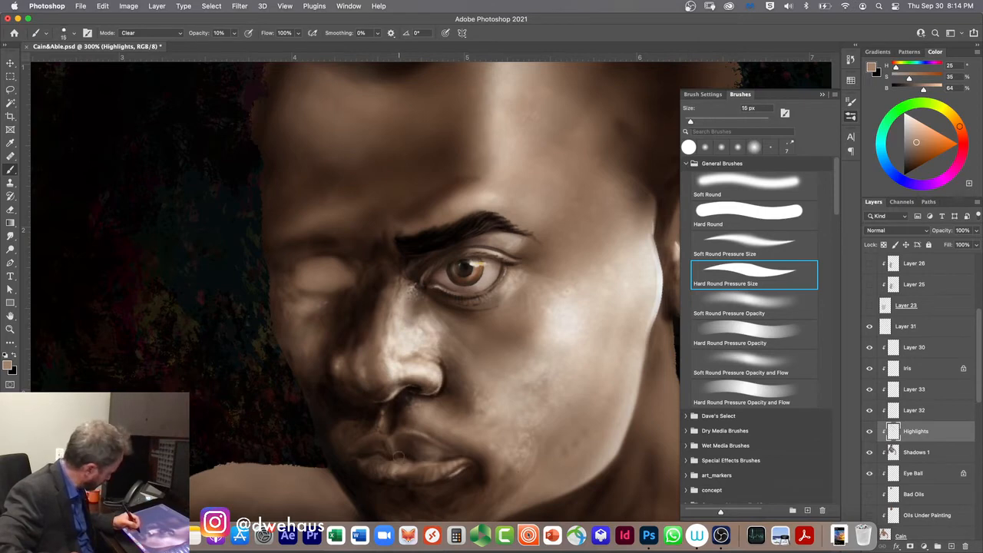
key(bracketleft)
key(6)
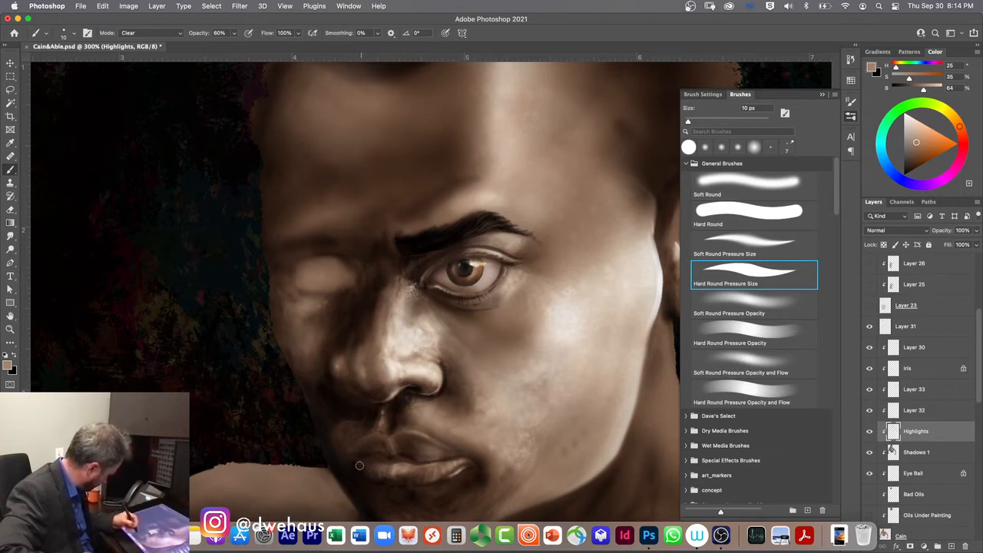
- Paint shadows beside the mouth corner and the nose on the Shadows 1 layer with a 30 px Multiply brush at 60% opacity
click(914, 452)
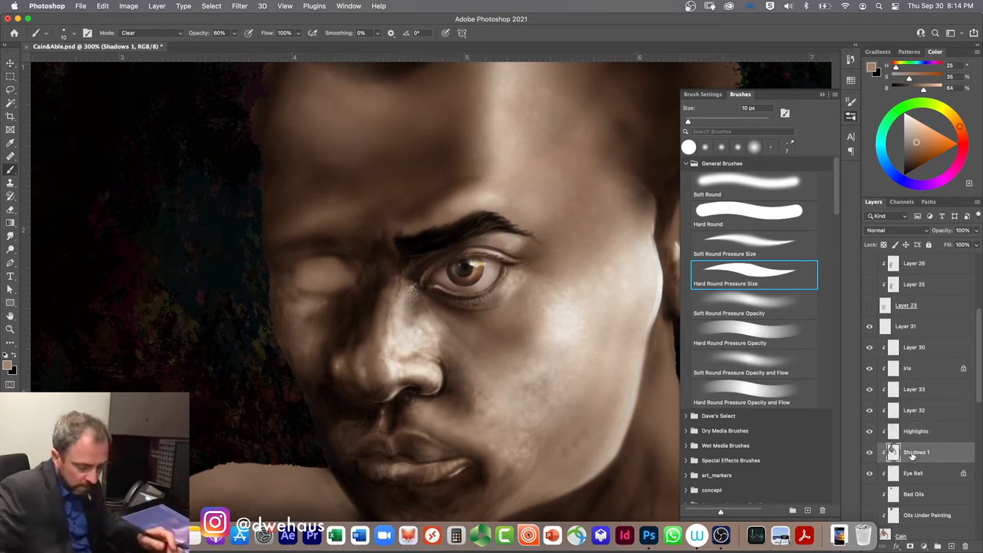
key(alt+shift+m)
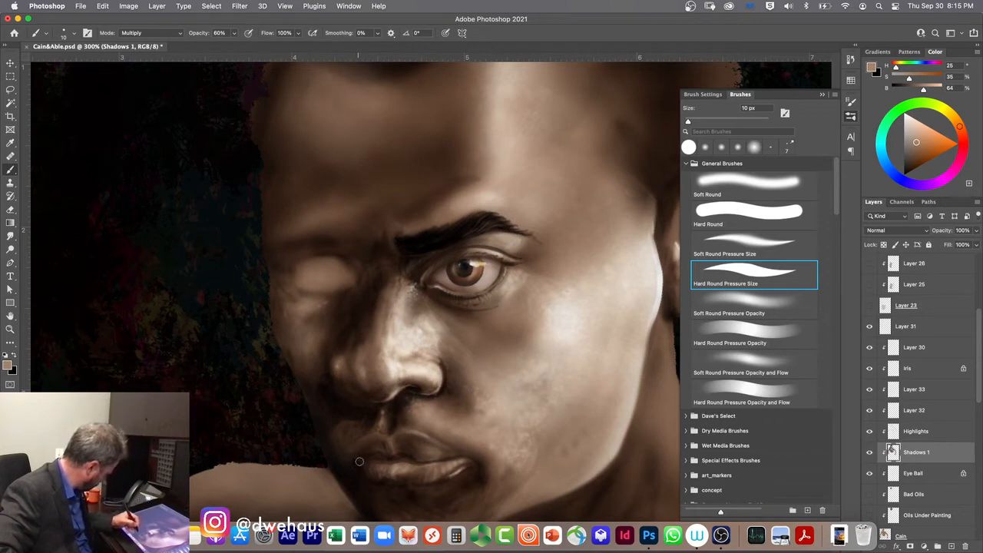
key(bracketright)
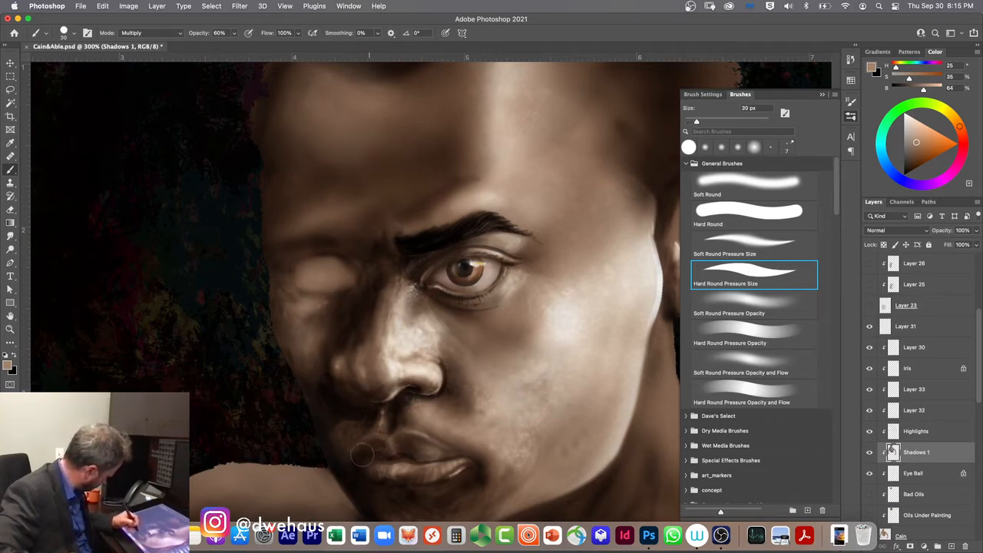
mouse_move(362, 455)
mouse_down()
mouse_move(343, 456)
mouse_move(358, 438)
mouse_move(340, 468)
mouse_move(342, 438)
mouse_move(342, 480)
mouse_up()
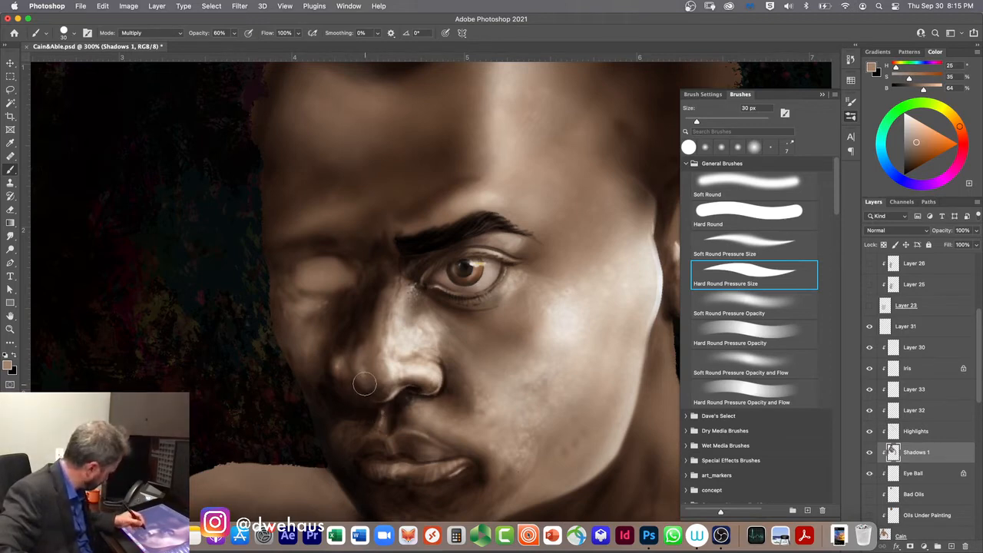
key(p)
key(b)
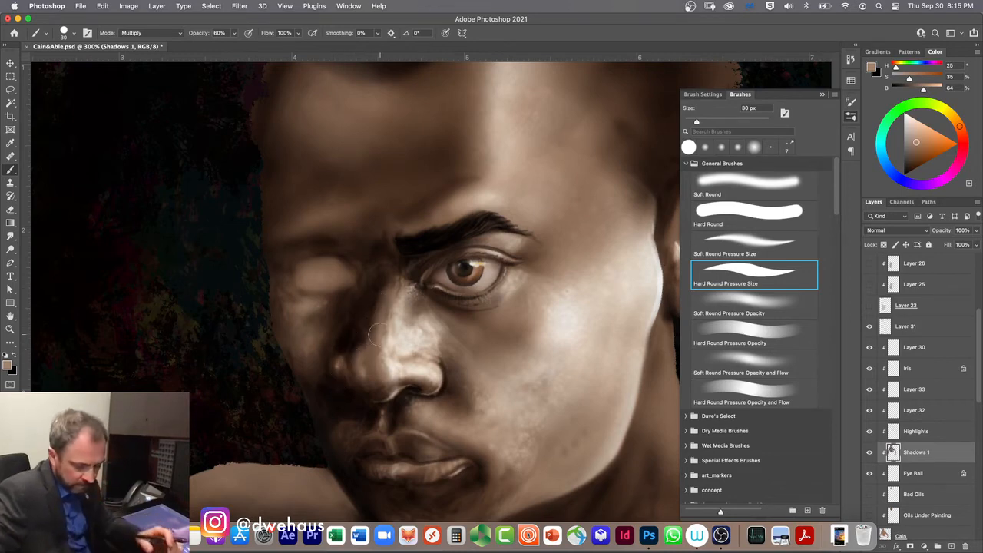
- Soften the shadow along the shaded side of the nose in Clear mode at 10% opacity, finishing with the 30 px Soft Round Pressure Size brush
key(shift+alt+r)
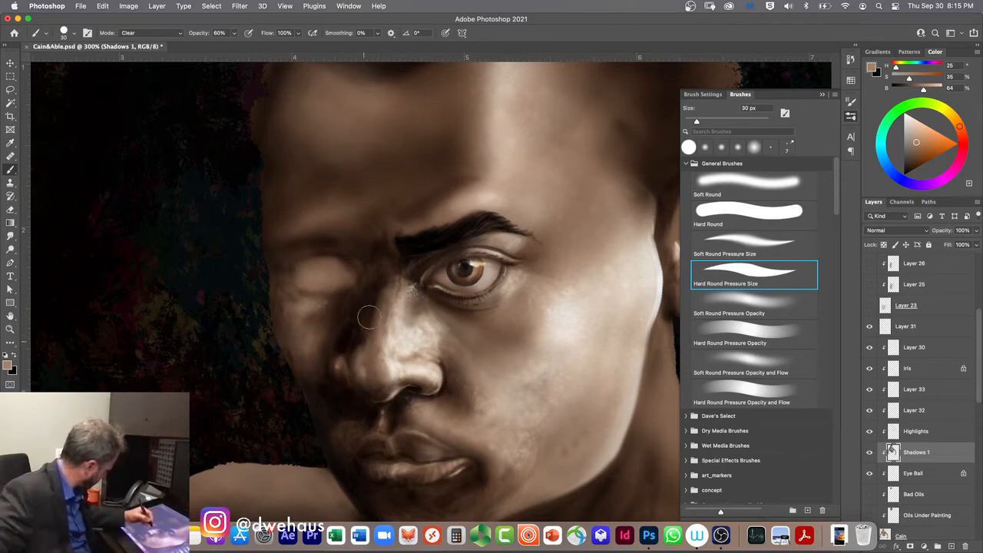
drag(371, 310, 368, 332)
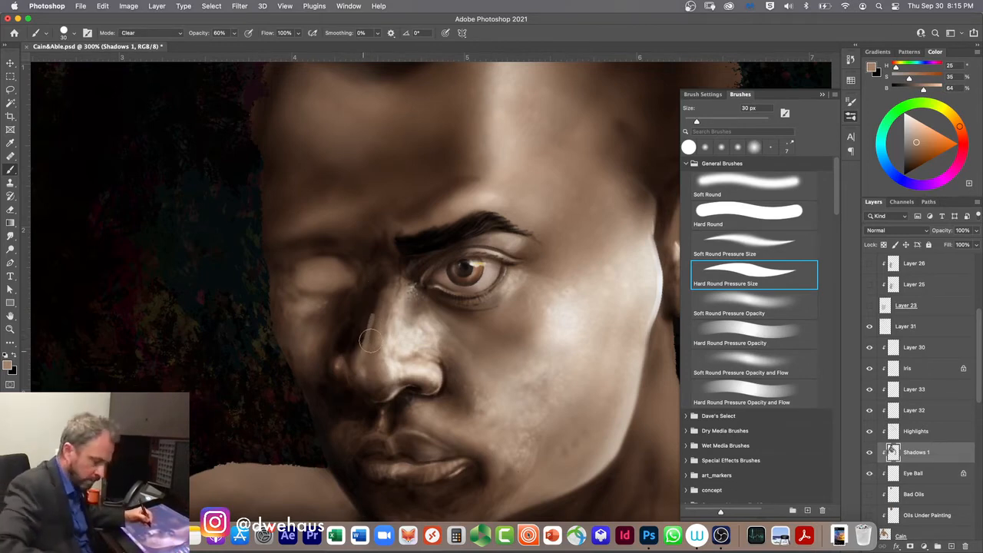
key(super+z)
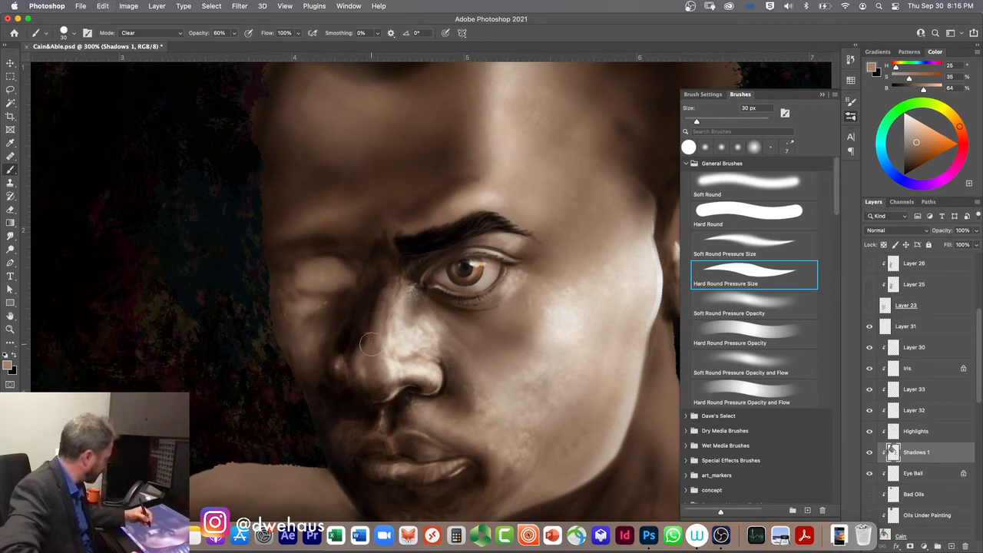
key(1)
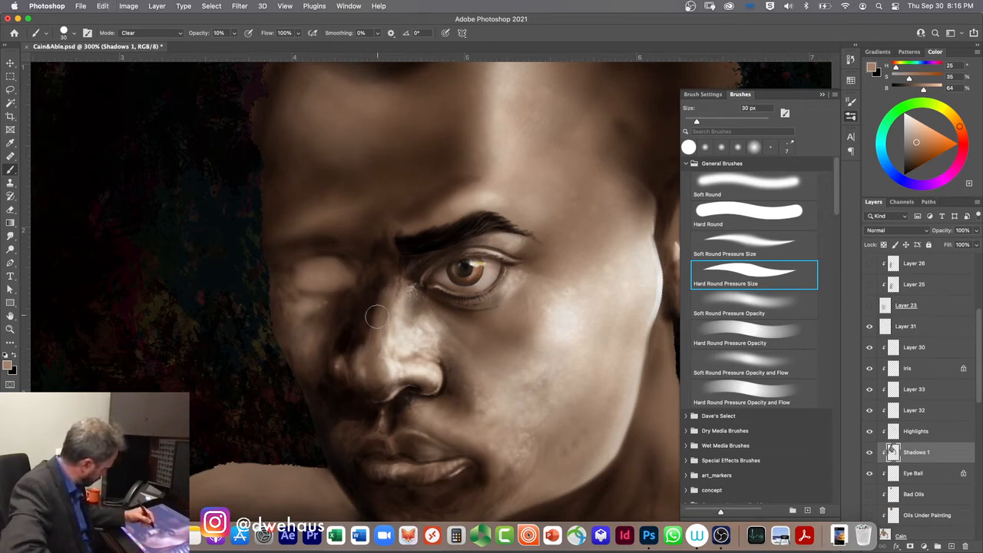
mouse_move(369, 332)
mouse_down()
mouse_move(365, 352)
mouse_move(373, 320)
mouse_move(359, 357)
mouse_up()
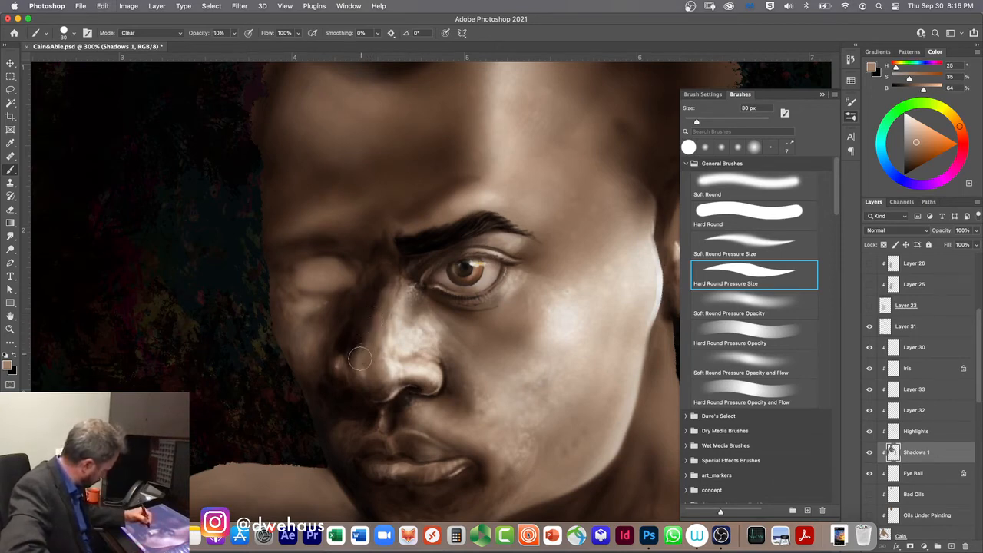
click(728, 247)
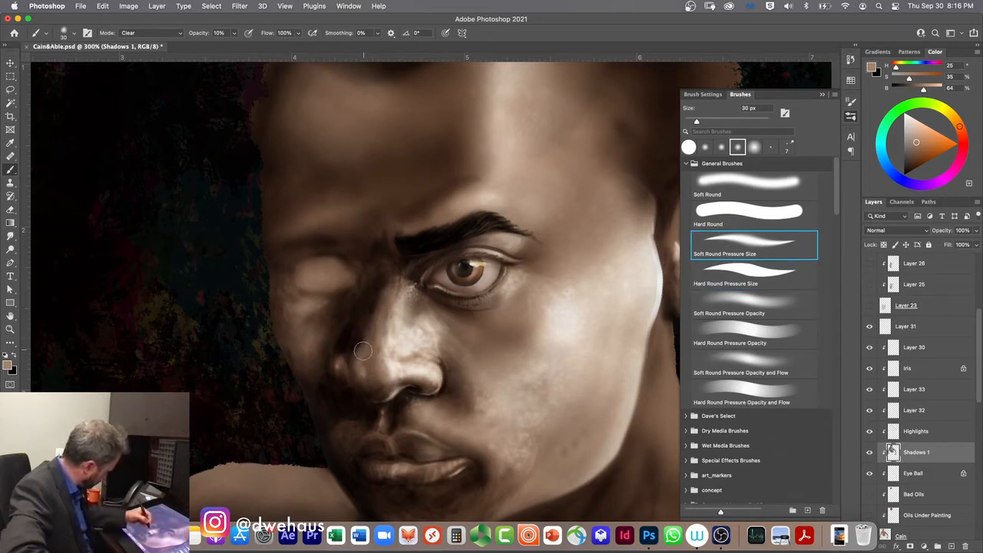
drag(363, 350, 364, 341)
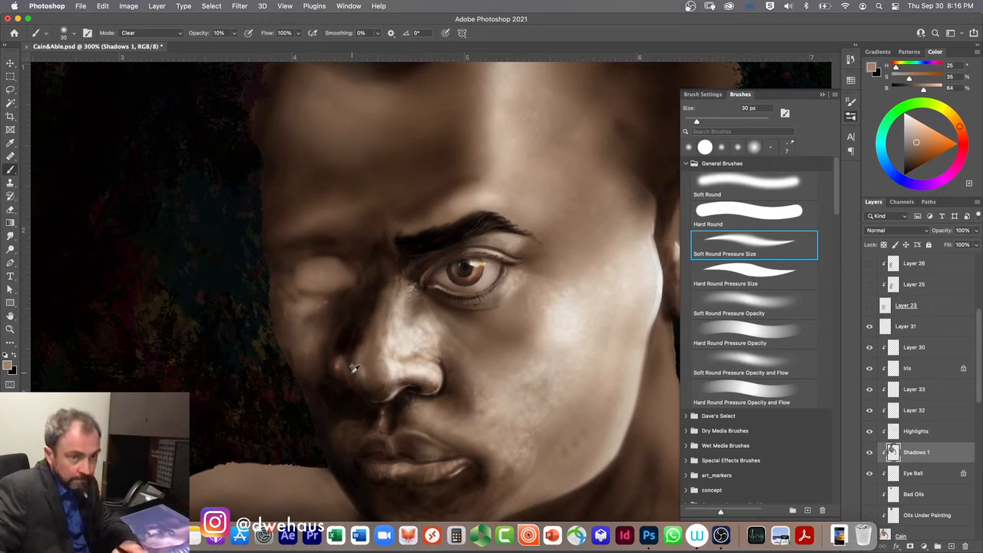
- Hide the Highlights layer and paint frown creases around the inner brows on Shadows 1 in Multiply mode at 60% opacity
key(shift+alt+m)
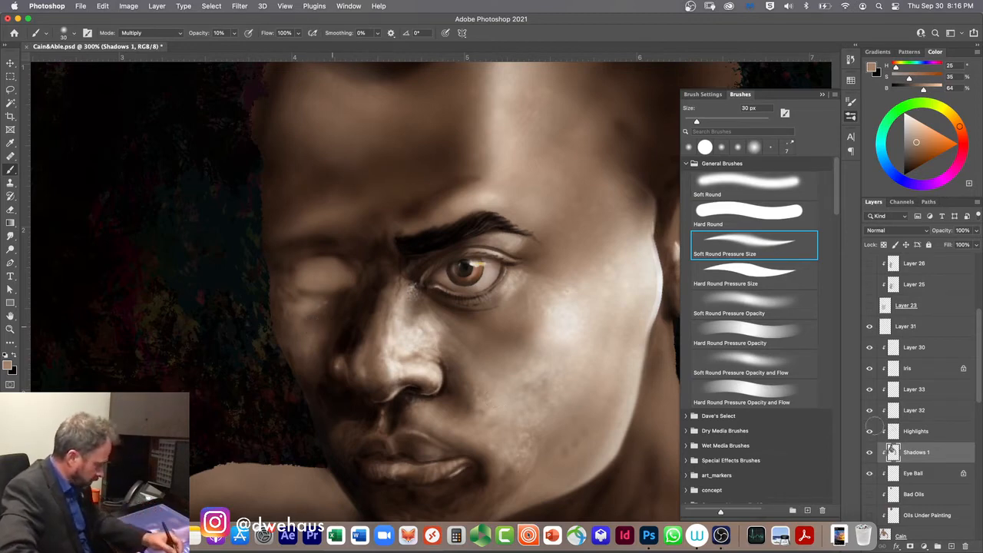
click(870, 431)
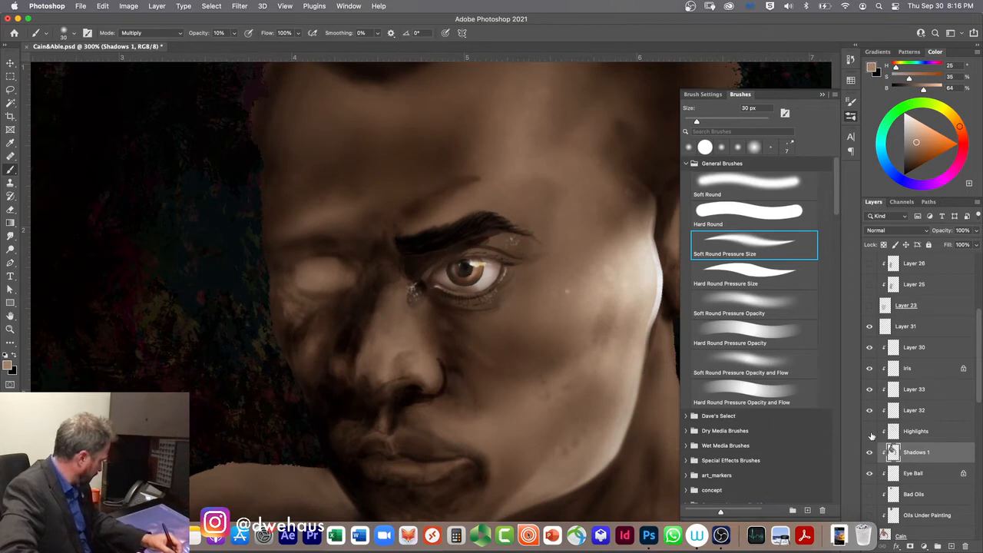
click(869, 431)
click(870, 432)
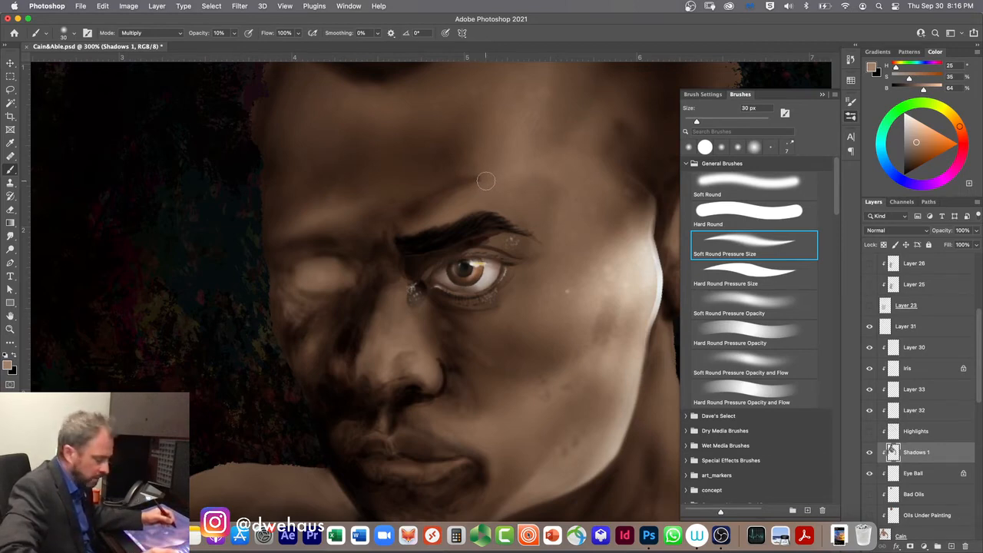
key(6)
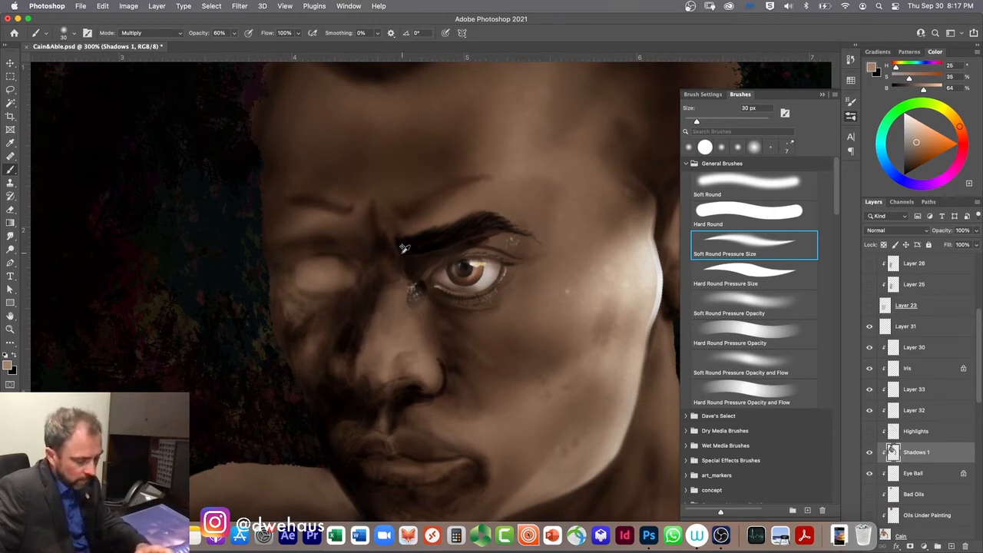
- Soften the frown creases between the brows in Clear mode at 10% opacity and show the Highlights layer again
key(shift+alt+r)
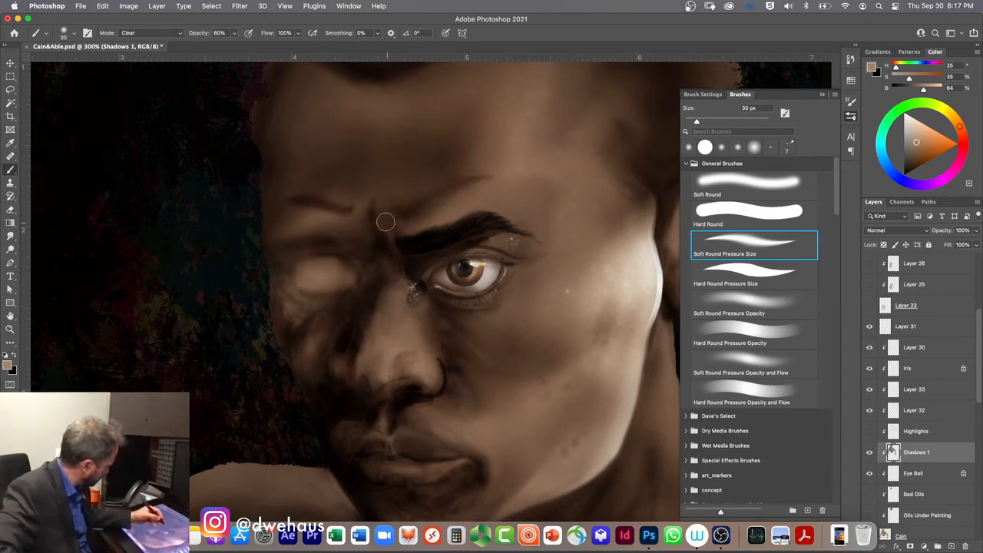
drag(386, 232, 395, 244)
key(super+z)
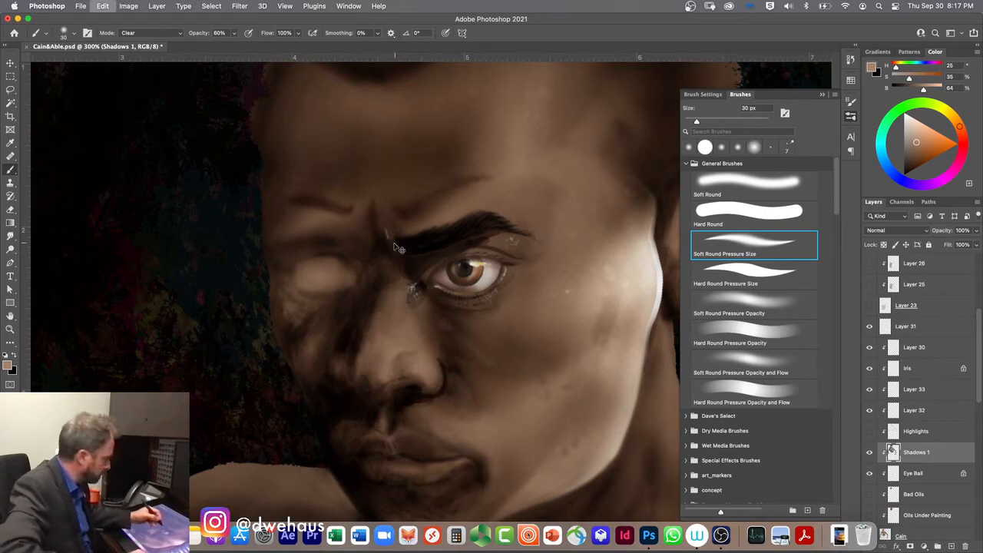
key(1)
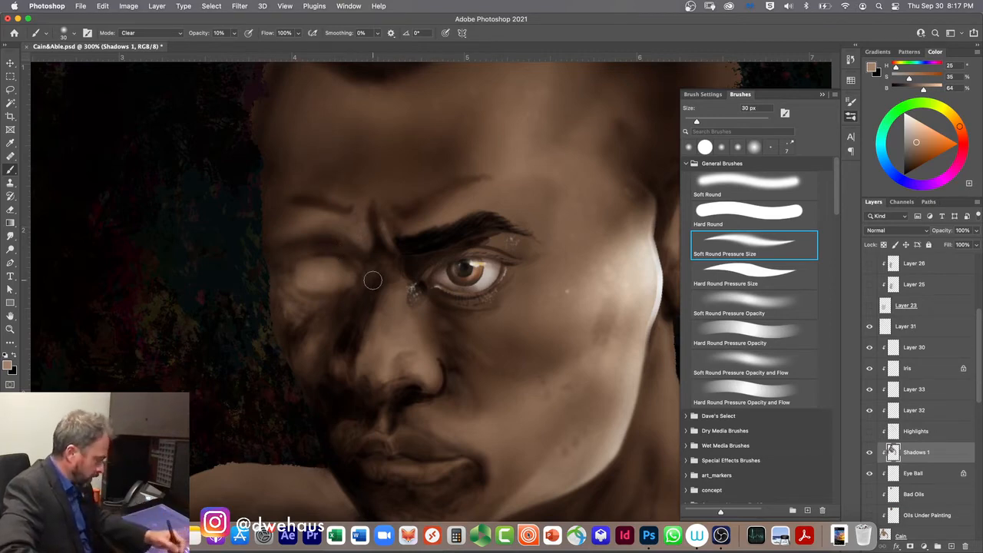
click(870, 432)
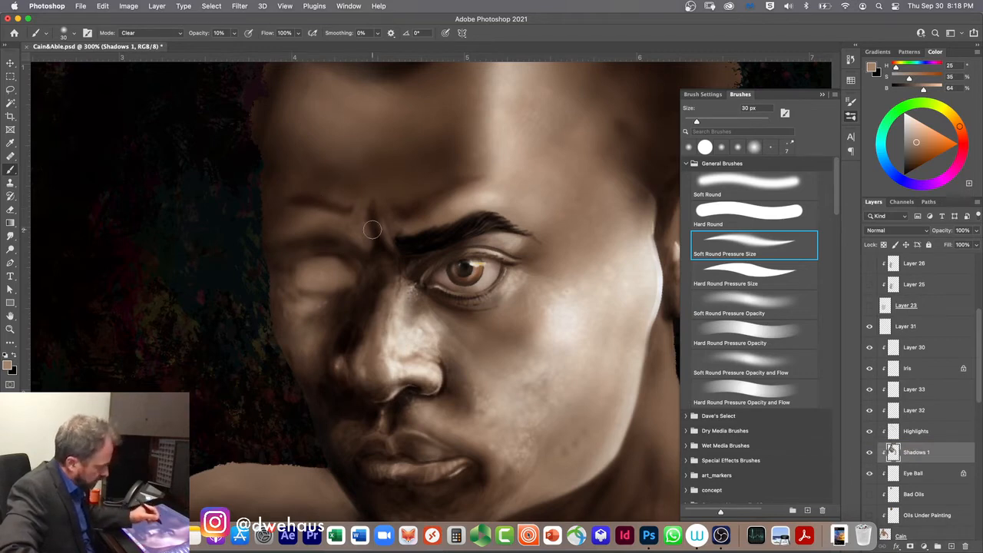
- Examine the whole painting, and inspect the shoulder's edge against the dark foliage and sky up close
drag(980, 382, 980, 408)
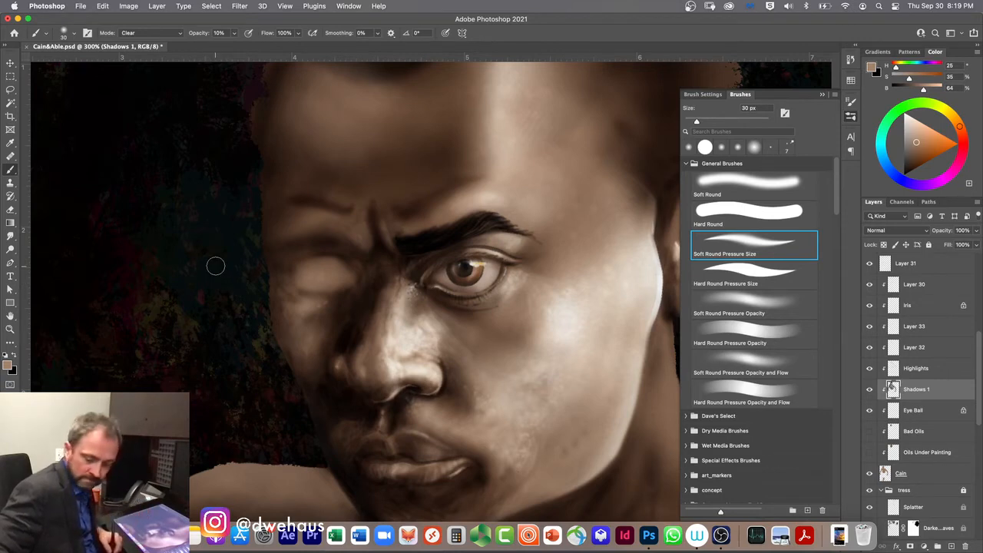
key(super+1)
key(super+minus)
key(super+minus)
key(super+minus)
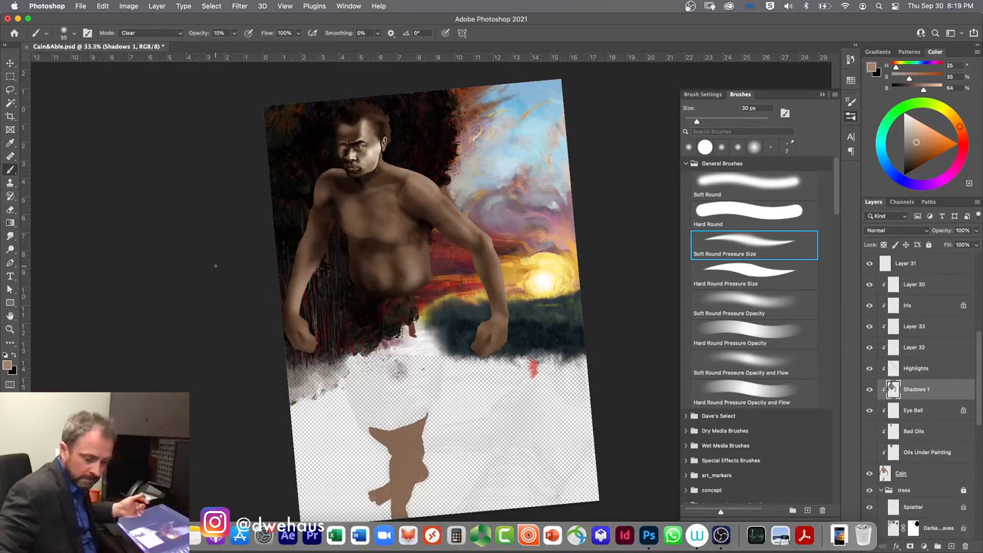
click(11, 329)
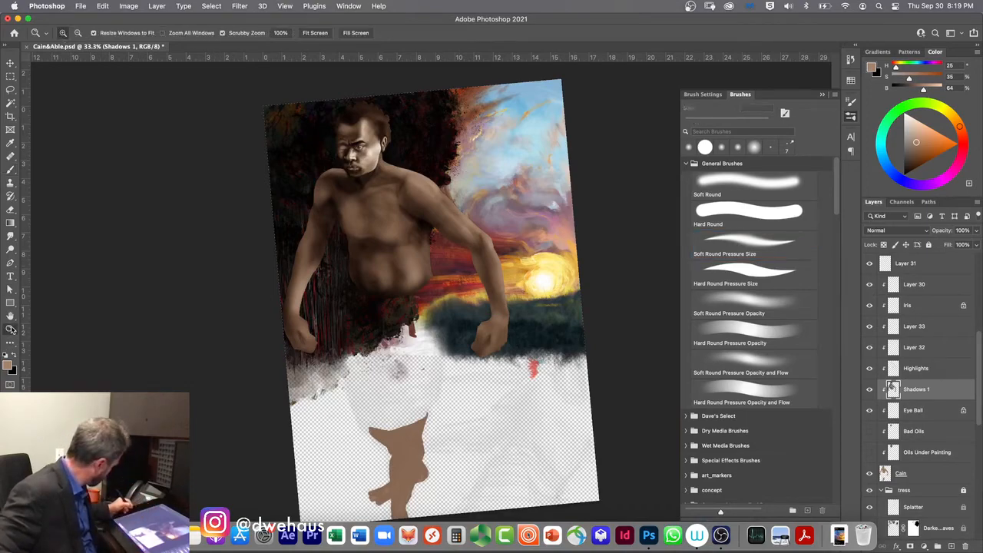
drag(445, 208, 555, 294)
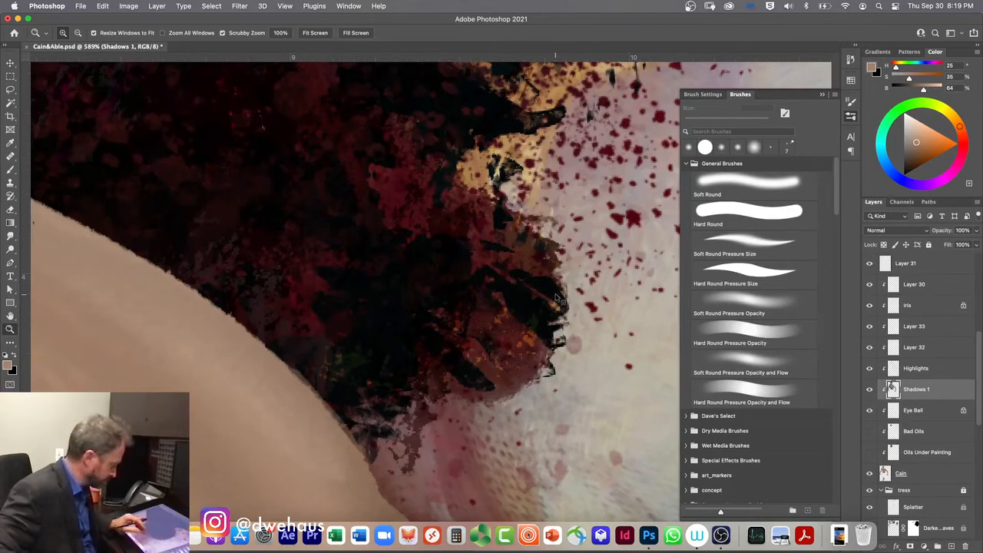
key(super+minus)
key(super+minus)
key(super+minus)
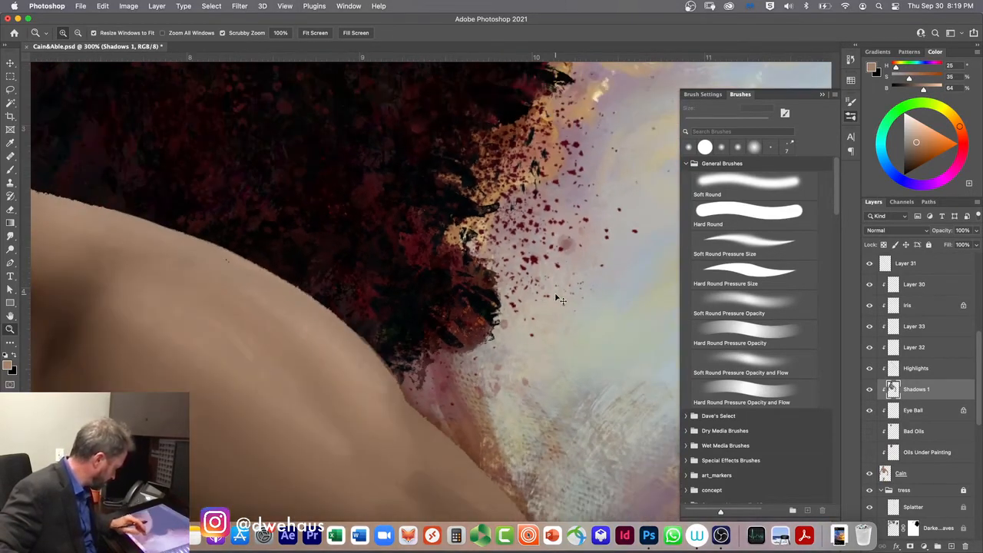
key(super+minus)
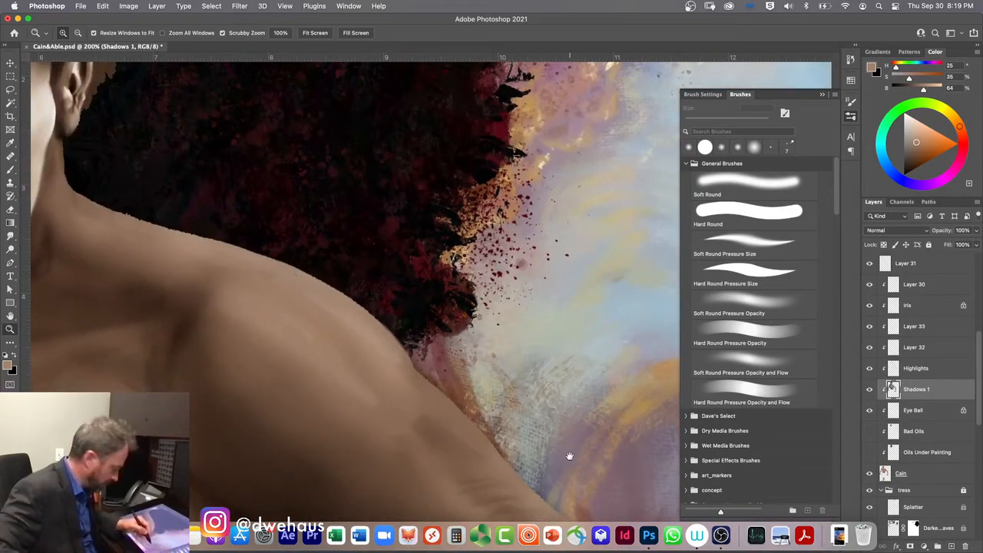
- Inspect the arm's outline against the sky and sunset up close, and examine the upper body and face
mouse_move(569, 456)
mouse_down()
mouse_move(237, 237)
mouse_move(254, 235)
mouse_up()
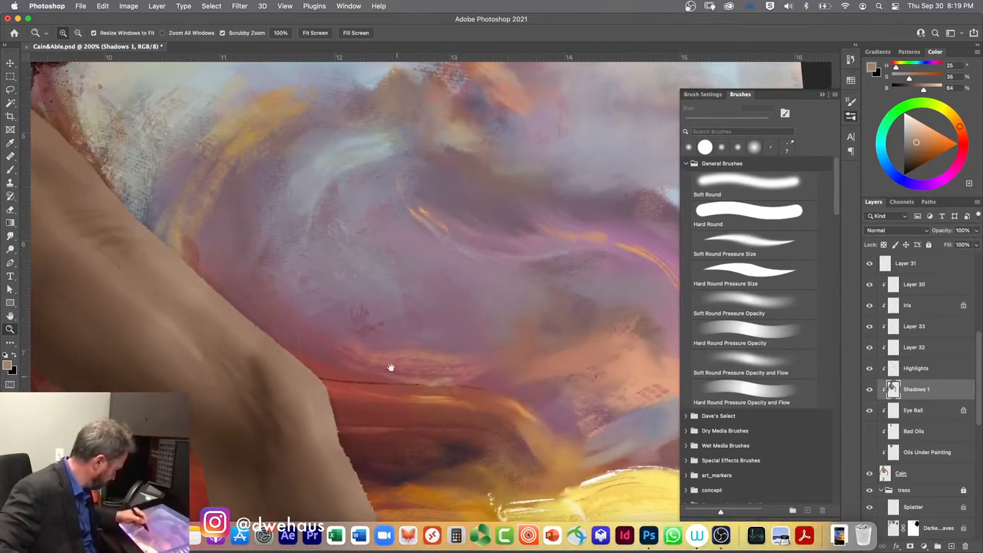
mouse_move(390, 367)
mouse_down()
mouse_move(329, 253)
mouse_move(310, 158)
mouse_up()
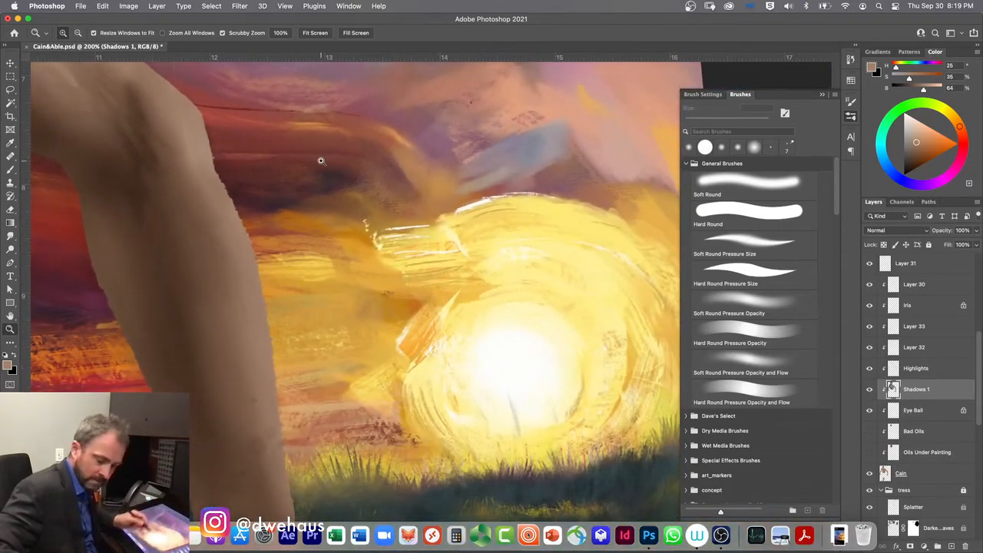
key(super+minus)
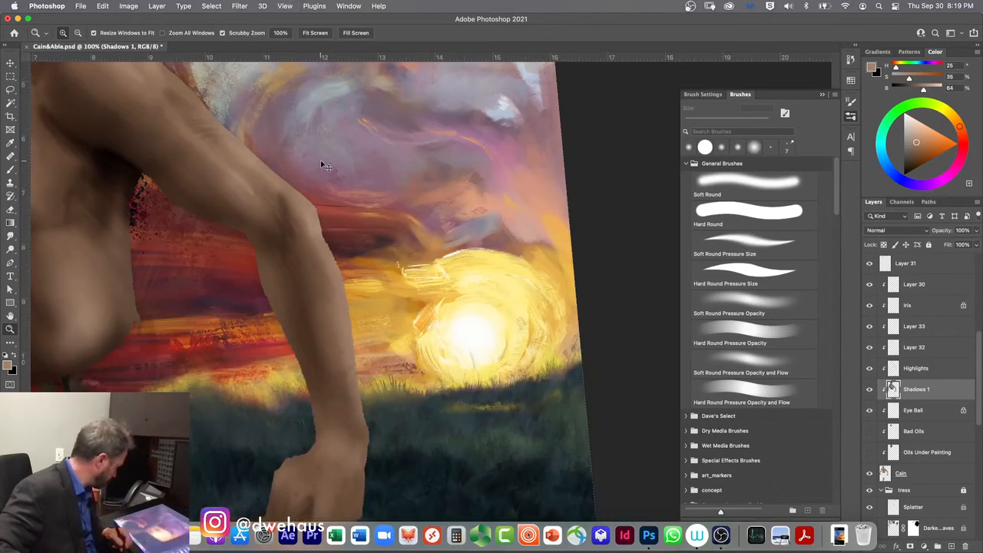
drag(404, 299, 489, 376)
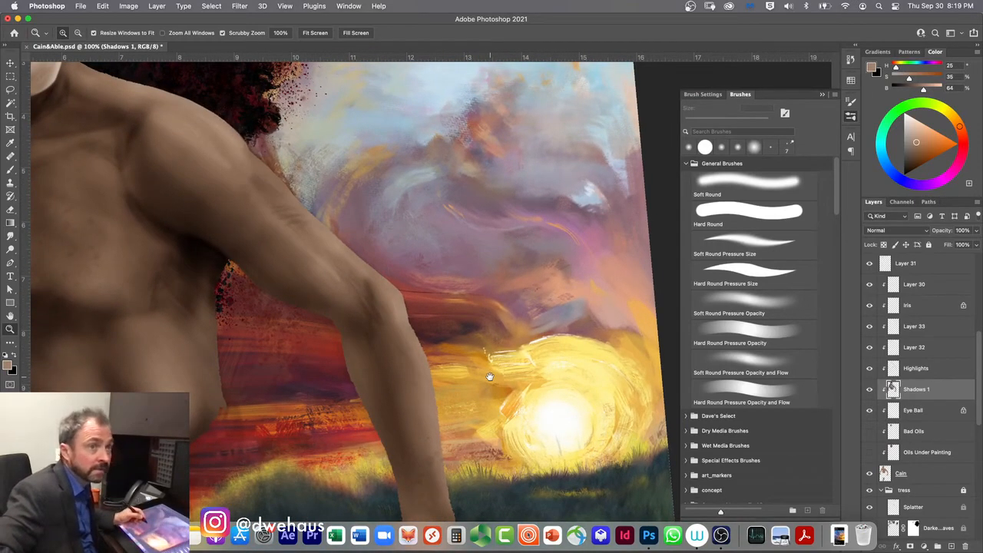
drag(326, 327, 377, 384)
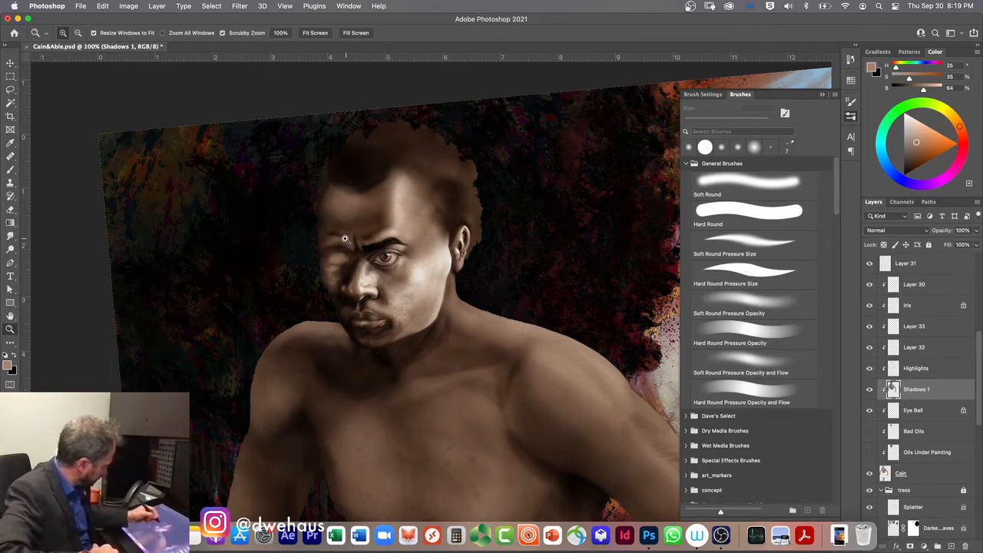
- Soften the shading around the brow and eye socket on the face's dark side in Clear mode at 10% opacity, enlarging the brush to 80 px
key(b)
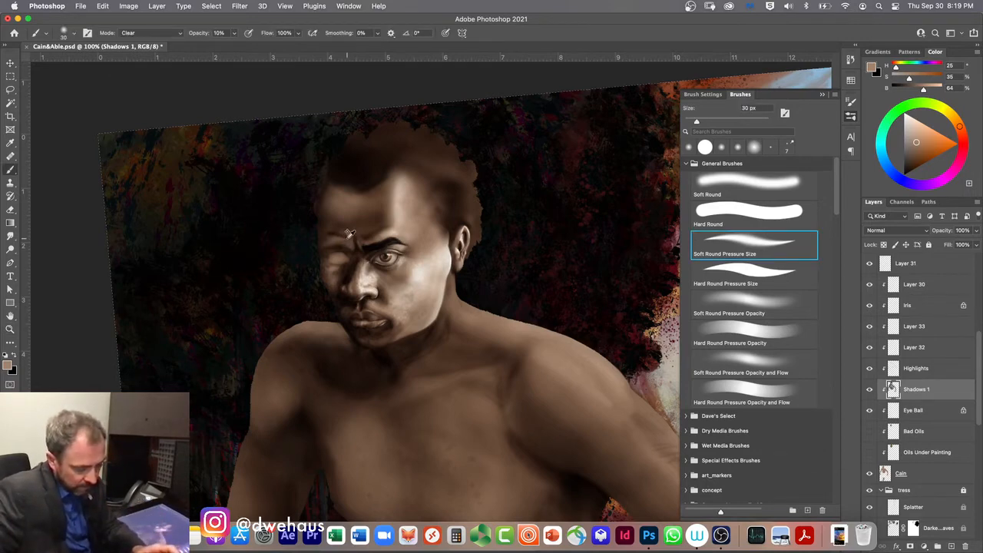
key(alt+shift+s)
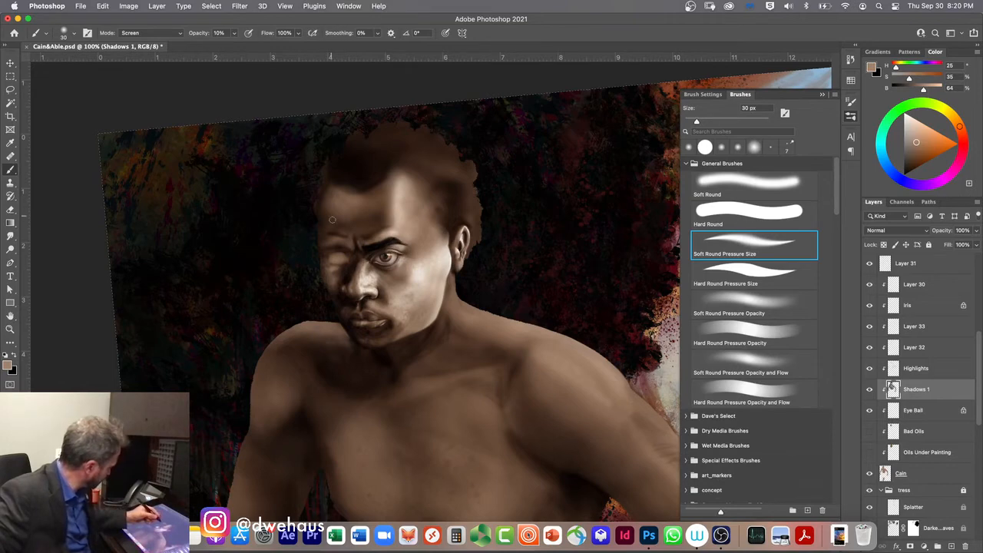
key(alt+shift+r)
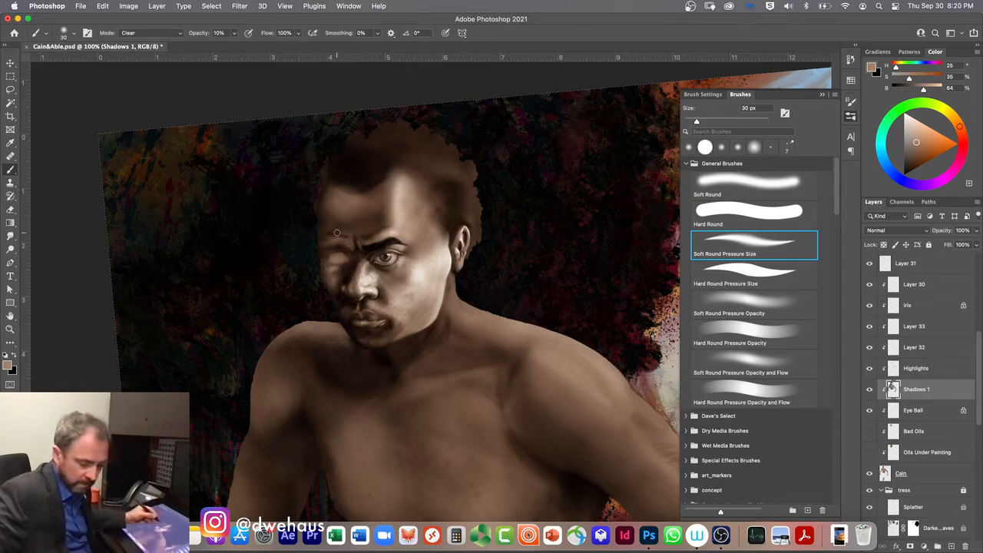
key(bracketright)
key(bracketright)
key(bracketright)
key(bracketright)
key(bracketright)
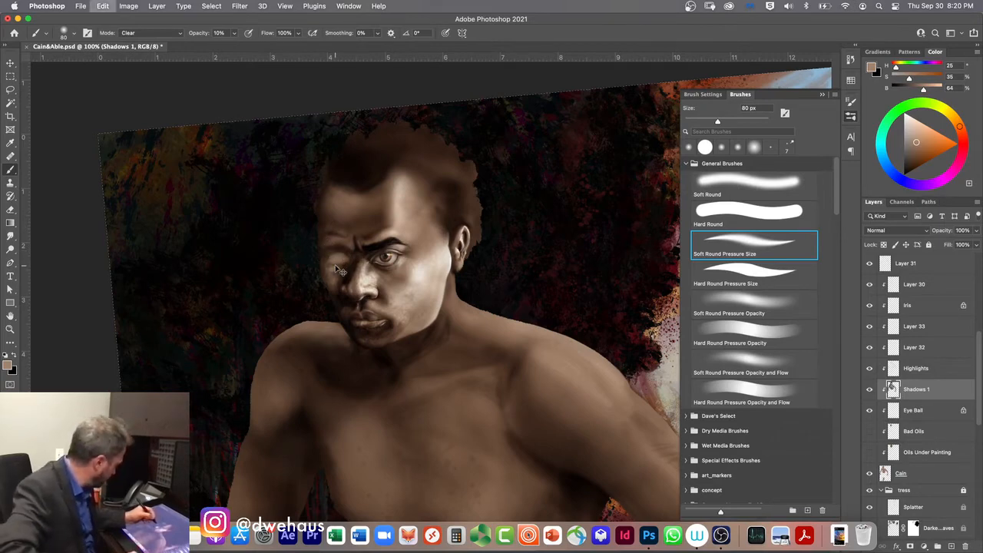
- Compare the face with Highlights and Shadows 1 toggled, and deepen the shadow beside the mouth in Multiply mode at 10% opacity with the 80 px brush
click(869, 369)
click(869, 369)
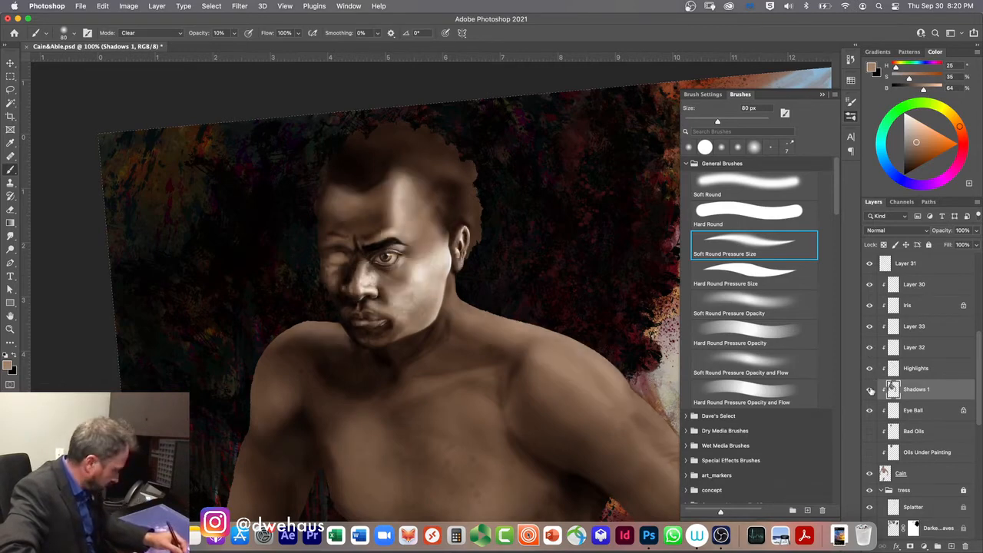
click(871, 389)
click(869, 389)
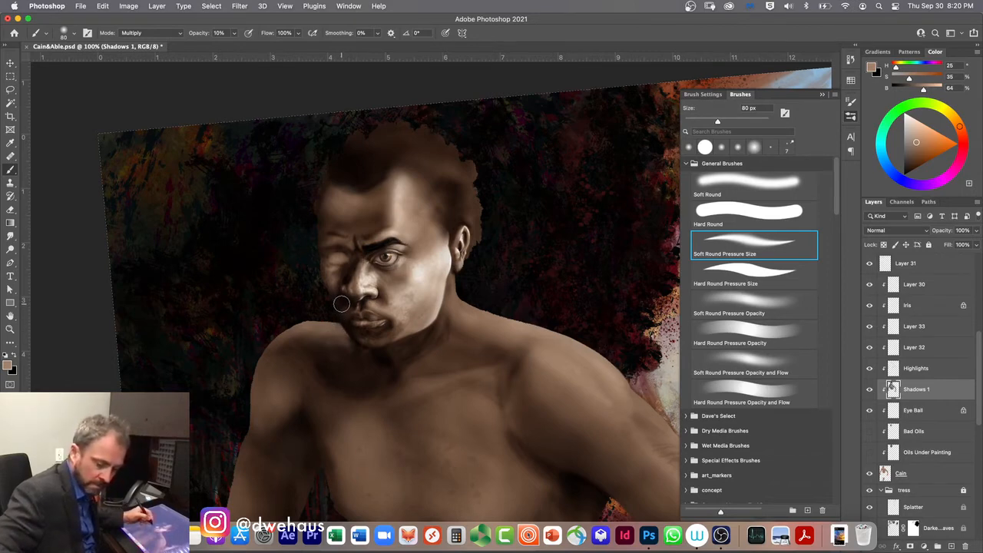
key(super+equal)
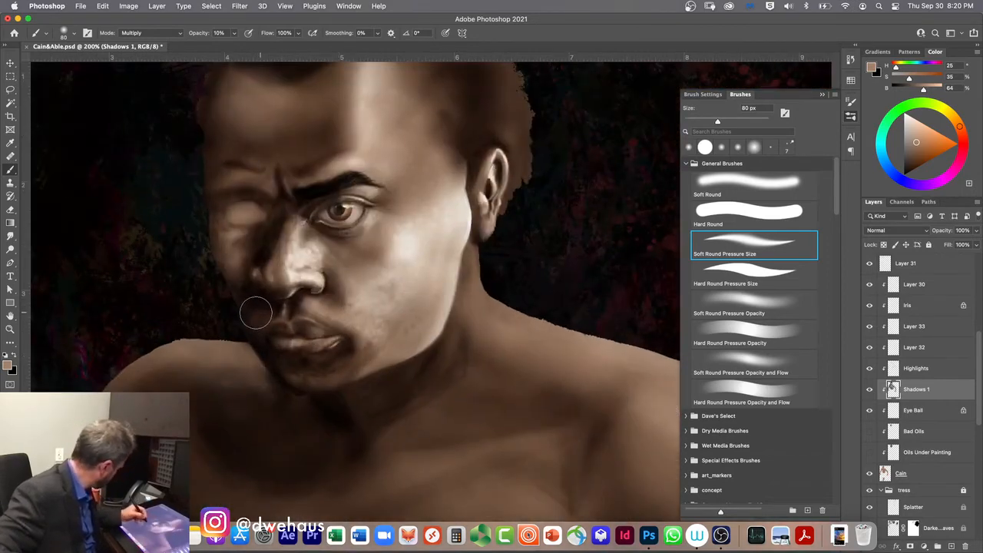
drag(255, 311, 256, 322)
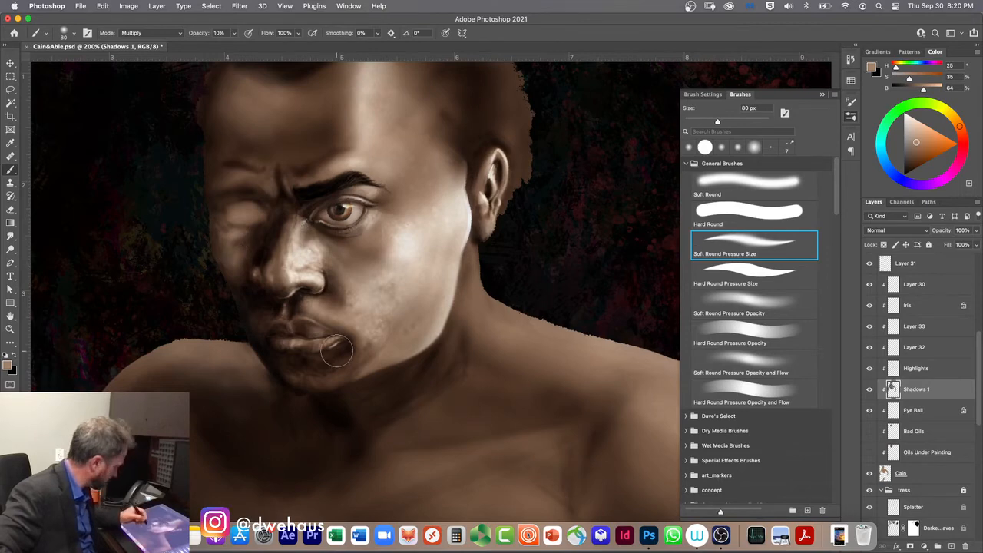
- Compare the whole face with and without the Highlights layer, leaving the layer visible
click(871, 368)
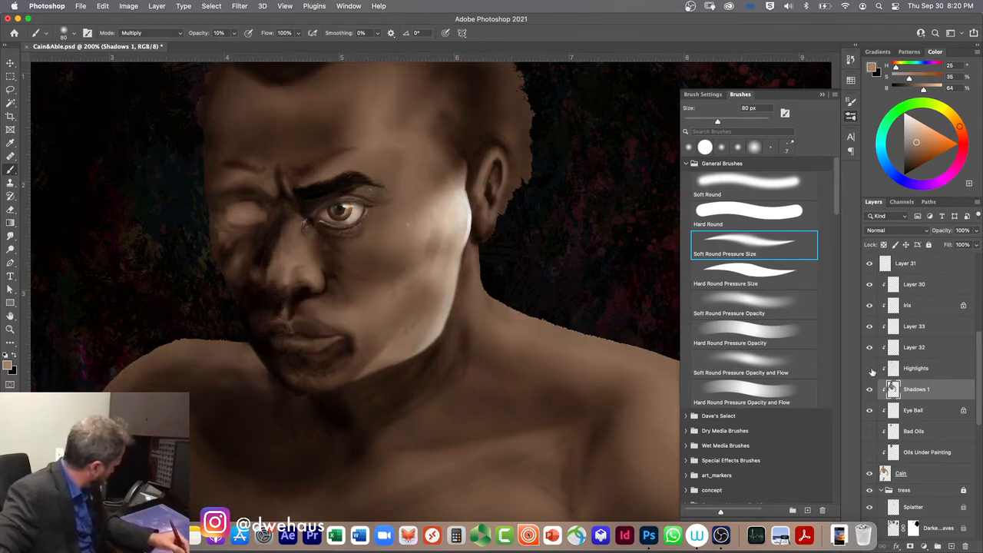
click(870, 369)
click(870, 369)
click(870, 370)
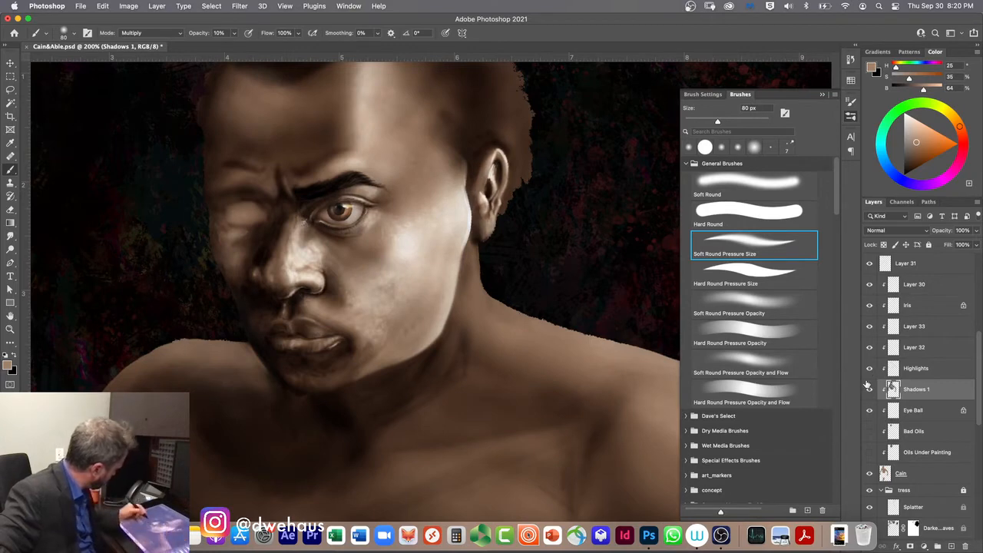
drag(224, 317, 350, 386)
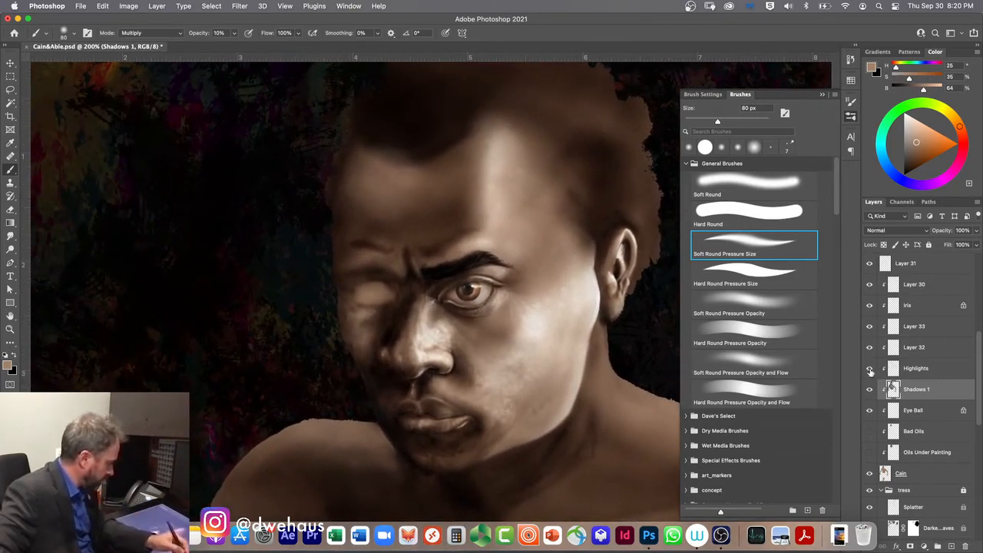
click(870, 370)
click(871, 370)
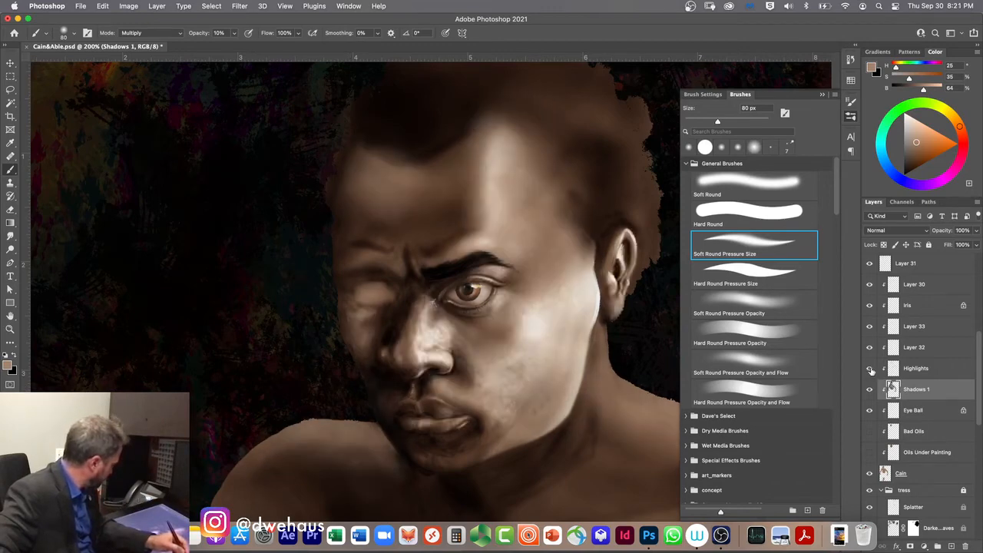
click(870, 370)
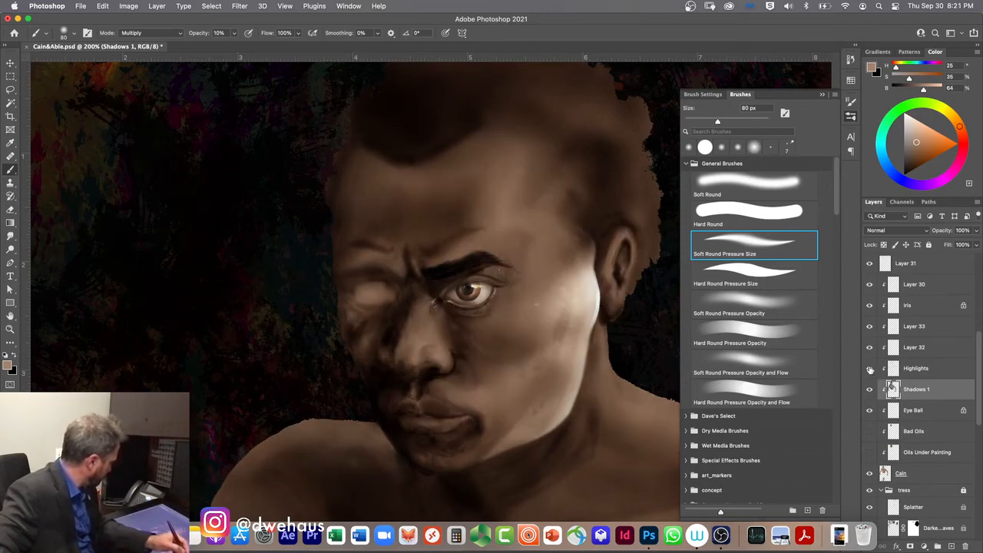
click(870, 369)
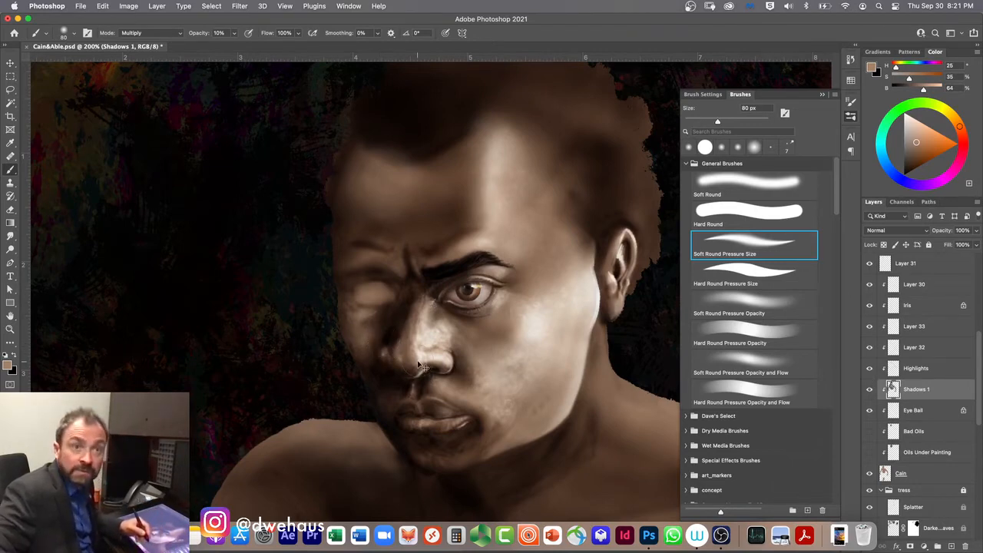
- Choose the Kyle's Real Oils - Palette Knife Bonus brush and add a new layer above Shadows 1 for the hair
key(super+minus)
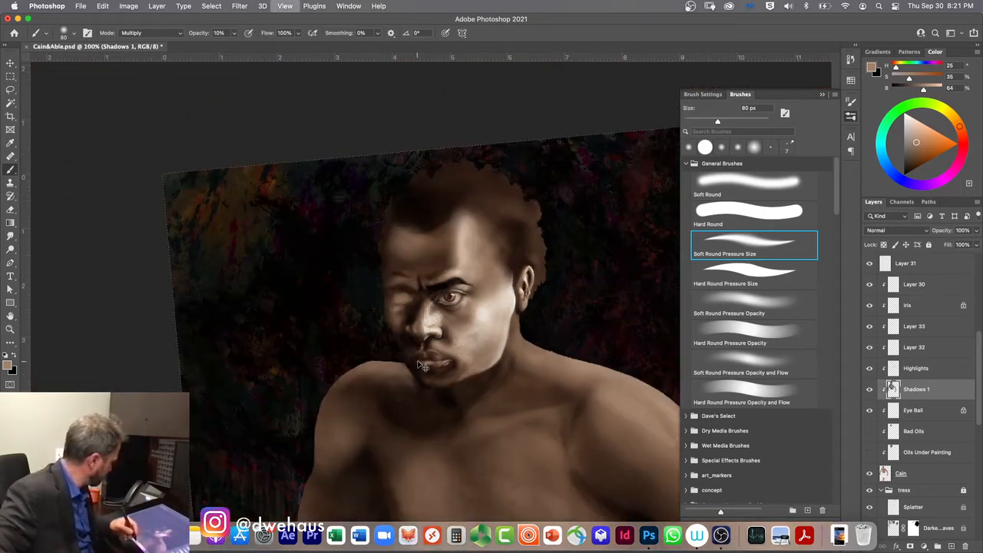
key(super+equal)
mouse_move(456, 229)
mouse_down()
mouse_move(414, 345)
mouse_move(421, 327)
mouse_move(430, 333)
mouse_up()
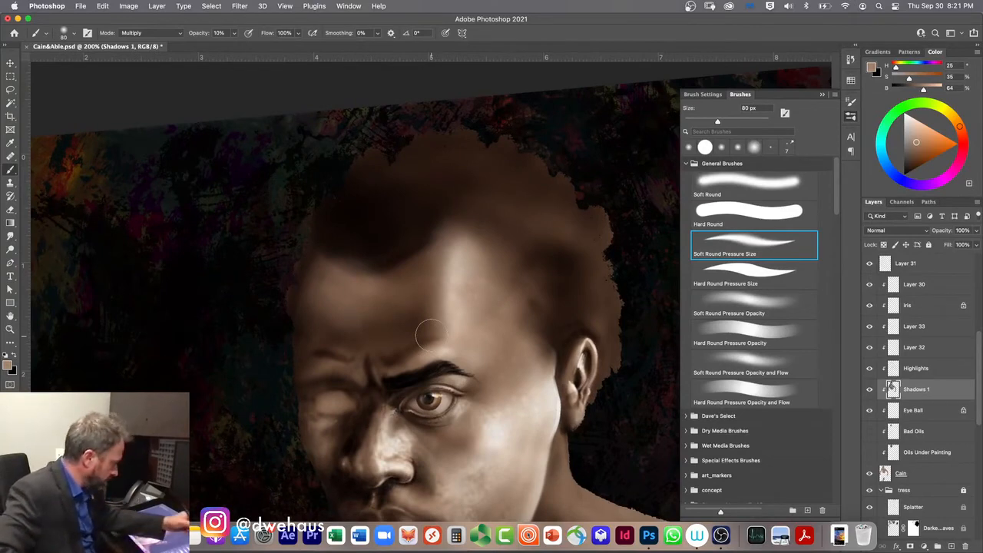
click(686, 162)
drag(838, 189, 836, 405)
click(757, 269)
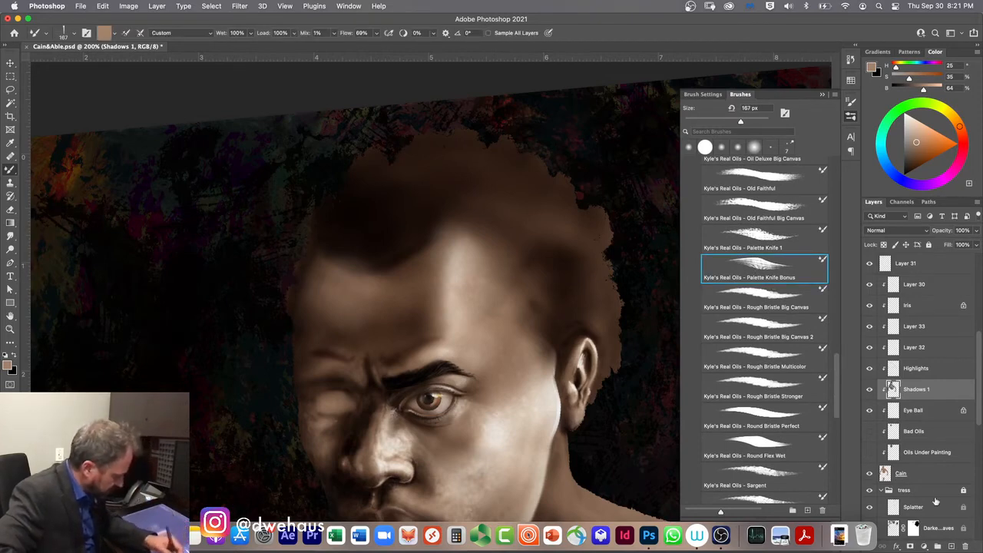
click(949, 546)
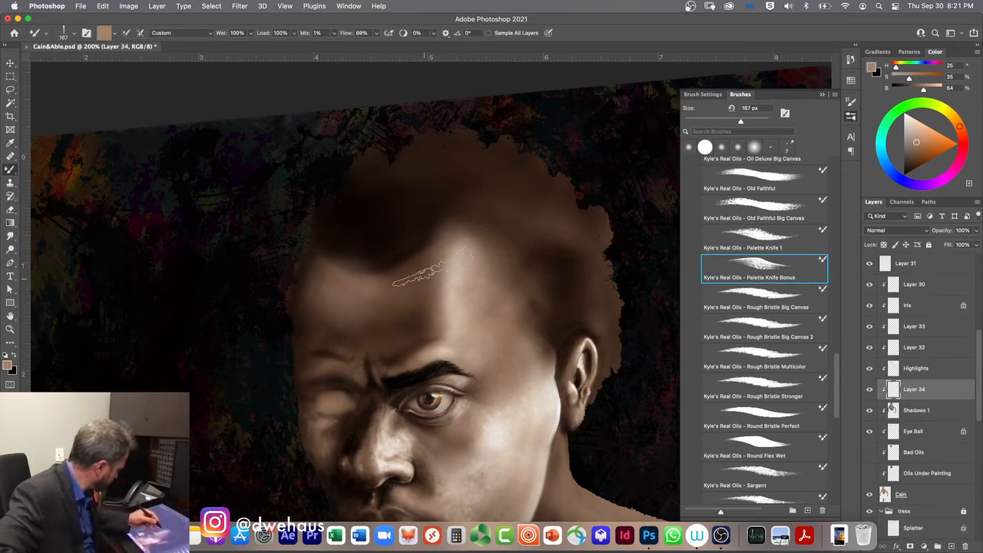
- Paint short dark strokes into the hair above the ear with a sampled dark brown, reducing the palette knife brush to 80 px
alt+click(571, 264)
mouse_move(585, 278)
mouse_down()
mouse_move(587, 270)
mouse_move(592, 281)
mouse_up()
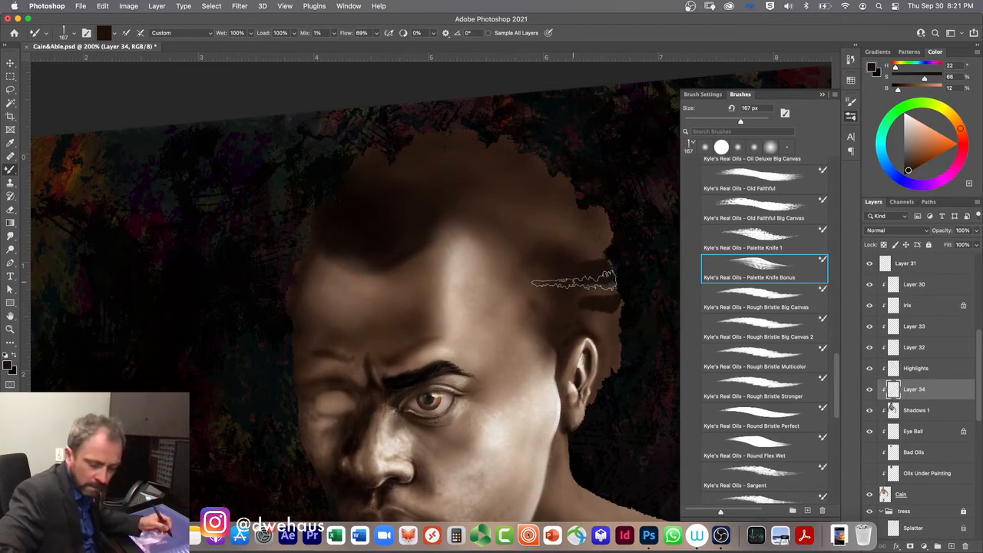
key(bracketleft)
key(bracketleft)
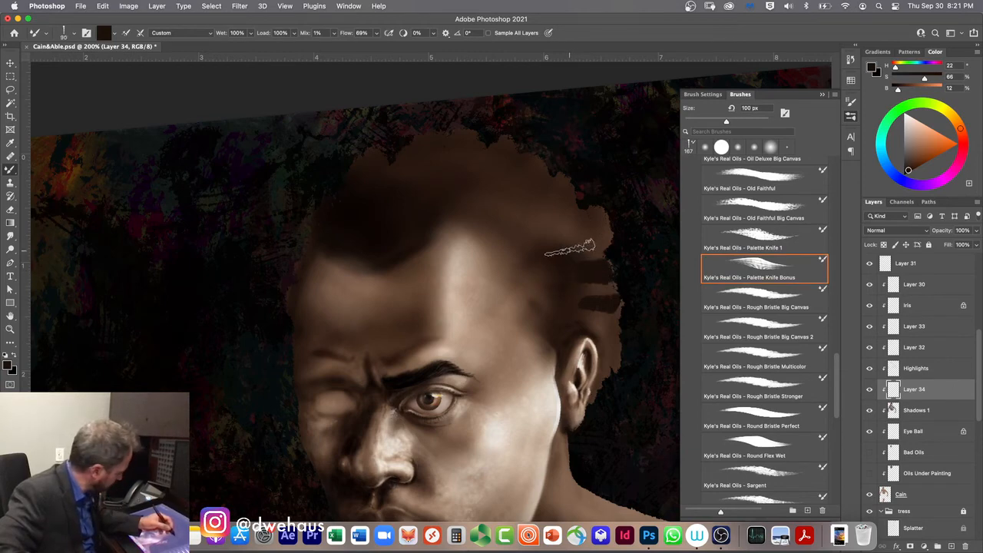
key(bracketleft)
key(bracketleft)
drag(567, 229, 574, 264)
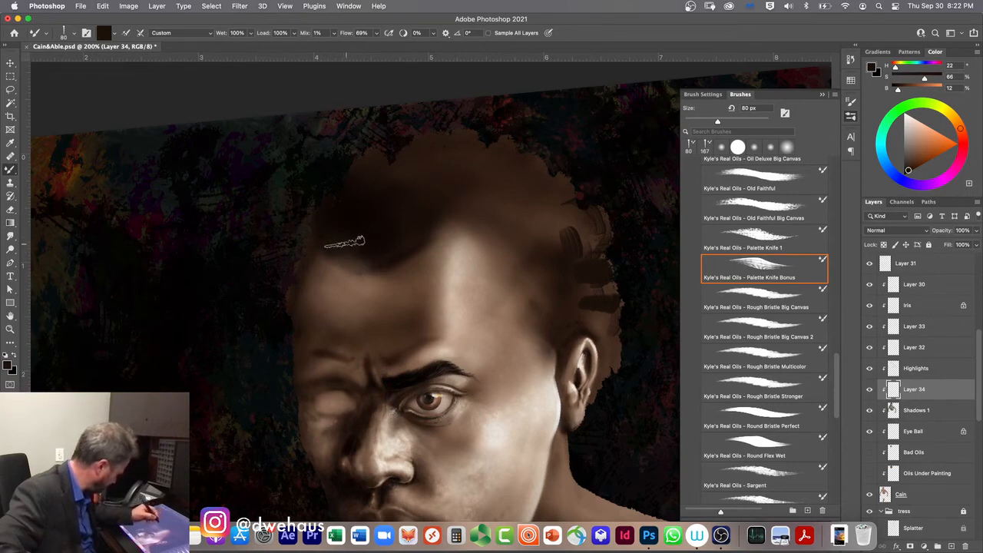
- Undo a test stroke on the forehead, and paint the front hairline and temple with browns sampled from the hair
drag(428, 293, 434, 326)
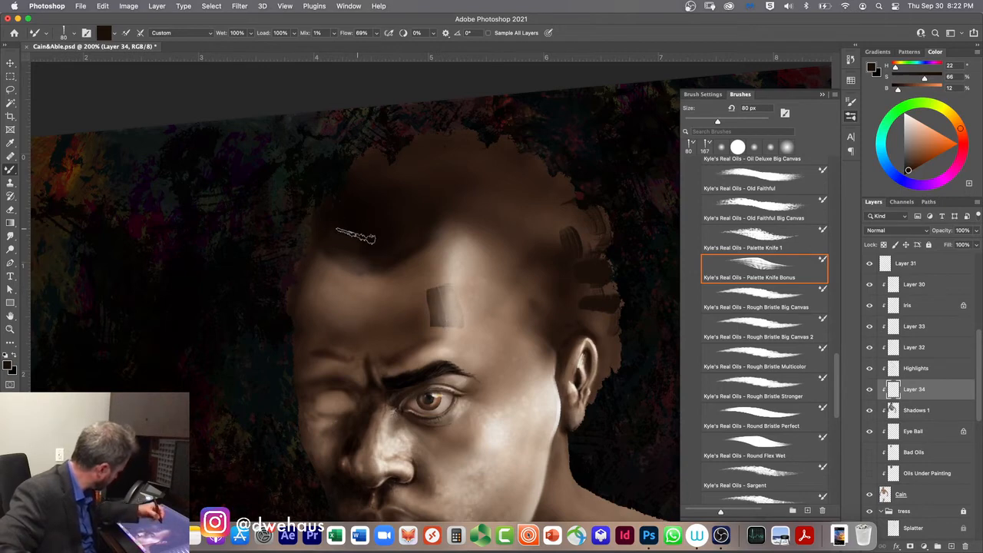
key(super+z)
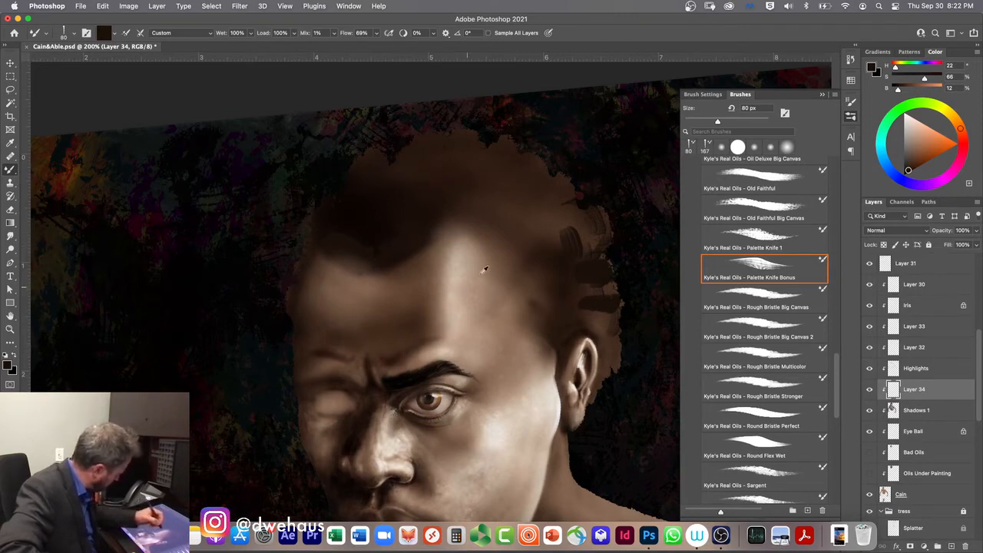
alt+click(541, 228)
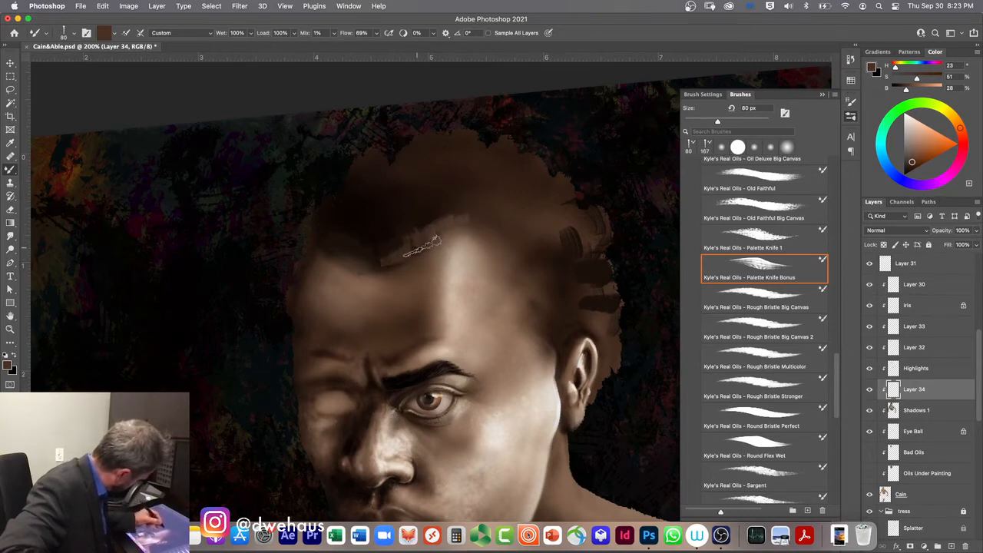
alt+click(593, 265)
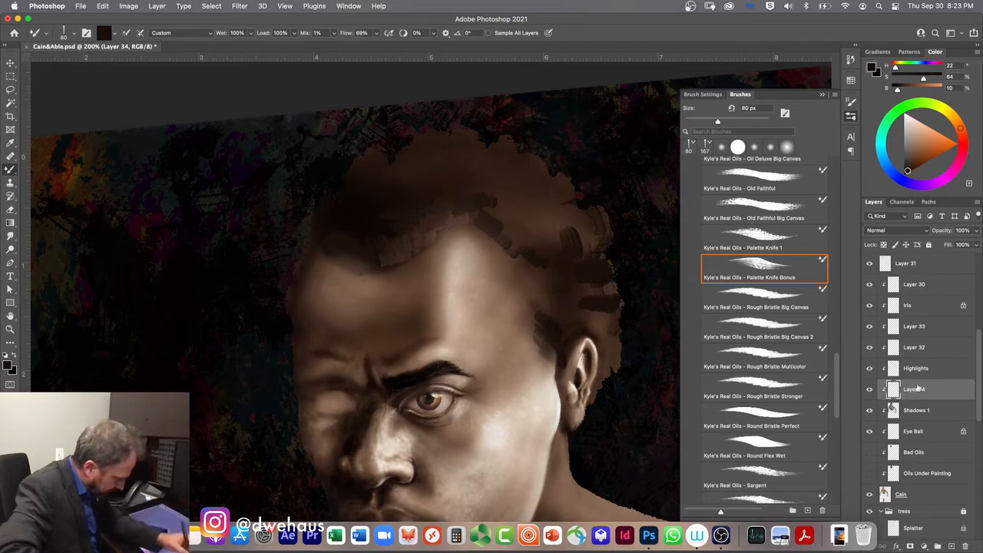
- Move Layer 34 above Highlights and blend the front hairline with more palette knife strokes in browns sampled from the hair
drag(915, 390, 885, 356)
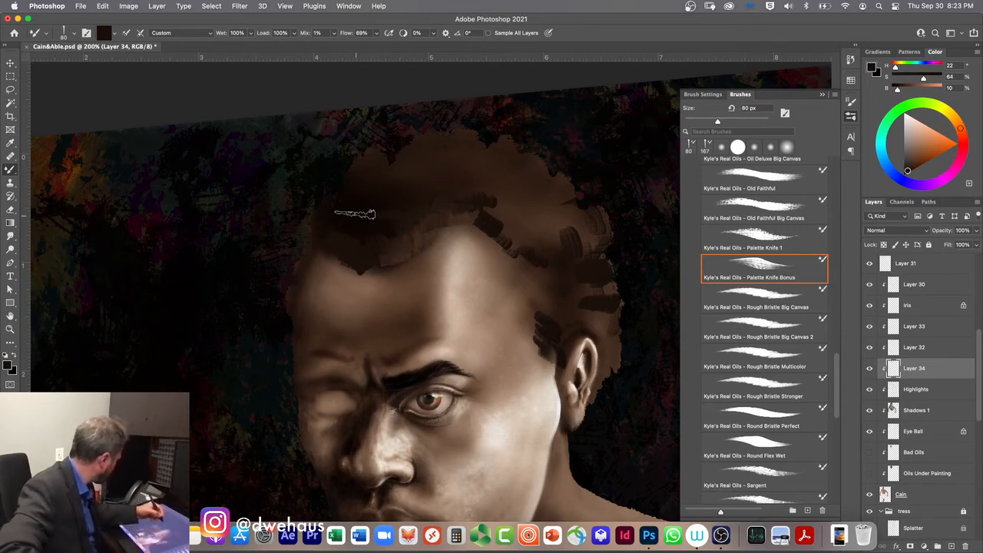
alt+click(367, 221)
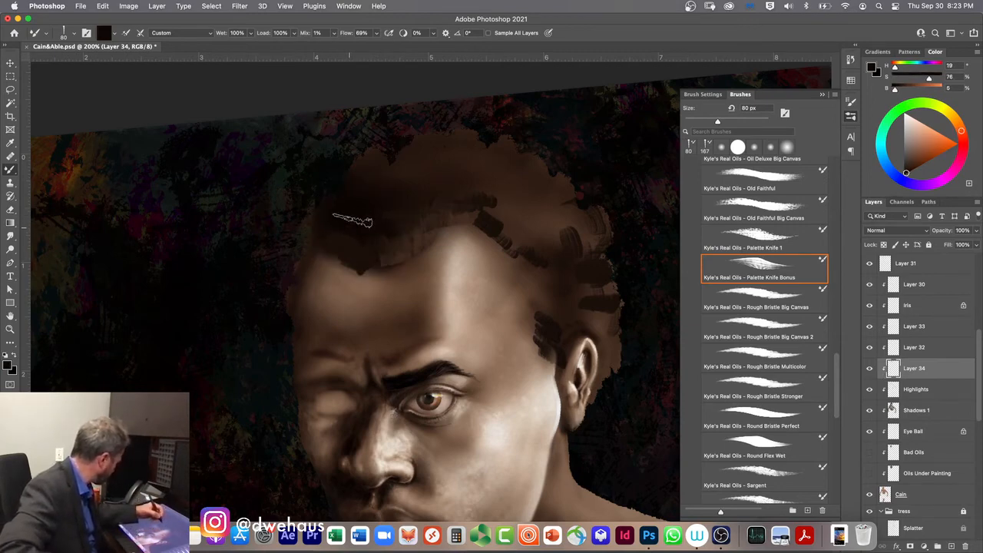
alt+click(439, 213)
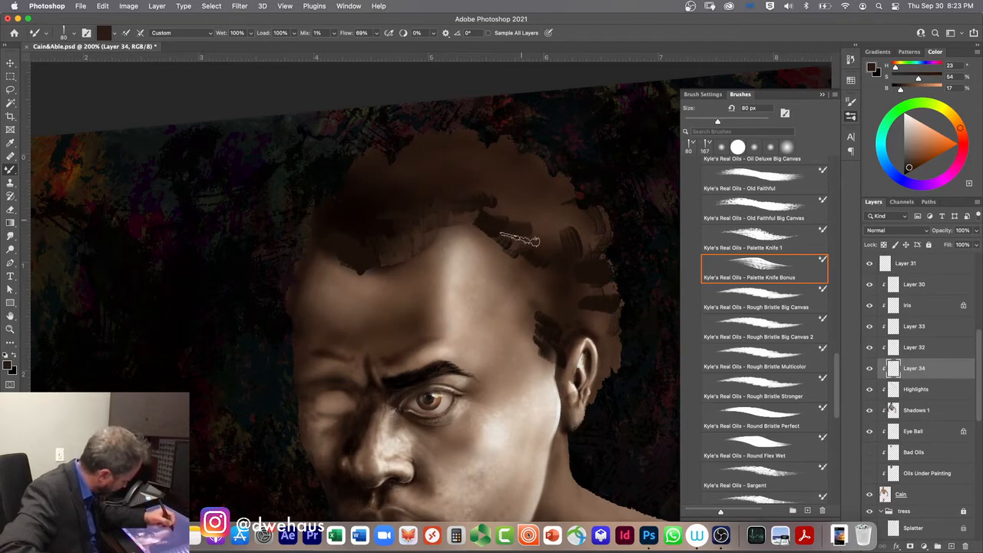
alt+click(463, 213)
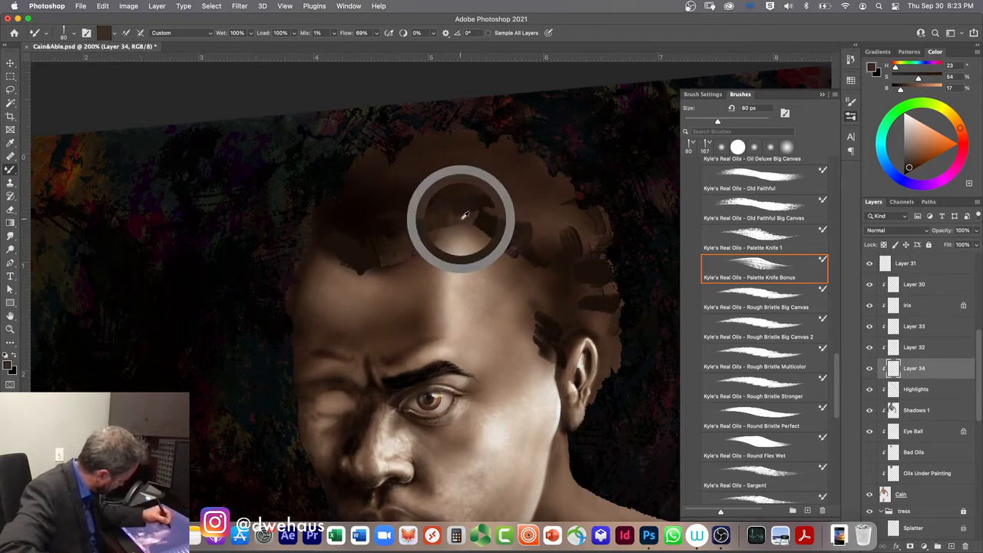
mouse_move(486, 223)
mouse_down()
mouse_move(479, 219)
mouse_move(503, 206)
mouse_up()
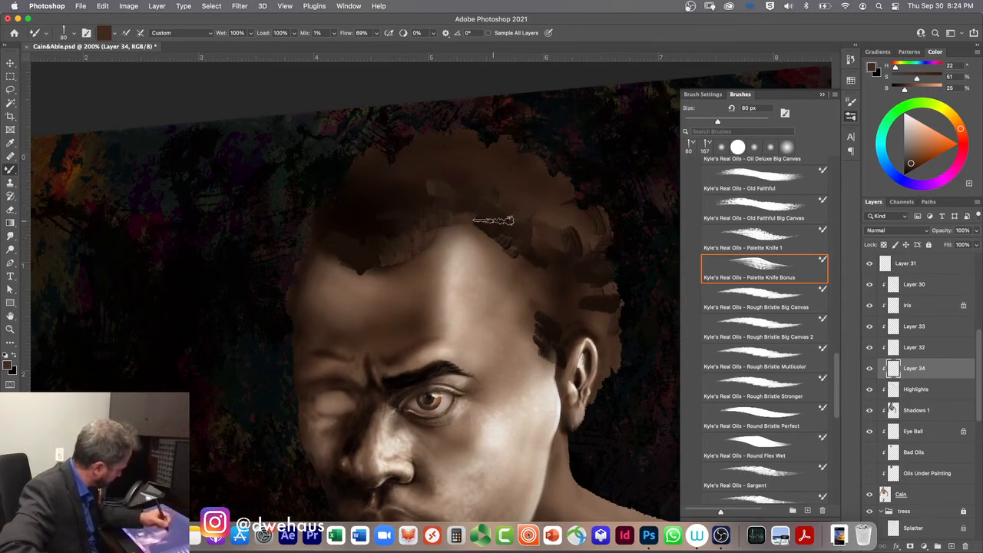
- Paint a dark stroke at the temple beside the ear with a sampled near-black brown, and move Layer 34 above Layer 30
alt+click(553, 322)
drag(553, 323, 553, 343)
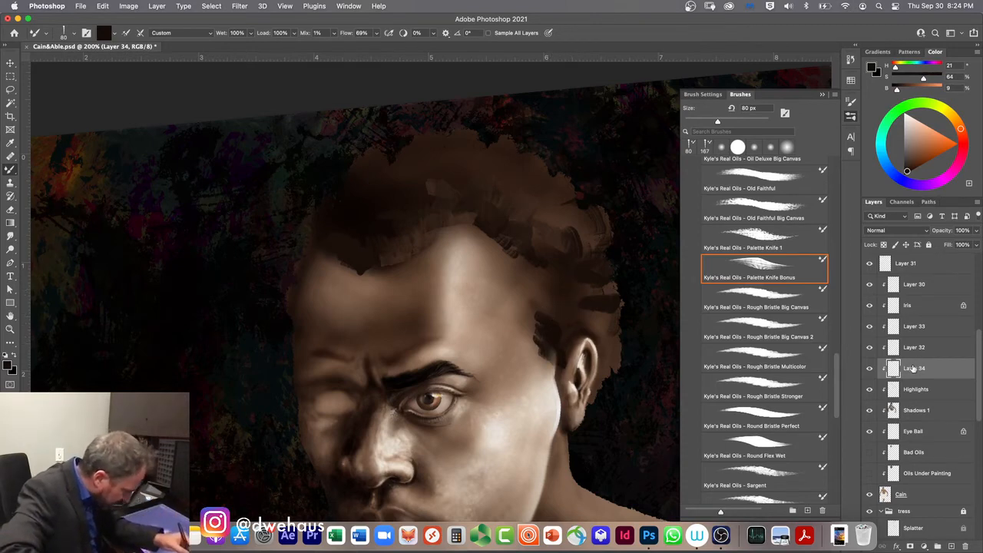
drag(912, 368, 904, 271)
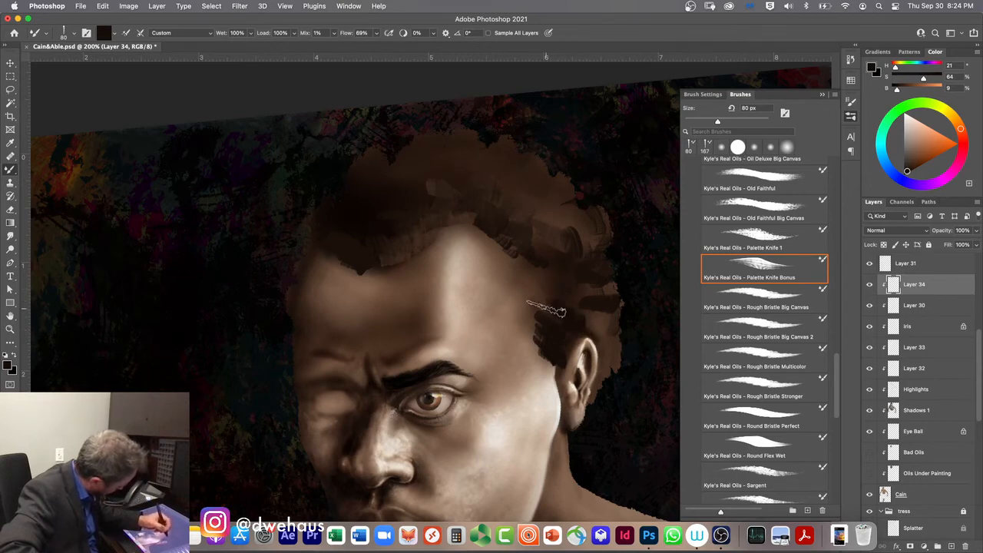
- Paint short palette knife strokes through the hair above the temple and ear, alternating light and dark browns sampled from the hair
alt+click(558, 218)
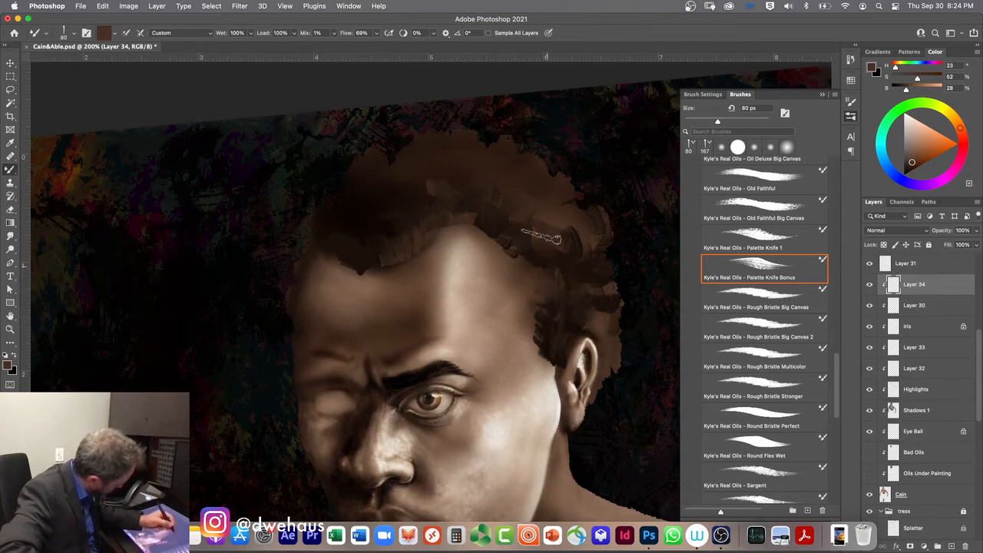
alt+click(528, 227)
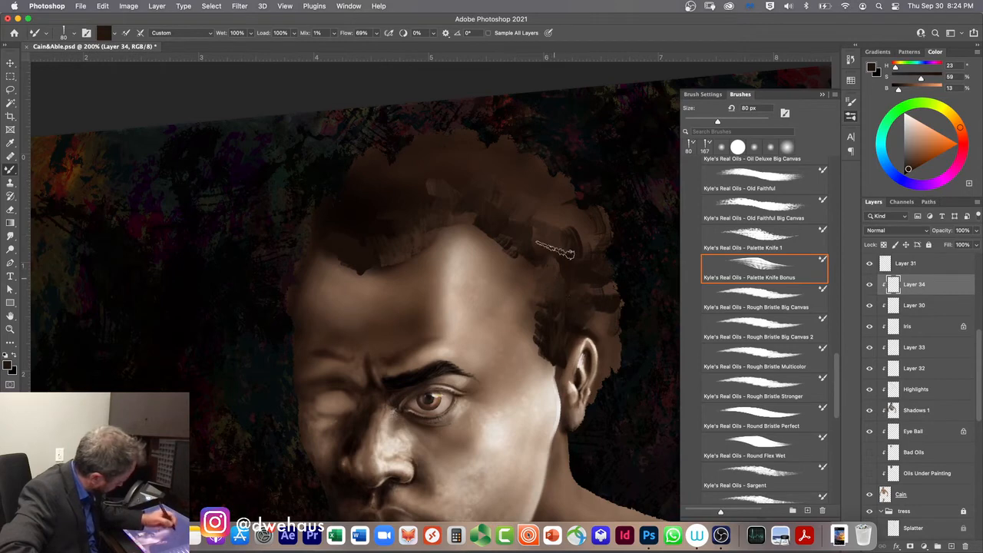
alt+click(499, 209)
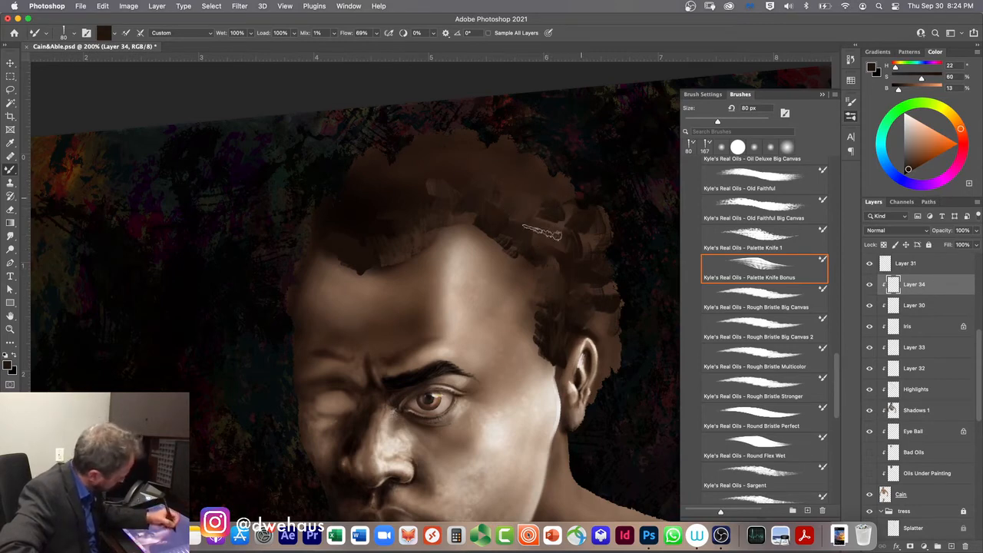
alt+click(550, 226)
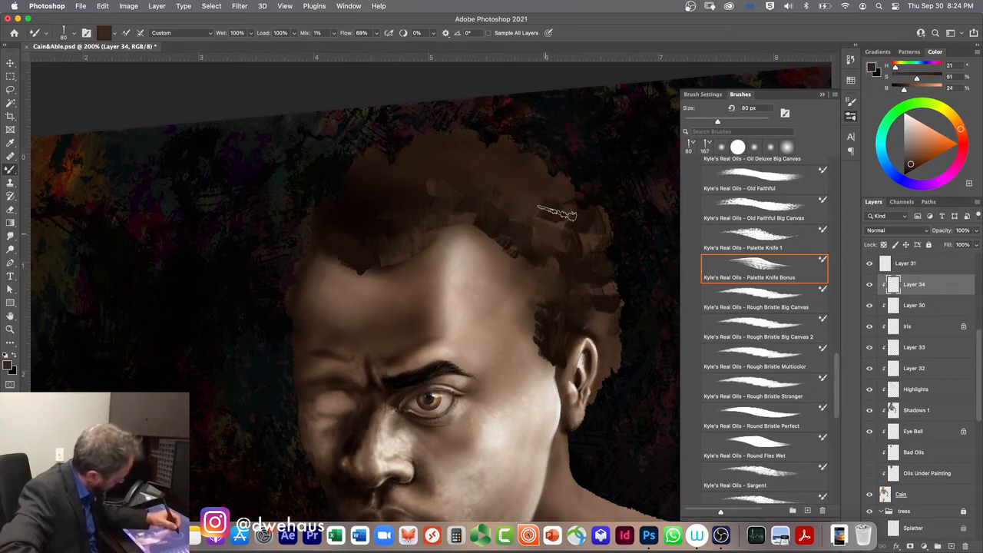
alt+click(534, 181)
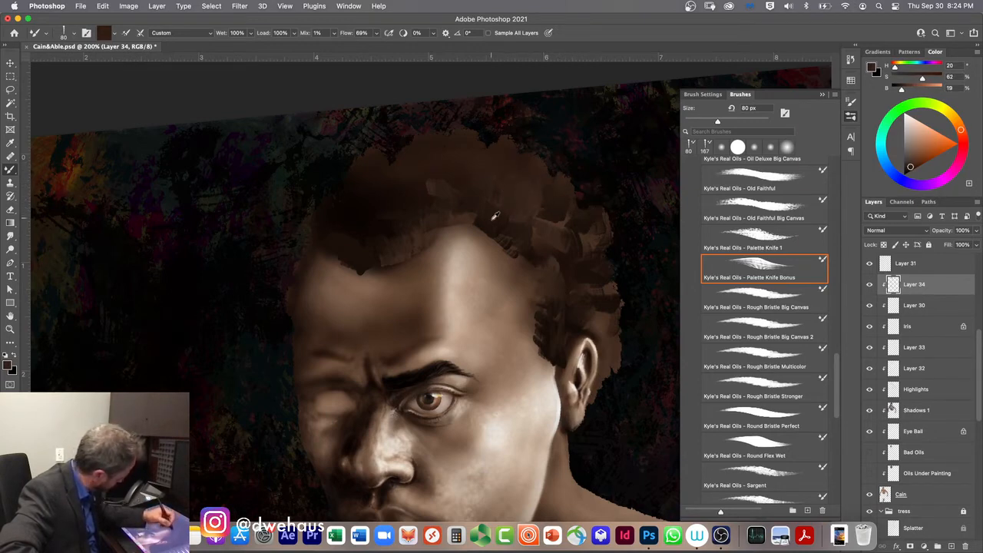
alt+click(523, 209)
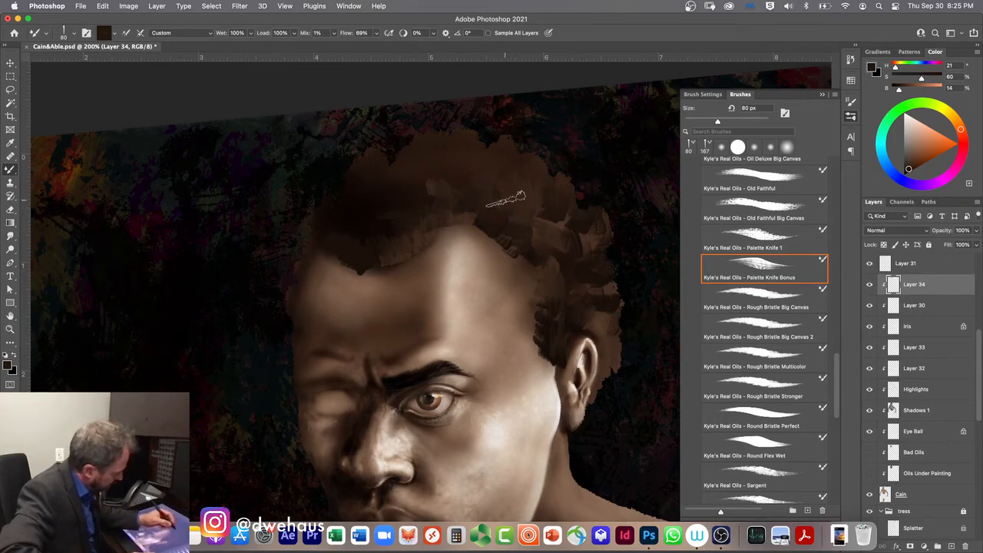
alt+click(500, 208)
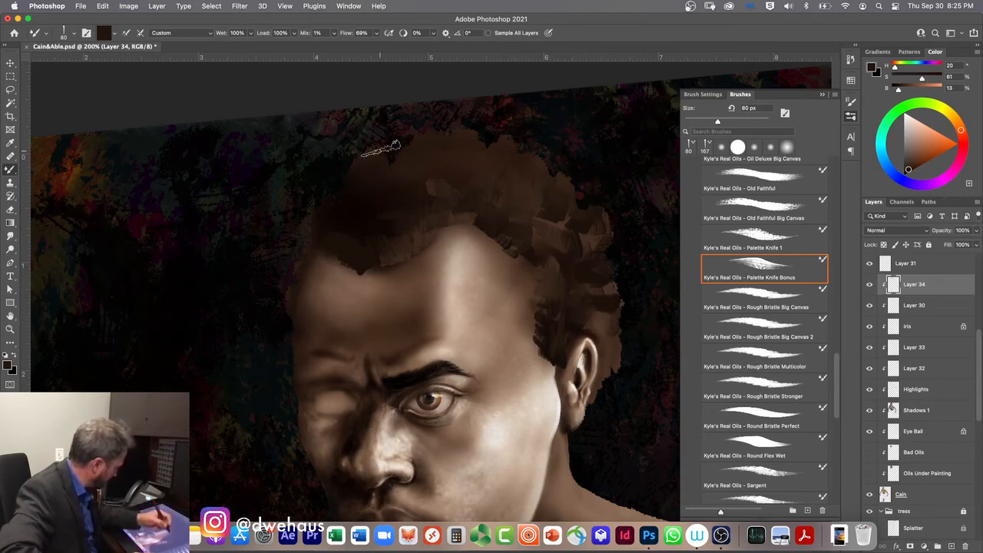
alt+click(602, 322)
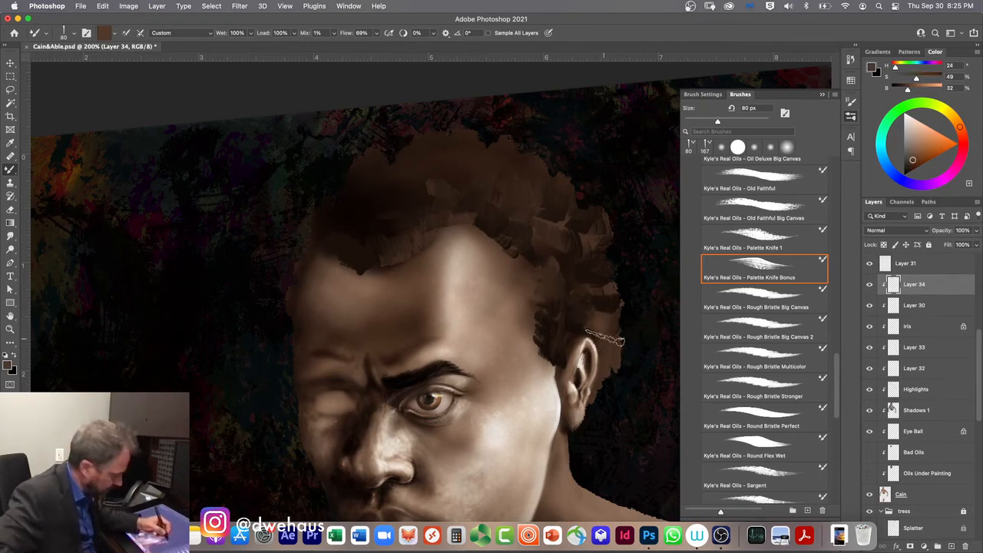
key(l)
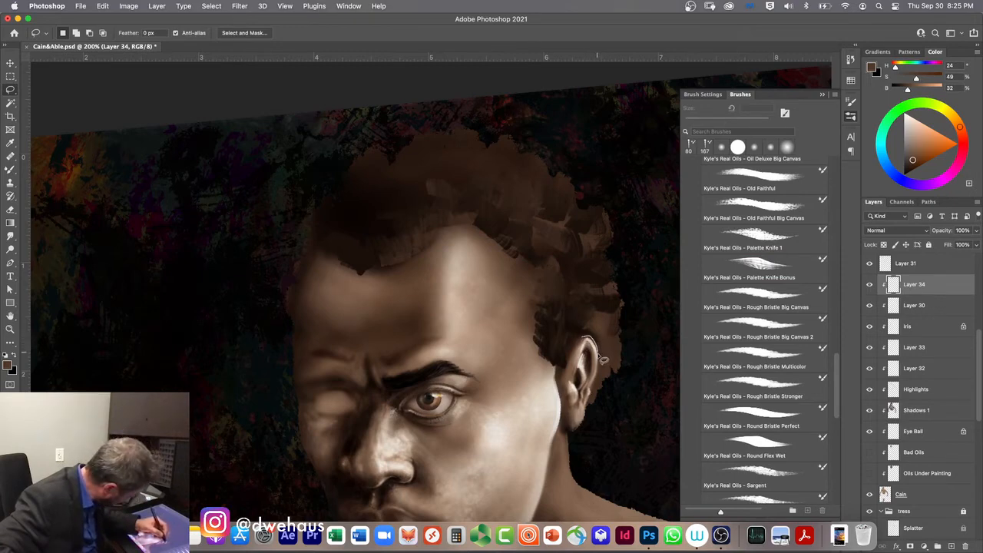
drag(602, 382, 604, 373)
key(cmd+d)
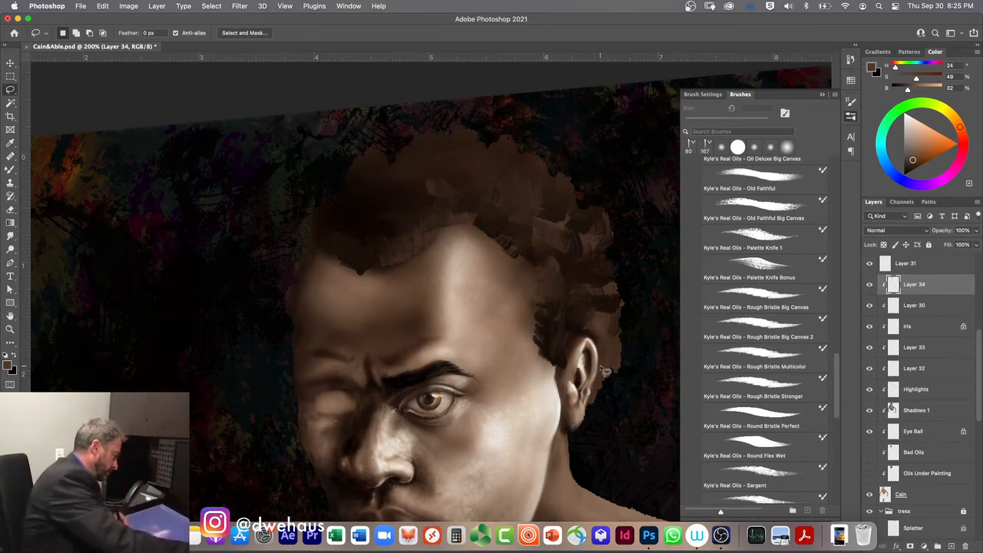
- Draw a lasso selection along the ear's outer edge, closing it around the ear and the adjoining cheek
key(cmd+equal)
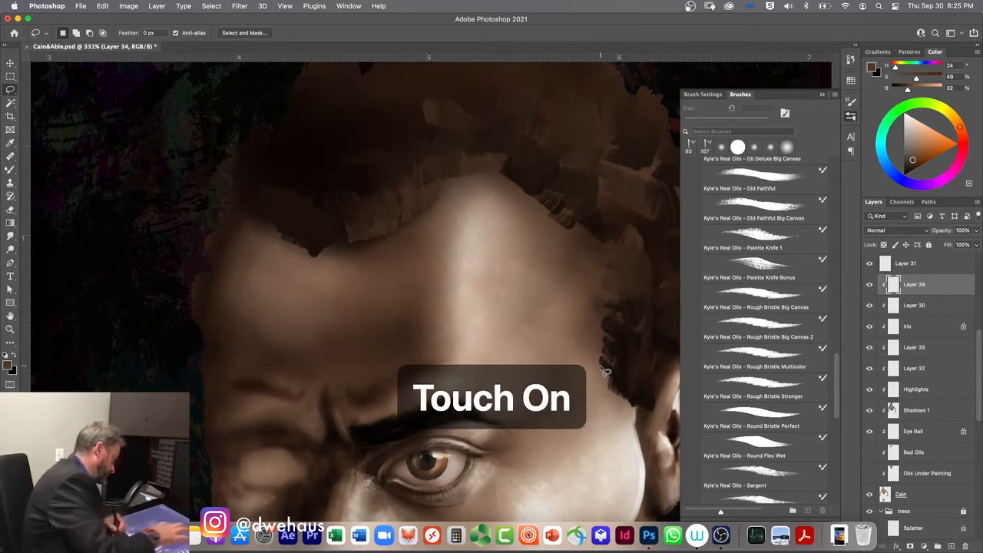
scroll(604, 371, right, 10)
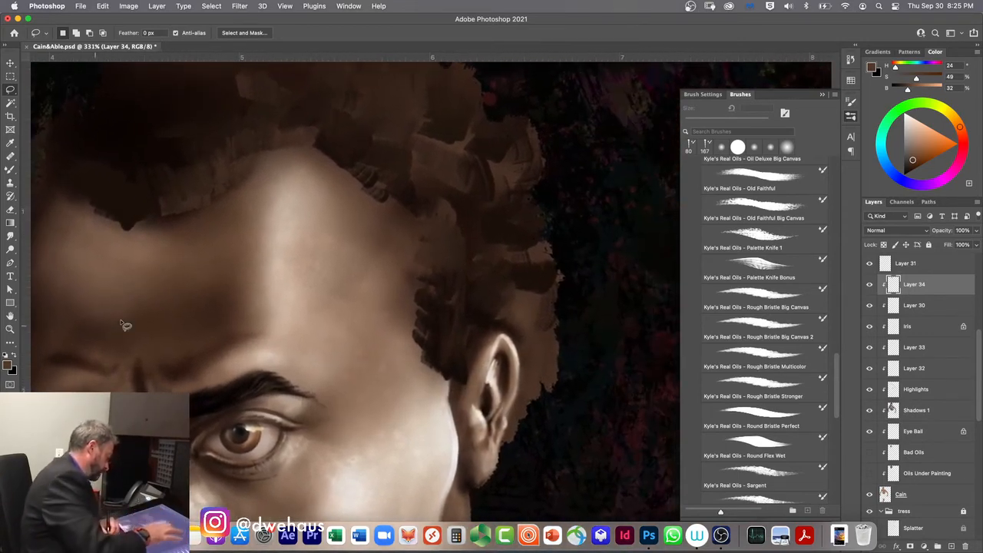
scroll(489, 407, down, 8)
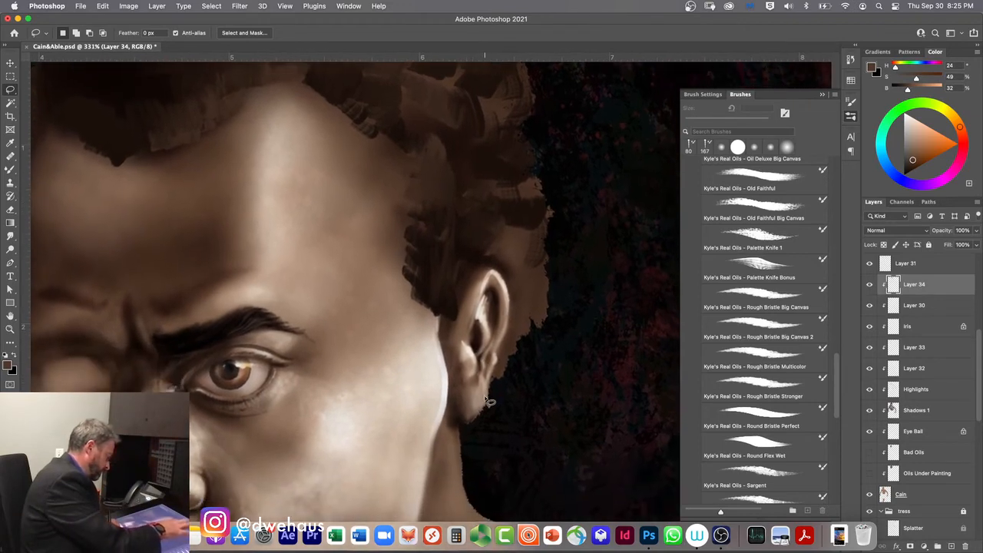
scroll(485, 400, down, 1)
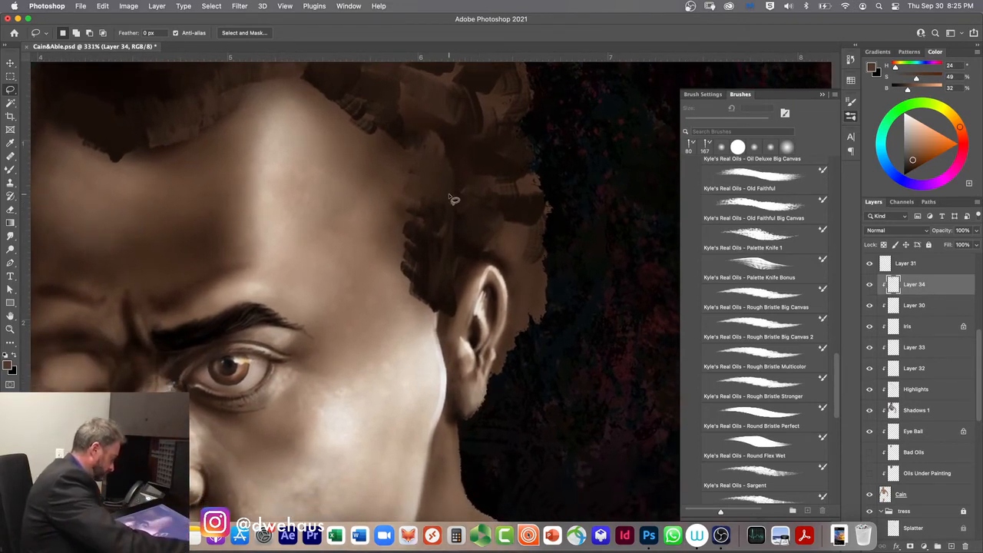
scroll(453, 199, up, 3)
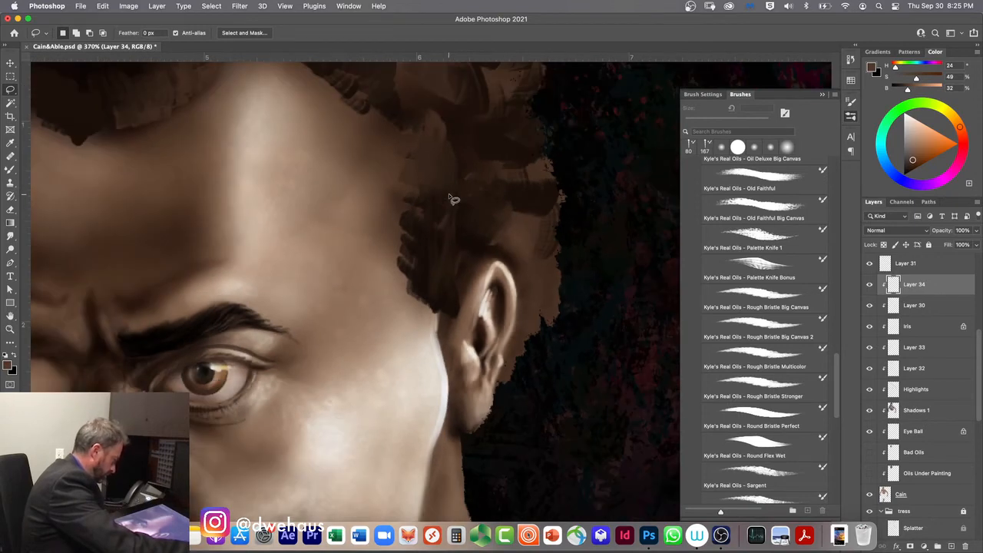
scroll(452, 198, down, 1)
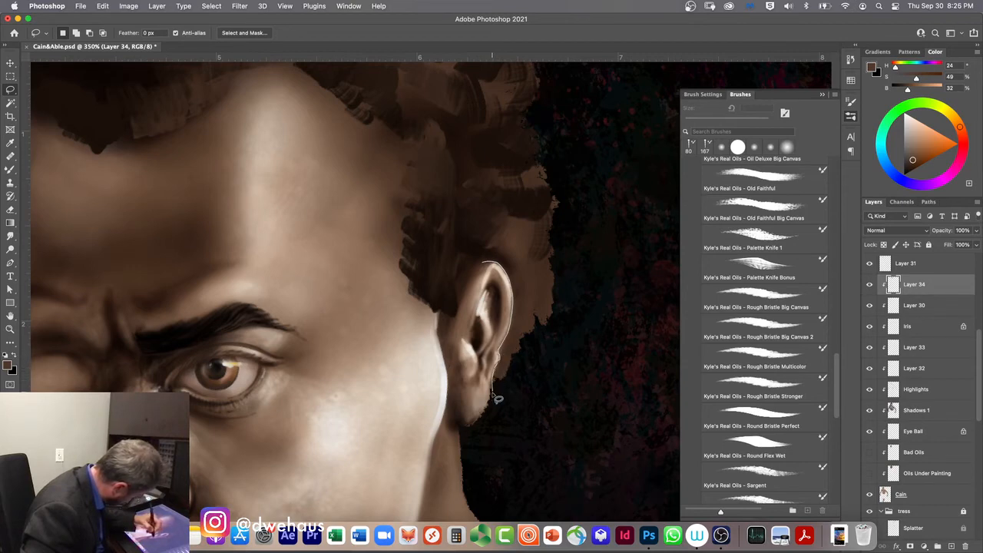
mouse_move(497, 405)
mouse_down()
mouse_move(390, 477)
mouse_move(363, 435)
mouse_move(389, 356)
mouse_move(435, 312)
mouse_up()
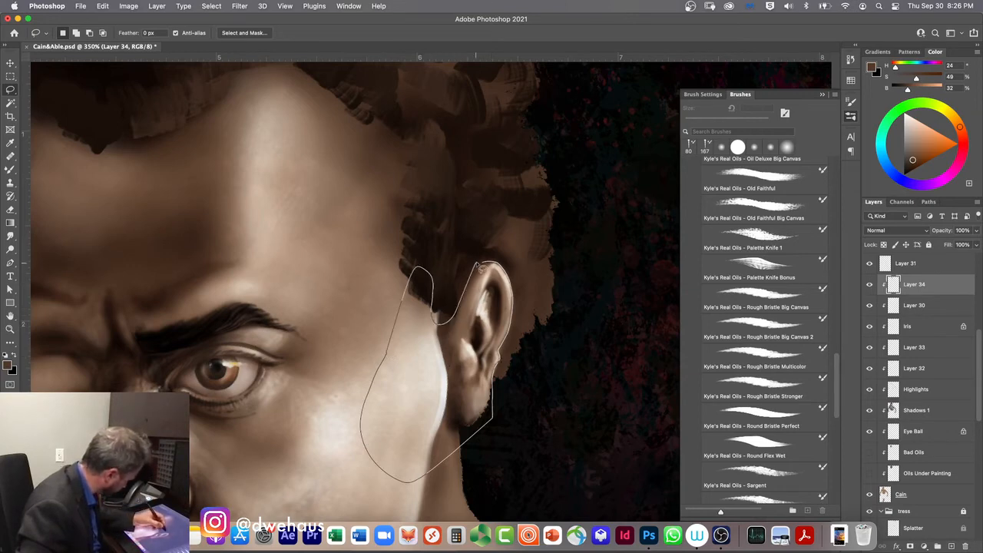
drag(480, 266, 484, 264)
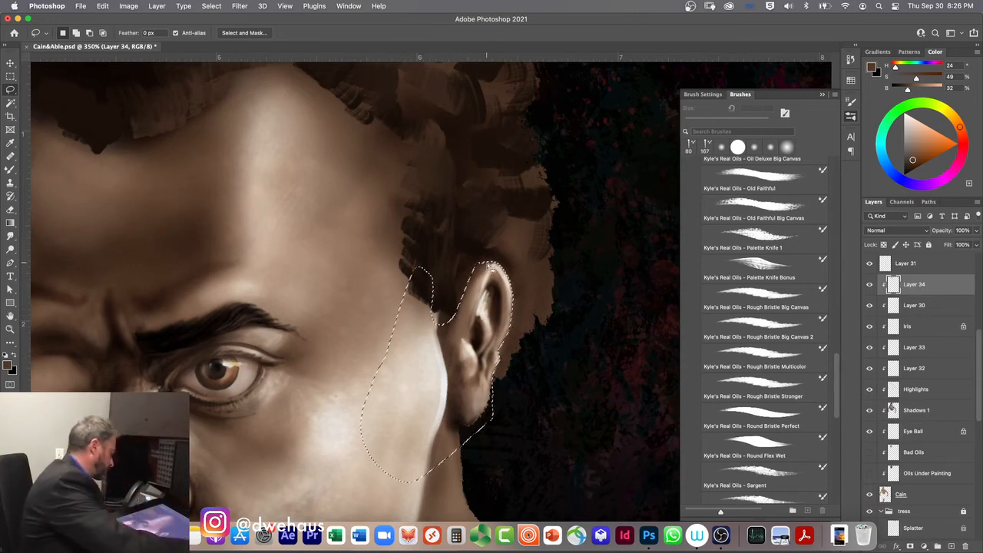
- Invert the ear selection and hide its outline
scroll(492, 267, down, 5)
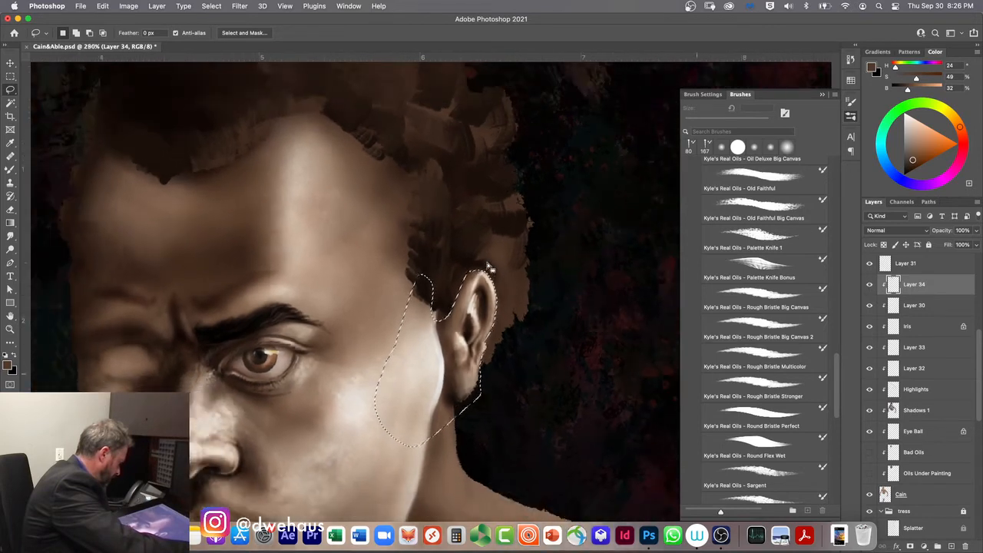
scroll(492, 267, down, 2)
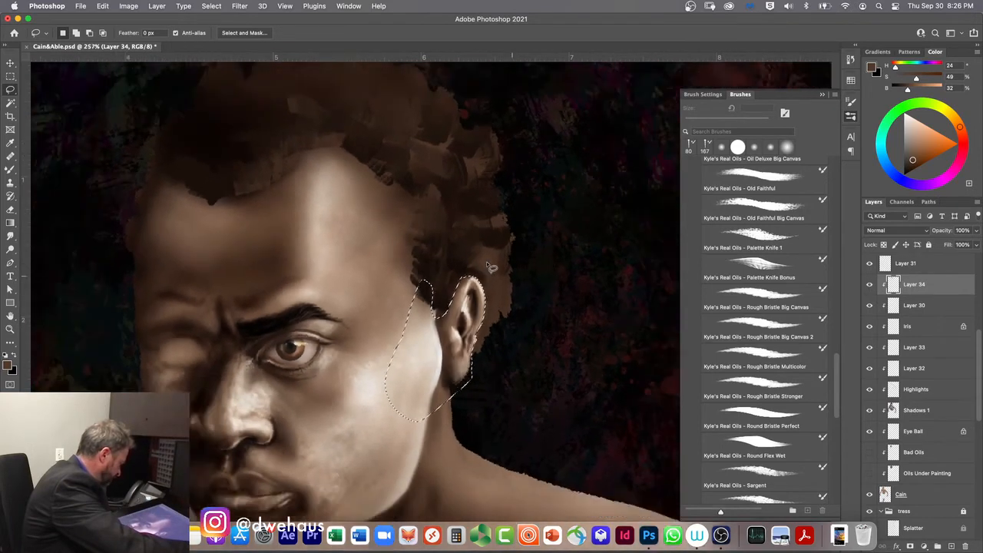
scroll(492, 267, down, 2)
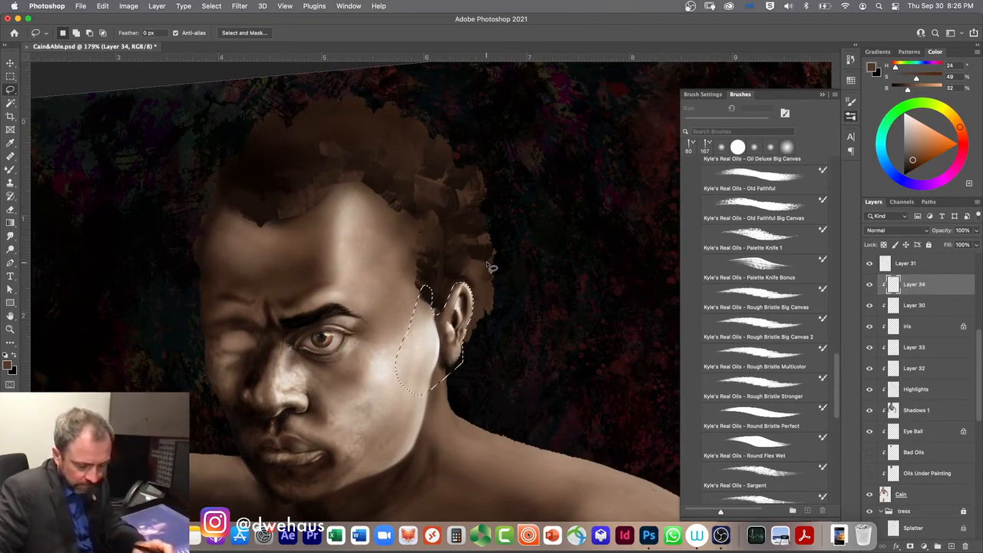
key(shift)
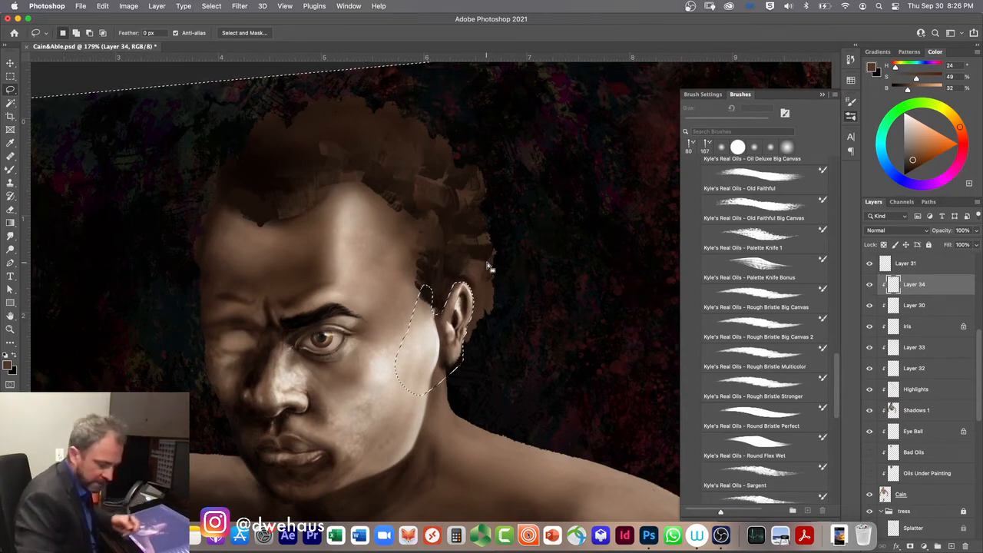
key(super+h)
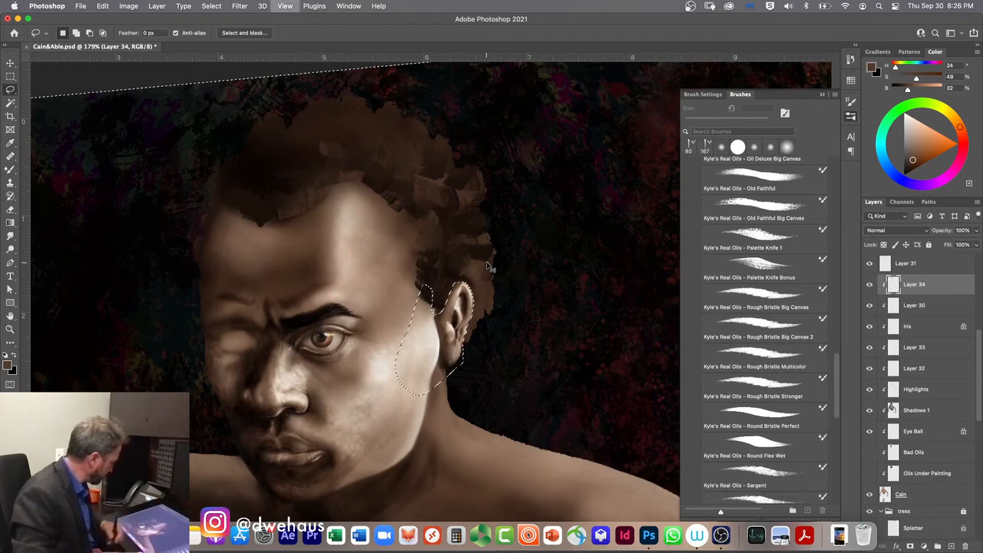
right_click(477, 287)
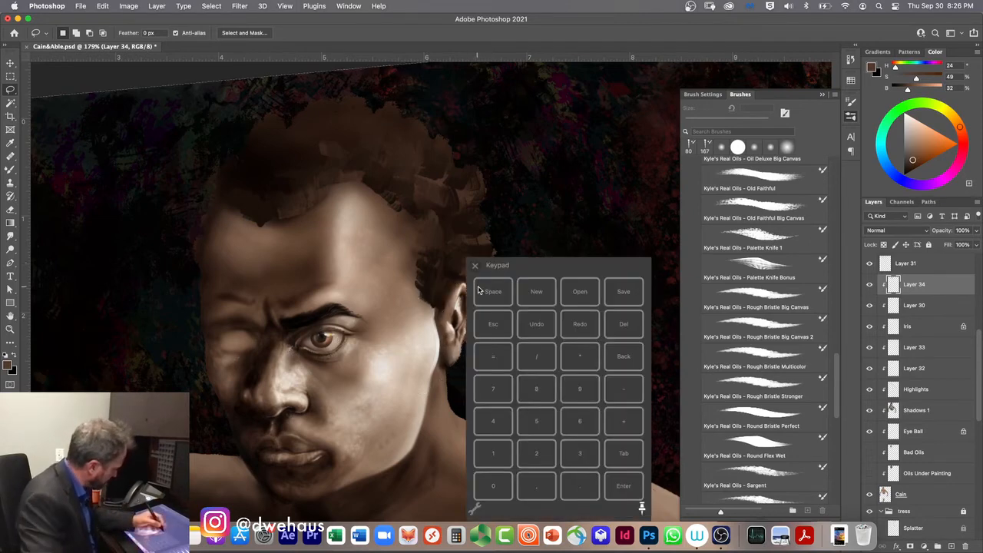
click(475, 266)
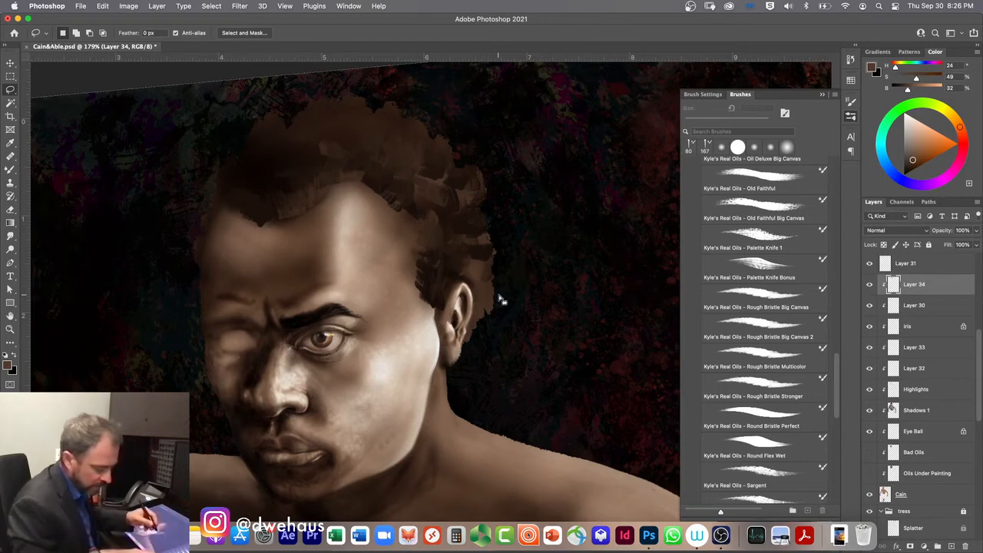
- Paint around the ear with a brown sampled from the hair, and put a short dark red stroke sampled from the background on the shoulder
key(b)
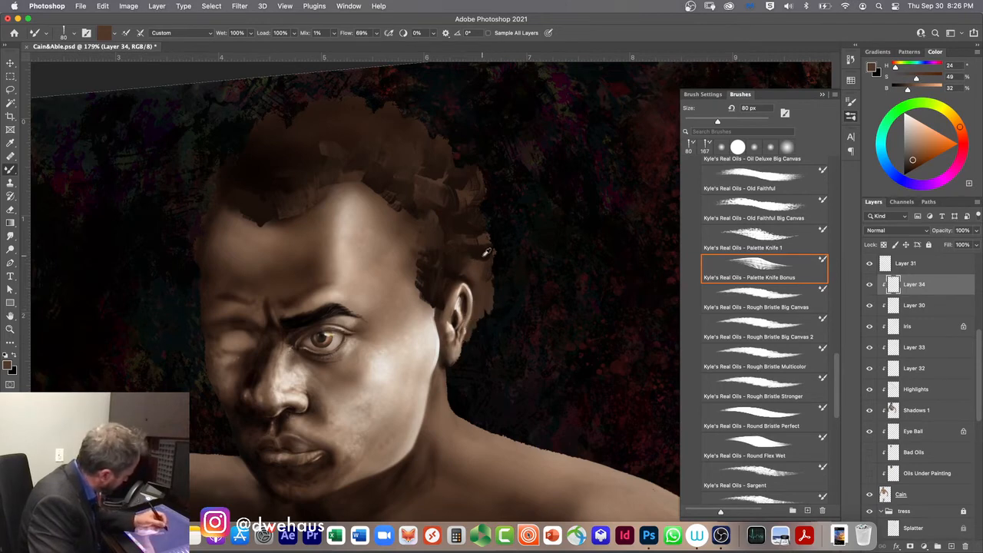
alt+click(433, 237)
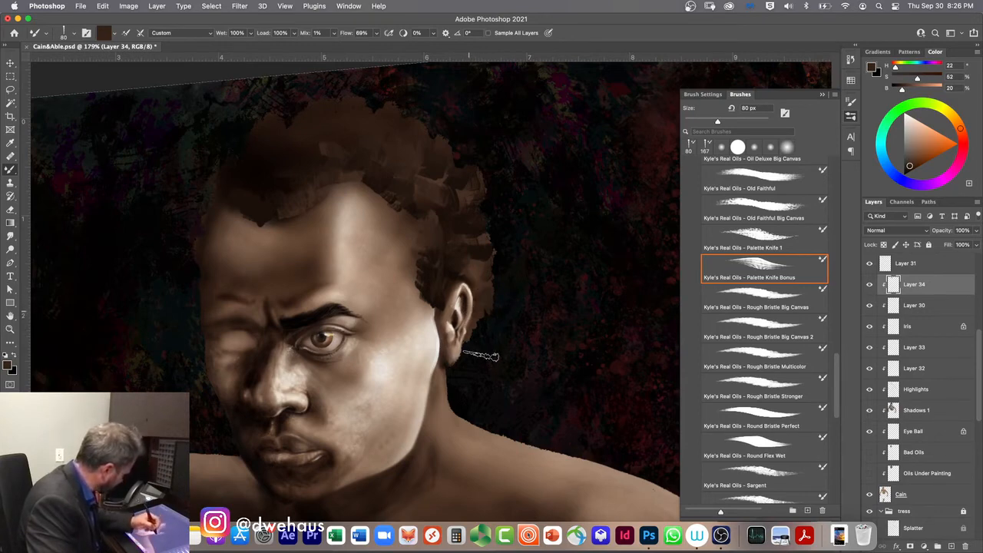
alt+click(531, 350)
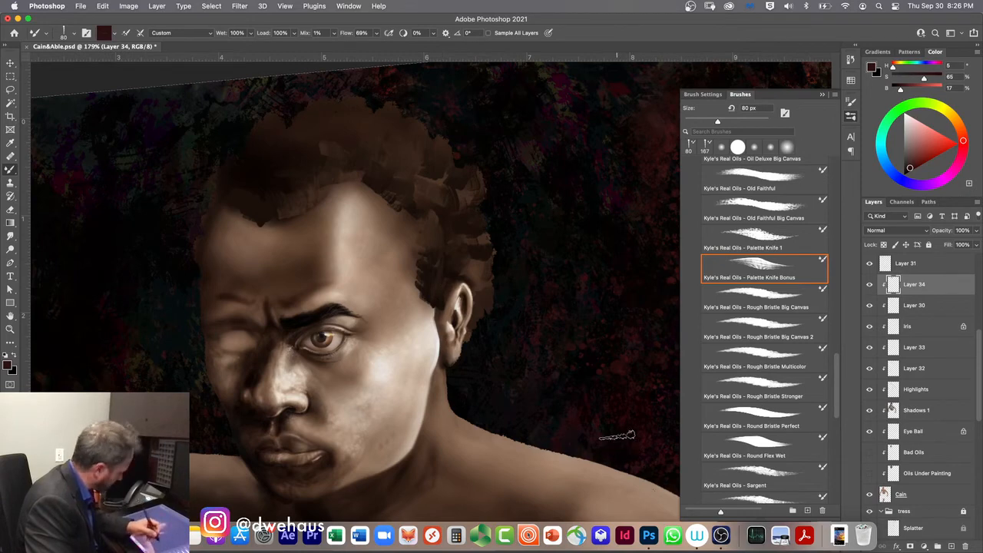
click(504, 463)
alt+click(628, 360)
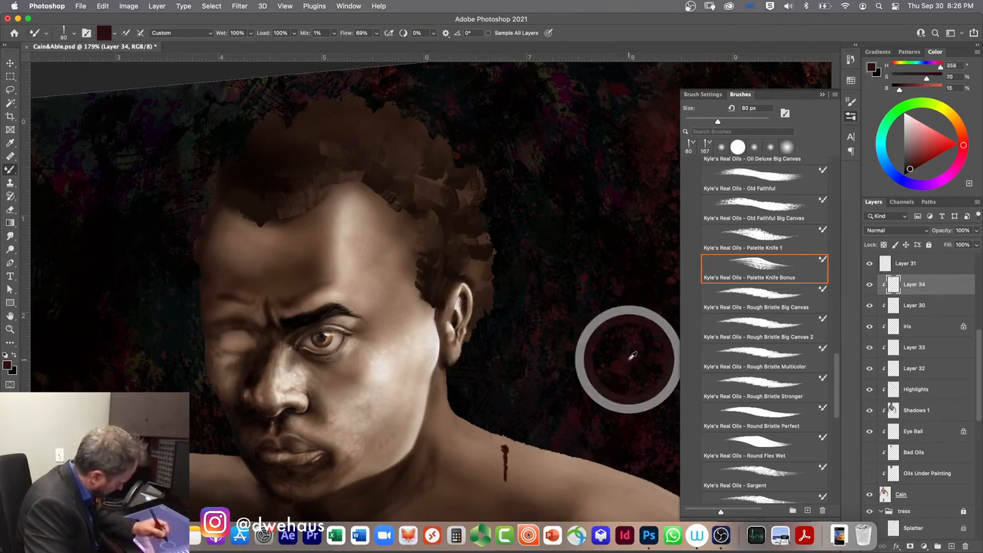
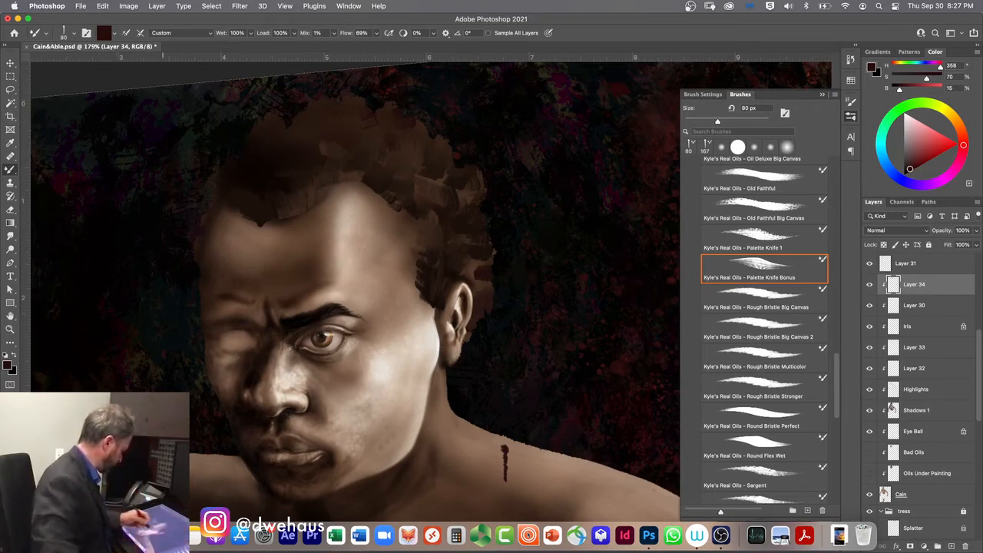
- Paint the hair with a very dark brown sampled above the ear, and undo the last stroke
scroll(516, 274, down, 2)
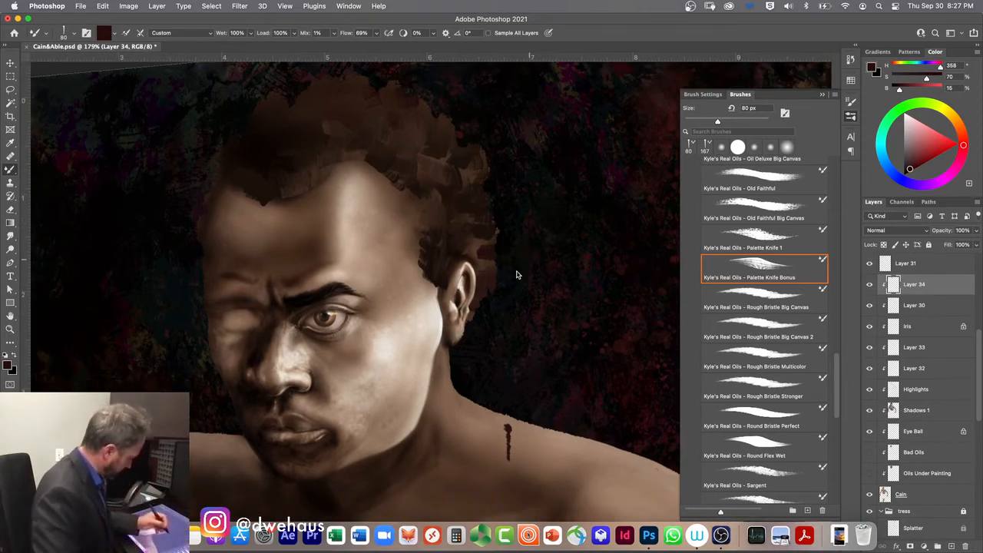
alt+click(483, 227)
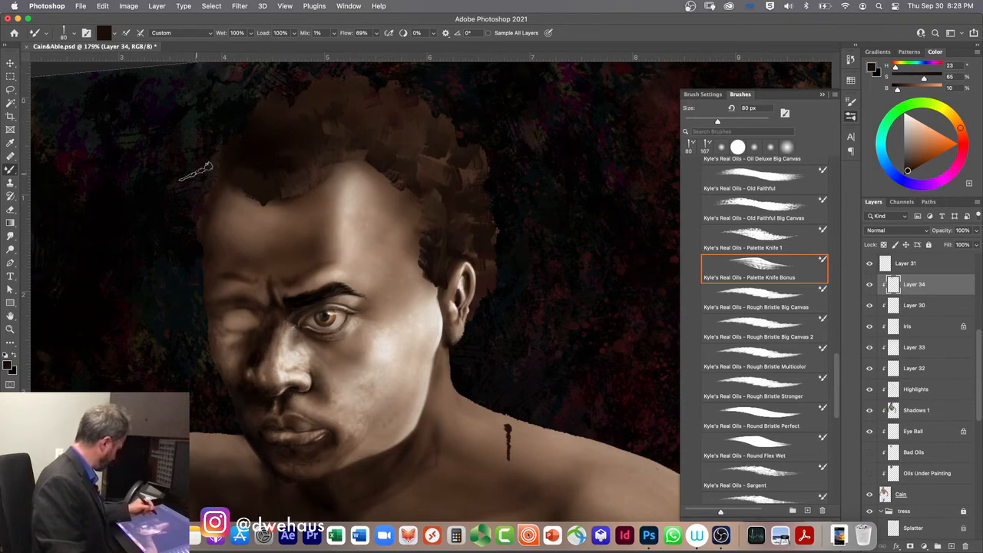
key(super+z)
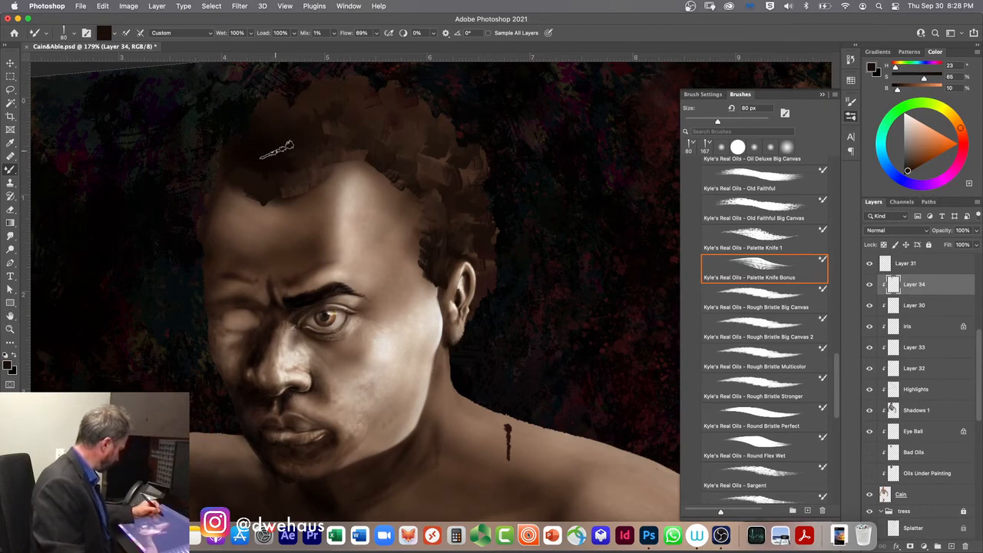
- Darken the front hair with browns sampled from it, and add dabs on the hair and shadowed temple with Kyle's Real Oils - Sargent
alt+click(299, 144)
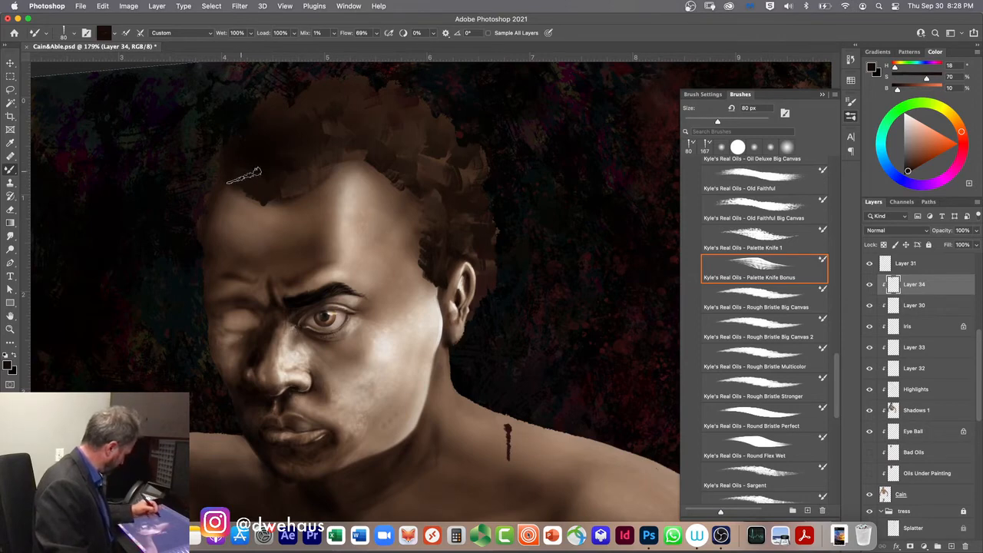
alt+click(263, 193)
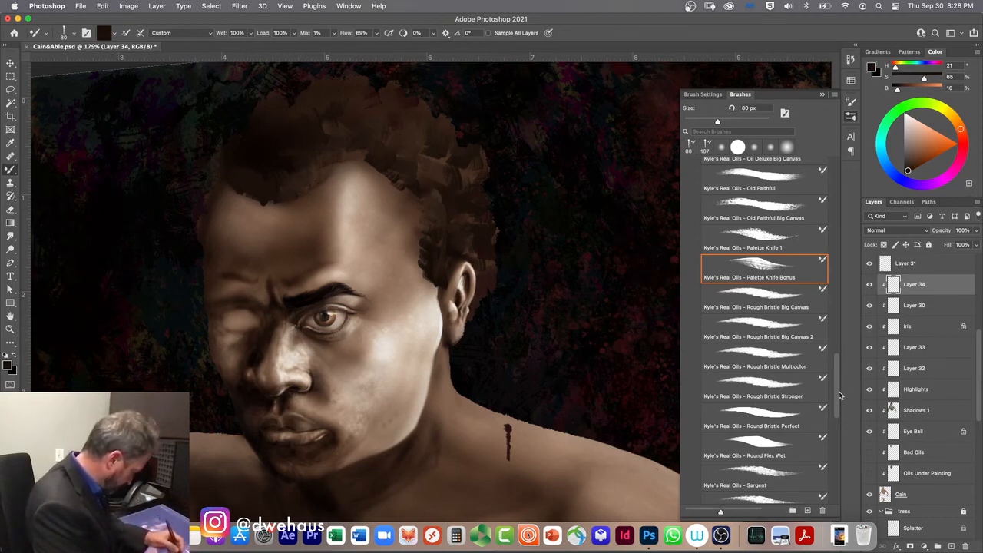
click(749, 472)
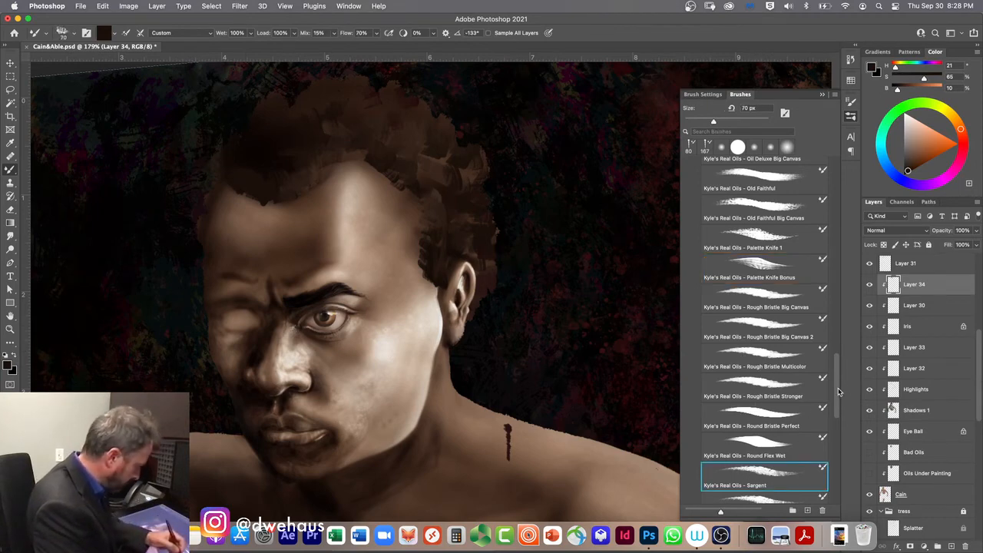
scroll(839, 391, down, 5)
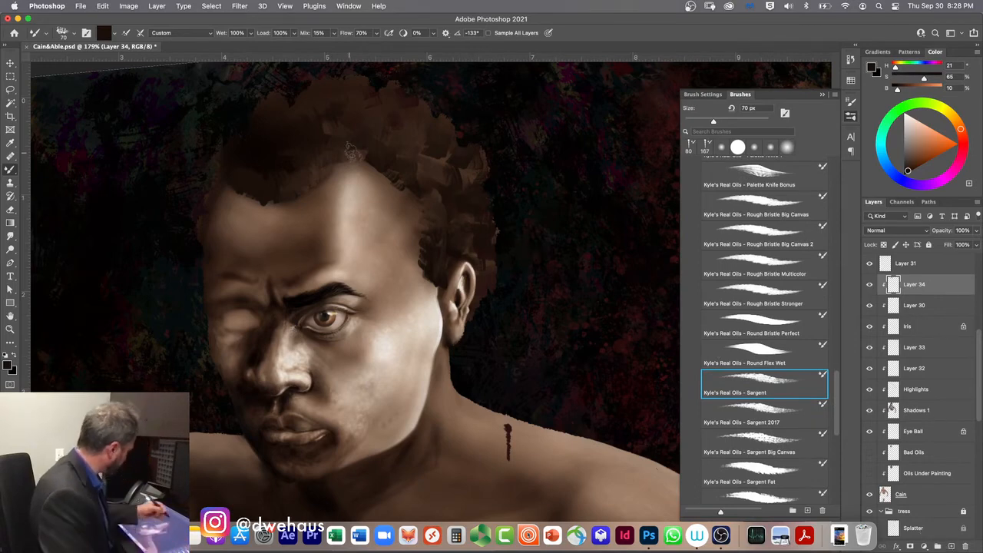
drag(325, 103, 350, 101)
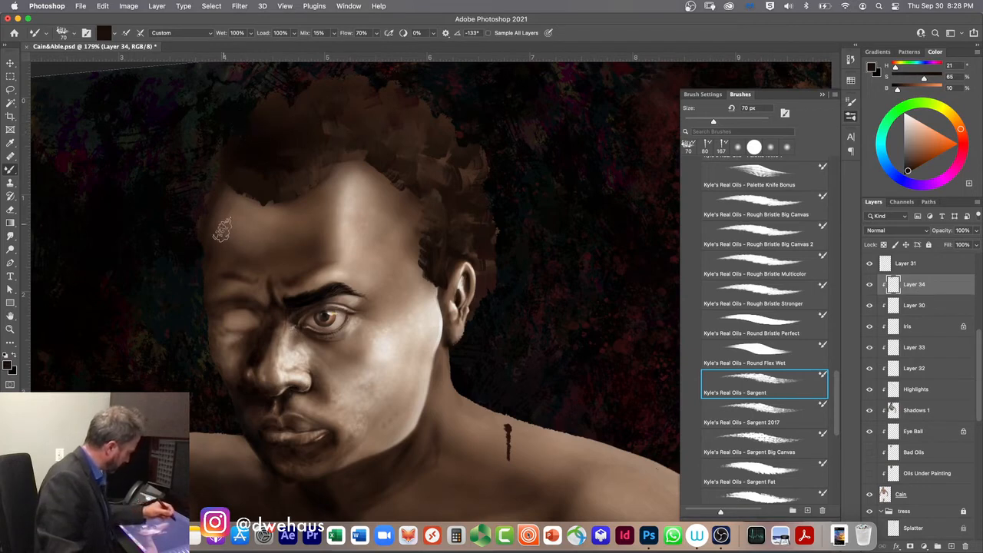
click(222, 219)
- Switch to the Kyle's Real Oils - Sargent Big Canvas brush and paint the hair above the ear with near-black sampled from the background
alt+click(631, 331)
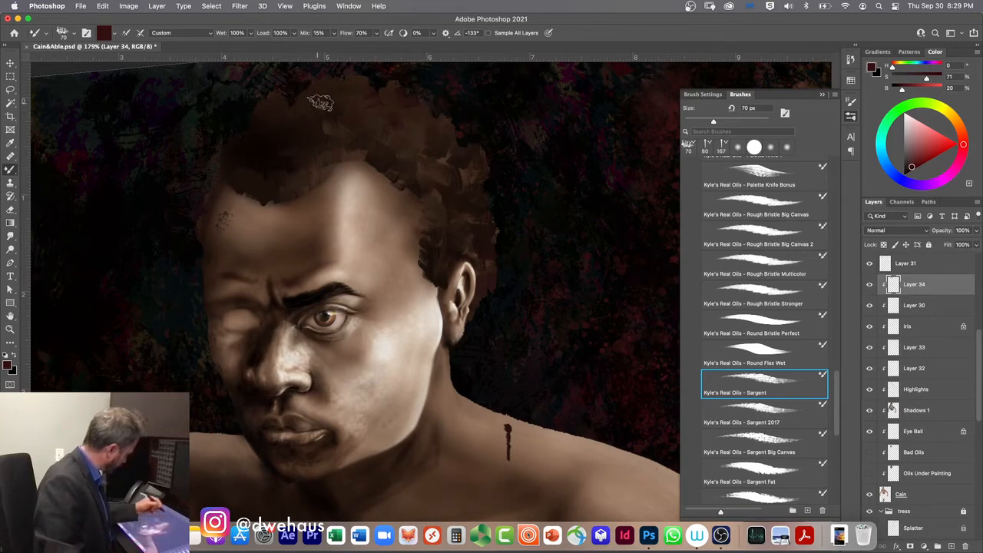
scroll(233, 221, up, 1)
scroll(233, 221, up, 4)
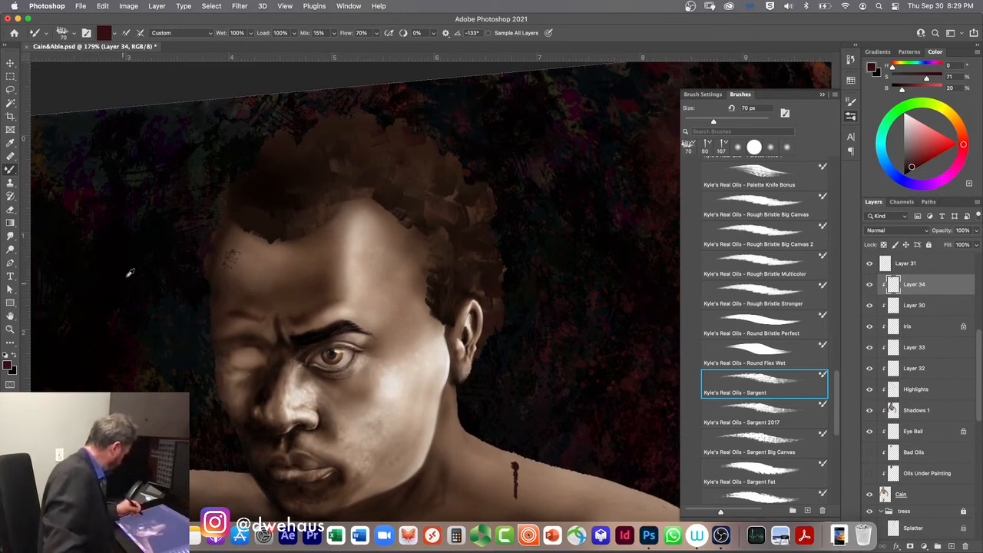
alt+click(148, 256)
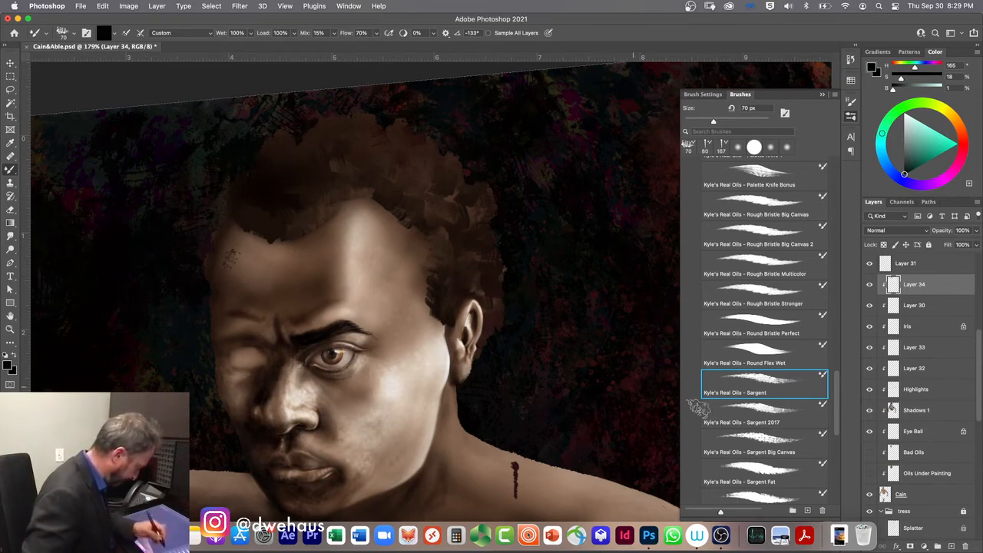
drag(838, 406, 835, 447)
click(761, 252)
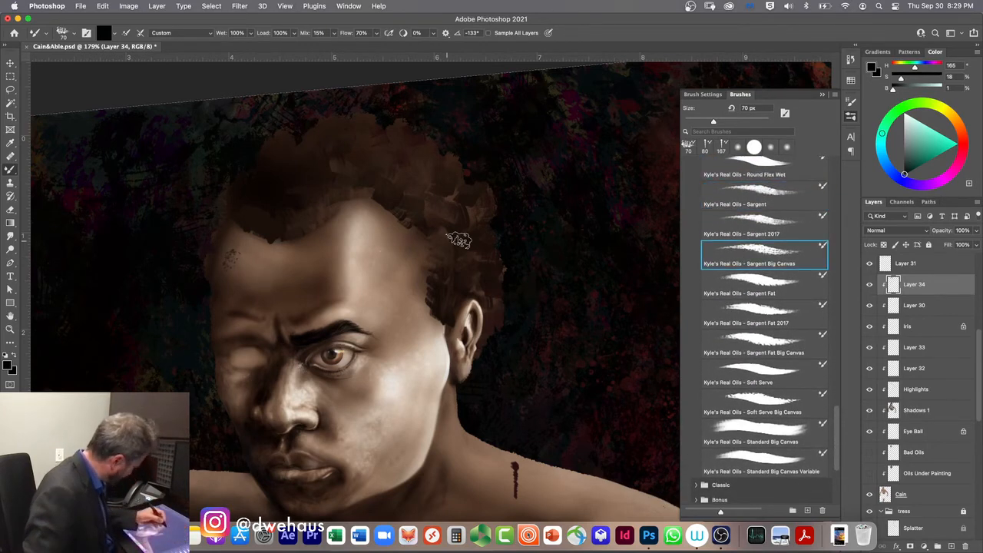
drag(445, 268, 437, 274)
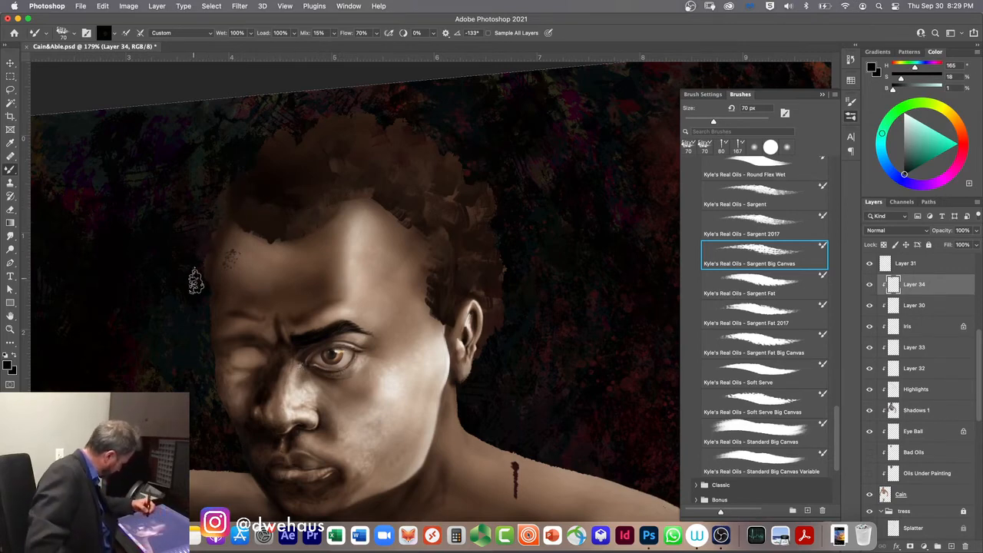
- Subtract the shadowed side of the face from the selection with a lasso outline, and hide the selection edges
key(l)
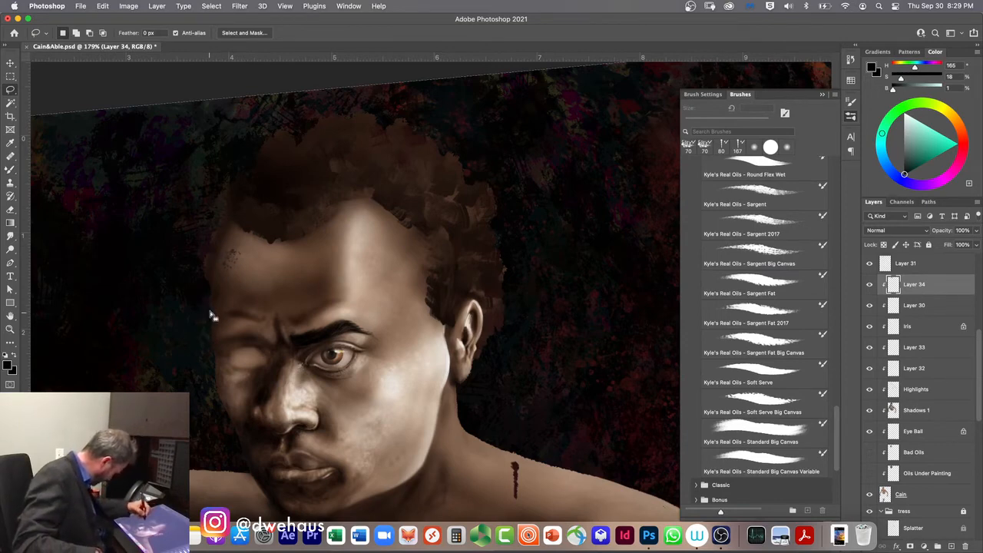
drag(213, 282, 231, 237)
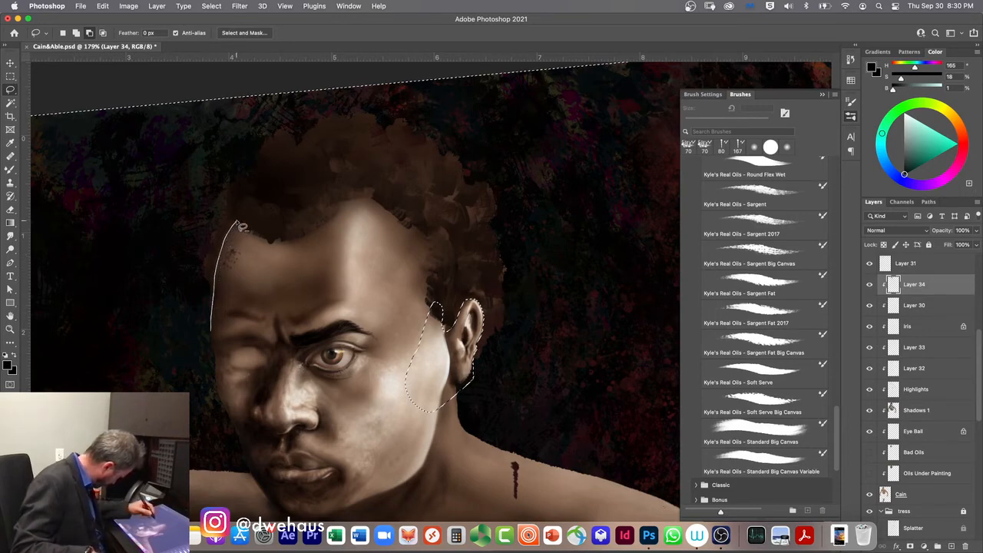
drag(259, 261, 291, 416)
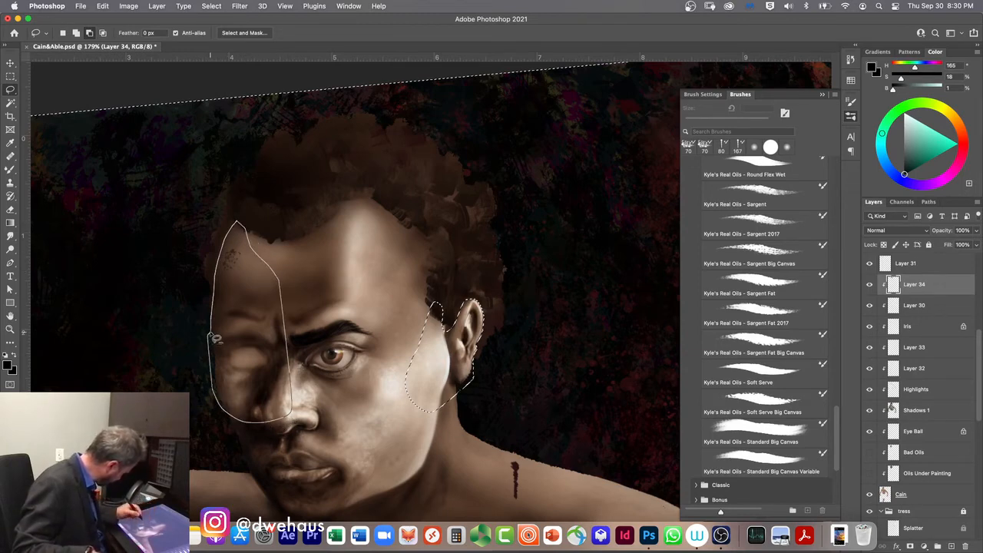
drag(217, 336, 218, 338)
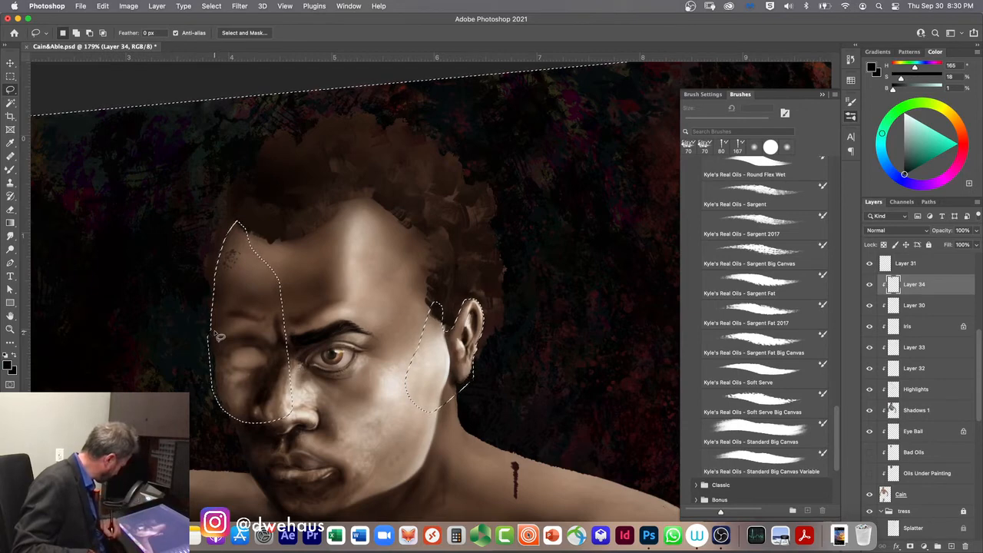
key(super+d)
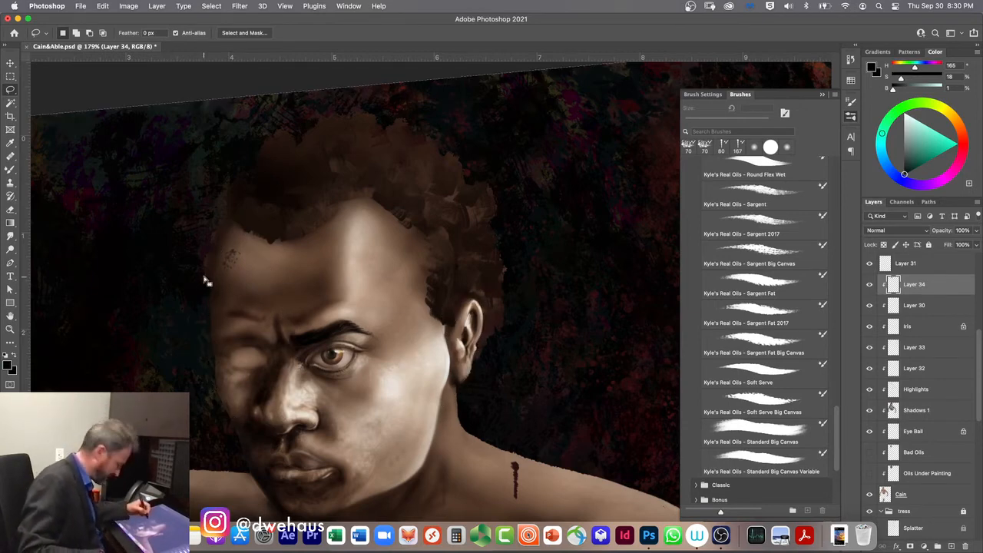
- Try near-black strokes along the hair edge beside the shadowed temple, and undo them
key(b)
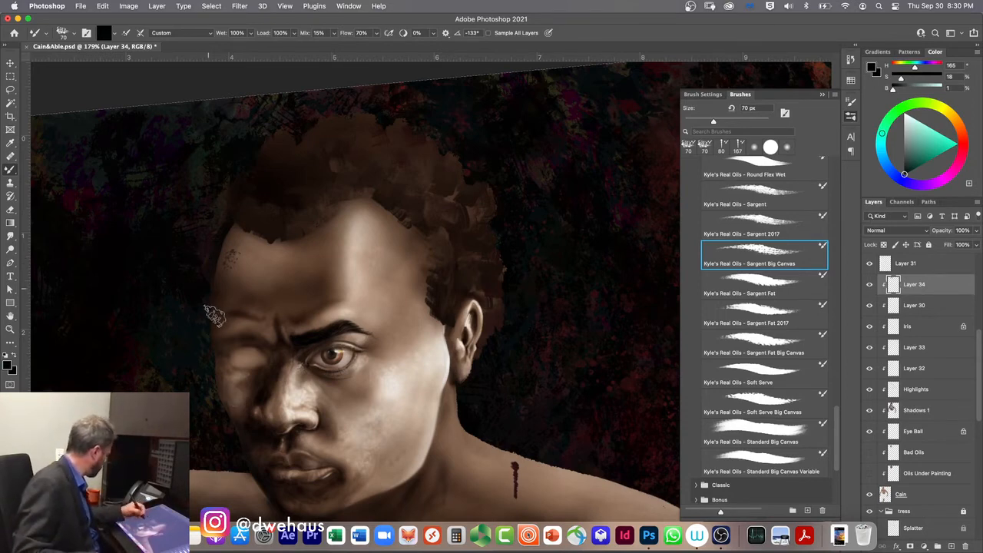
key(super+z)
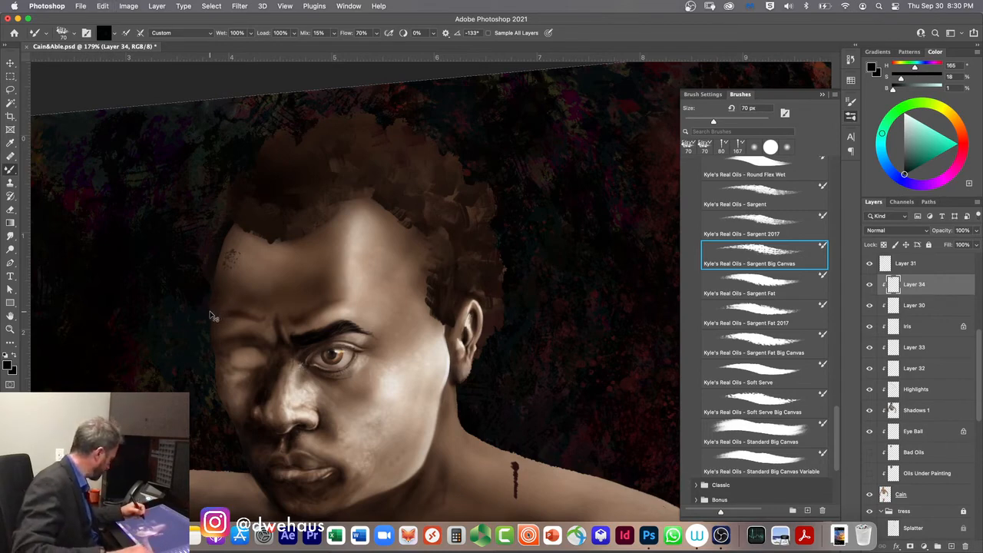
key(super+z)
key(super+z)
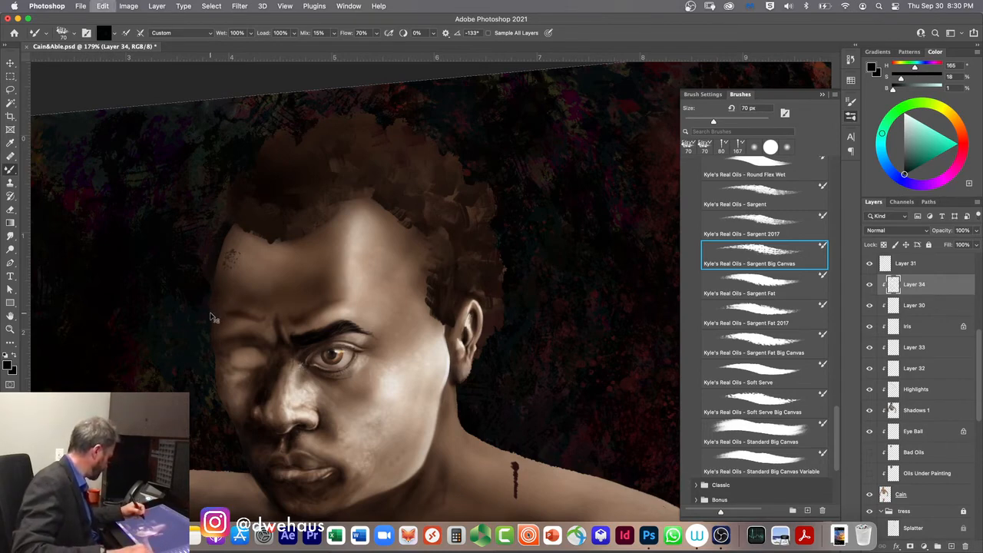
key(super+z)
key(super+z)
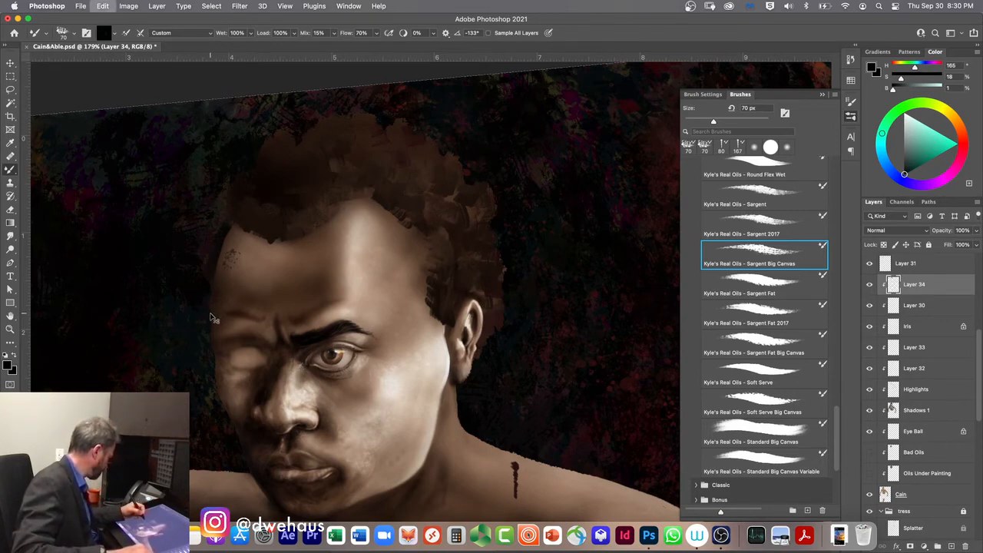
key(super+z)
key(super+z)
key(super+z)
key(super+z)
key(super+z)
key(super+z)
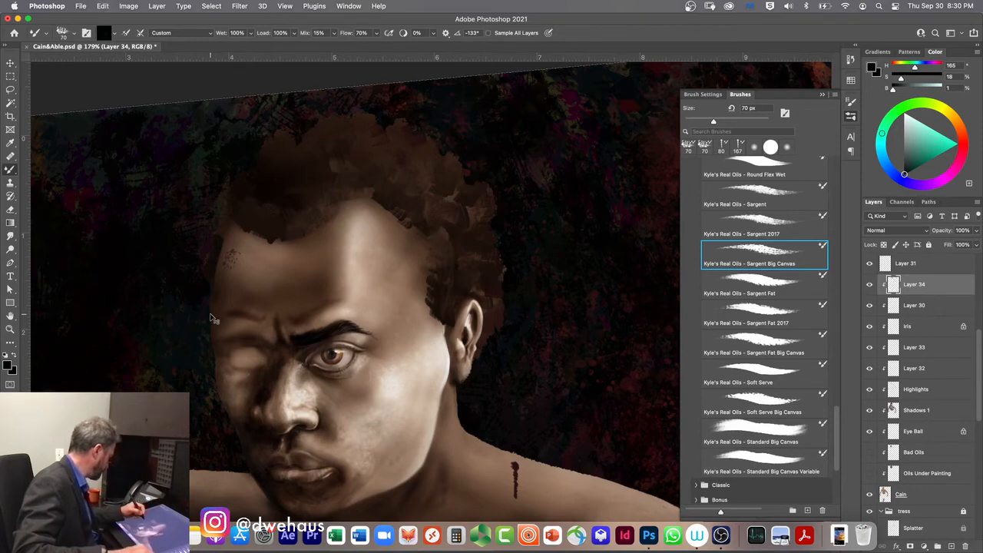
key(super+z)
key(super+z)
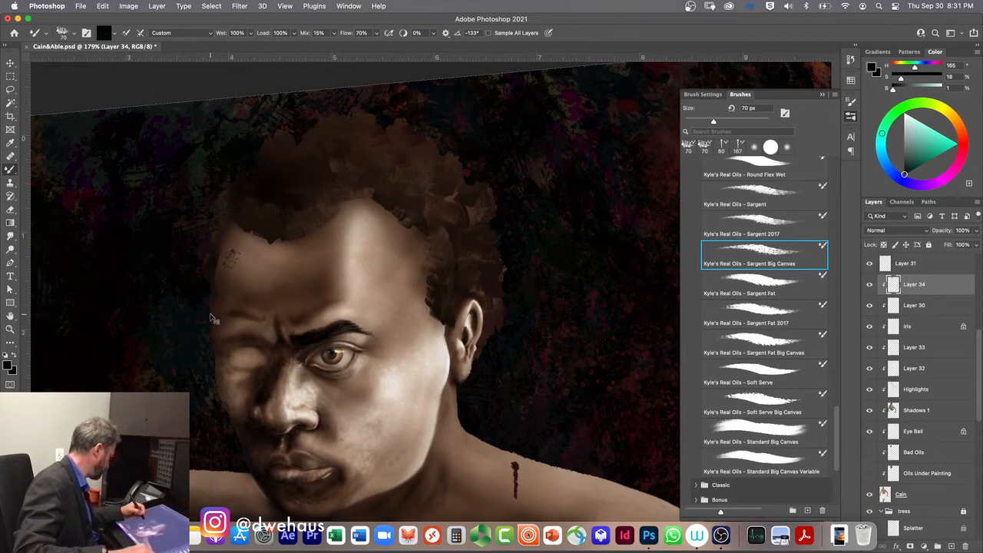
key(super+z)
key(super+z)
key(super+z)
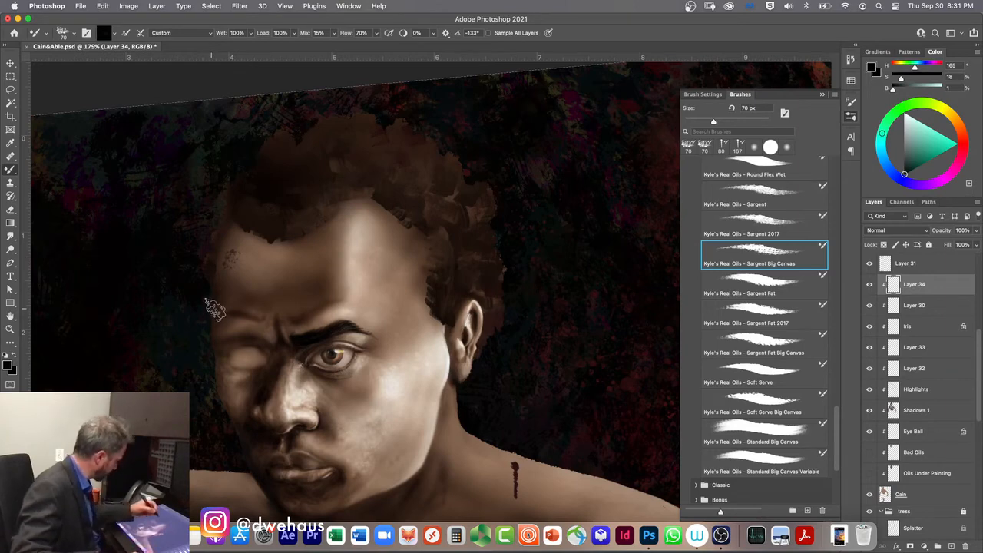
- Touch up the hair edge beside the shadowed temple with dark browns sampled from the hair and the temple's outer edge
key(r)
click(301, 217)
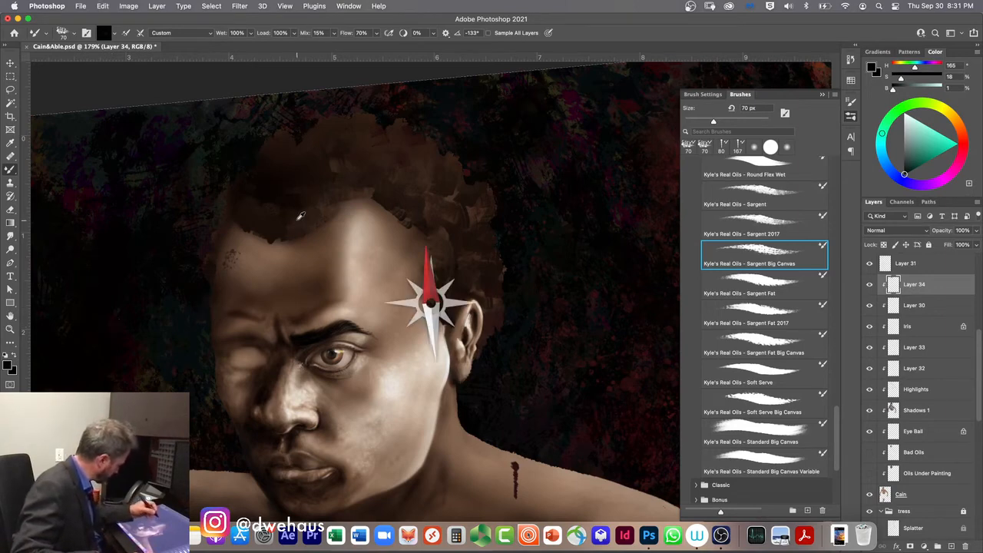
alt+click(293, 218)
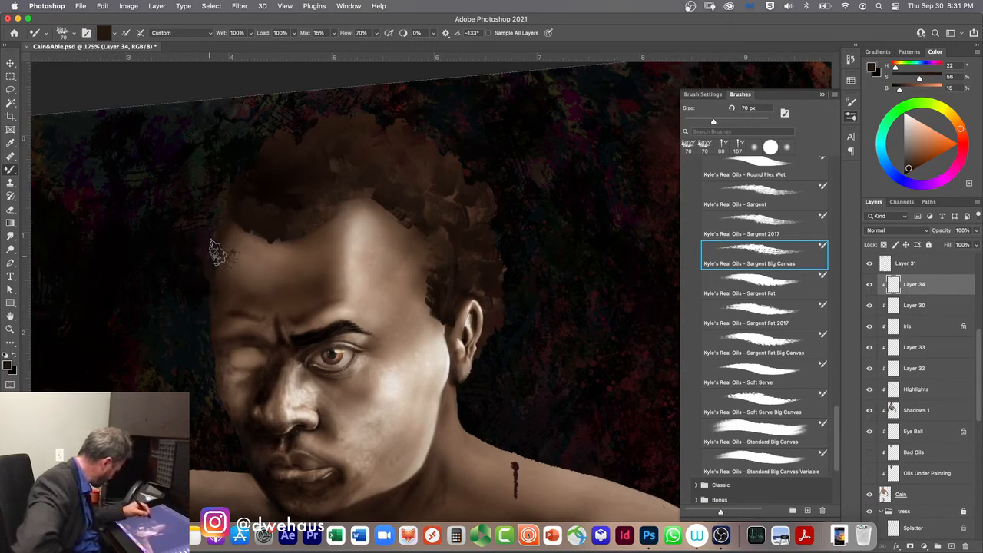
alt+click(283, 224)
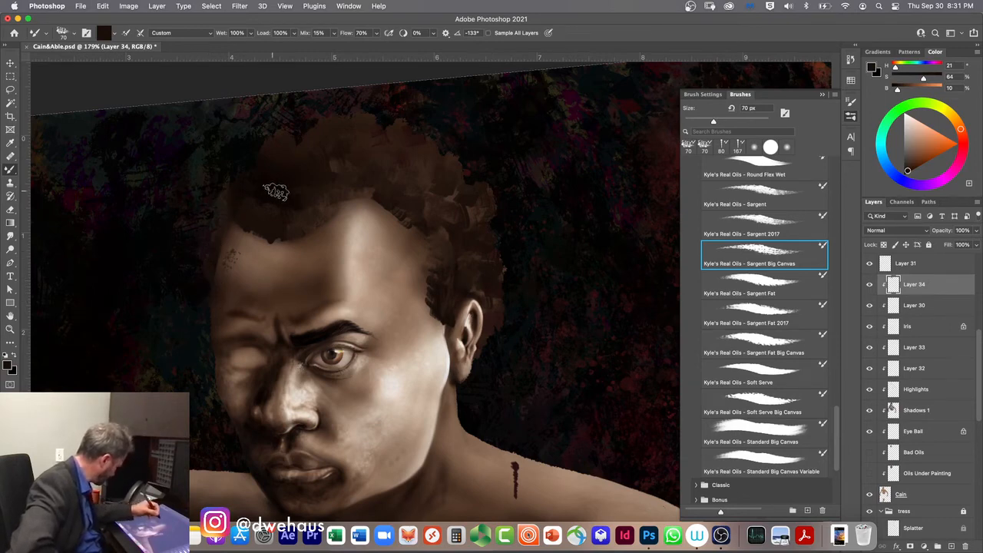
alt+click(206, 284)
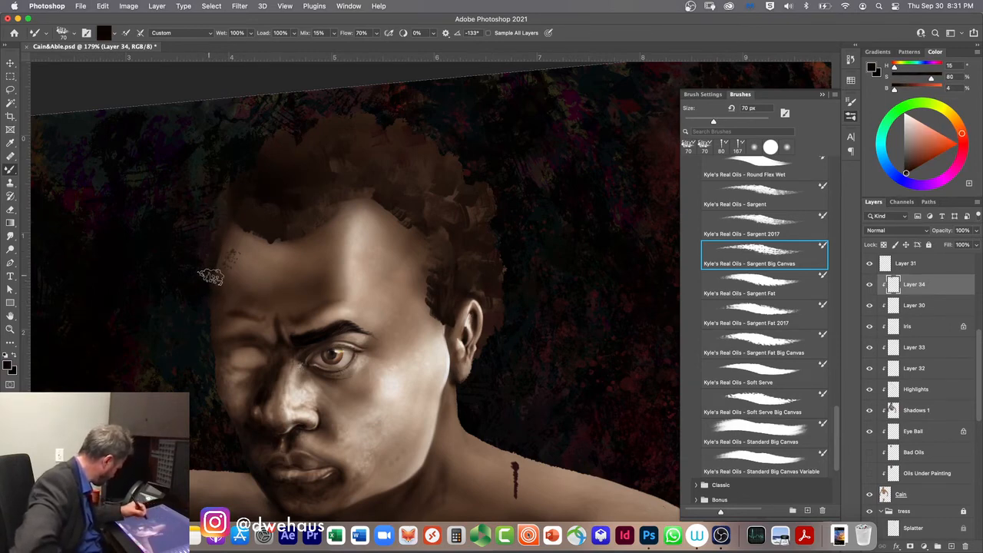
alt+click(291, 197)
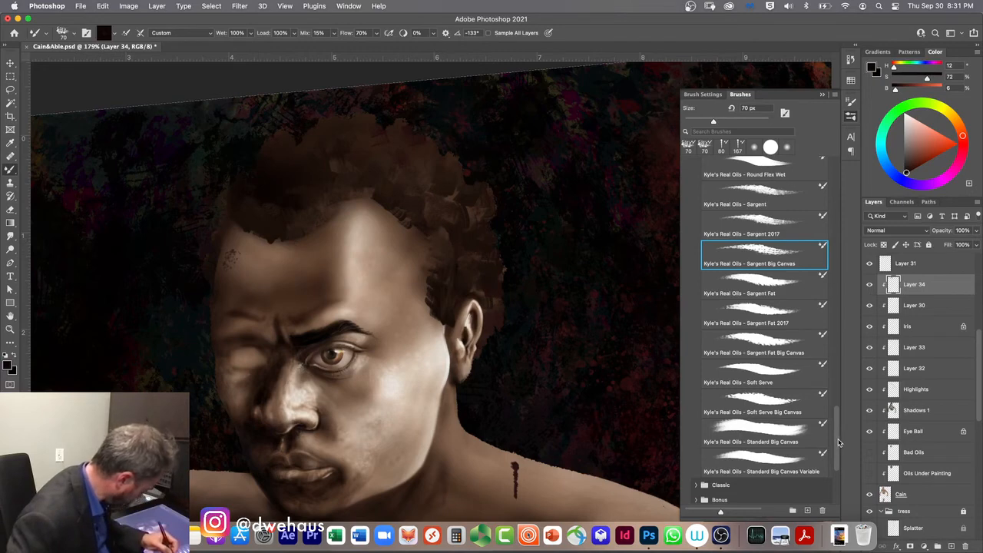
- Add a new layer above Layer 34 and choose the Kyle's Concept Brushes - Chipper 3 brush from the concept brush folder
click(952, 546)
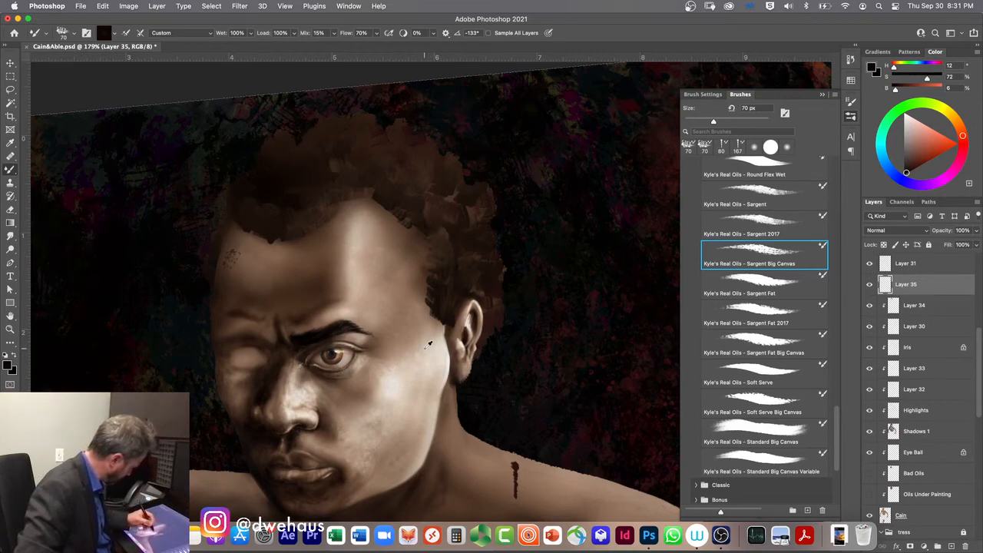
drag(839, 428, 838, 190)
scroll(838, 191, down, 1)
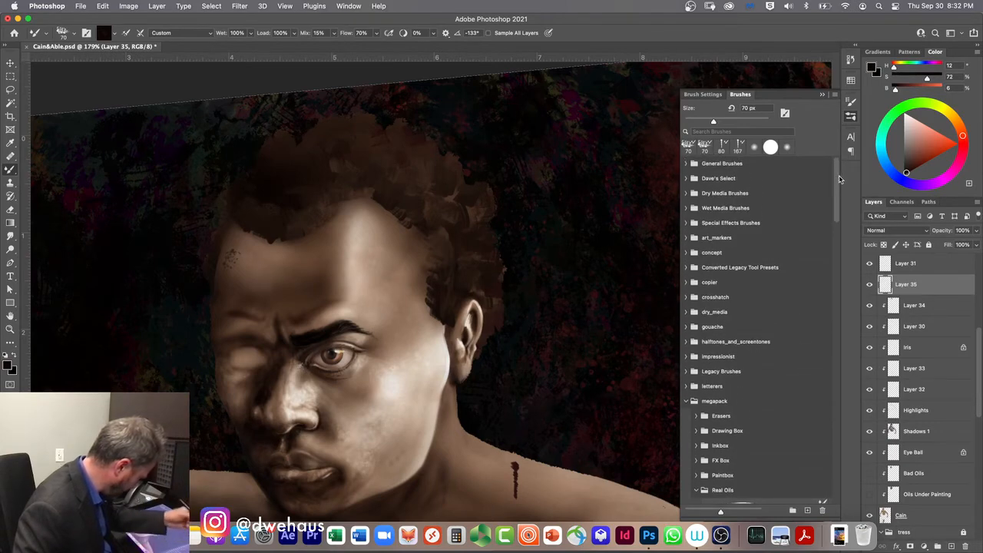
click(688, 253)
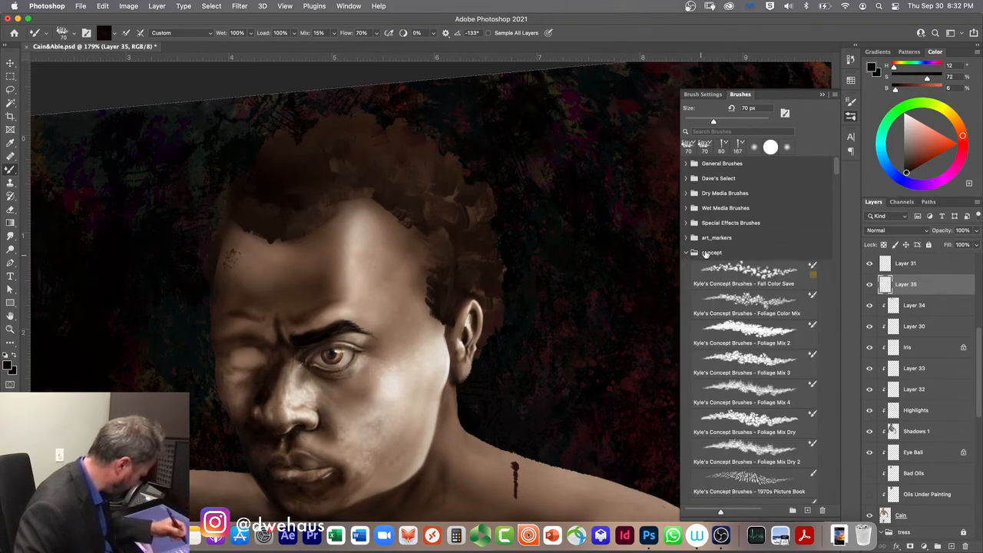
scroll(837, 179, down, 3)
scroll(837, 179, down, 6)
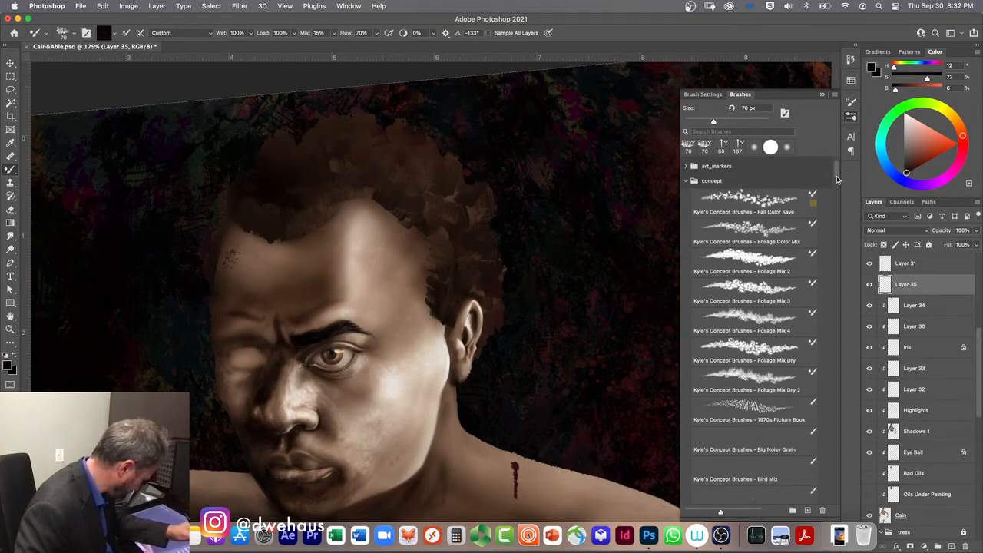
scroll(835, 183, down, 6)
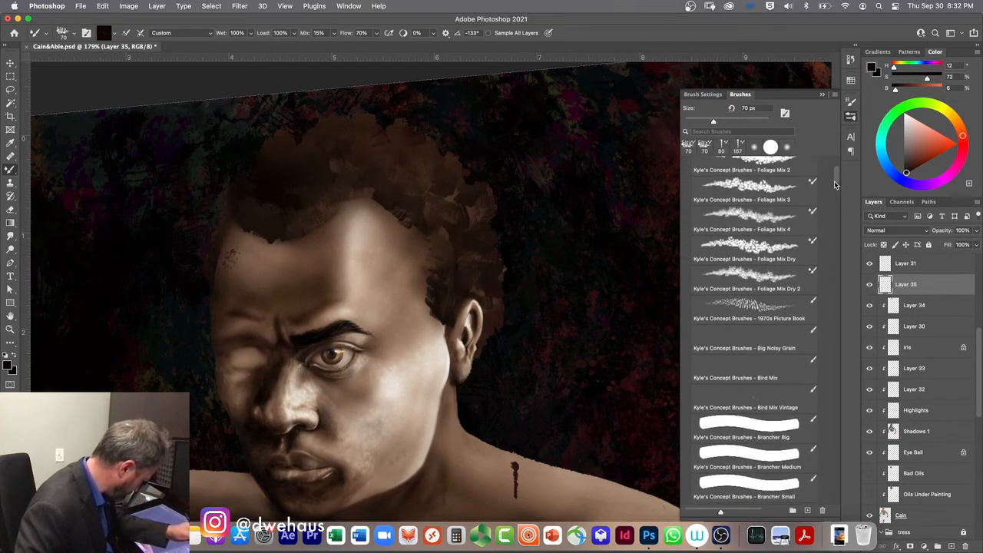
scroll(834, 188, down, 4)
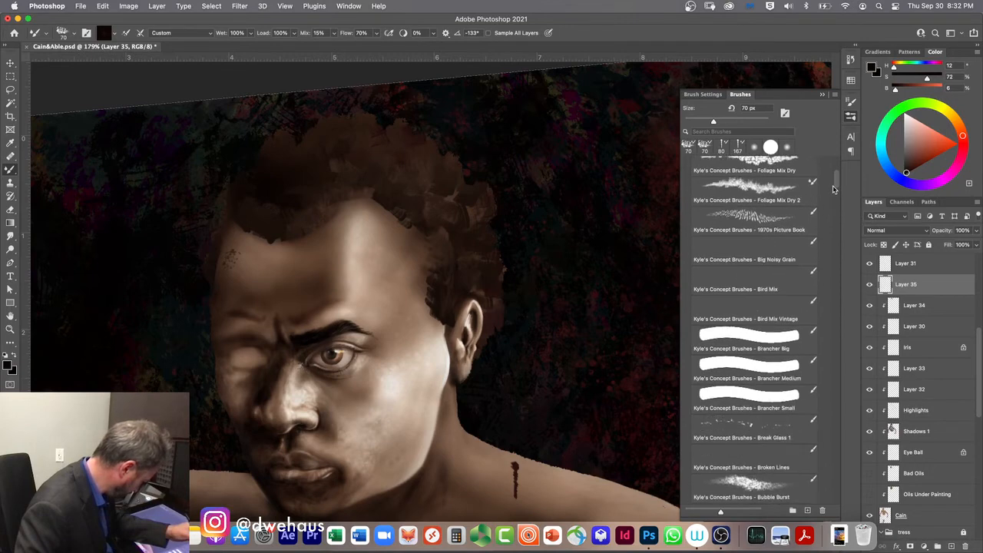
scroll(834, 191, down, 10)
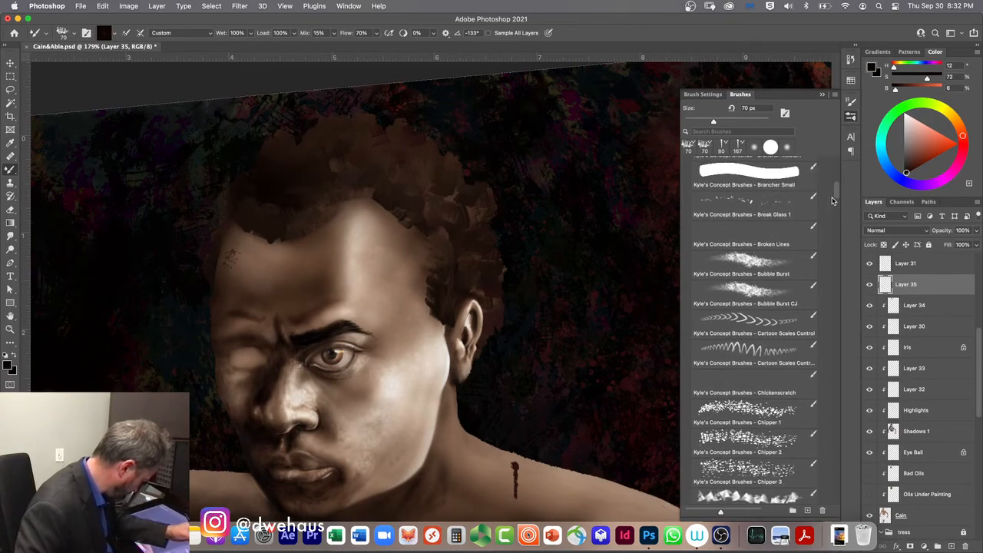
scroll(832, 200, down, 2)
scroll(832, 201, down, 3)
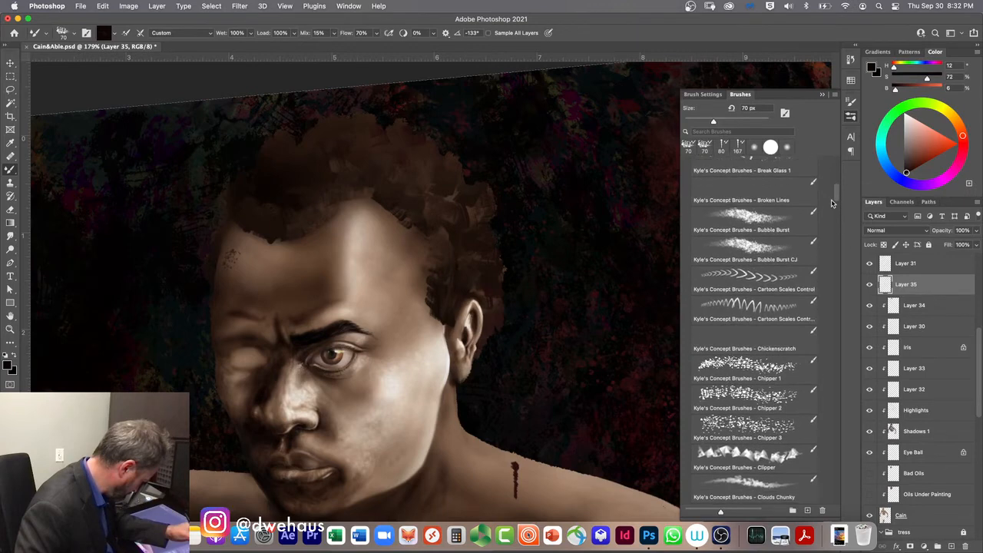
click(735, 392)
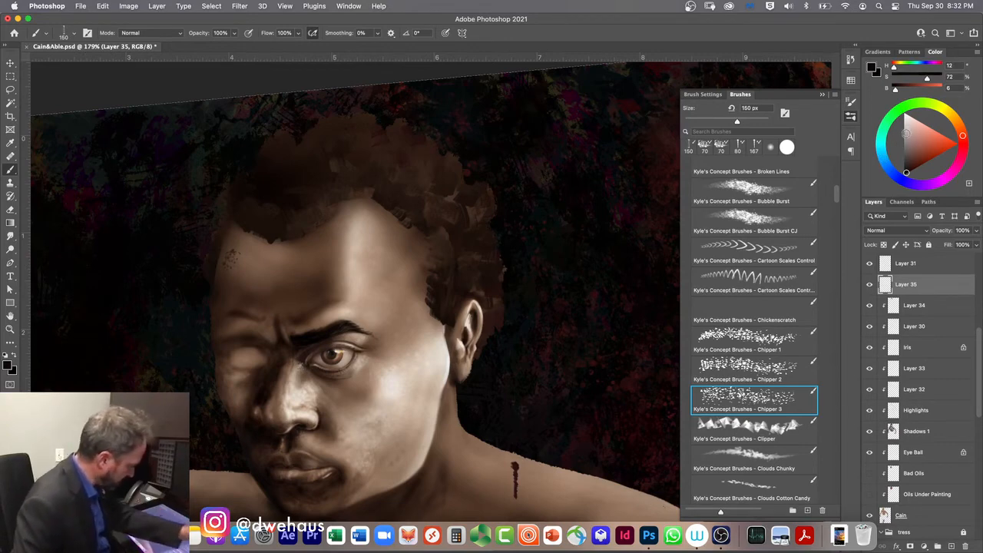
- Set the foreground color to an ochre brown with hue 36, saturation 83 and brightness 46
click(955, 119)
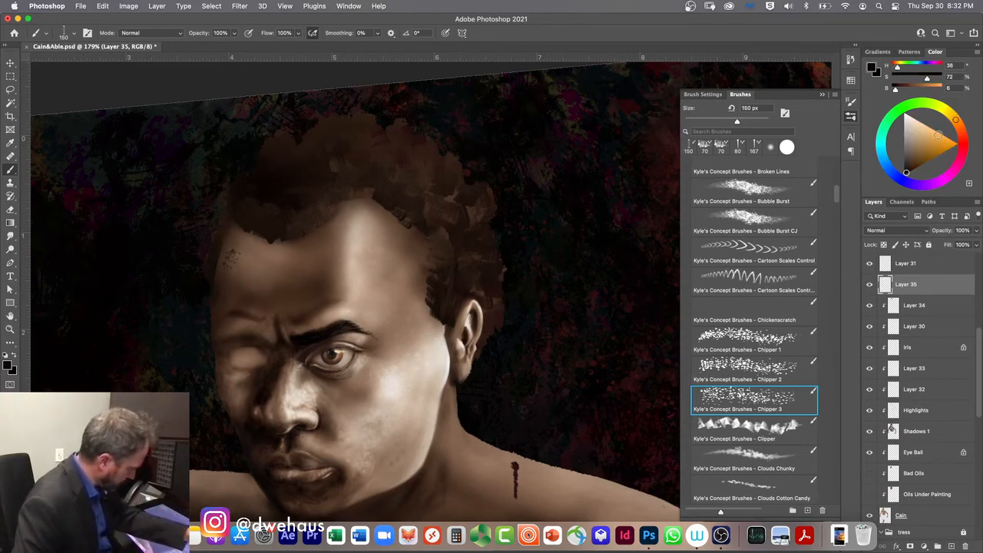
click(944, 139)
drag(935, 150, 937, 154)
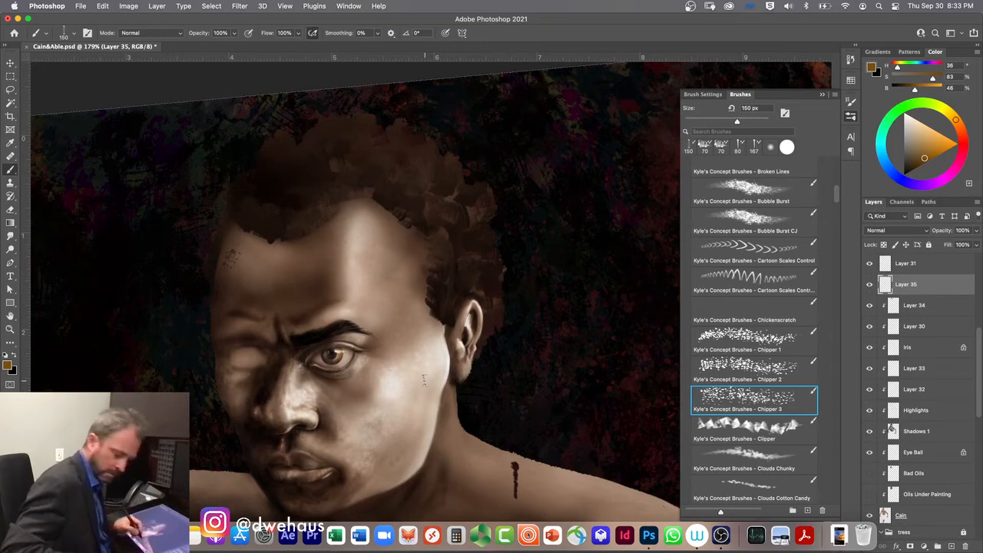
- Lasso the stray dark marks on the forehead and shoulder, check which layer holds them, delete them from Layer 34, and deselect
key(l)
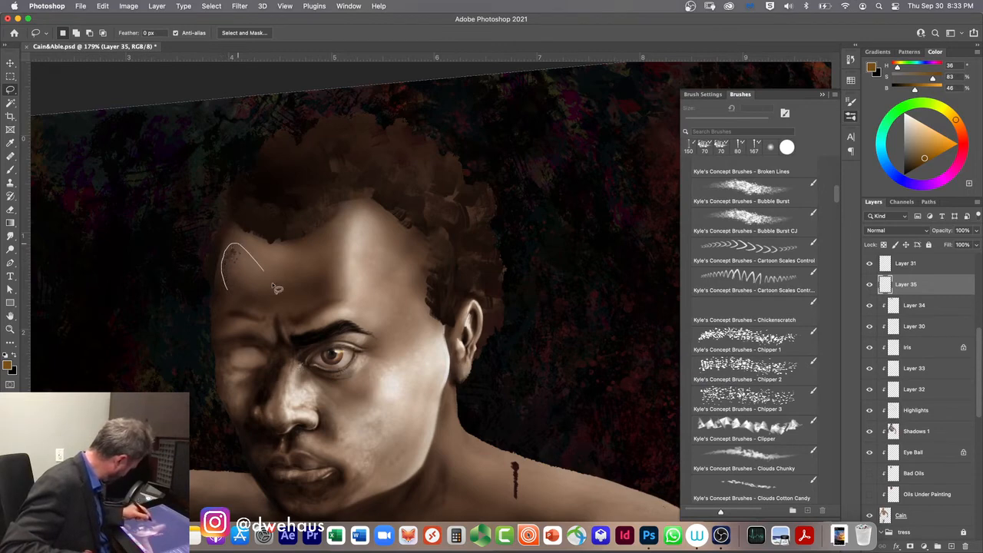
mouse_move(275, 287)
mouse_down()
mouse_move(351, 391)
mouse_move(420, 448)
mouse_up()
mouse_move(487, 516)
mouse_down()
mouse_move(402, 489)
mouse_move(281, 373)
mouse_up()
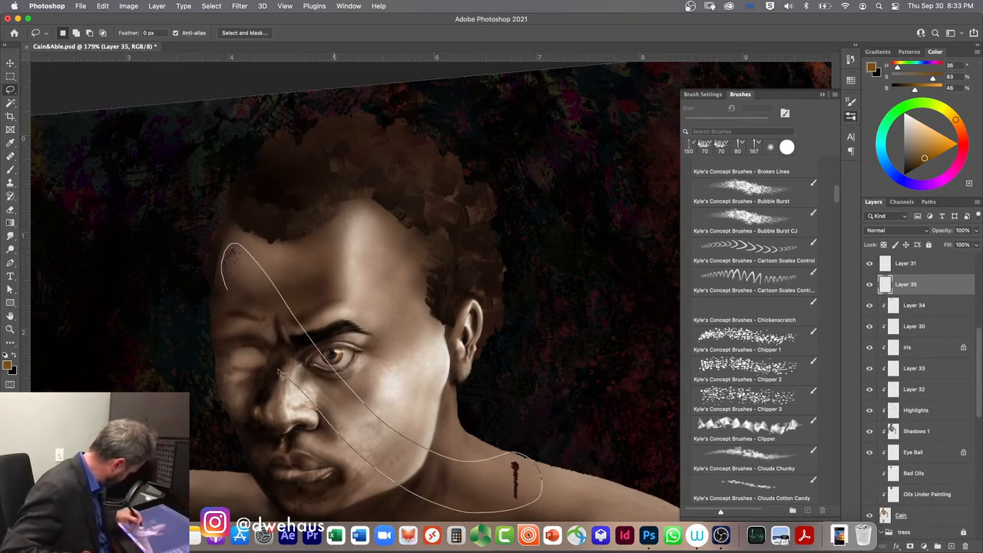
drag(233, 294, 233, 292)
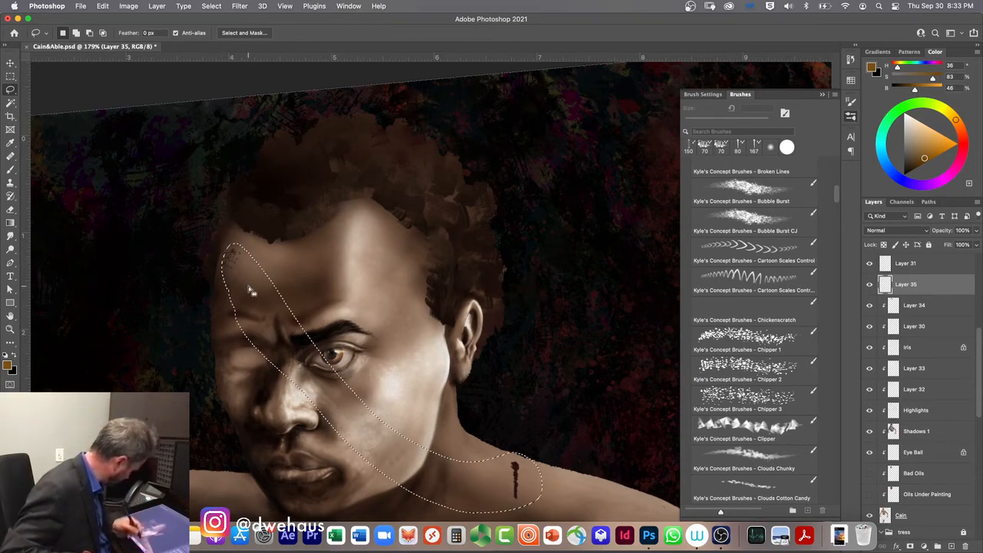
click(870, 305)
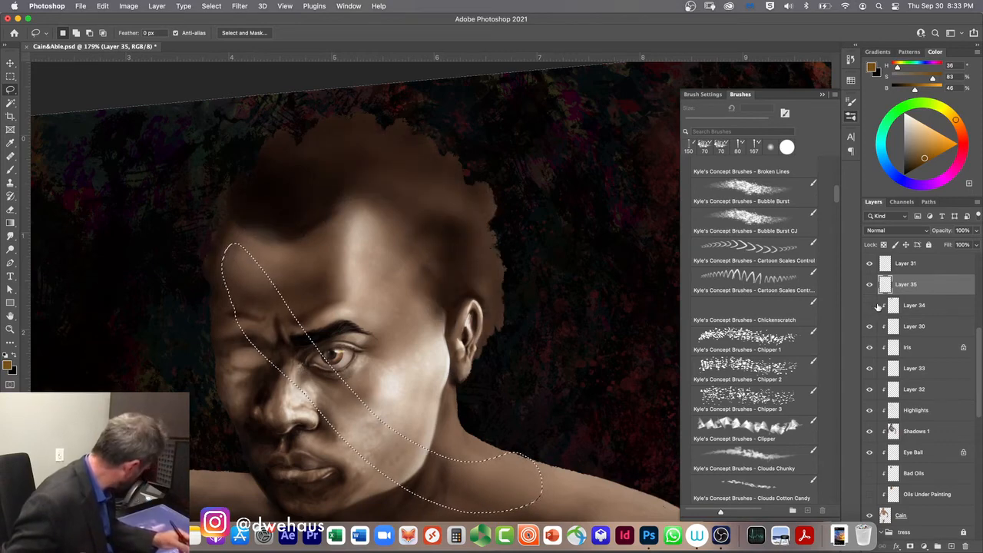
click(870, 285)
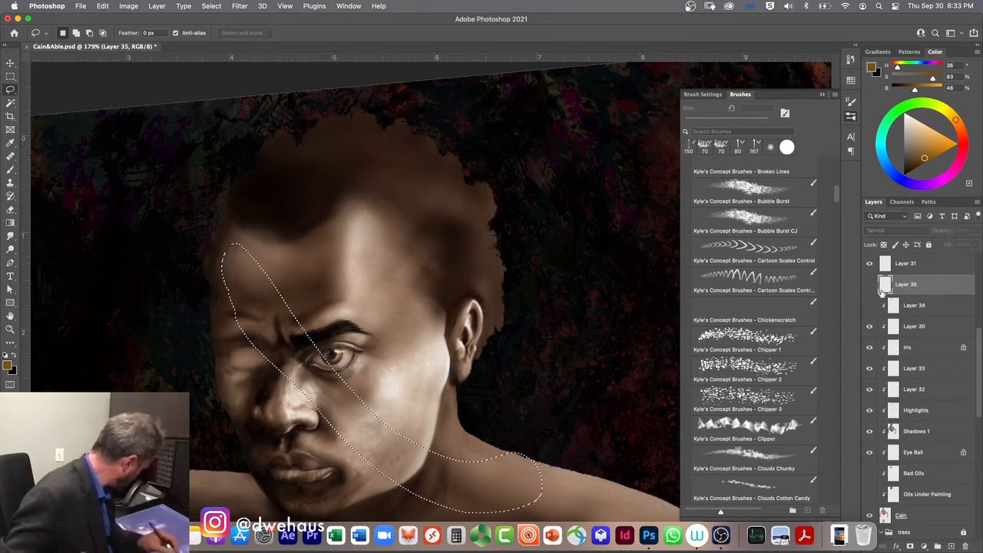
click(870, 306)
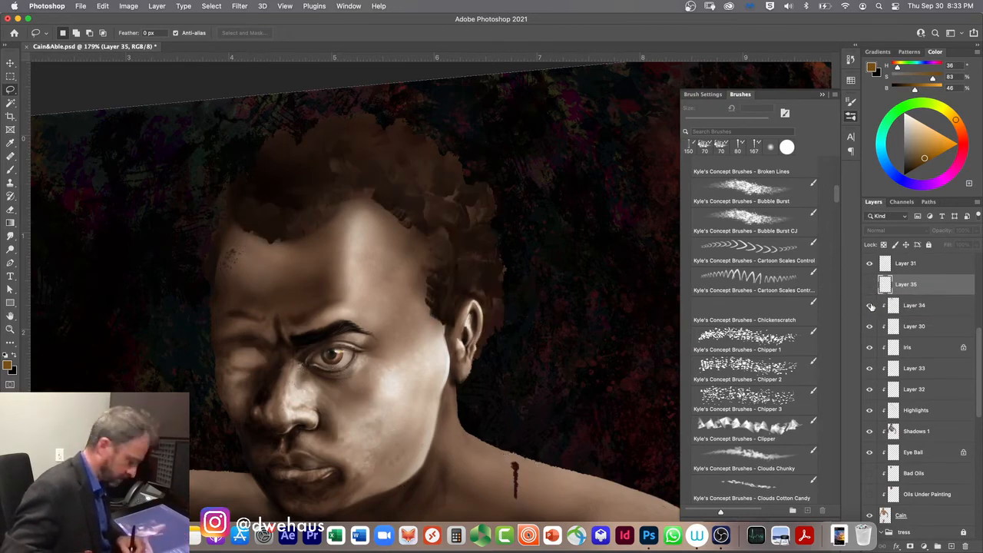
key(super+z)
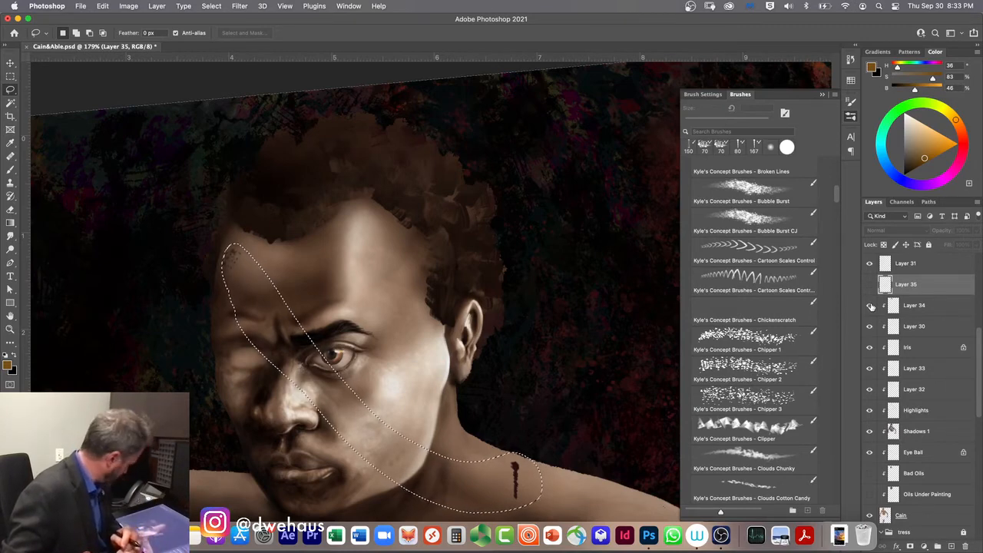
click(922, 307)
key(super+z)
key(super+z)
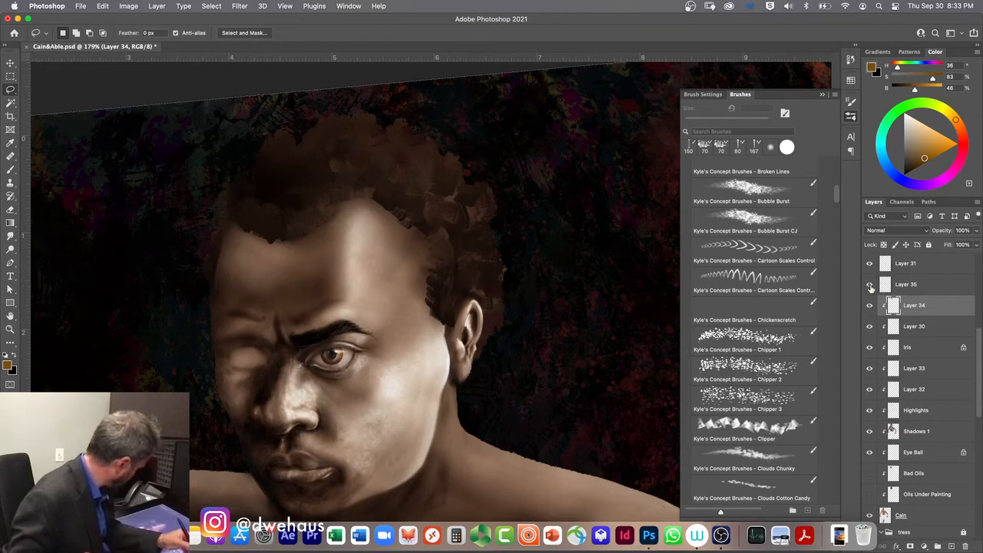
- Paint ochre-brown Chipper 3 texture over the hair above the ear on Layer 35, reducing the brush from 150 to 60 px
click(902, 284)
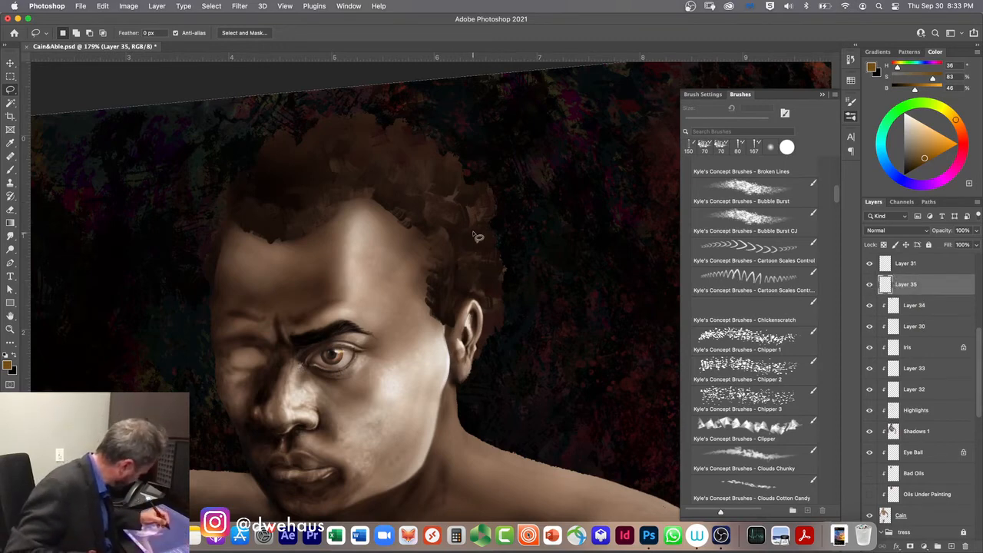
key(b)
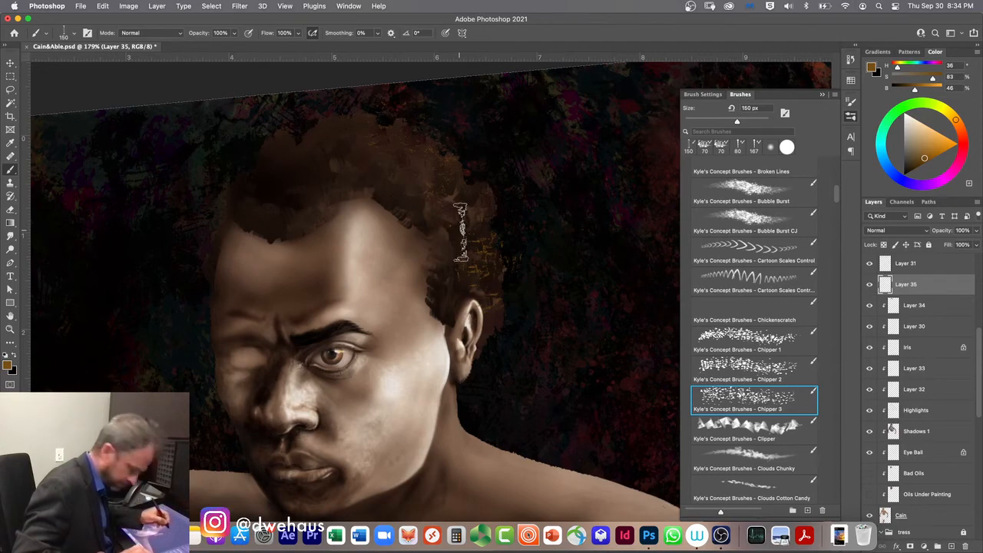
key(bracketleft)
key(bracketleft)
key(bracketleft)
key(bracketleft)
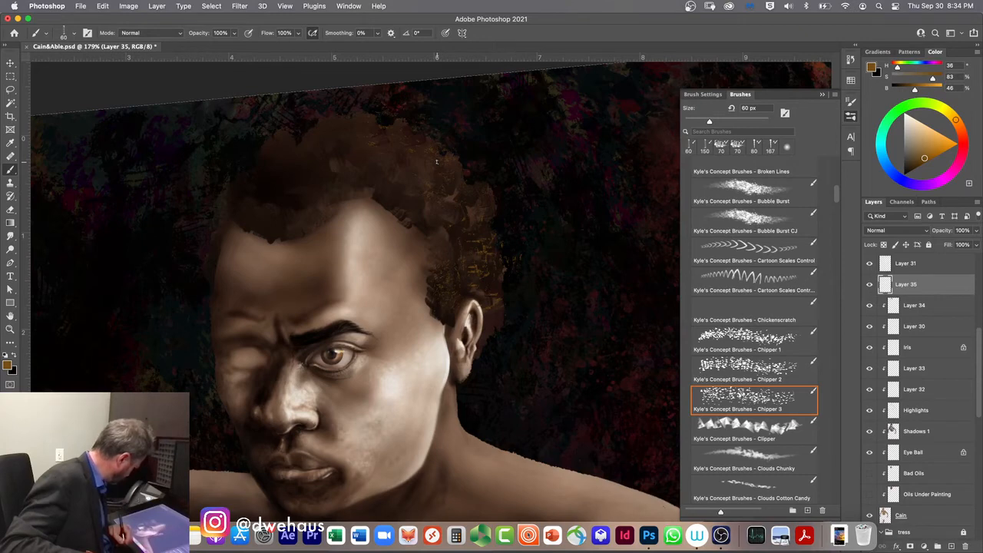
- Set the color to golden yellow (hue 48, saturation 91, brightness 71), enlarge the brush to 150 px and texture the outer hair edge
click(950, 114)
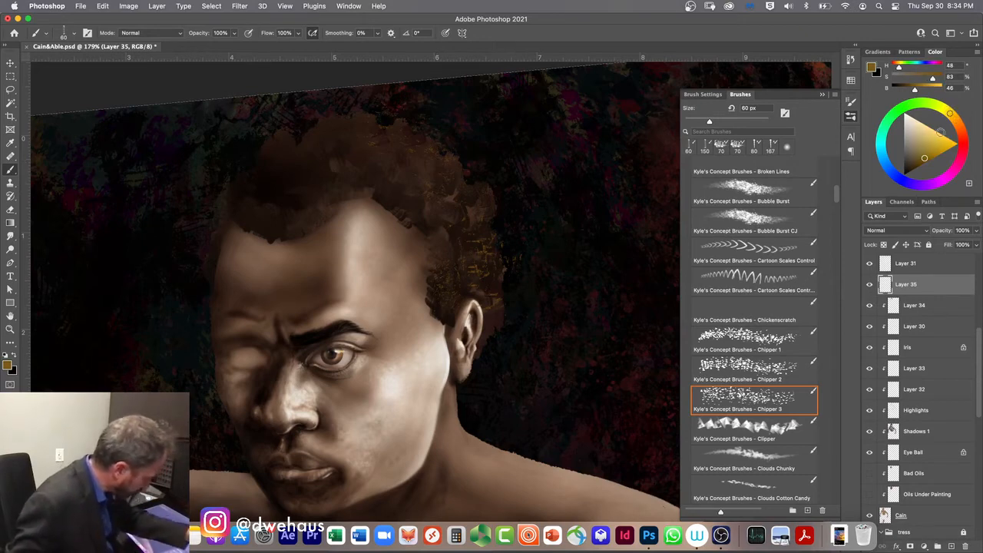
click(939, 151)
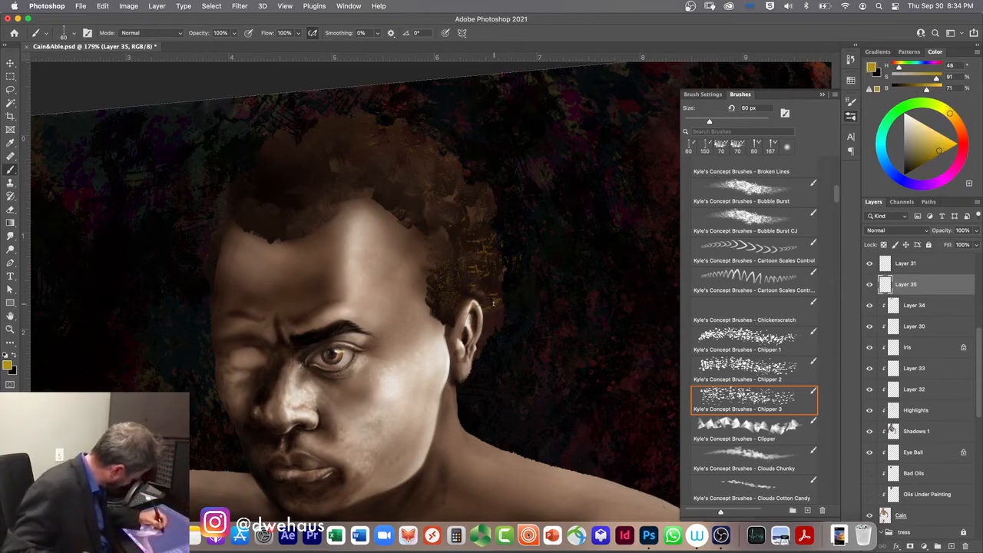
key(bracketright)
key(bracketright)
key(bracketright)
key(bracketright)
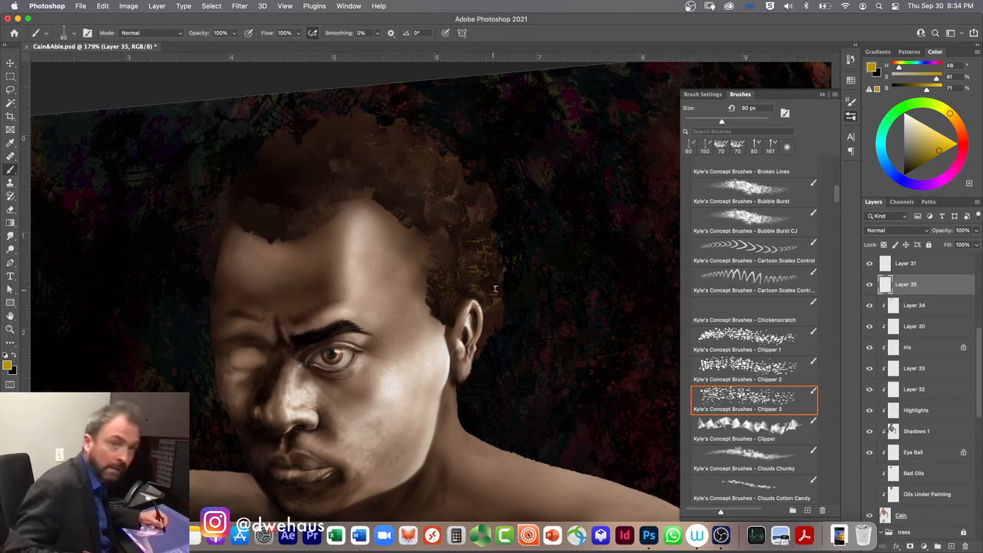
key(bracketright)
key(bracketright)
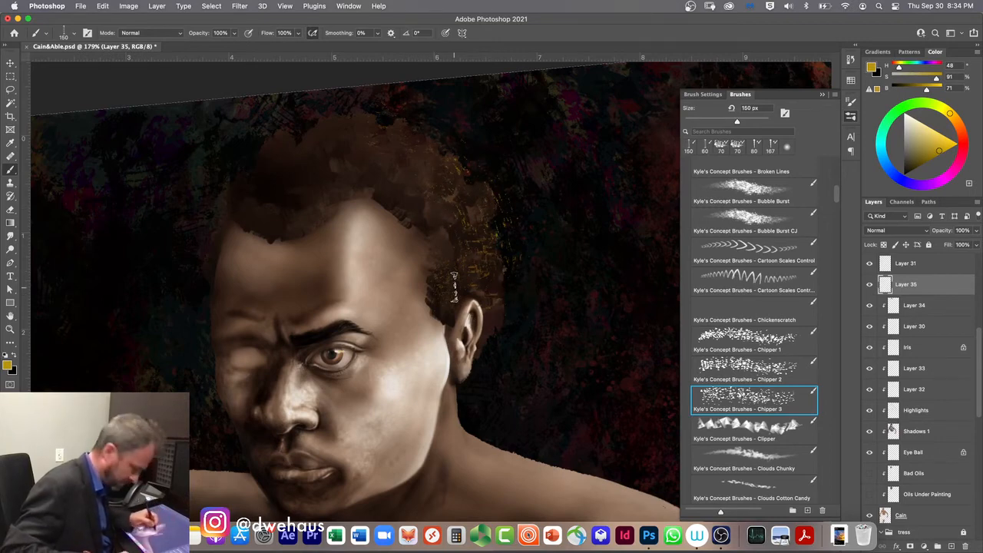
- Undo the golden strokes along the outer hair edge and rework the texture just above the ear
key(super+z)
key(super+z)
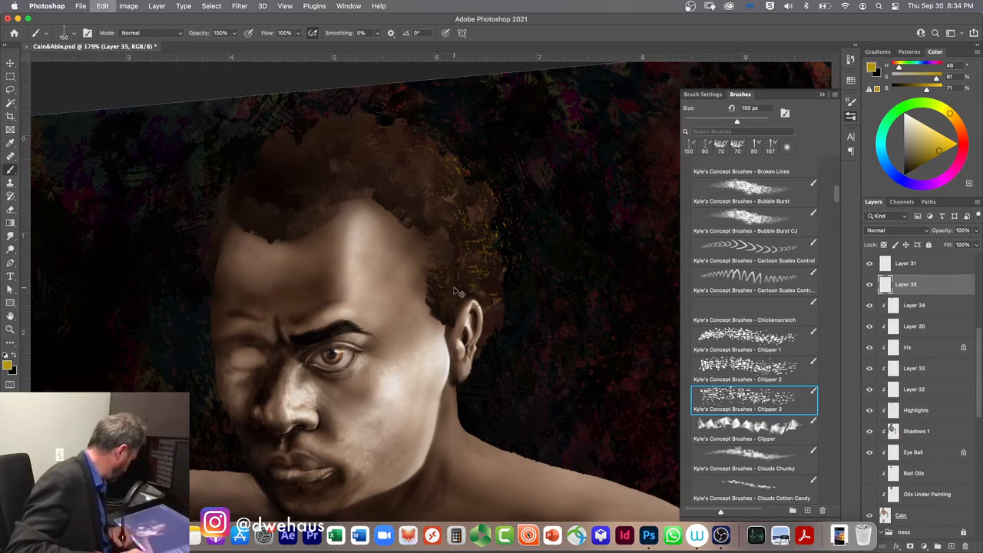
key(super+z)
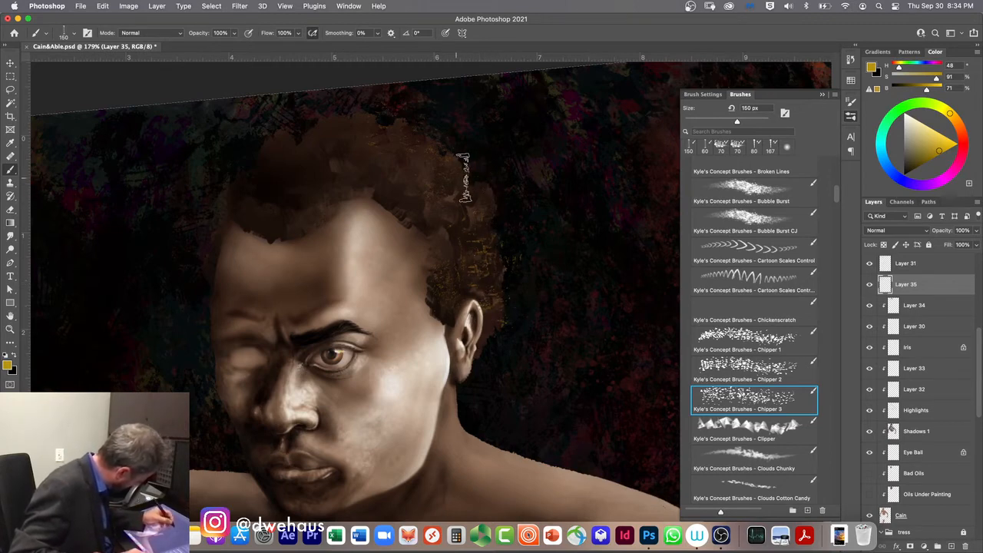
- Switch to Kyle's Concept Brushes - Clouds Chunky, add fine golden strokes above the ear at 4 px, and set the size to 33 px
click(718, 455)
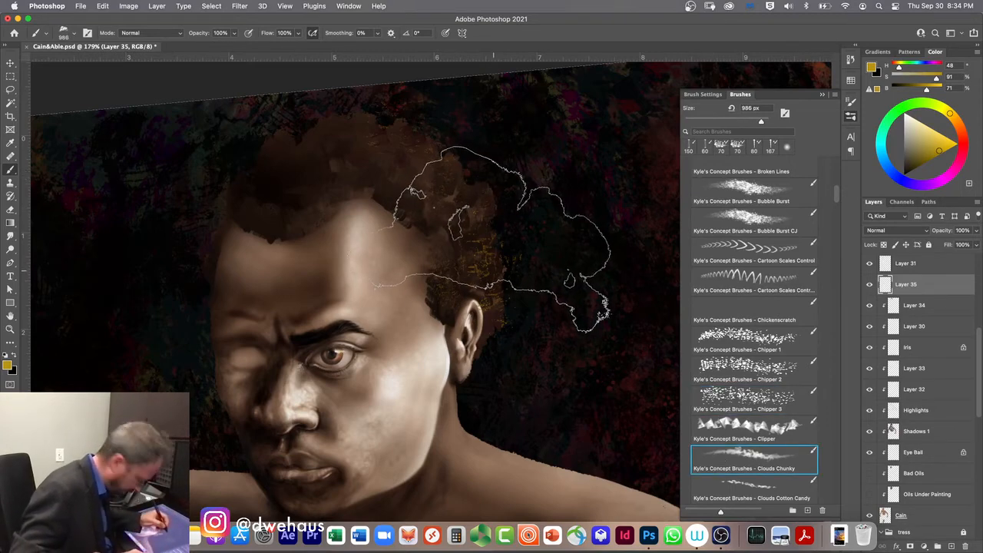
key(bracketleft)
key(bracketleft)
key(bracketleft)
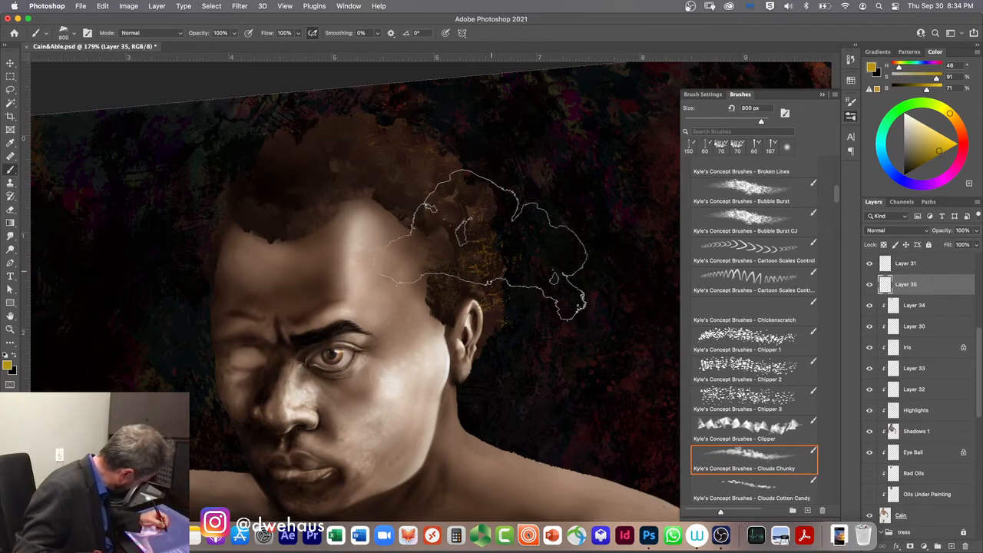
key(bracketleft)
key(bracketleft)
key(bracketleft)
key(bracketleft)
key(bracketleft)
key(bracketleft)
key(bracketleft)
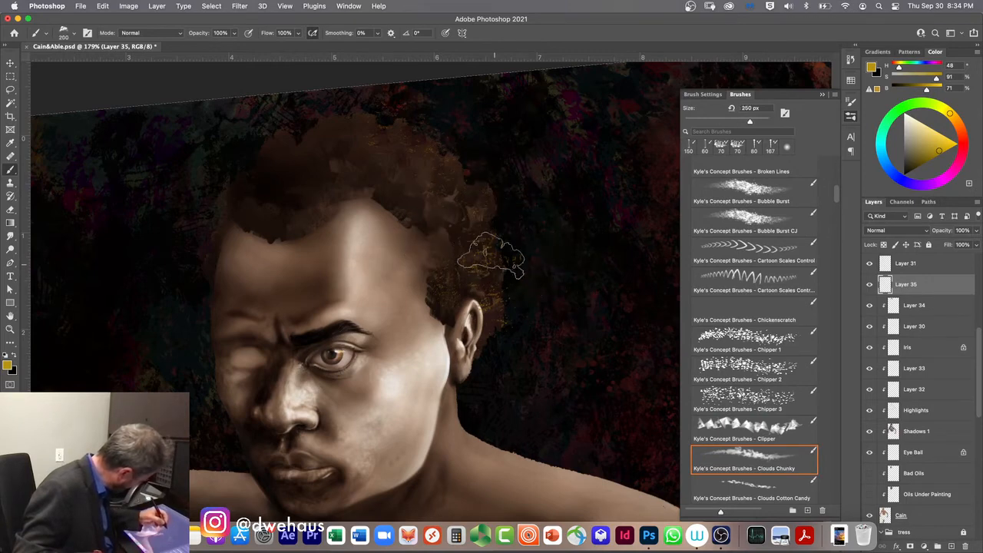
key(bracketleft)
key(bracketleft)
key(bracketleft)
key(bracketleft)
key(bracketleft)
key(bracketleft)
key(bracketleft)
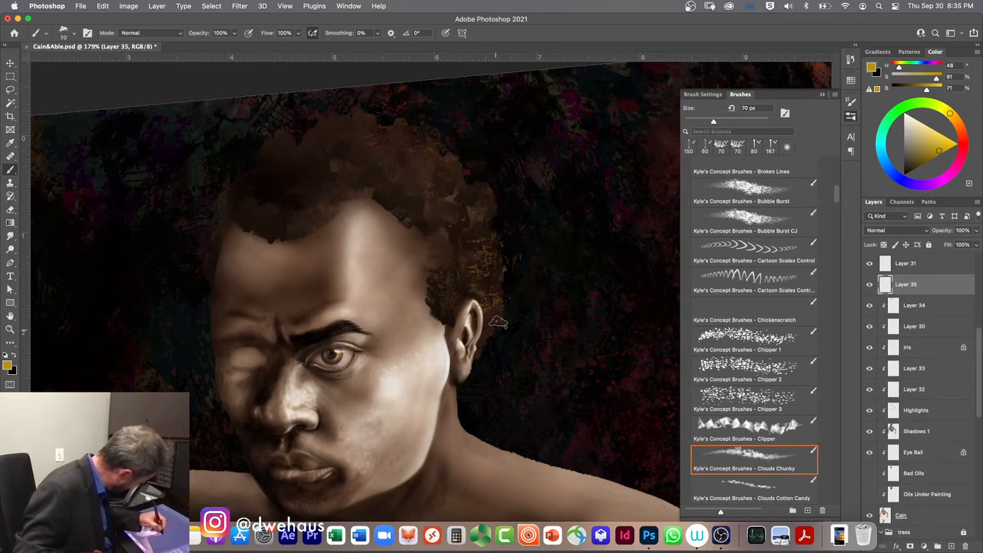
key(bracketleft)
key(bracketleft)
key(bracketleft)
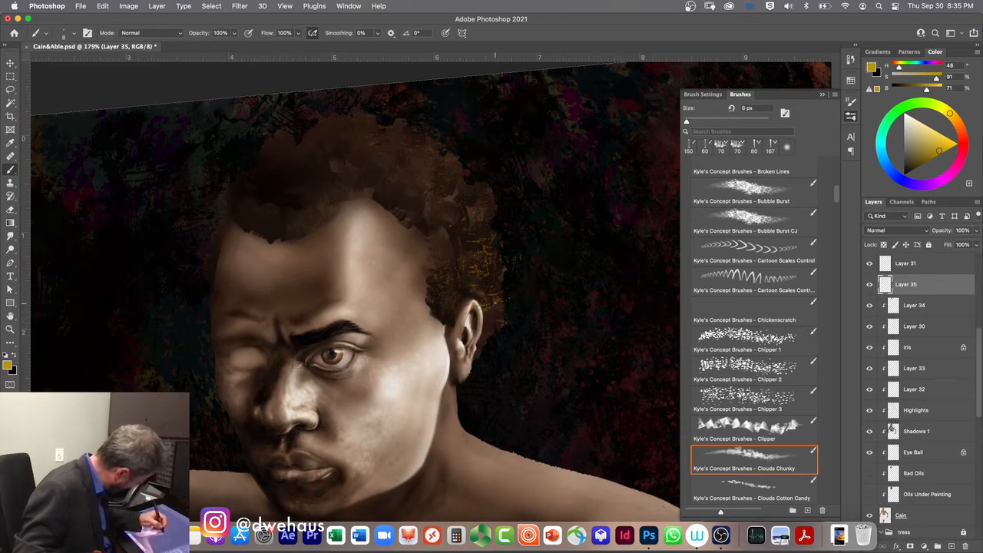
key(bracketleft)
key(bracketleft)
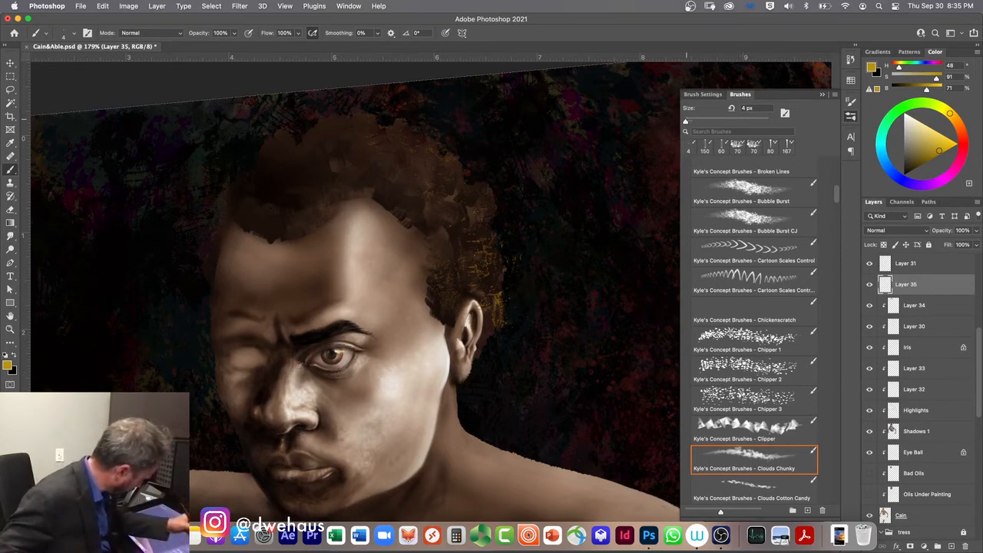
click(699, 122)
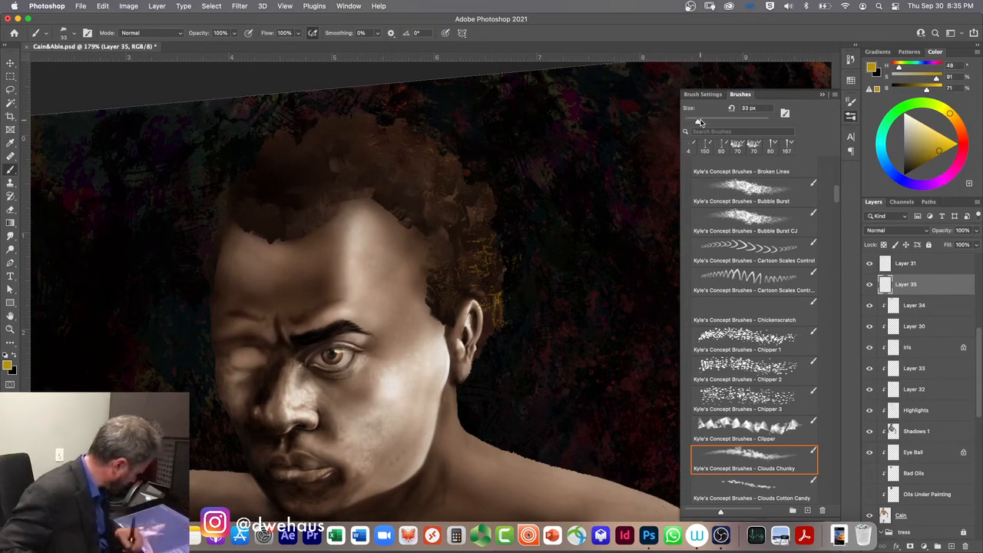
shift+click(498, 307)
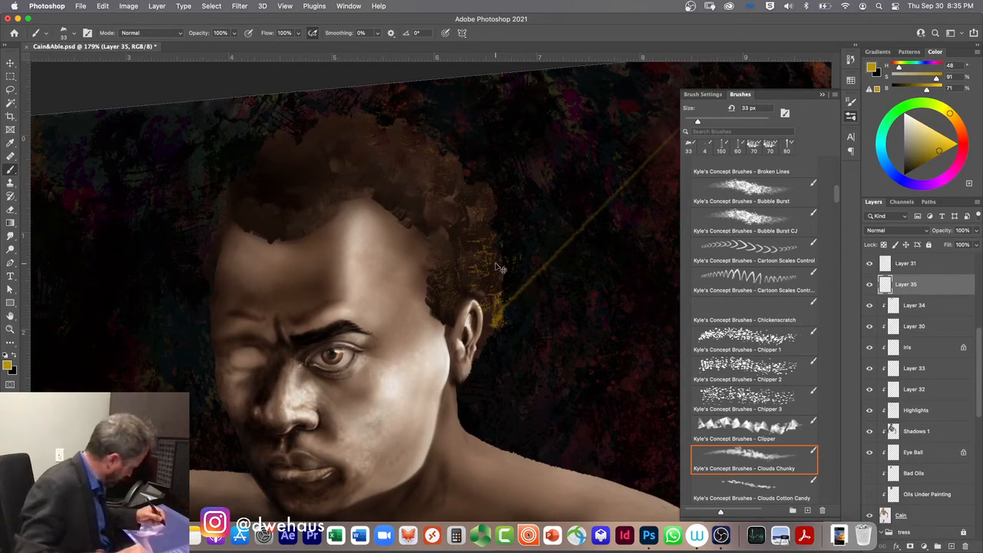
key(super+z)
key(super+z)
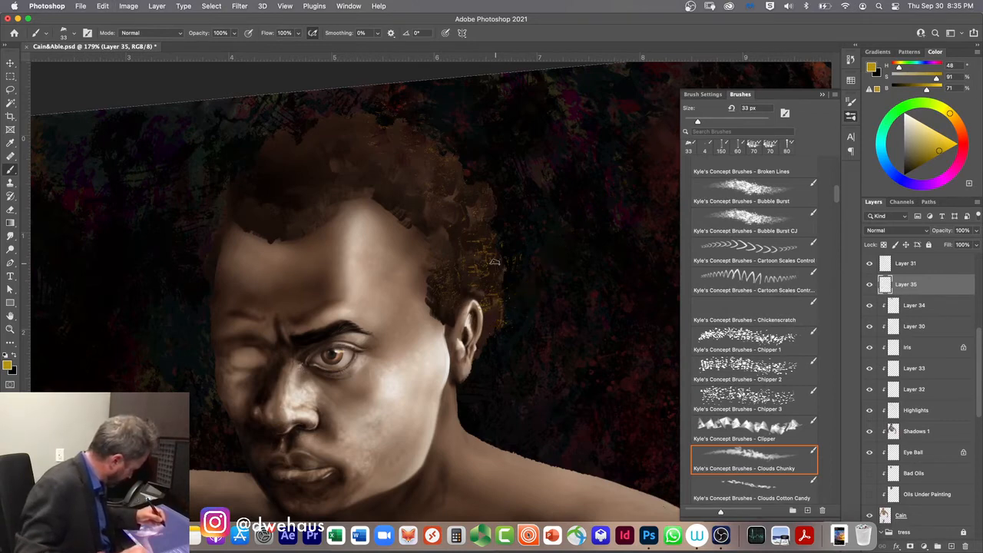
- Paint golden Clouds Chunky texture at 33 px from behind the ear along the hair's outer edge to the crown, and compare with Layer 35 hidden
drag(494, 326, 499, 313)
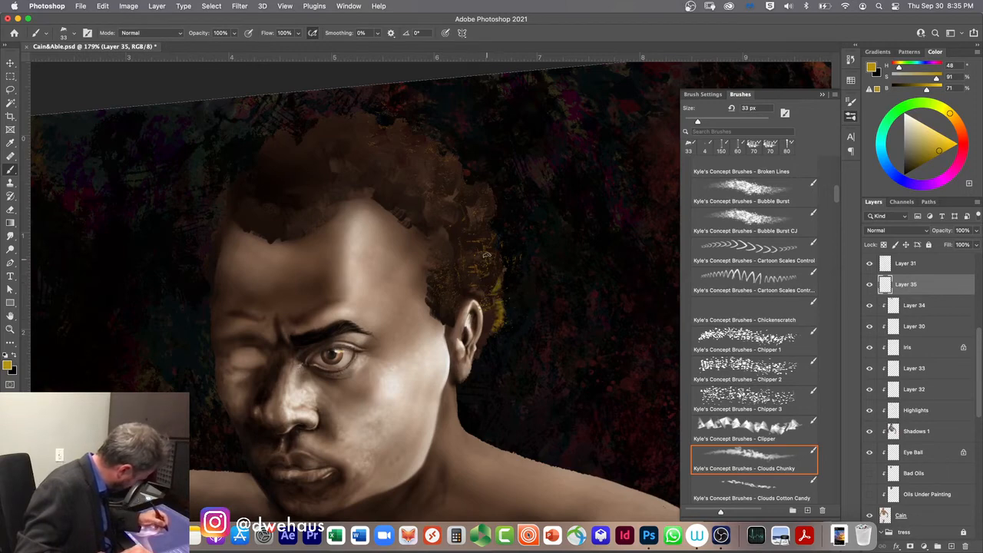
mouse_move(491, 192)
mouse_down()
mouse_move(483, 225)
mouse_move(492, 260)
mouse_up()
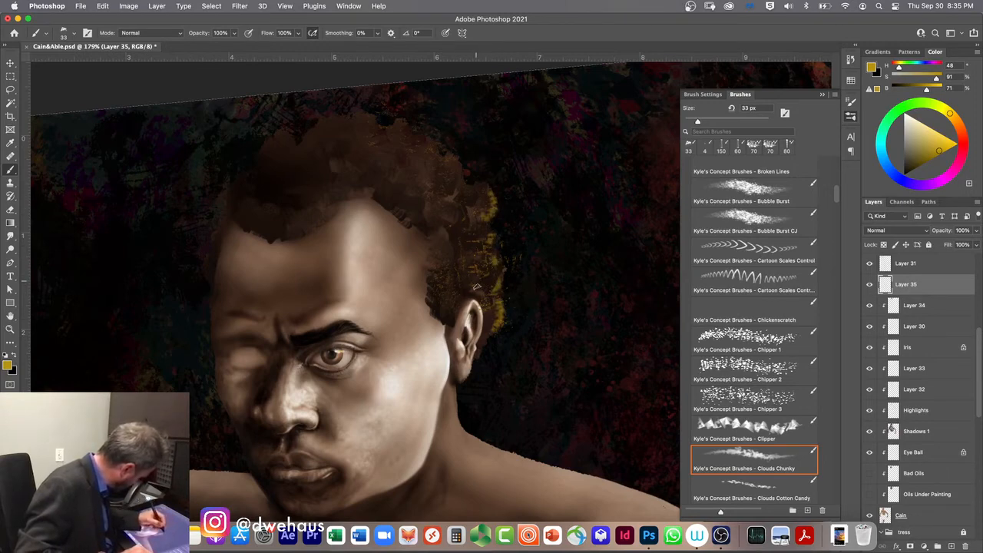
mouse_move(475, 203)
mouse_down()
mouse_move(452, 160)
mouse_move(449, 217)
mouse_up()
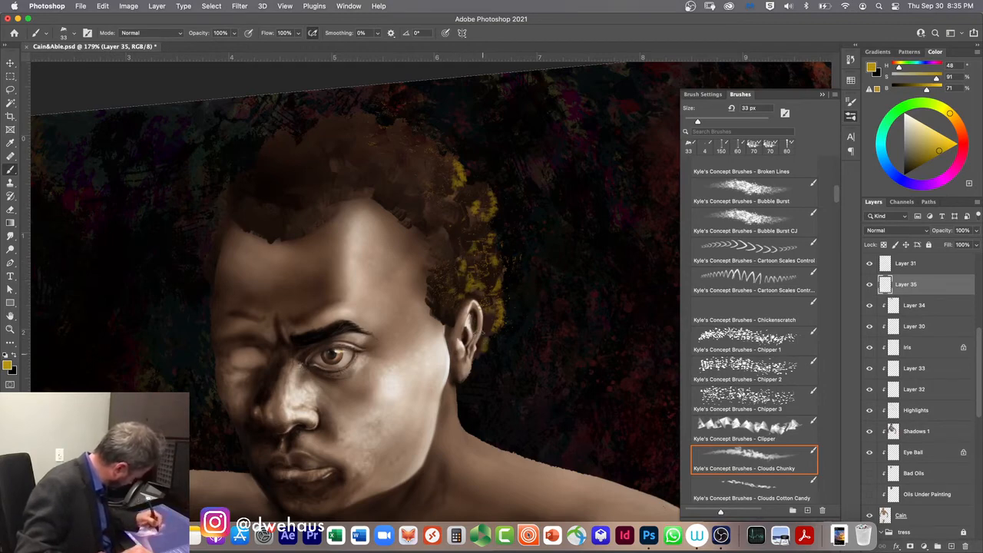
mouse_move(425, 144)
mouse_down()
mouse_move(425, 176)
mouse_move(431, 185)
mouse_move(437, 167)
mouse_move(440, 176)
mouse_move(405, 187)
mouse_up()
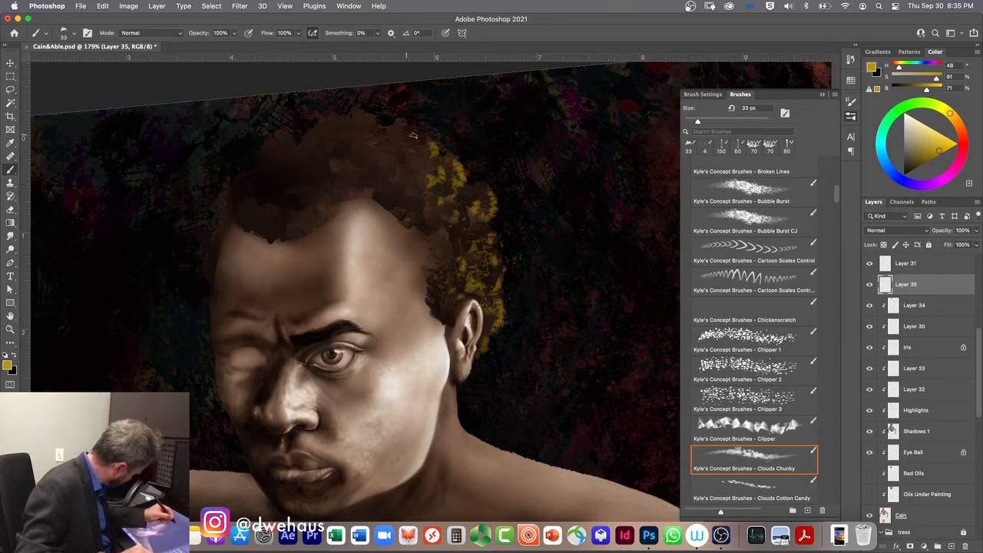
drag(419, 142, 401, 127)
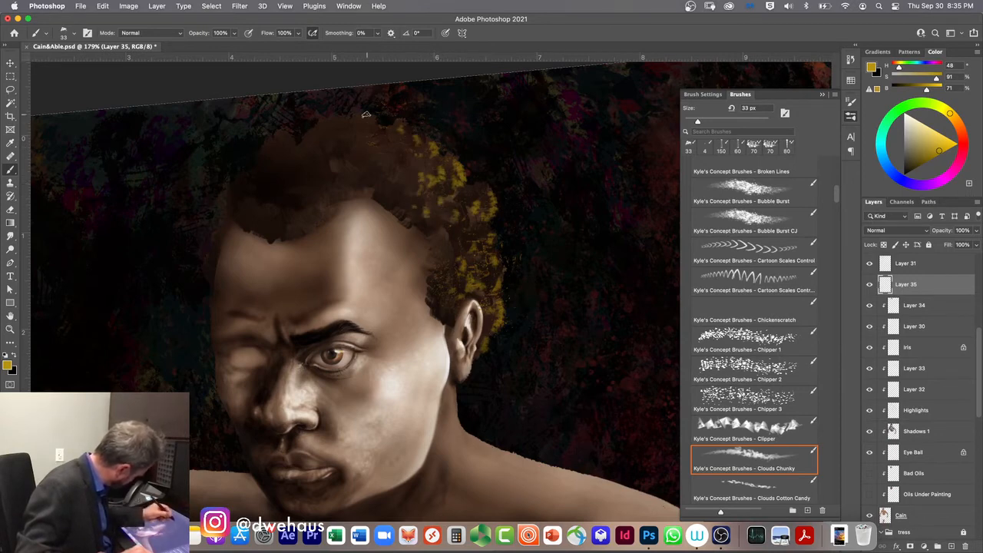
drag(366, 114, 402, 117)
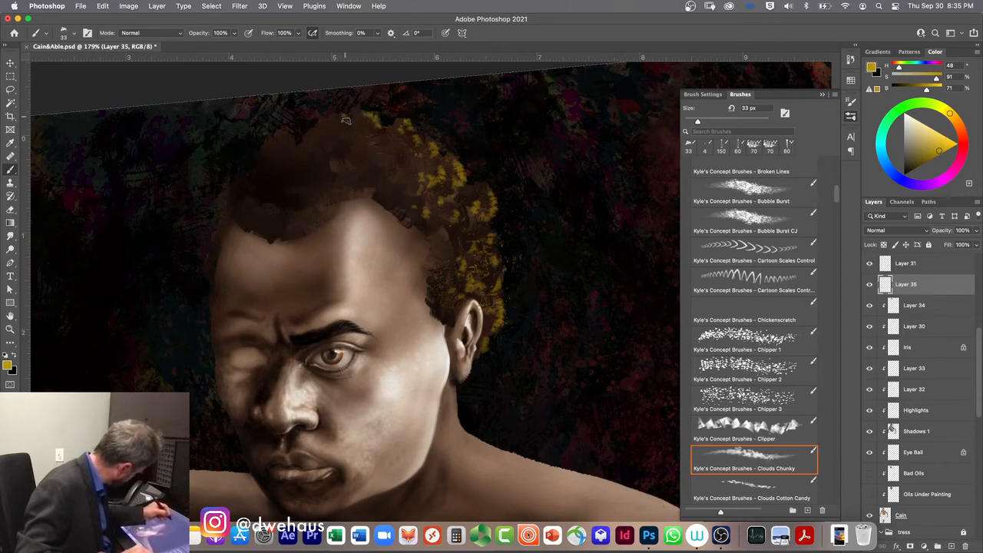
mouse_move(325, 120)
mouse_down()
mouse_move(373, 146)
mouse_move(384, 175)
mouse_move(394, 178)
mouse_move(407, 146)
mouse_move(412, 160)
mouse_move(393, 142)
mouse_move(400, 173)
mouse_up()
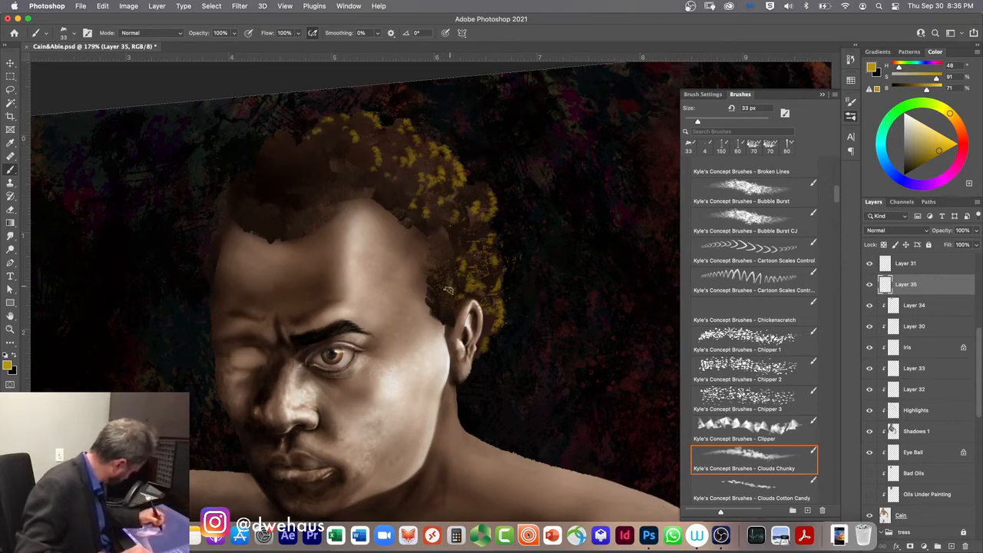
click(870, 285)
click(870, 285)
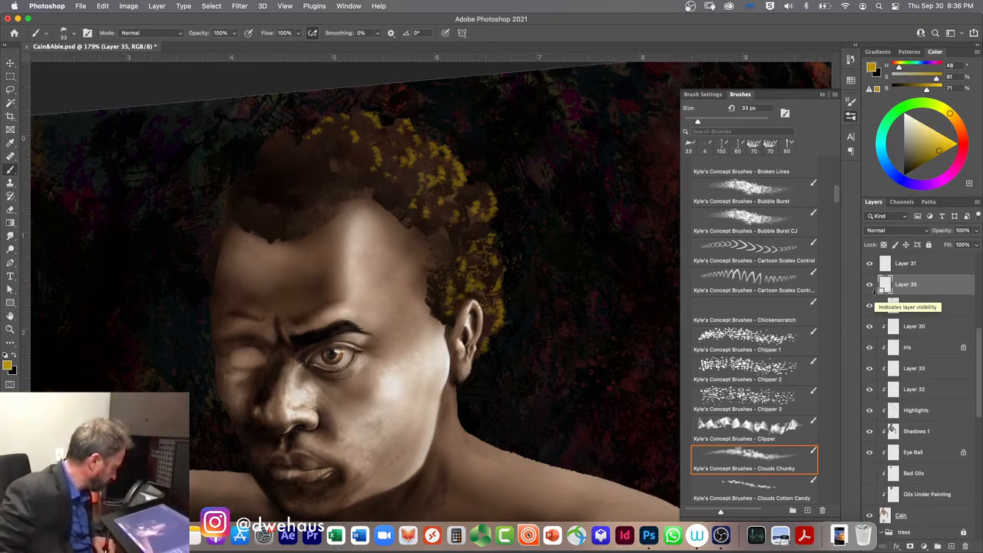
- Try blend modes on Layer 35, going through Dissolve, Color Burn, Darker Color, Screen and Color Dodge to Linear Dodge (Add)
key(v)
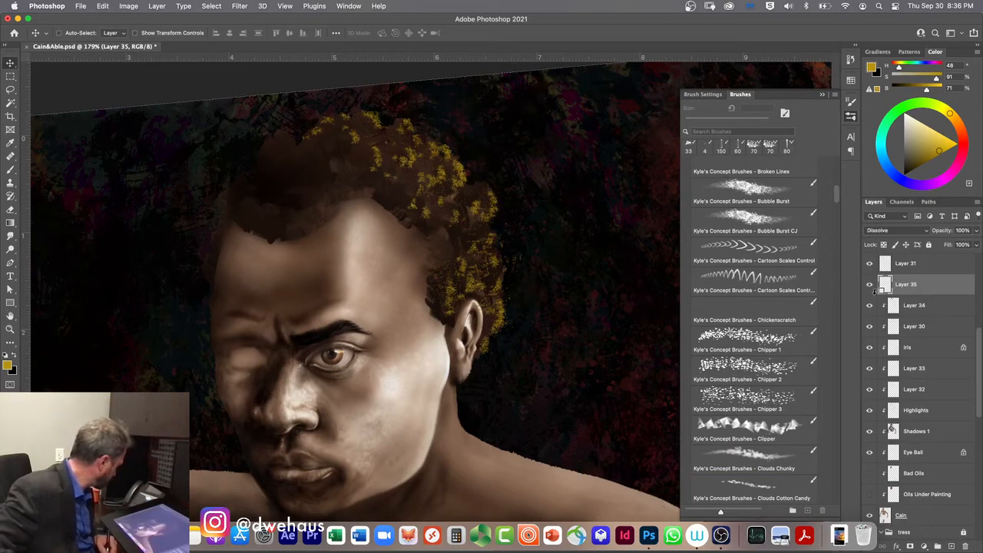
key(alt+shift+k)
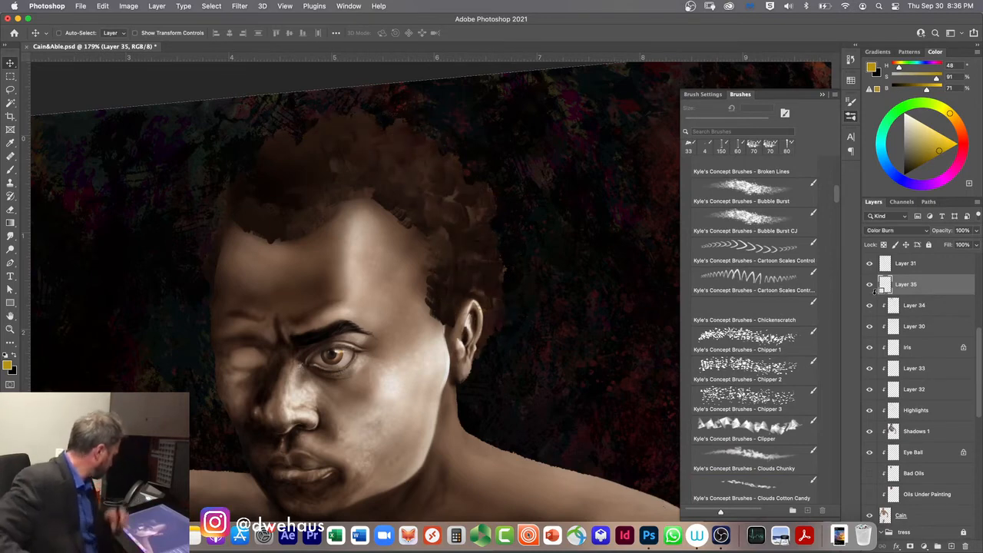
key(alt+shift+a)
key(shift+plus)
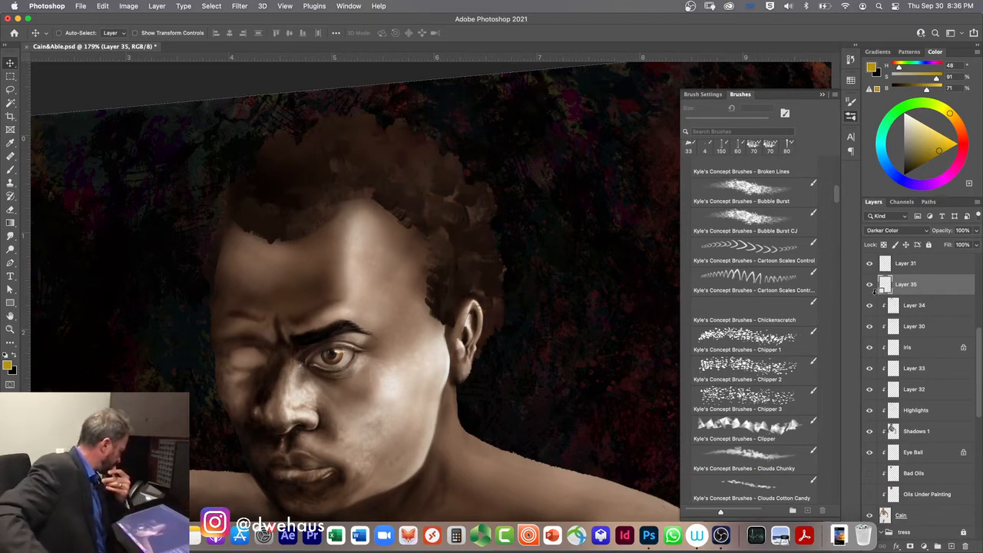
key(shift+plus)
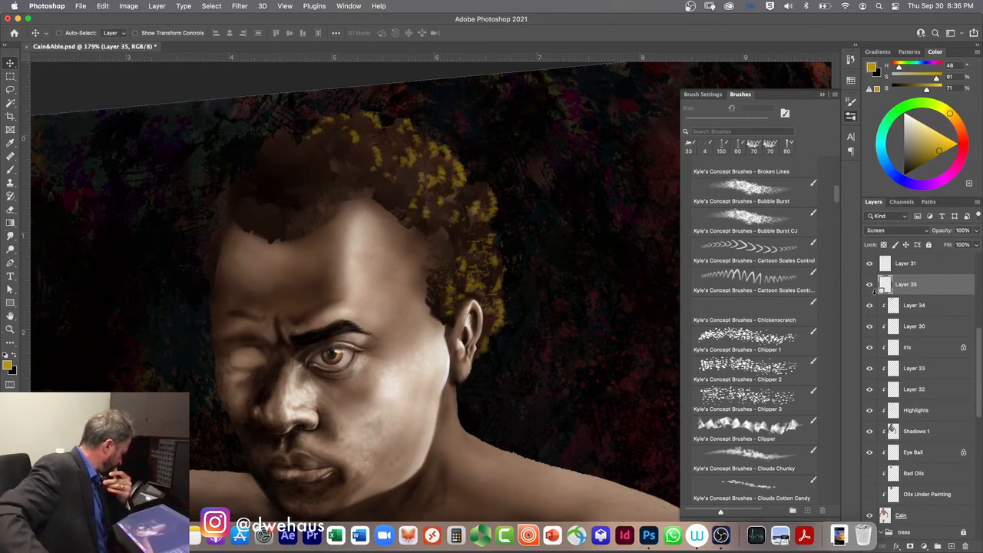
key(shift+plus)
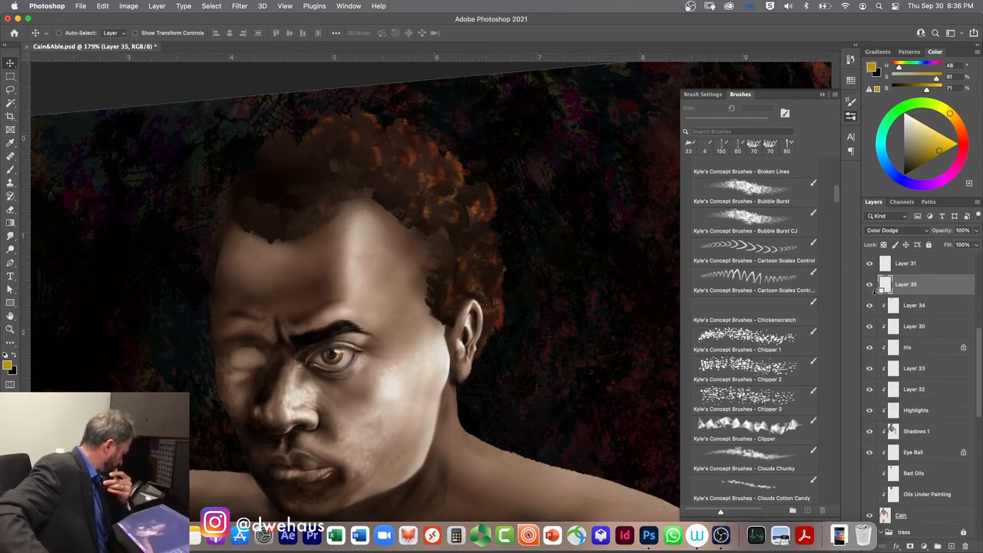
key(shift+plus)
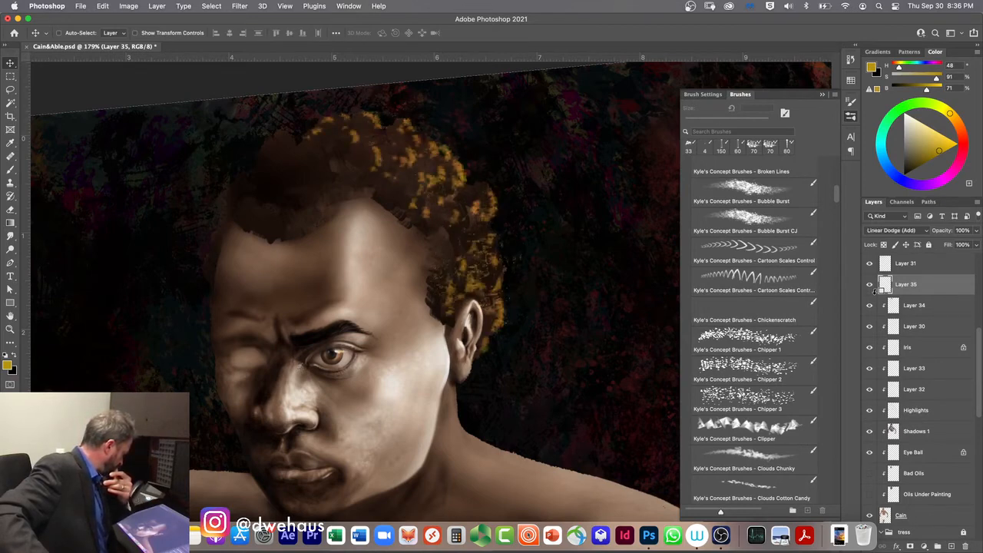
- Try other blending modes on Layer 35, including Soft Light, Linear Light, Pin Light, Difference, Divide and Normal, to compare the hair highlights
key(shift+plus)
key(shift+plus)
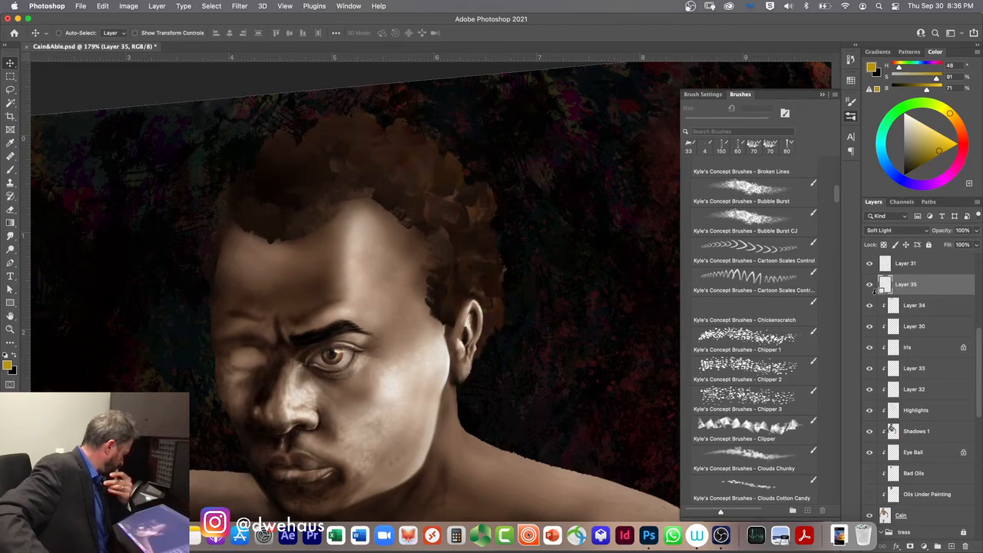
key(shift+plus)
key(shift+plus)
key(shift+plus)
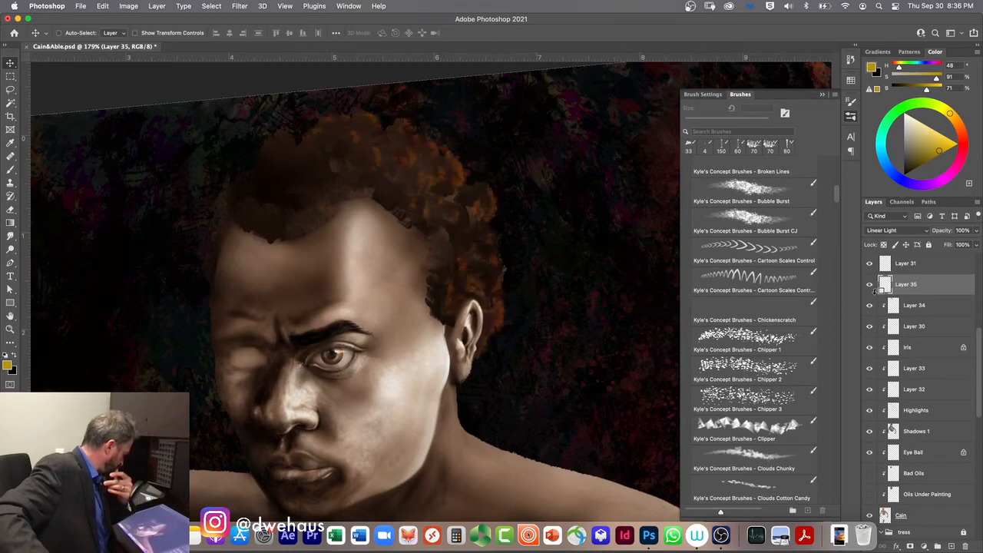
key(shift+minus)
key(shift+plus)
key(shift+plus)
key(shift+plus)
key(shift+minus)
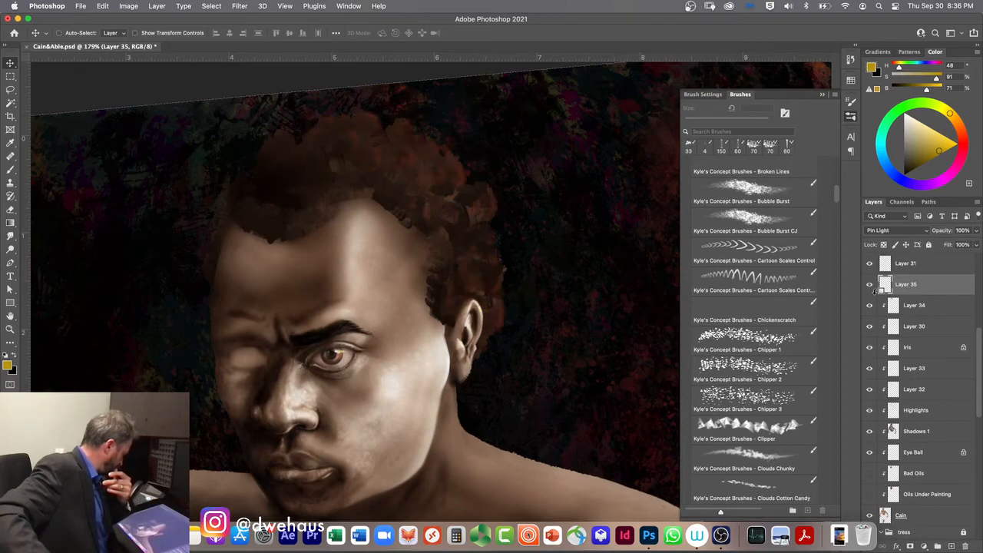
key(shift+plus)
key(shift+plus)
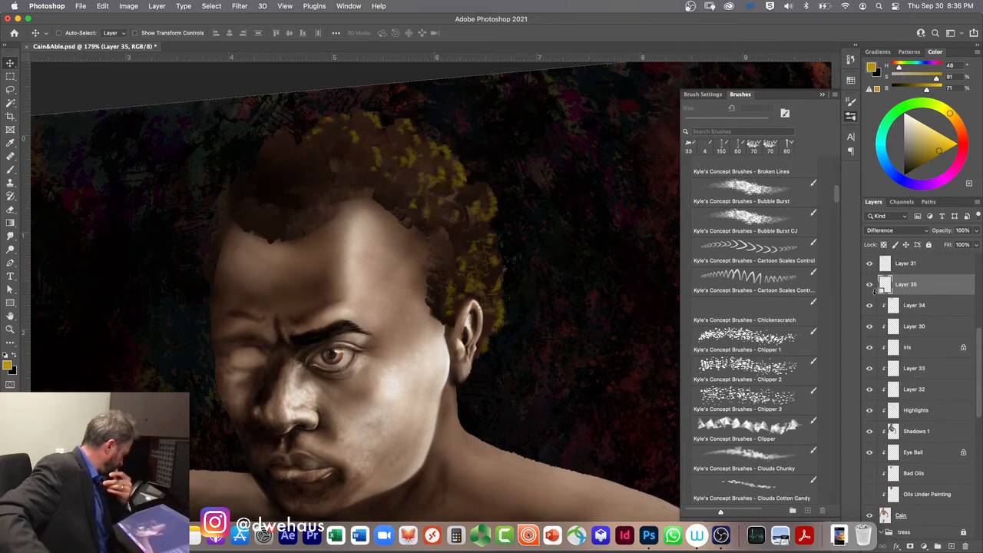
key(shift+plus)
key(shift+plus)
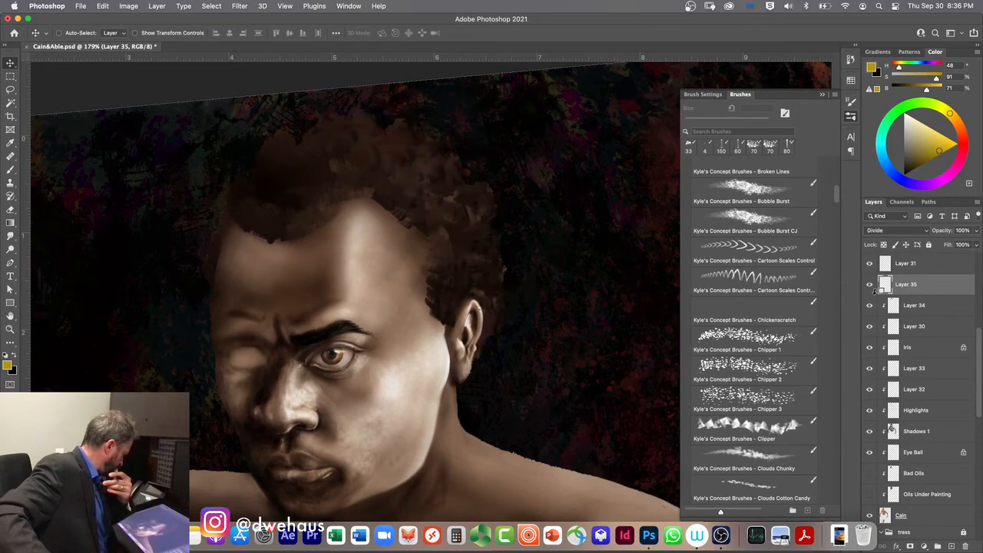
key(shift+plus)
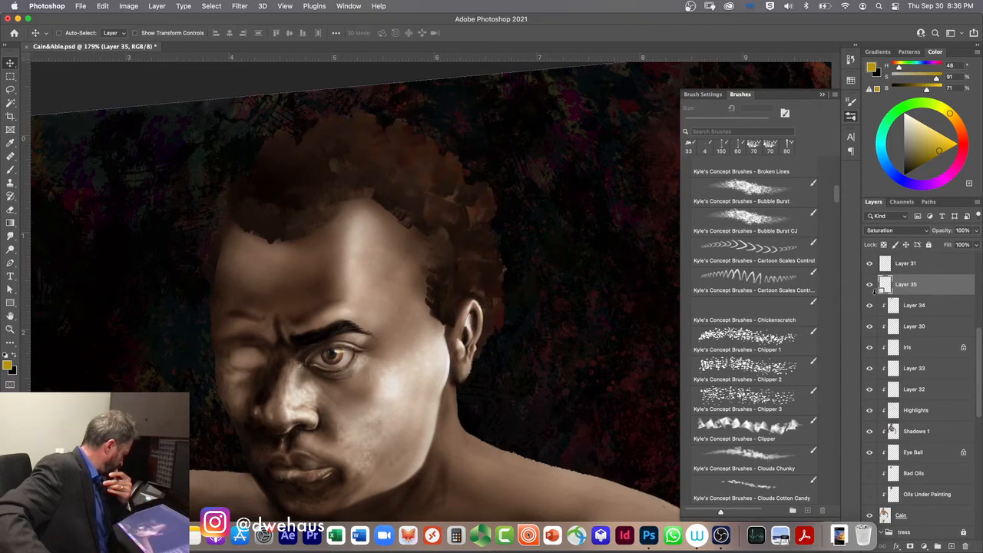
key(shift+minus)
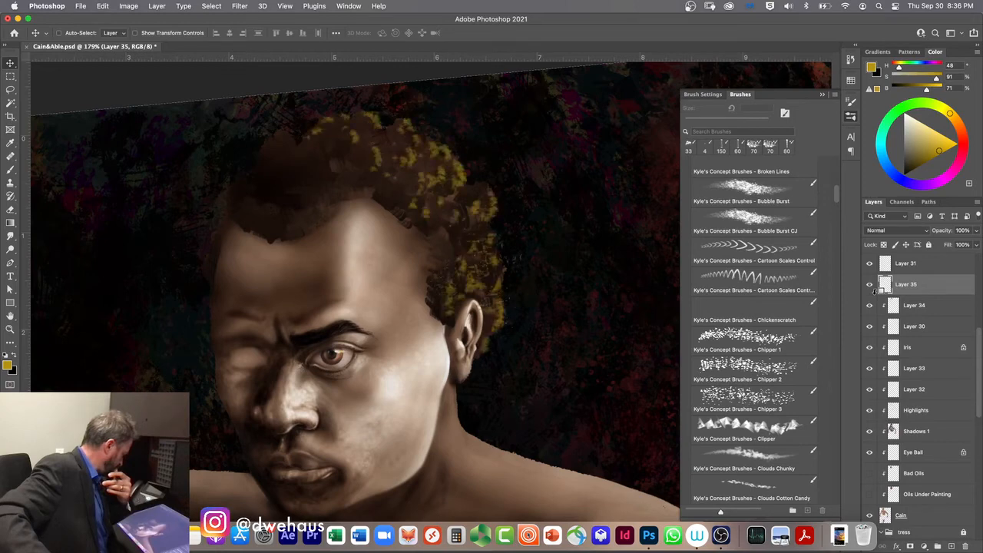
- Set Layer 35's blending mode to Linear Dodge (Add) for the gold hair highlights
key(shift+plus)
key(shift+plus)
key(shift+plus)
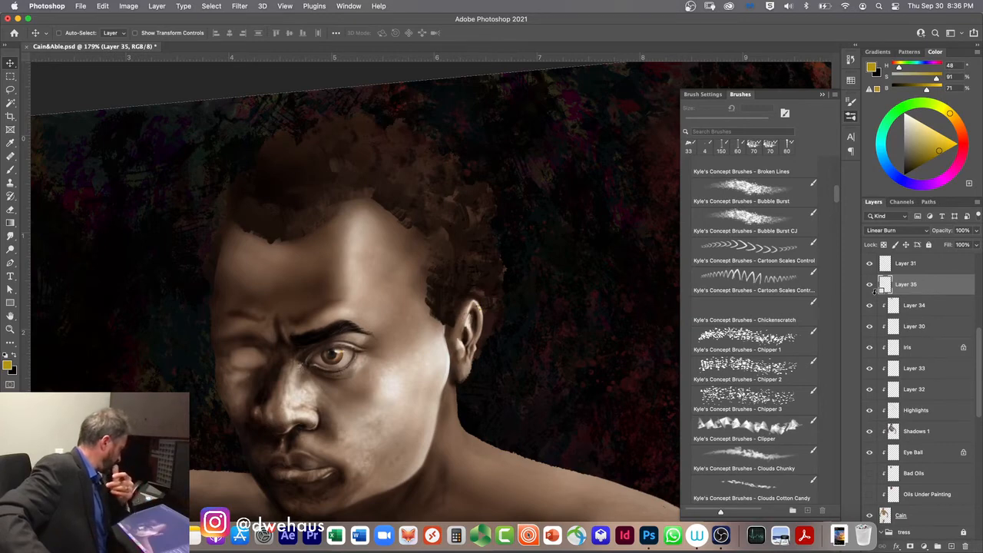
key(shift+plus)
key(shift+plus)
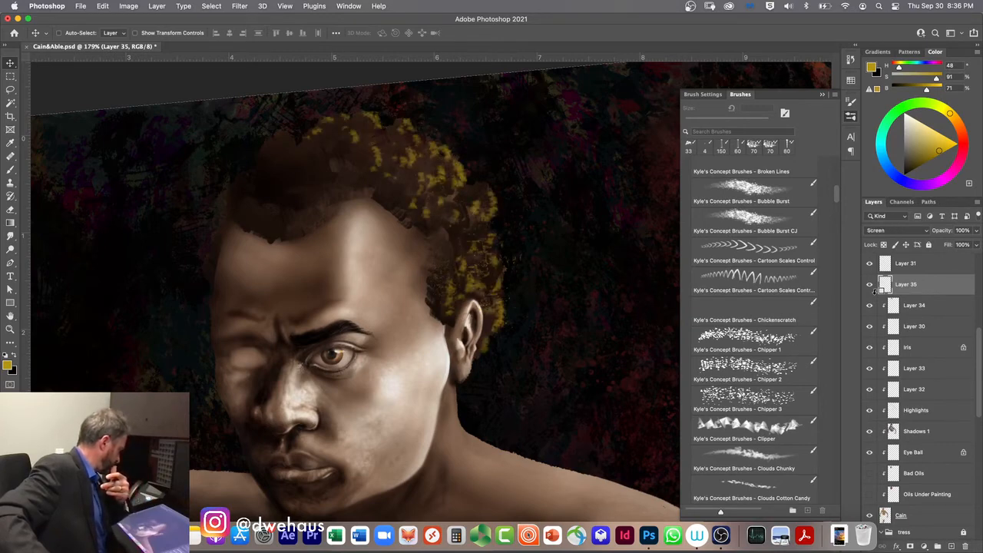
key(shift+plus)
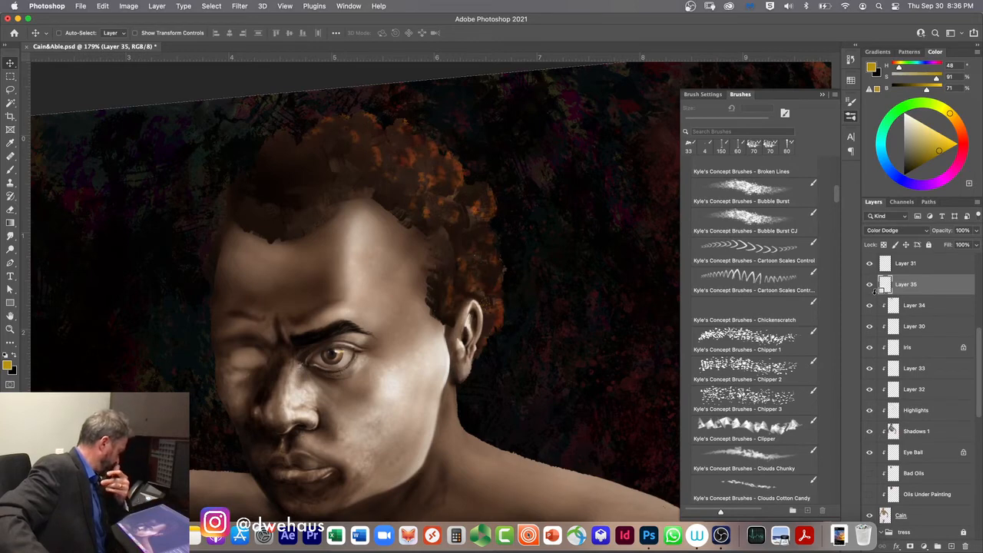
key(shift+plus)
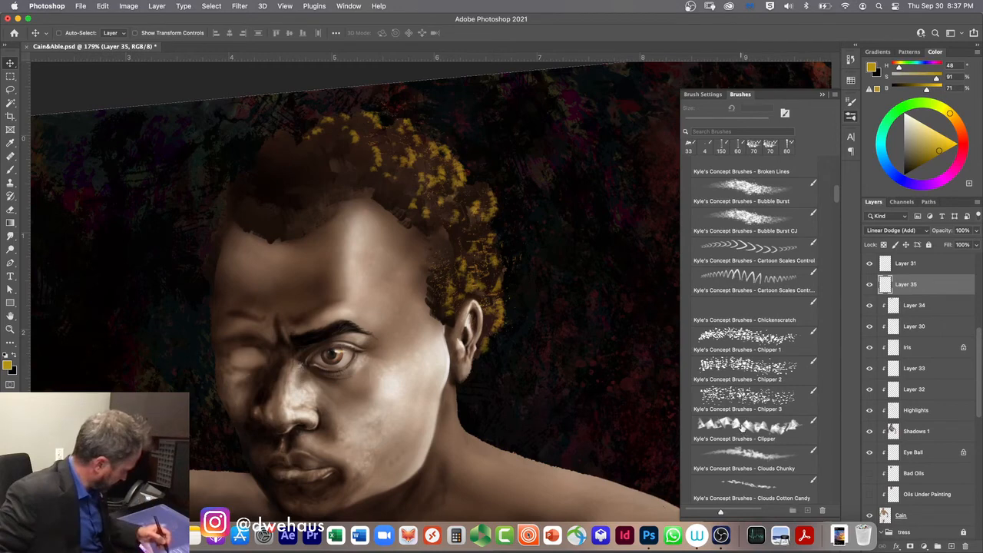
- Choose the Kyle's Concept Brushes - Clipper brush and try hatched gold strokes over the temple and hairline on Layer 35
click(742, 431)
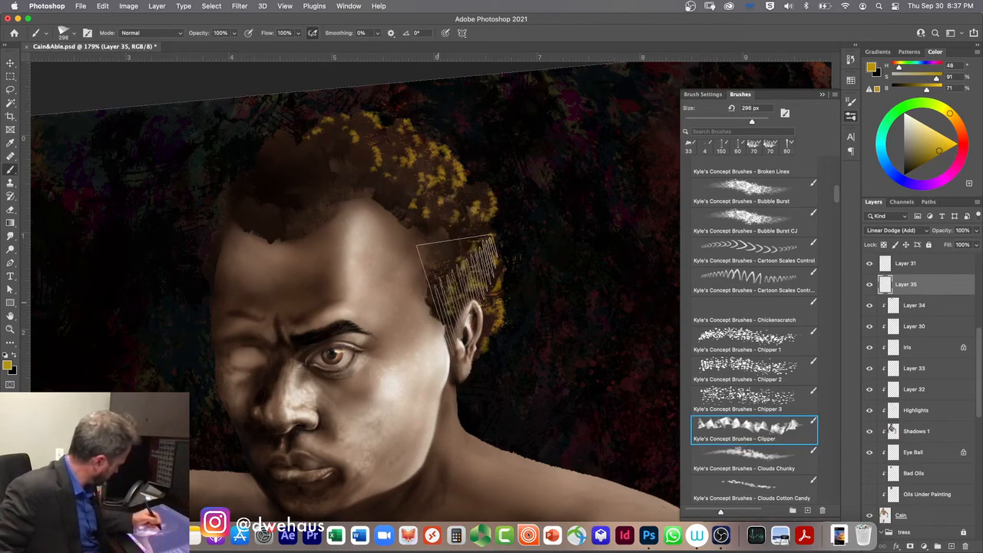
drag(439, 284, 400, 298)
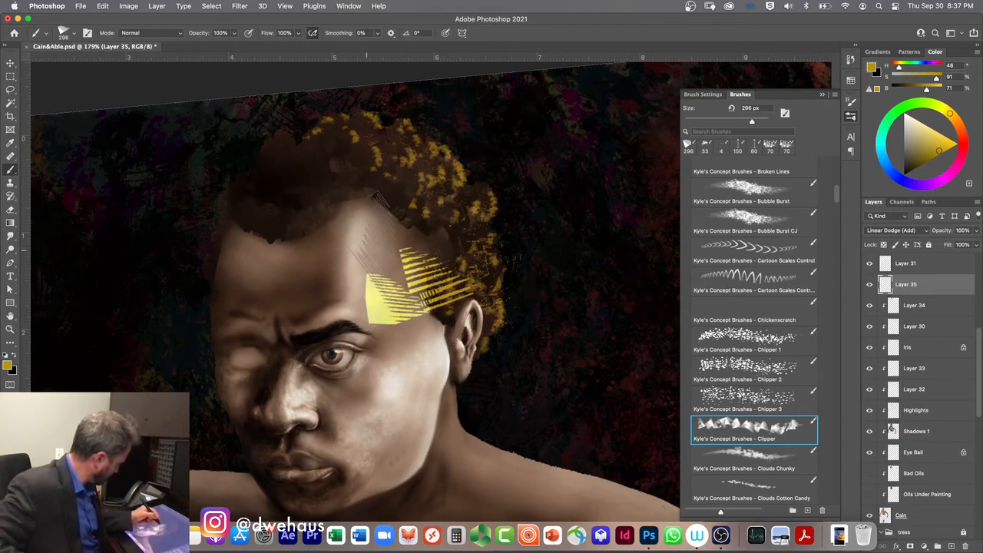
mouse_move(384, 203)
mouse_down()
mouse_move(426, 253)
mouse_move(428, 288)
mouse_up()
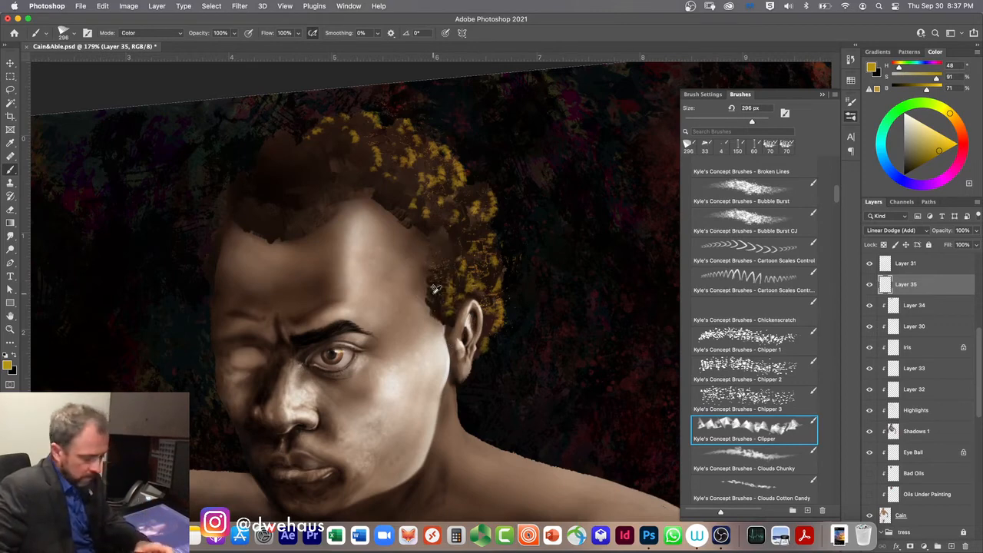
- Break up the gold highlights along the top and side of the hair with 296 px Clipper brush strokes in Clear mode
mouse_move(435, 285)
mouse_down()
mouse_move(437, 322)
mouse_move(402, 215)
mouse_move(416, 173)
mouse_move(395, 201)
mouse_move(364, 184)
mouse_move(397, 200)
mouse_move(402, 192)
mouse_move(372, 192)
mouse_move(355, 145)
mouse_move(317, 141)
mouse_move(308, 150)
mouse_move(382, 208)
mouse_up()
mouse_move(309, 125)
mouse_down()
mouse_move(281, 119)
mouse_move(291, 163)
mouse_up()
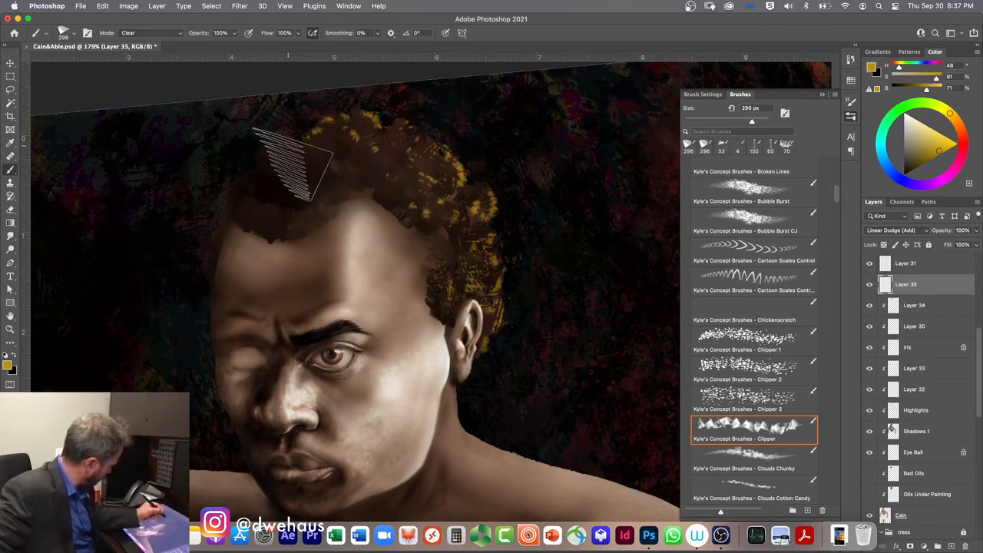
mouse_move(342, 142)
mouse_down()
mouse_move(356, 122)
mouse_move(322, 145)
mouse_move(283, 142)
mouse_up()
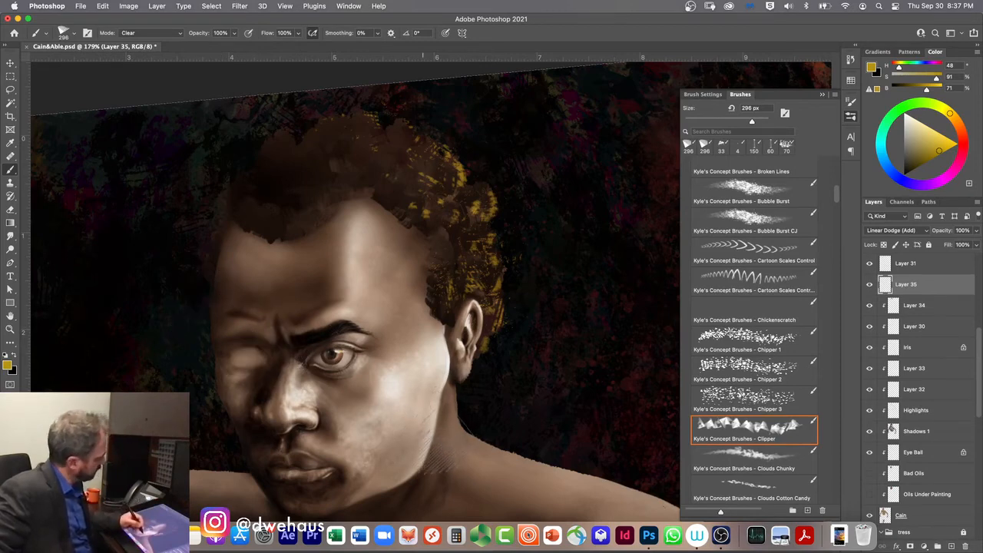
- Examine how the thinned hair highlights read across the whole composition and around the head and shoulders
scroll(431, 292, down, 2)
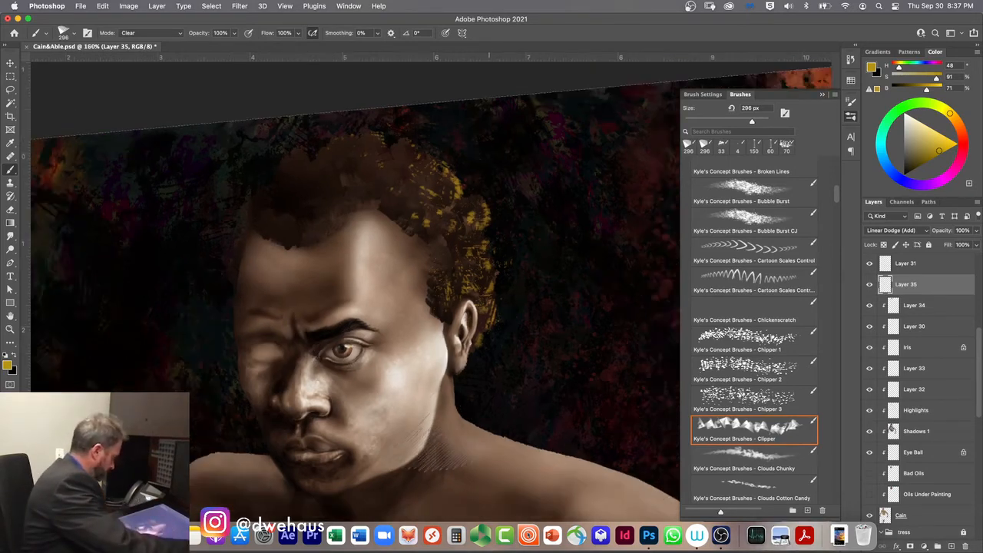
scroll(438, 453, down, 8)
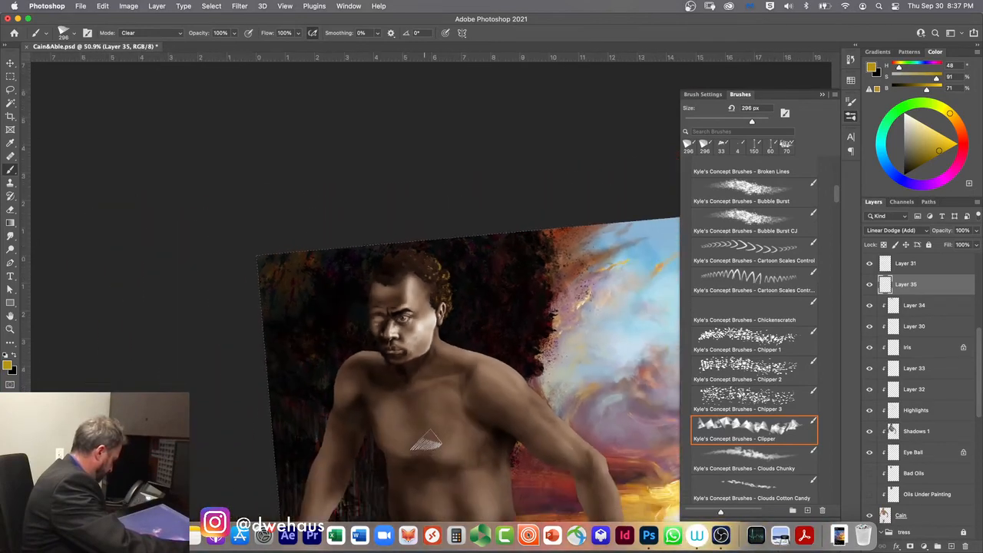
scroll(425, 441, down, 3)
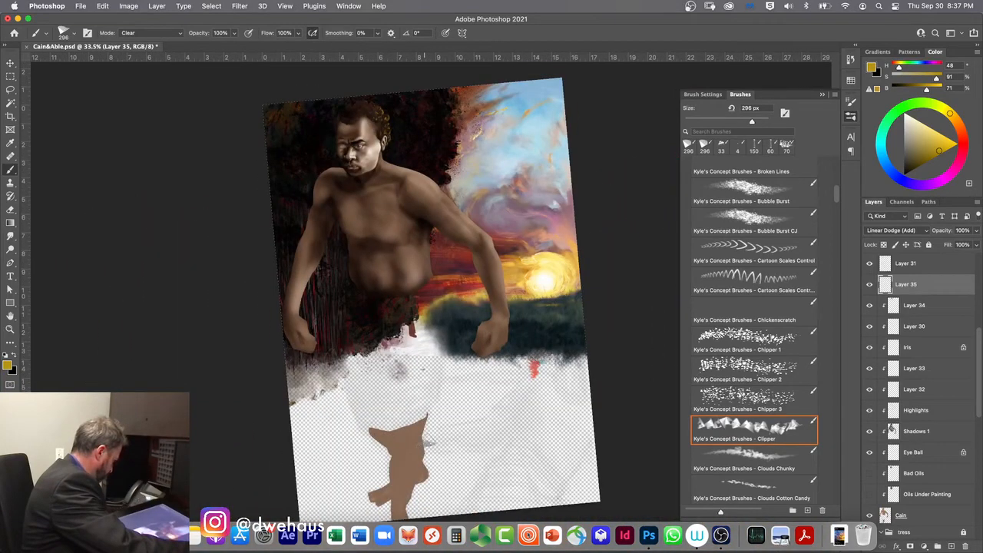
scroll(430, 304, up, 1)
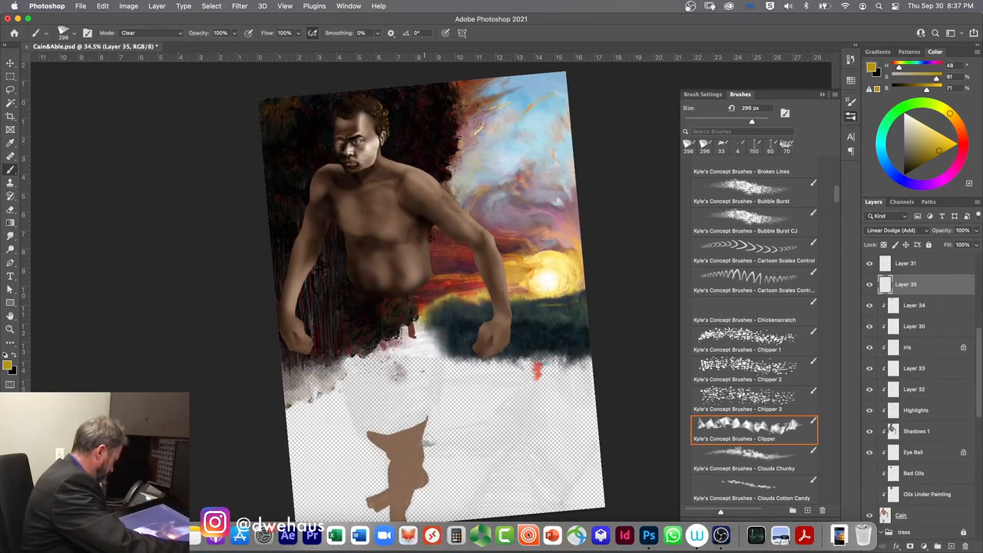
scroll(433, 302, up, 3)
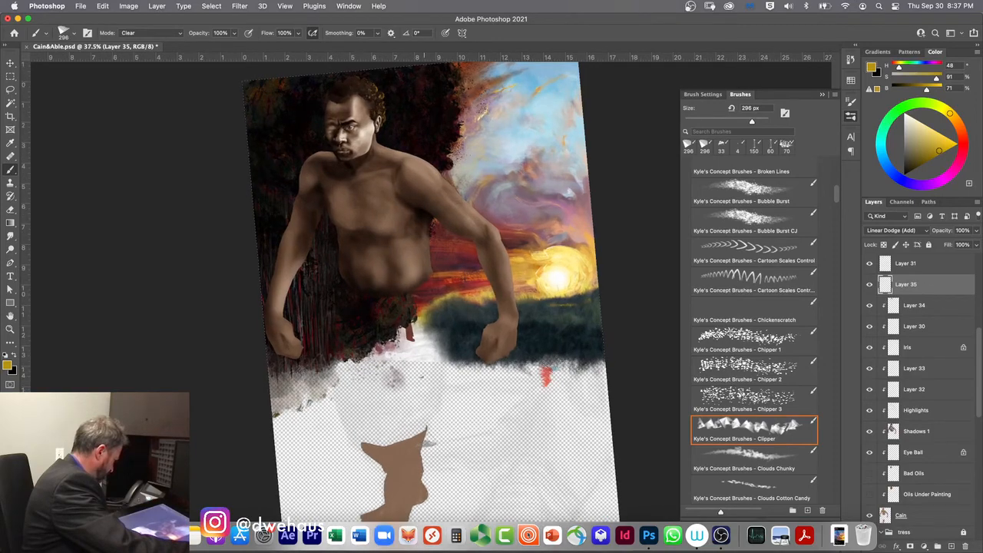
scroll(430, 292, up, 8)
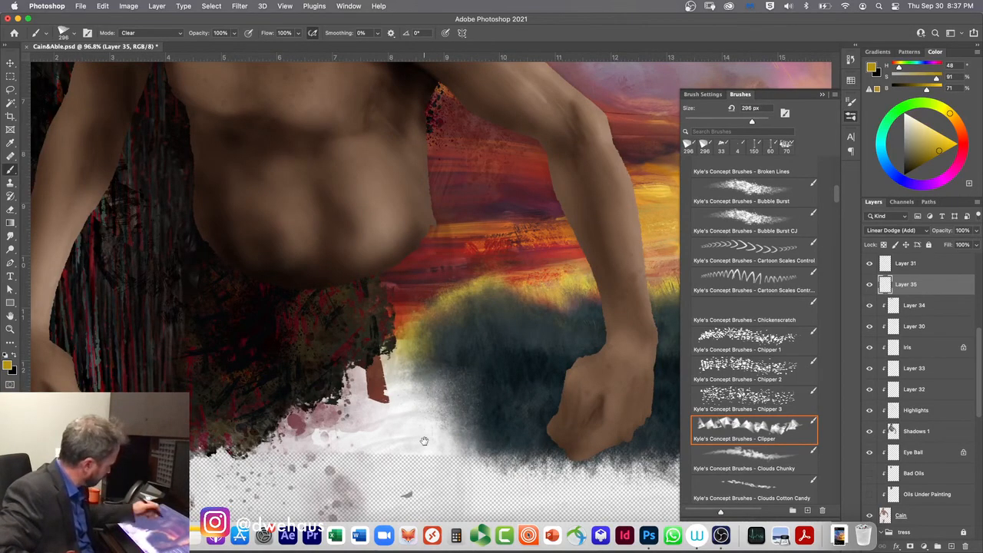
drag(345, 171, 406, 435)
mouse_move(349, 331)
mouse_down()
mouse_move(361, 364)
mouse_move(425, 417)
mouse_up()
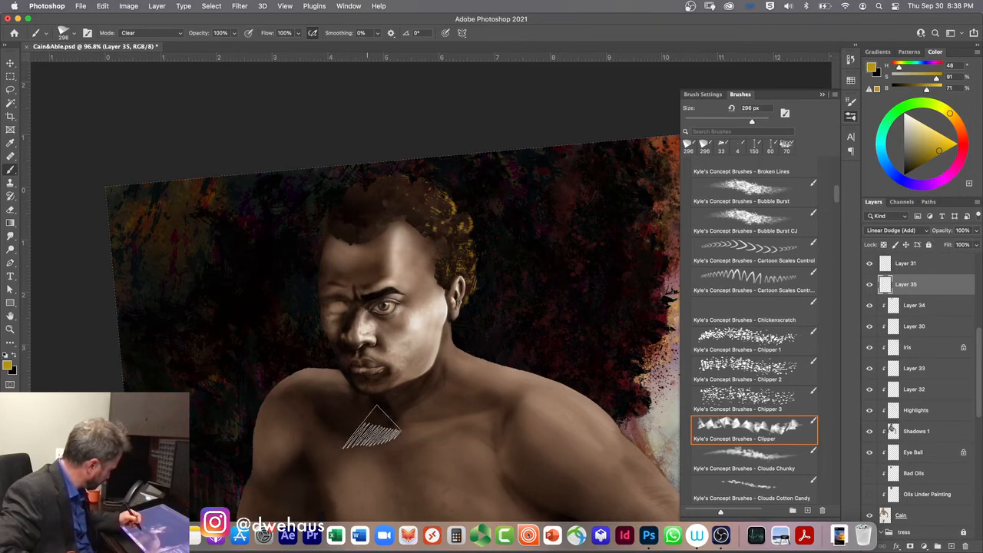
click(349, 326)
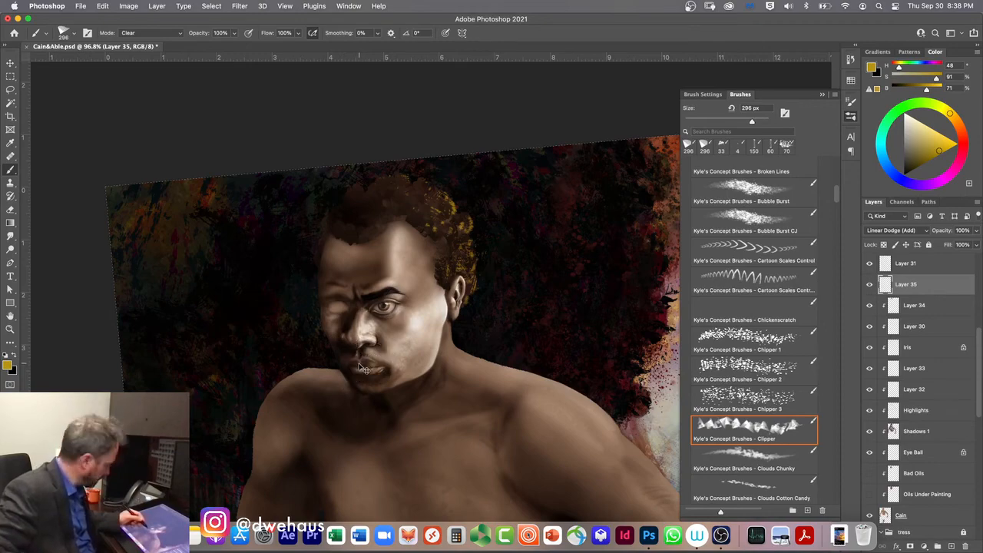
key(super+equal)
key(super+equal)
key(super+equal)
key(super+0)
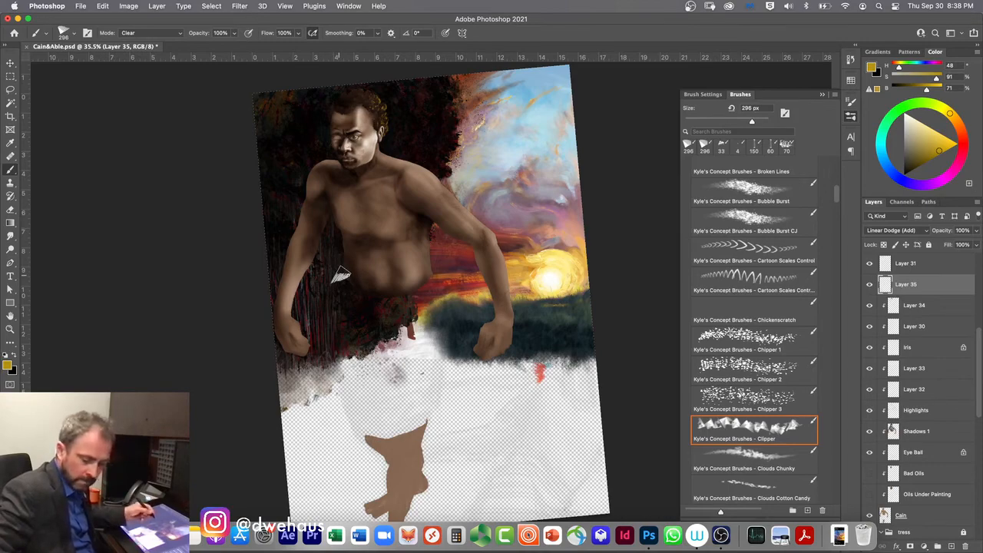
- Inspect the face and the gold highlights in the hair up close at 200%
scroll(338, 274, up, 5)
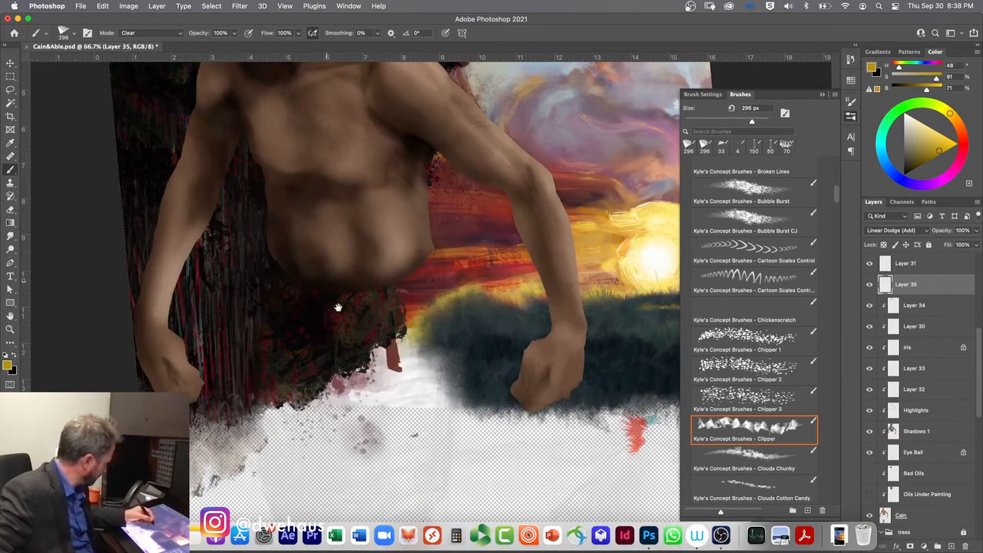
scroll(338, 308, up, 10)
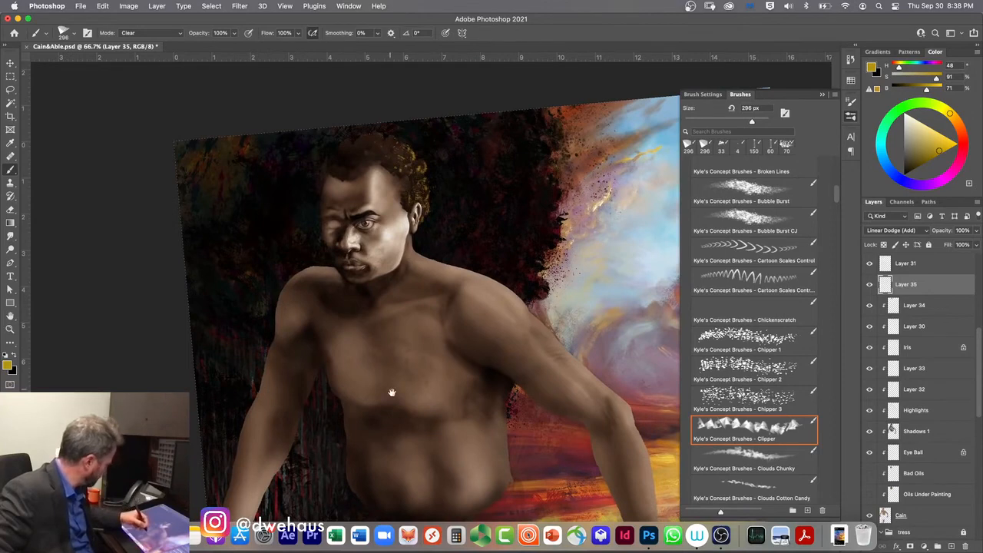
scroll(392, 392, up, 6)
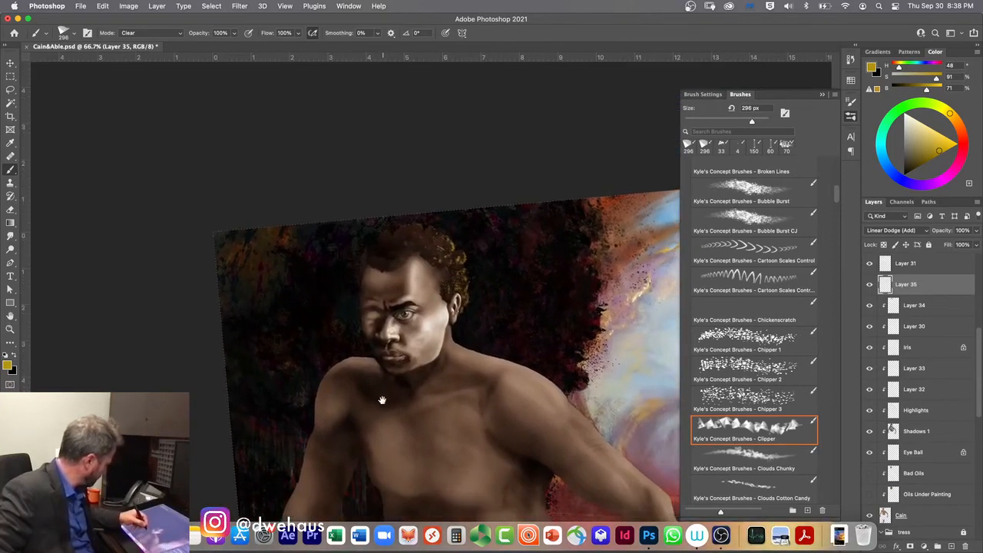
drag(382, 400, 366, 373)
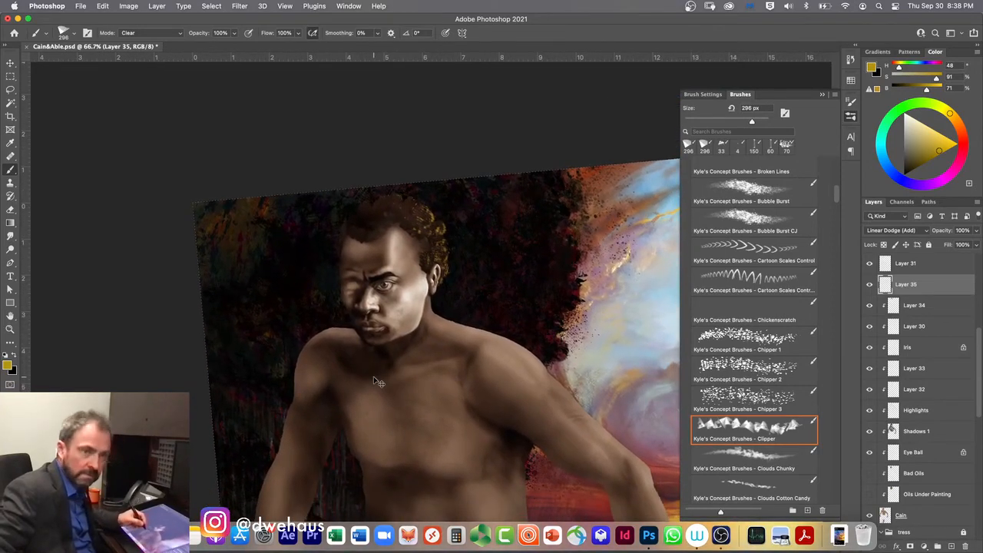
key(super+equal)
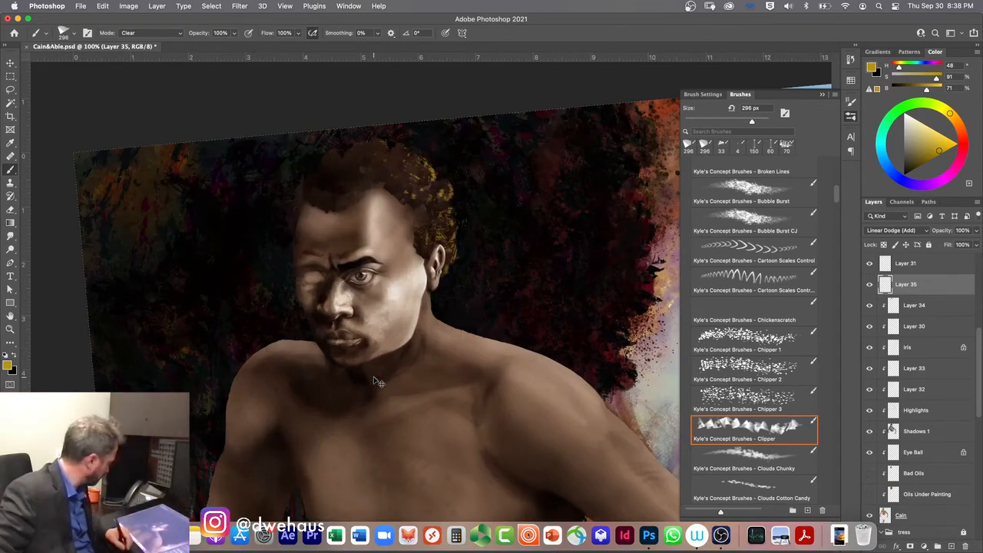
key(super+equal)
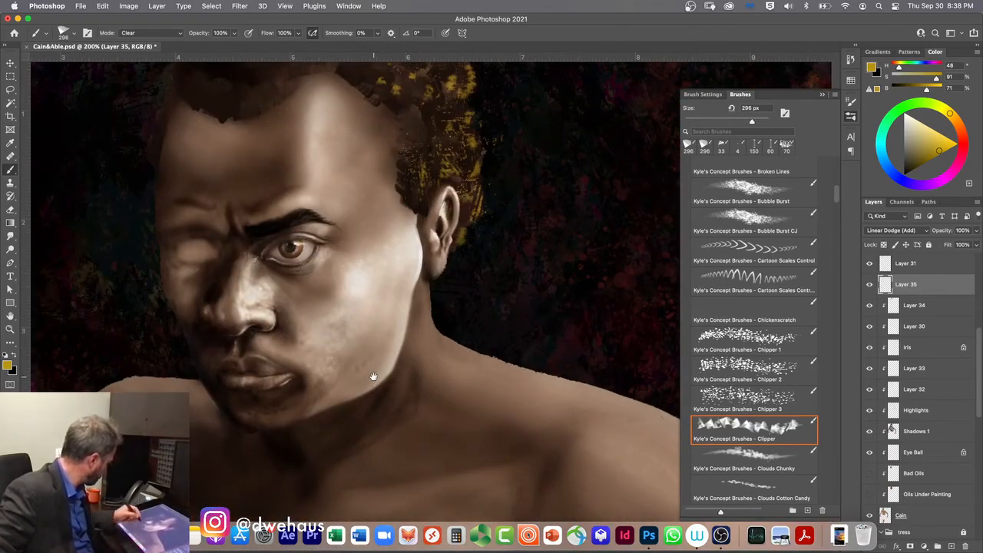
drag(253, 376, 388, 422)
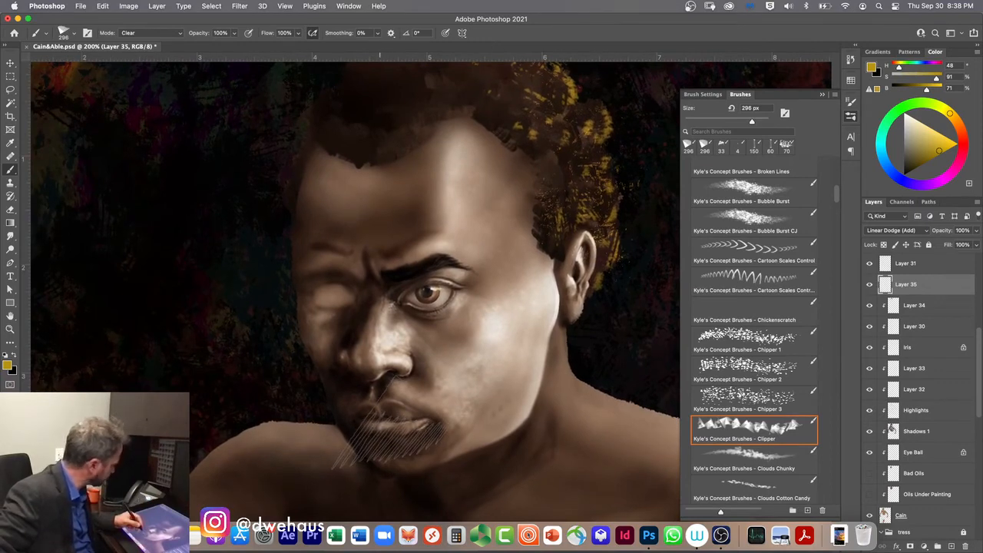
drag(371, 246, 351, 351)
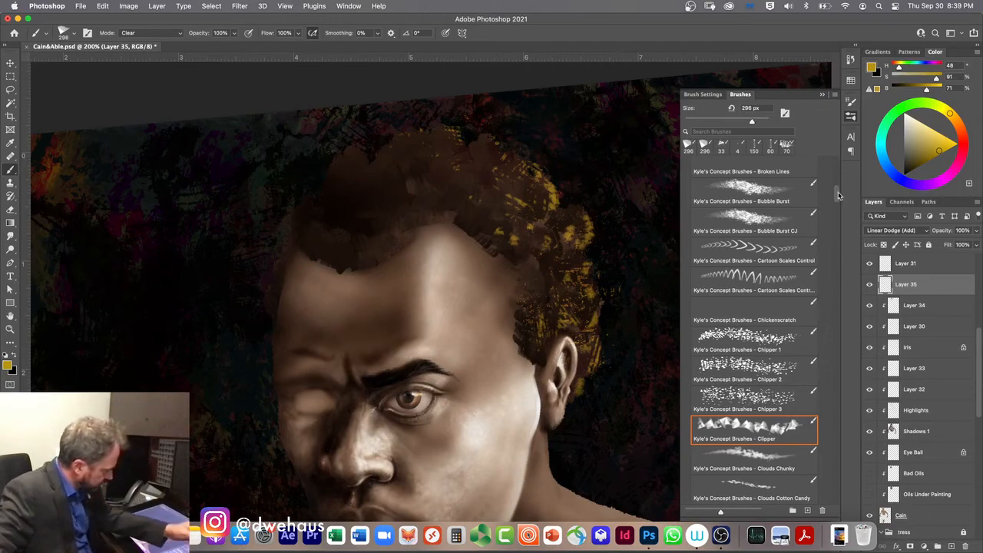
- Choose the Soft Round Pressure Size brush from the General Brushes group
mouse_move(836, 196)
mouse_down()
mouse_move(836, 223)
mouse_move(832, 158)
mouse_up()
click(692, 253)
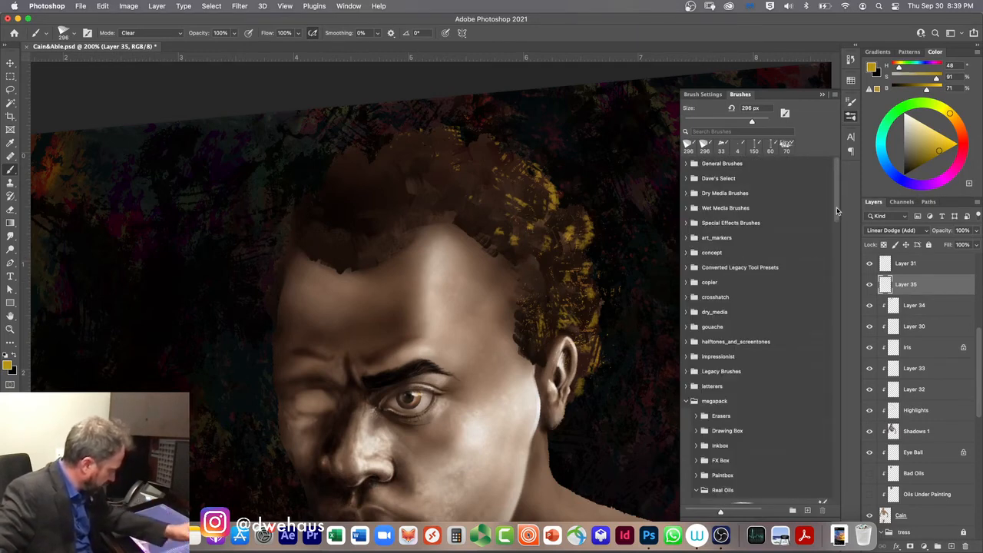
drag(837, 212, 837, 254)
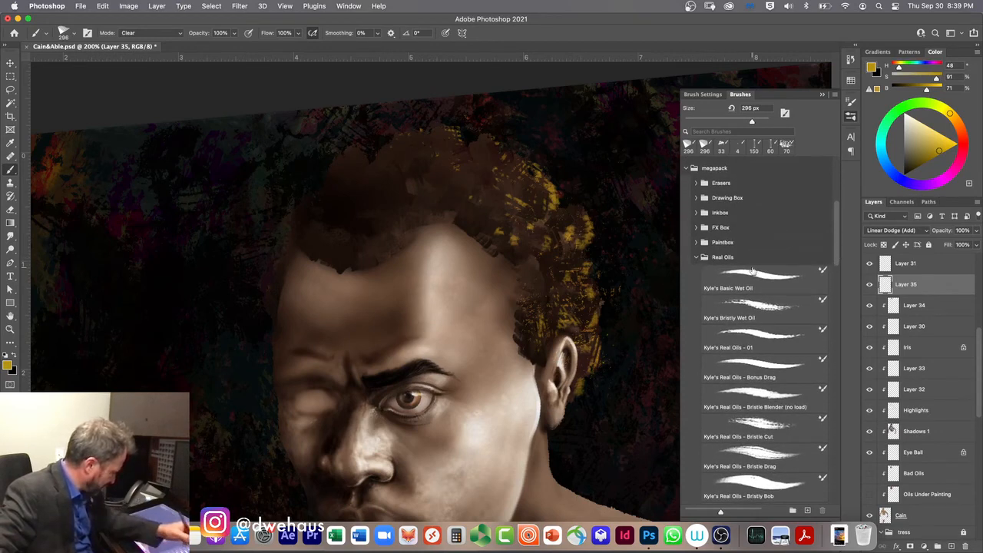
drag(836, 259, 839, 271)
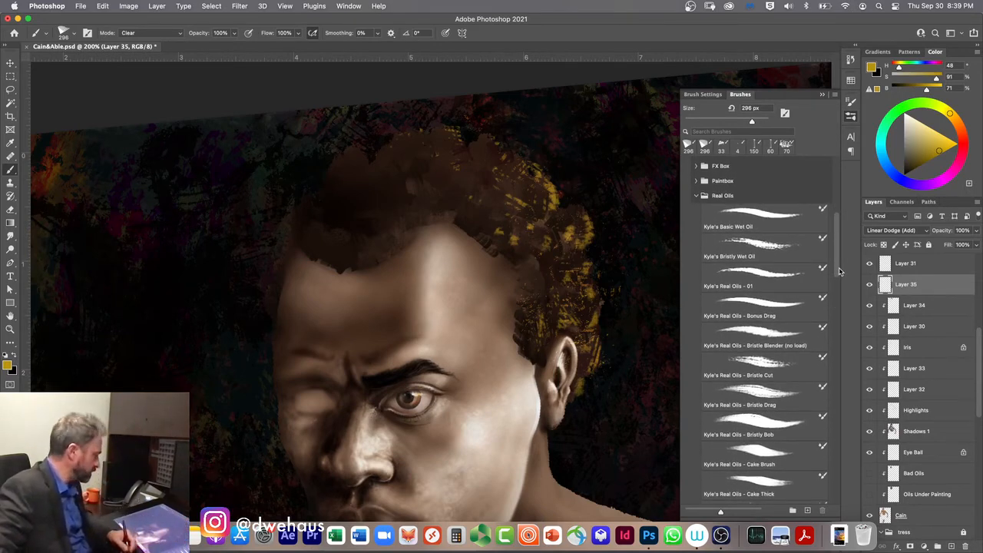
scroll(752, 269, up, 15)
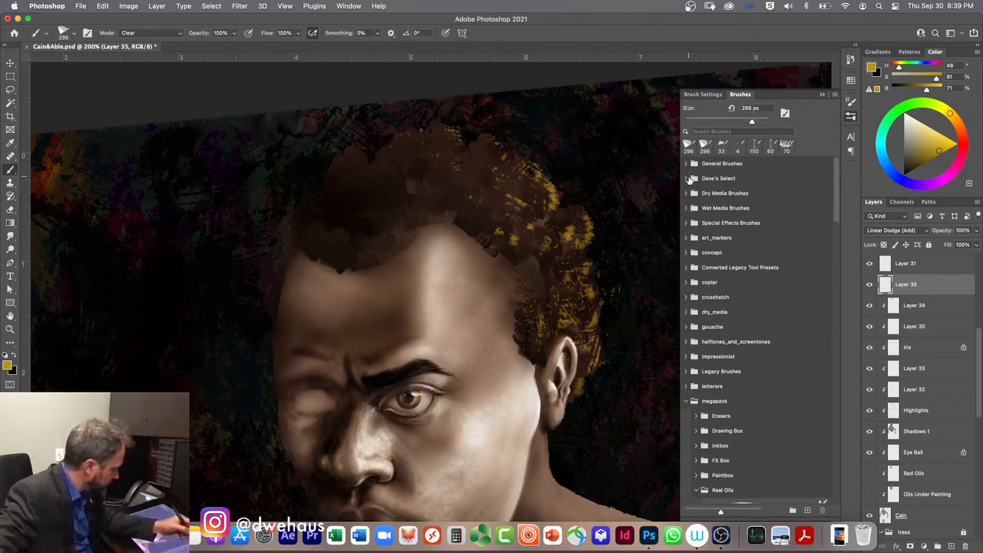
click(685, 163)
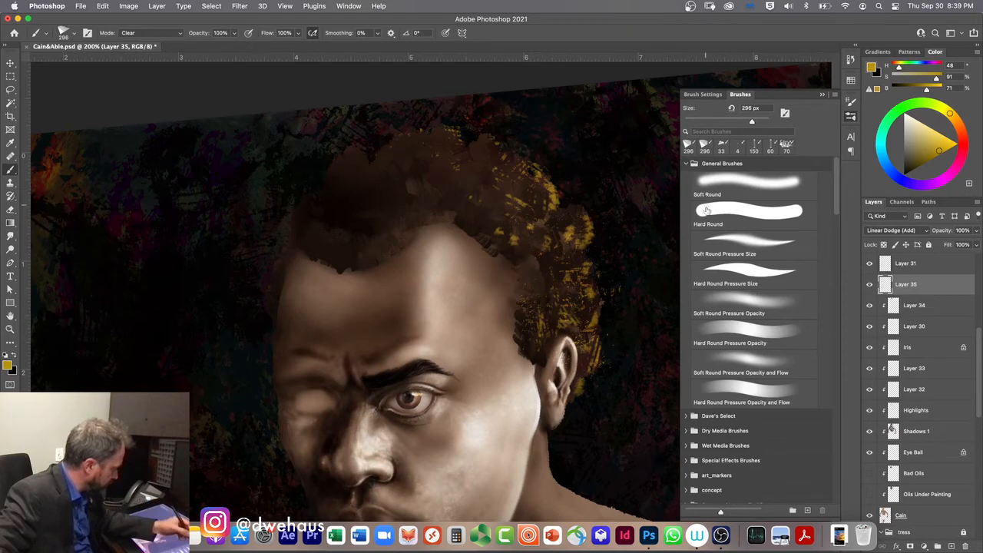
click(711, 240)
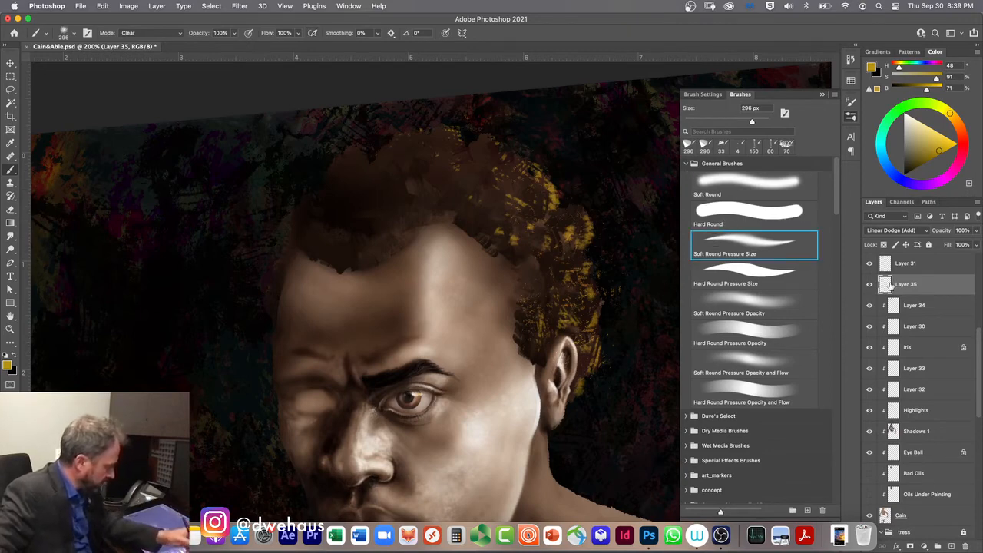
- Try Layer 35 beneath Layer 34, and Layer 34 unclipped directly below Layer 31
drag(921, 292, 922, 315)
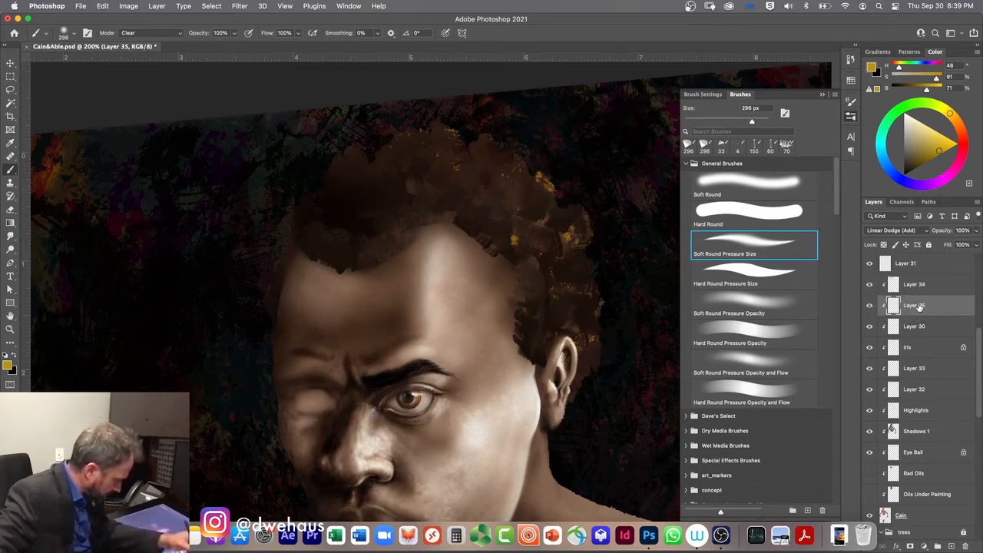
mouse_move(919, 306)
mouse_down()
mouse_move(922, 286)
mouse_move(929, 319)
mouse_up()
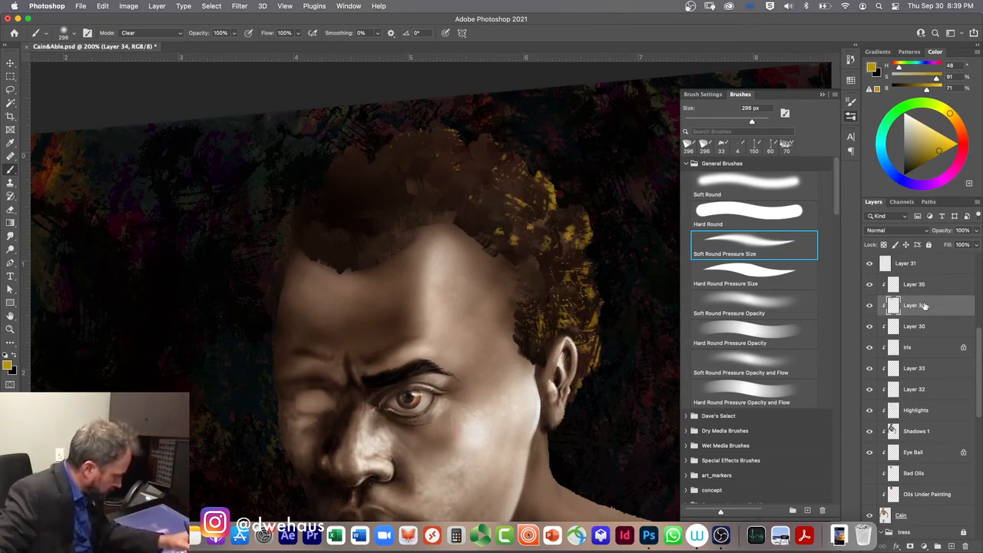
drag(925, 306, 925, 262)
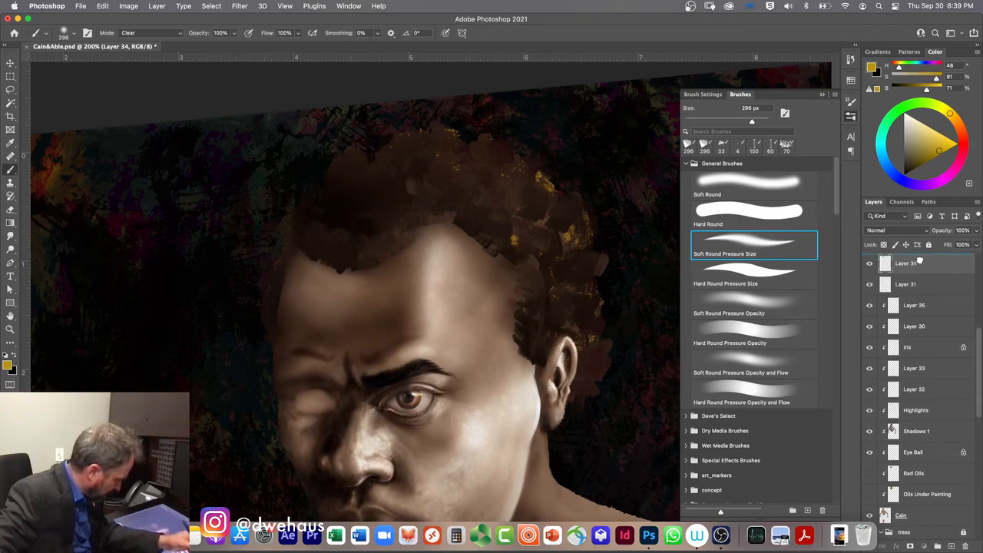
click(925, 273)
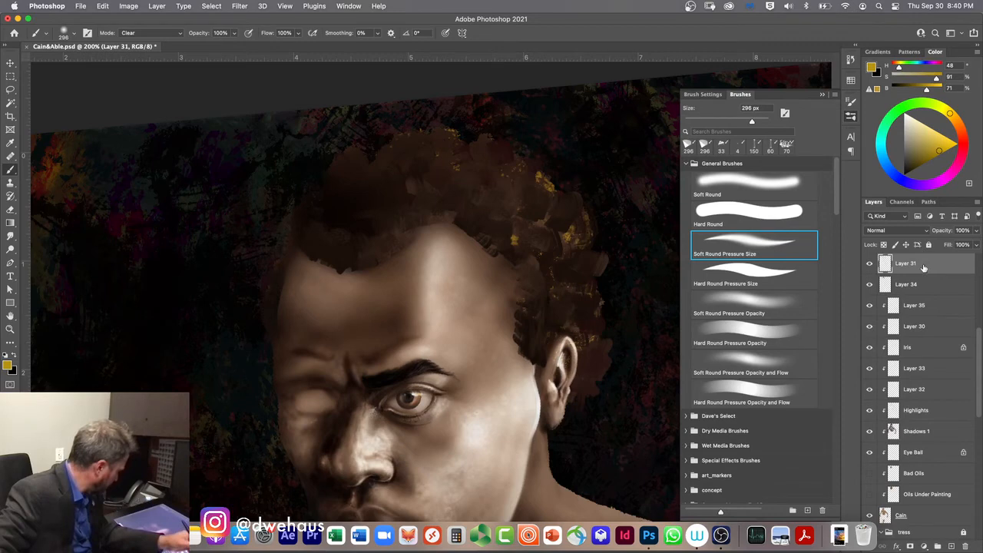
- Compare the hair and face with Layer 34 and Layer 31 hidden and shown in turn
click(871, 284)
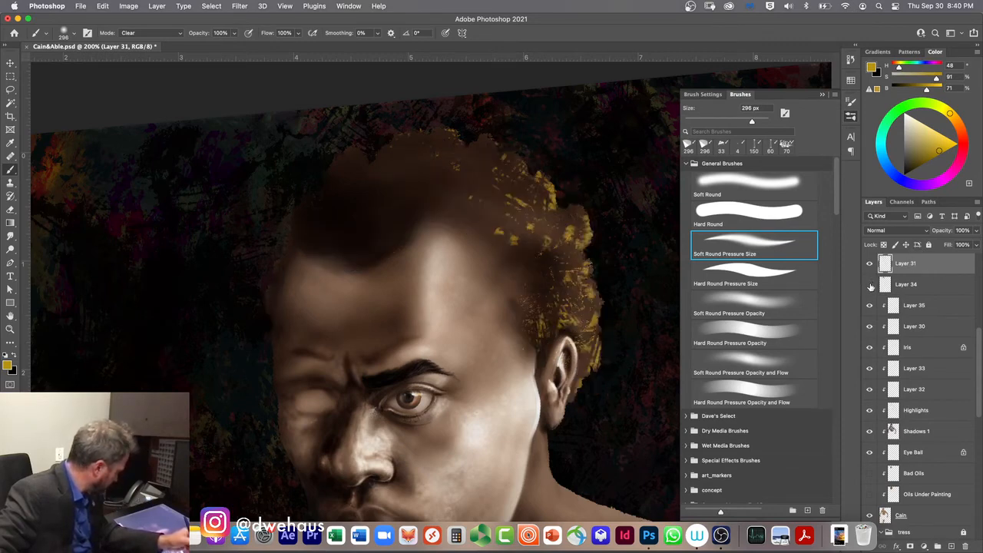
click(870, 285)
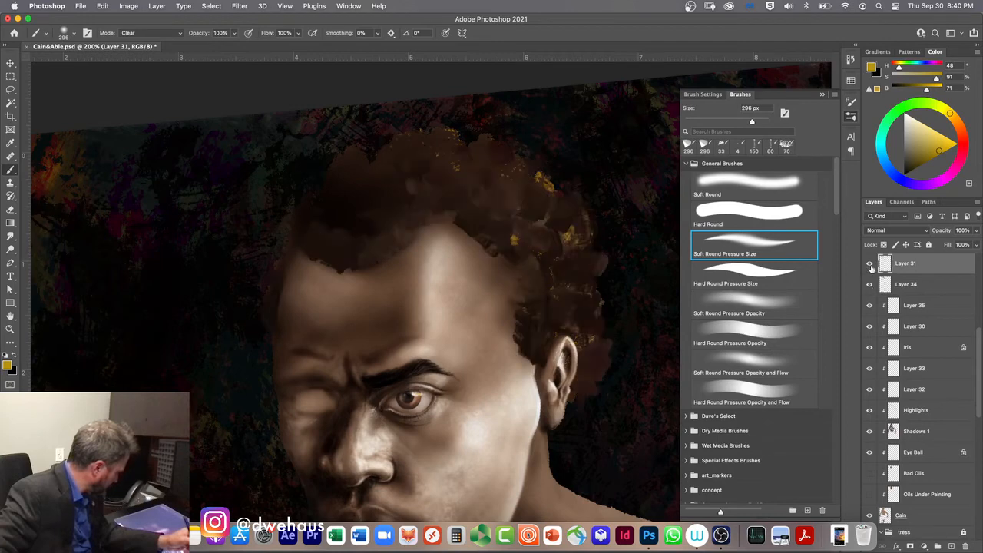
click(870, 265)
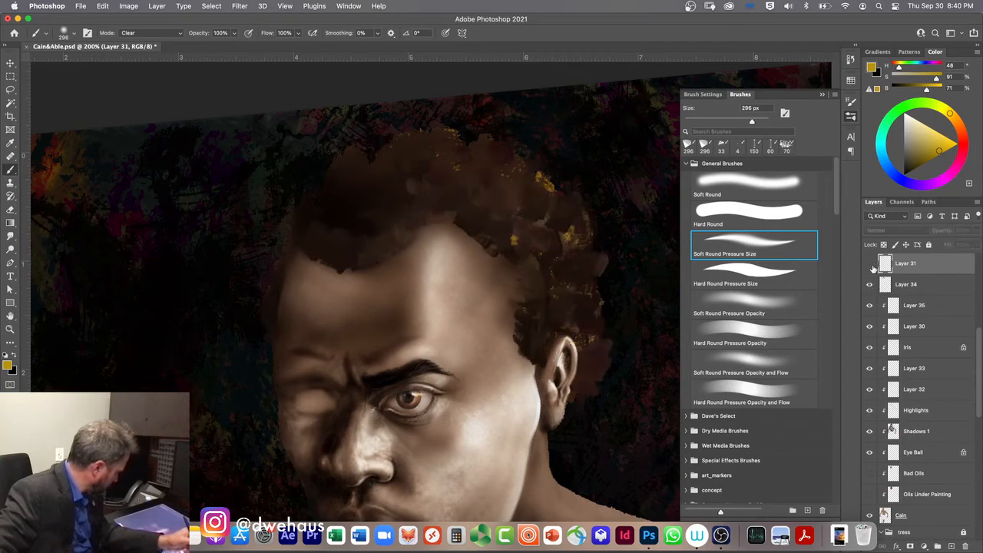
click(871, 265)
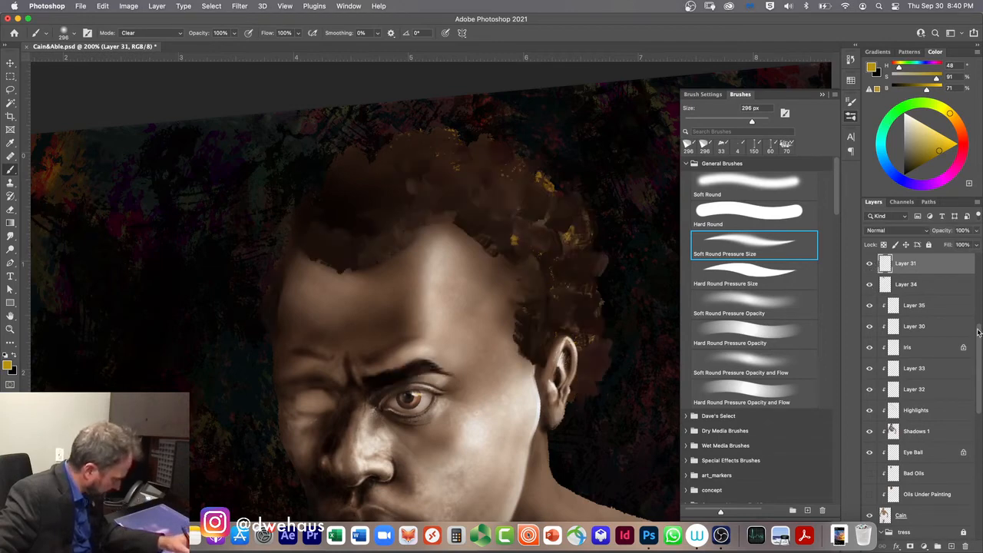
scroll(914, 278, up, 5)
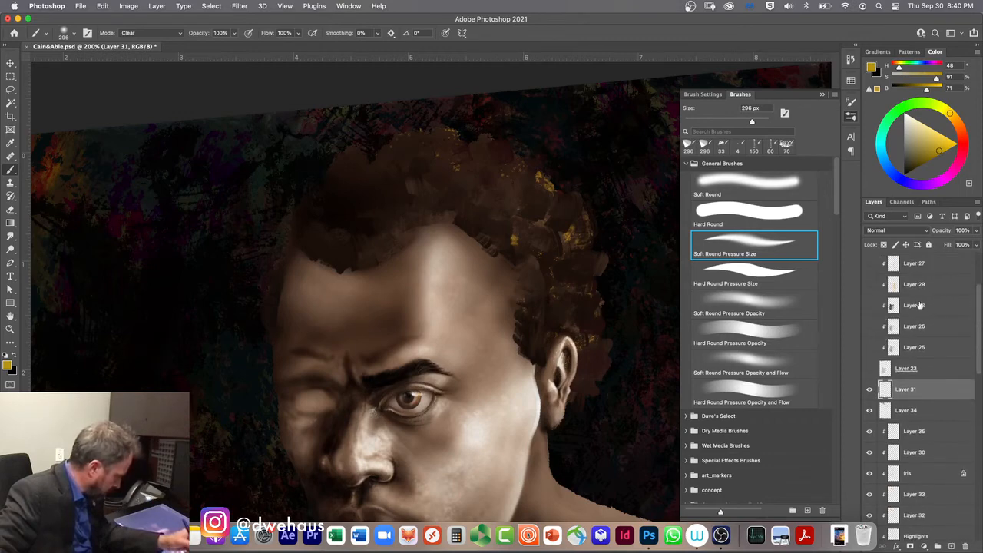
click(873, 415)
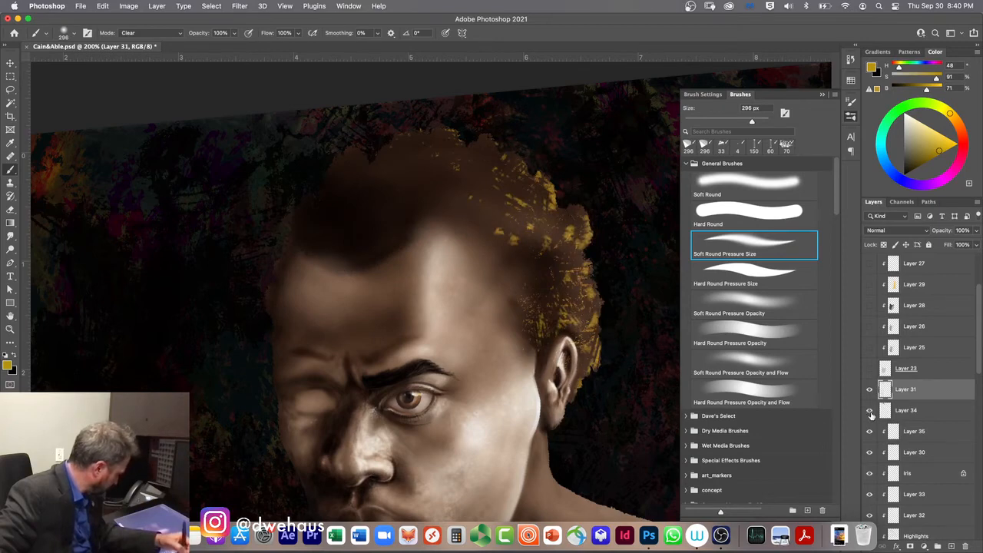
click(871, 413)
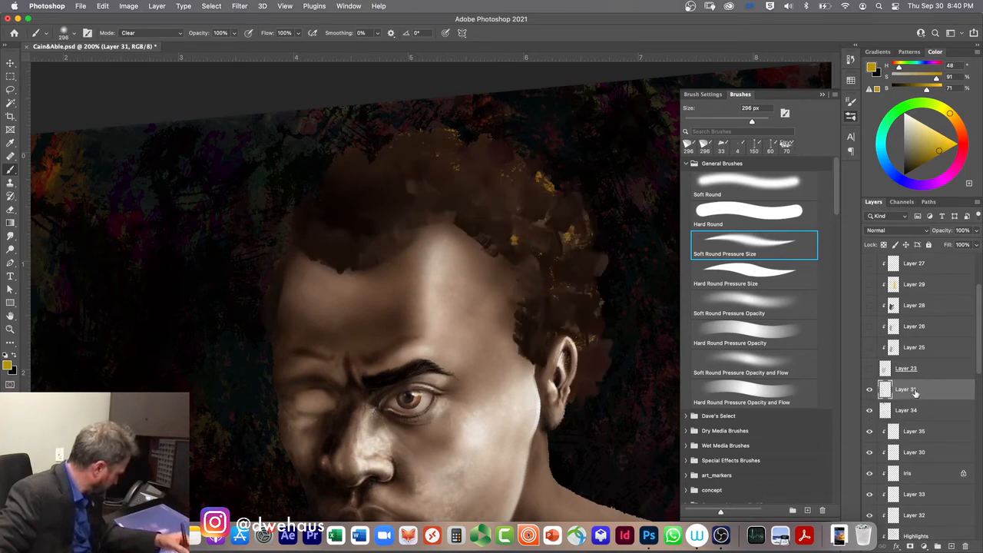
click(870, 392)
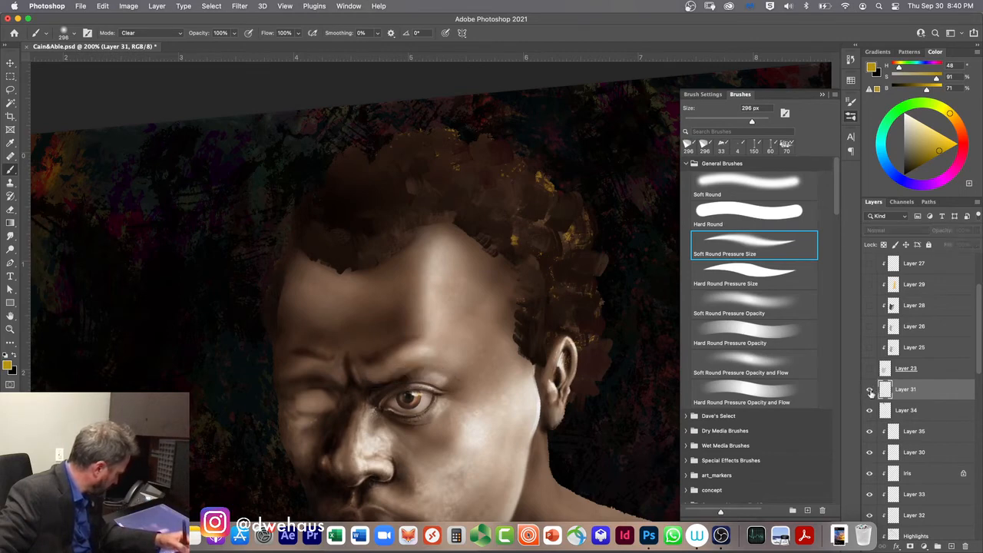
click(870, 392)
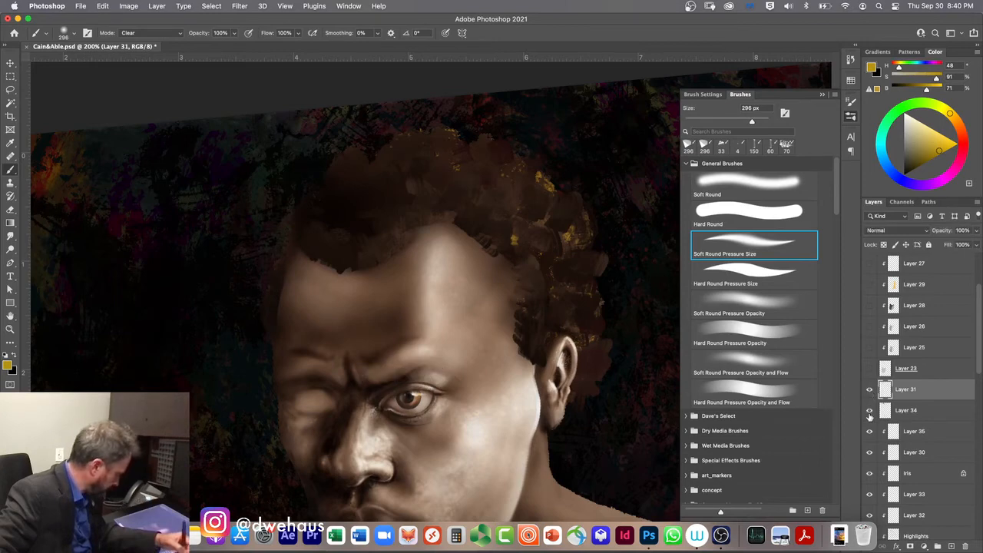
click(870, 413)
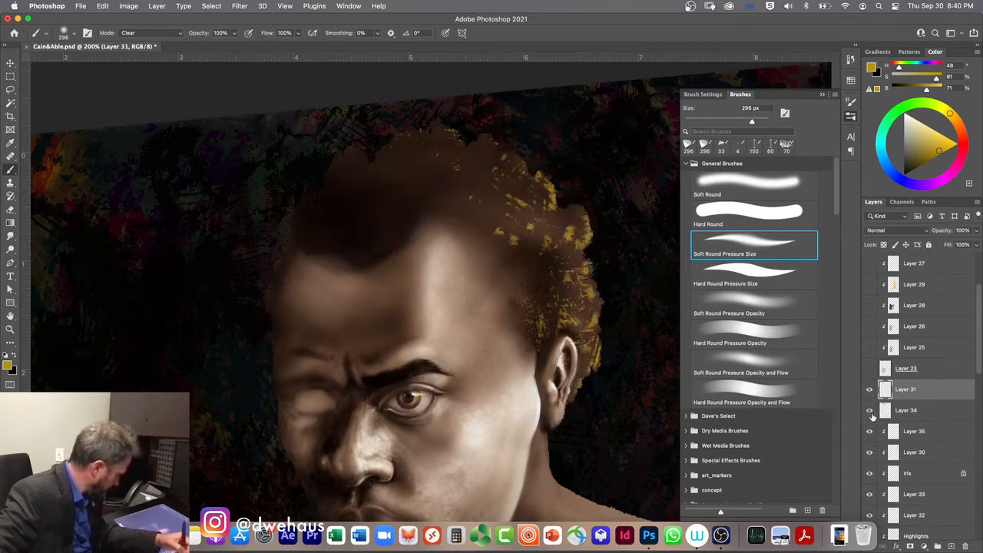
click(870, 416)
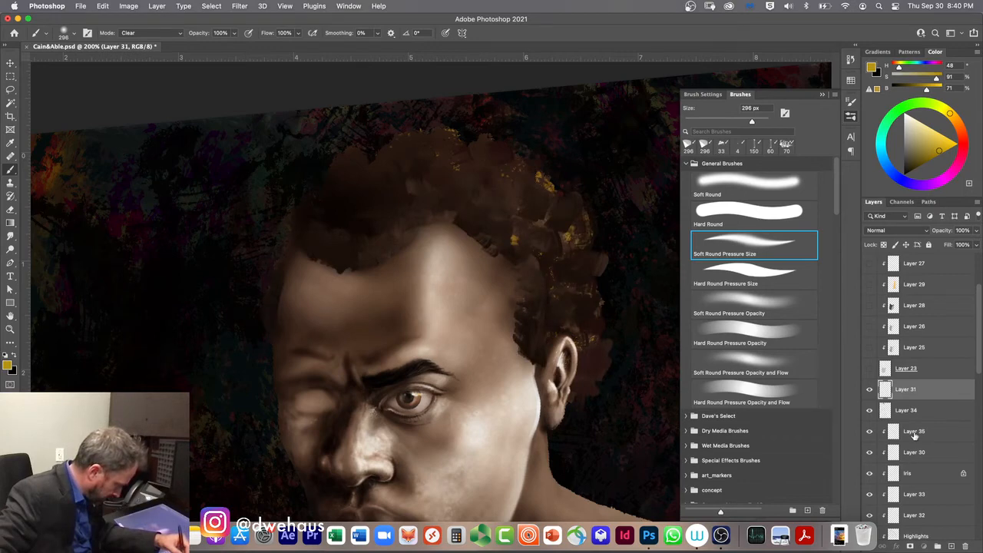
- Move Layer 35 above Layer 34 as an unclipped layer and compare the hair with each of the two hidden and shown
mouse_move(914, 434)
mouse_down()
mouse_move(911, 397)
mouse_move(885, 406)
mouse_up()
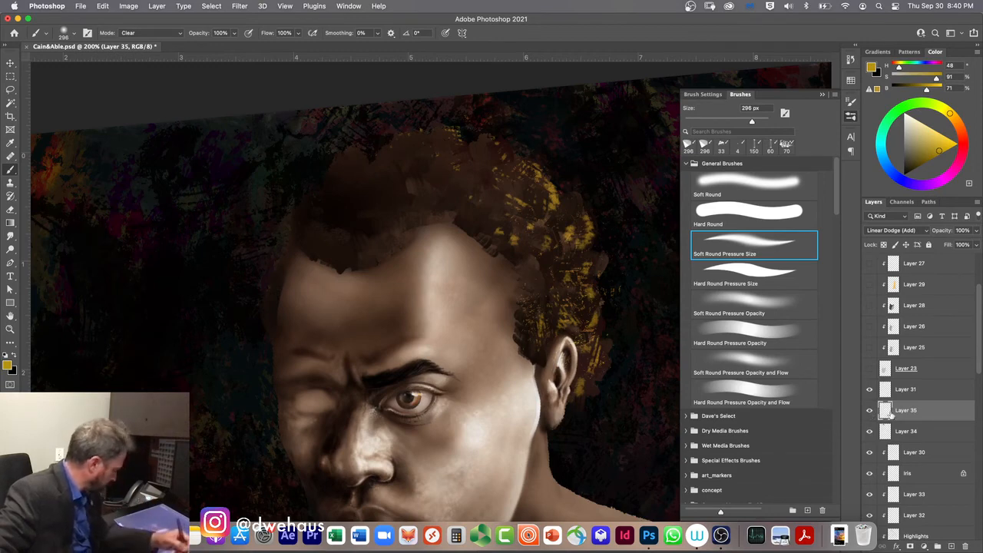
click(869, 412)
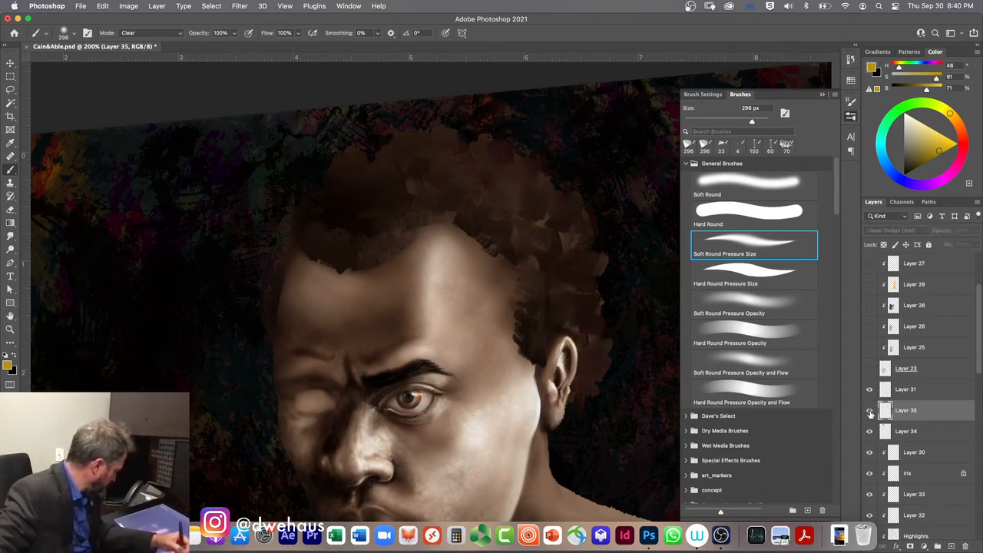
click(870, 413)
click(870, 412)
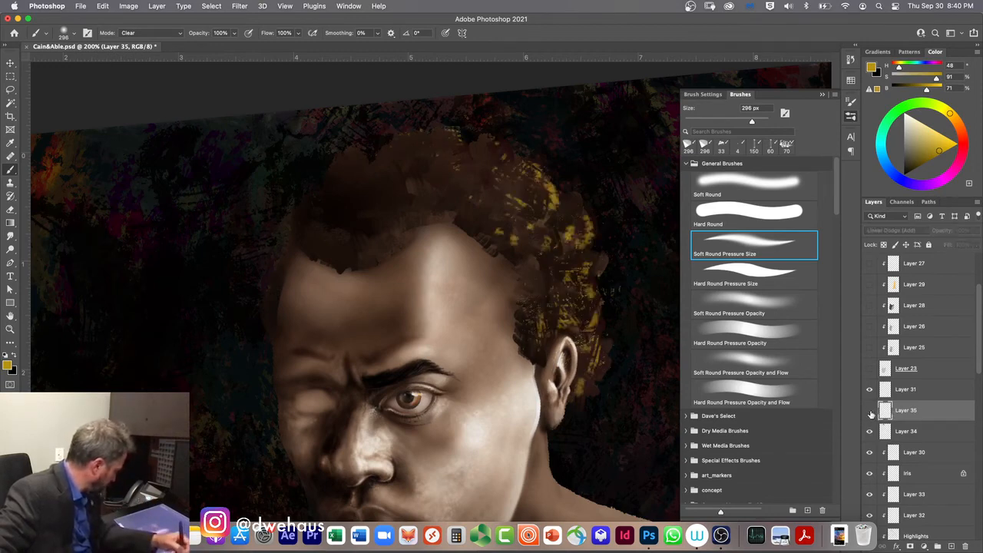
click(870, 413)
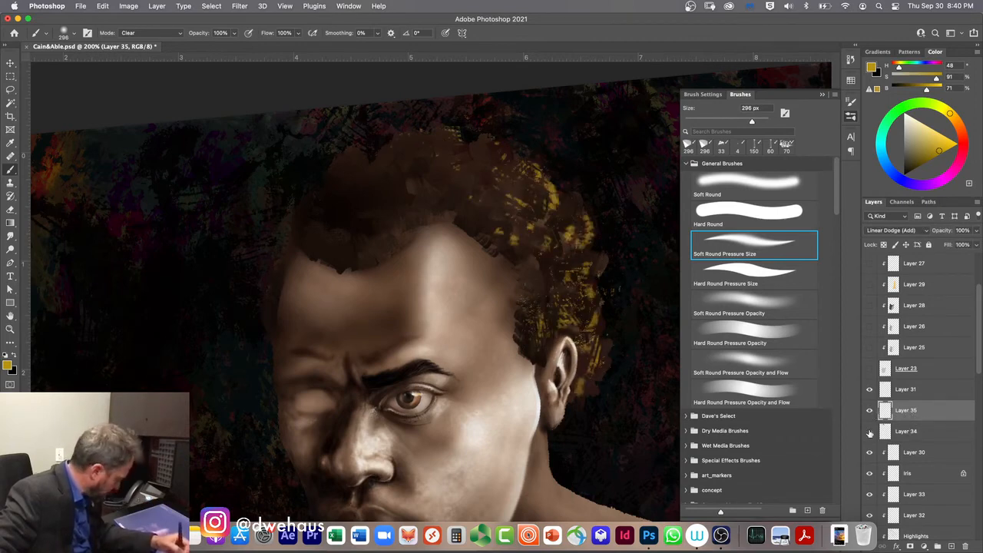
click(870, 432)
click(870, 432)
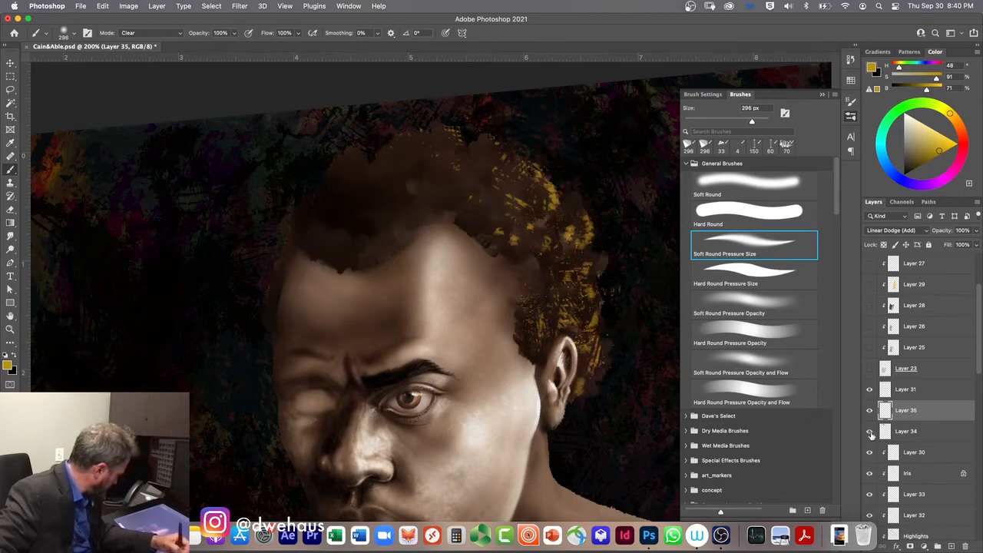
click(870, 432)
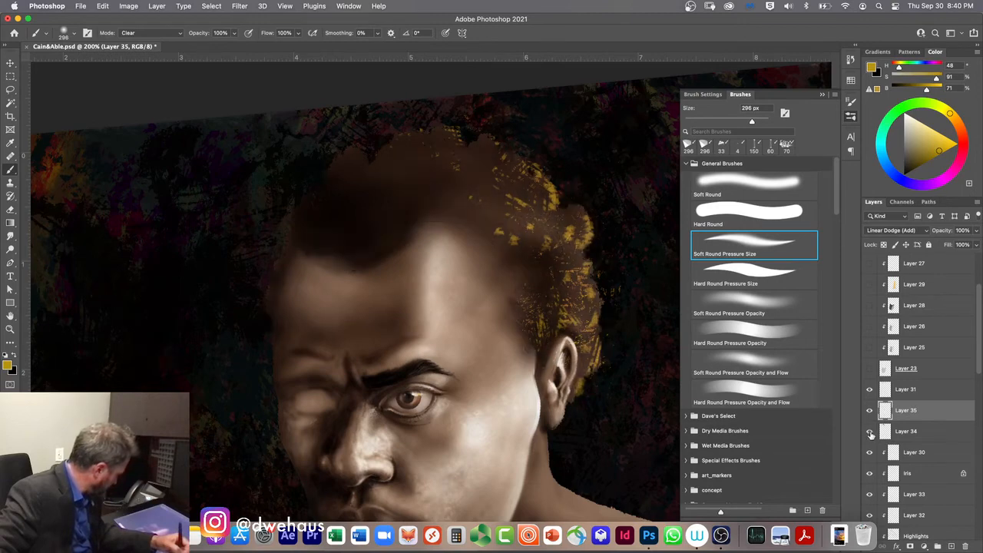
click(870, 432)
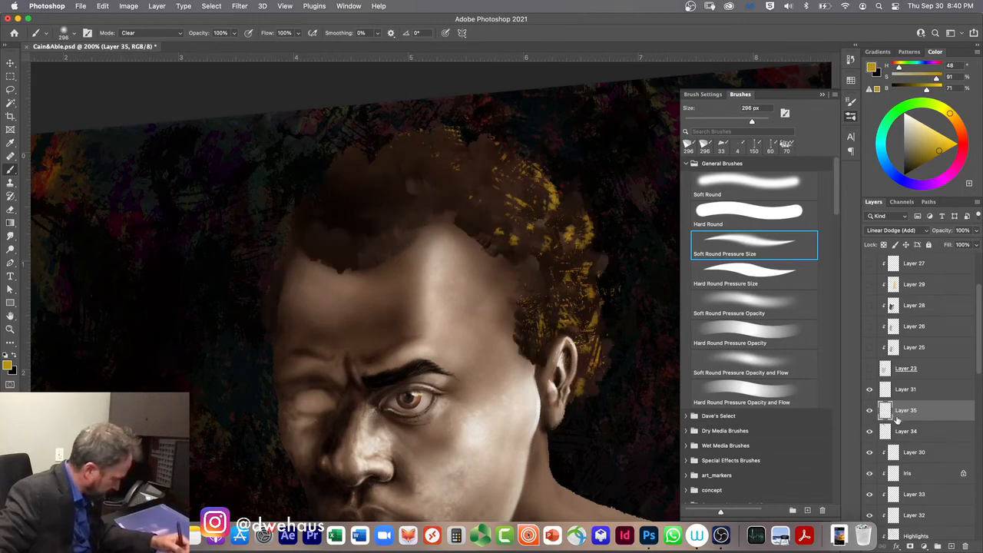
- Return Layer 34 to the clipping group beneath Layer 35 and compare the figure at 100% with Layer 35 hidden and shown
key(super+minus)
key(super+minus)
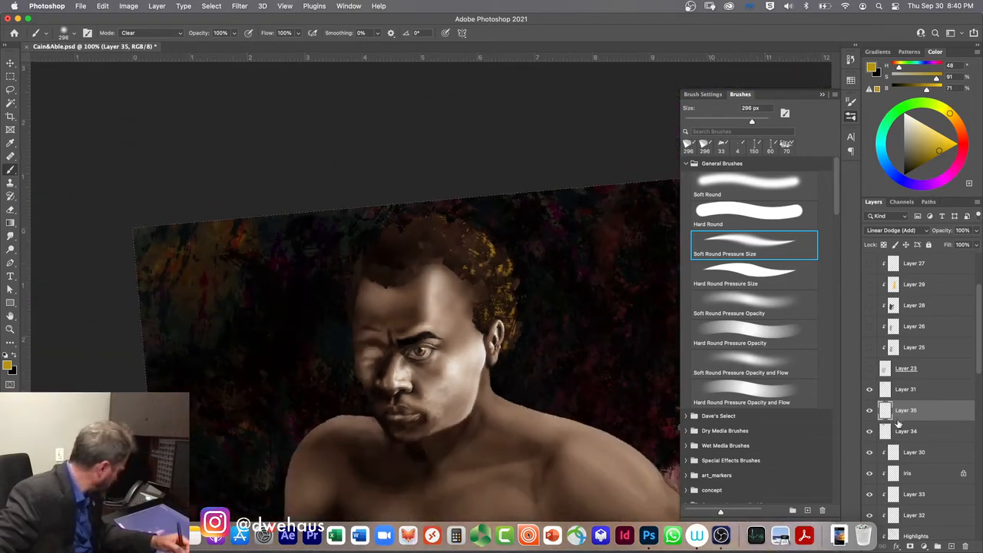
key(super+plus)
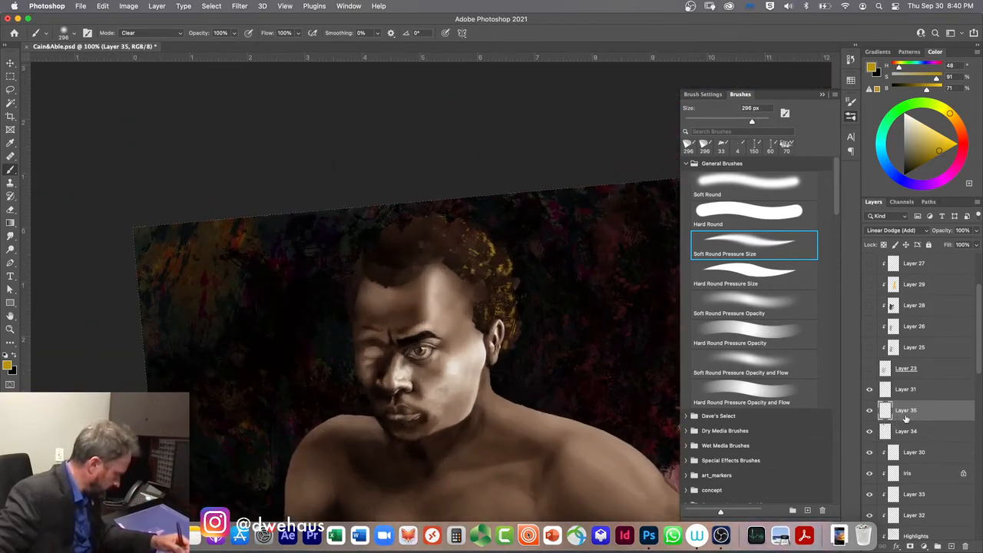
drag(908, 440, 910, 459)
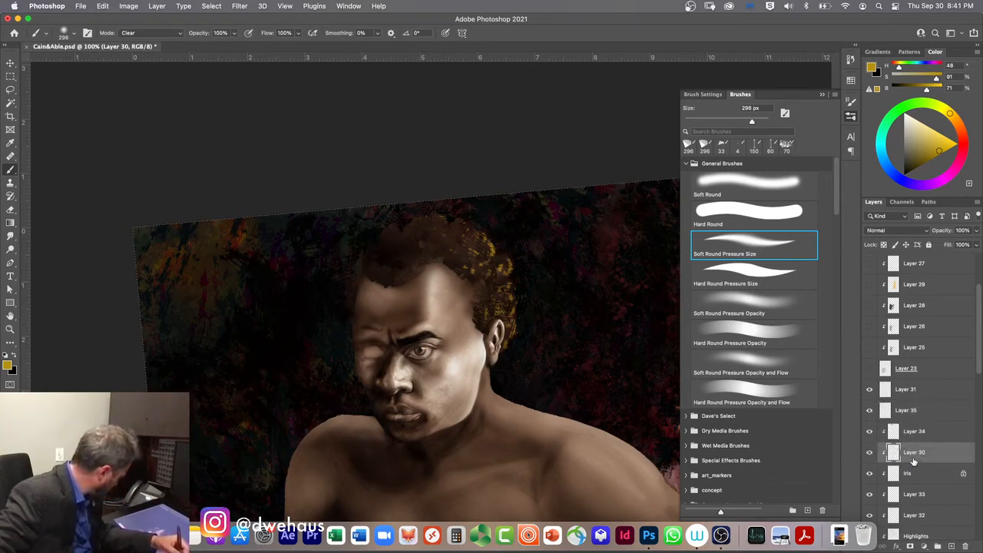
click(911, 415)
click(870, 413)
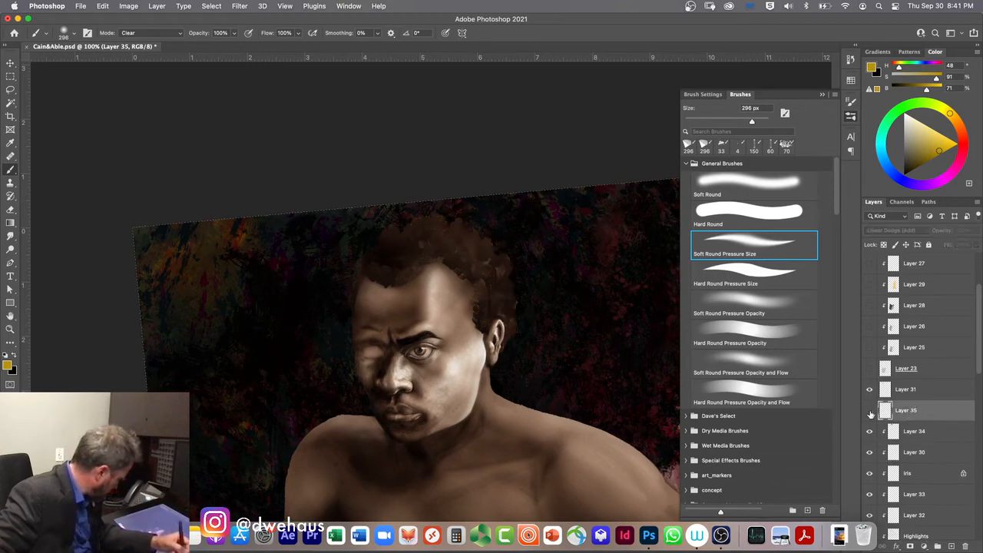
click(870, 413)
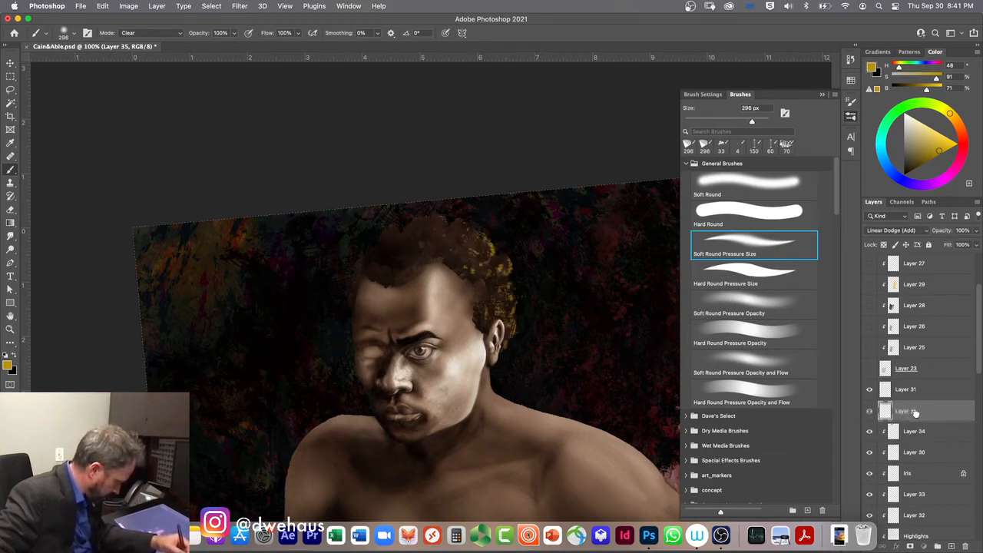
- Clip Layer 35 into the group directly above Layer 34 and compare the gold highlights with Layer 35 hidden and shown
drag(916, 414, 920, 440)
drag(917, 409, 916, 439)
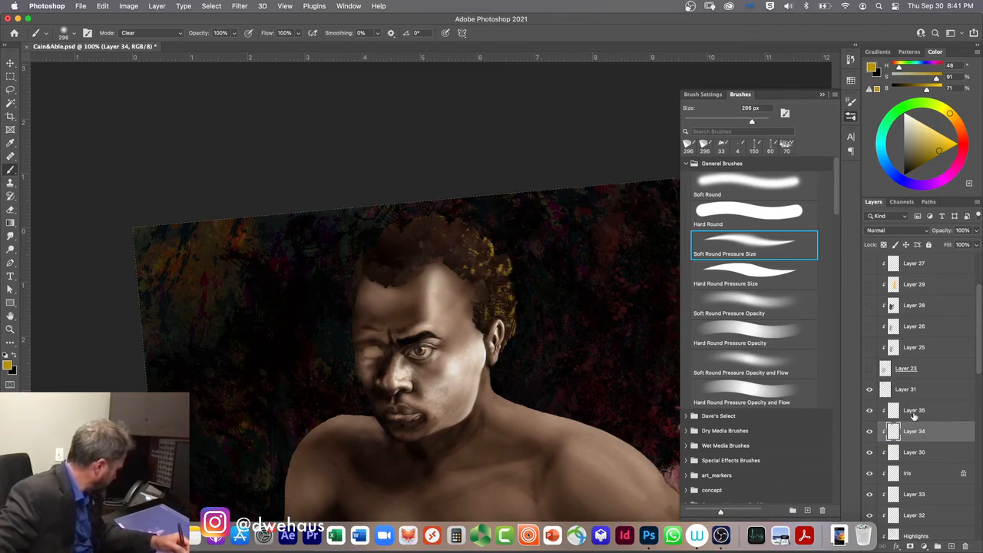
click(870, 412)
click(869, 413)
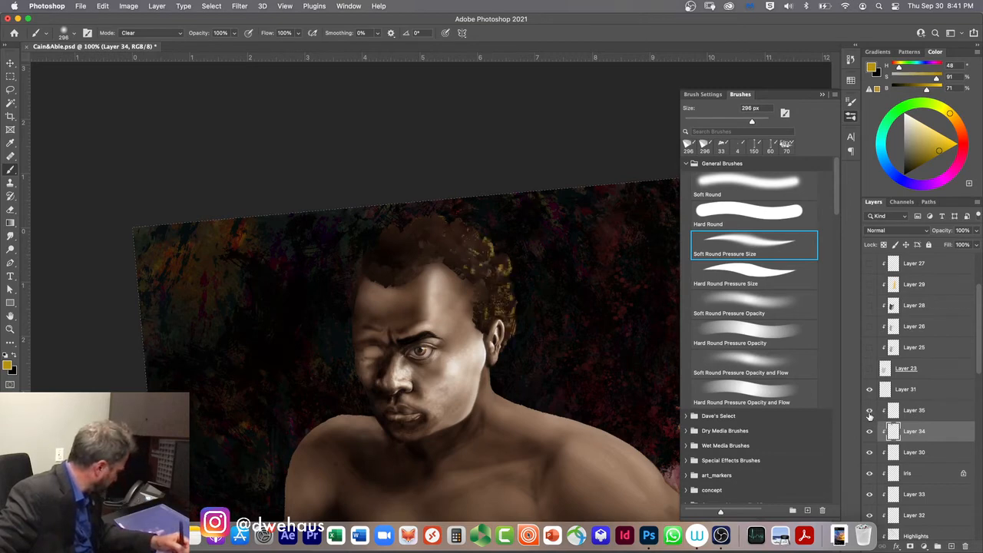
- Compare the hair and face with Layer 34 and Layer 30 hidden and shown in turn
click(870, 431)
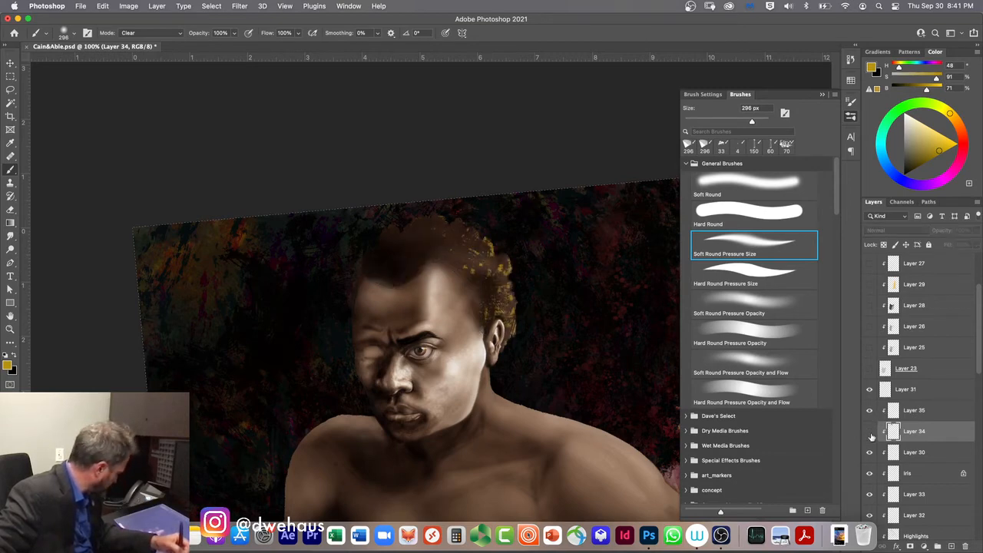
click(870, 431)
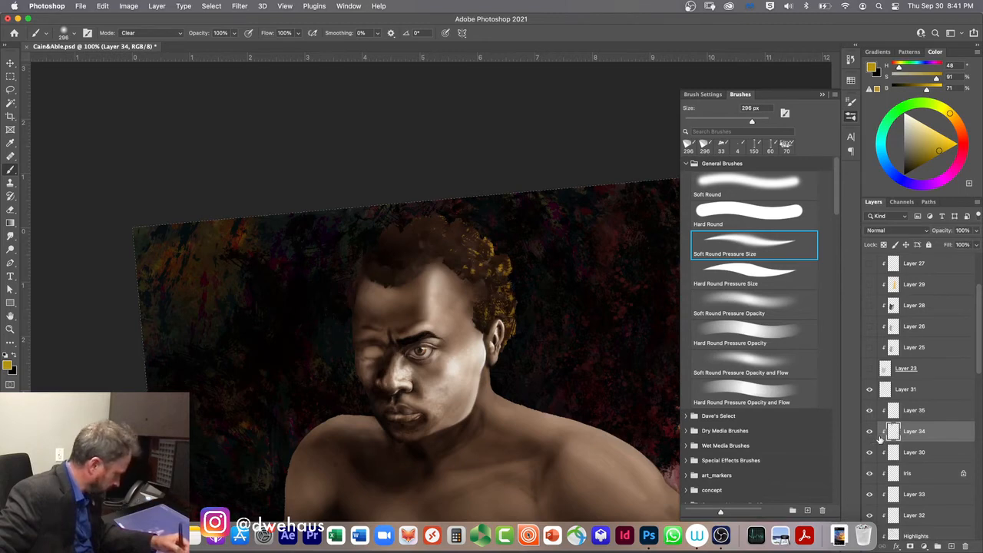
click(871, 455)
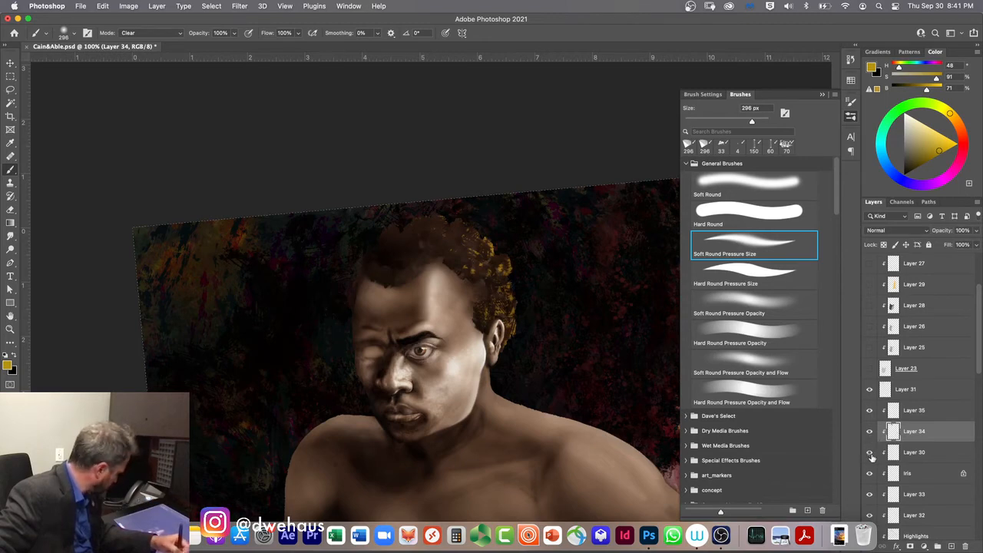
click(871, 455)
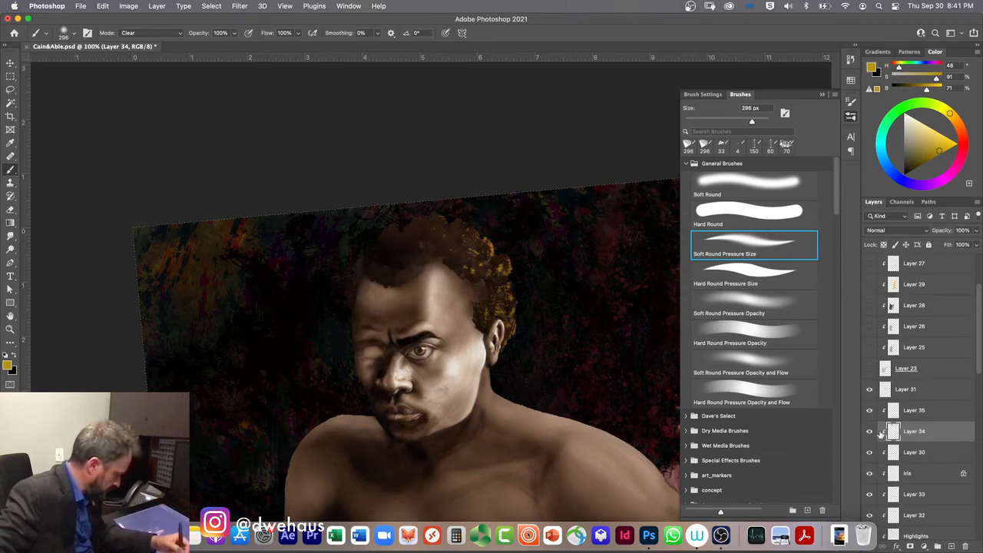
click(869, 456)
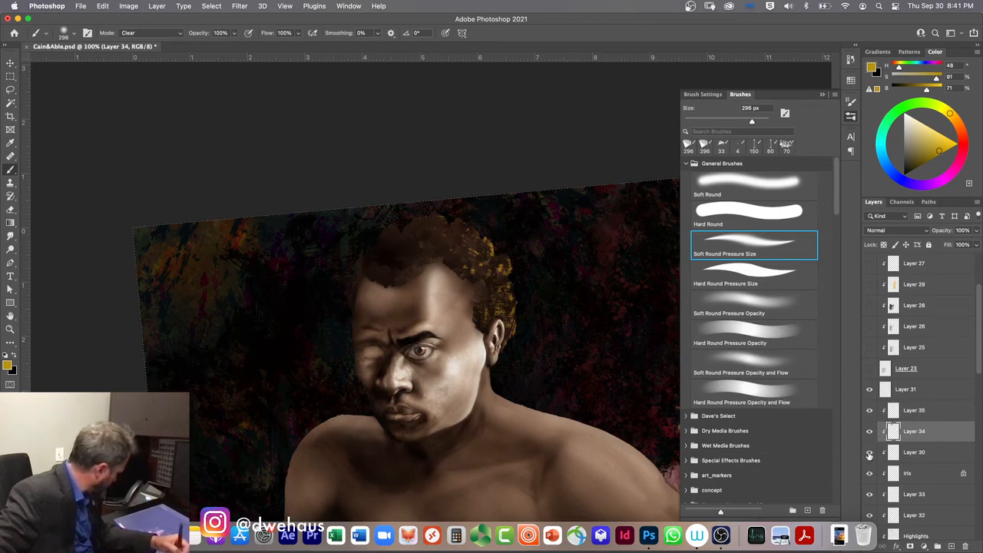
click(870, 455)
click(869, 456)
click(869, 455)
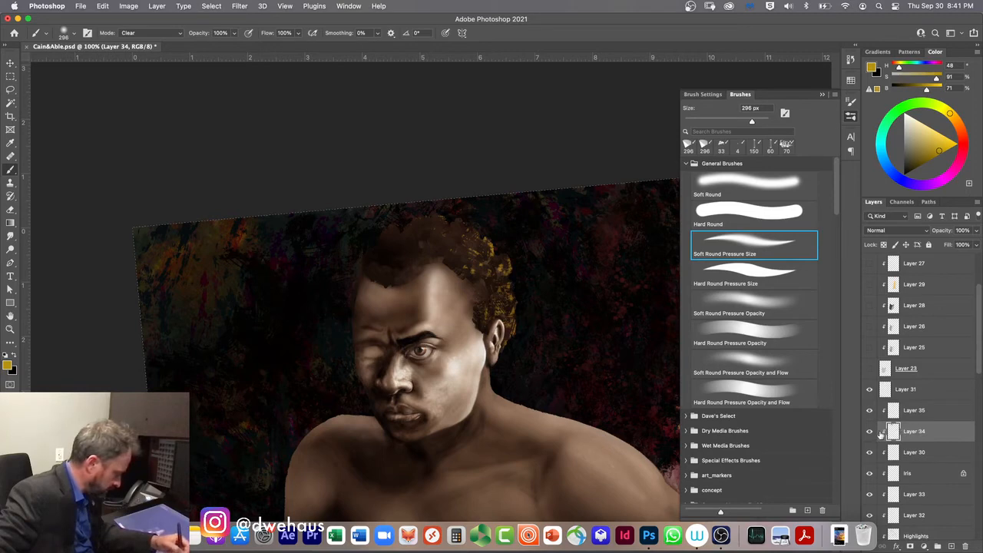
click(870, 432)
click(870, 432)
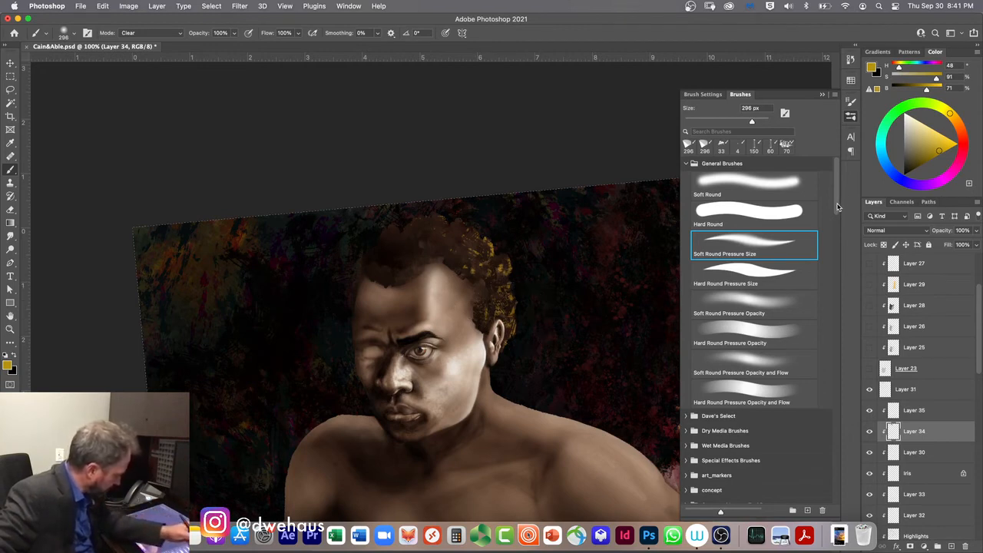
- Paint dark brown sampled from the hair near the temple on Layer 34 with the Kyle's Real Oils - Palette Knife Bonus brush
scroll(835, 221, down, 2)
drag(836, 220, 825, 343)
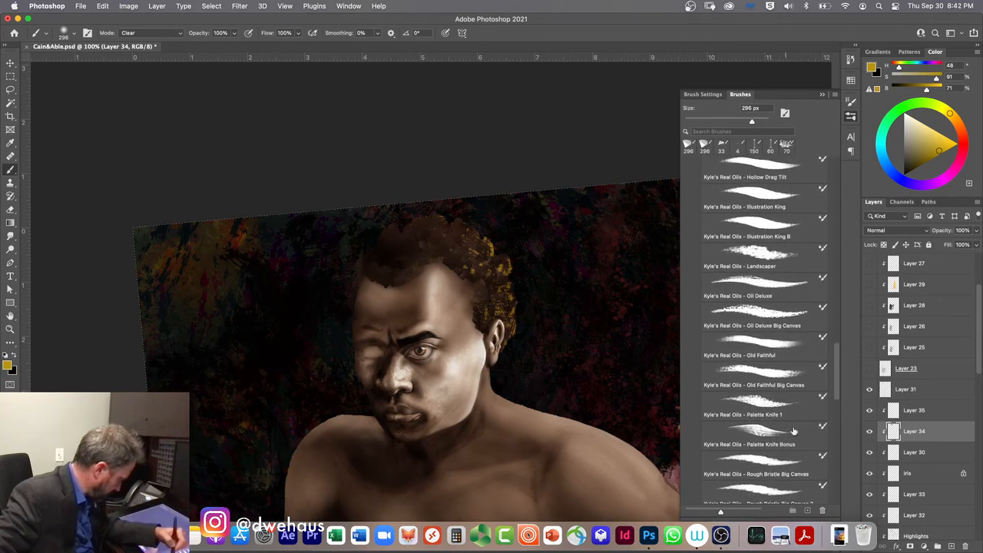
click(764, 435)
mouse_move(522, 328)
mouse_down()
mouse_move(513, 311)
mouse_move(484, 301)
mouse_move(476, 265)
mouse_move(484, 282)
mouse_up()
alt+click(481, 281)
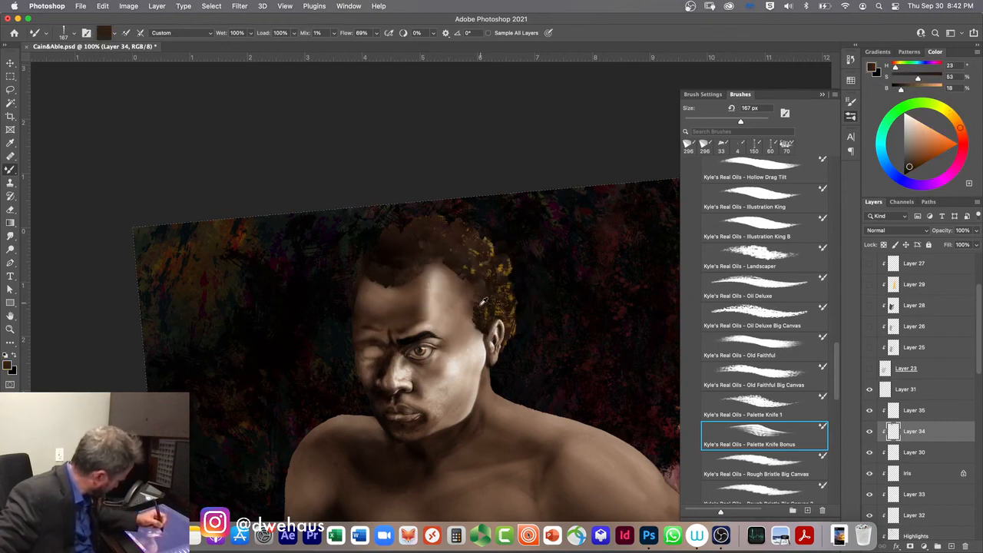
alt+click(482, 307)
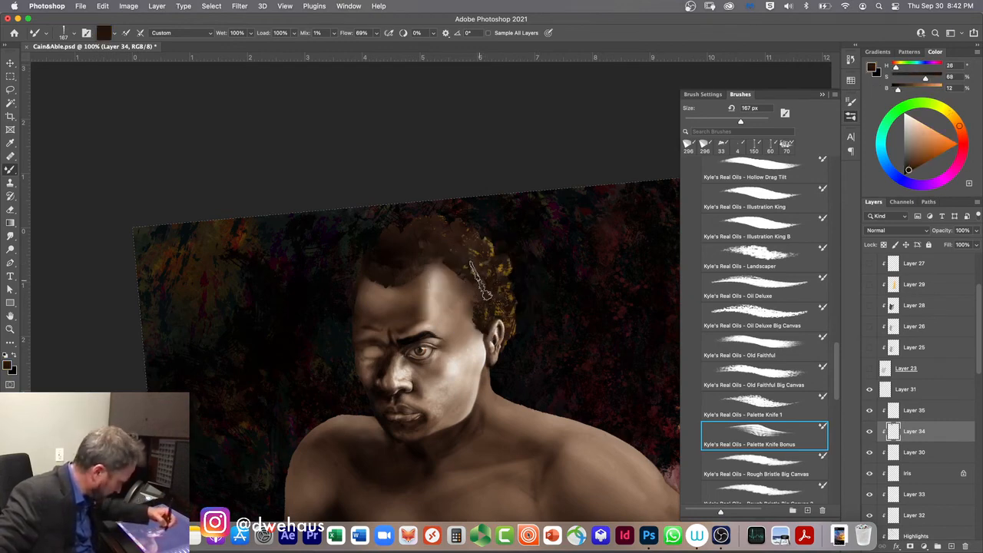
drag(473, 288, 480, 279)
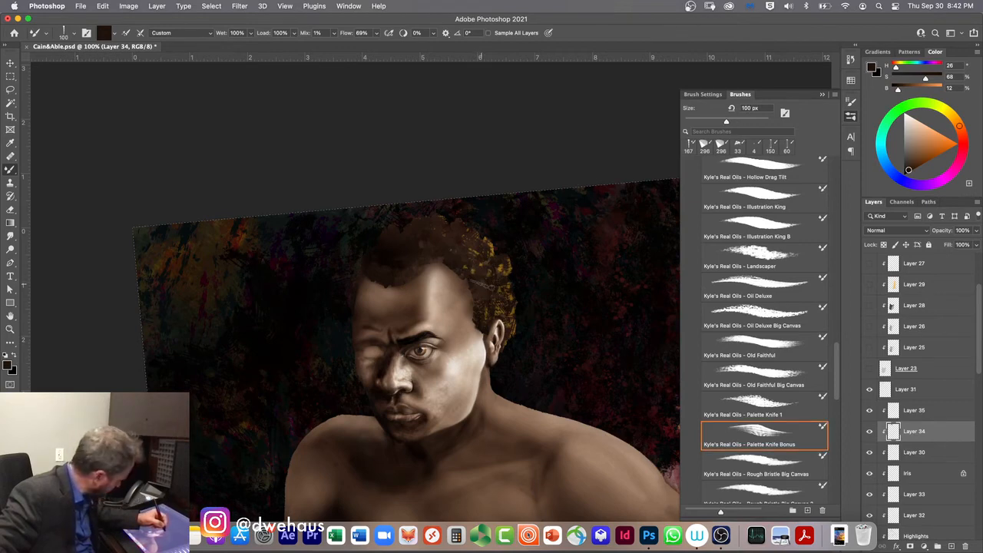
- Reduce the Palette Knife Bonus brush to 50 px and paint fine dark strokes along the temple hairline
key(bracketleft)
key(bracketleft)
key(bracketleft)
key(bracketleft)
key(bracketleft)
key(bracketleft)
key(bracketright)
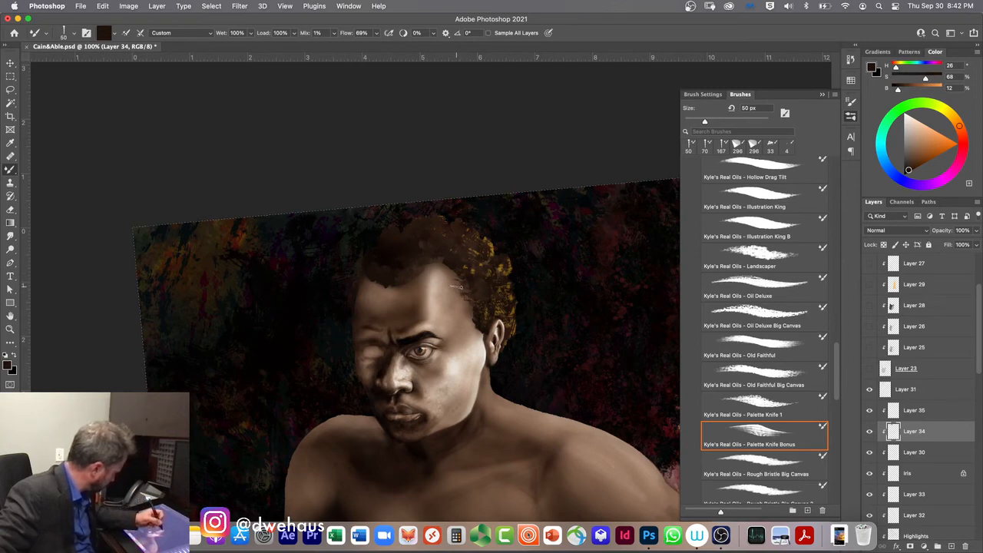
- Repeatedly undo and repaint the short temple hairline strokes on Layer 34, resampling a dark brown from the hair for the last ones
key(super+z)
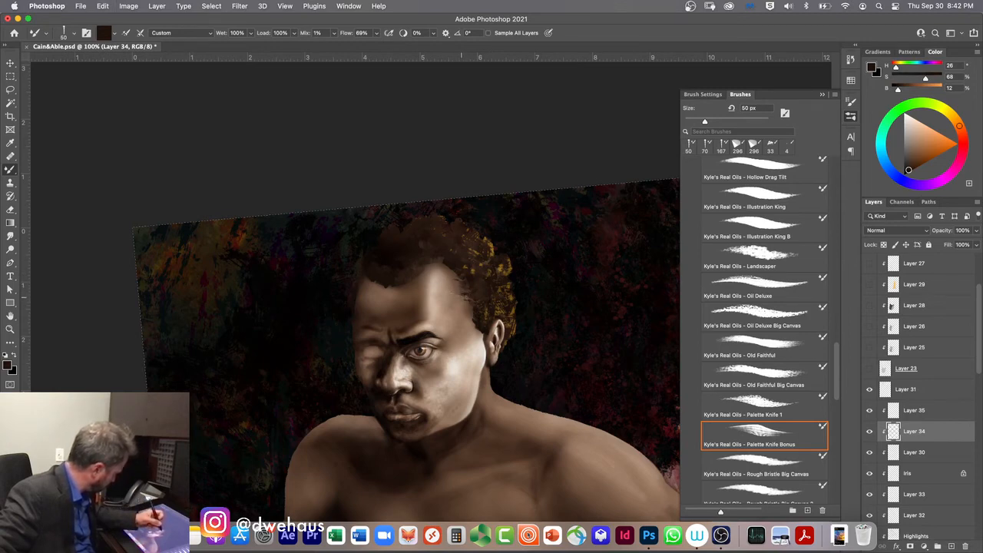
key(super+z)
key(super+z)
key(super+z)
key(super+z)
key(super+z)
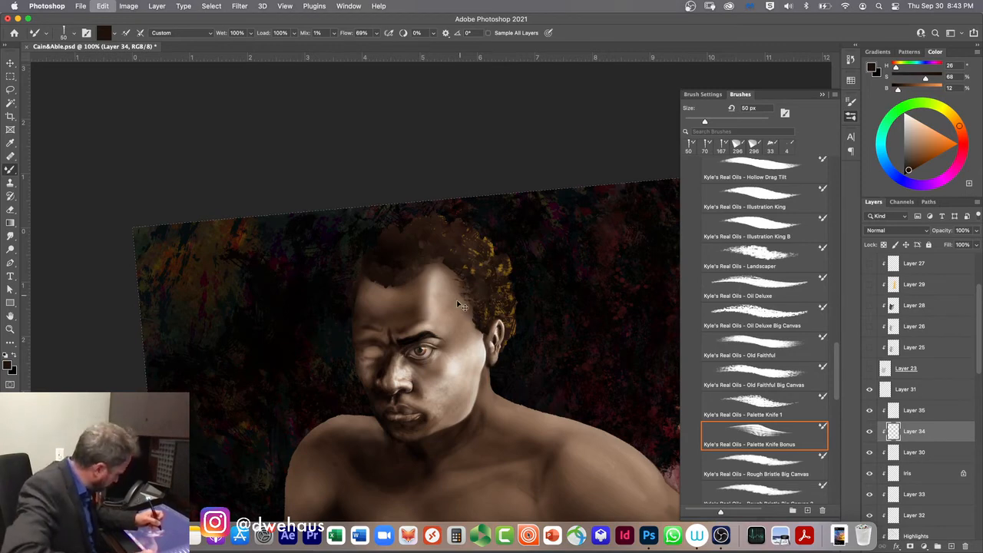
key(super+z)
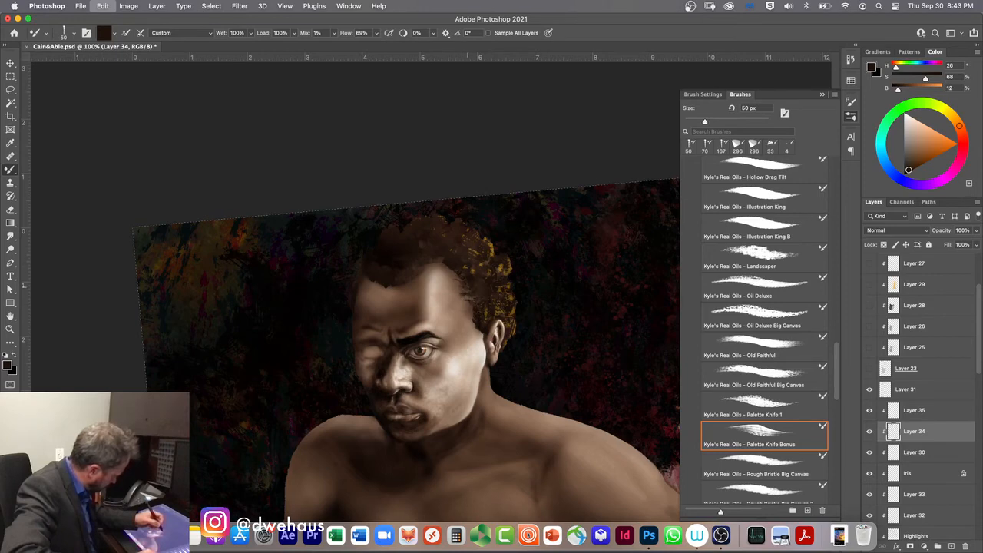
key(super+z)
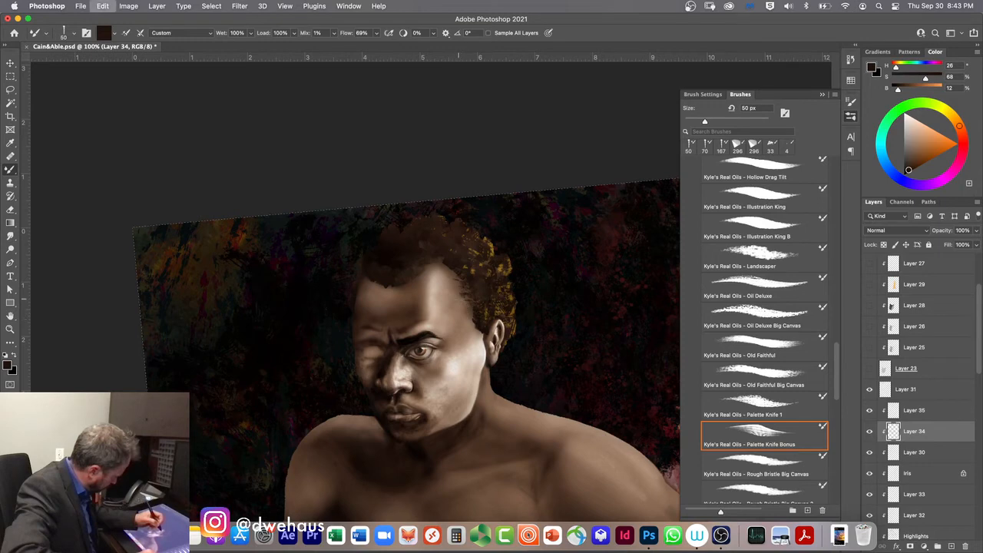
key(super+z)
key(super+z)
key(super+z)
key(super+z)
key(super+z)
key(super+z)
key(super+z)
key(super+z)
key(super+z)
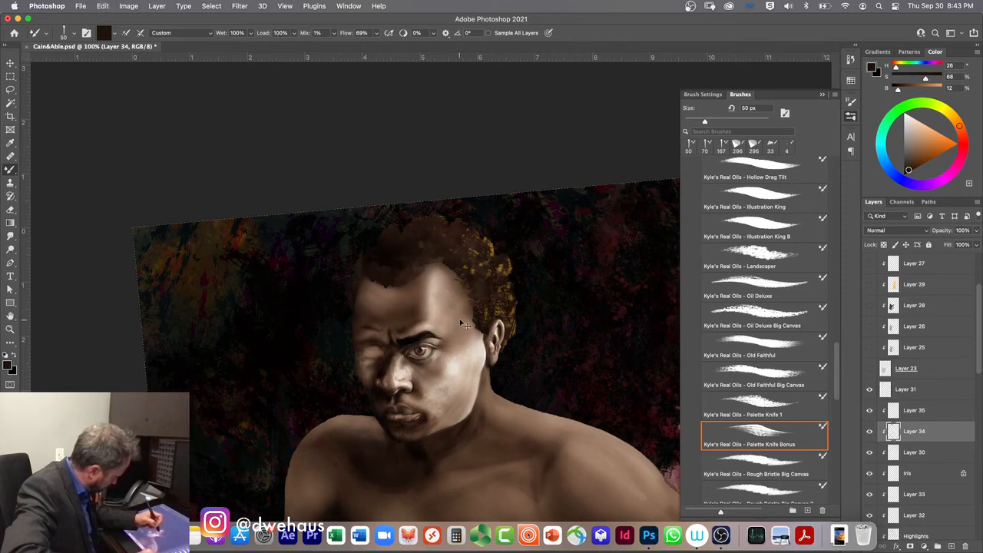
key(super+z)
key(super+z)
key(super+z)
key(super+z)
key(super+z)
key(super+z)
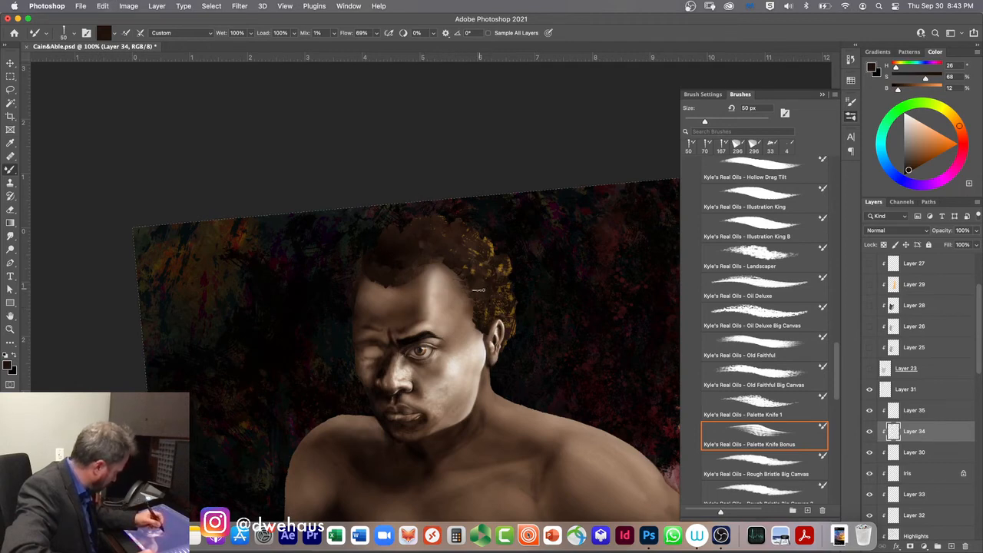
alt+click(476, 281)
drag(476, 281, 482, 293)
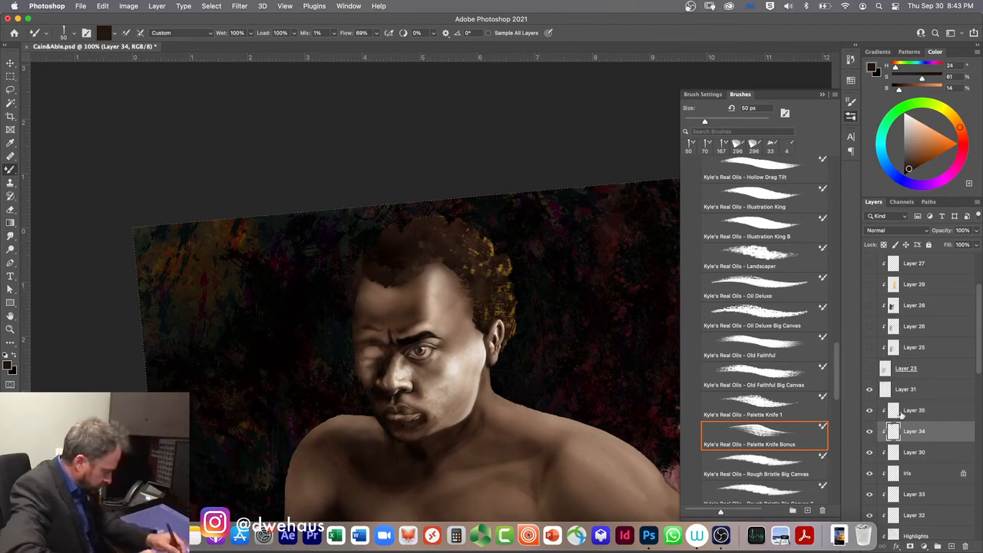
- Compare the hair with Layer 35 hidden and shown, and make Layer 35 the active layer
click(870, 413)
click(870, 413)
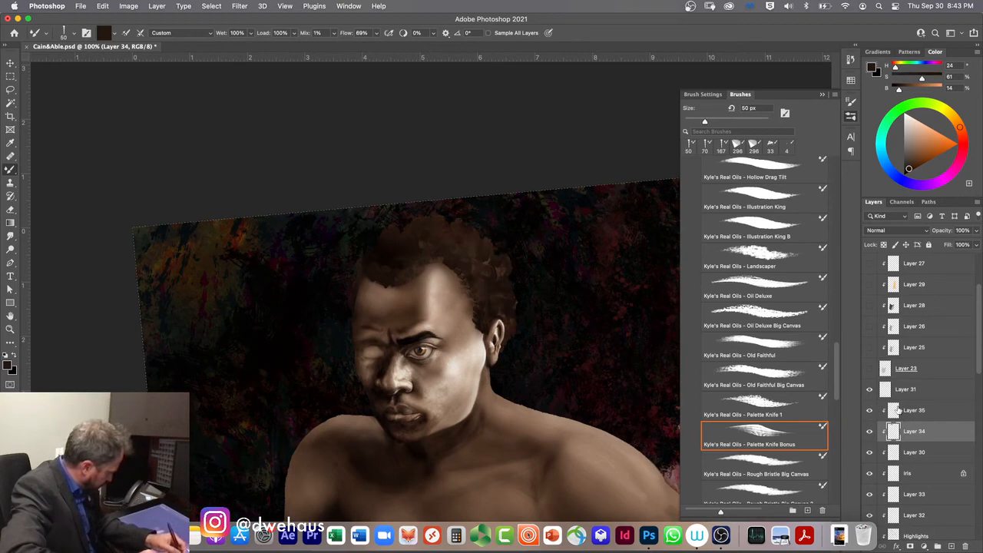
click(913, 412)
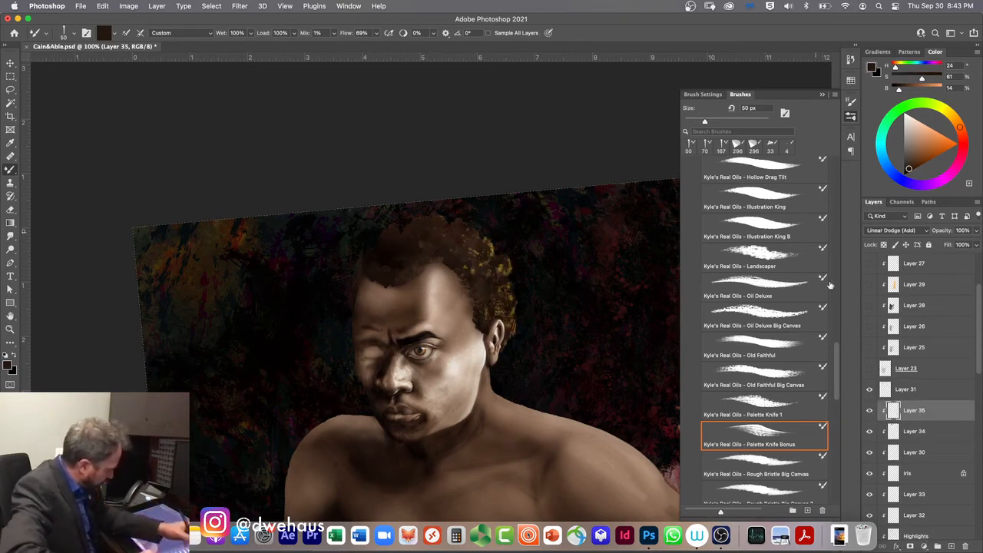
- Try to soften the gold highlights near the temple on Layer 35 with the Soft Round mixer brush at 50 px
scroll(836, 308, up, 5)
drag(835, 309, 835, 208)
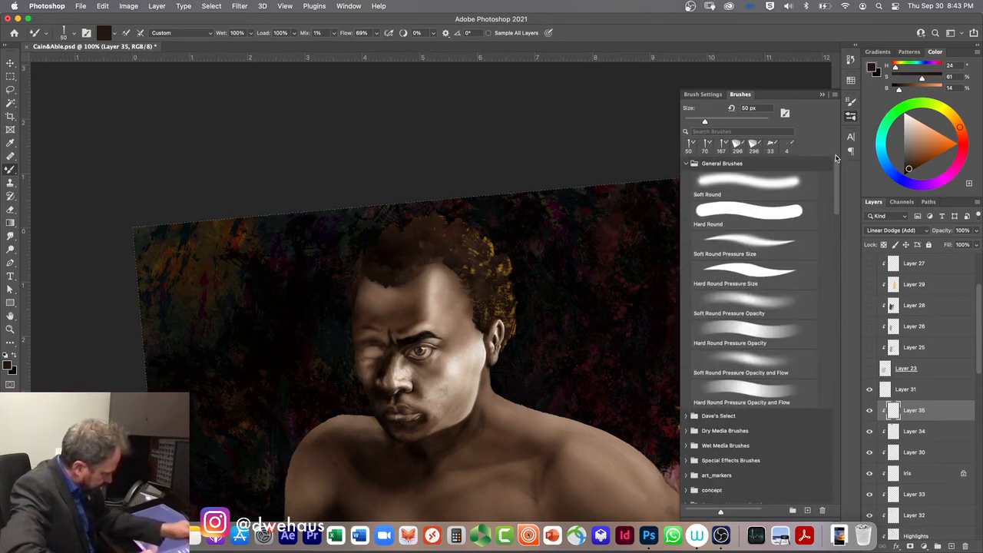
click(701, 184)
click(471, 270)
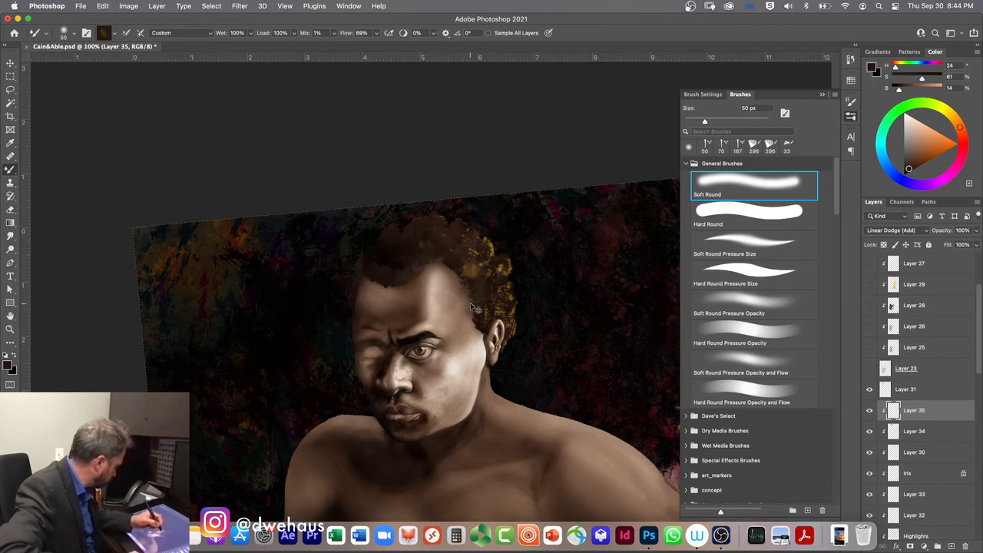
key(super+z)
key(super+z)
key(super+z)
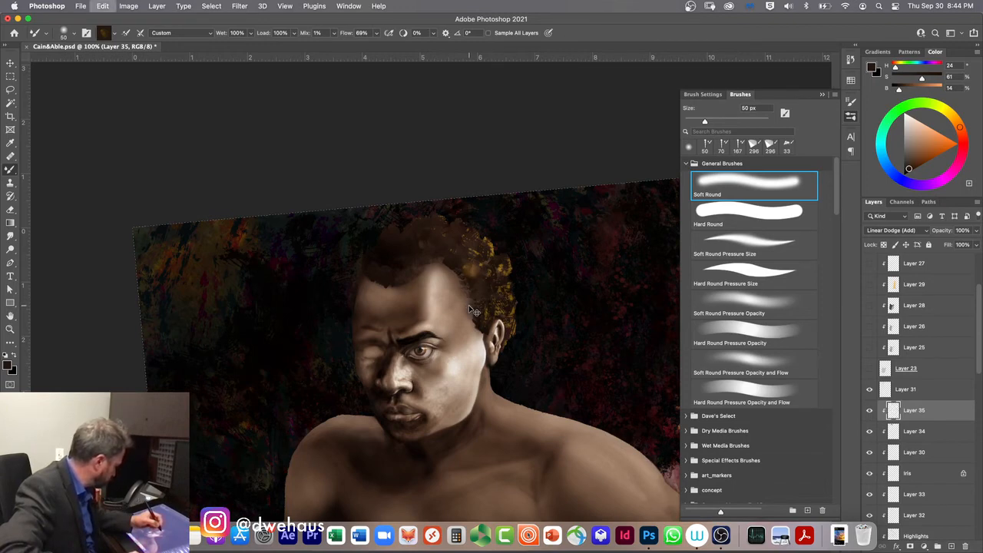
key(super+z)
key(super+z)
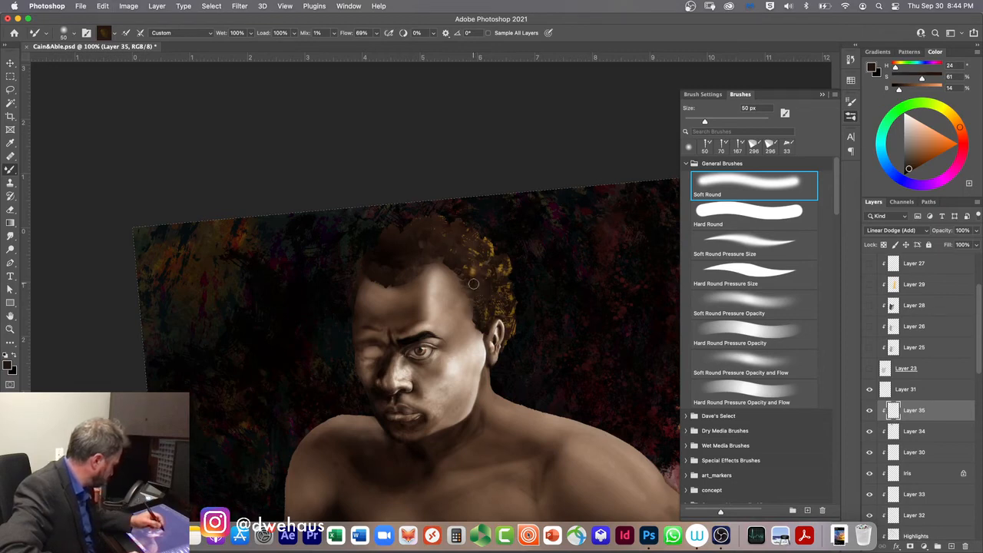
- Fade the gold highlights near the temple on Layer 35 using the Brush tool in Clear mode at 125 px and 20% opacity
click(9, 172)
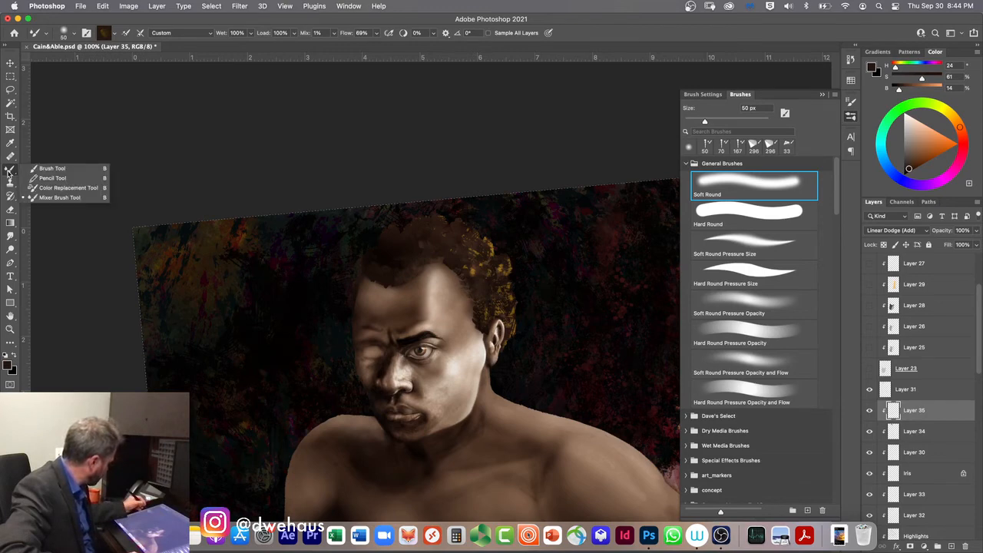
click(34, 168)
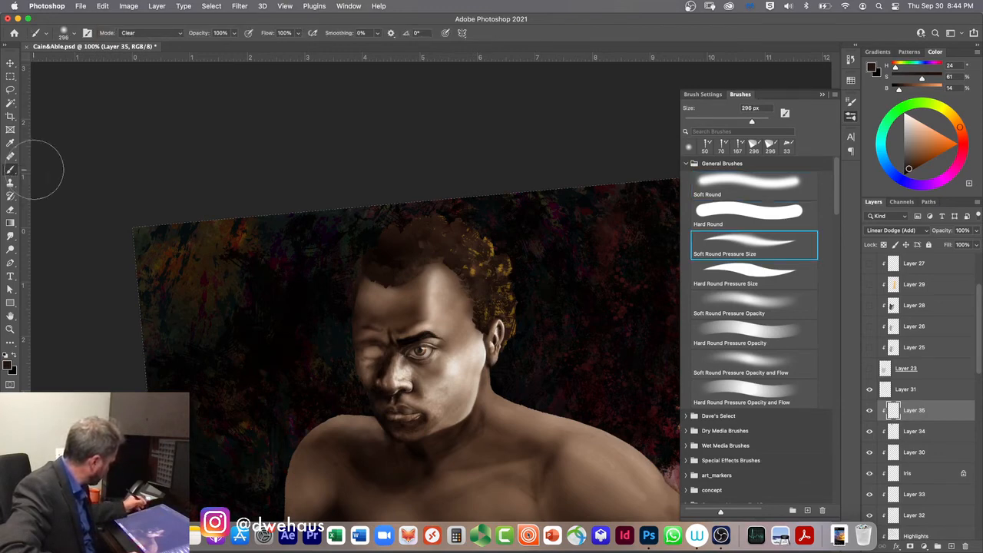
mouse_move(407, 295)
mouse_down()
mouse_move(470, 265)
mouse_move(469, 273)
mouse_up()
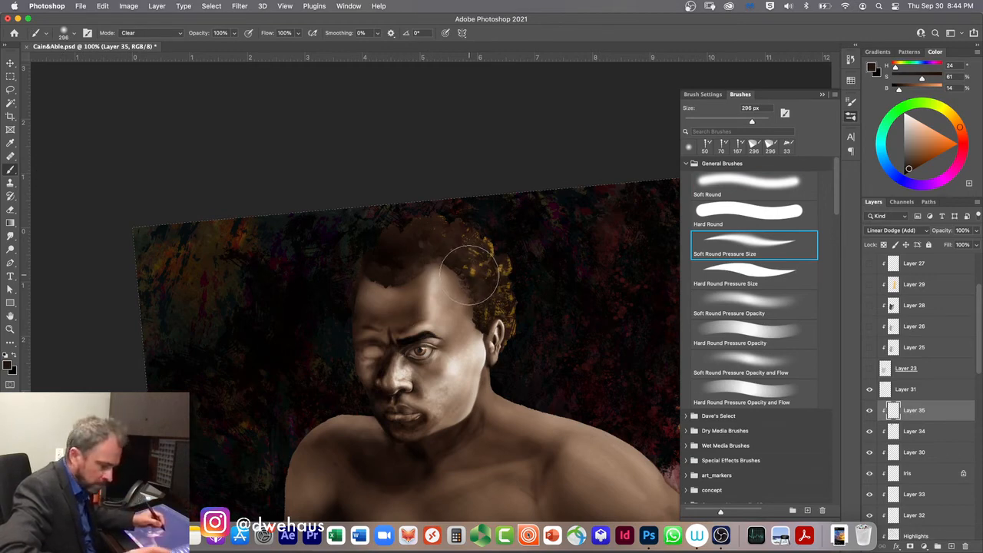
alt+click(594, 448)
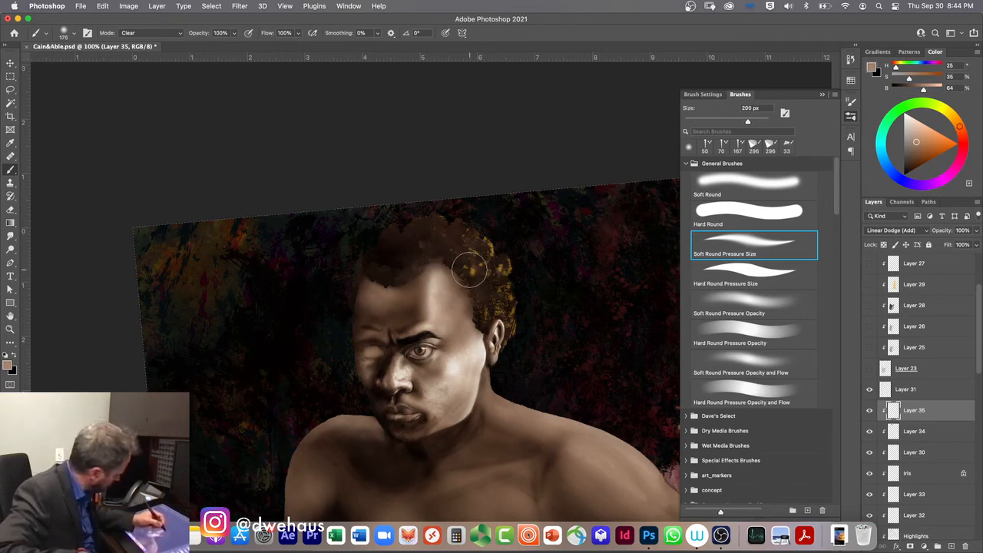
key(bracketleft)
key(bracketleft)
key(bracketleft)
key(bracketleft)
key(bracketleft)
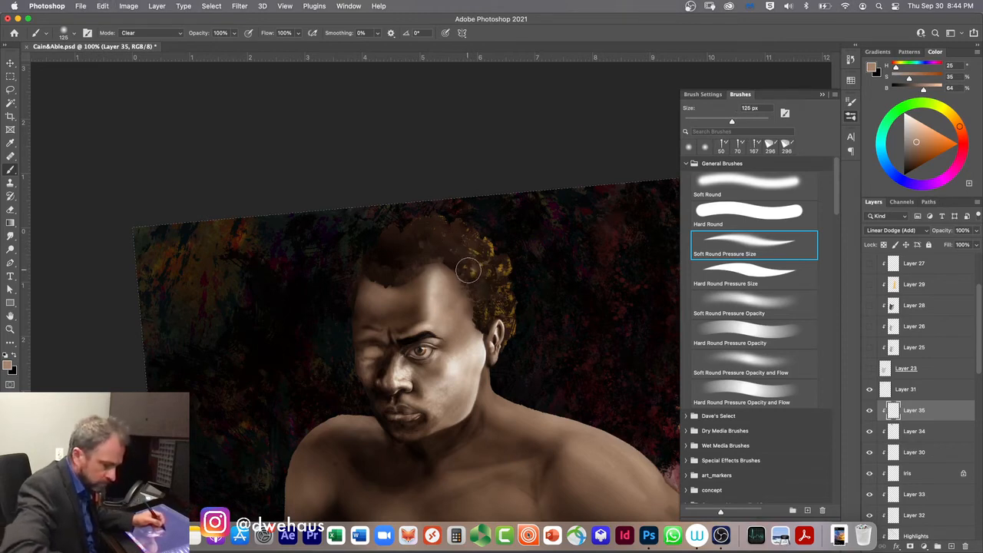
key(2)
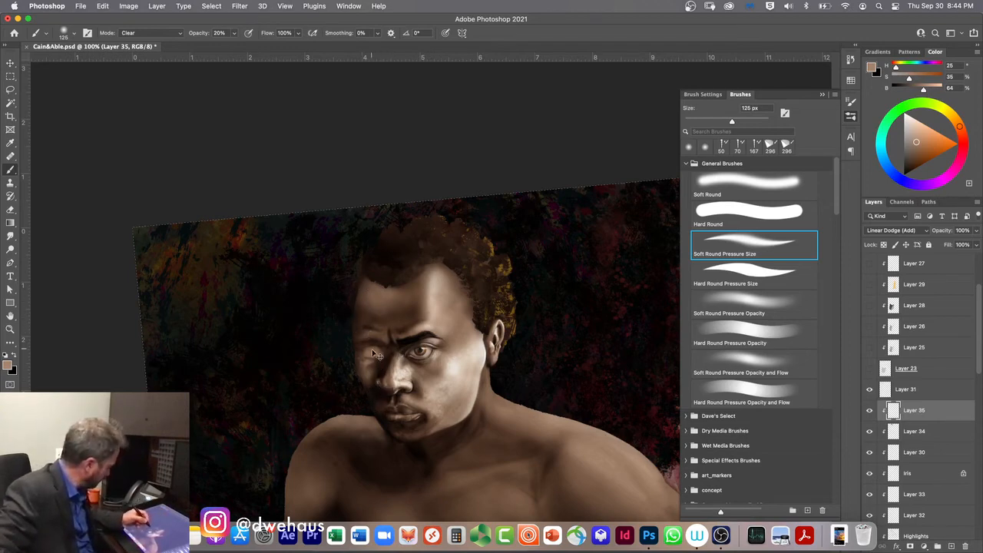
- Examine the face and hair at 200% with Layer 35 hidden and shown
scroll(367, 329, up, 1)
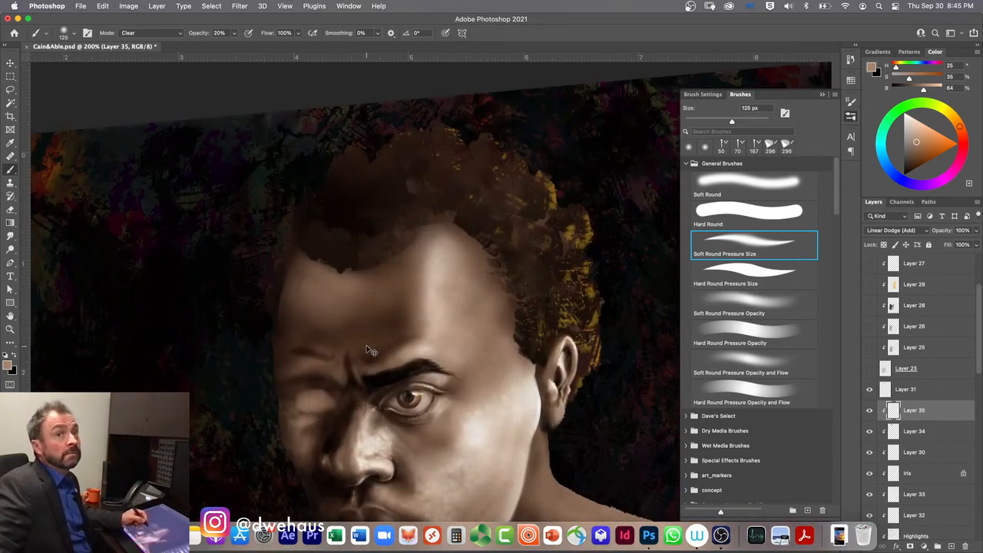
mouse_move(329, 410)
mouse_down()
mouse_move(438, 269)
mouse_move(441, 284)
mouse_move(427, 283)
mouse_move(447, 314)
mouse_up()
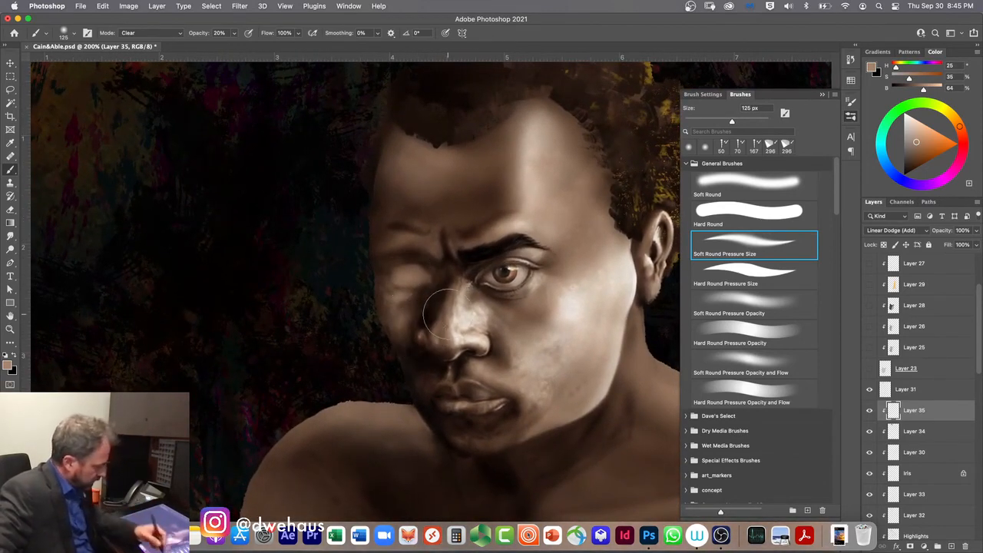
click(870, 411)
click(870, 410)
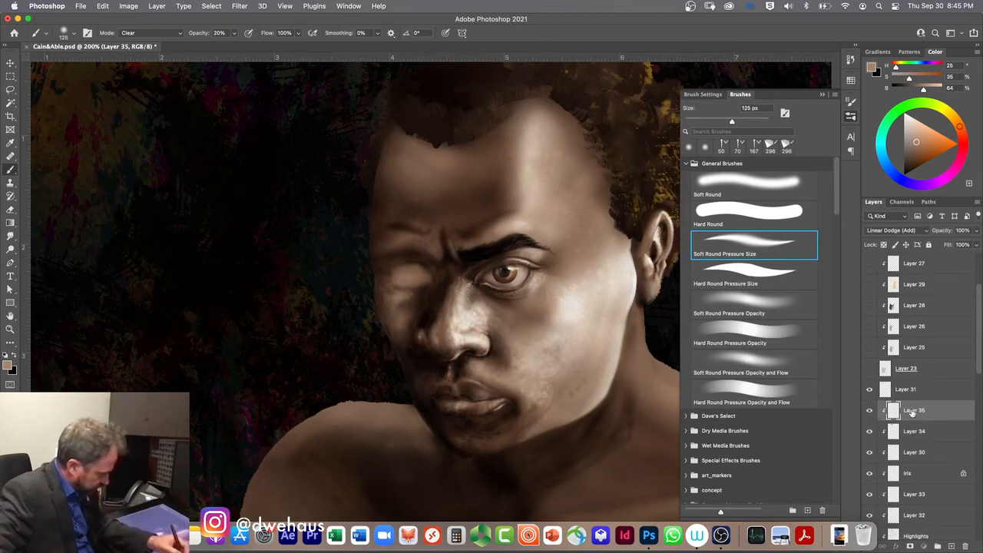
- Rename Layer 35 as Hair Highlights
double_click(912, 411)
text(High)
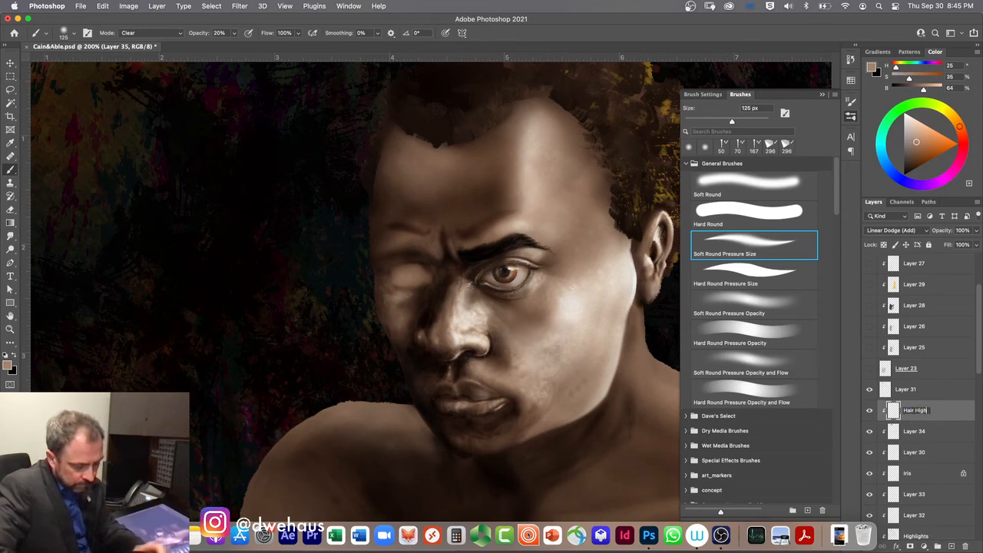
text(air Highlights)
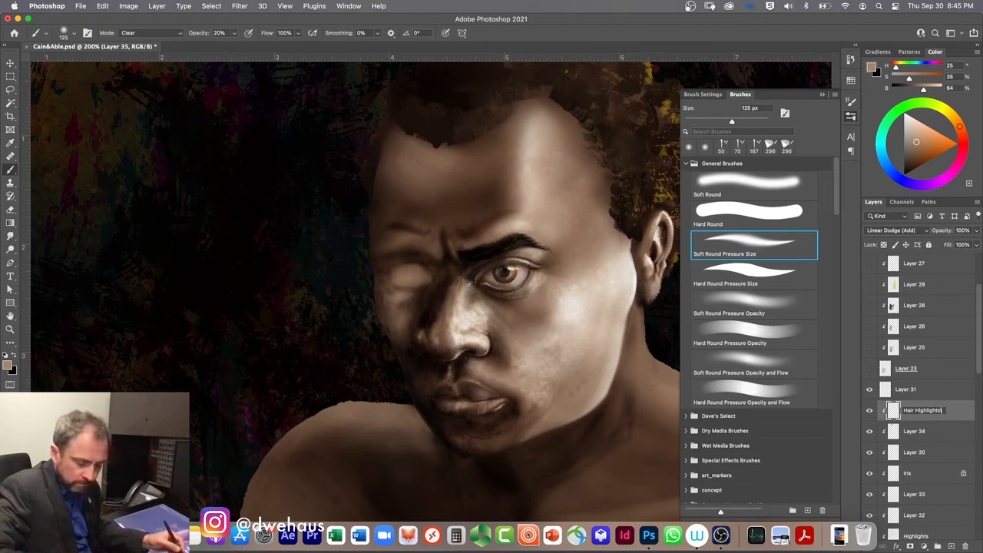
key(Return)
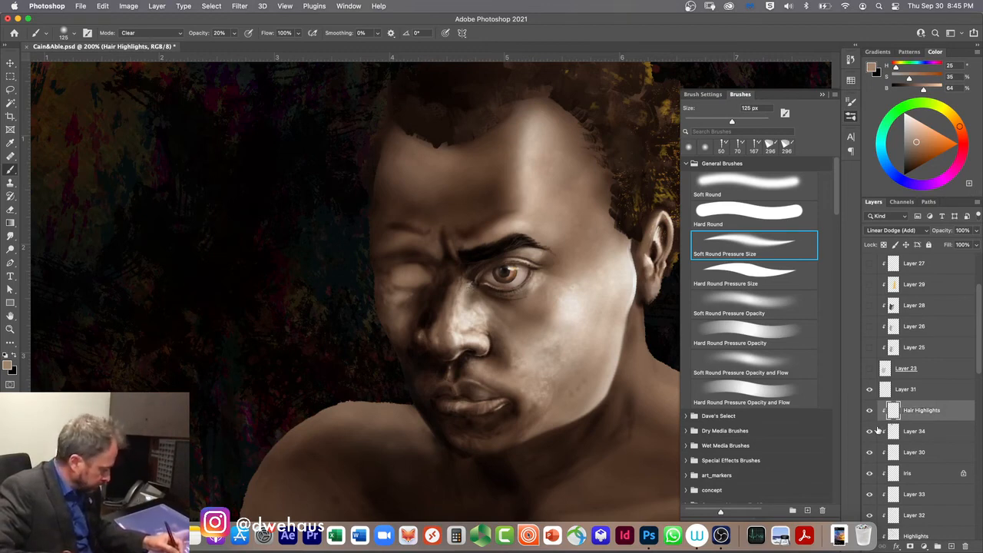
- Check what Layer 34 contributes to the painting and rename it as Painterly Hair
click(870, 431)
click(870, 433)
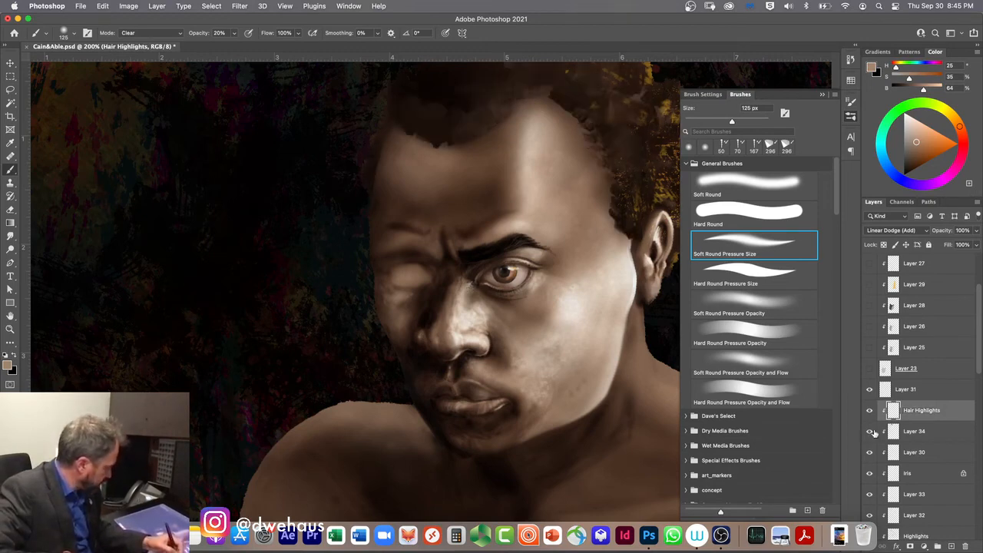
double_click(914, 431)
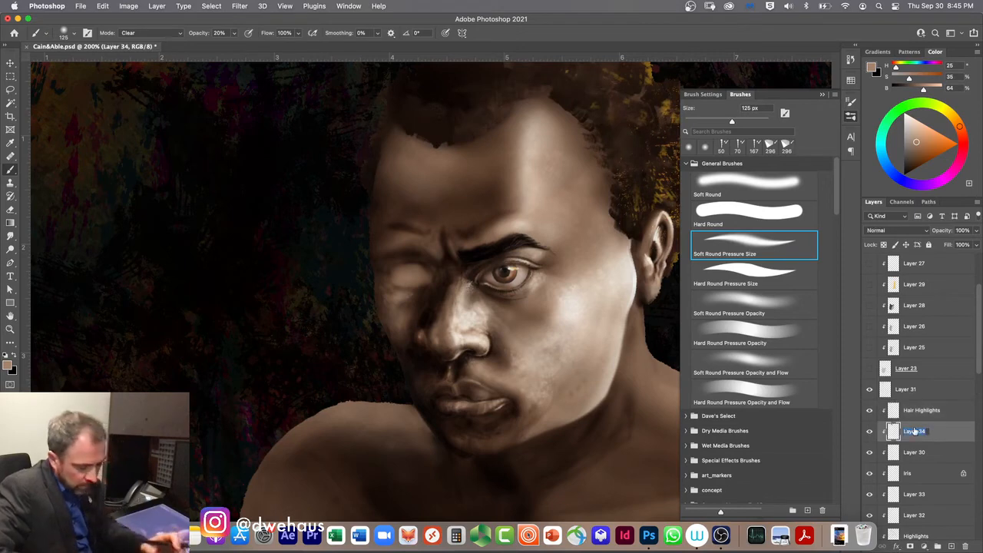
text(Hair)
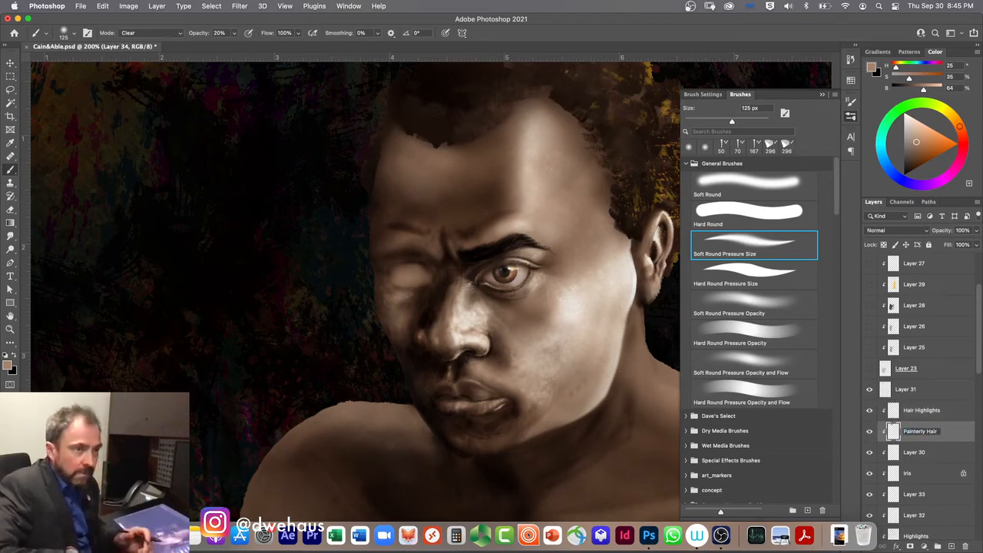
key(Return)
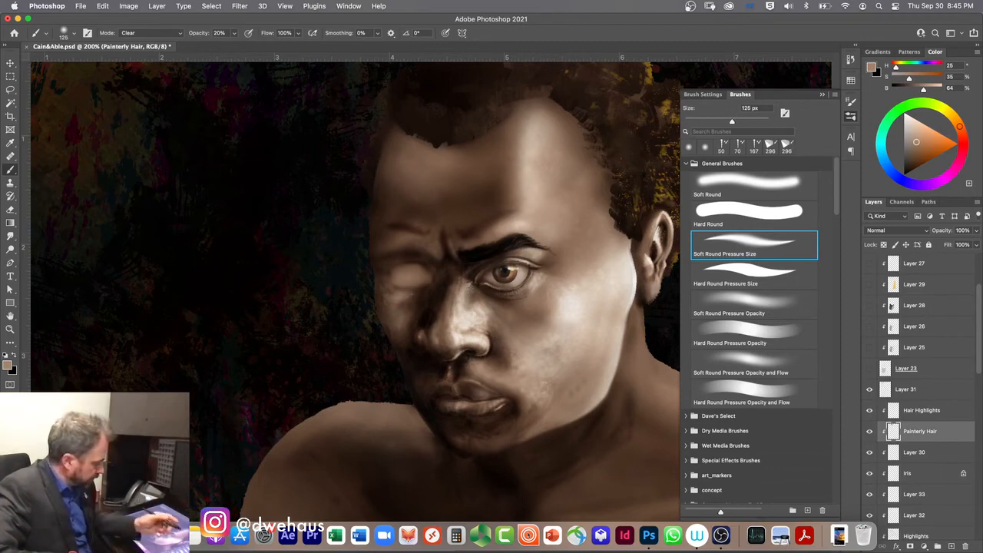
- Check what Layer 30 contributes to the painting and rename it as Additional Eye shadows
click(870, 453)
click(870, 452)
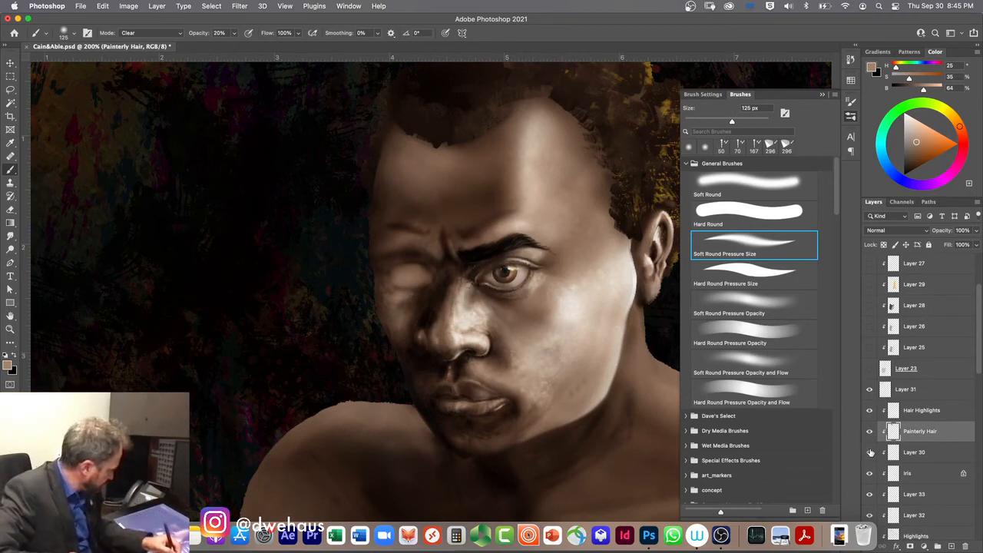
click(921, 455)
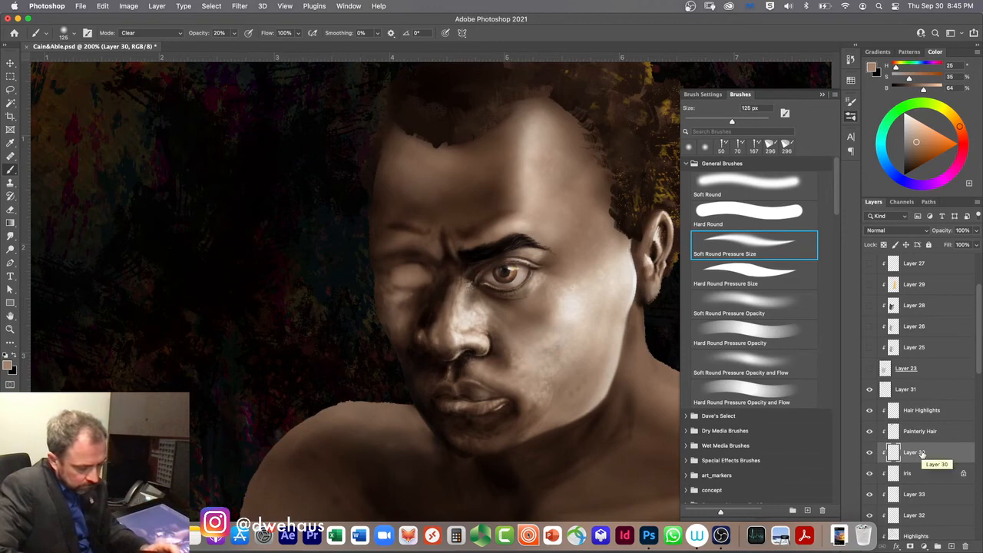
key(d)
key(l)
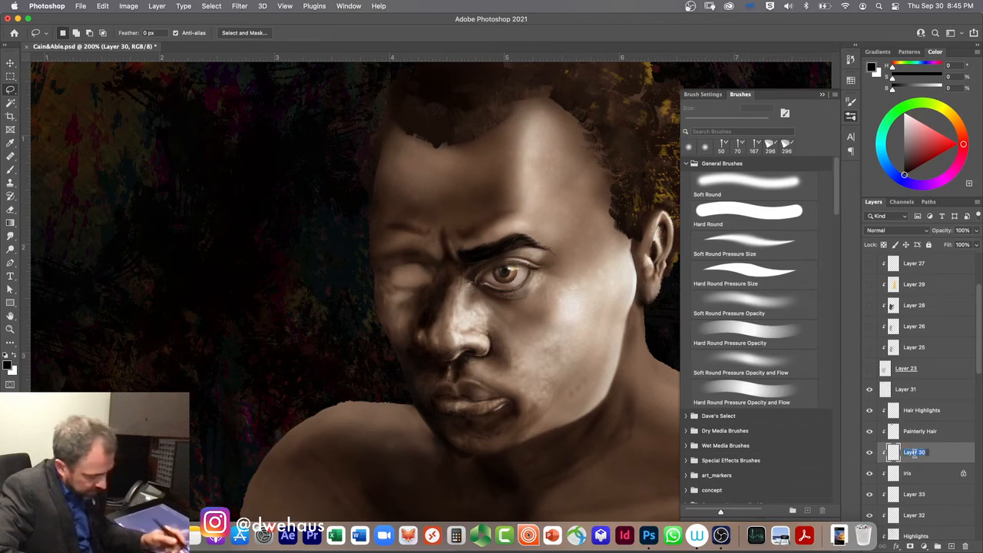
text(Additional)
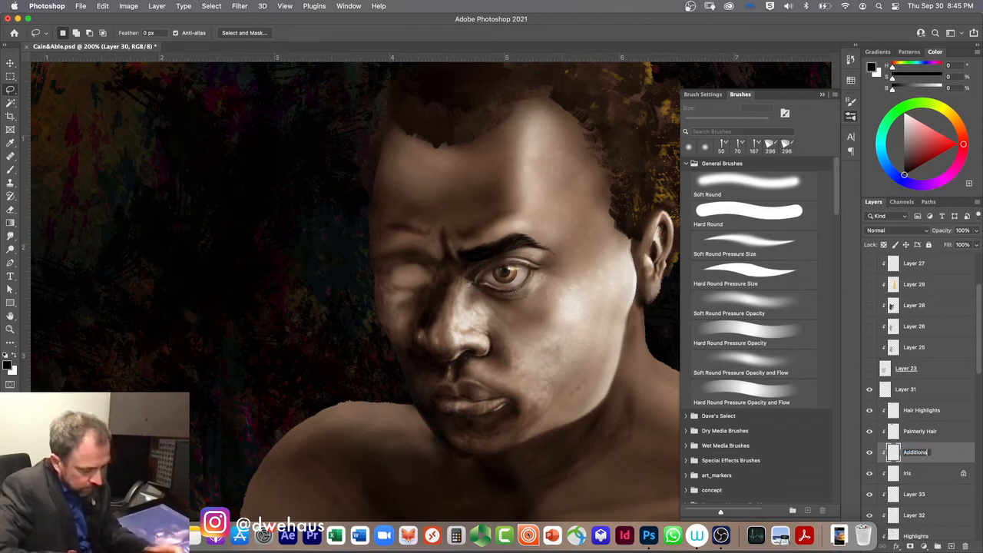
text( Ey)
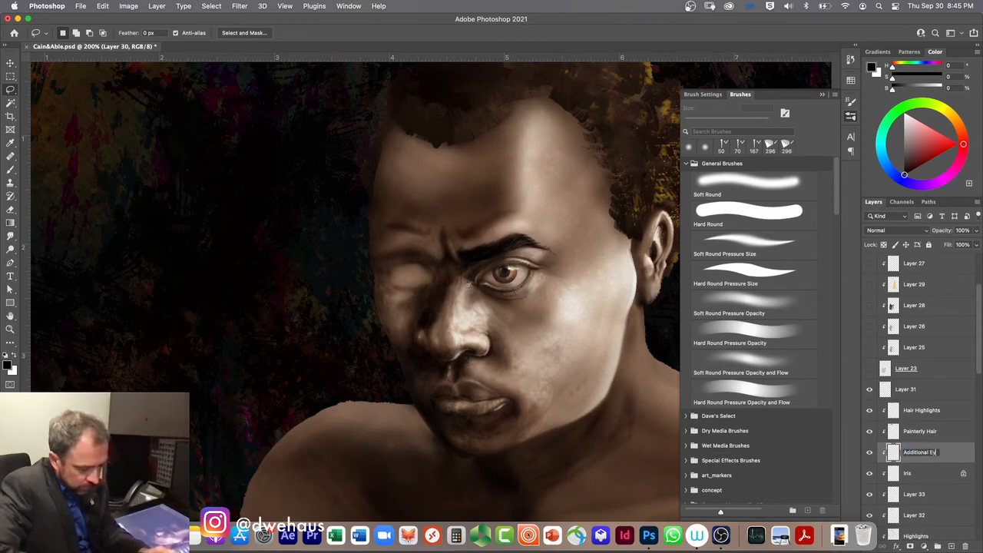
text(e sat)
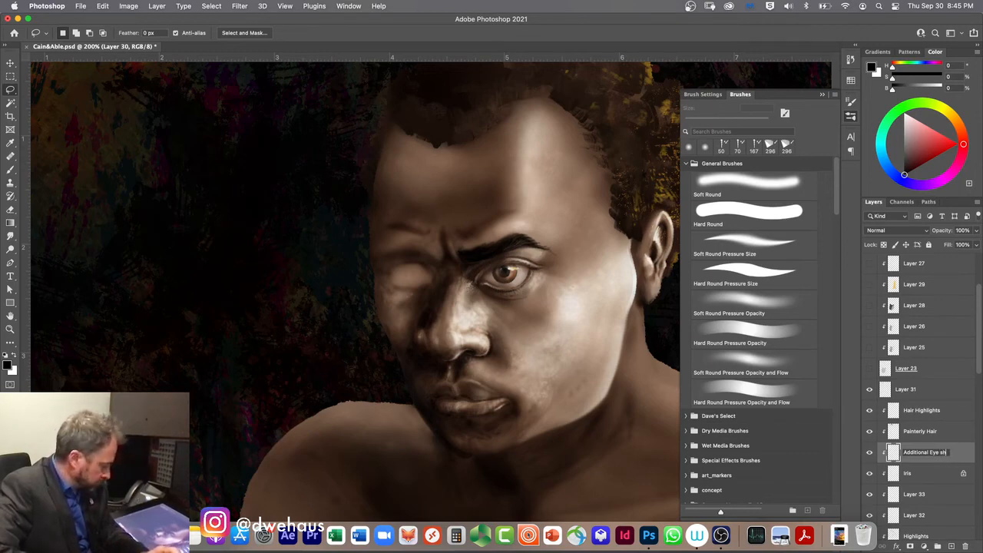
text(adows)
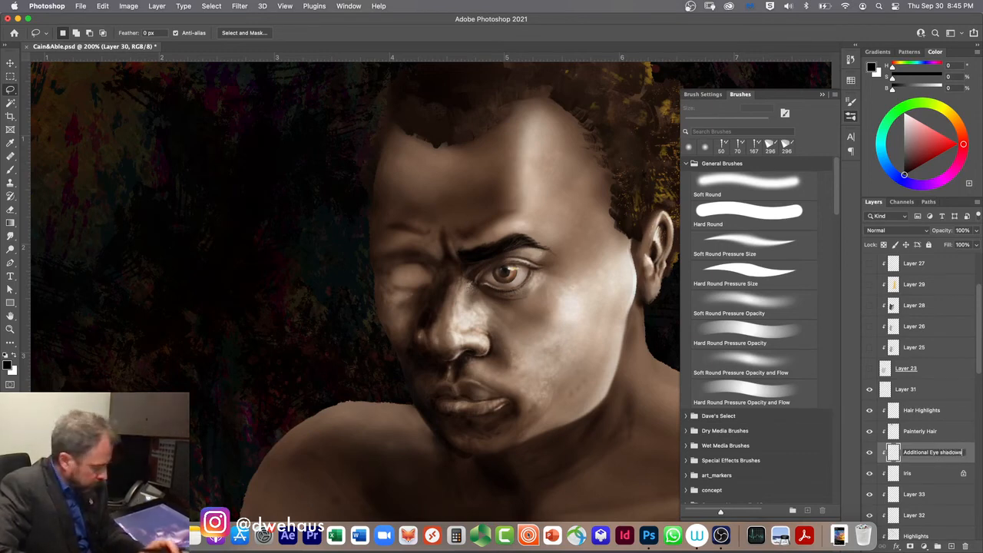
key(Return)
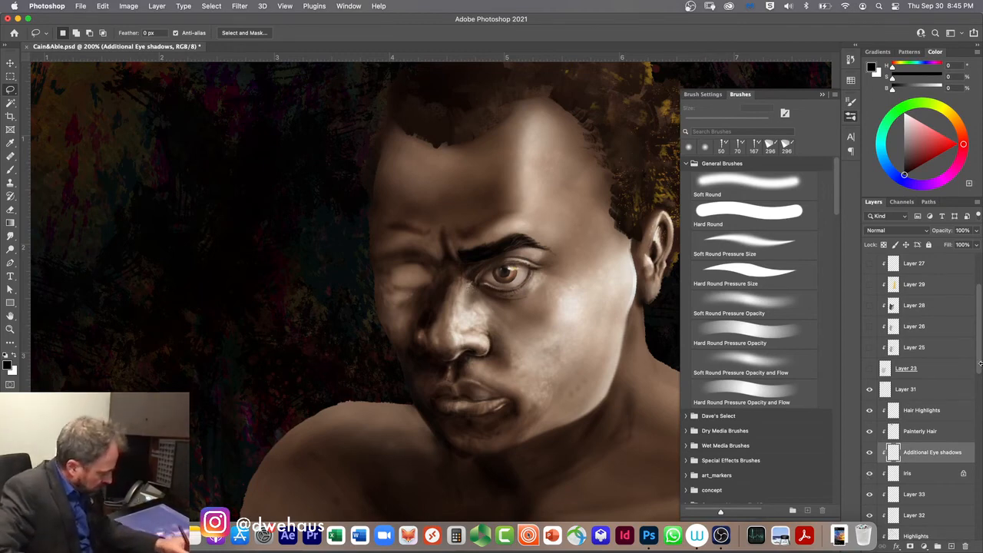
- Check what Layer 33 contributes to the face and rename it as Cheek Highlight
scroll(978, 369, down, 2)
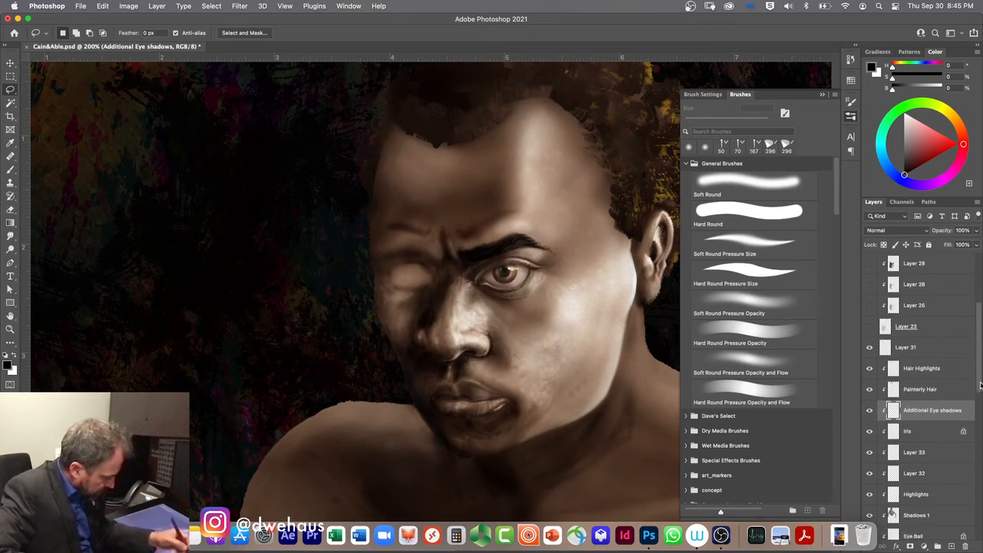
click(869, 454)
click(870, 453)
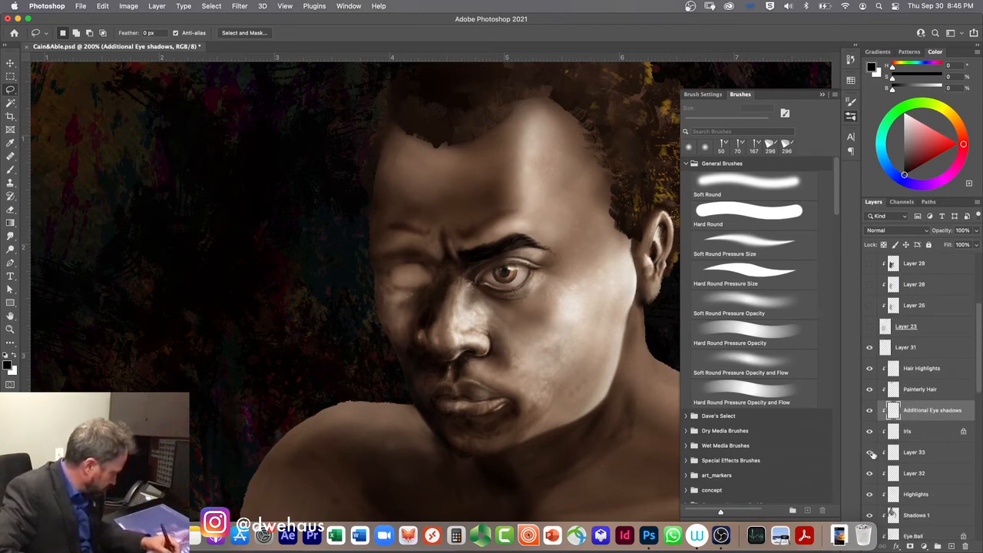
double_click(913, 454)
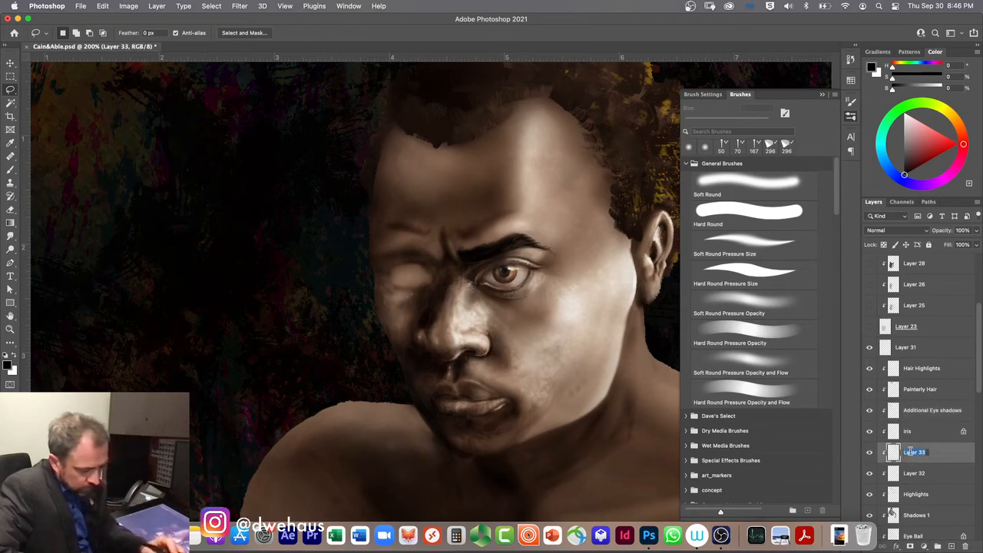
text(Cheek H)
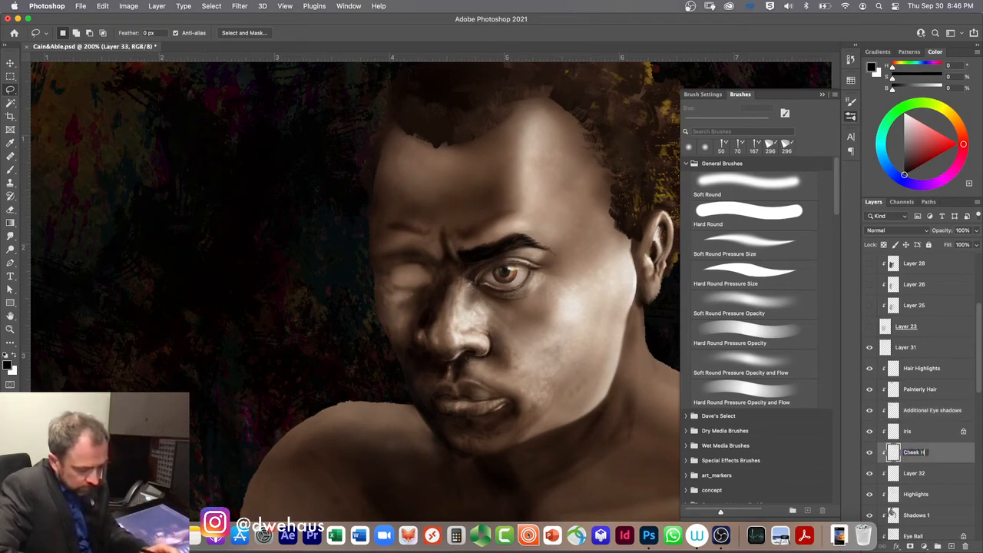
text(ighlight)
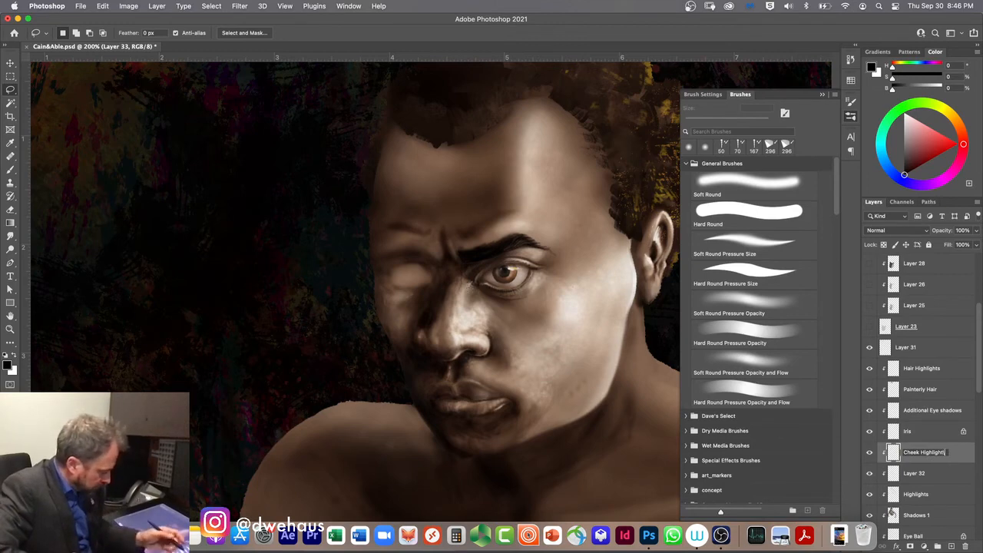
key(Return)
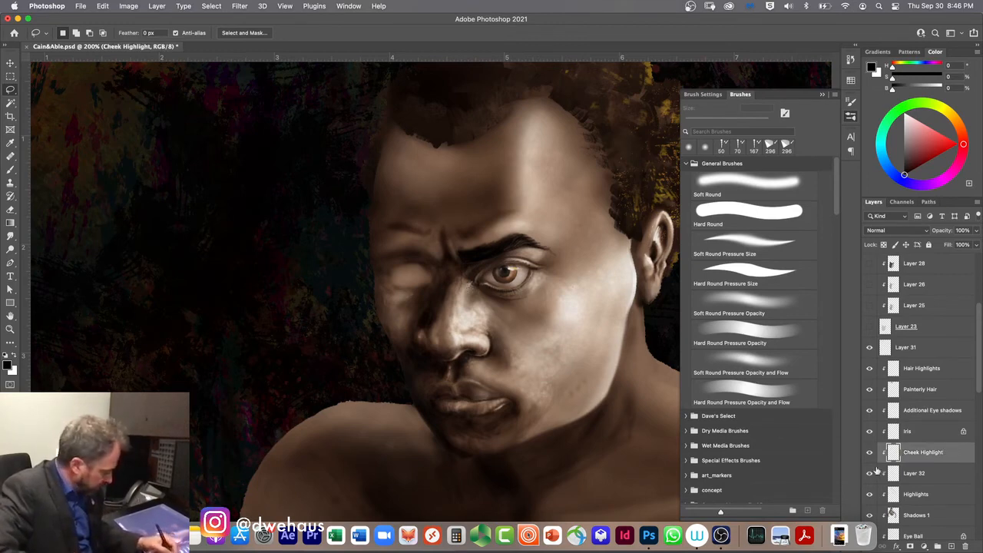
- Compare the face with Layer 32 hidden and shown, both up close and with the whole painting in view
click(870, 475)
click(870, 476)
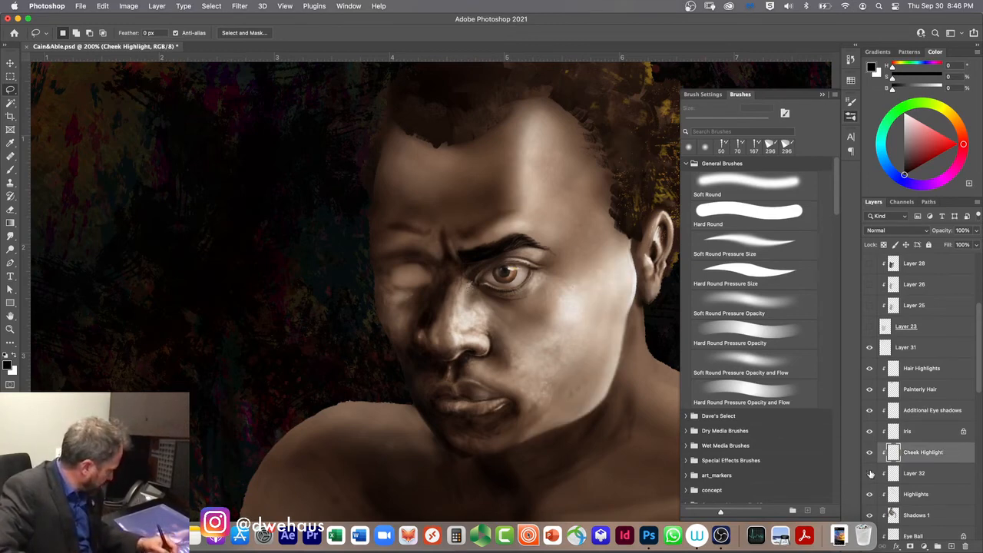
click(871, 474)
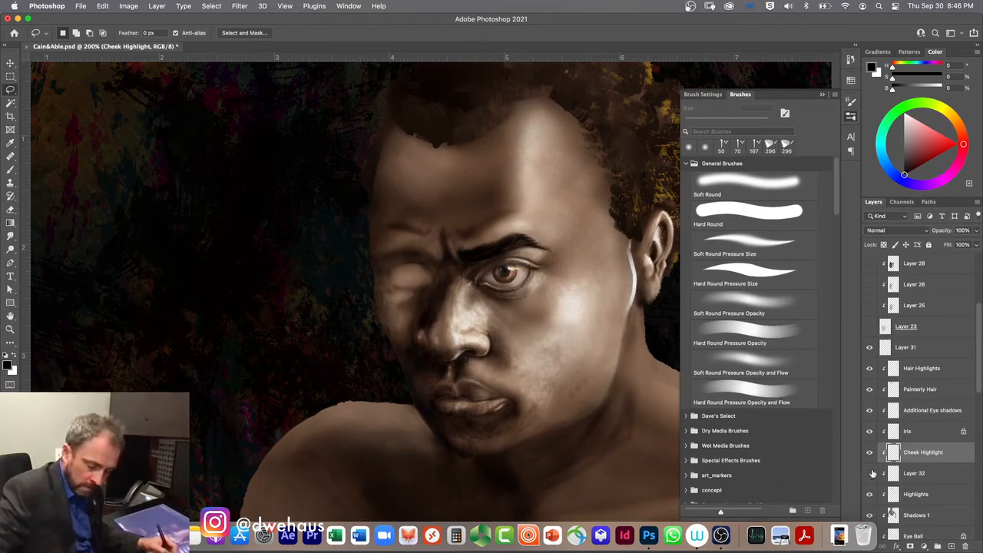
key(super+minus)
key(super+minus)
key(super+minus)
key(super+minus)
key(super+minus)
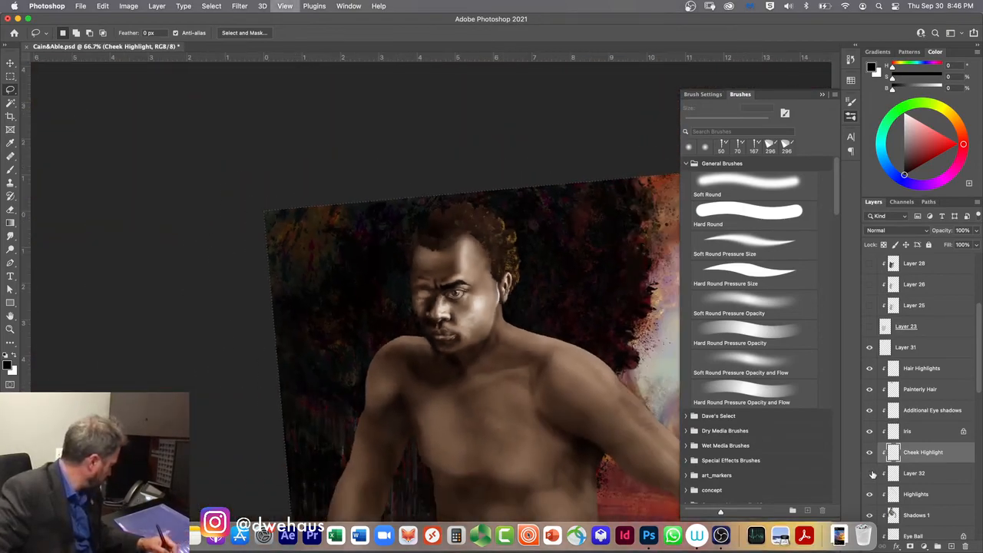
key(super+plus)
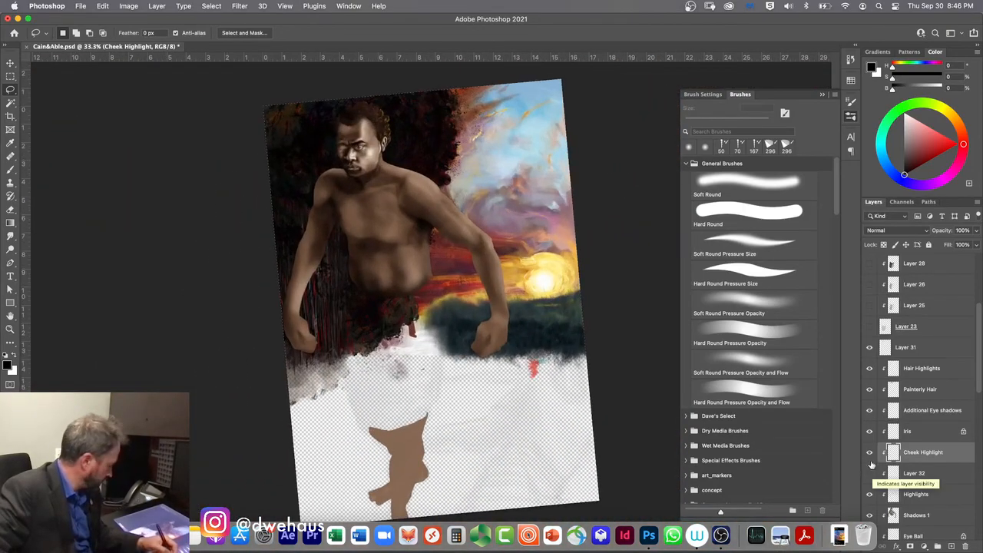
click(870, 475)
click(870, 475)
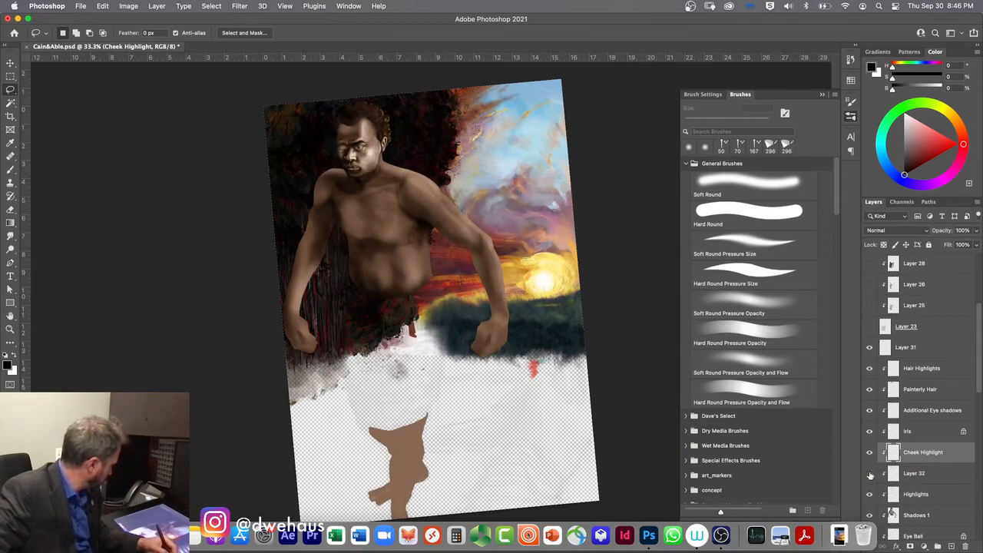
click(870, 474)
click(871, 476)
click(869, 475)
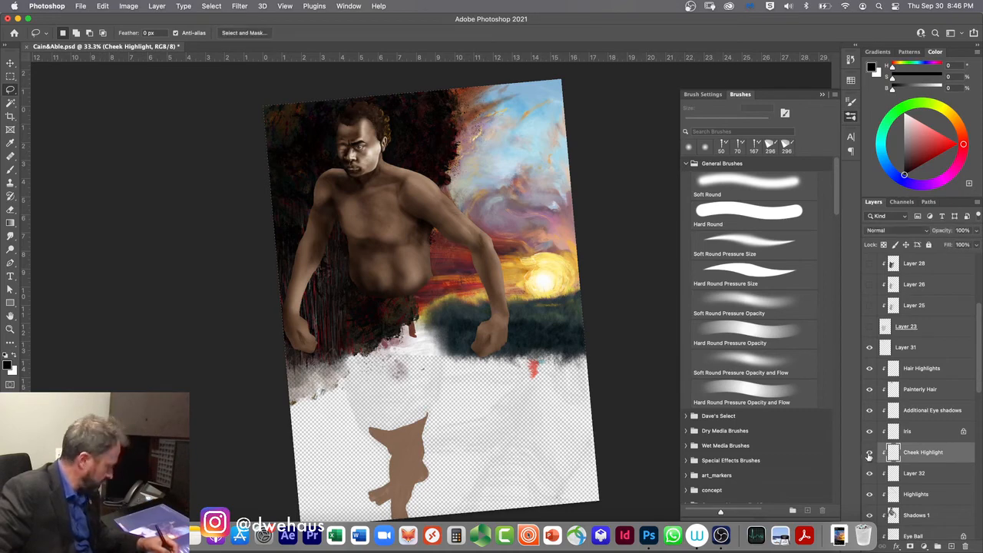
click(870, 452)
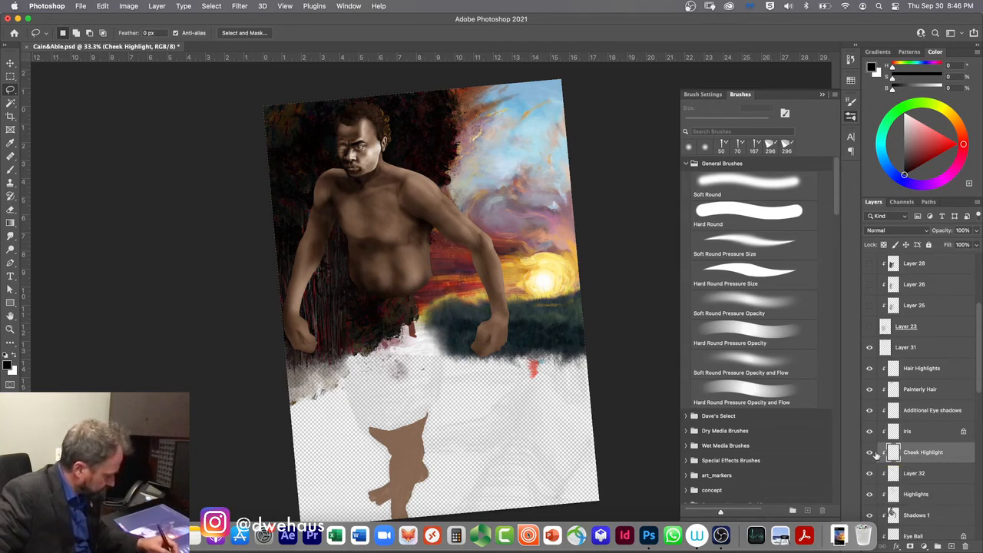
- Make the Highlights layer active and compare the face with it hidden, at 20% opacity and at full opacity
click(870, 495)
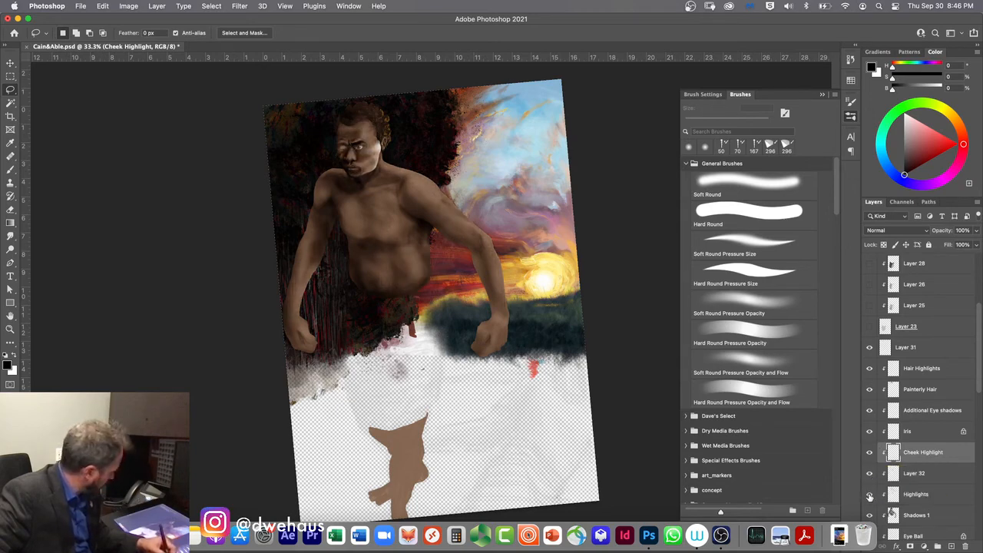
click(870, 496)
click(891, 493)
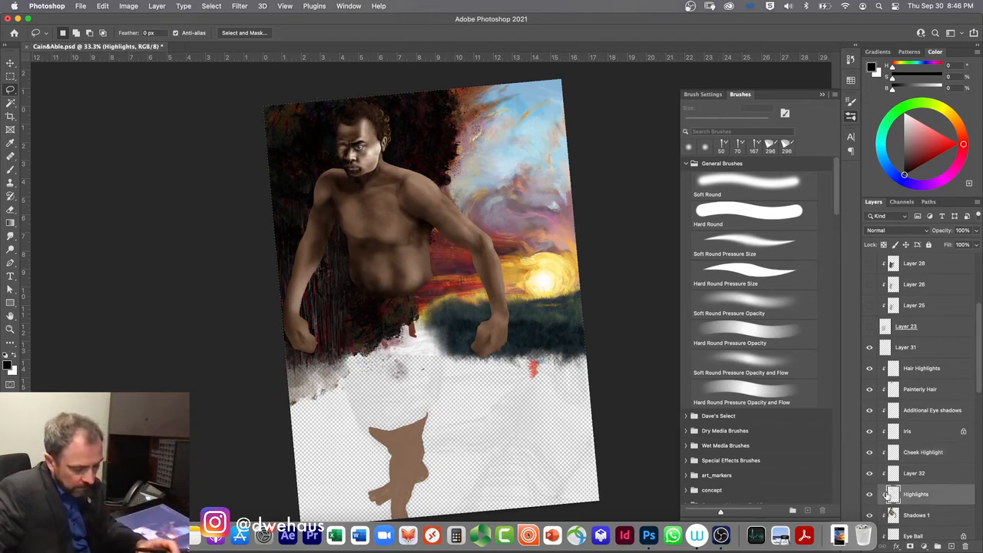
key(2)
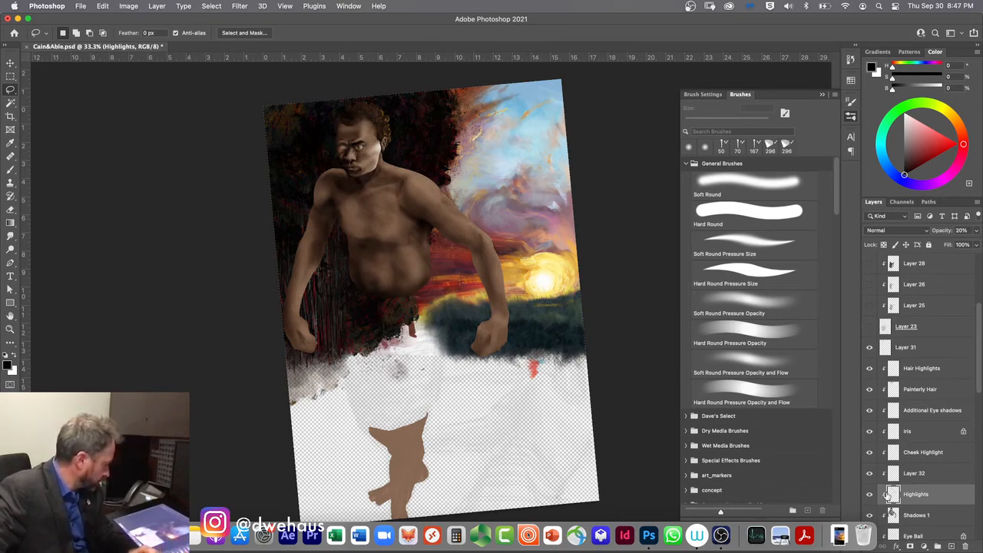
key(0)
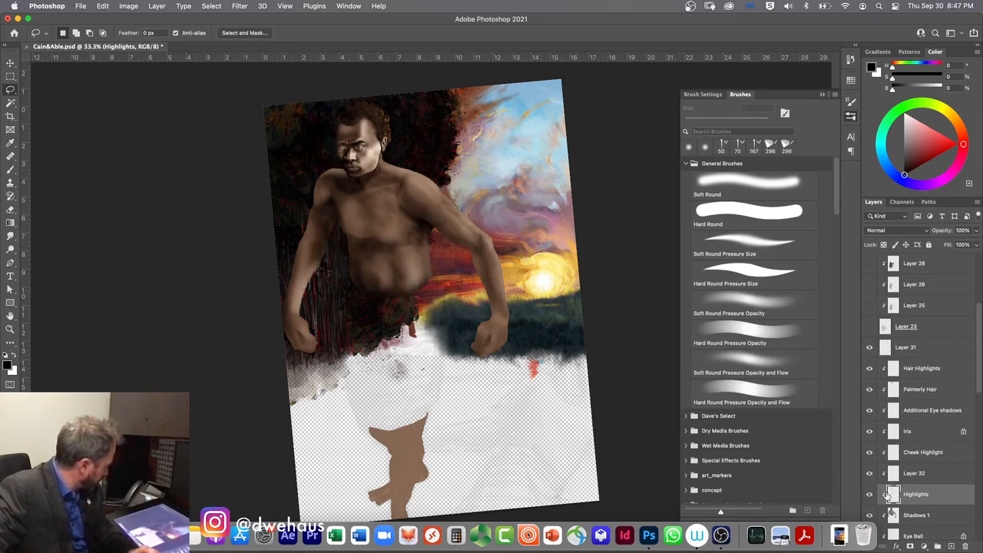
- Compare the face and shoulders up close with the Highlights layer hidden and shown
key(b)
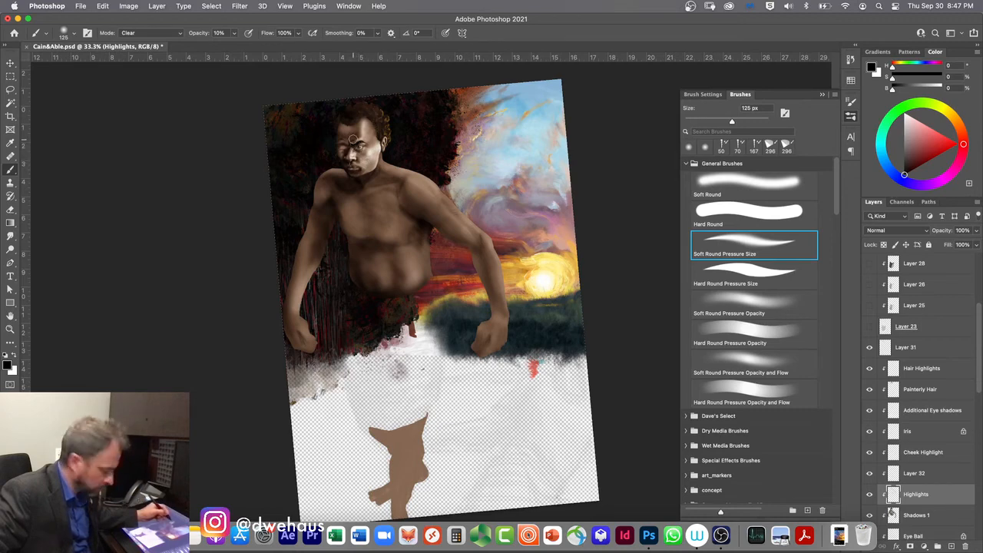
key(super+equal)
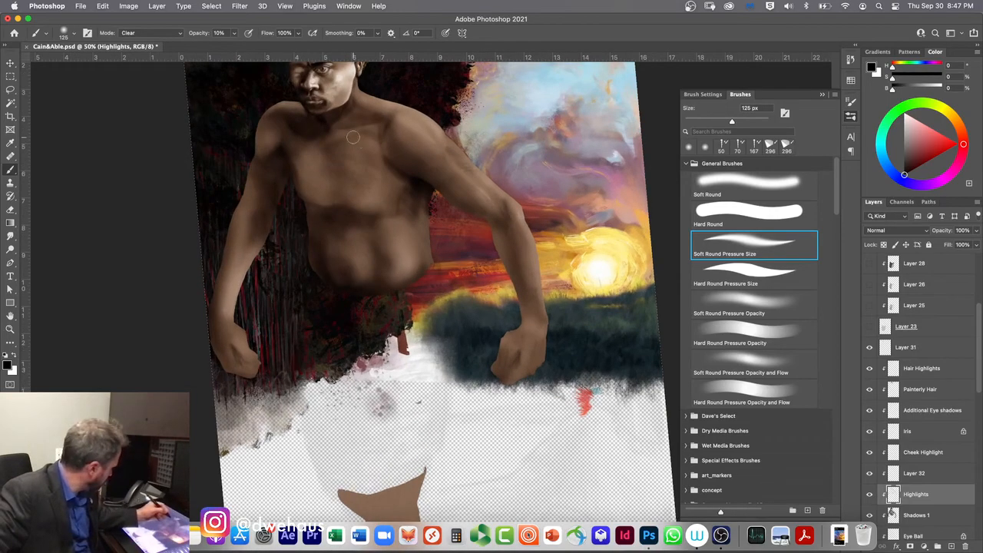
drag(359, 146, 375, 281)
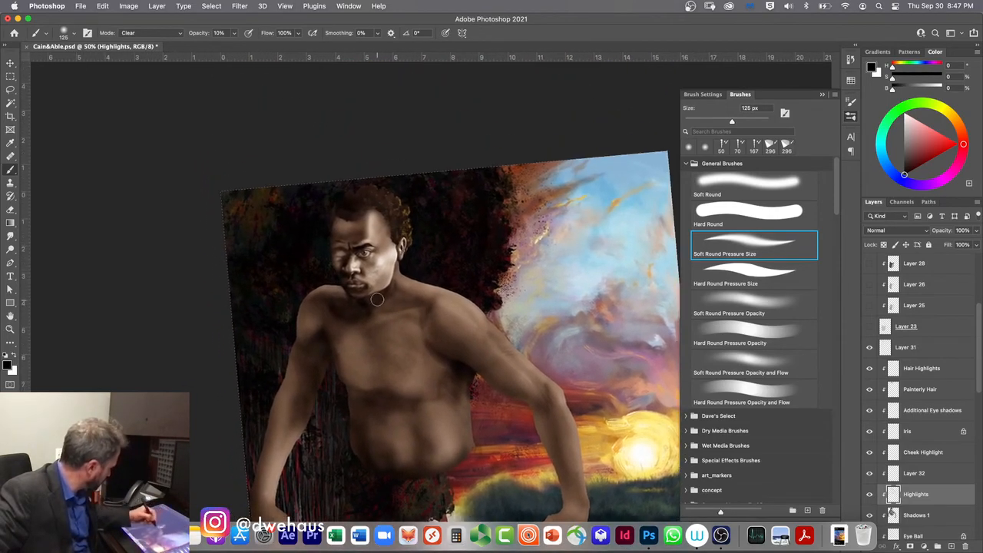
key(super+equal)
key(super+equal)
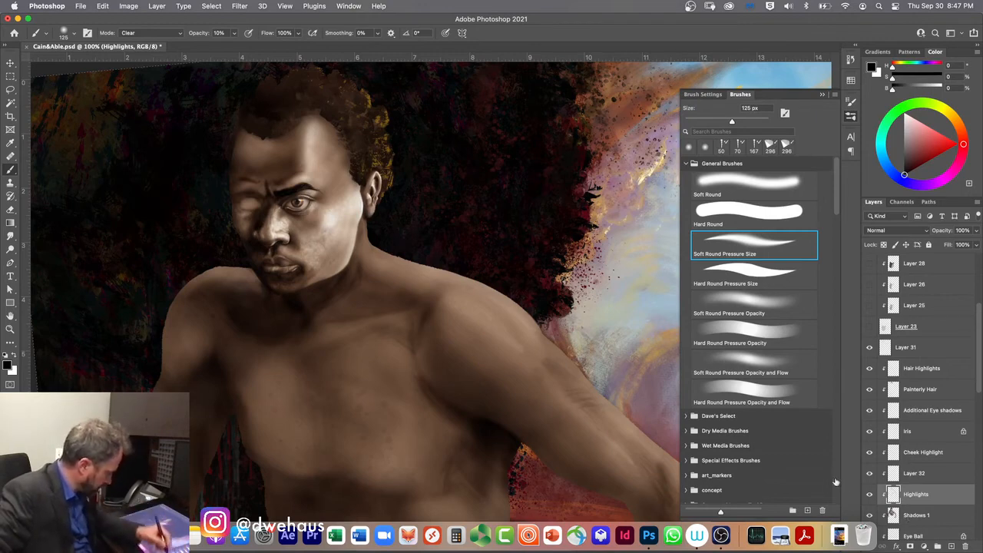
click(894, 514)
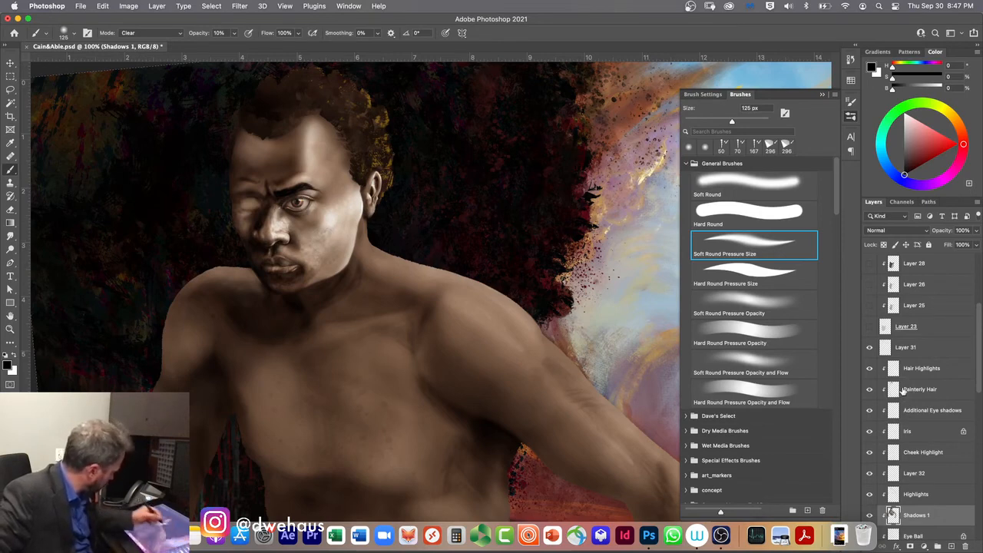
click(914, 494)
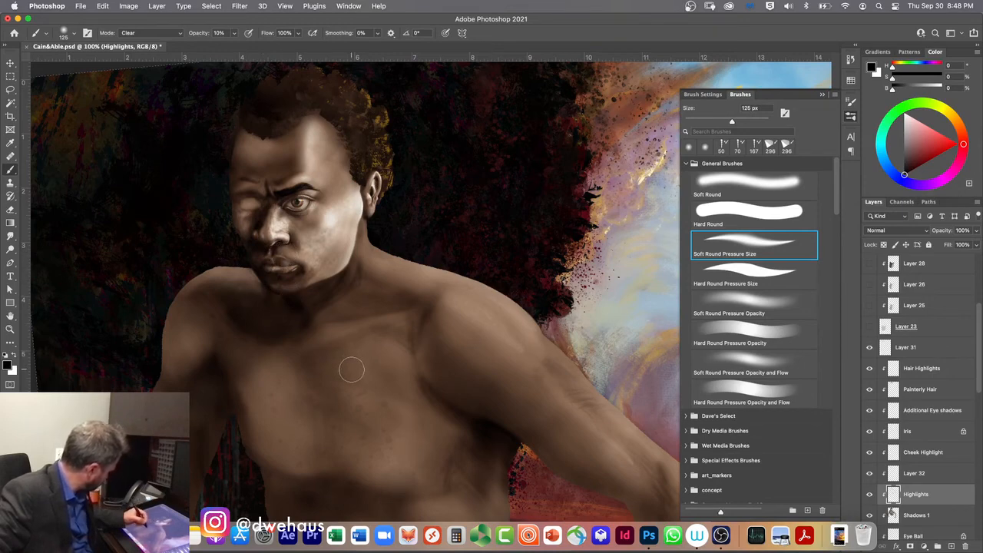
click(869, 495)
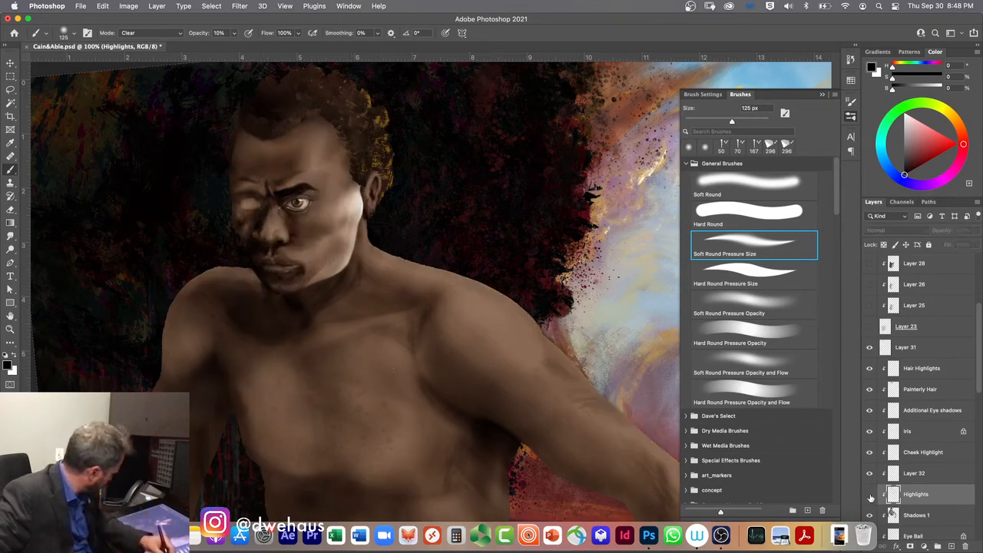
click(869, 495)
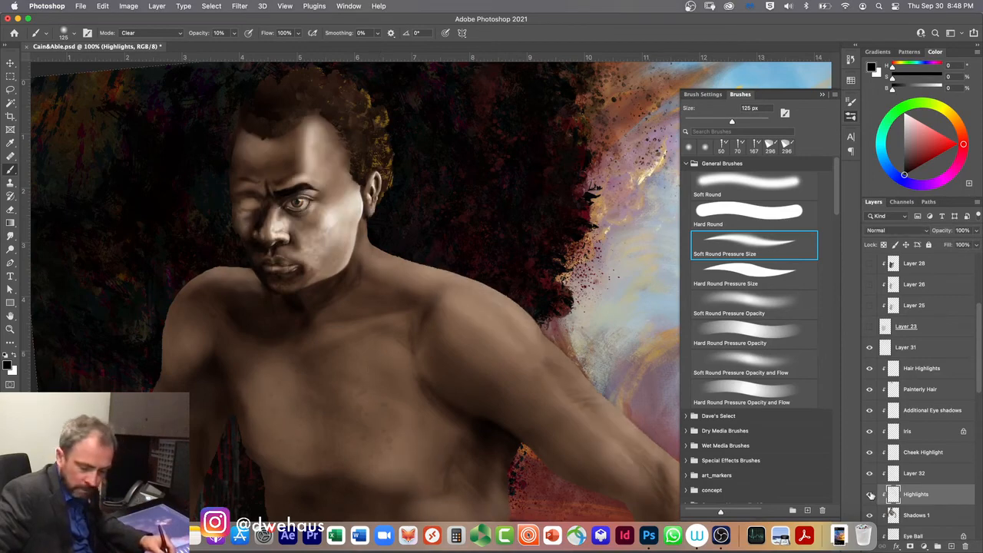
- Reduce the clearing brush to 35 px for erasing fine areas of the Highlights layer around the chin
key(bracketleft)
key(bracketleft)
key(bracketleft)
key(bracketleft)
key(bracketleft)
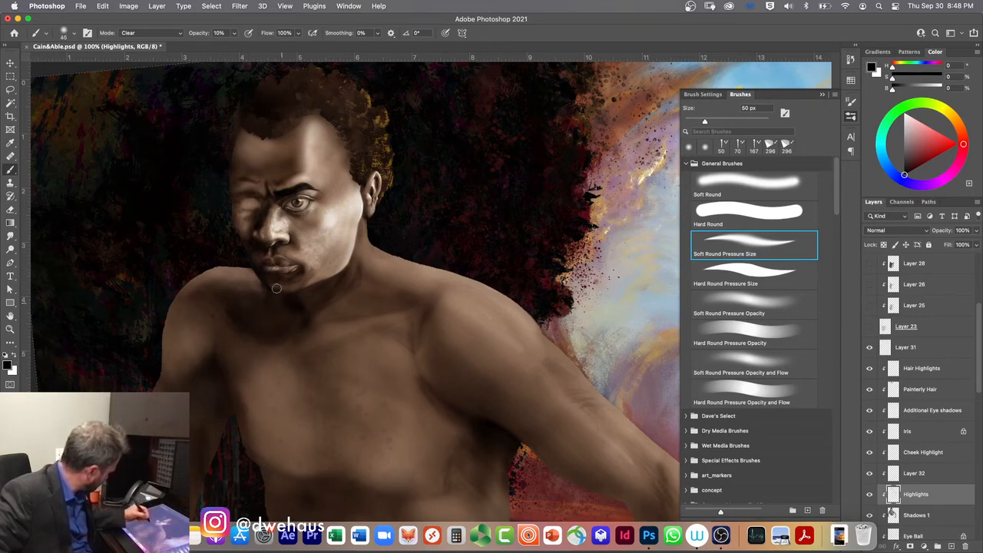
key(bracketleft)
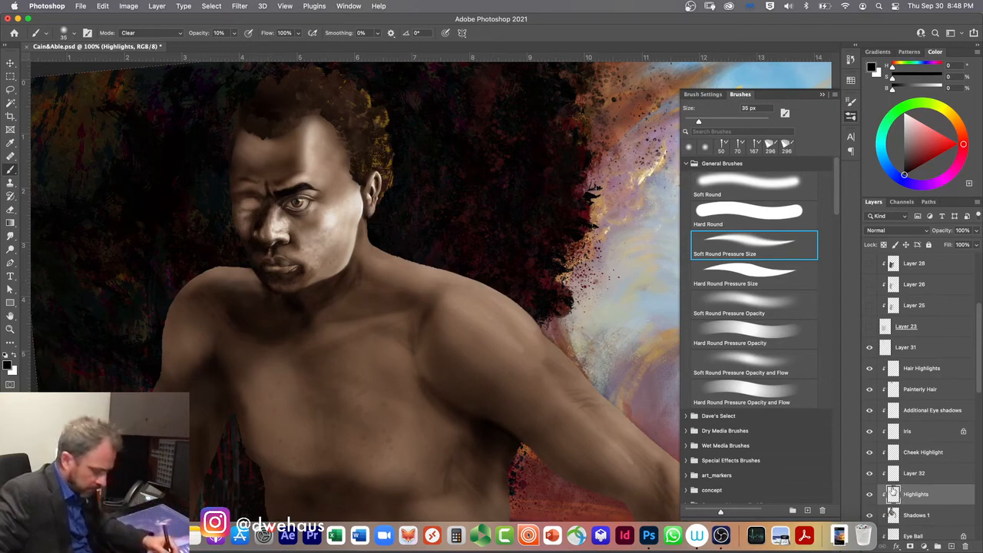
- Enlarge the clearing brush to 150 px and soften the highlights across the brow and forehead on the Highlights layer
key(bracketright)
key(bracketright)
key(bracketright)
key(bracketright)
key(bracketright)
key(bracketright)
key(bracketright)
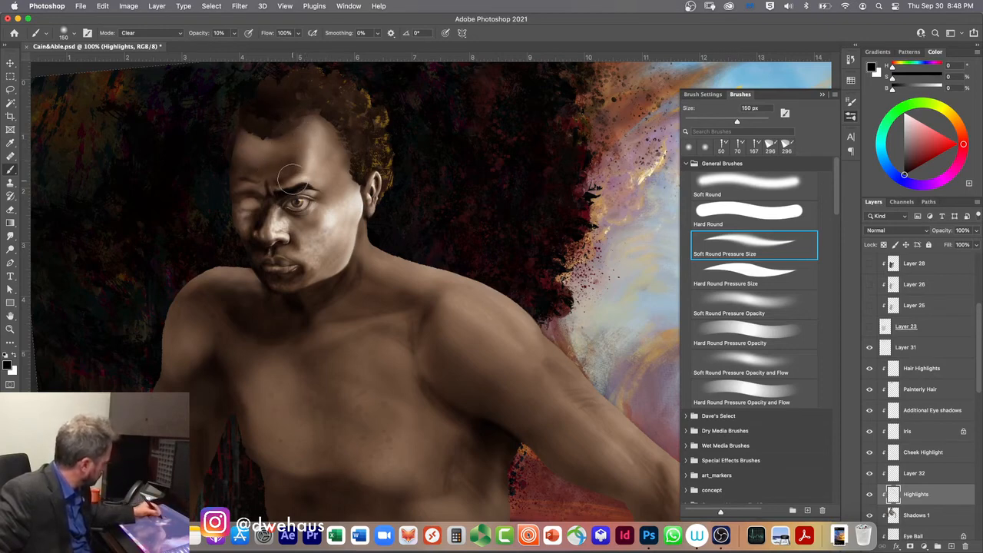
mouse_move(292, 180)
mouse_down()
mouse_move(235, 170)
mouse_move(240, 178)
mouse_move(255, 178)
mouse_move(234, 164)
mouse_move(233, 143)
mouse_move(265, 154)
mouse_move(236, 149)
mouse_move(249, 146)
mouse_move(239, 136)
mouse_move(232, 159)
mouse_move(239, 139)
mouse_move(240, 165)
mouse_move(244, 139)
mouse_move(248, 168)
mouse_move(225, 168)
mouse_up()
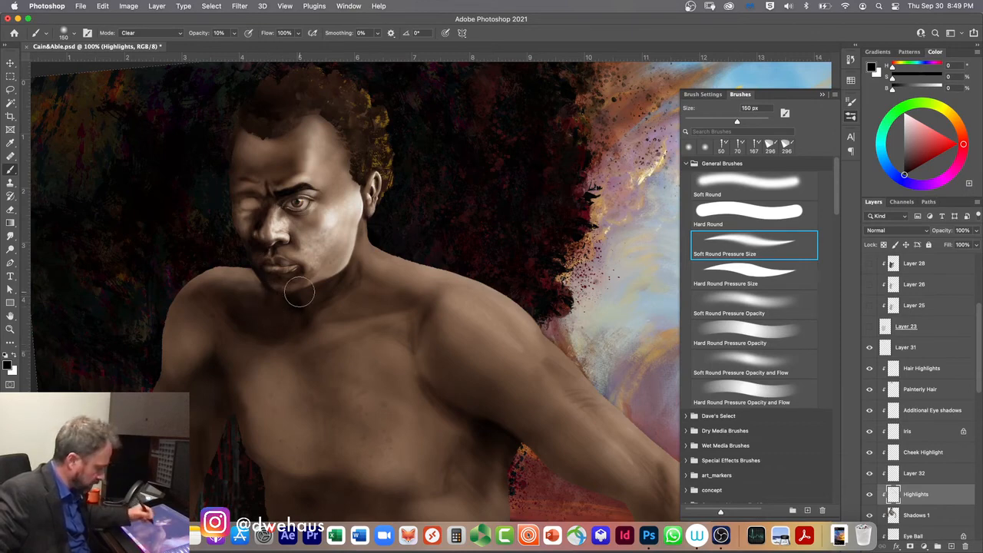
- Hide the layers from Shadows 1 up to Hair Highlights except Cheek Highlight, and make Cheek Highlight the active layer
drag(978, 382, 976, 410)
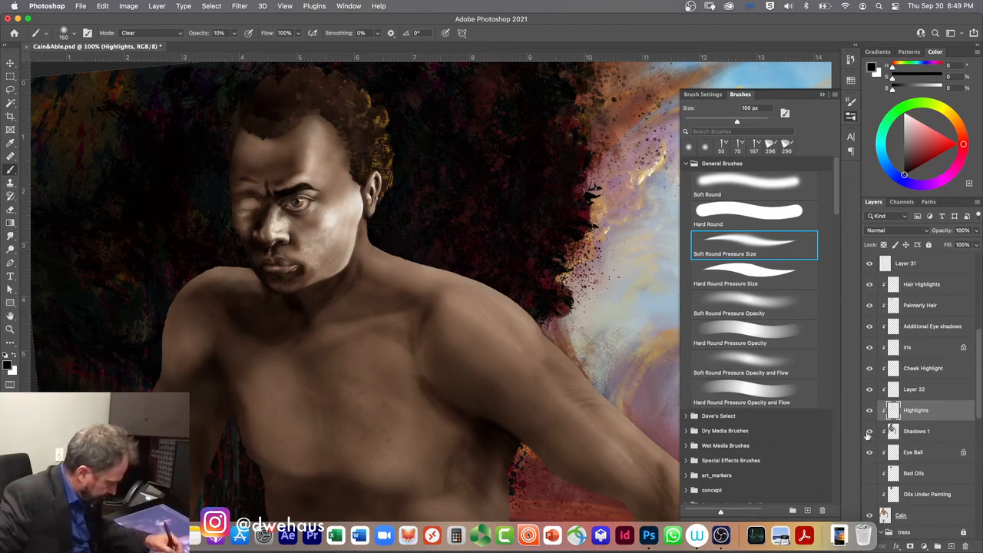
drag(870, 430, 873, 285)
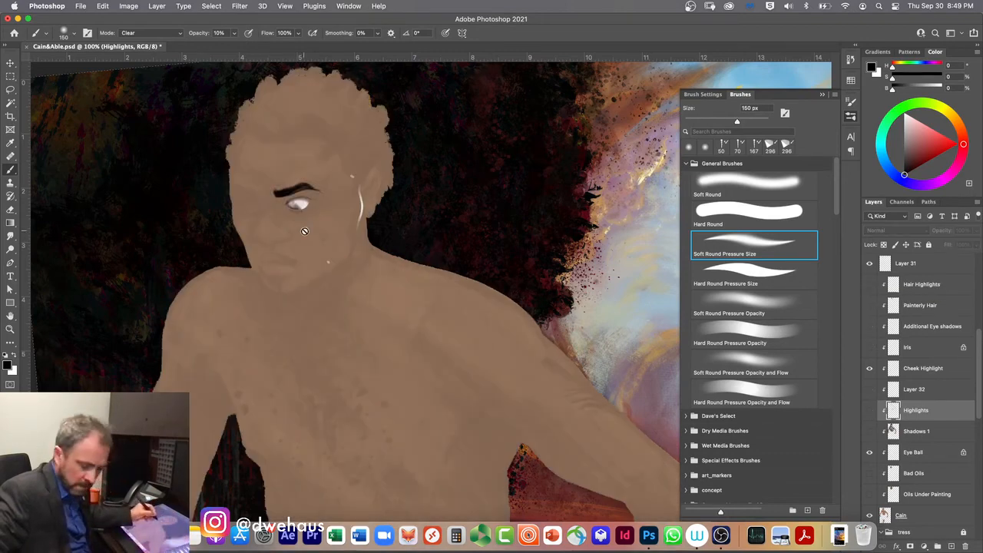
key(super+plus)
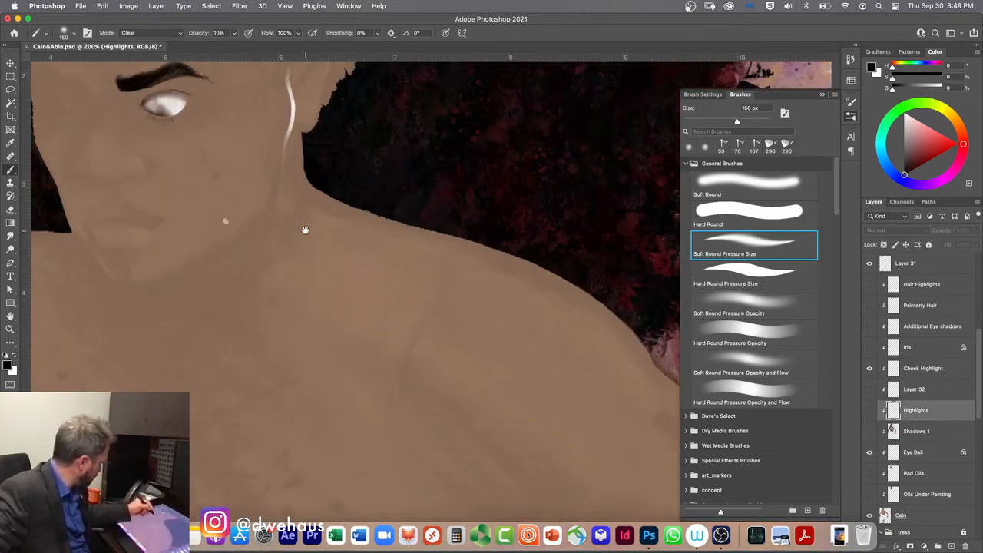
drag(247, 232, 479, 406)
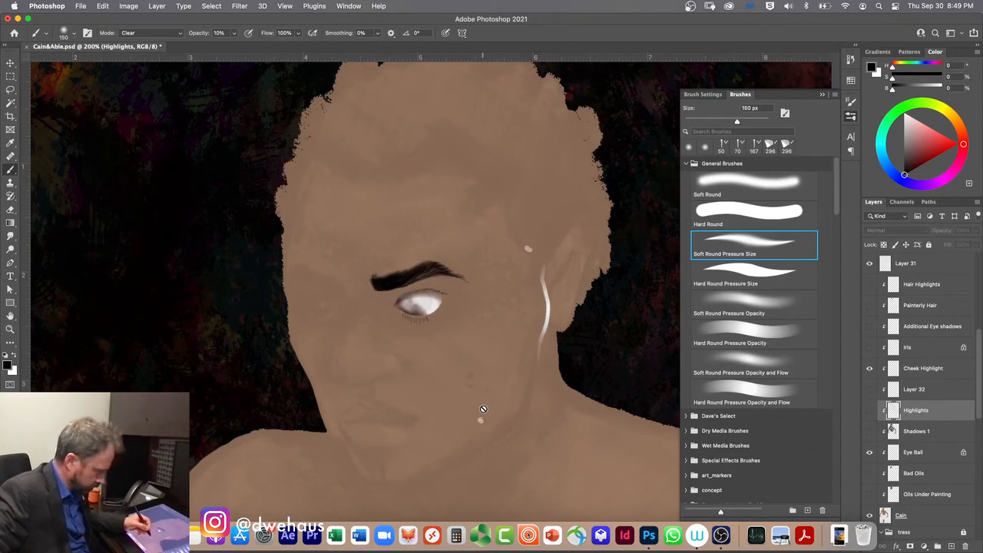
super+click(509, 403)
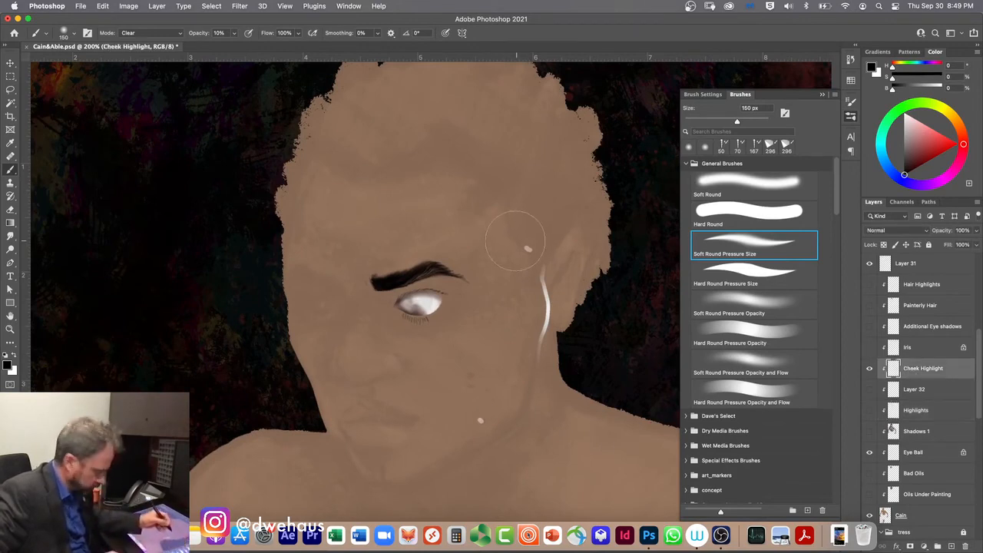
- Lasso the two stray light spots at the temple and jaw and try to cut them from the Cheek Highlight layer
key(l)
mouse_move(505, 240)
mouse_down()
mouse_move(533, 238)
mouse_move(540, 254)
mouse_move(512, 317)
mouse_move(492, 440)
mouse_up()
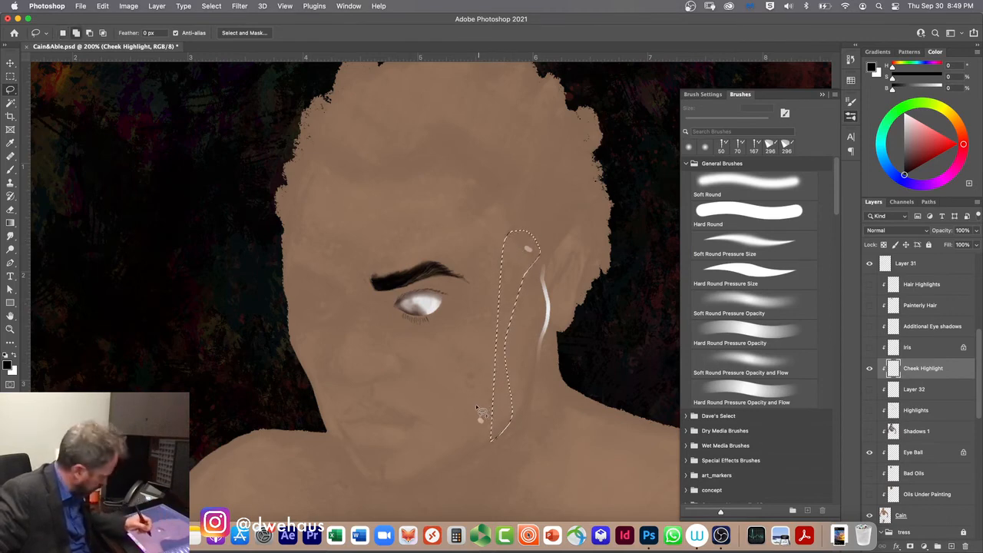
mouse_move(478, 408)
mouse_down()
mouse_move(468, 427)
mouse_move(491, 438)
mouse_up()
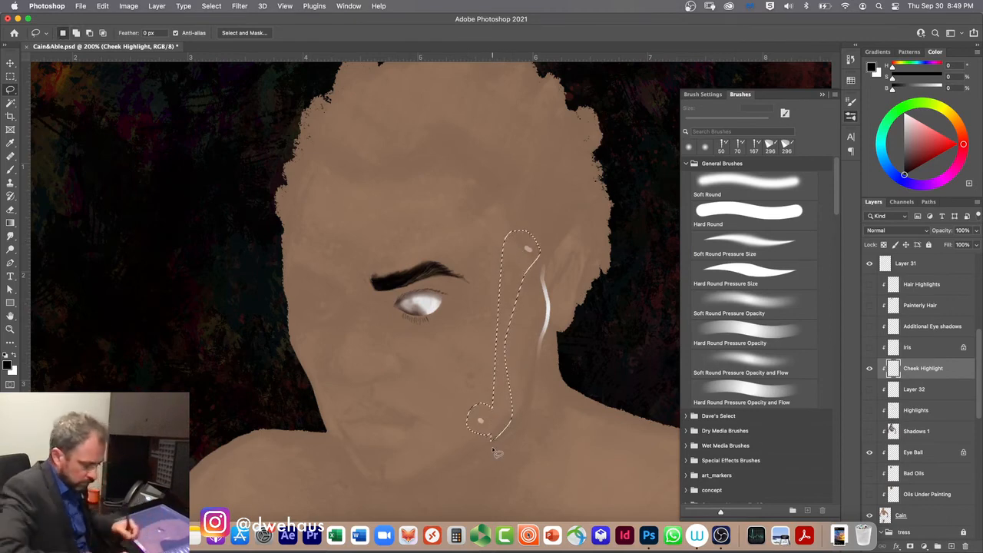
key(super+x)
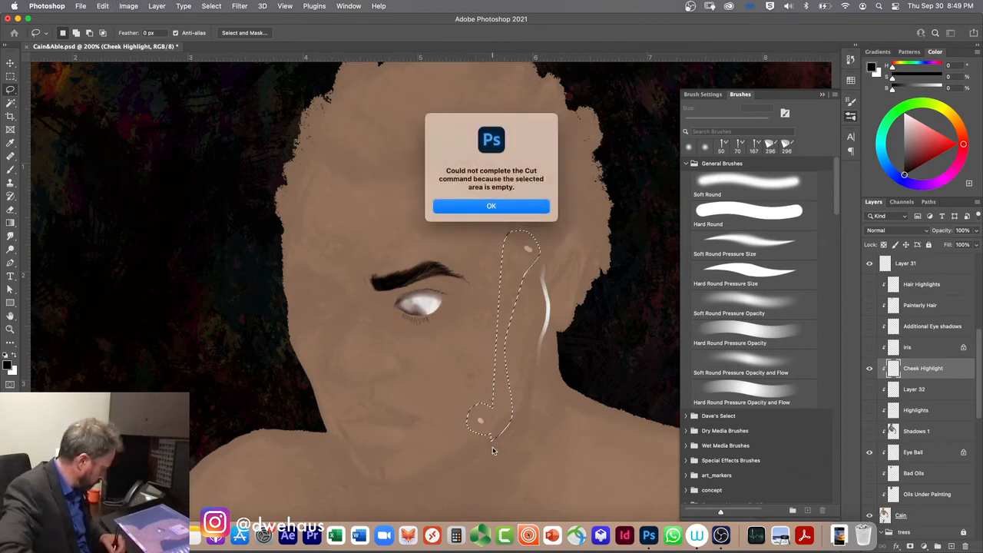
key(Return)
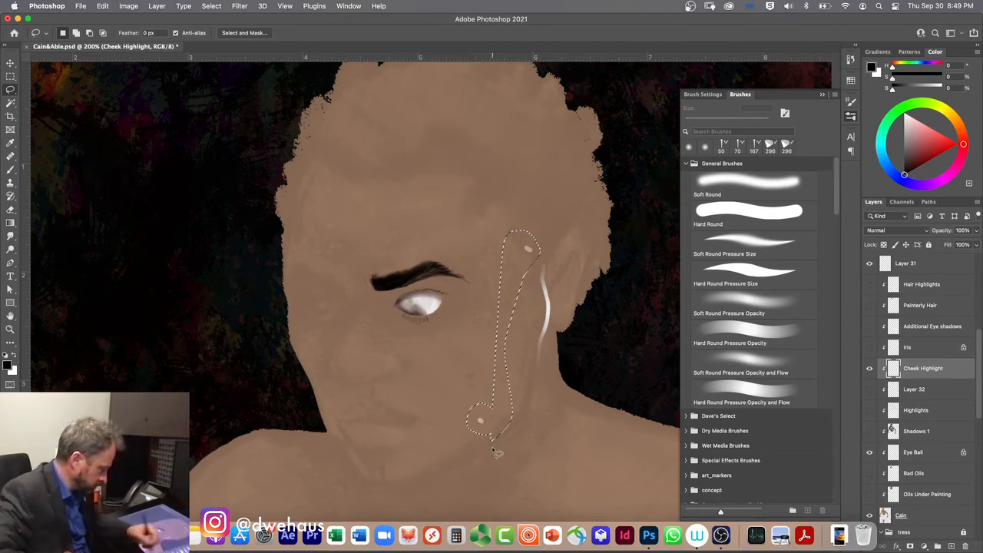
- Toggle the Eye Ball layer to check for the stray spots, then unlock its transparent pixels and cut the selected spots from it
click(870, 454)
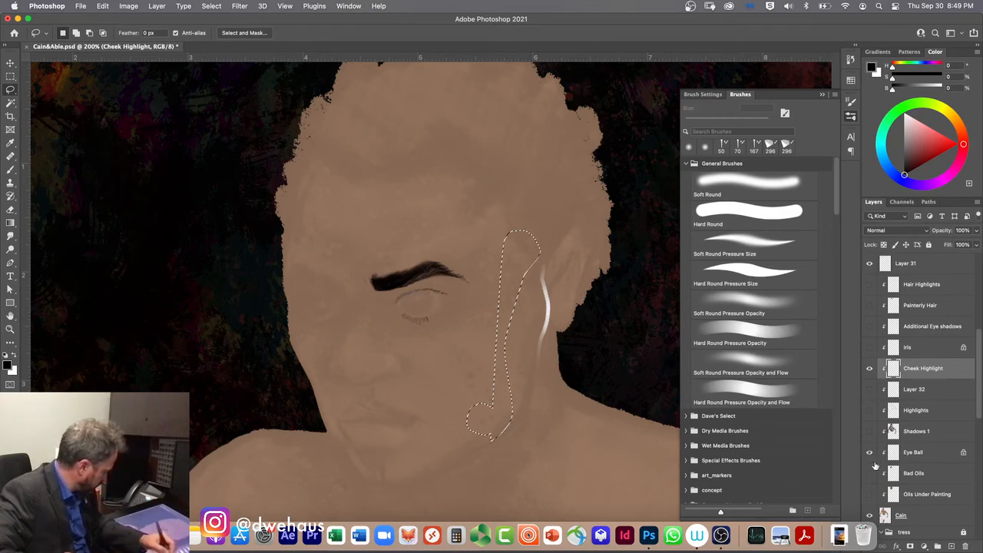
click(874, 465)
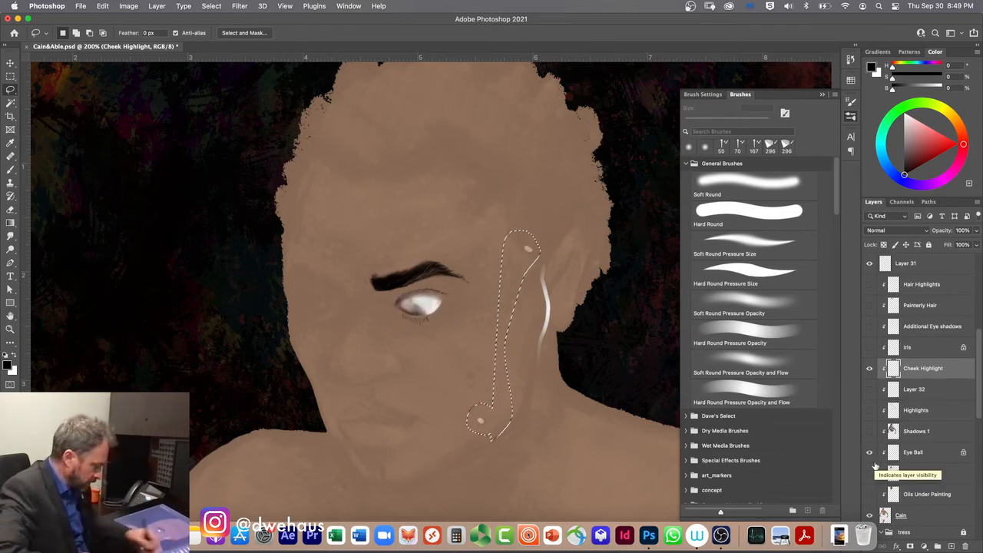
click(916, 454)
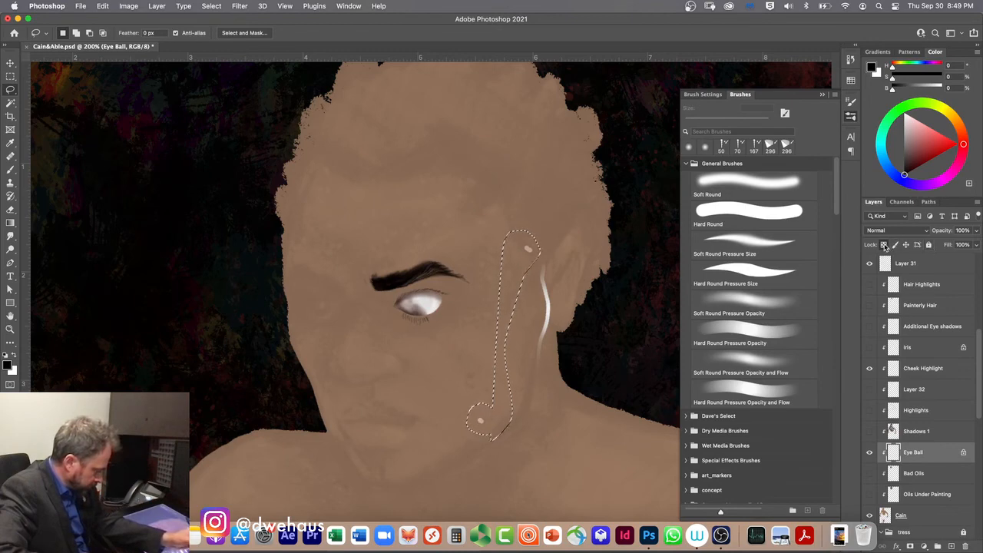
key(super+x)
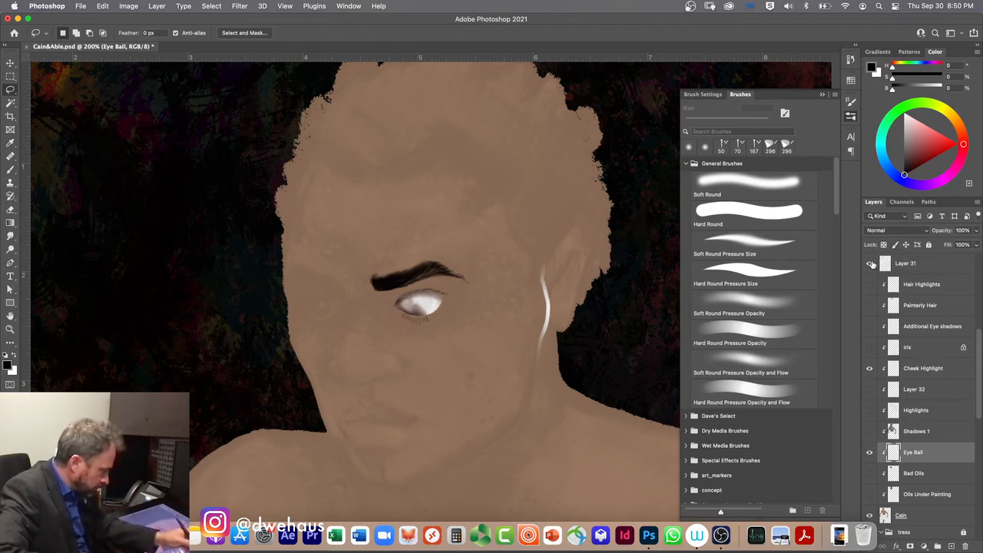
- Hide Layer 31 and the Cheek Highlight layer, and rename Layer 31 as Brow and lashes
click(870, 266)
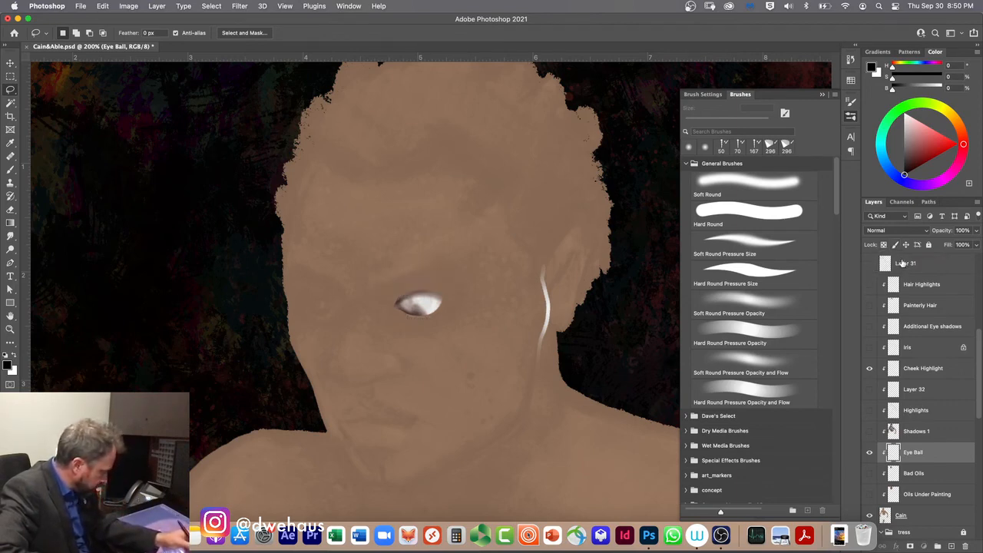
double_click(902, 263)
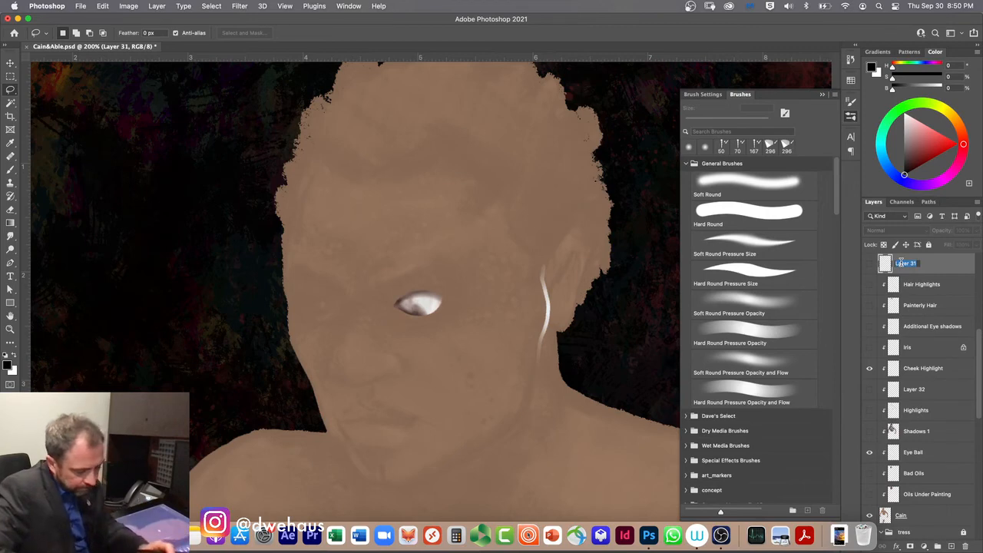
text(Brow and lashes)
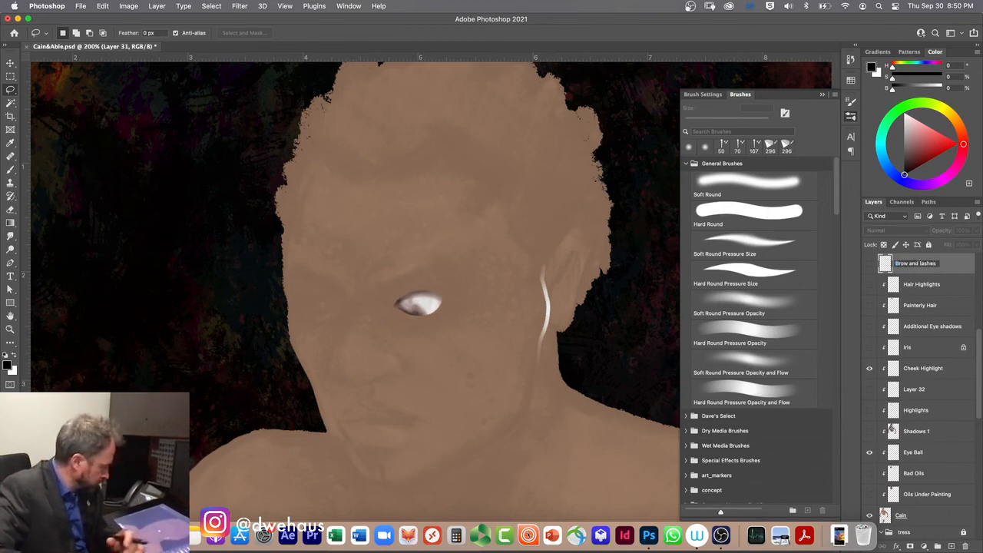
key(Return)
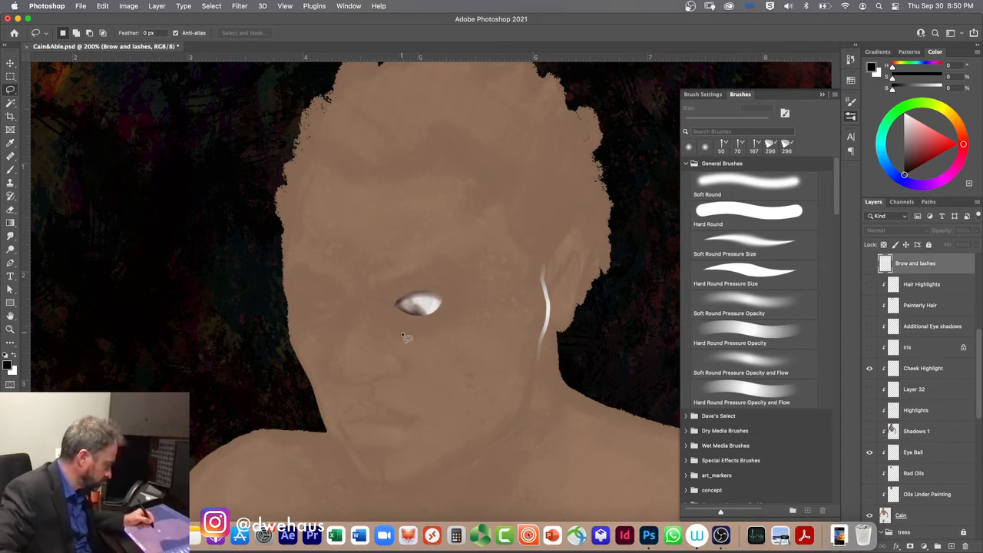
click(871, 384)
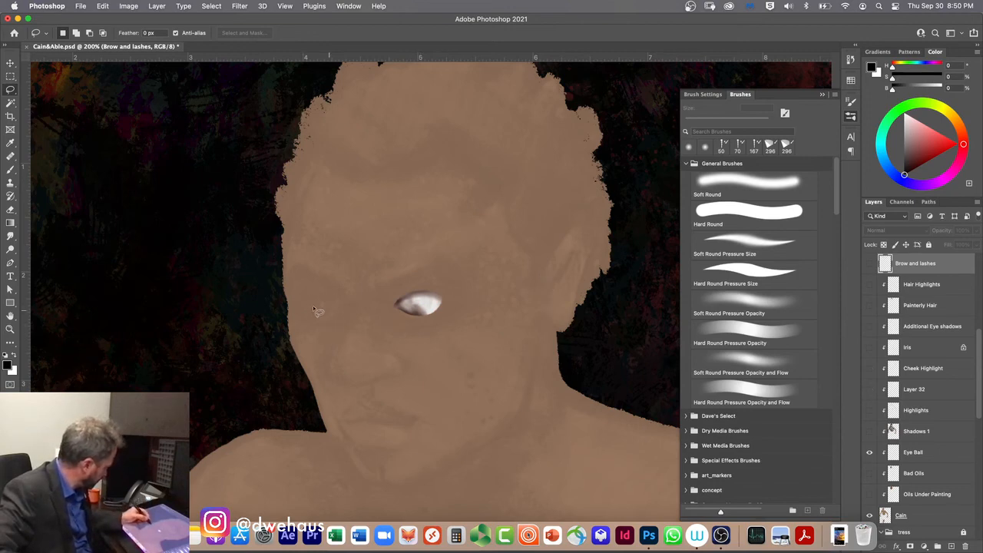
- Choose the Hard Round Pressure Size brush and make the Eye Ball layer active
drag(318, 314, 428, 346)
key(super+equal)
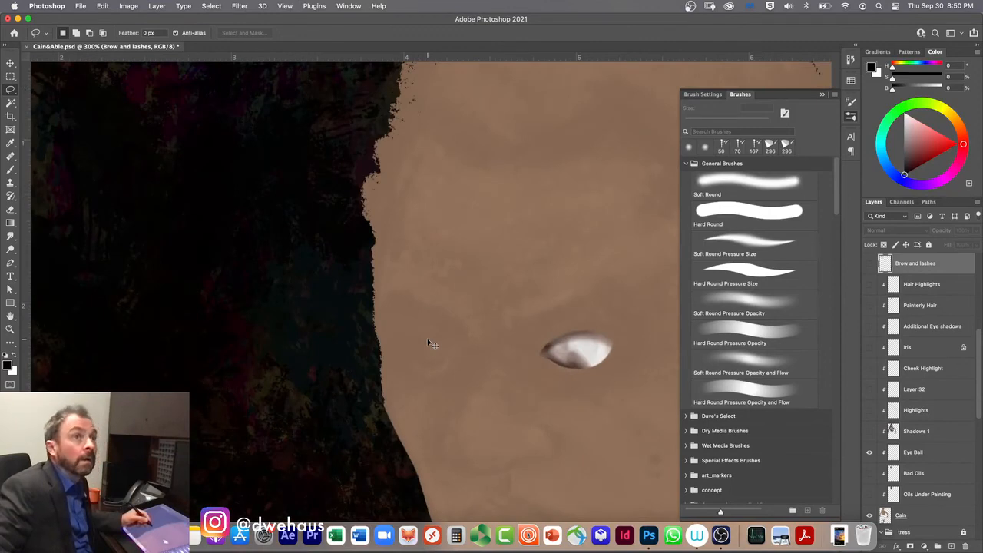
key(super+equal)
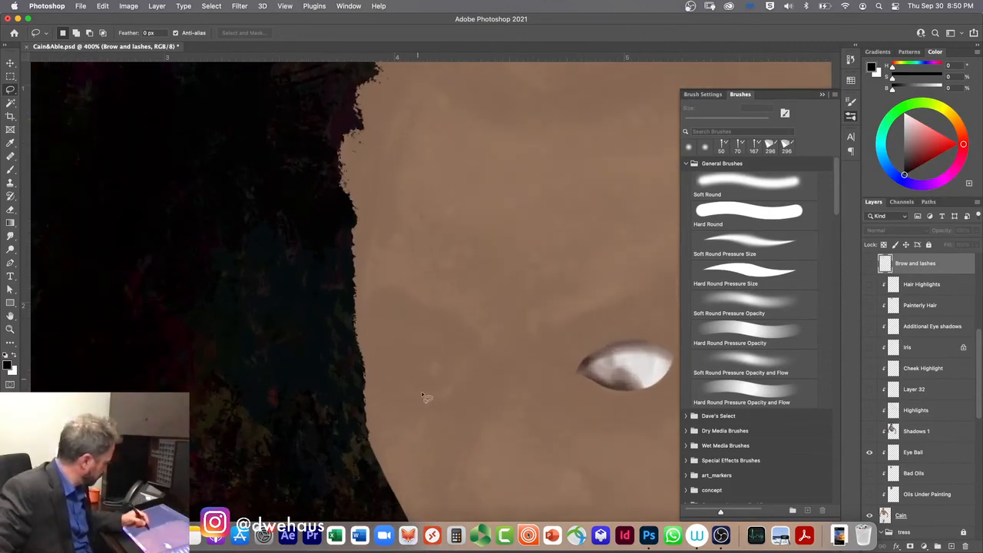
key(b)
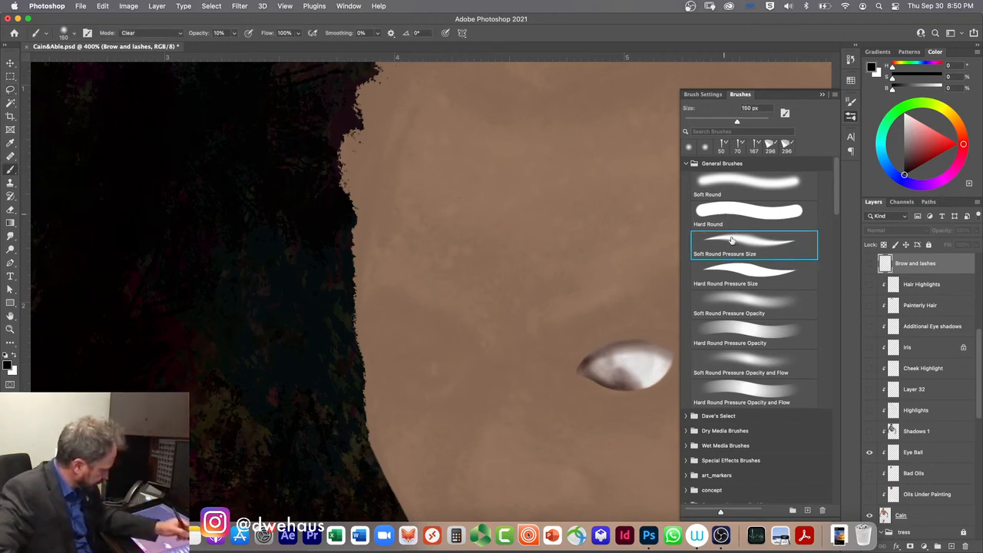
click(729, 268)
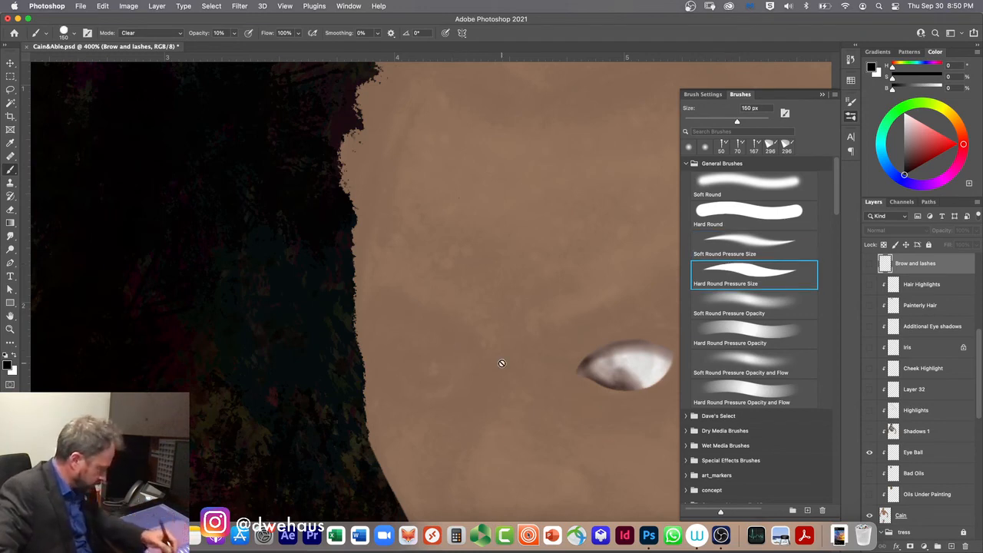
click(914, 455)
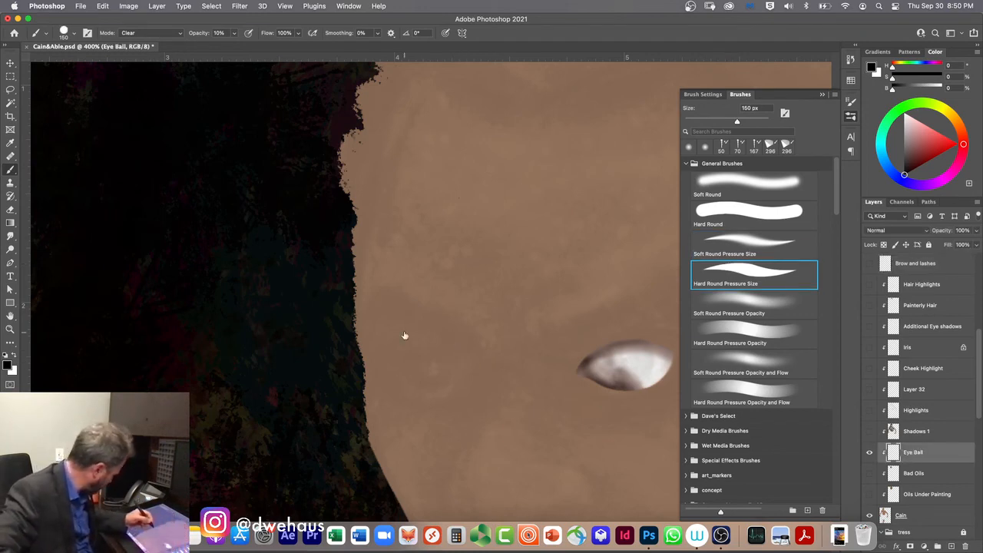
- Unlock Layer 3, the Multiply sketch layer, and raise its opacity to 36%
drag(977, 344, 964, 232)
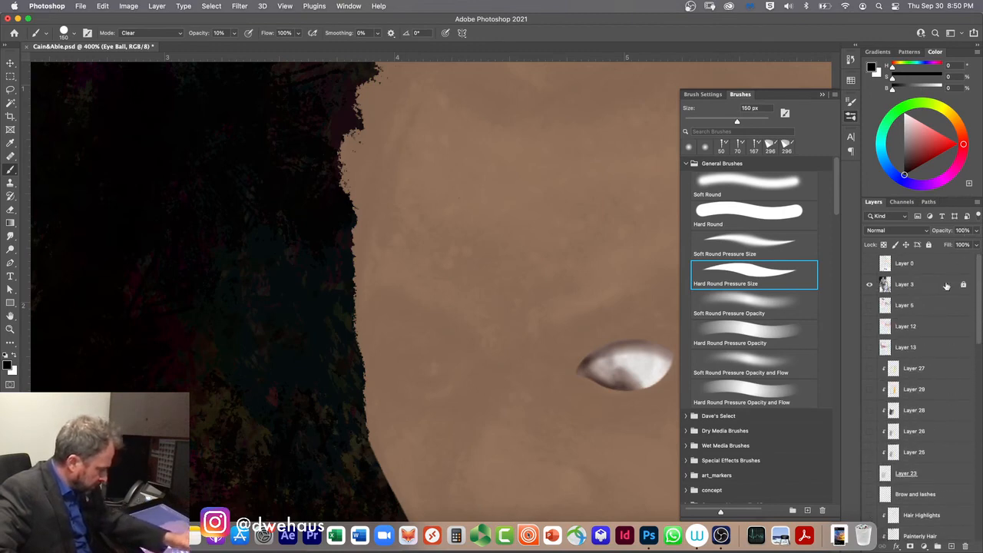
click(946, 285)
key(alt+shift+r)
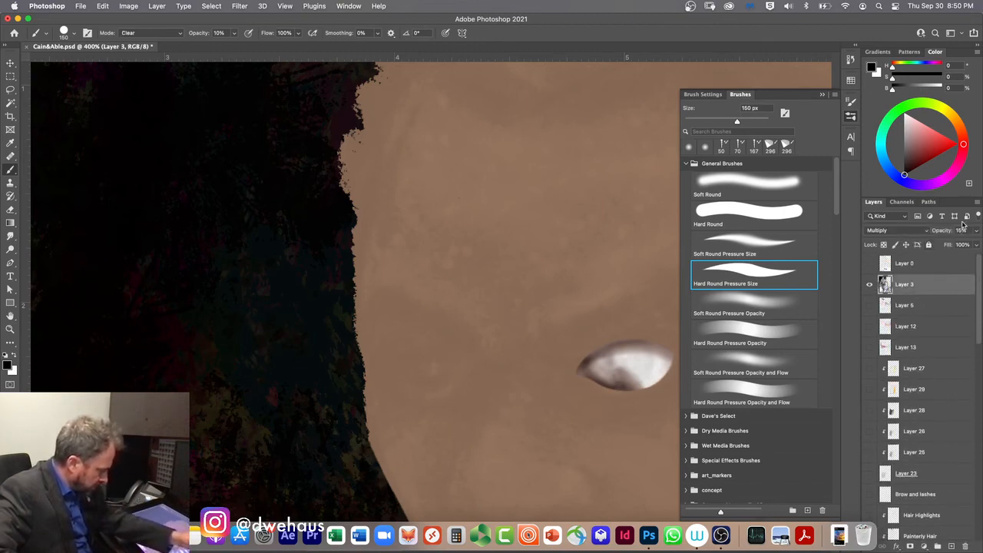
drag(945, 244, 941, 244)
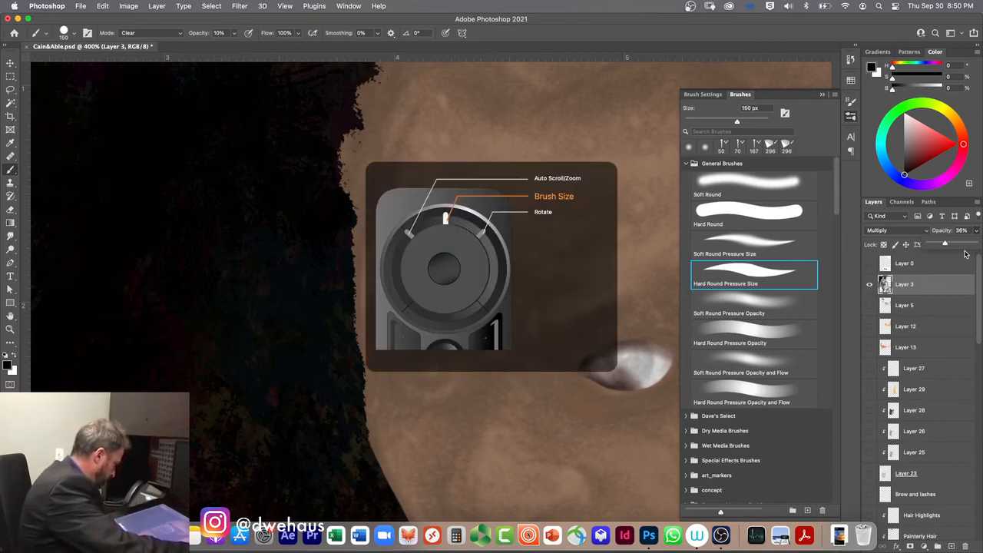
- Rotate the canvas for painting the missing eye and reduce the brush size to 25 px
key(r)
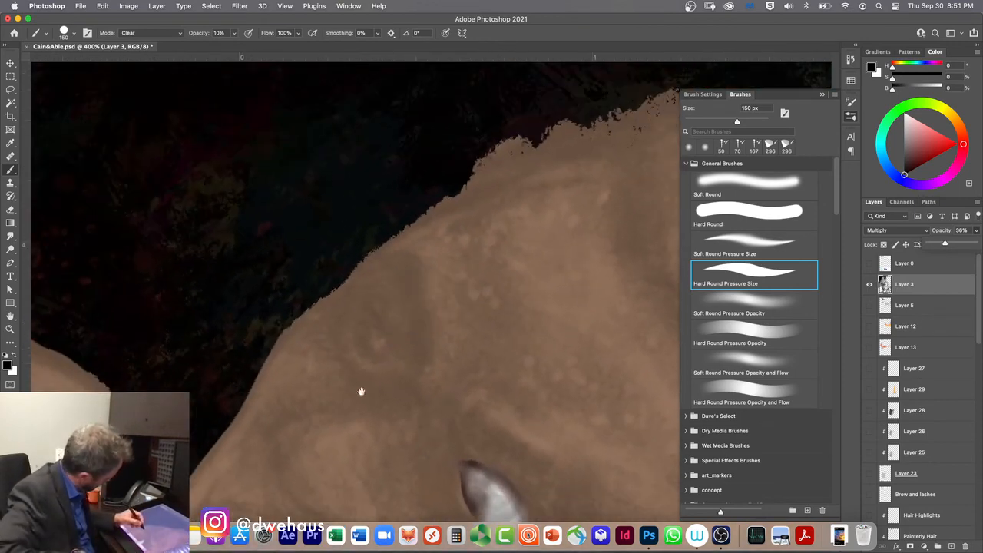
drag(361, 391, 439, 349)
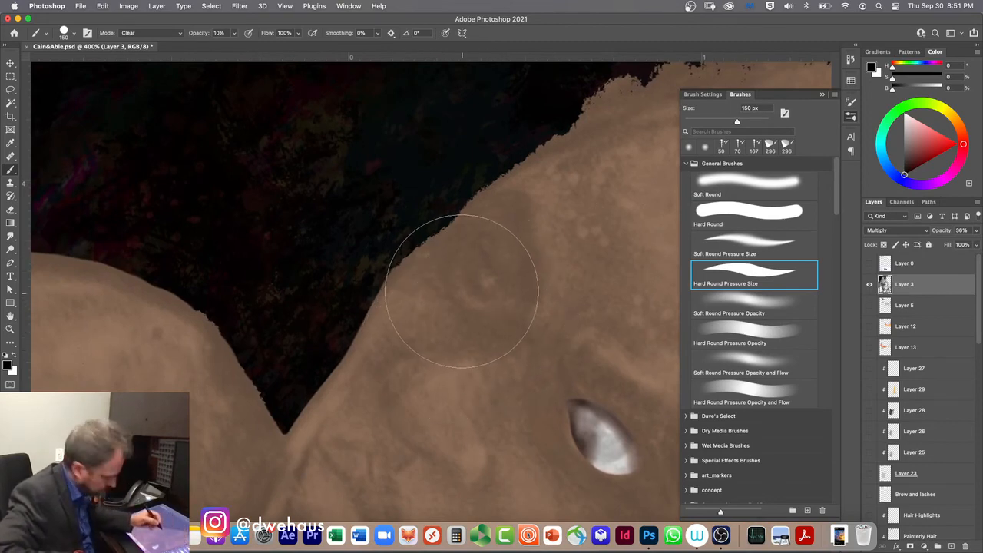
key(bracketleft)
key(bracketleft)
key(bracketleft)
key(bracketleft)
key(bracketleft)
key(bracketleft)
key(bracketleft)
key(bracketleft)
key(bracketleft)
key(bracketleft)
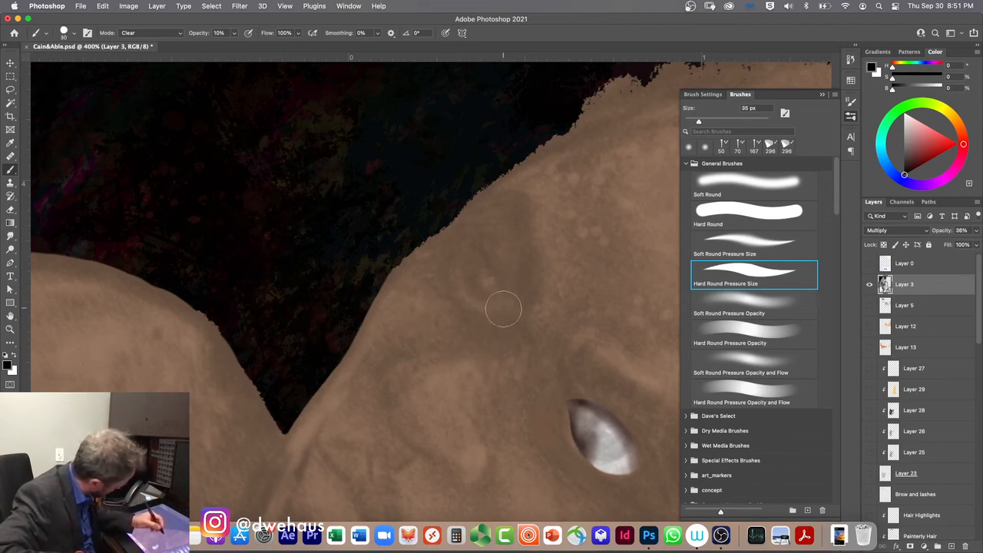
key(bracketleft)
key(bracketleft)
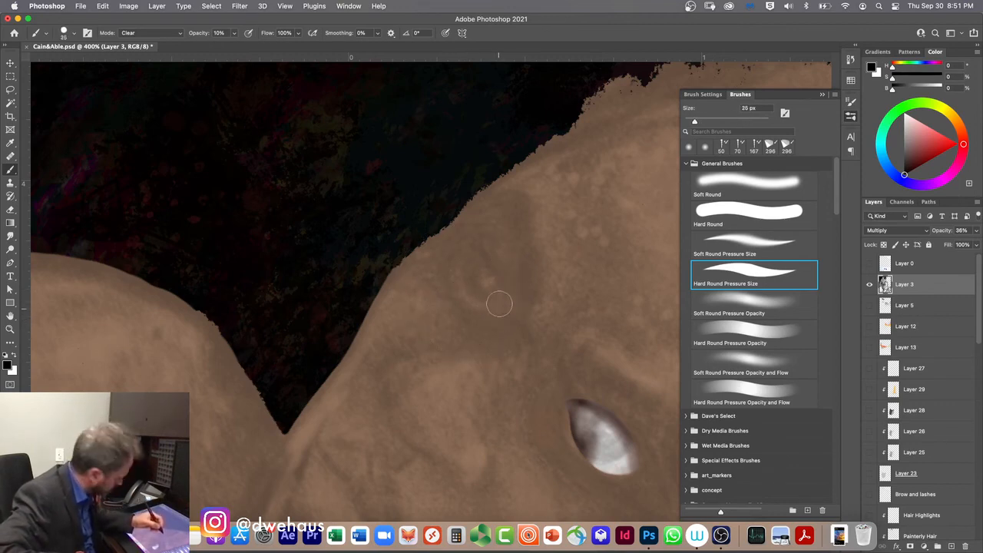
click(502, 306)
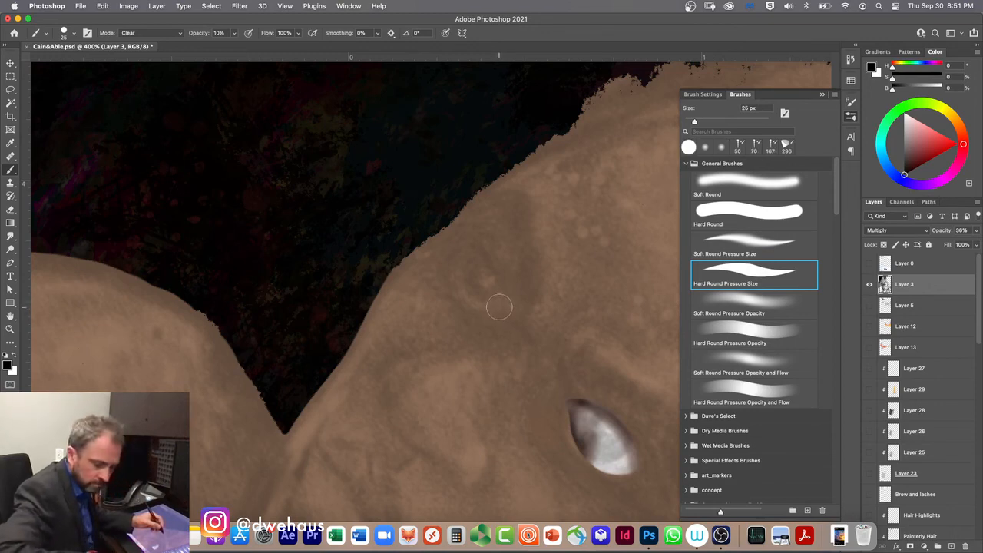
- Set the brush to Normal mode at 100% opacity and sample the light grey of the existing eyeball
key(0)
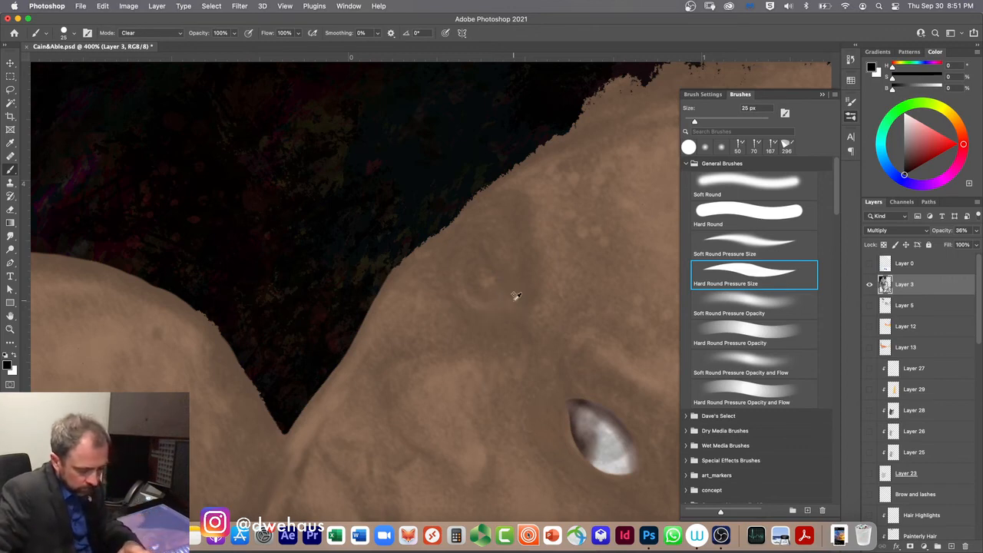
key(shift+alt+n)
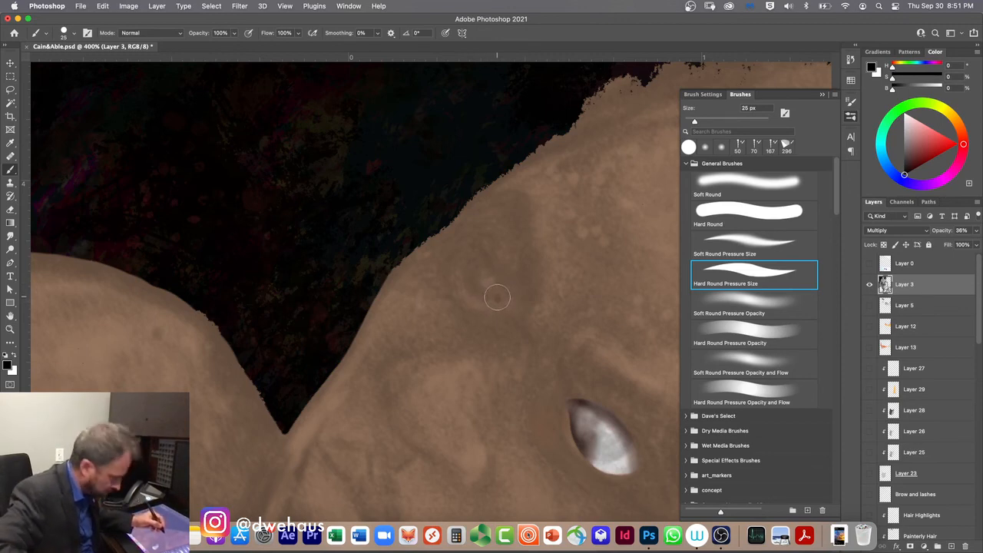
alt+click(612, 461)
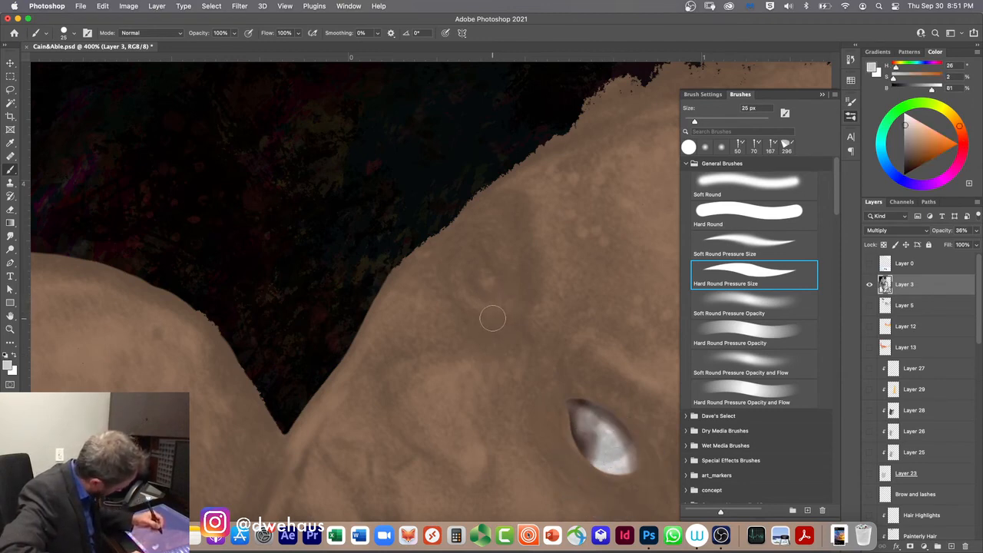
mouse_move(497, 308)
mouse_down()
mouse_move(474, 244)
mouse_move(455, 278)
mouse_move(463, 298)
mouse_move(493, 306)
mouse_up()
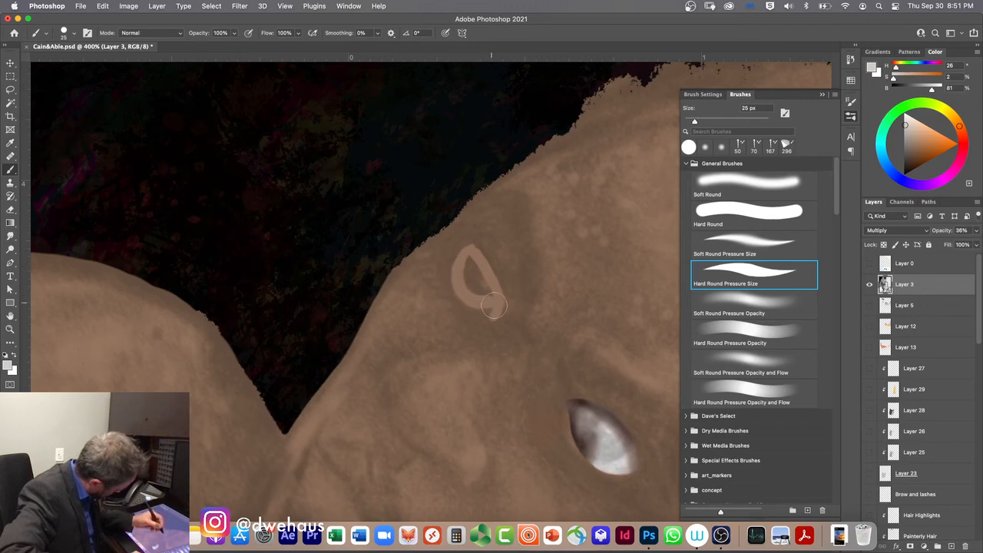
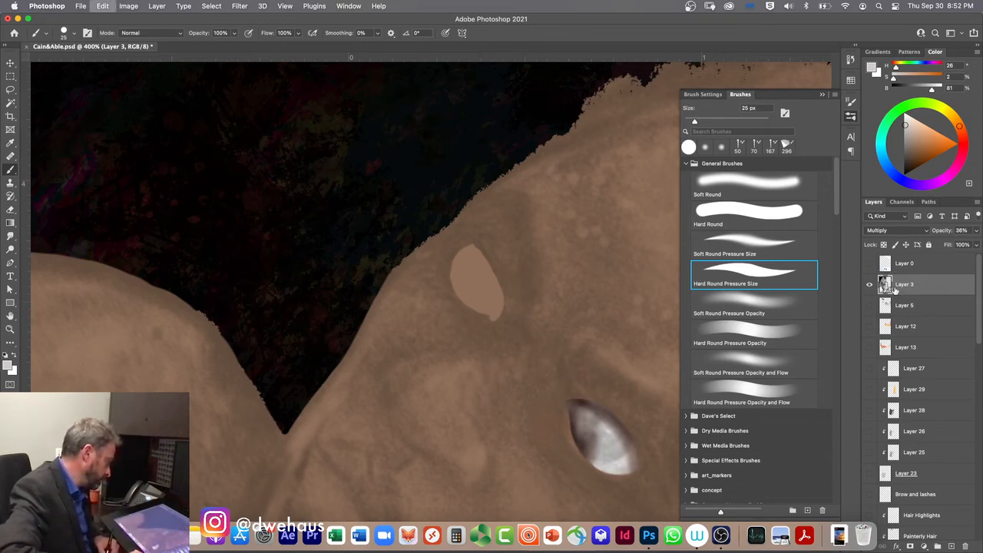
key(super+z)
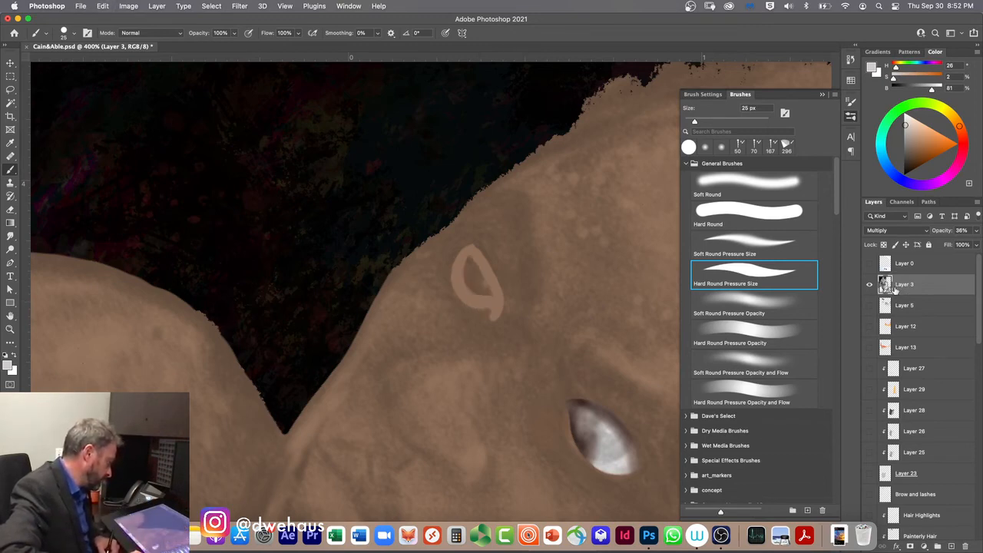
key(super+z)
key(super+z)
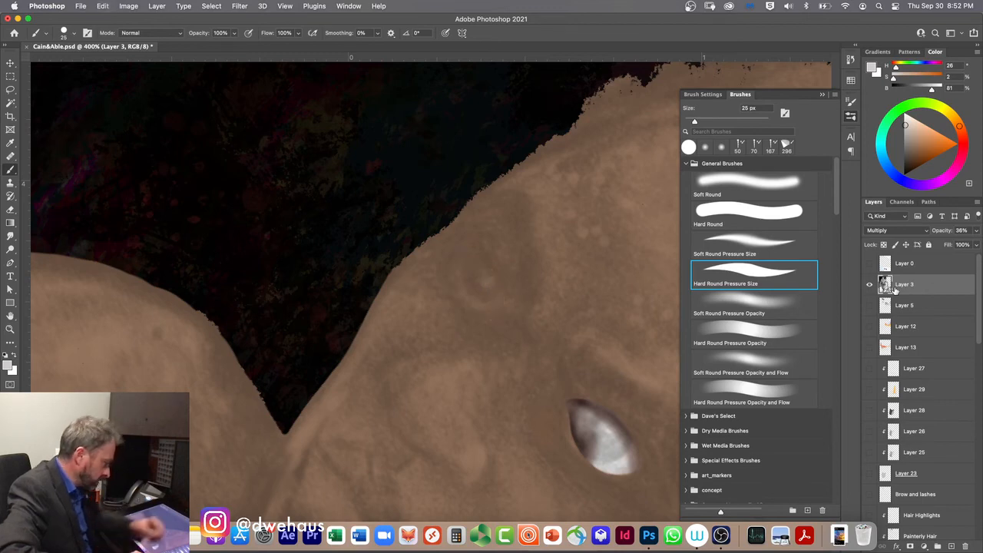
- Lock Layer 3 and paint the missing eyeball as a filled light grey shape on the Eye Ball layer
click(929, 244)
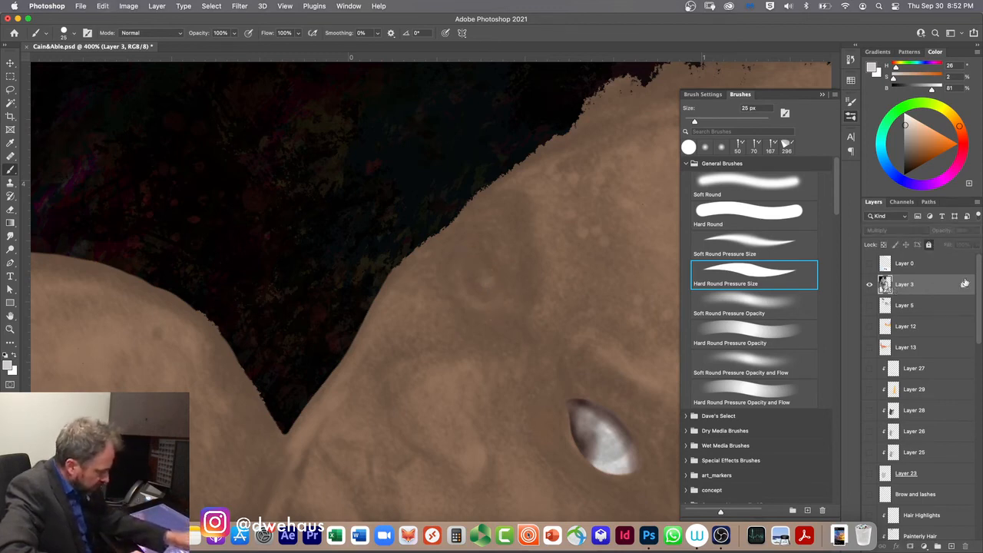
drag(979, 310, 969, 395)
click(940, 428)
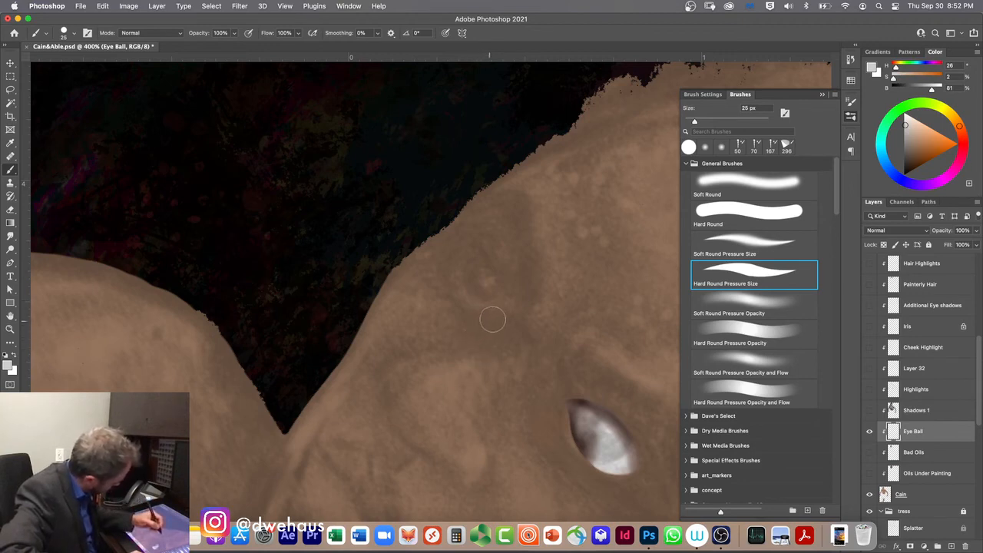
mouse_move(491, 321)
mouse_down()
mouse_move(470, 246)
mouse_move(454, 285)
mouse_move(472, 308)
mouse_move(492, 306)
mouse_move(493, 319)
mouse_move(483, 279)
mouse_move(465, 292)
mouse_move(486, 302)
mouse_up()
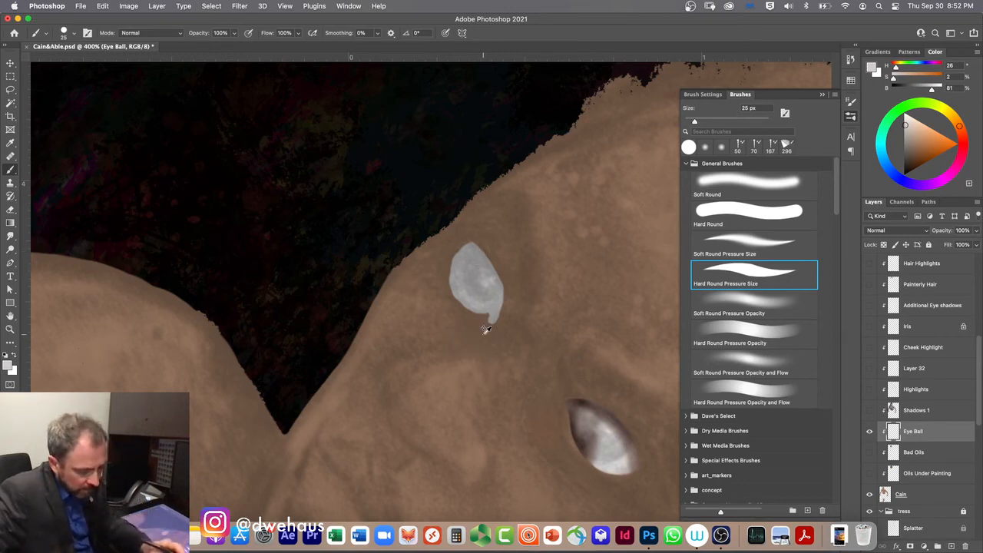
- Trim the new eyeball's outline and inner corner with the brush in Clear mode at 9 px
key(shift+alt+r)
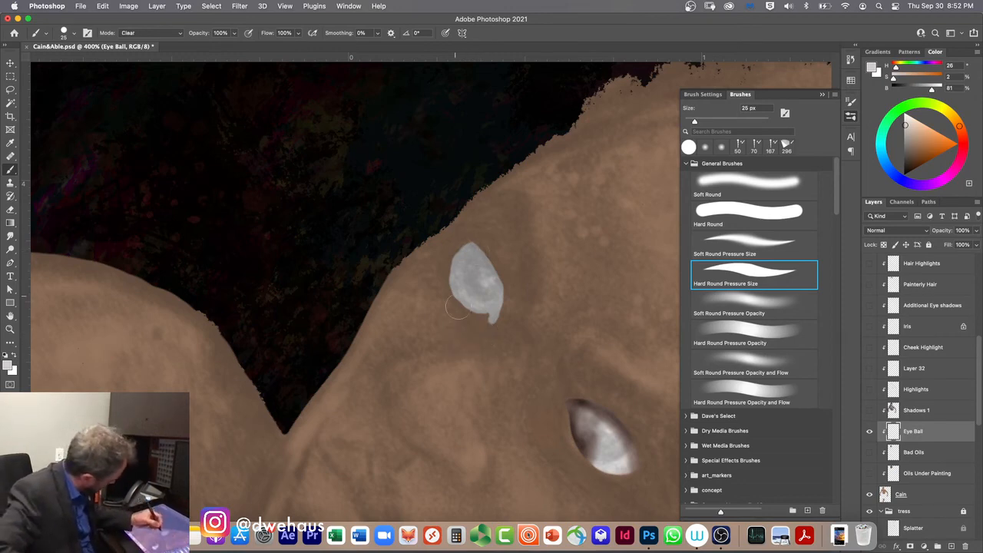
key(bracketleft)
key(bracketleft)
key(bracketleft)
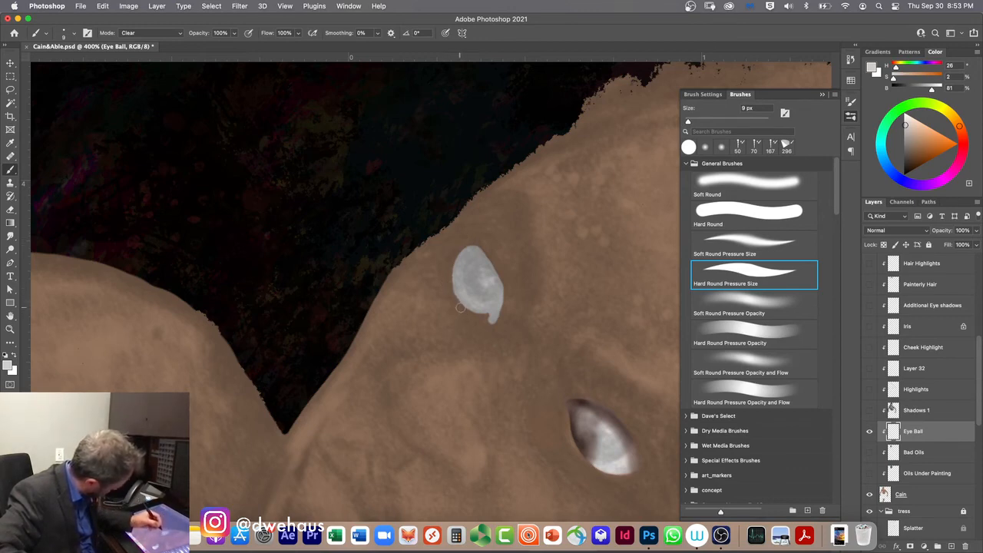
drag(462, 304, 502, 310)
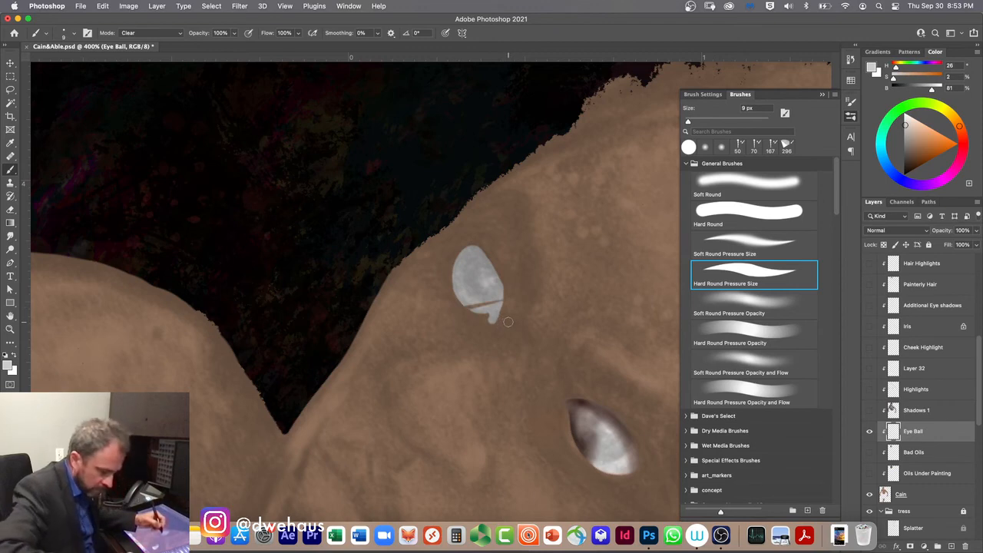
key(super+z)
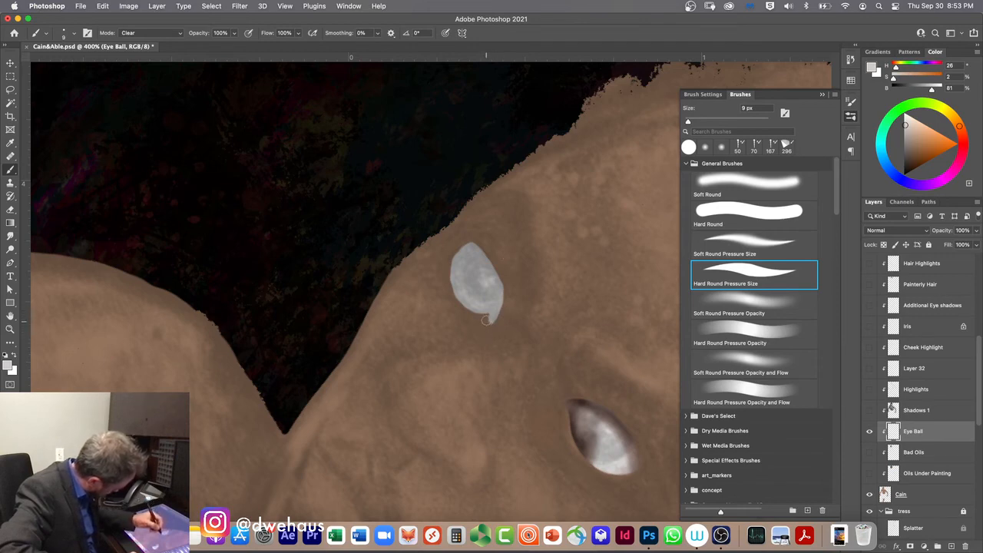
drag(484, 325, 456, 305)
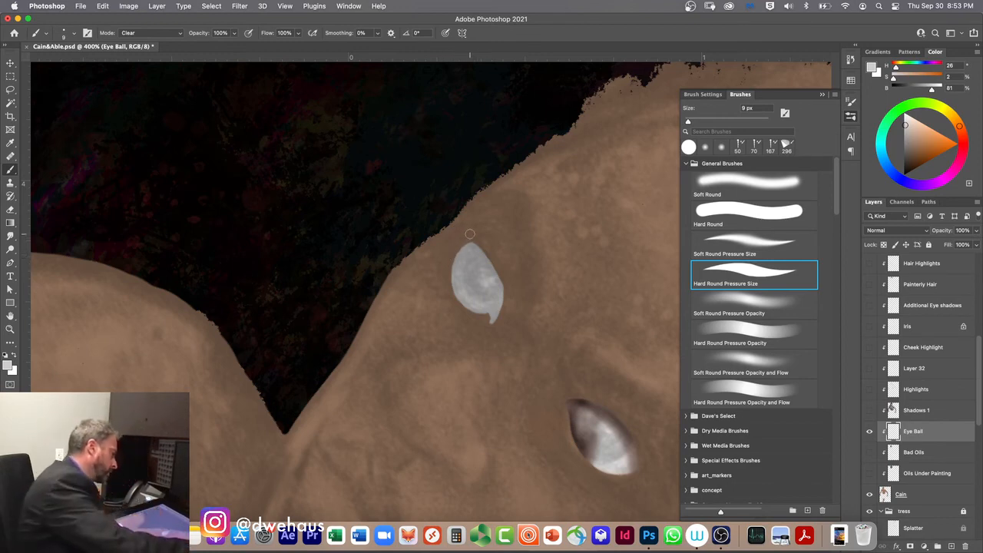
drag(470, 234, 470, 233)
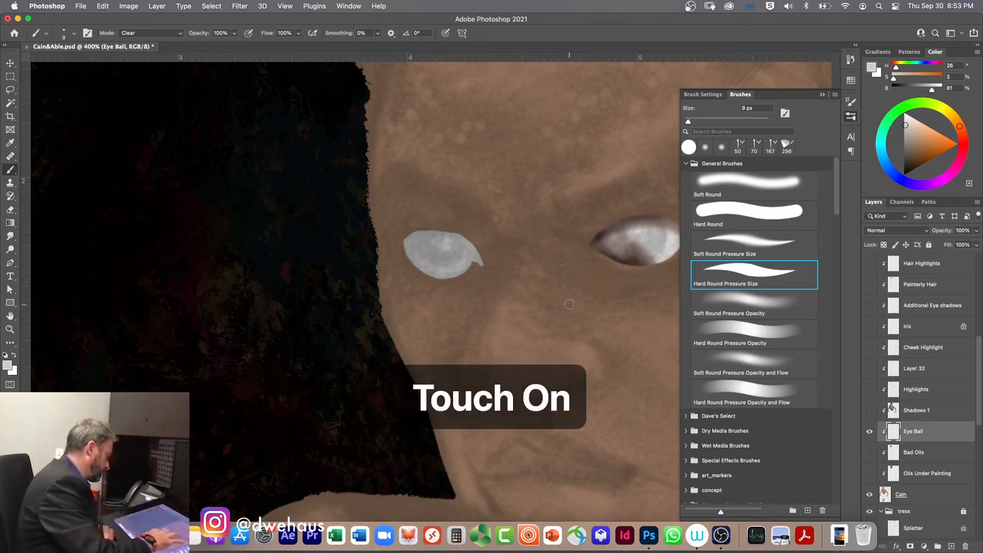
- Sample a brown skin tone from the cheek and lock the Eye Ball layer's transparent pixels
scroll(569, 304, right, 2)
scroll(569, 303, right, 5)
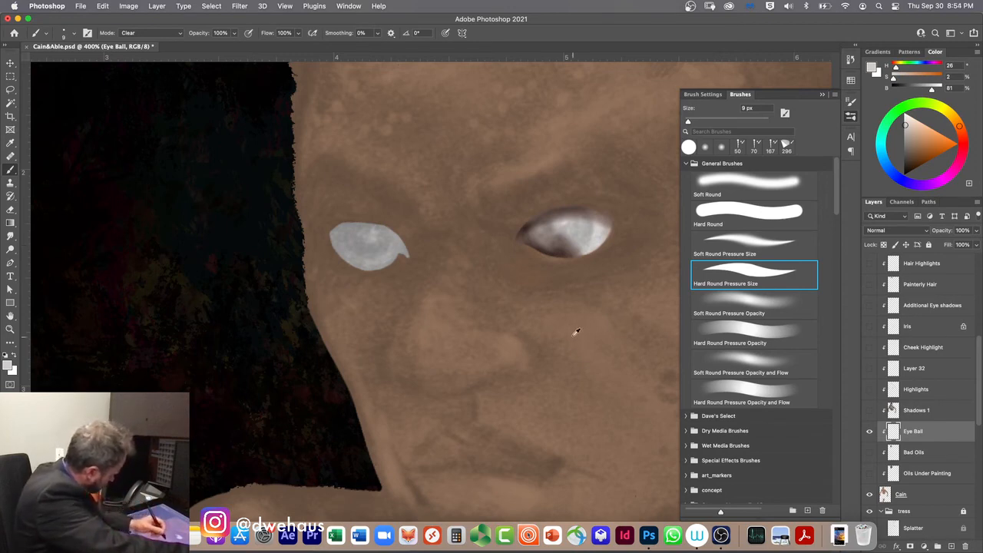
alt+click(572, 336)
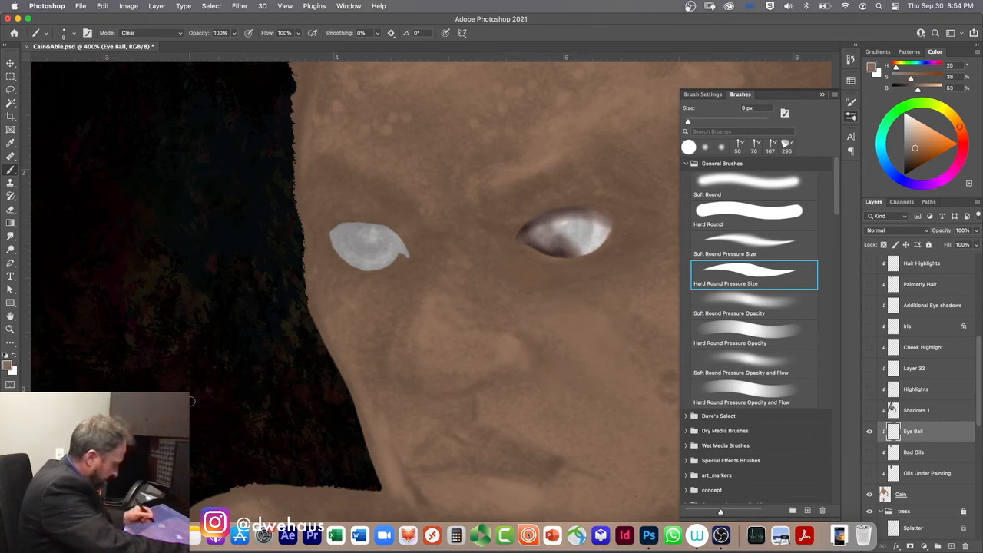
click(884, 245)
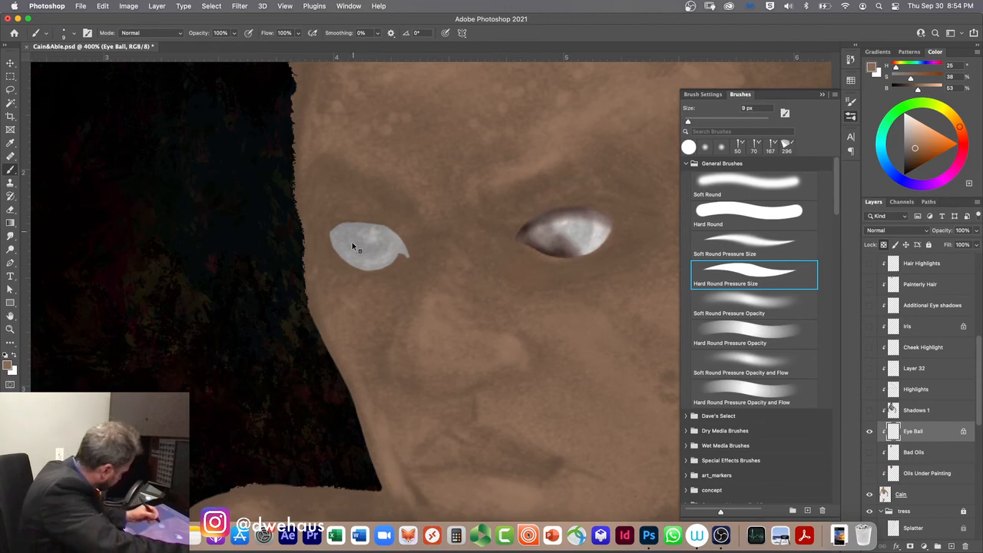
- Set the brush to Multiply mode at 20% opacity and undo the last stroke on the new eyeball
click(152, 33)
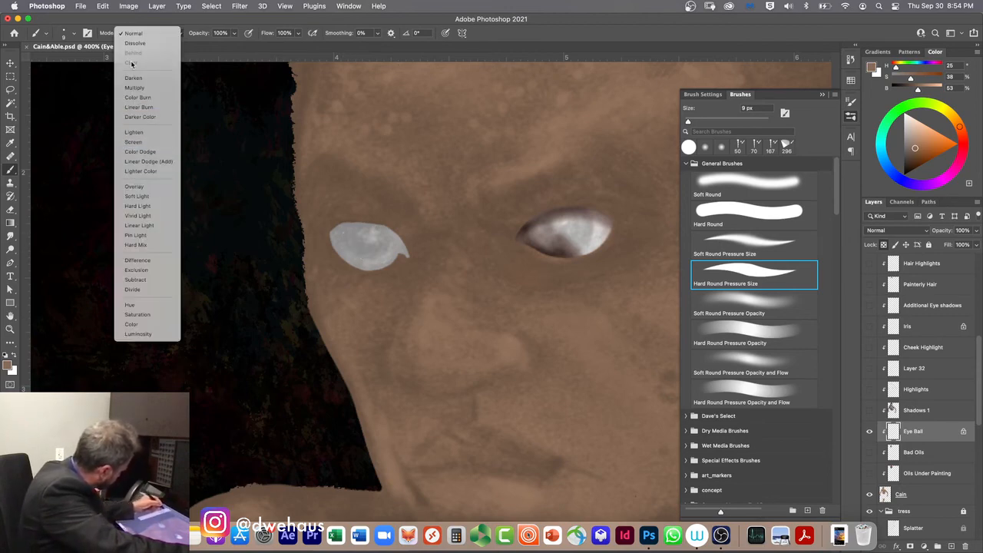
click(131, 87)
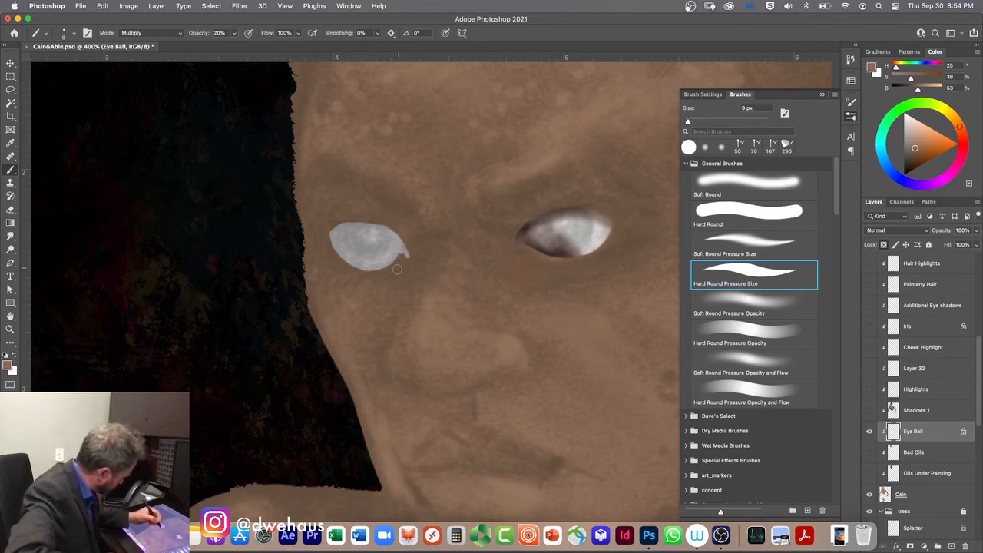
key(super+z)
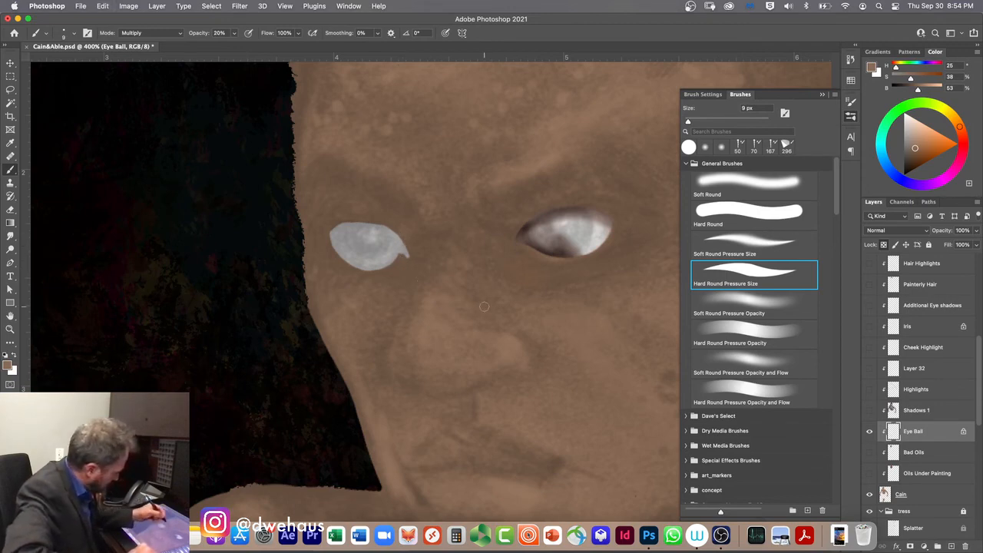
- Shade the upper edge and corners of the new eyeball using the Soft Round brush at 30 px
click(732, 241)
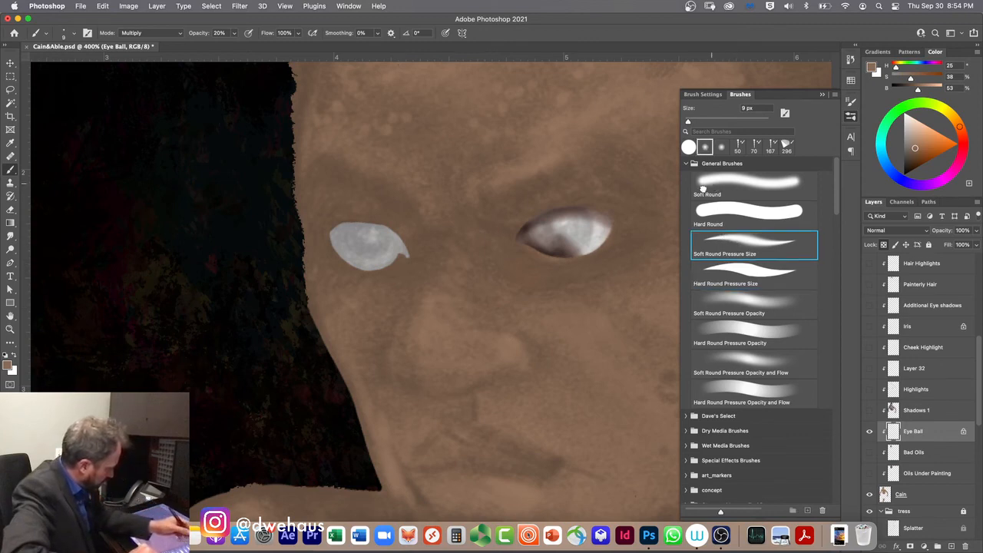
click(711, 189)
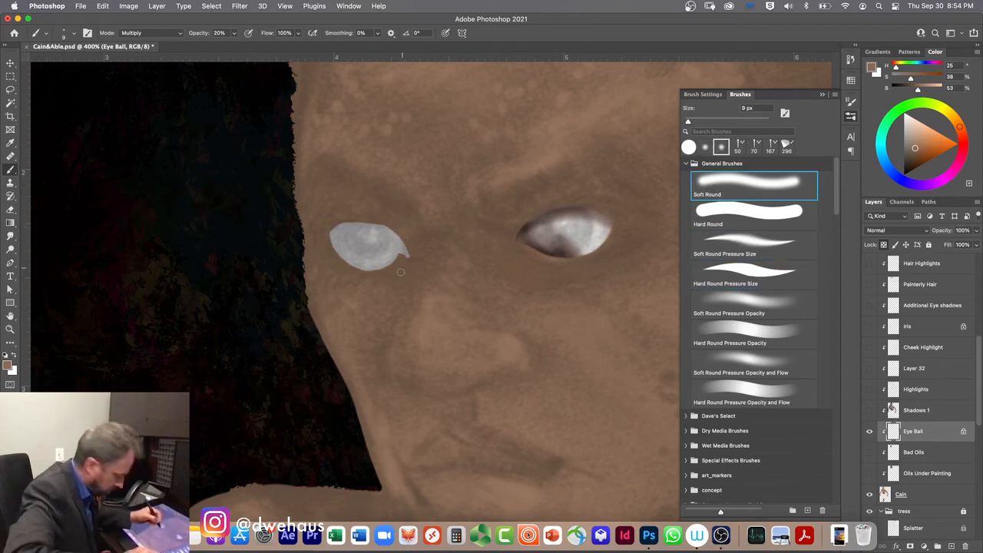
key(bracketright)
key(bracketright)
key(bracketright)
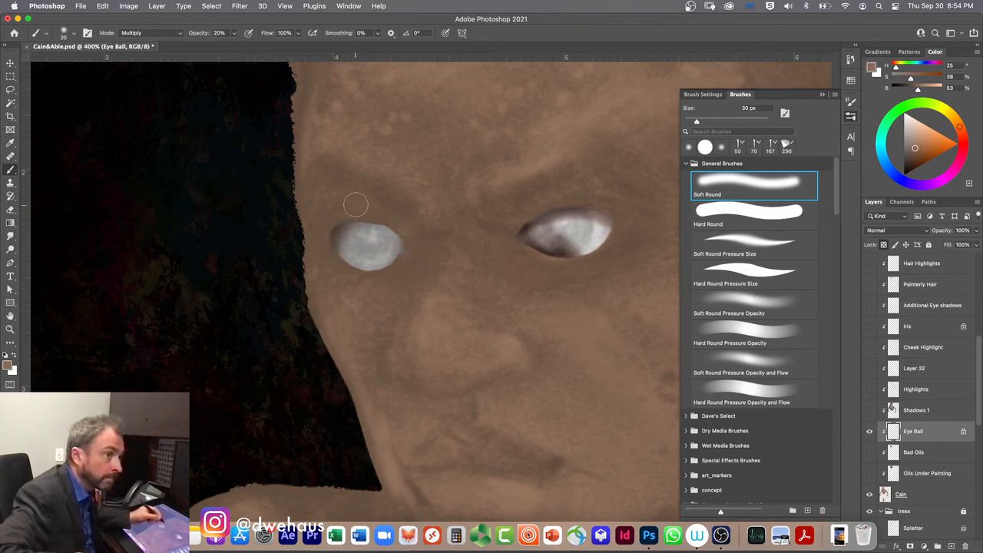
mouse_move(388, 219)
mouse_down()
mouse_move(387, 248)
mouse_move(350, 243)
mouse_move(355, 213)
mouse_move(370, 210)
mouse_move(377, 225)
mouse_move(364, 220)
mouse_move(408, 252)
mouse_up()
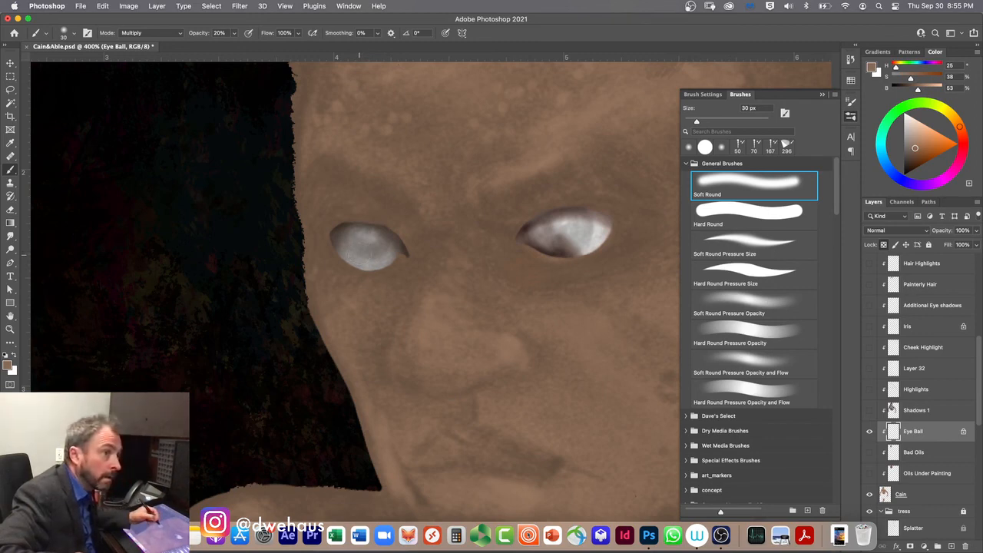
- Sample light grey from the first eyeball and brighten the new eyeball in Screen mode with a 15 px brush
key(bracketleft)
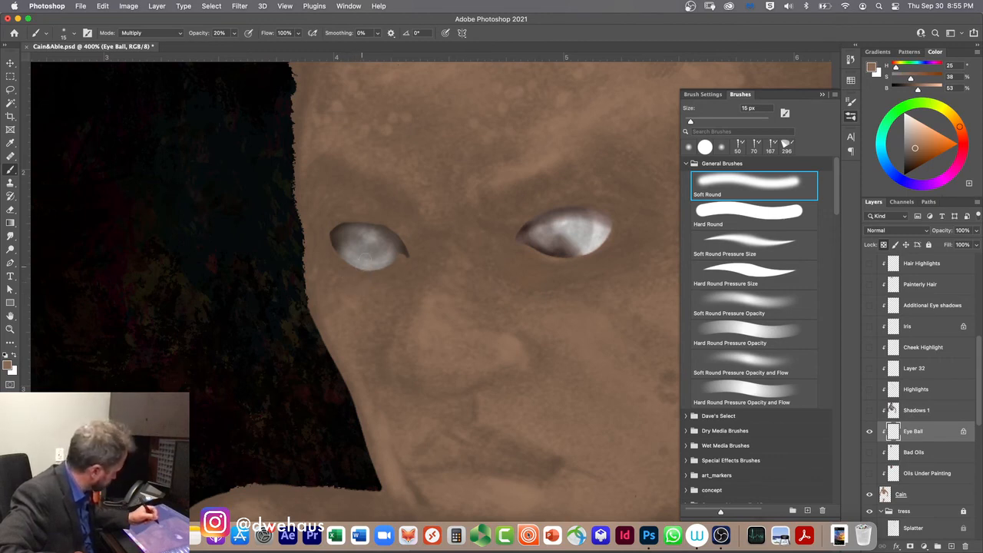
alt+click(571, 231)
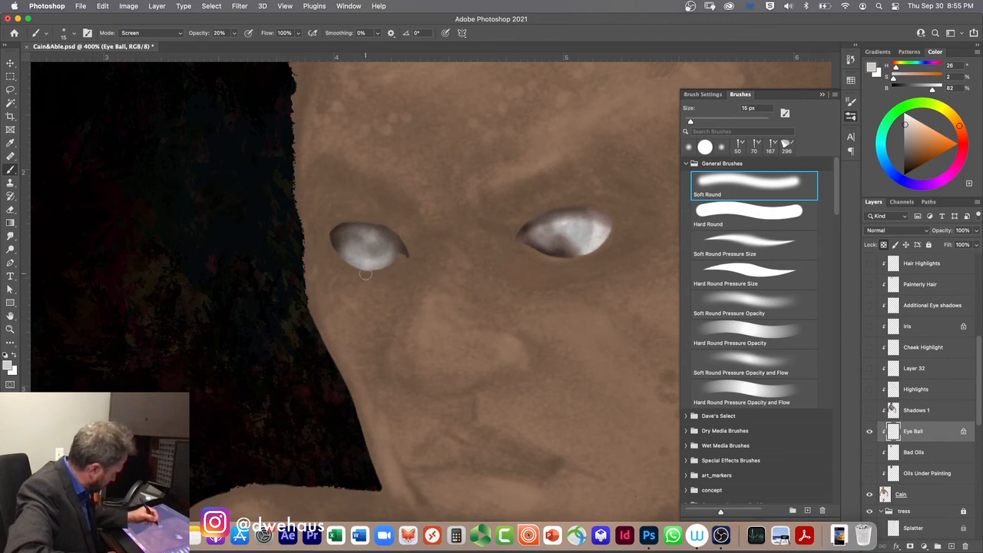
- Show the hidden face layers from Shadows 1 up through Iris, Additional Eye shadows, Painterly Hair and Hair Highlights
click(870, 411)
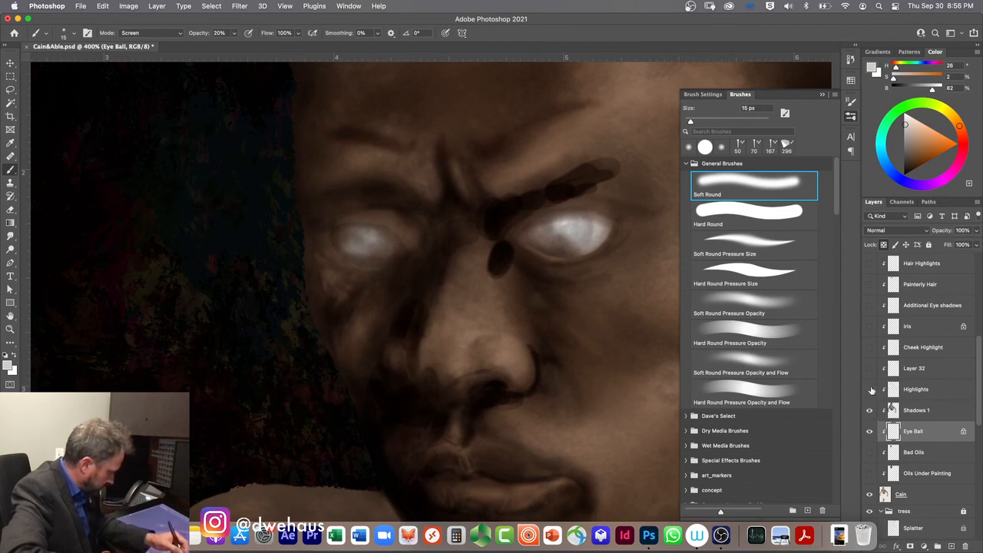
click(869, 391)
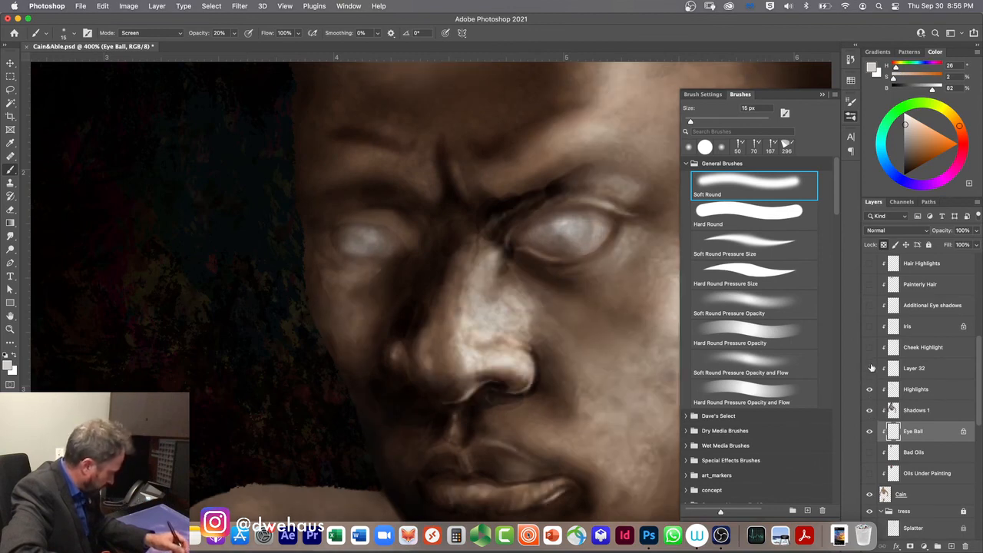
click(869, 369)
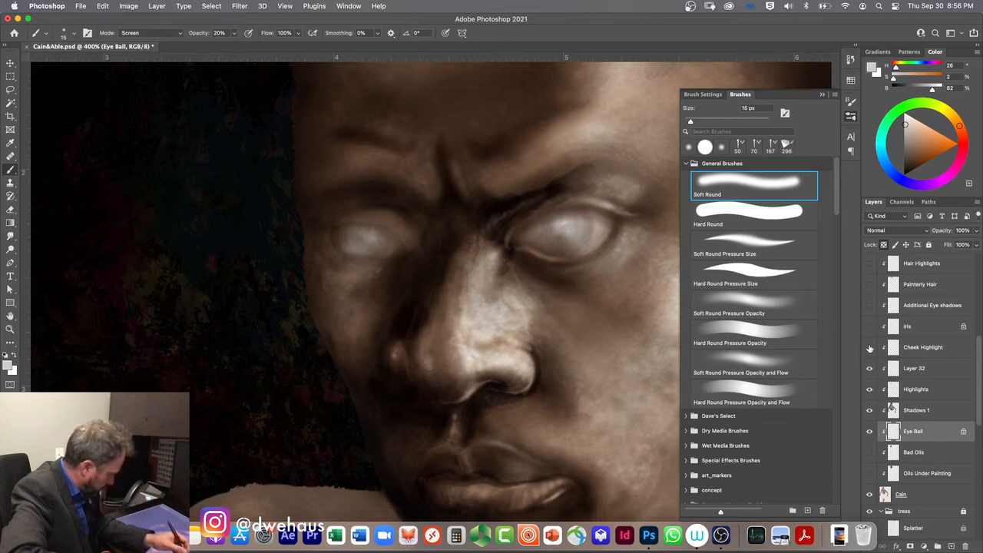
click(869, 347)
click(869, 327)
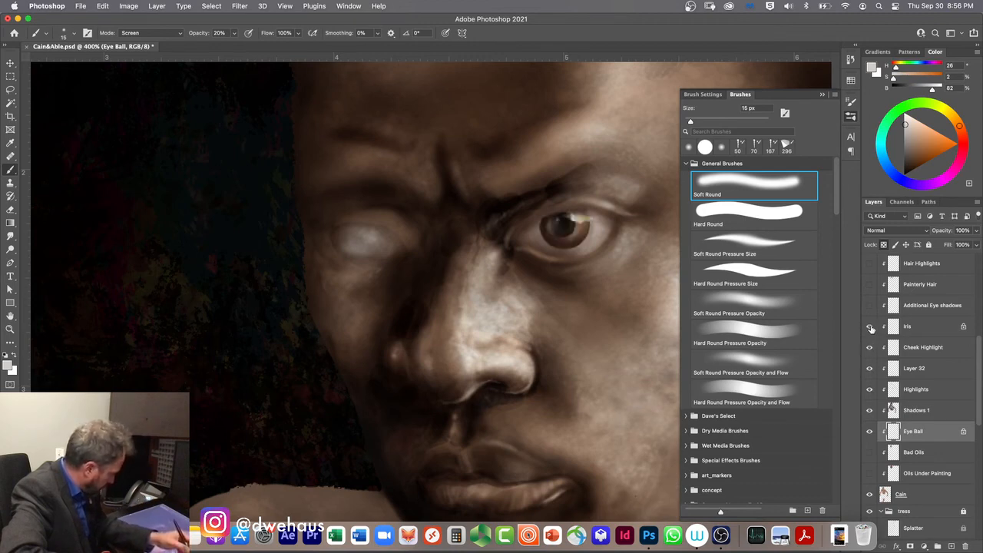
click(870, 305)
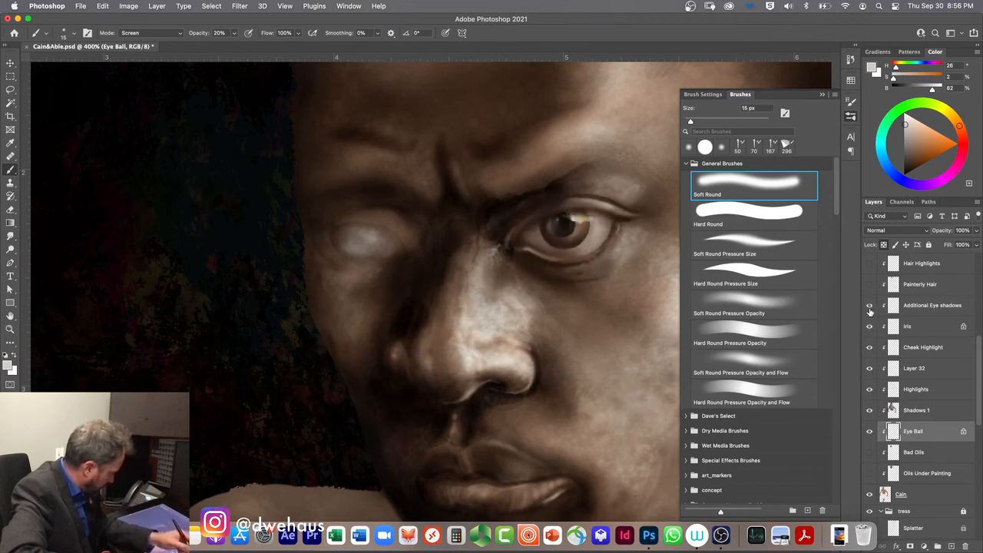
click(870, 264)
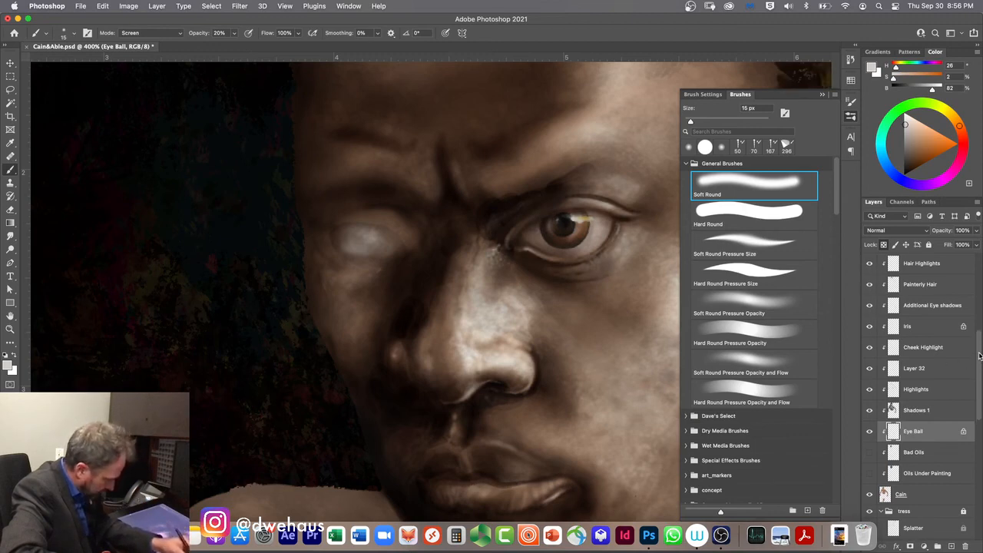
- Find Layer 3 at the top of the layer stack and compare the face with and without it
scroll(978, 355, up, 5)
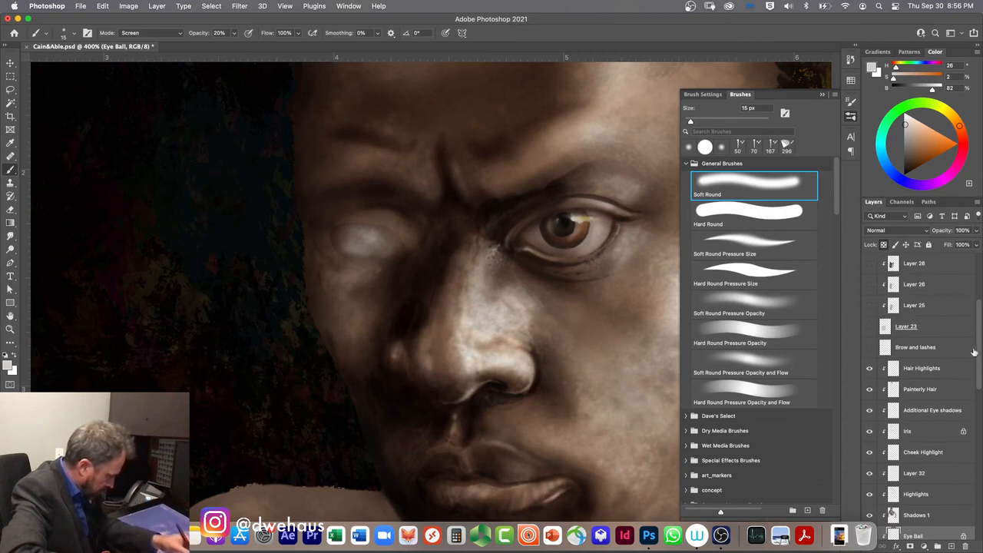
scroll(974, 352, down, 4)
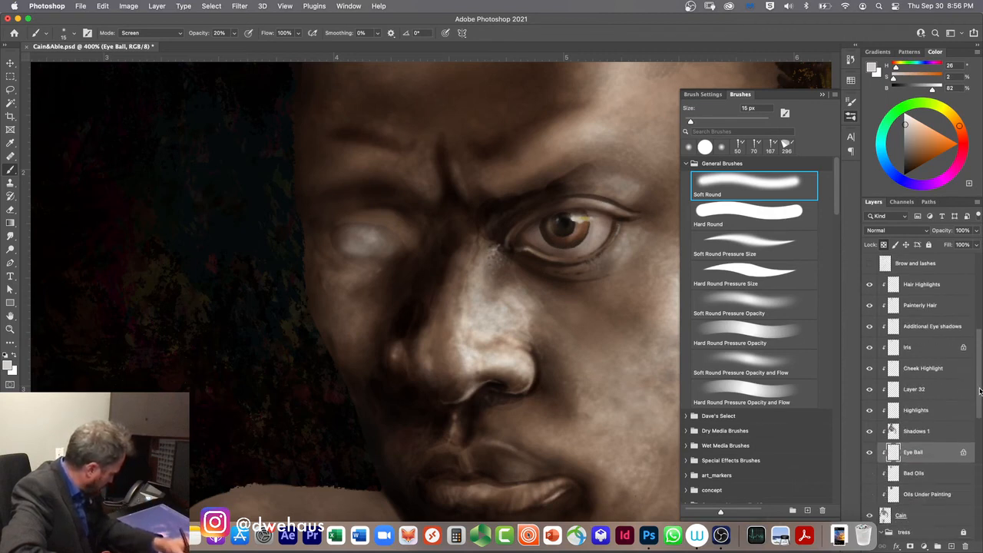
scroll(980, 394, down, 1)
scroll(978, 396, up, 12)
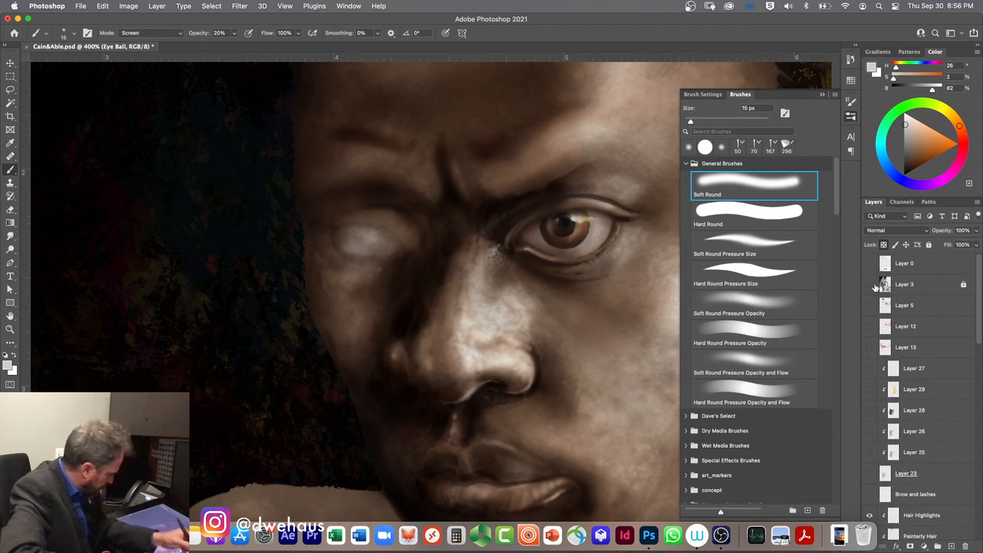
click(871, 285)
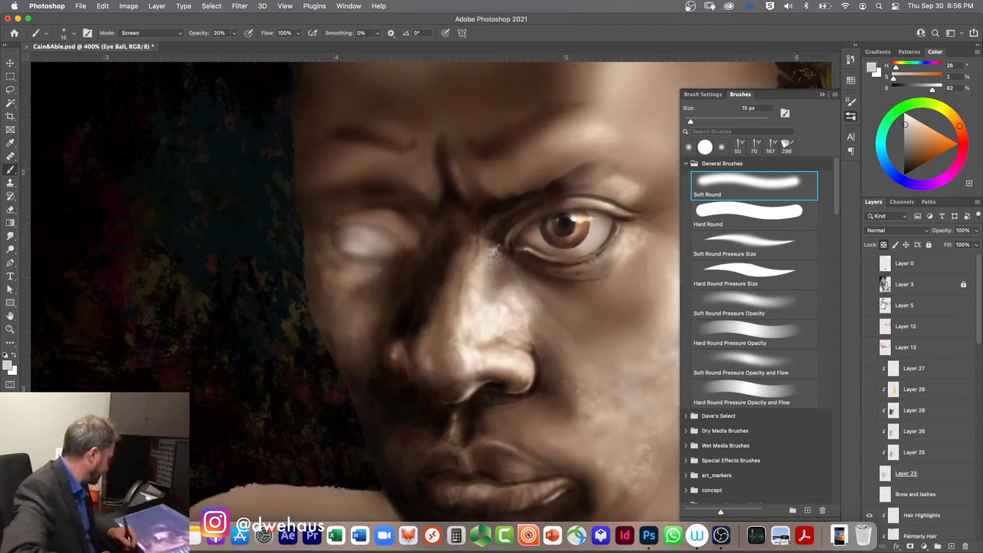
click(871, 285)
click(870, 285)
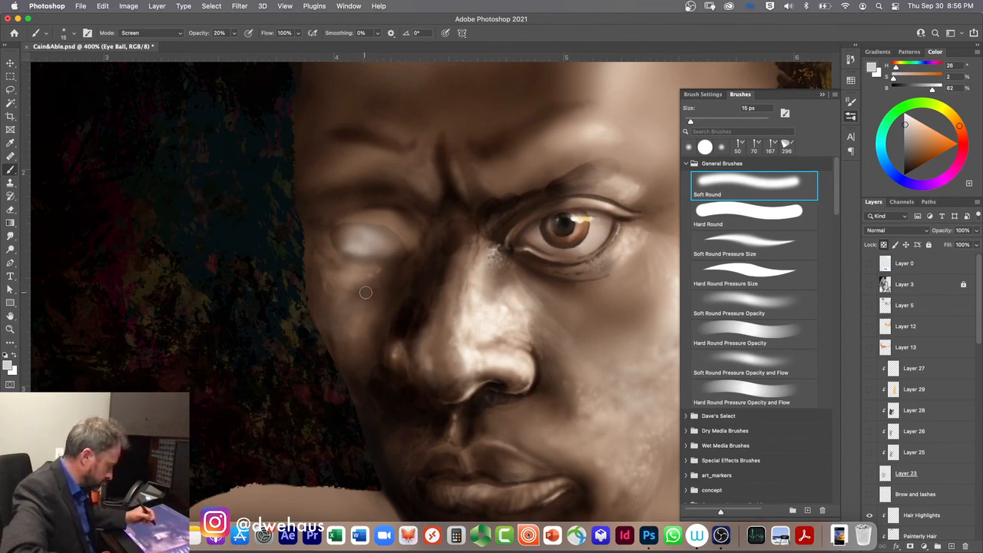
scroll(980, 341, down, 1)
drag(980, 342, 979, 390)
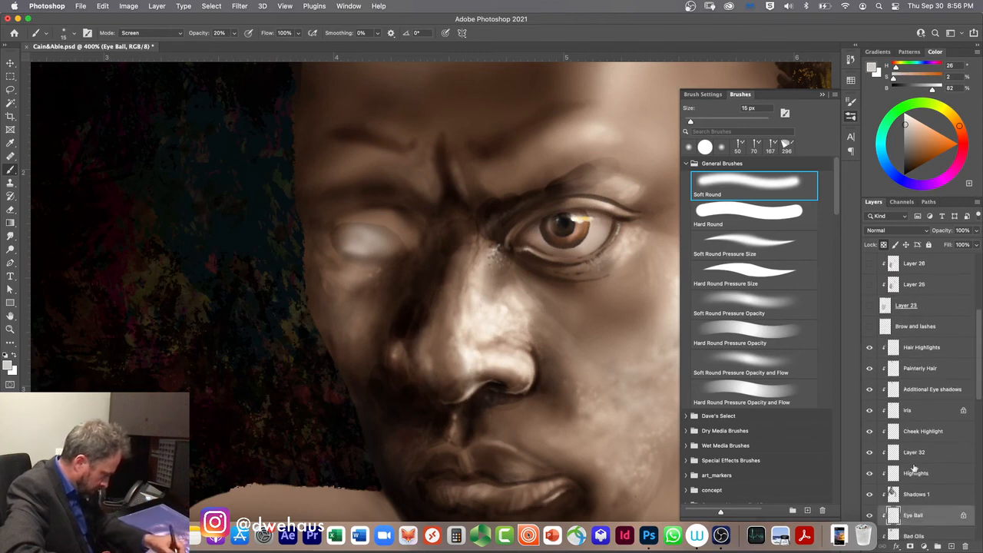
drag(908, 494, 914, 517)
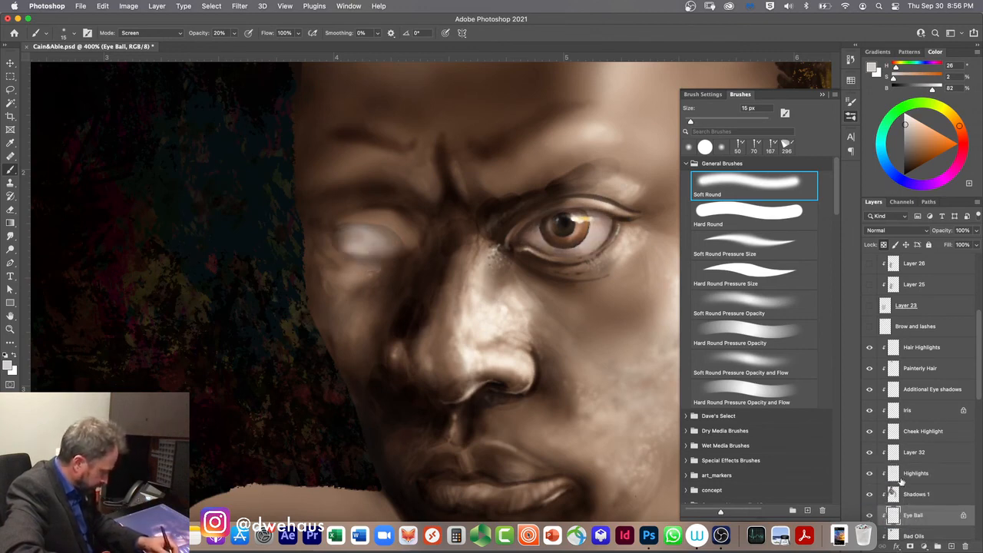
mouse_move(912, 515)
mouse_down()
mouse_move(910, 486)
mouse_move(913, 530)
mouse_up()
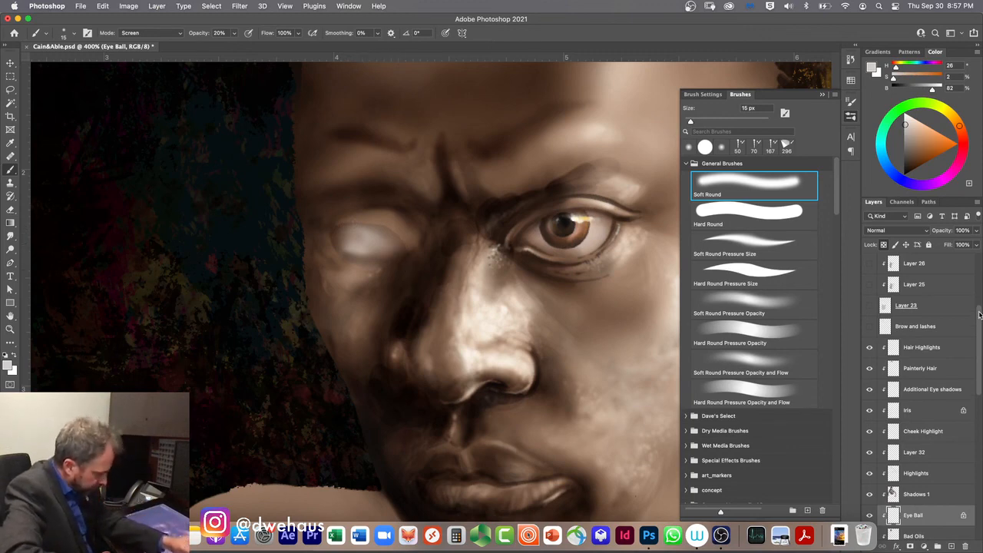
- Make Layer 3 visible again and select it, checking the face with it on and off
scroll(979, 315, up, 4)
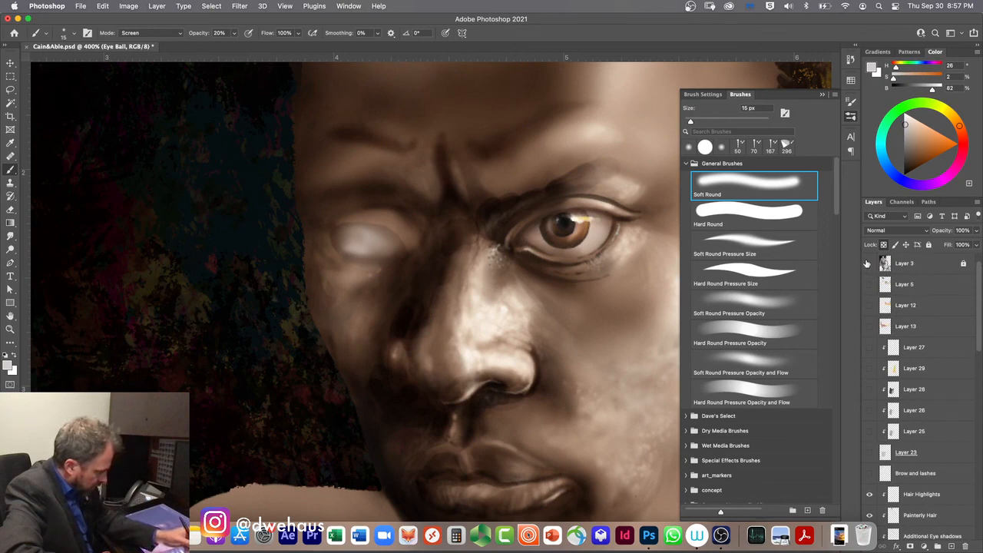
click(868, 263)
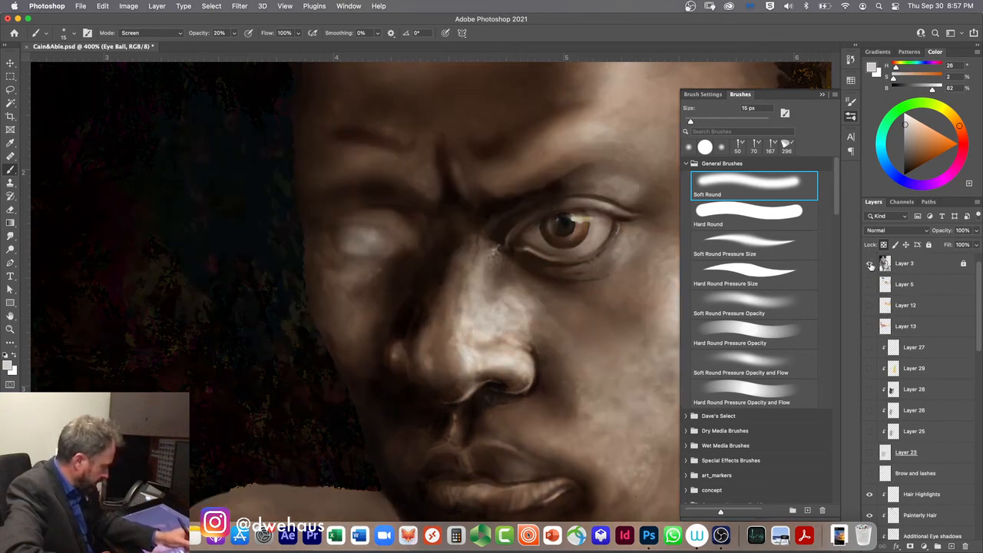
scroll(899, 277, up, 1)
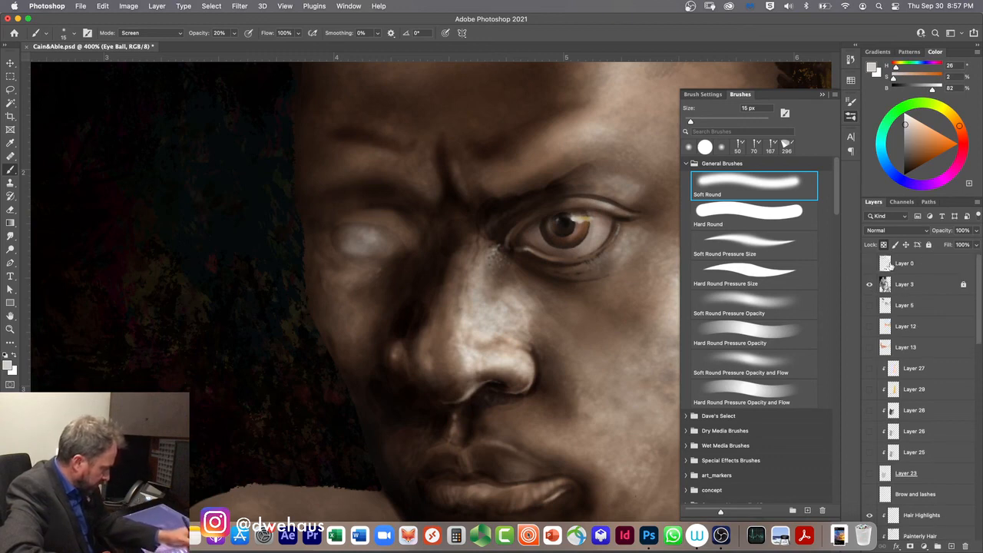
click(906, 285)
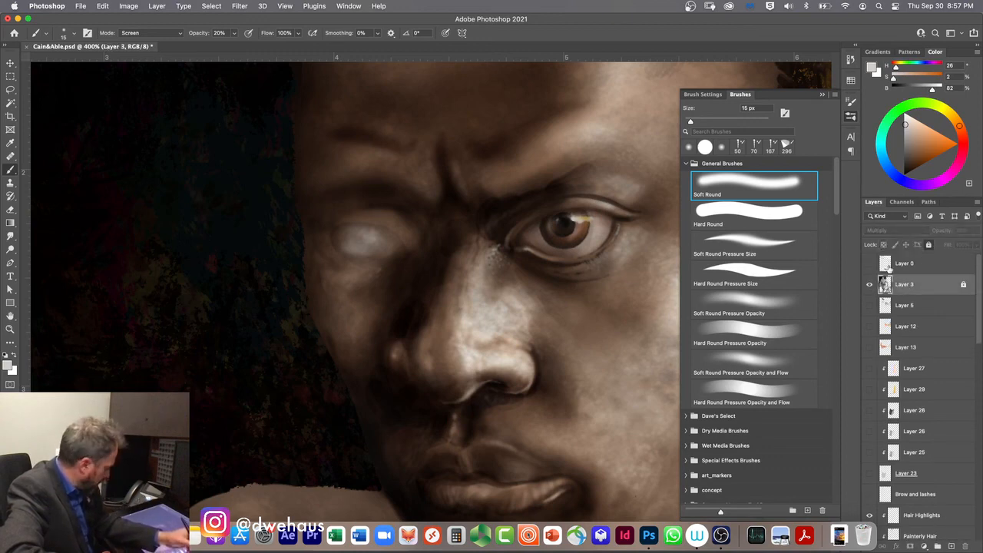
click(870, 286)
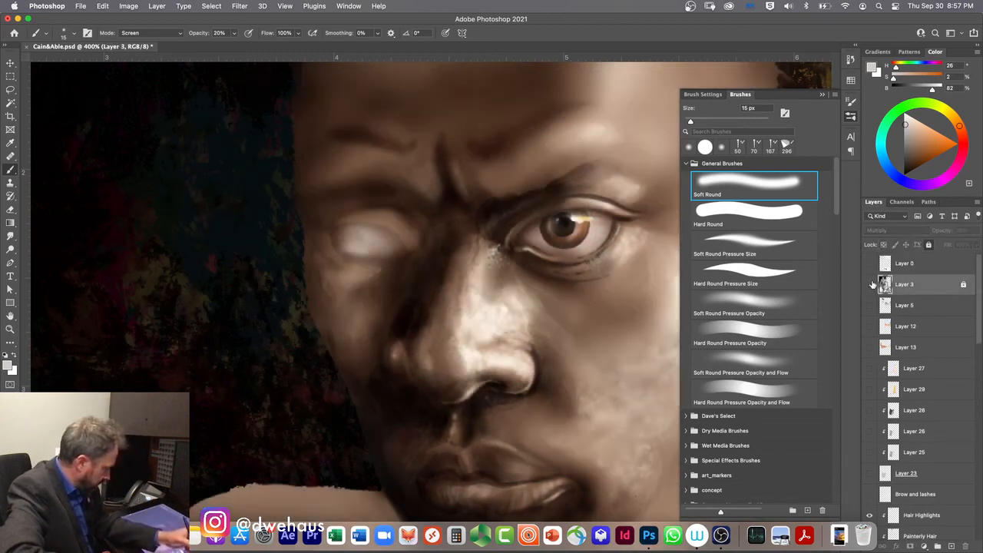
click(870, 286)
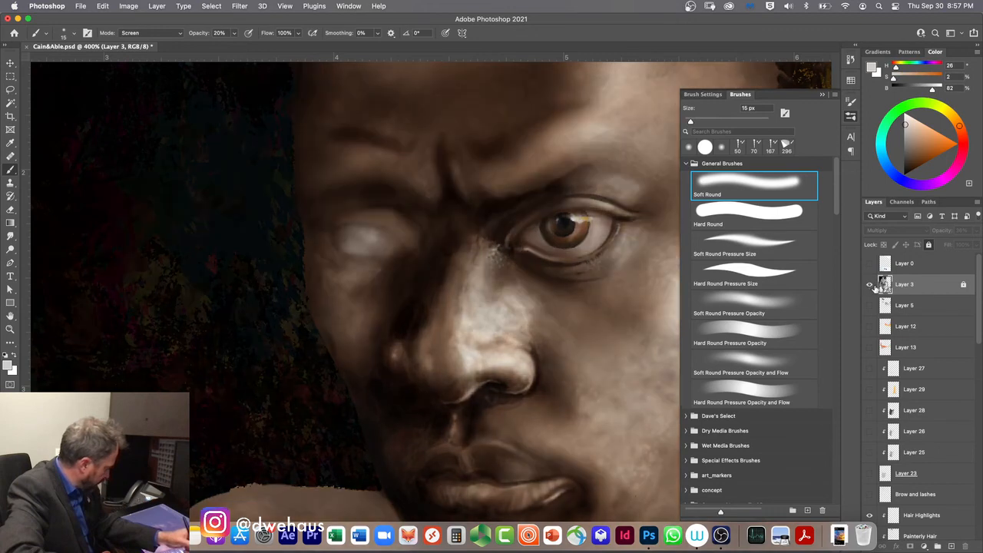
- Unlock Layer 3, set its opacity to 64% and toggle its visibility to judge the effect
click(928, 244)
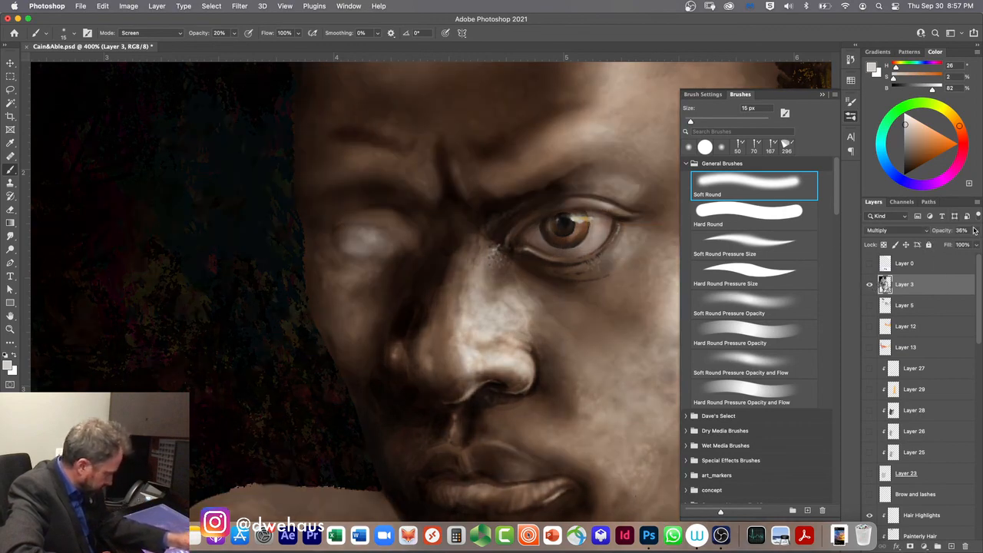
click(976, 230)
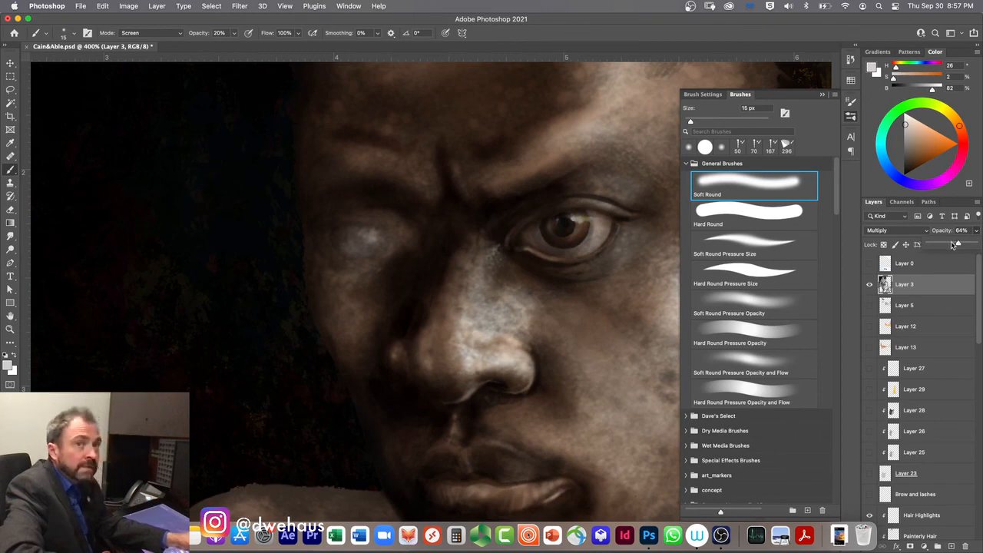
click(870, 286)
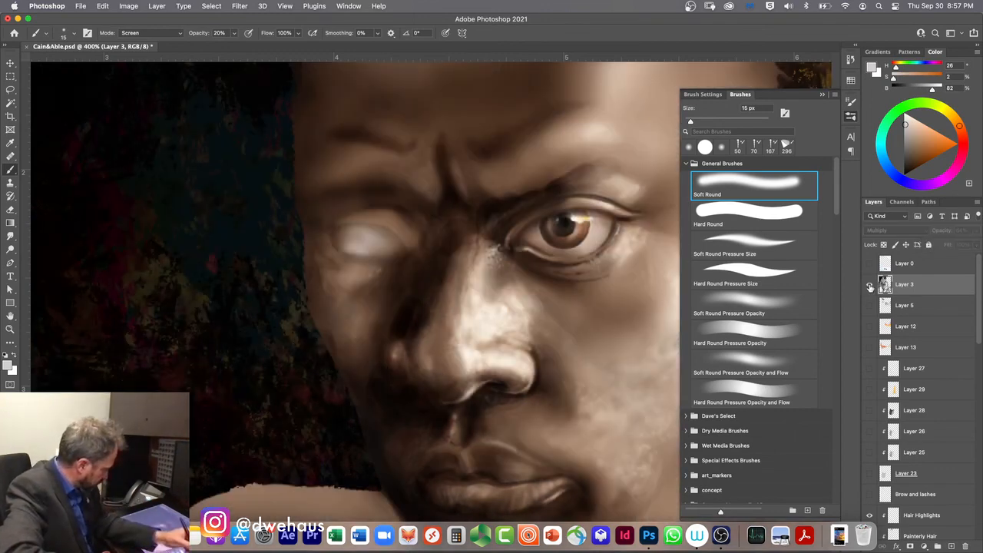
click(871, 285)
click(871, 285)
click(871, 286)
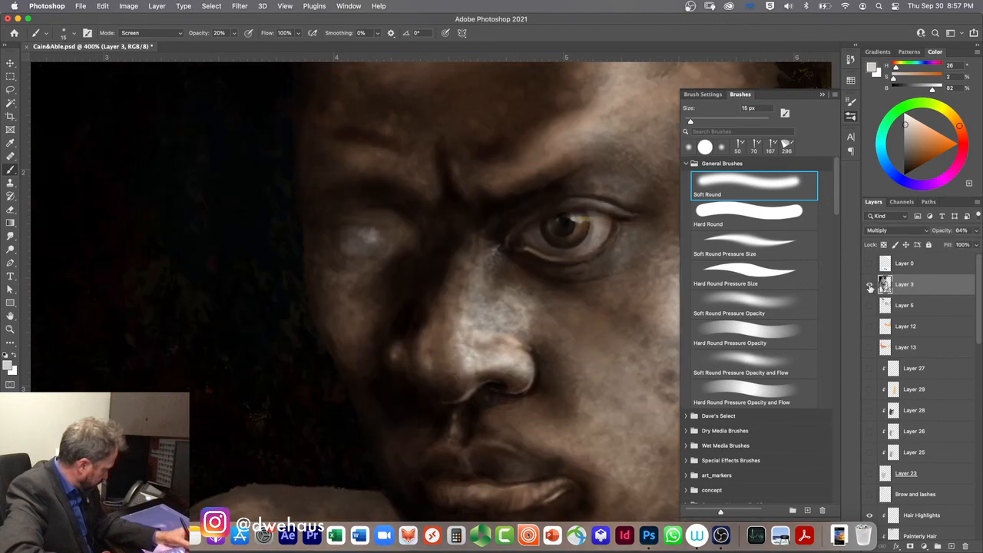
- Erase some shadow over the new eyeball on the Shadows 1 layer with the 15 px brush in Clear mode
scroll(969, 325, down, 5)
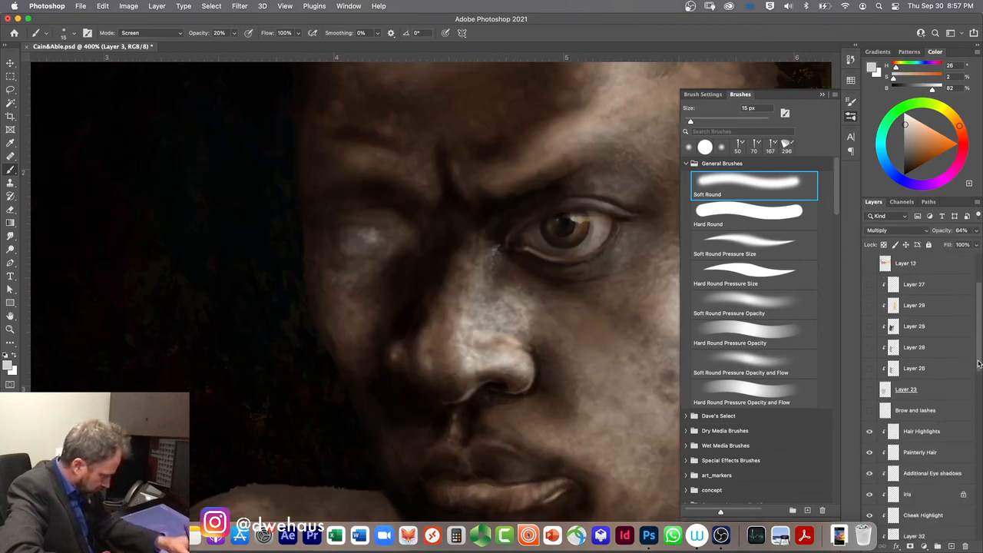
scroll(956, 399, down, 4)
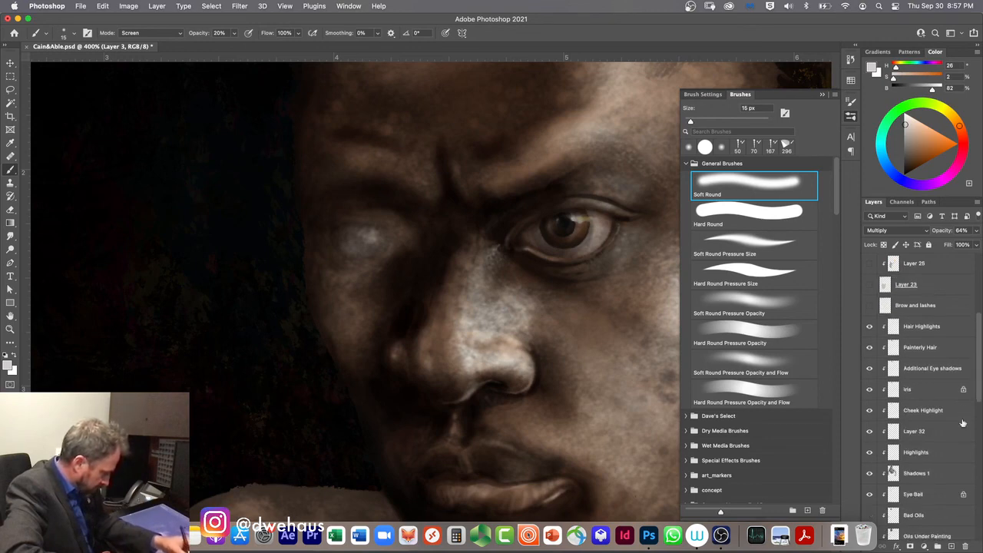
click(920, 473)
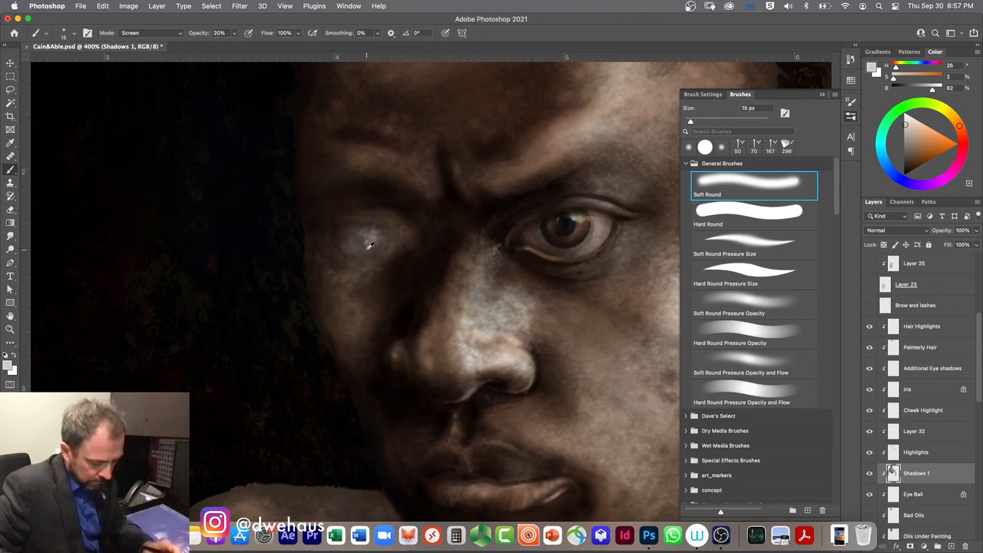
key(shift+alt+r)
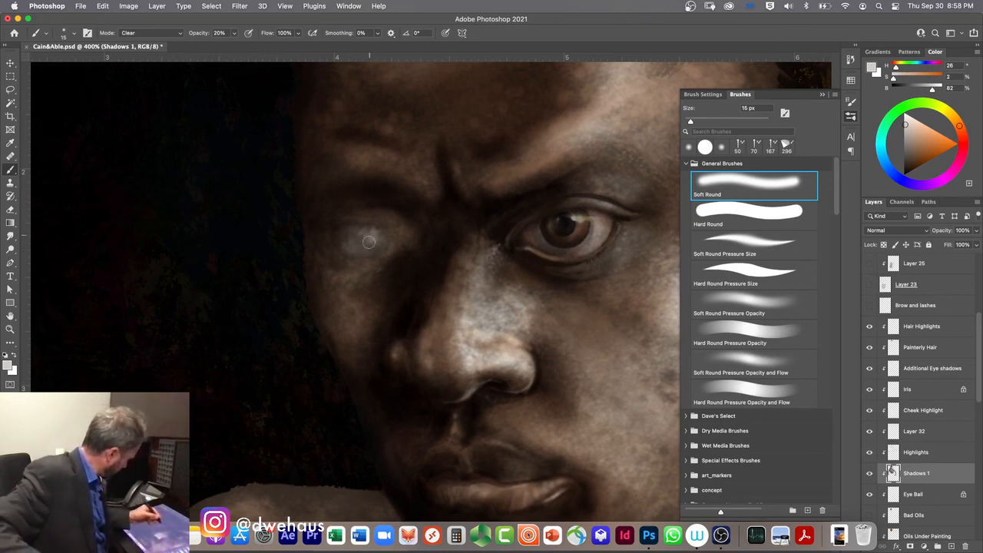
drag(369, 242, 377, 248)
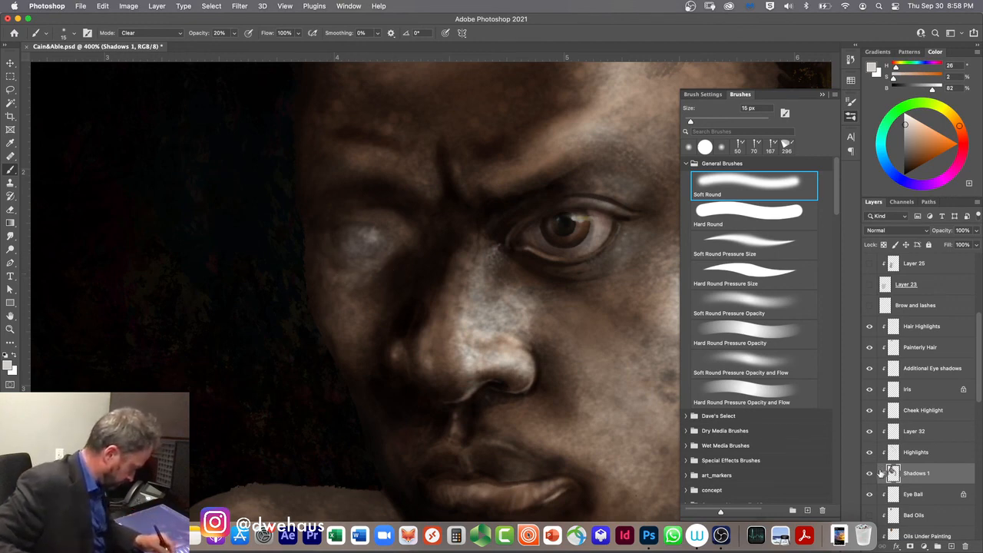
- Switch to the Soft Round Pressure Opacity brush and hide Layer 3, comparing the face with and without it
drag(979, 319, 980, 263)
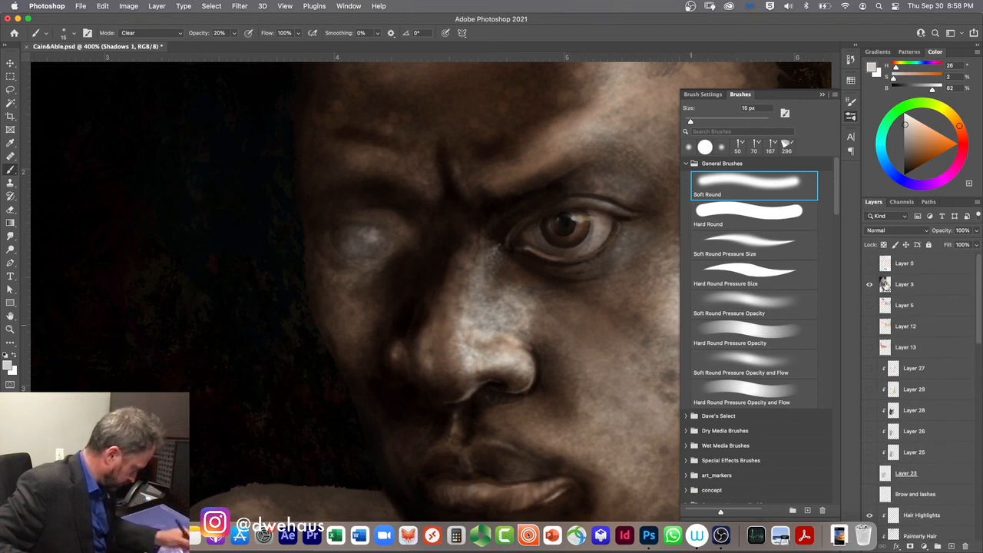
key(period)
key(period)
key(period)
key(period)
click(870, 285)
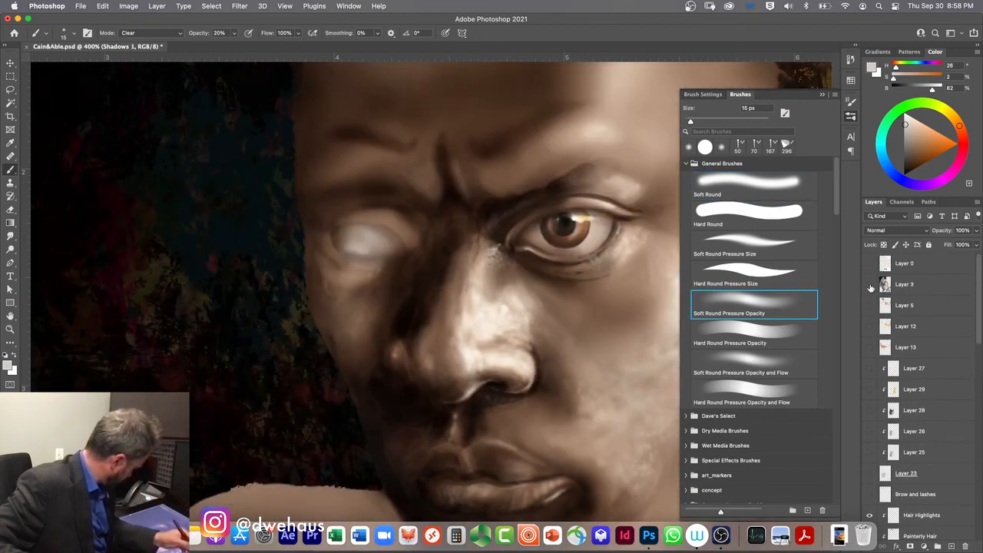
click(870, 287)
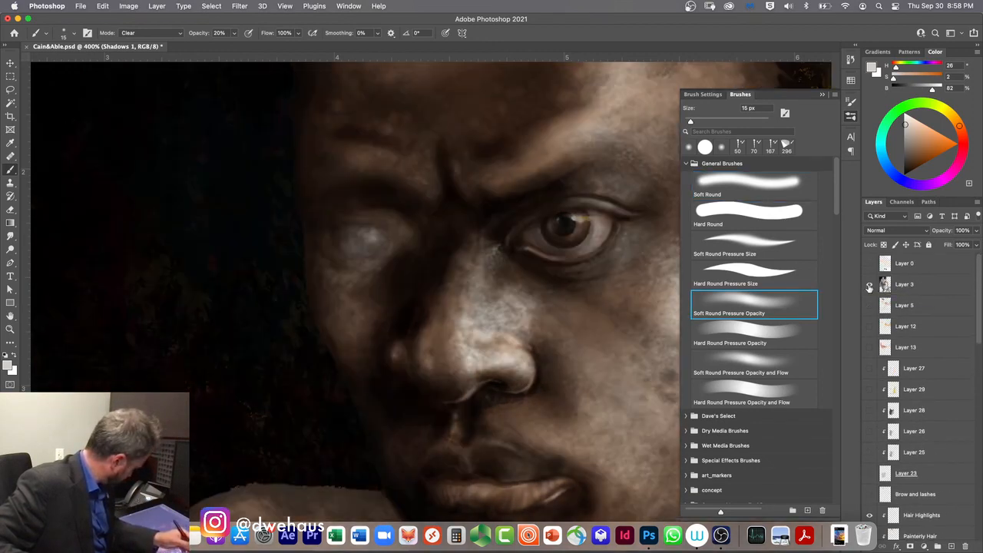
click(871, 288)
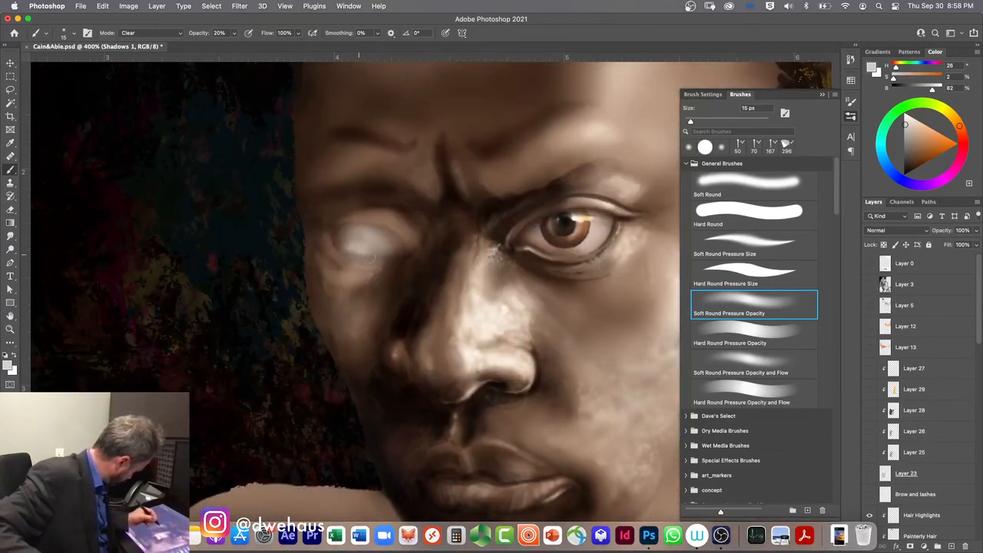
- Erase shadow along the new eyeball's lower edge on Shadows 1, raising the brush to 100% opacity and 25 px
drag(358, 254, 364, 255)
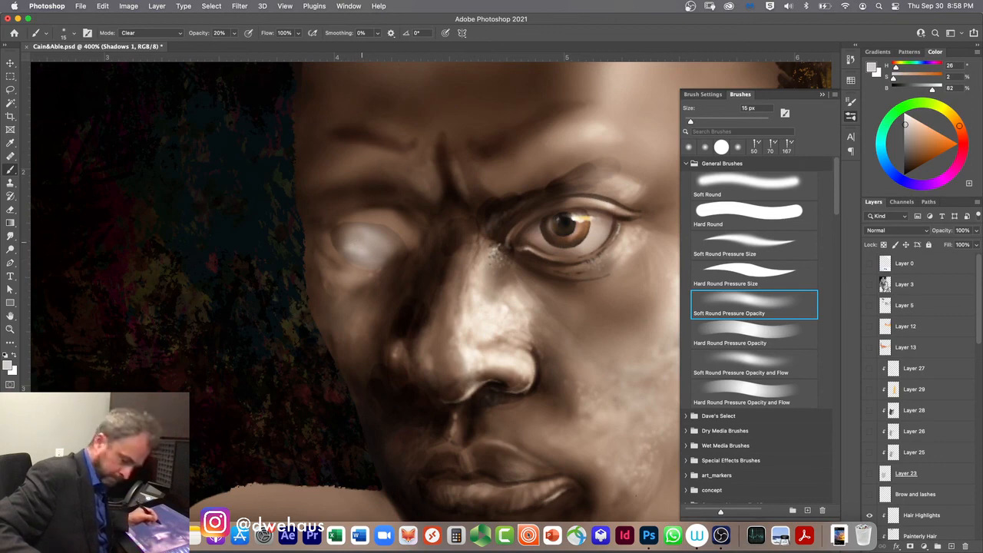
key(0)
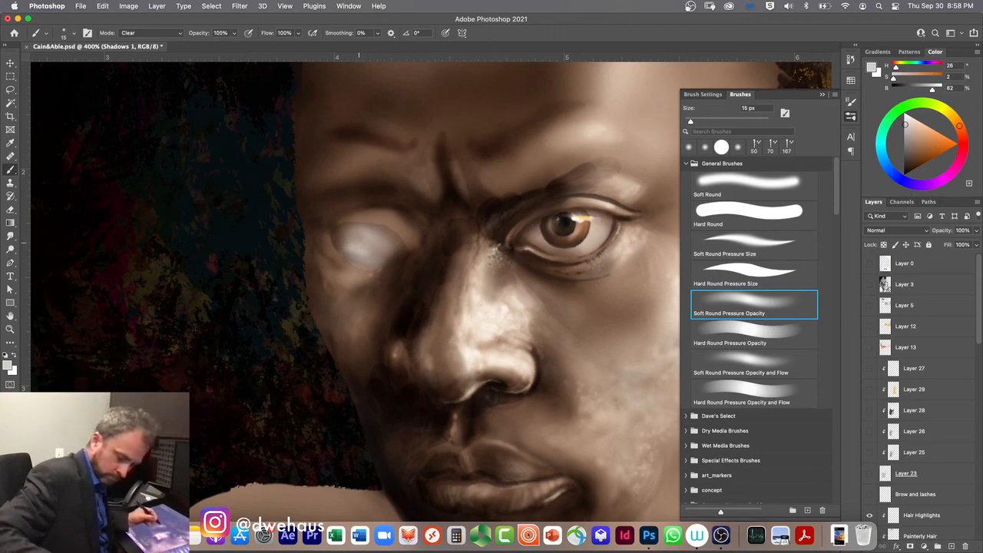
key(bracketright)
drag(382, 255, 357, 255)
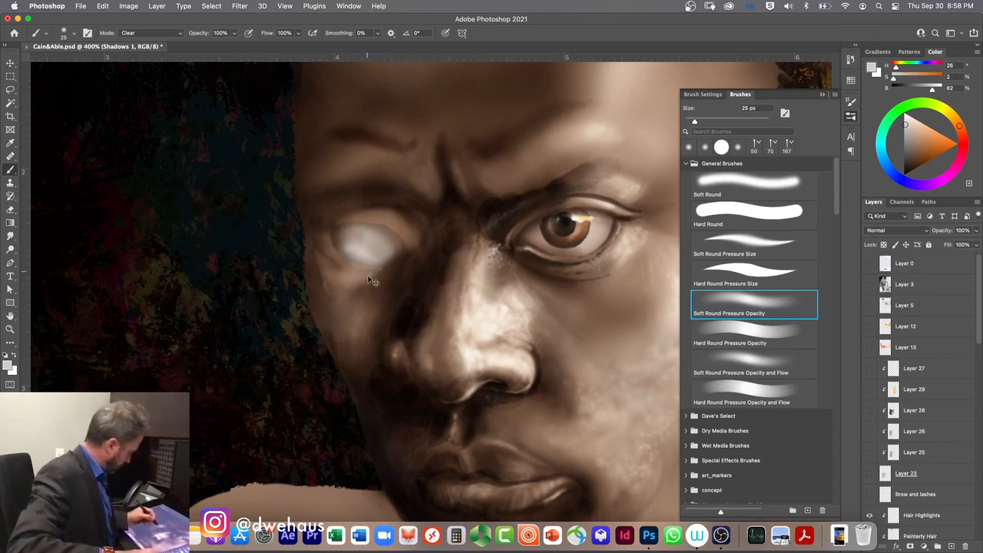
- Undo the recent erasing around the new eyeball and close the on-screen keypad
key(super+z)
key(super+z)
key(super+z)
key(super+z)
key(super+z)
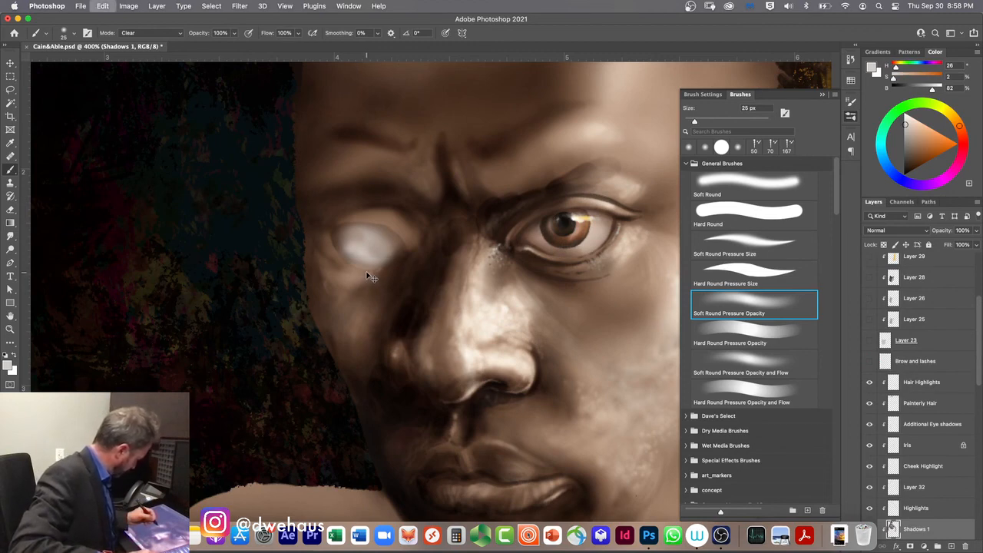
key(super+z)
key(super+z)
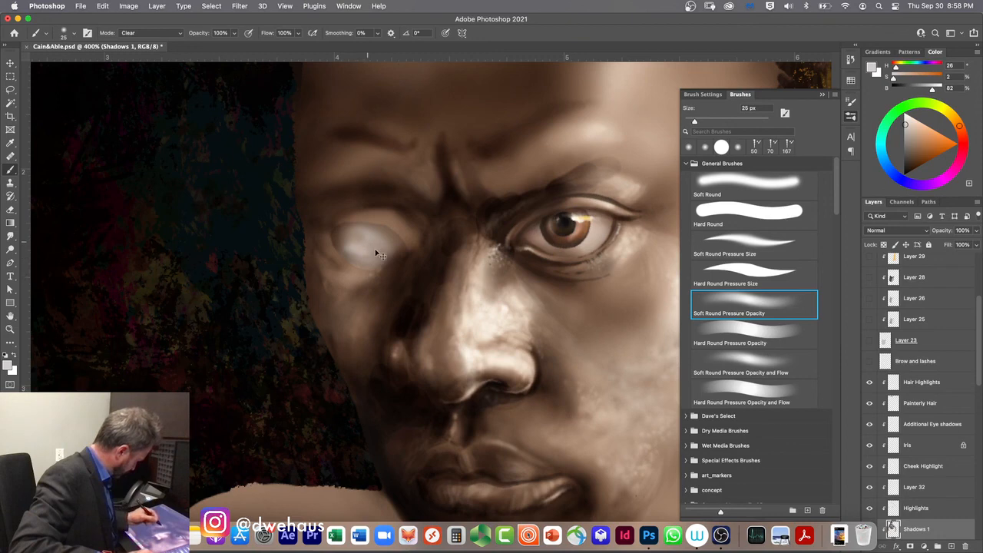
key(super+z)
key(super+z)
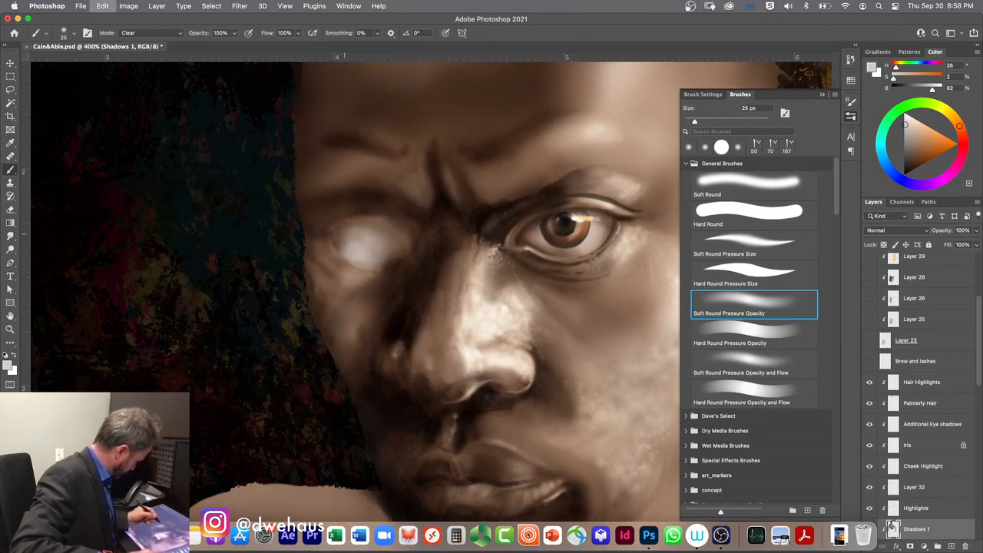
key(super+z)
key(super+z)
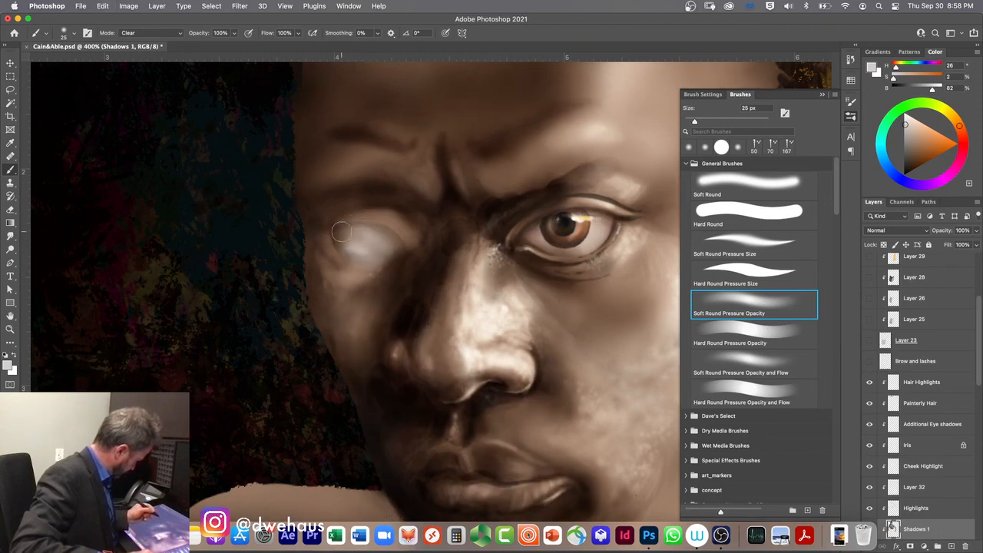
key(super+z)
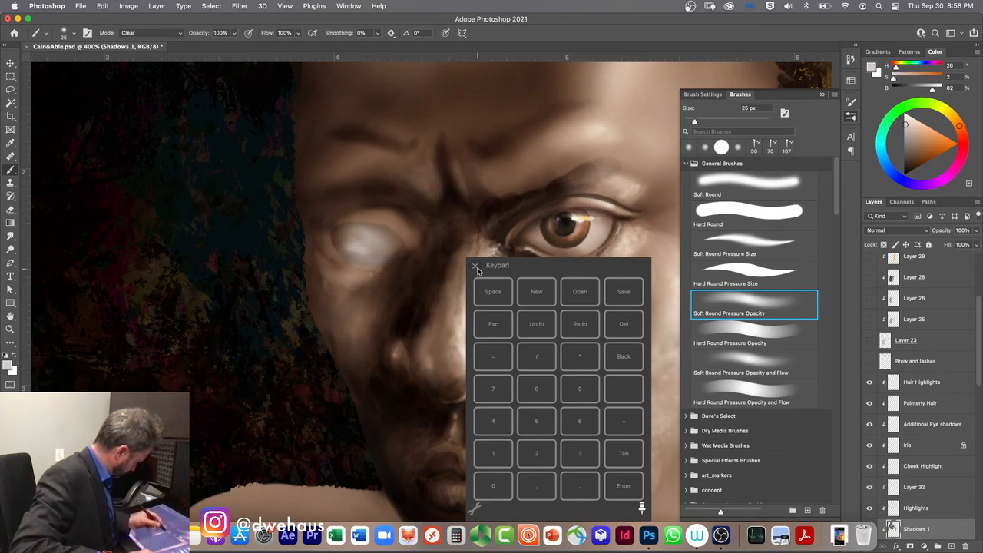
click(475, 265)
key(super+z)
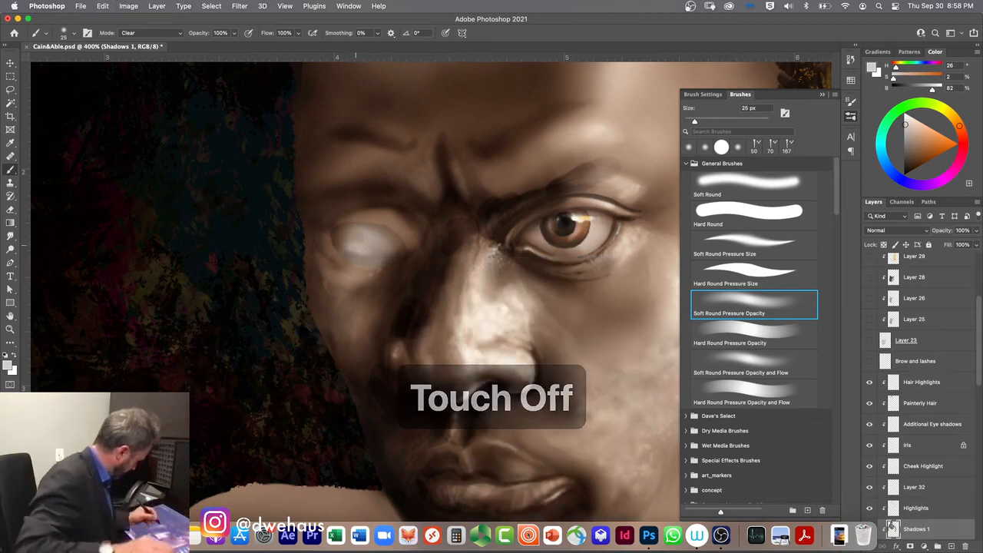
- Erase shadow over the lower part of the new eyeball on Shadows 1 and erase below the eye on the Highlights layer
drag(377, 262, 349, 255)
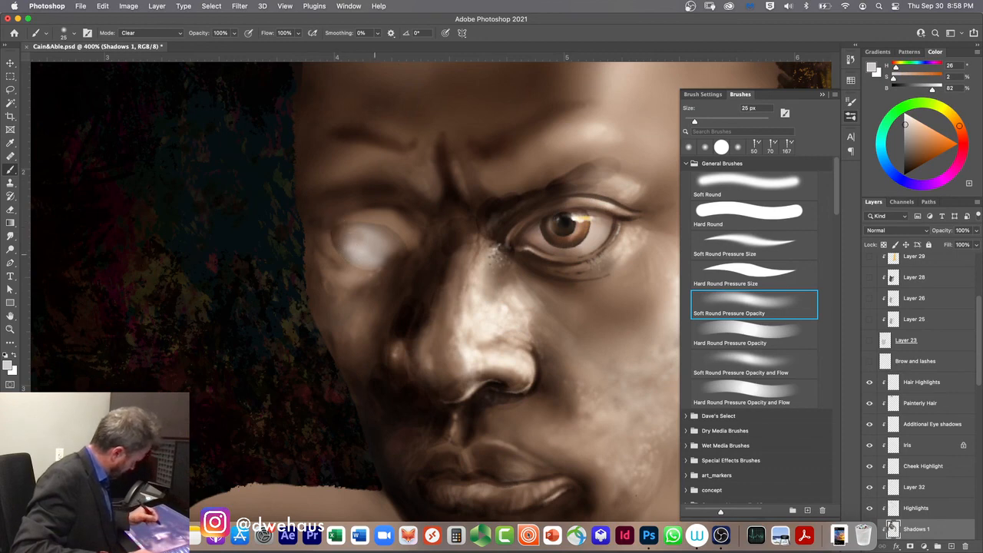
mouse_move(375, 254)
mouse_down()
mouse_move(377, 262)
mouse_move(387, 244)
mouse_up()
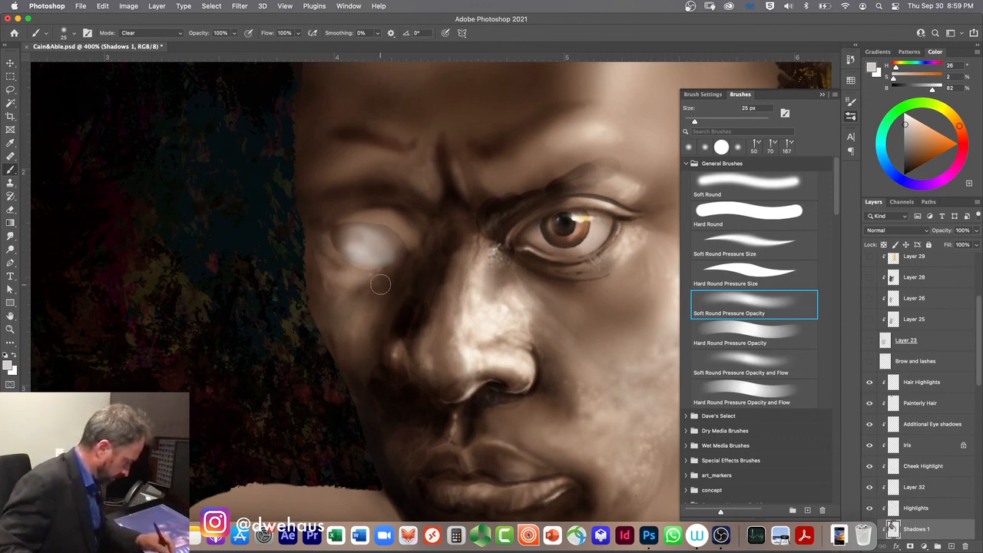
click(907, 510)
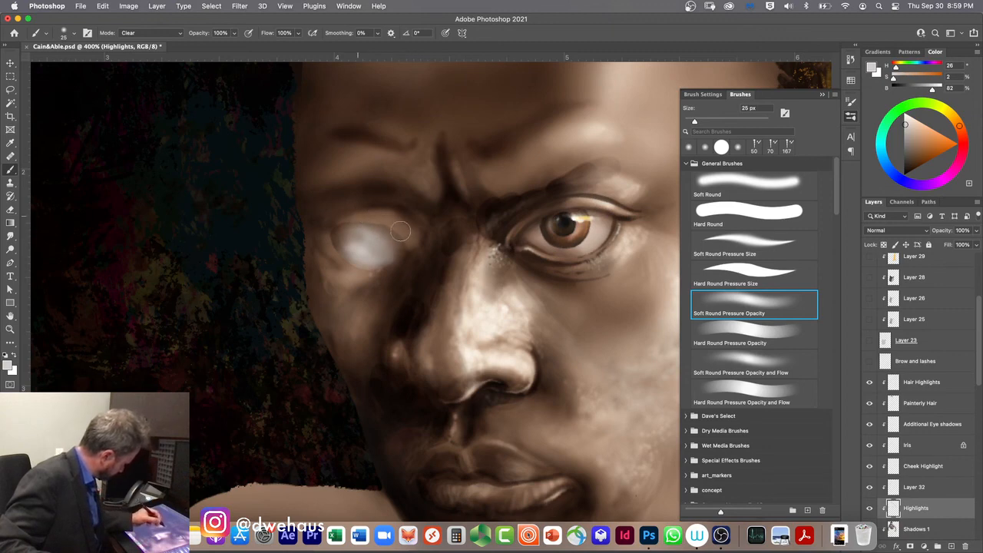
drag(333, 265, 354, 273)
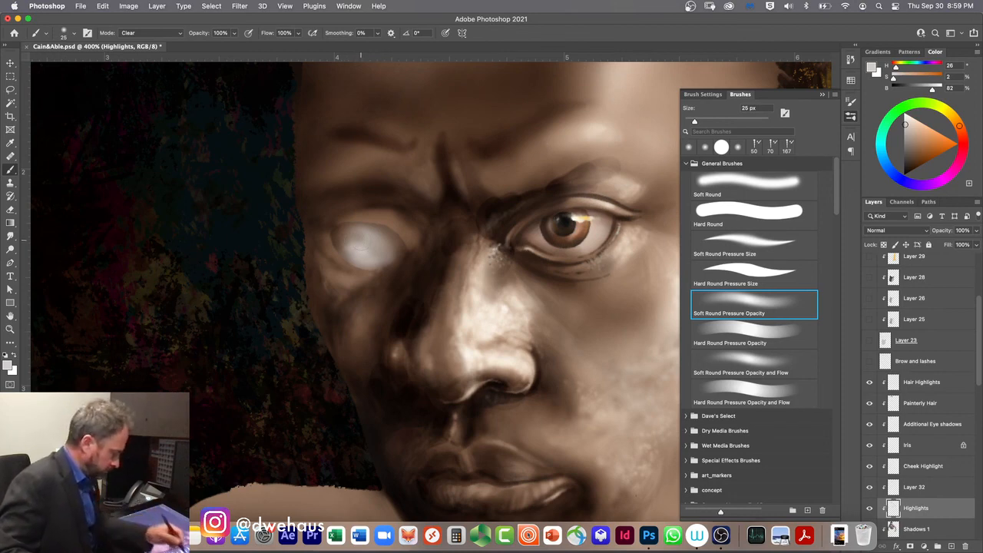
- Make the Brow and lashes layer visible and check its effect on the whole painting
click(869, 361)
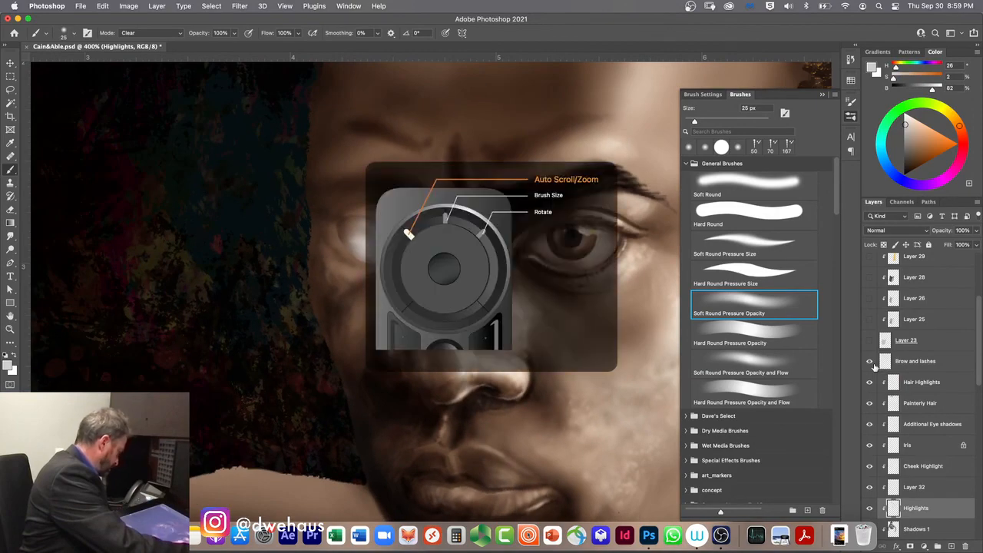
scroll(874, 366, down, 5)
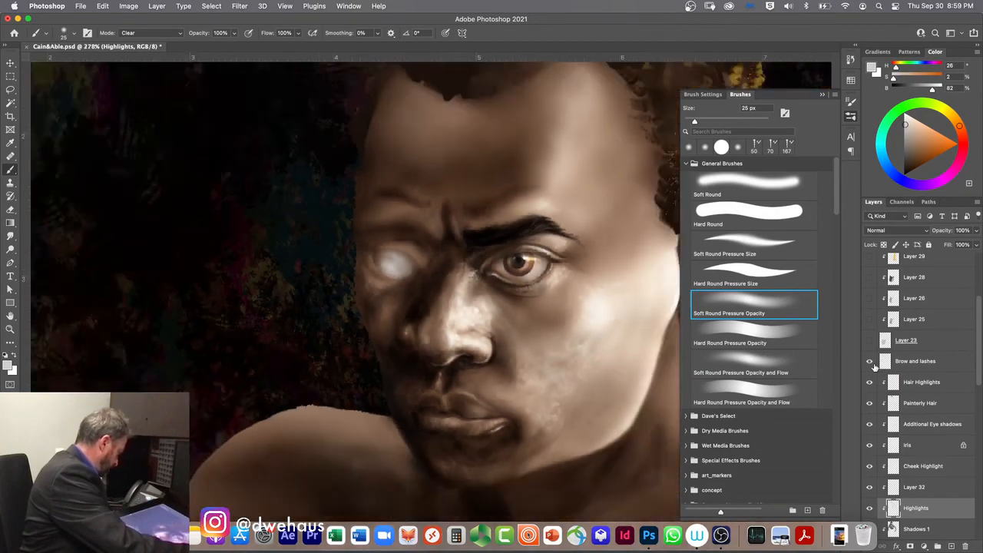
scroll(874, 366, down, 5)
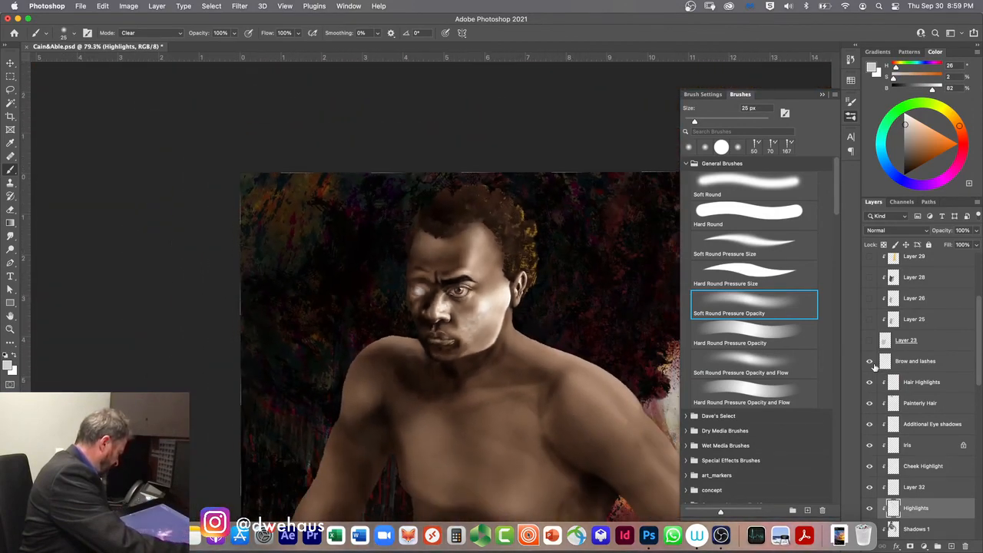
scroll(874, 366, down, 2)
scroll(874, 366, down, 3)
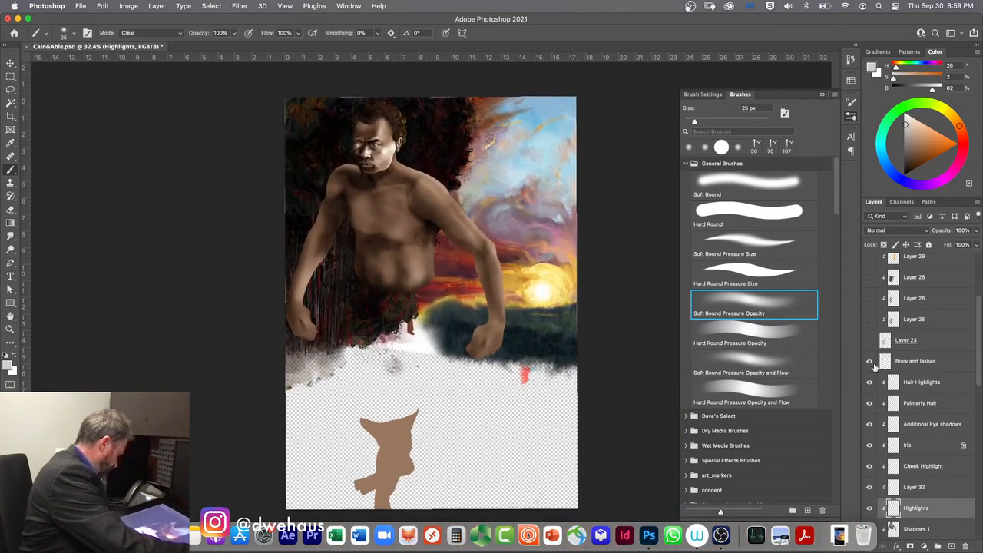
scroll(874, 366, up, 1)
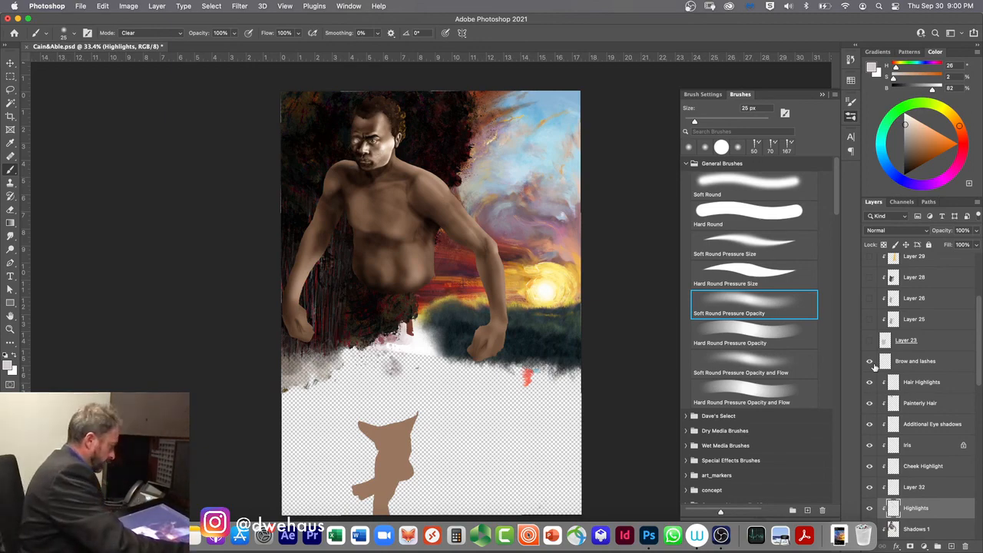
- Examine the torso, the hair and the upper face up close
scroll(432, 299, up, 6)
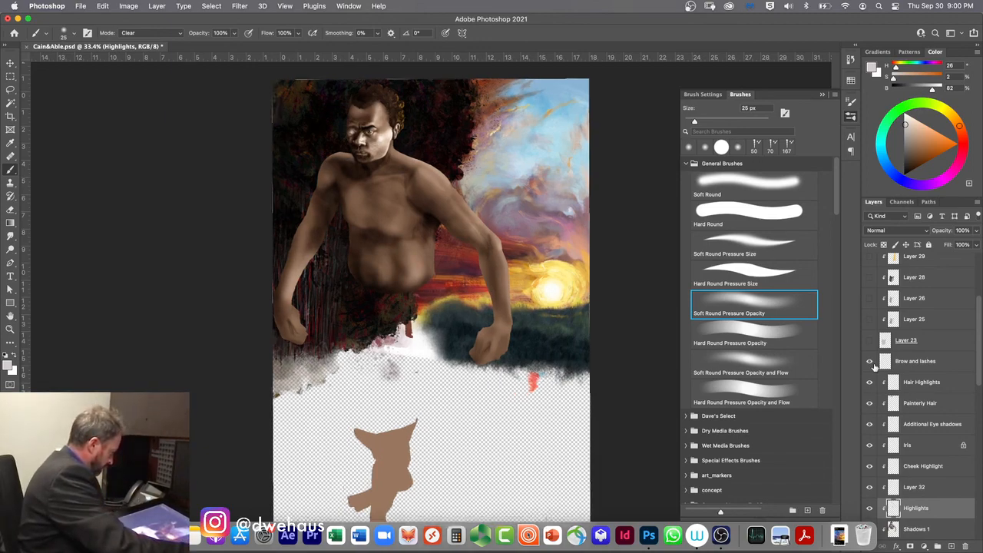
scroll(422, 284, up, 2)
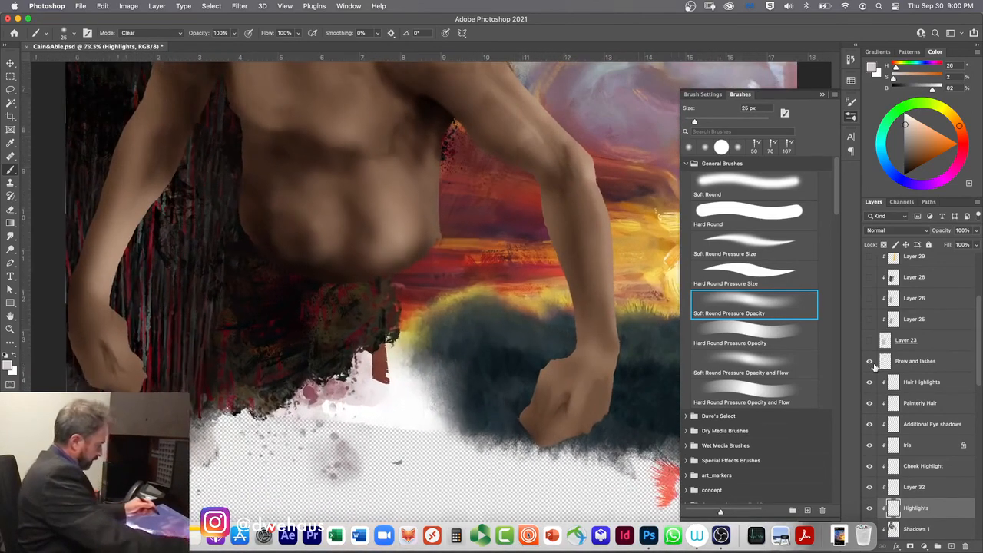
drag(443, 250, 284, 264)
drag(334, 388, 397, 454)
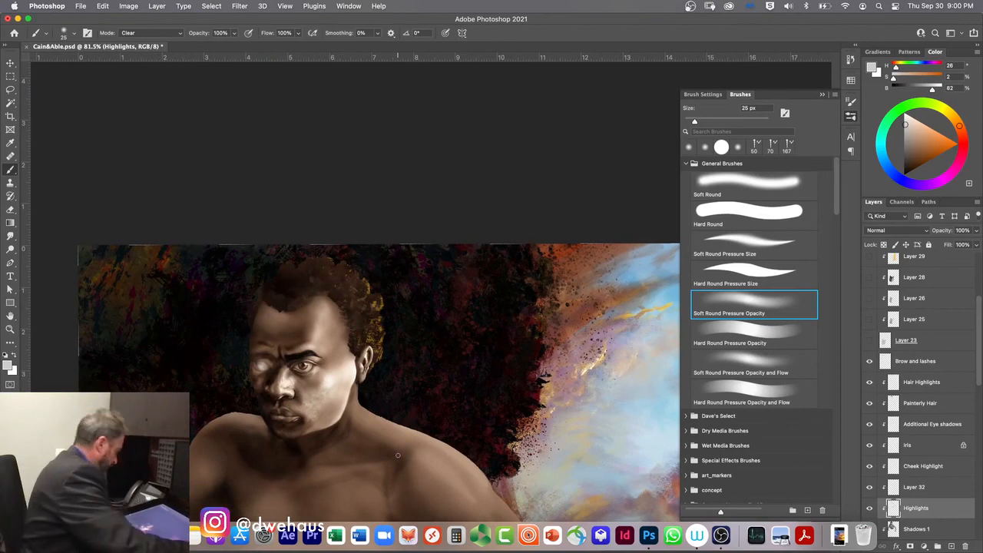
scroll(398, 455, up, 6)
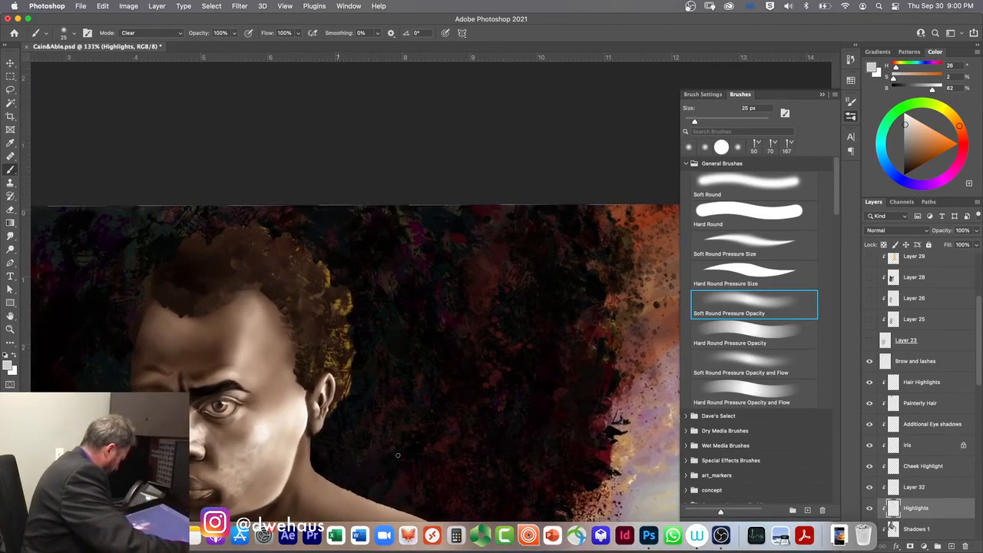
scroll(397, 455, up, 3)
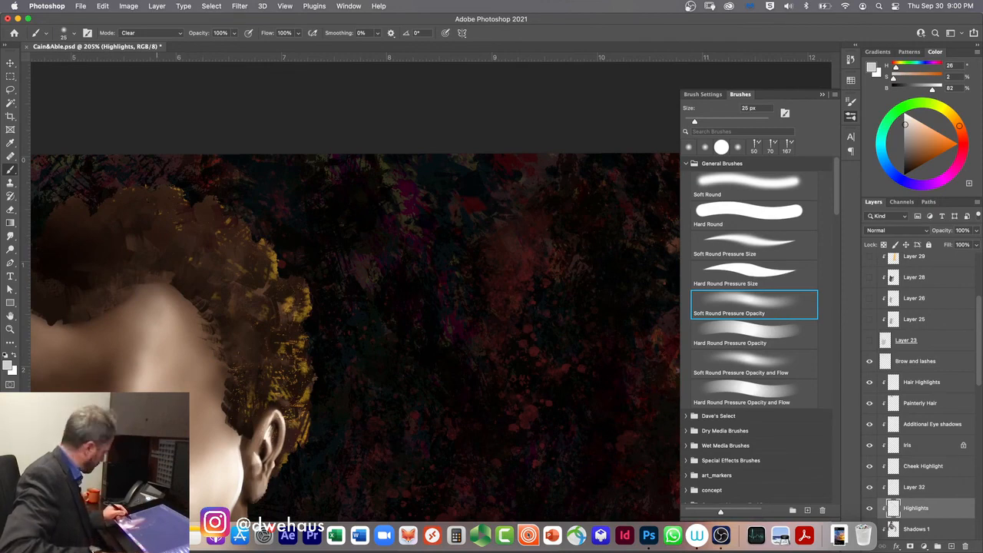
drag(202, 424, 402, 437)
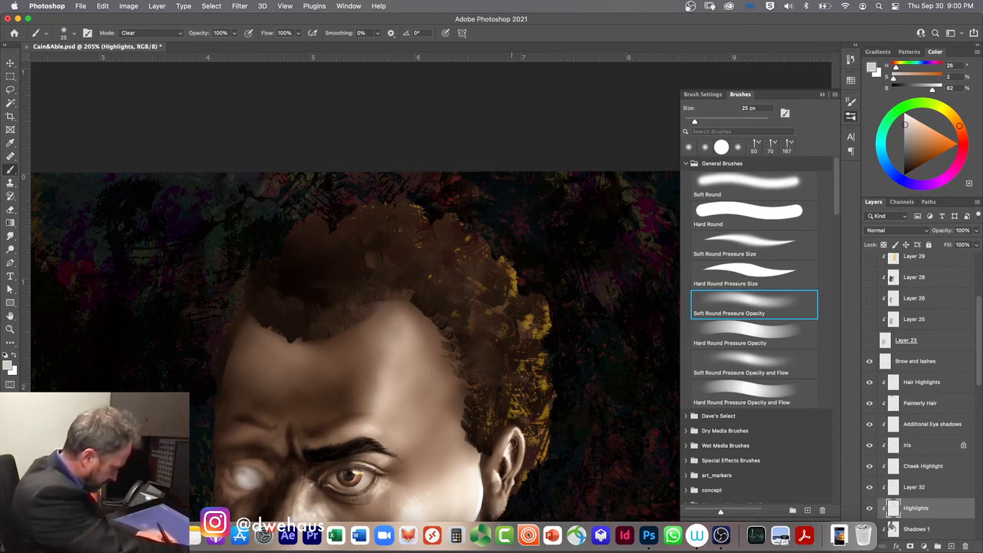
- Select the Hair Highlights layer and review the face up close and within the whole painting
click(893, 382)
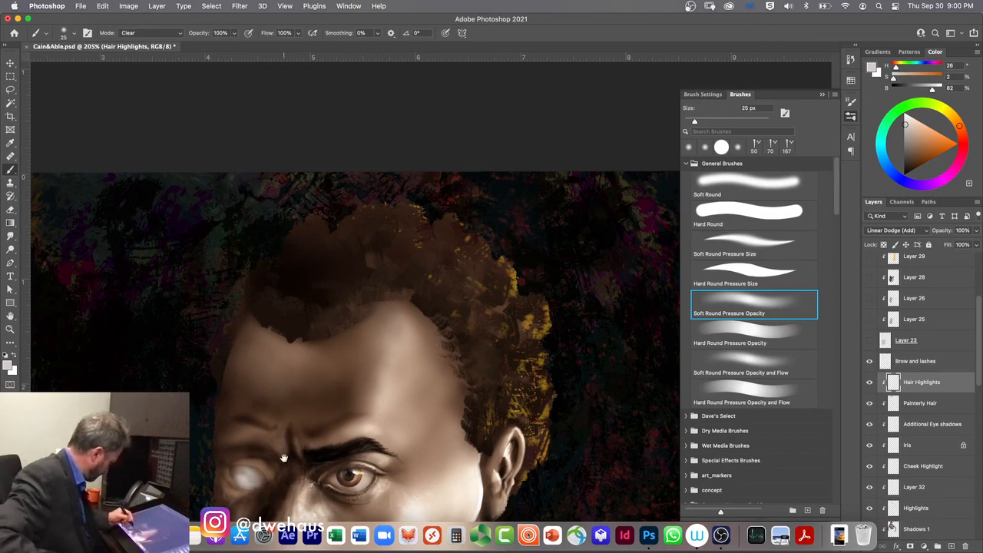
mouse_move(285, 467)
mouse_down()
mouse_move(476, 333)
mouse_move(465, 330)
mouse_move(461, 278)
mouse_move(301, 196)
mouse_up()
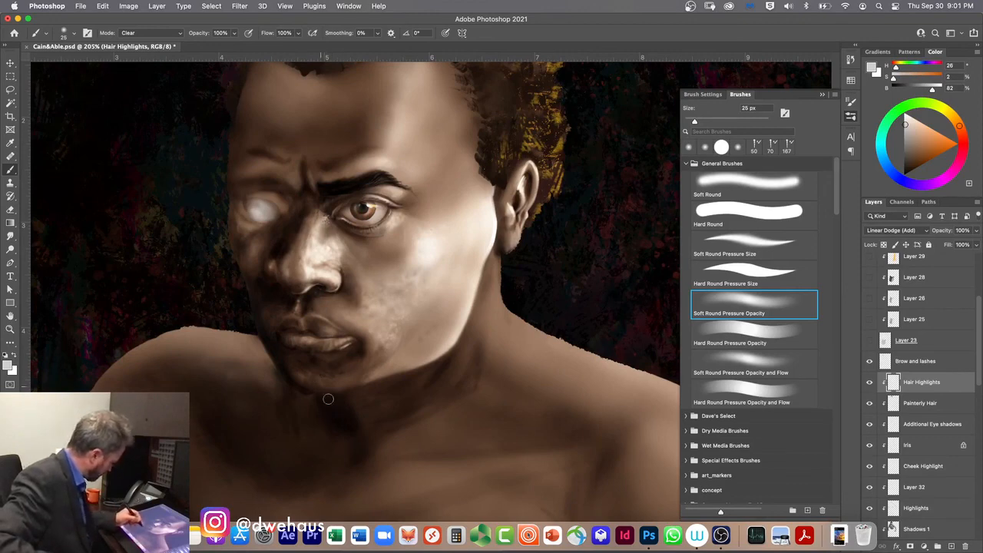
drag(353, 454, 373, 493)
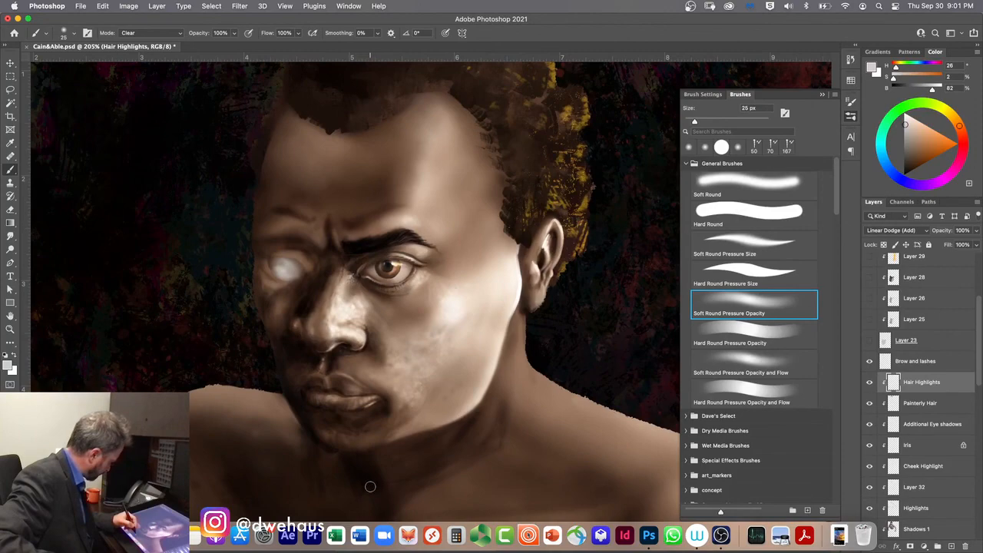
key(super+minus)
key(super+minus)
key(super+minus)
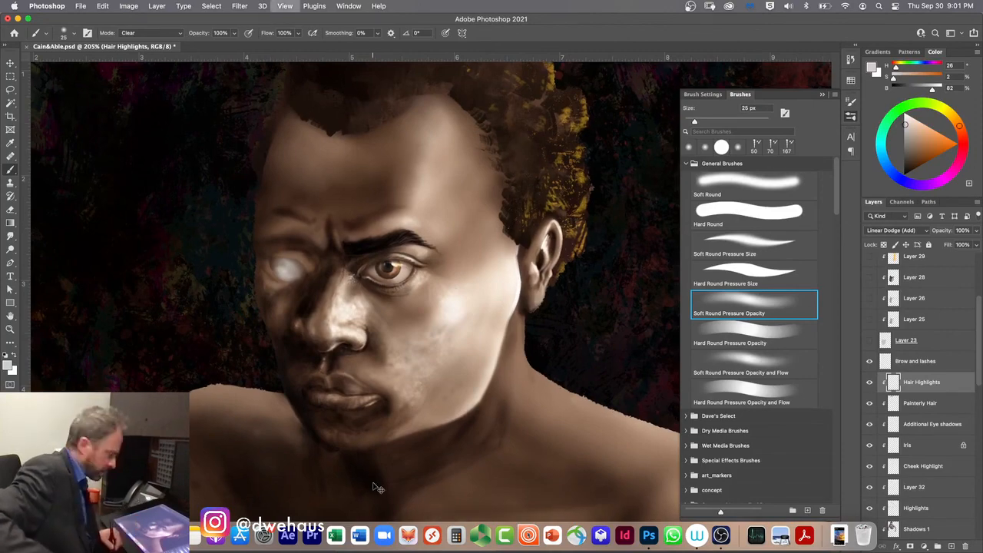
key(super+minus)
key(super+minus)
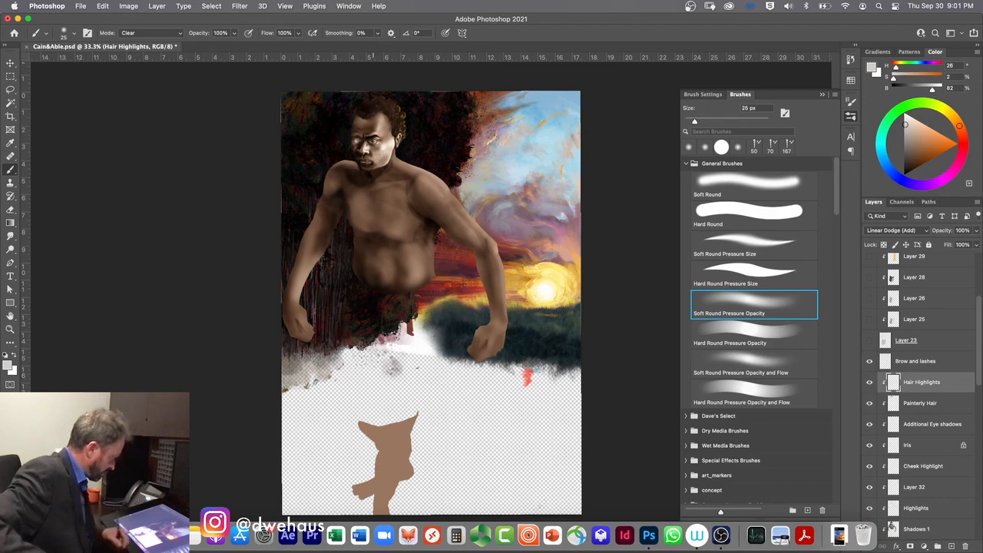
- Make Layer 3 at the top of the layer stack visible again over the whole painting
scroll(980, 278, up, 5)
scroll(981, 278, up, 1)
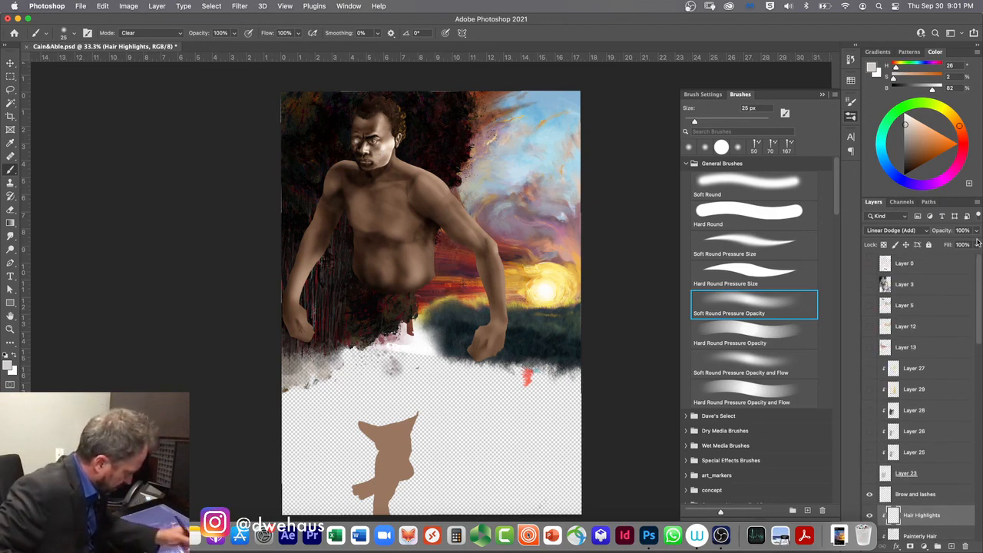
click(870, 284)
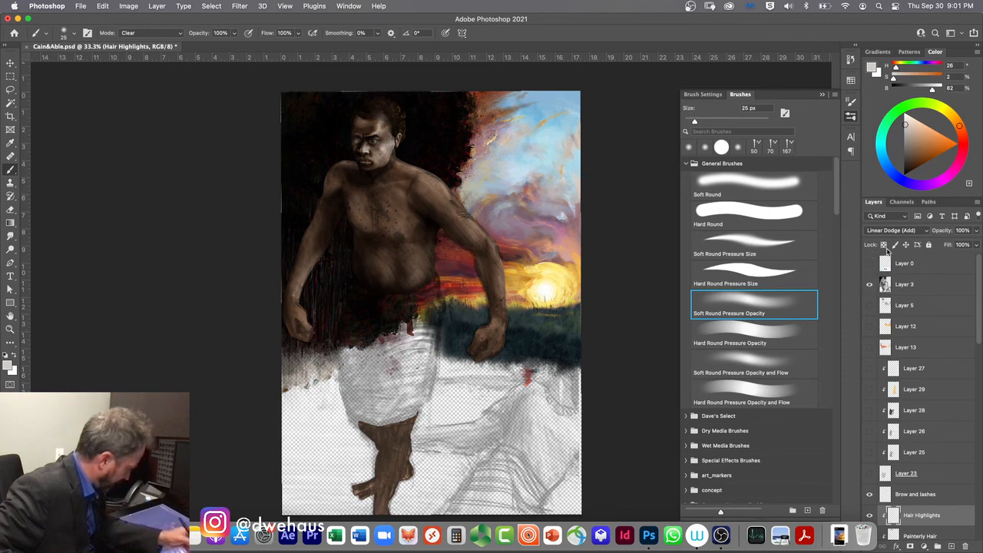
- Select Layer 3 near the top of the layer stack and raise its opacity to 100%
click(918, 286)
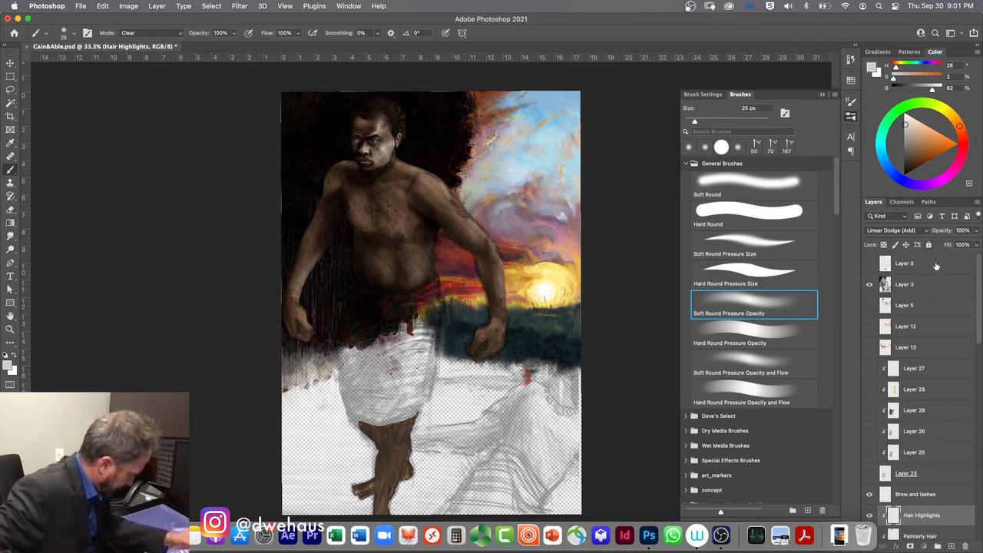
click(977, 231)
mouse_move(969, 244)
mouse_down()
mouse_move(960, 243)
mouse_move(980, 243)
mouse_up()
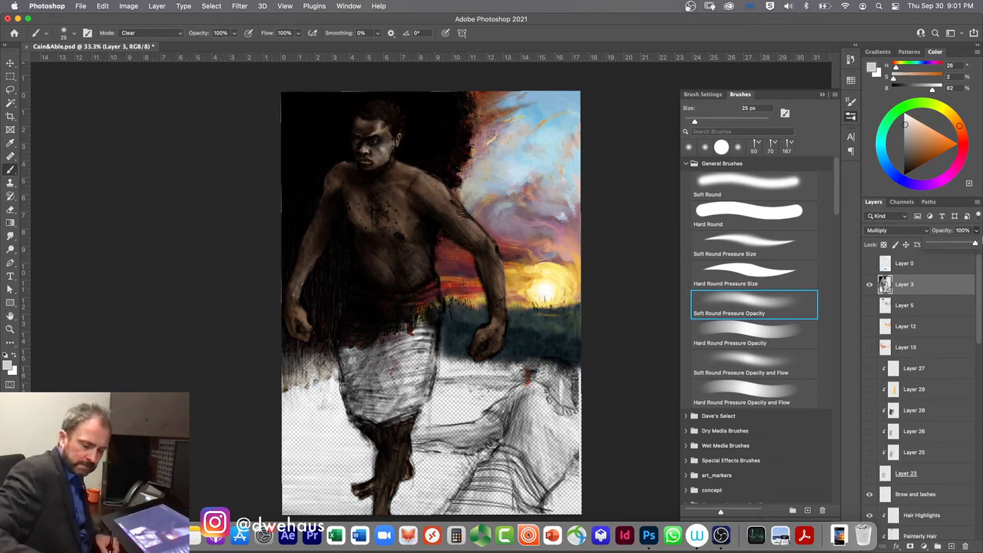
- Examine the torso, the skirt and the sketched lower part of the painting up close, and return to the whole painting
key(ctrl+plus)
key(ctrl+plus)
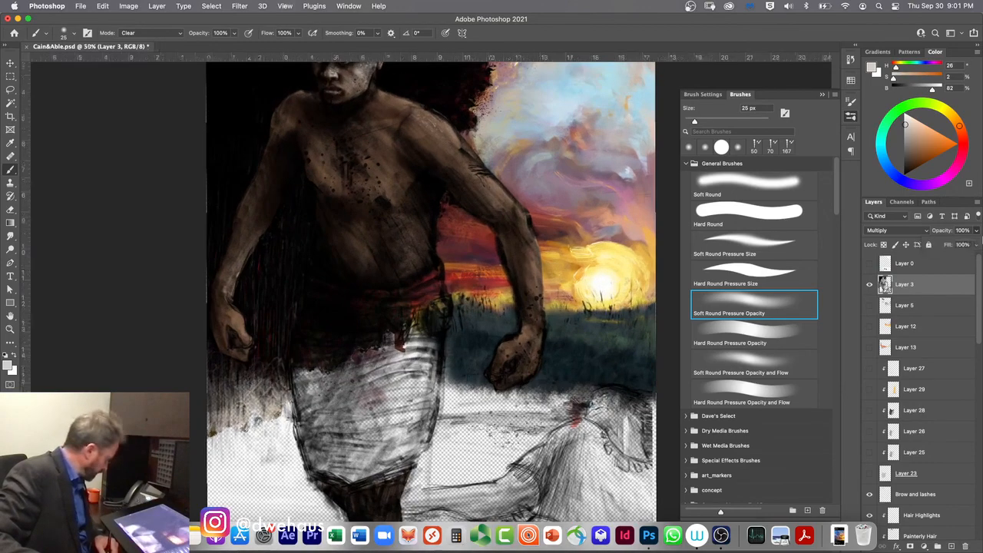
key(comma)
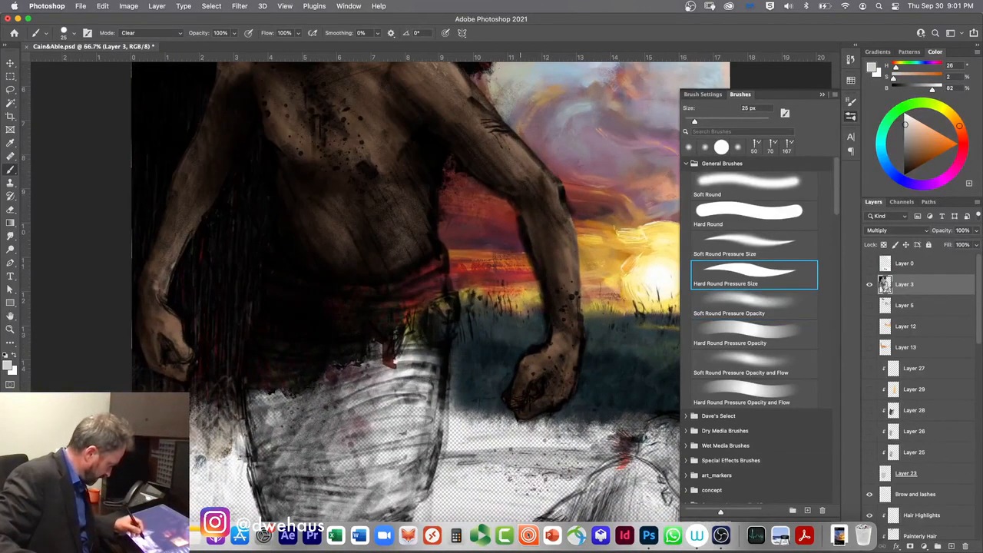
drag(516, 482, 390, 325)
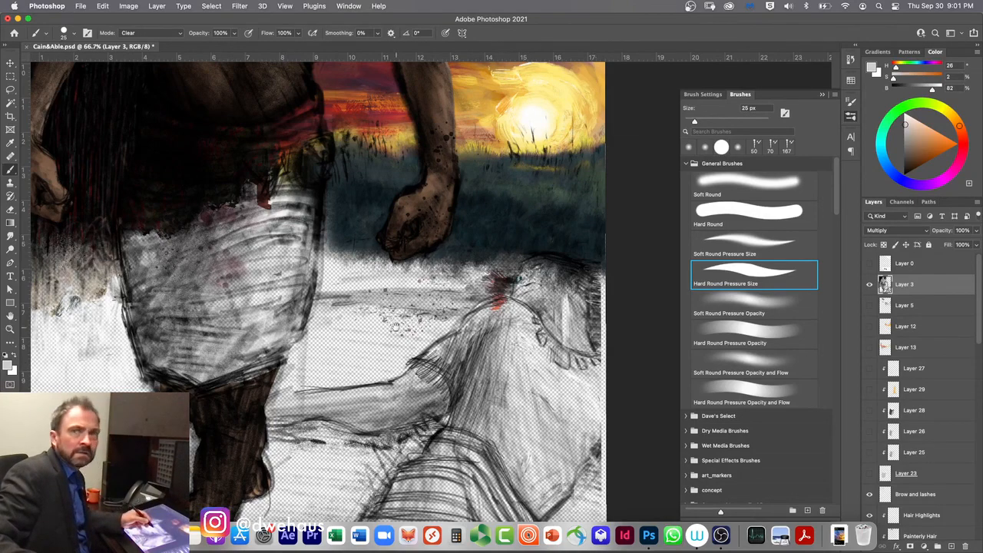
drag(398, 342, 526, 459)
drag(355, 321, 388, 354)
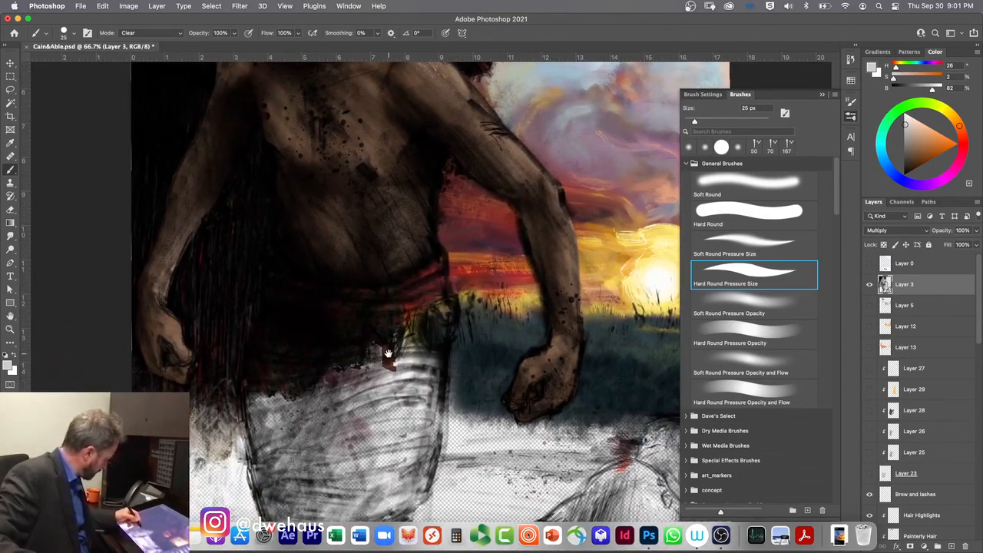
key(super+minus)
key(super+minus)
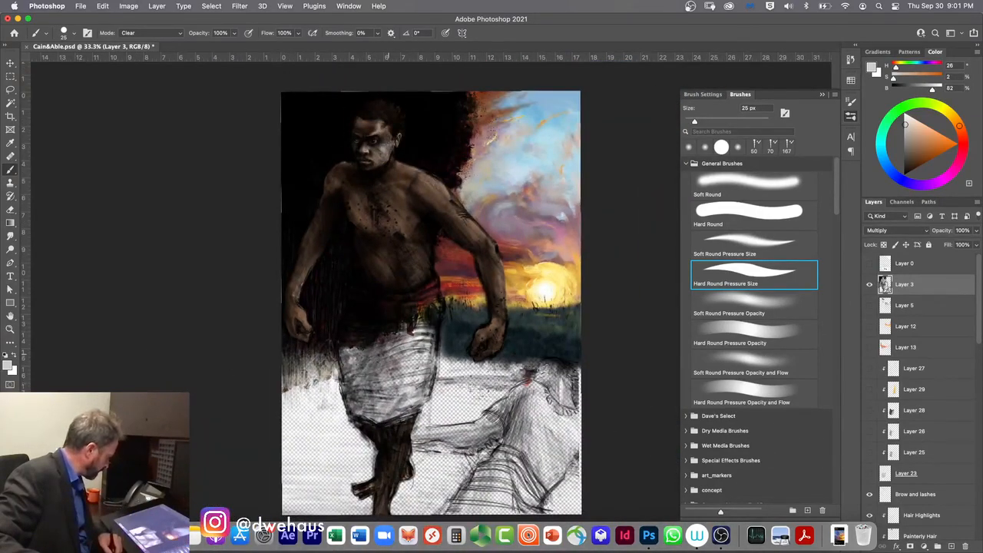
- Compare the painting with Layer 3 hidden and shown, and examine the face and torso up close
click(870, 285)
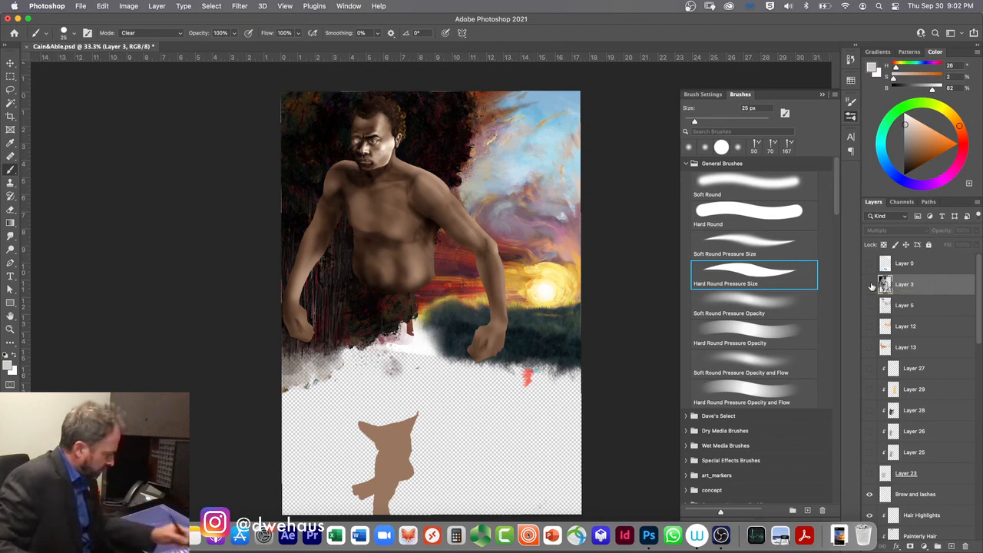
click(870, 285)
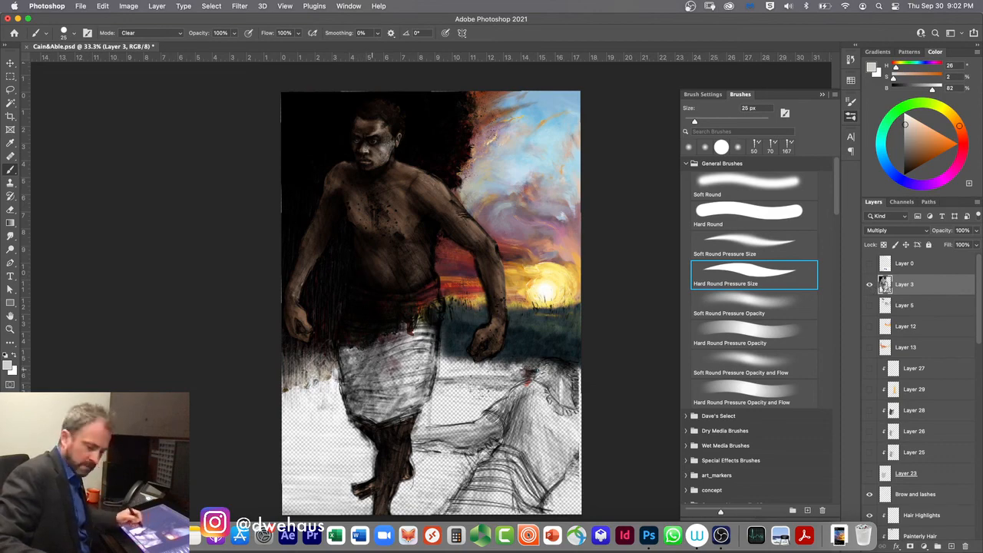
key(super+equal)
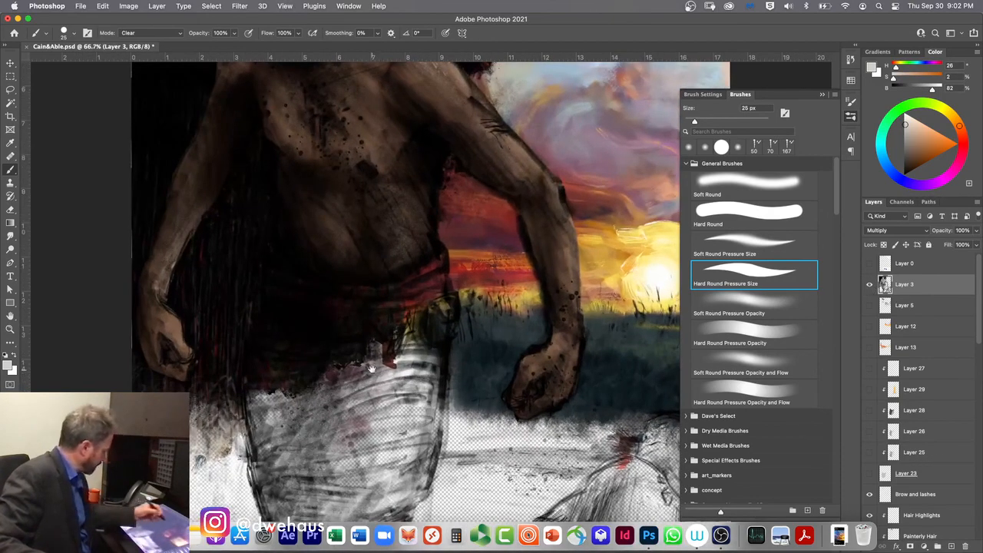
drag(373, 230, 417, 417)
key(super+equal)
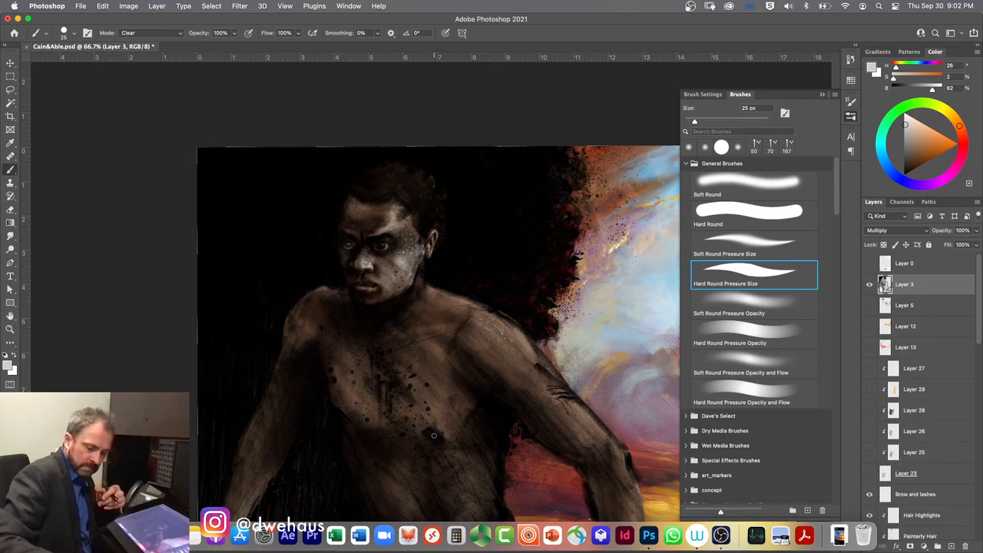
key(super+minus)
key(super+minus)
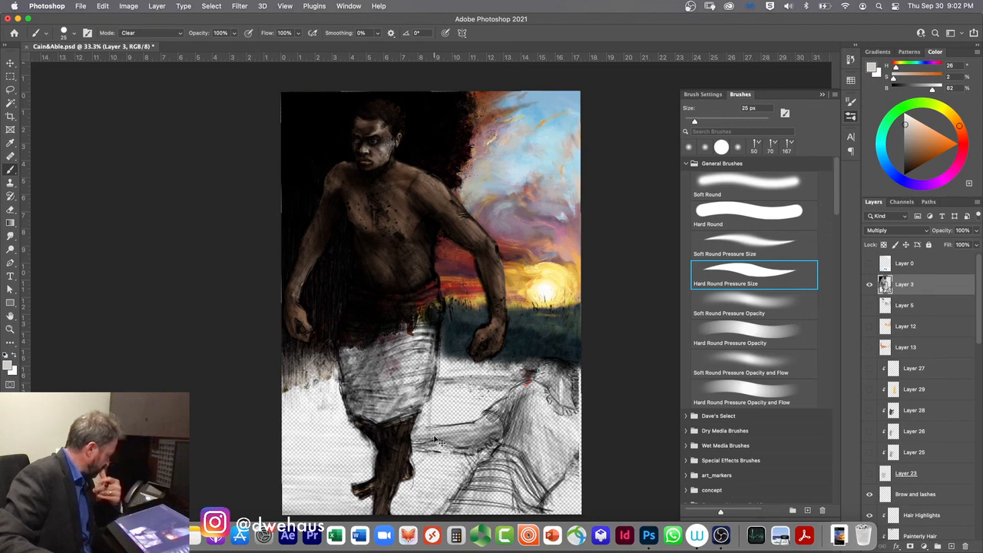
- Try filling Layer 3 with the background color, undo the fill, and save the painting
key(super+BackSpace)
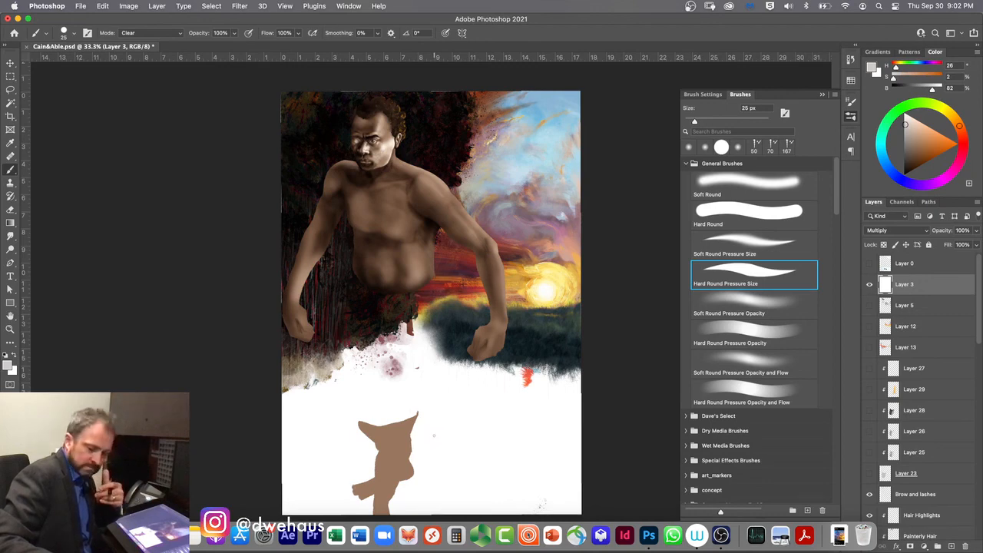
key(super+z)
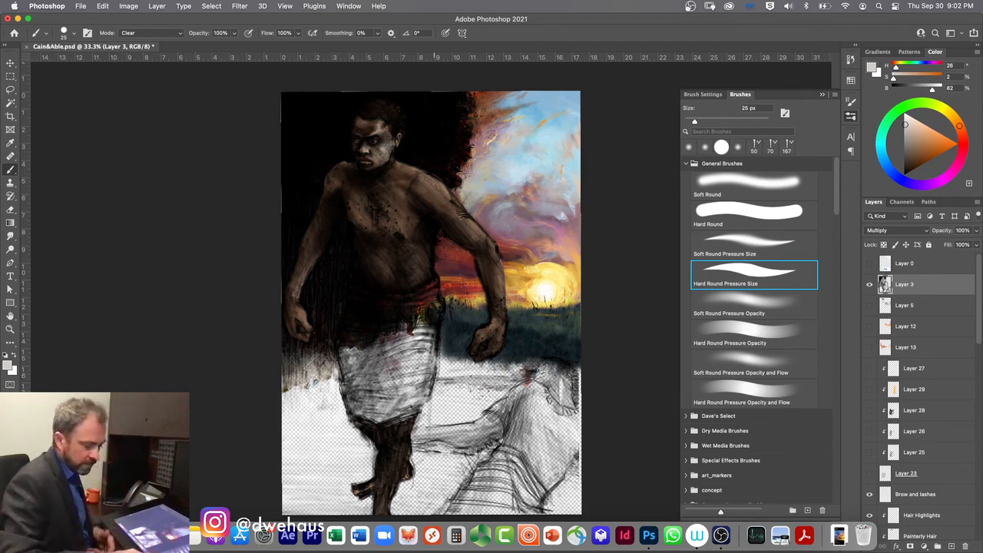
key(super+s)
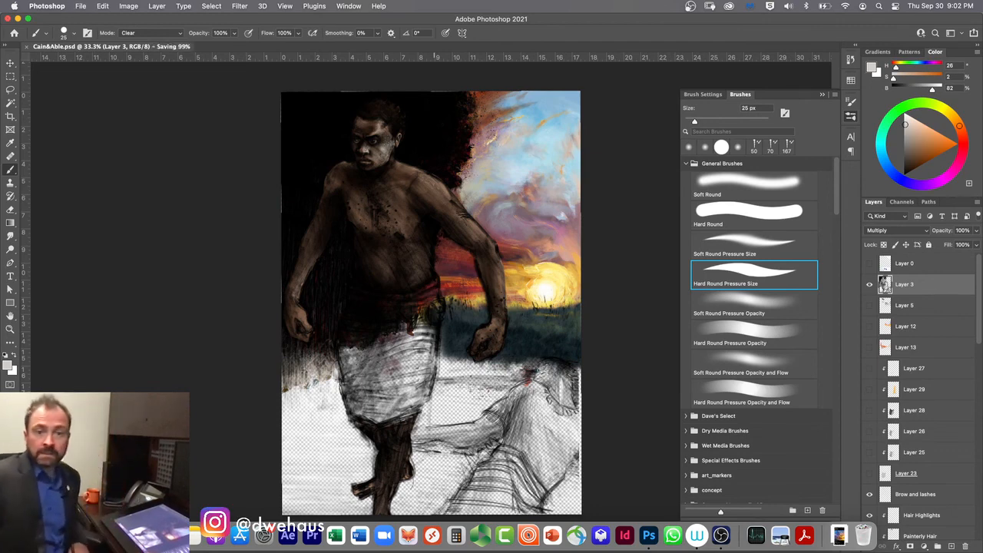